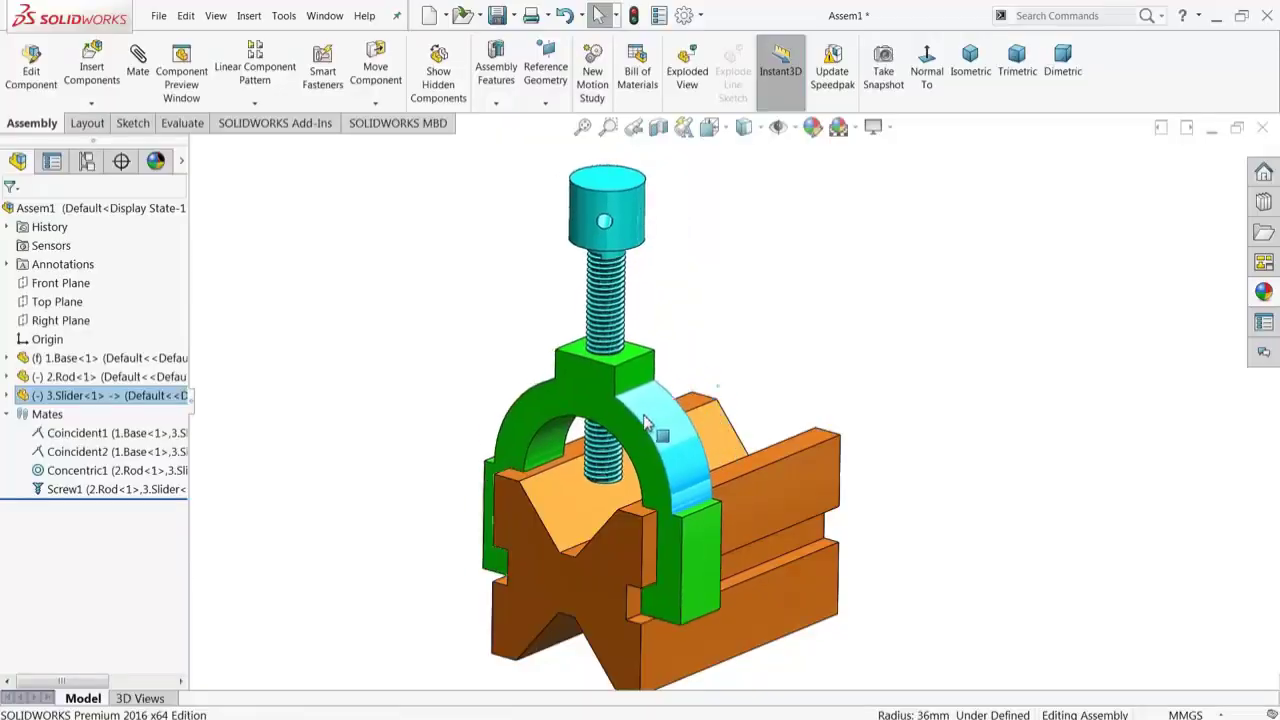
Drag the slider and threaded rod together along the V-block base with Move Component.
mouse_move(645, 423)
mouse_down()
mouse_move(713, 422)
mouse_move(840, 378)
mouse_move(694, 408)
mouse_up()
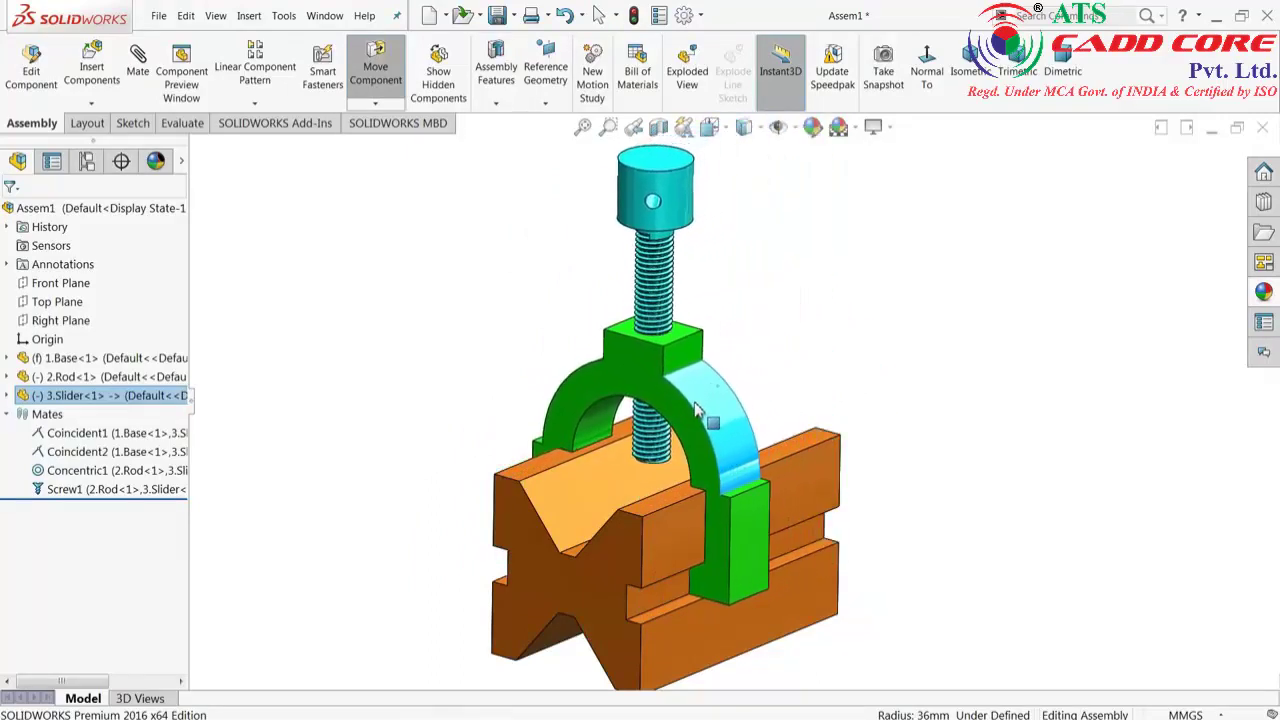
Drive the threaded rod and slider back along the base, then orbit the assembly slightly.
key(Escape)
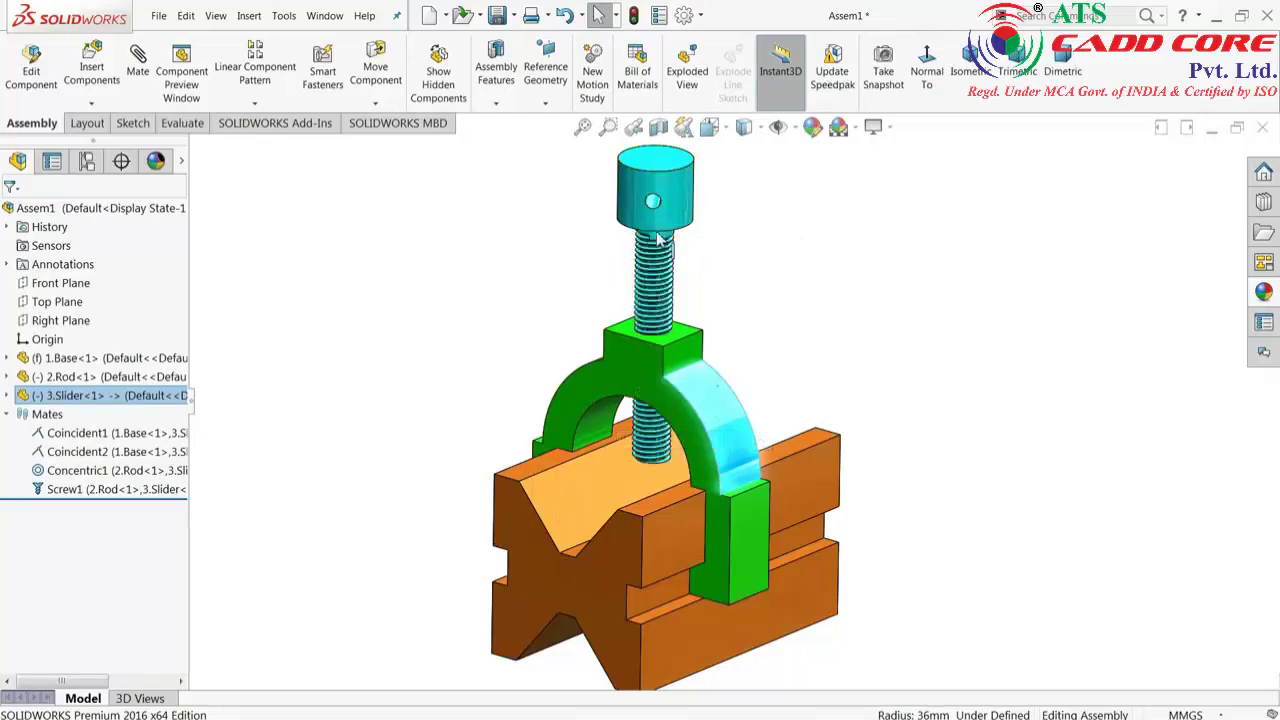
drag(663, 218, 646, 216)
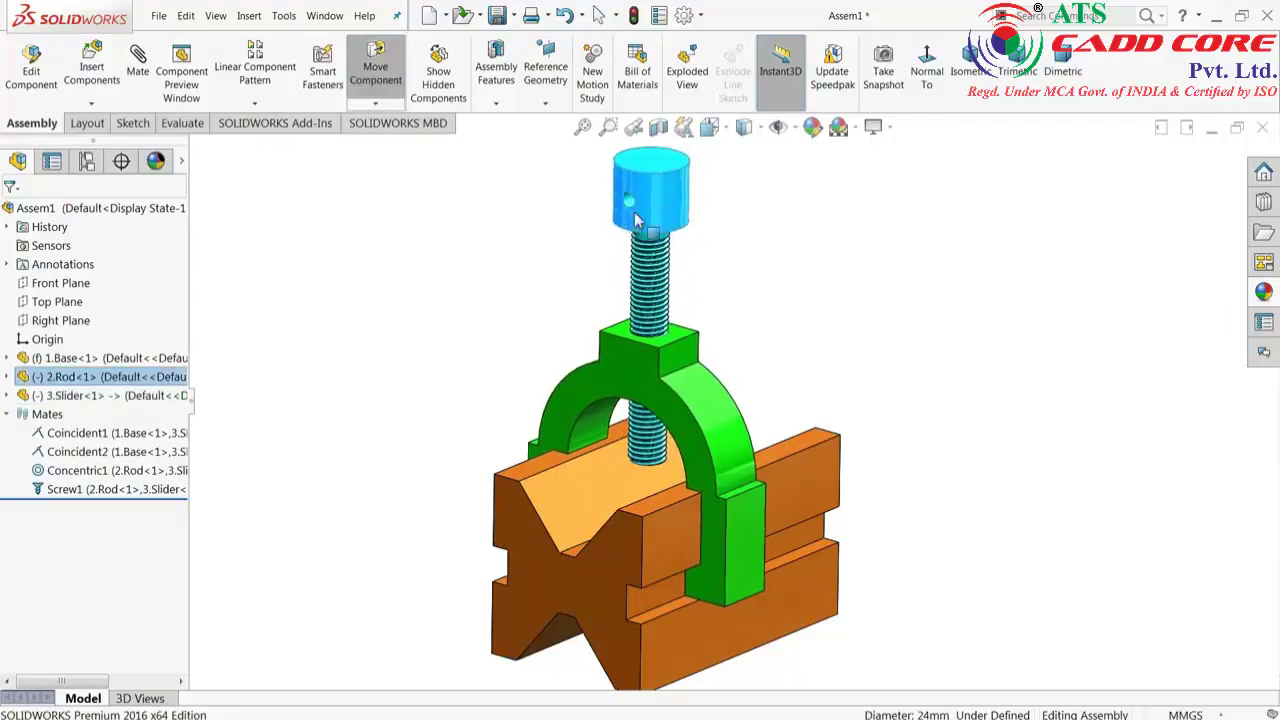
key(Escape)
click(749, 232)
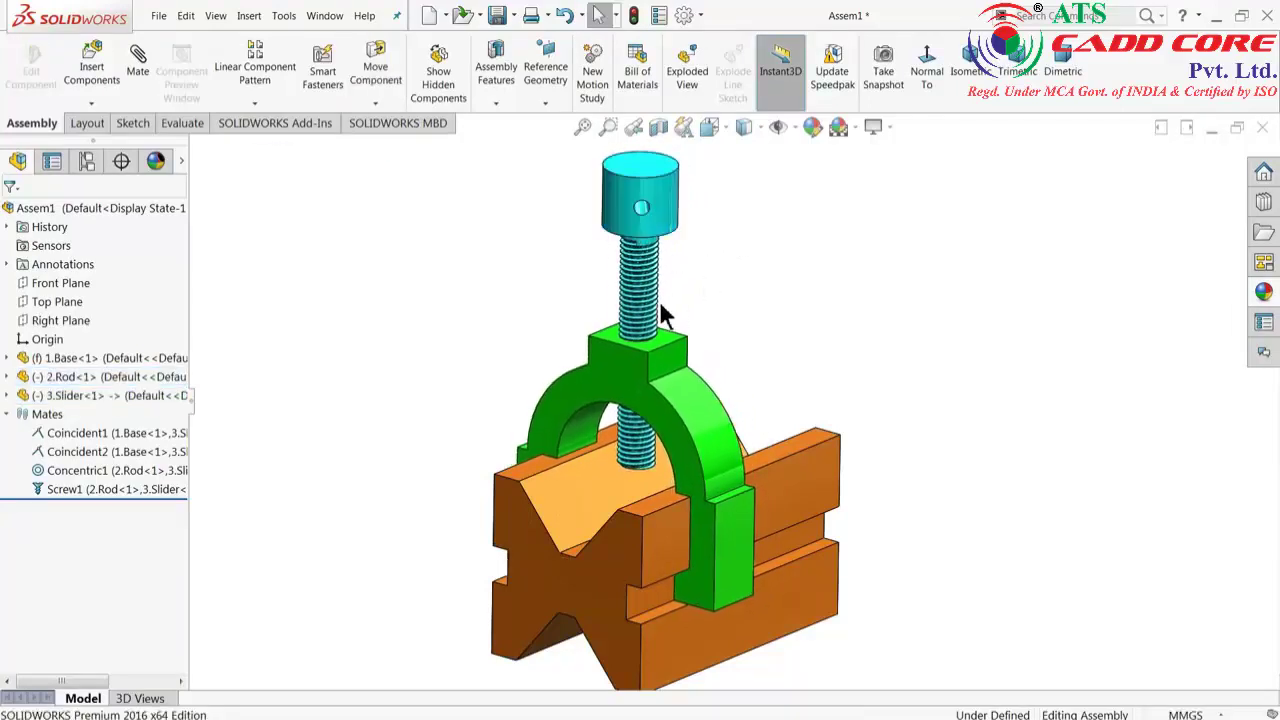
scroll(690, 420, up, 2)
scroll(685, 430, down, 2)
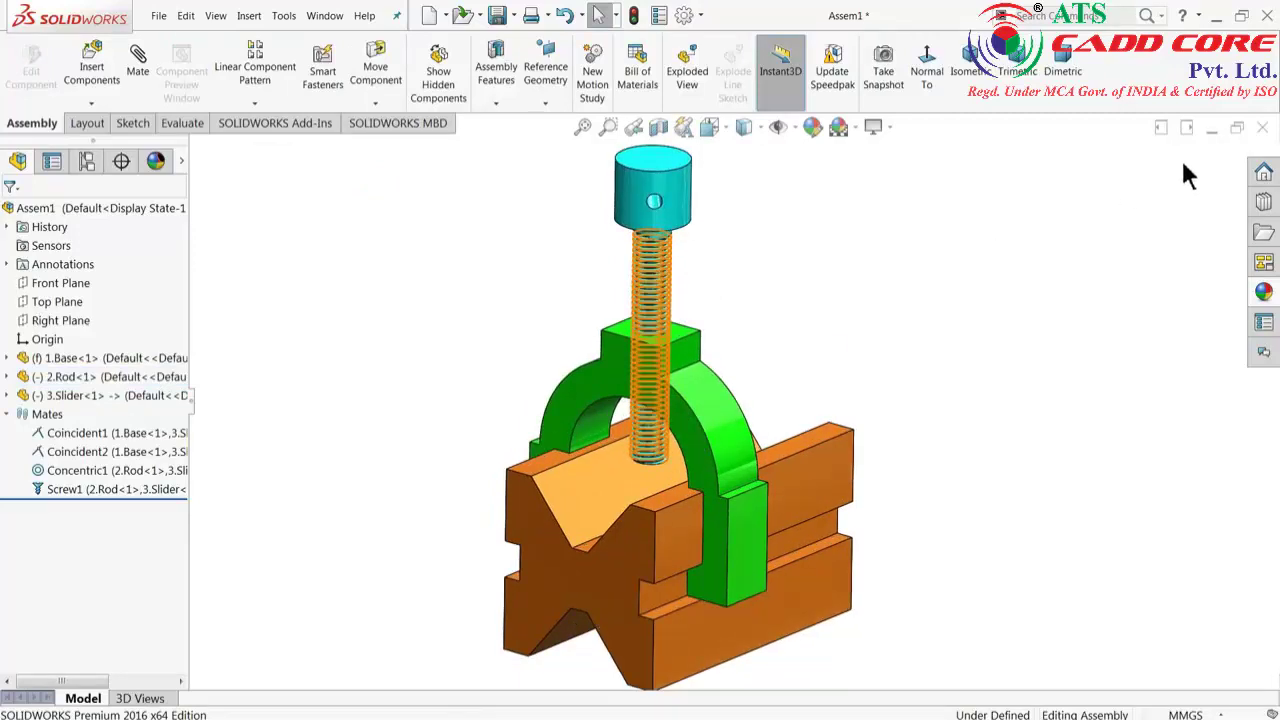
middle_drag(828, 303, 826, 294)
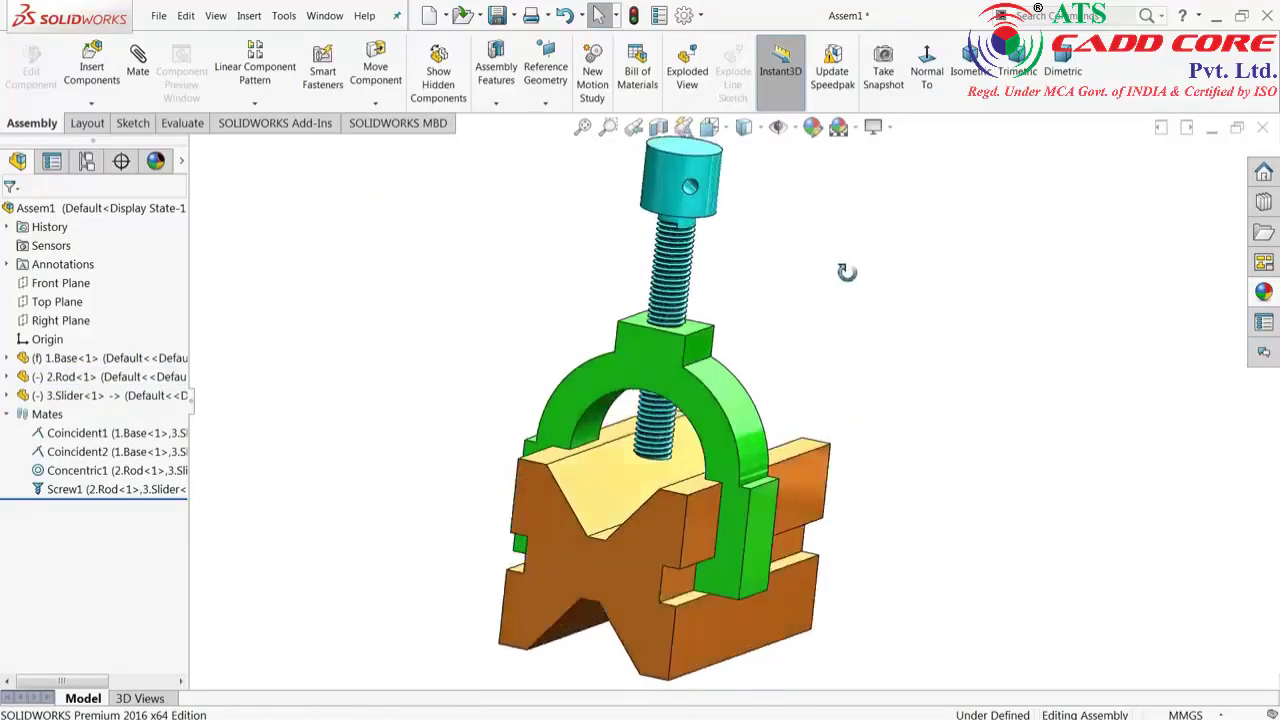
click(1216, 18)
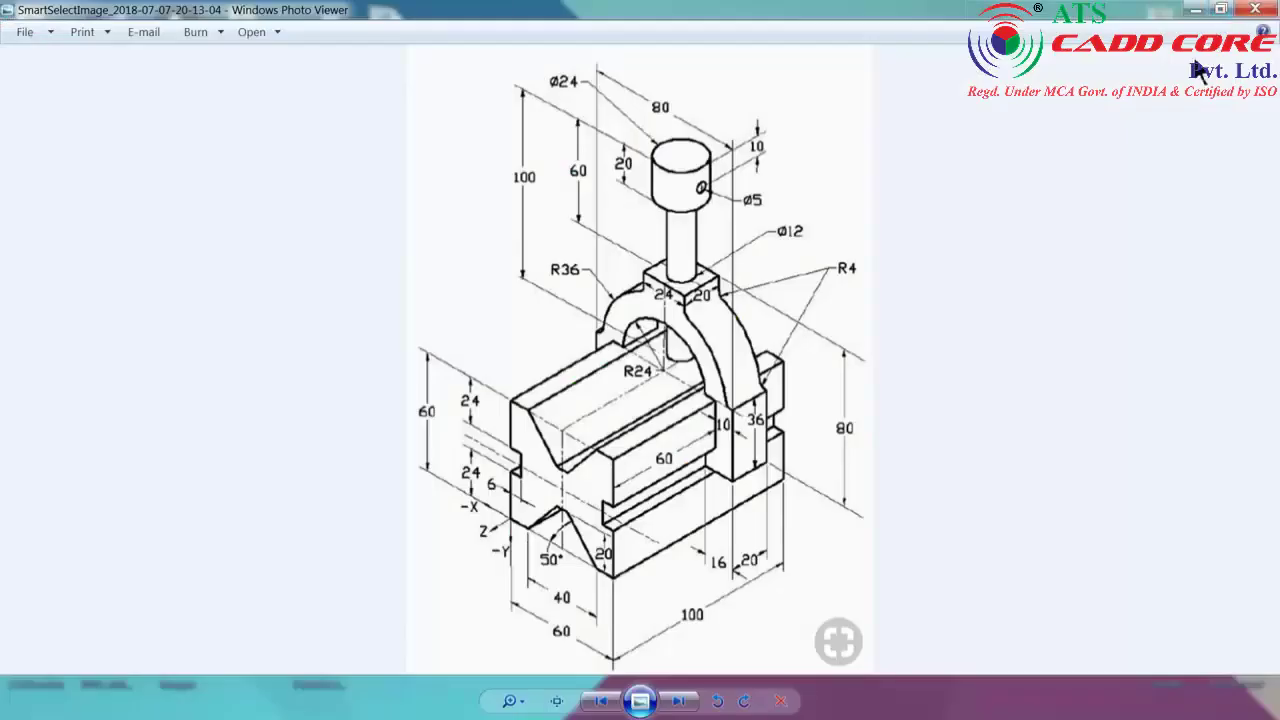
scroll(697, 340, up, 1)
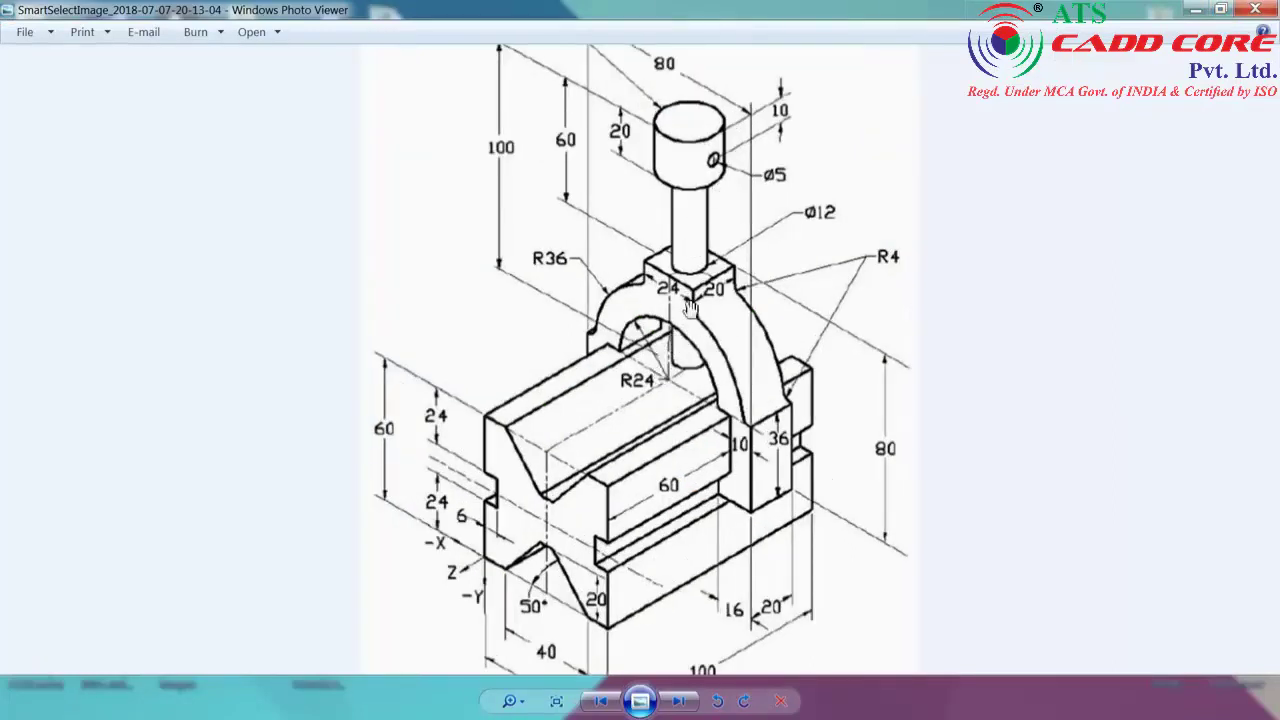
scroll(662, 345, down, 1)
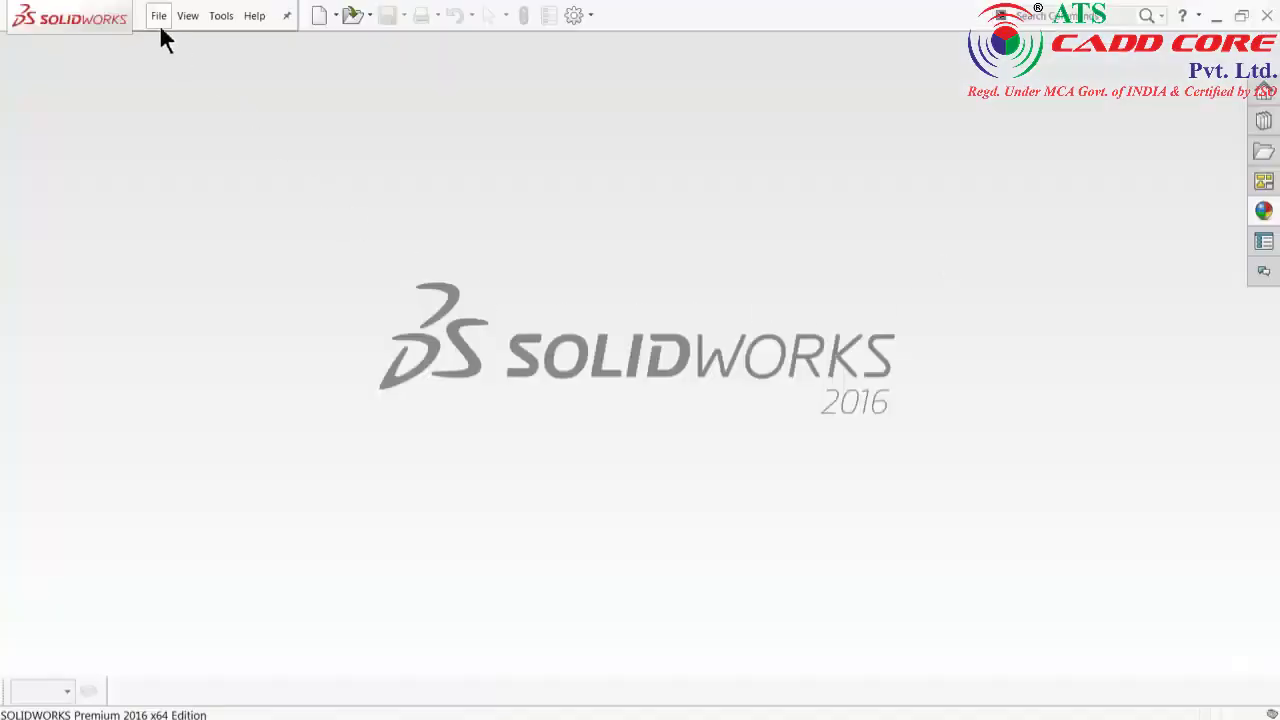
Create a new part document.
click(160, 26)
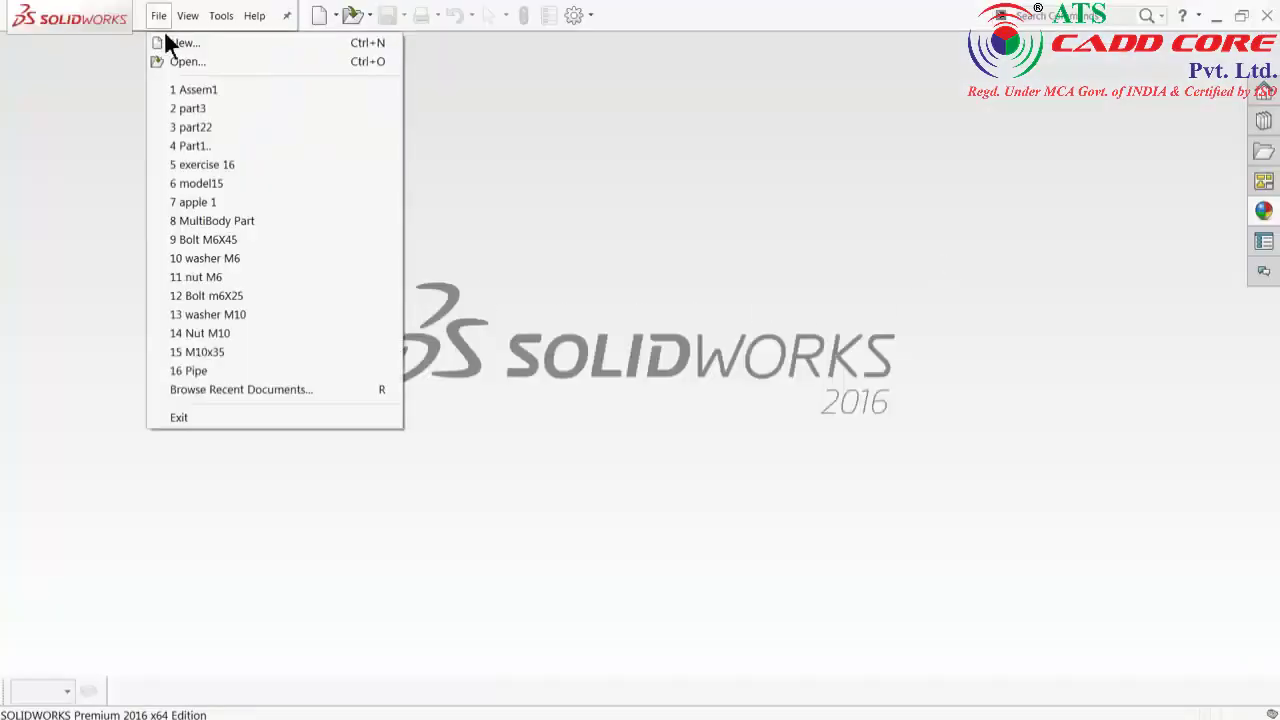
click(168, 43)
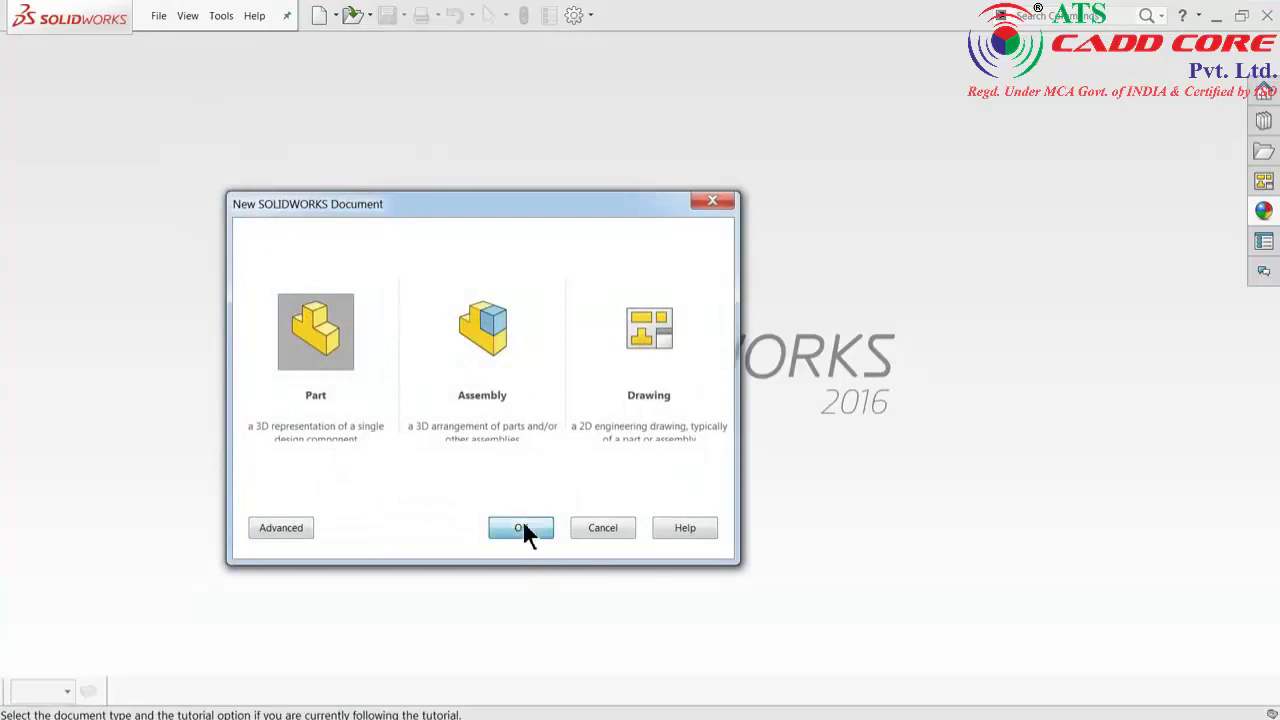
click(522, 528)
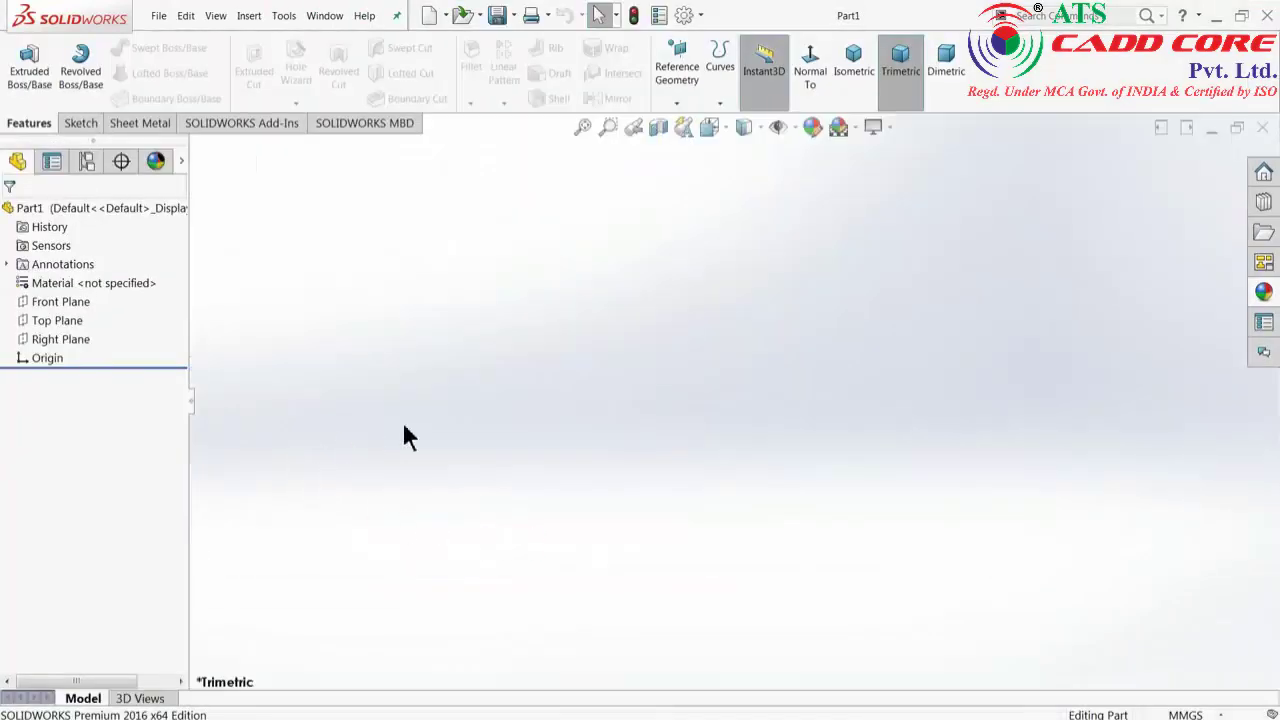
Apply the Plain White background scene and start a sketch on the Front Plane.
click(855, 127)
click(871, 40)
click(873, 127)
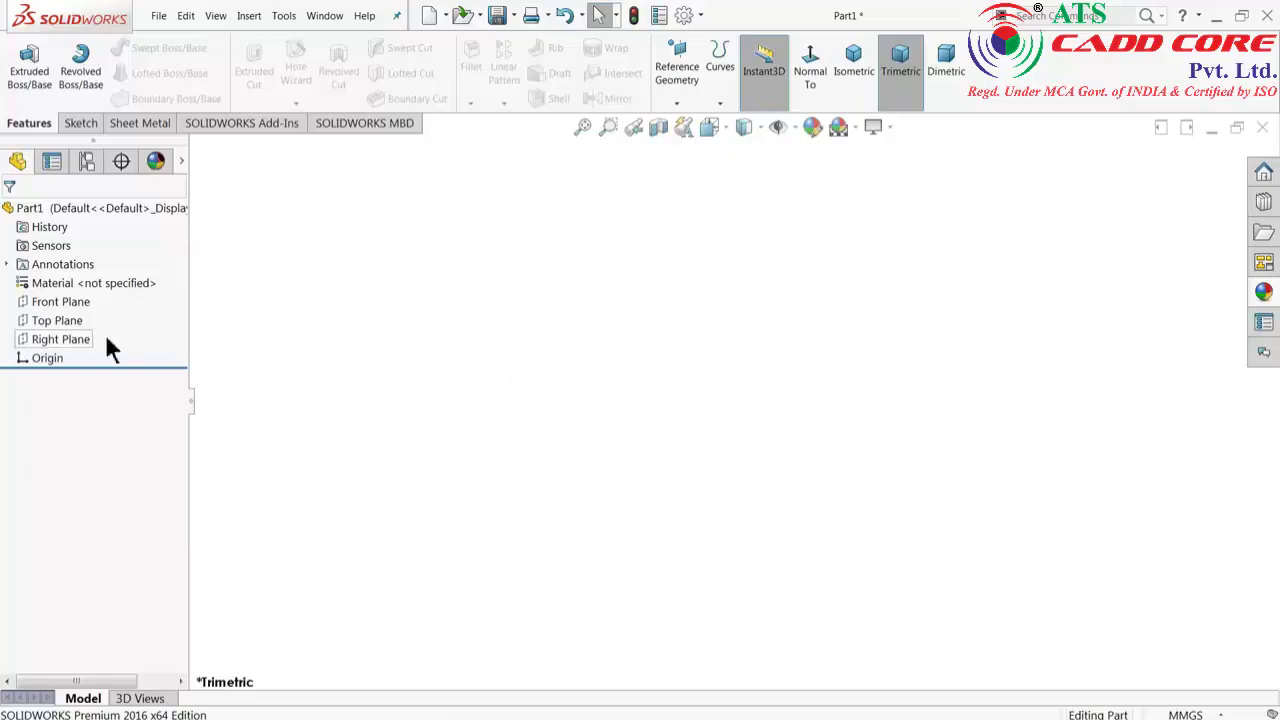
click(40, 302)
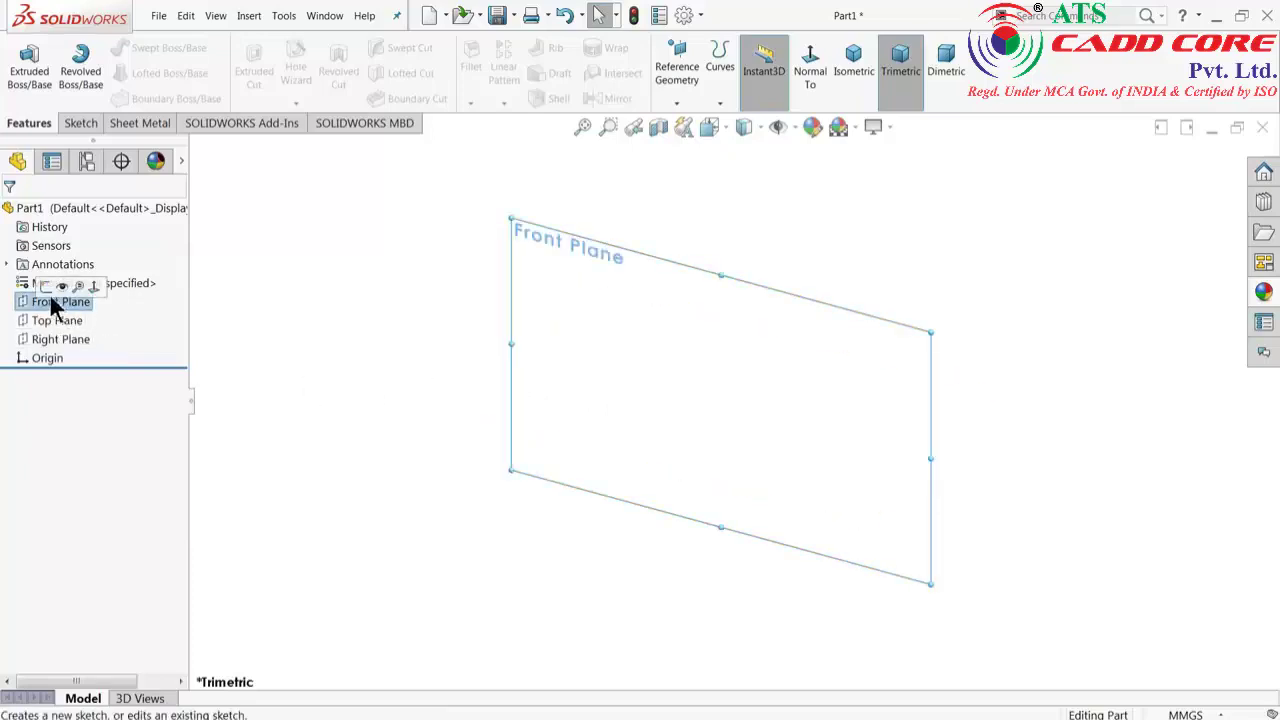
click(46, 288)
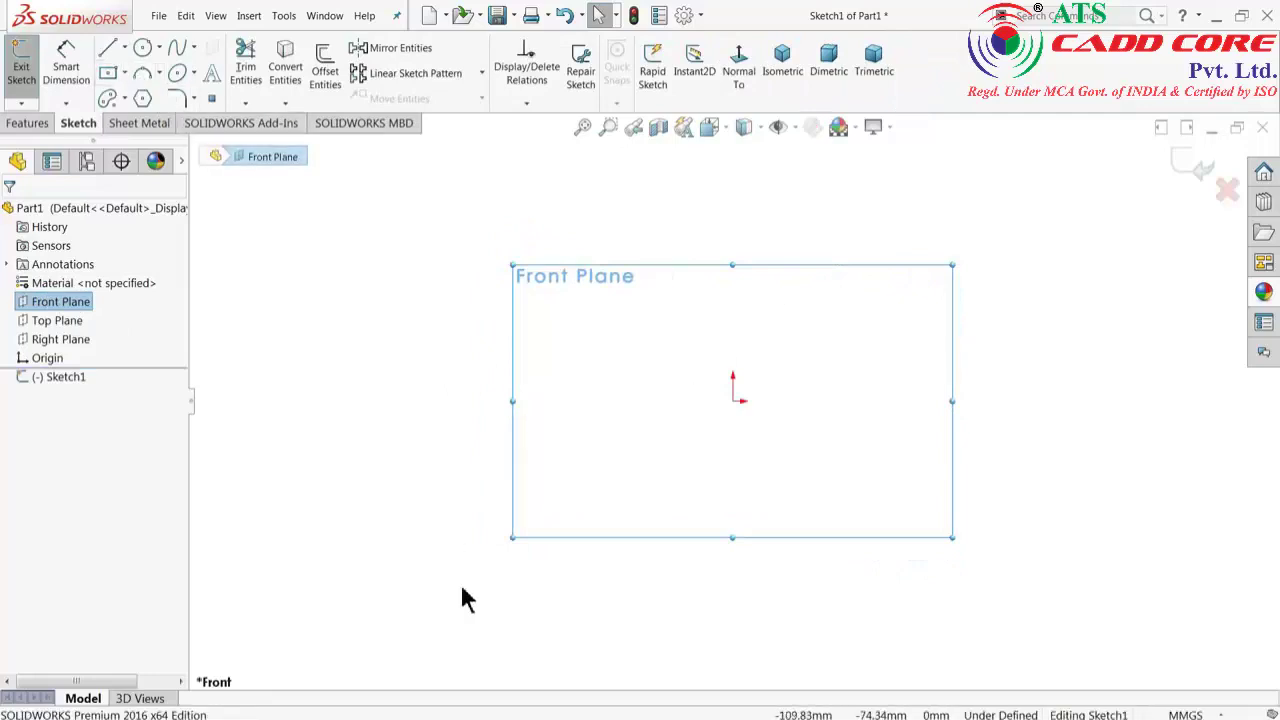
click(1226, 14)
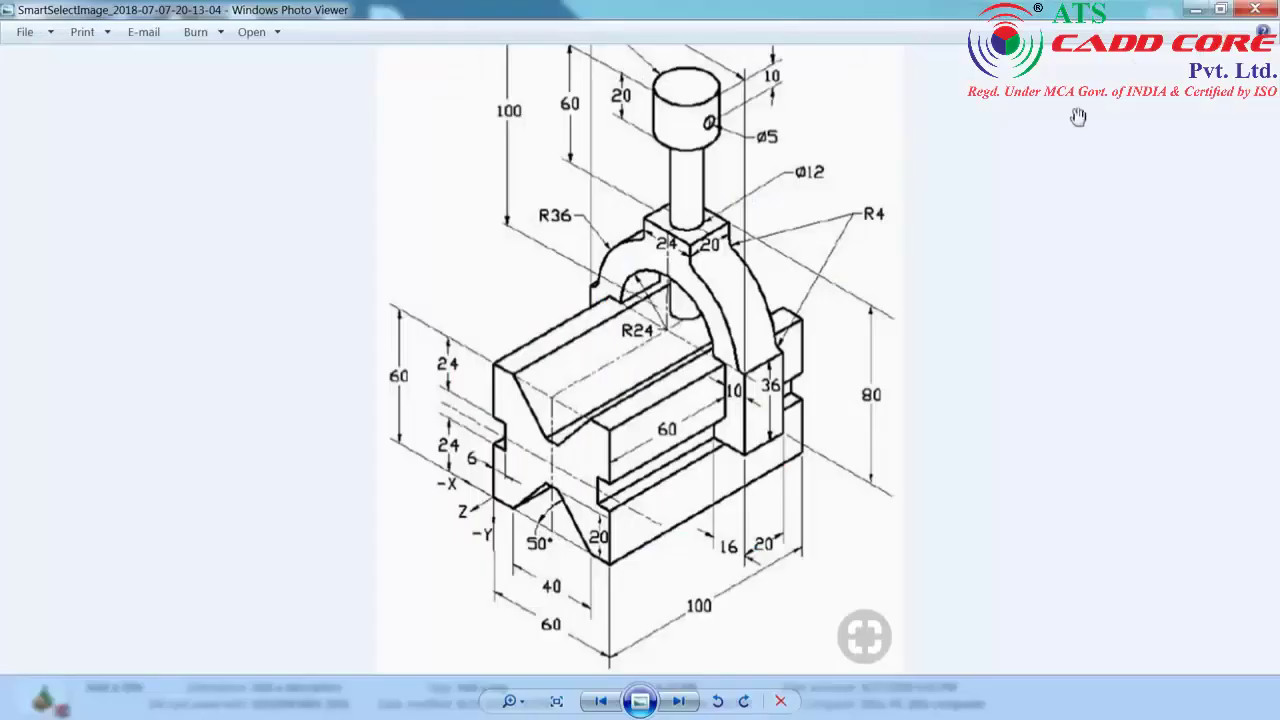
scroll(562, 517, up, 1)
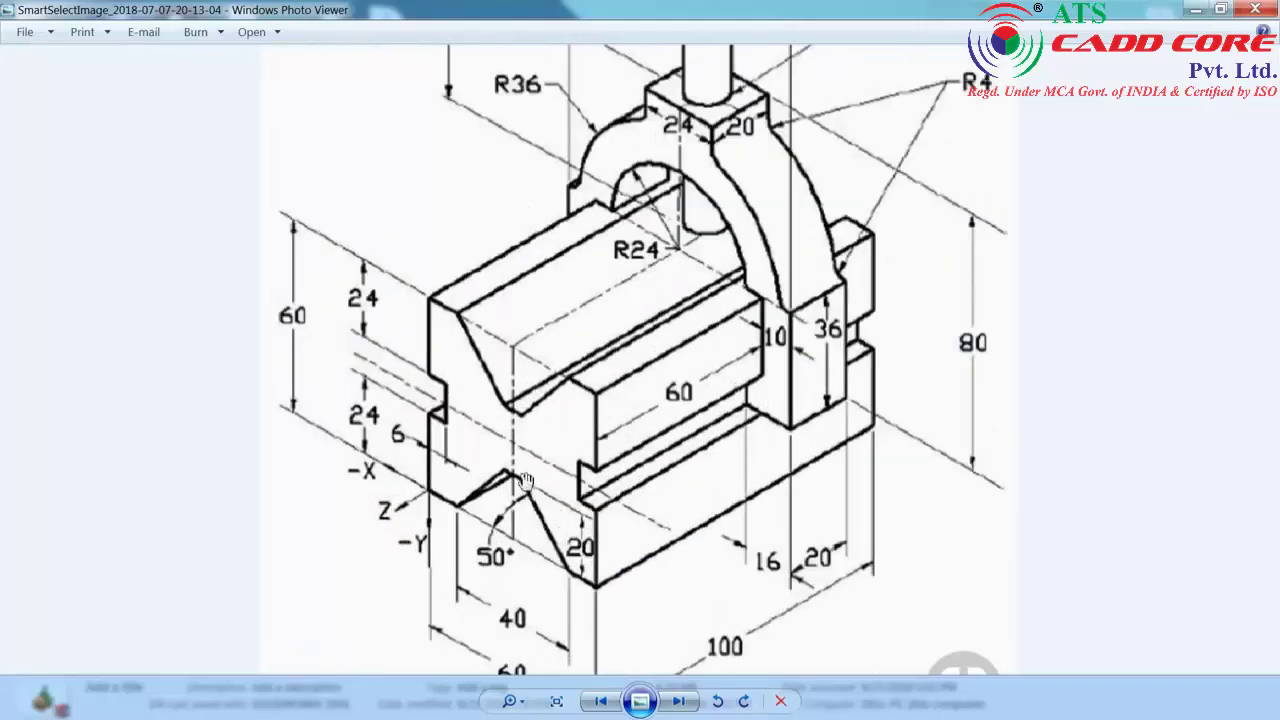
scroll(537, 376, down, 1)
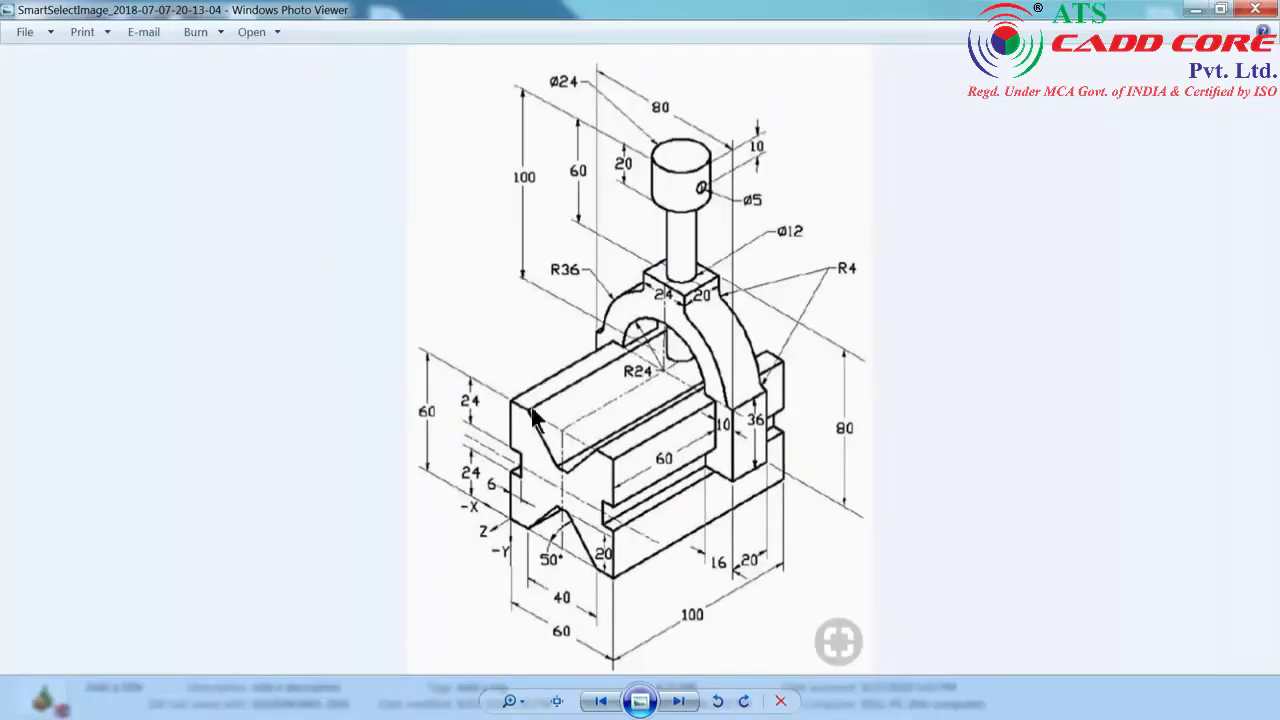
scroll(533, 420, up, 1)
drag(543, 490, 558, 373)
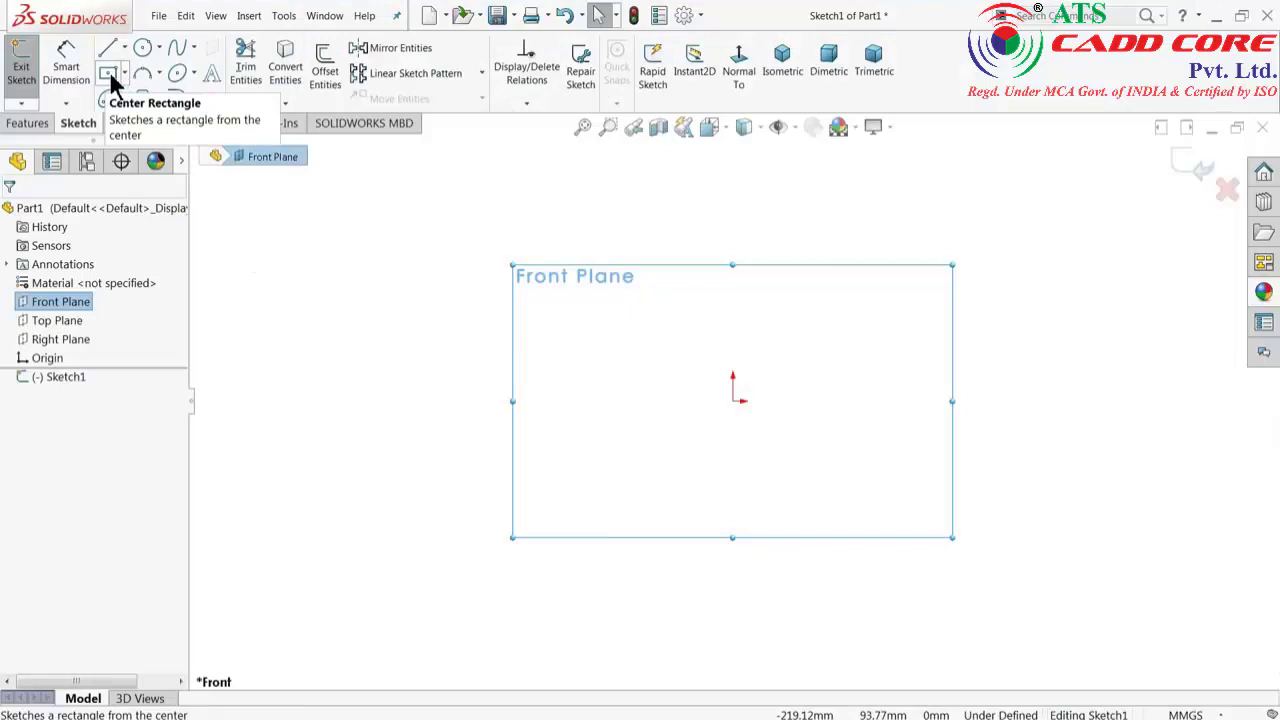
Draw a center rectangle anchored at the origin.
click(124, 76)
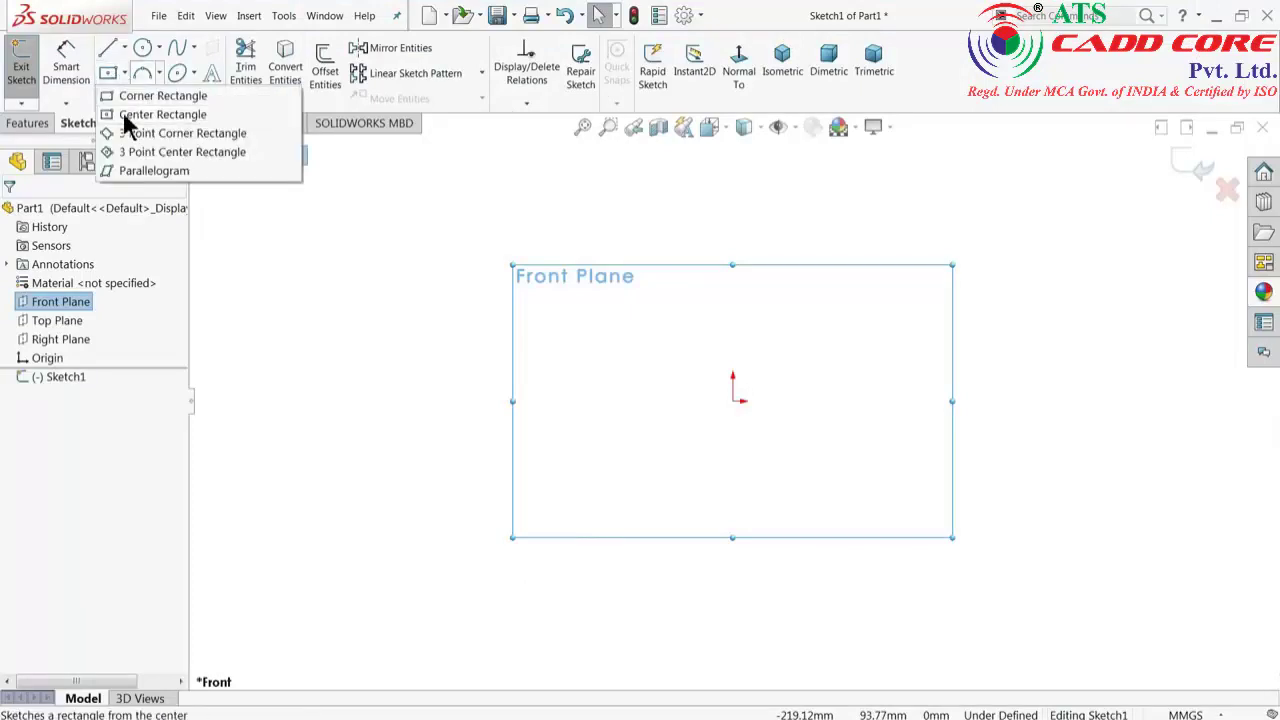
click(140, 114)
click(736, 400)
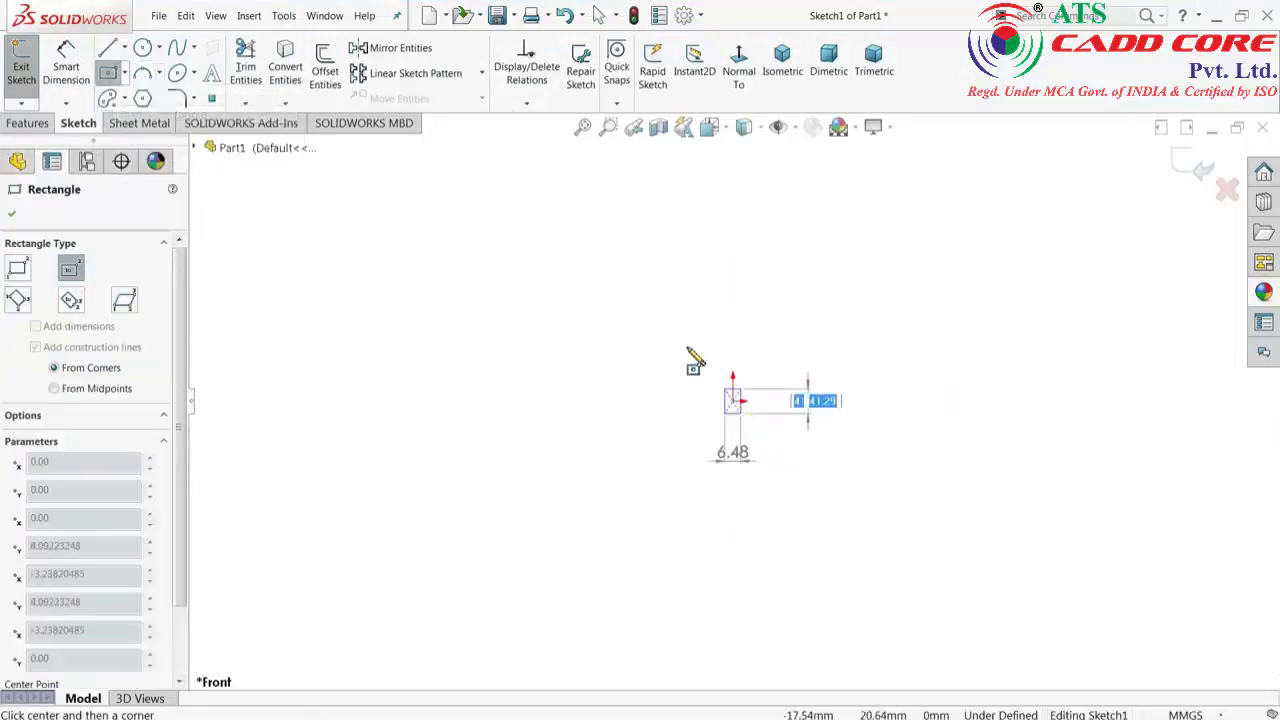
click(522, 222)
right_click(392, 225)
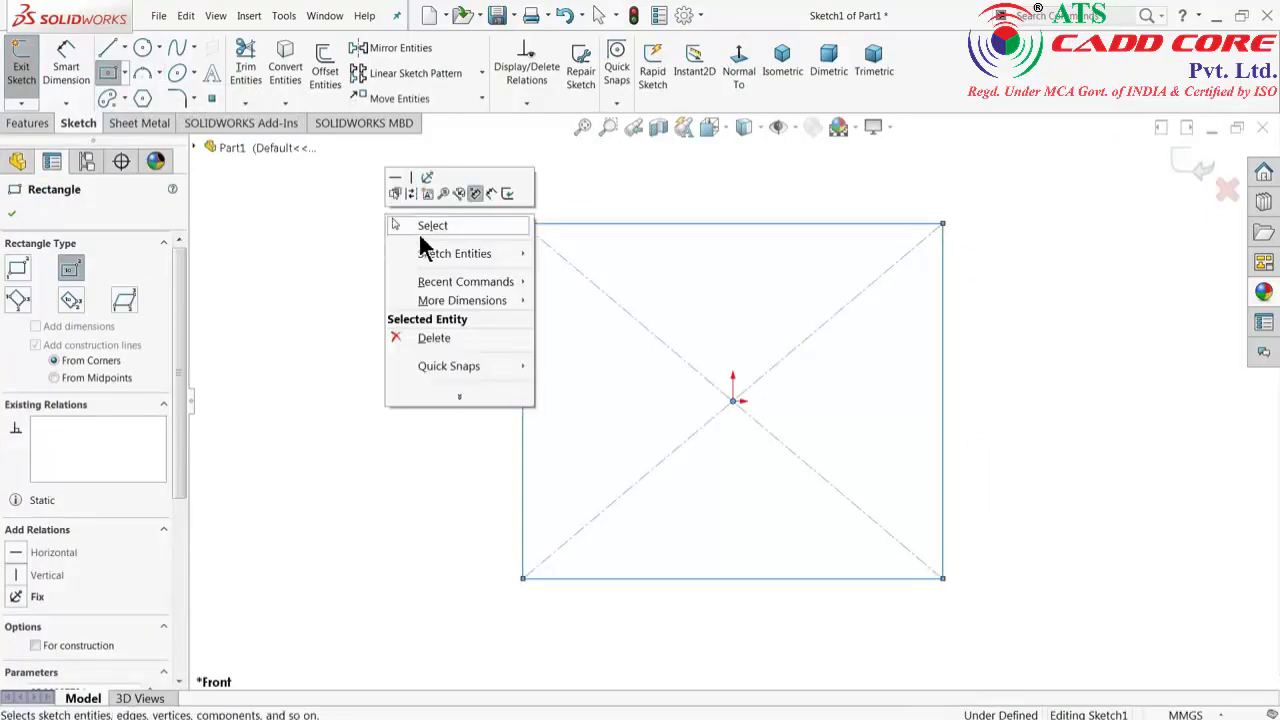
click(422, 228)
Make the rectangle's left and bottom edges equal to form a square.
click(523, 450)
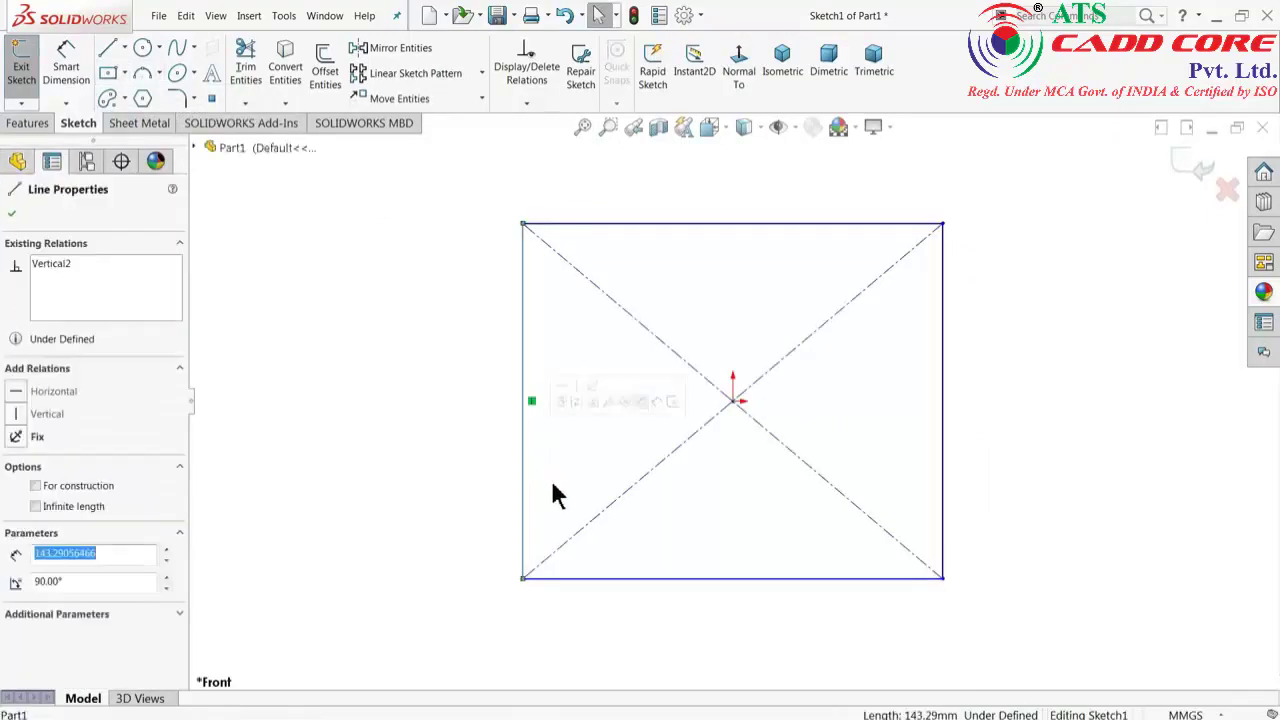
ctrl+click(628, 579)
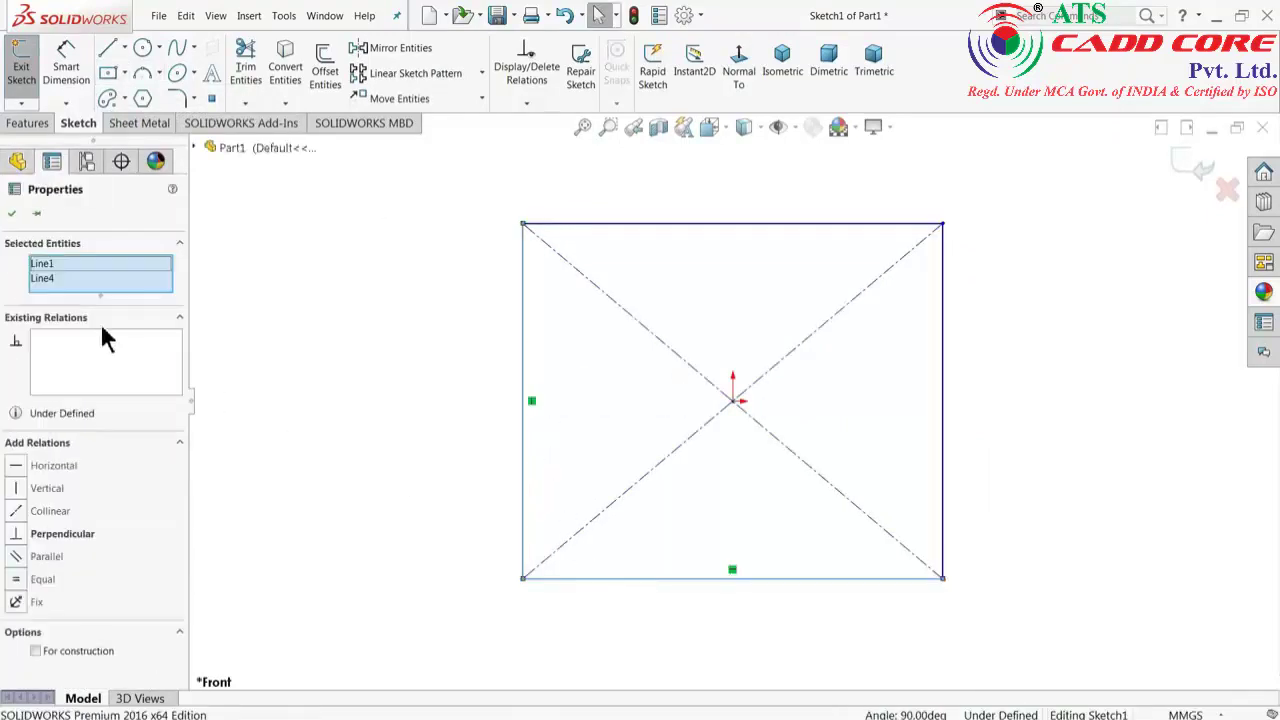
click(45, 580)
click(350, 430)
Dimension the square's bottom edge to 60 mm.
click(66, 62)
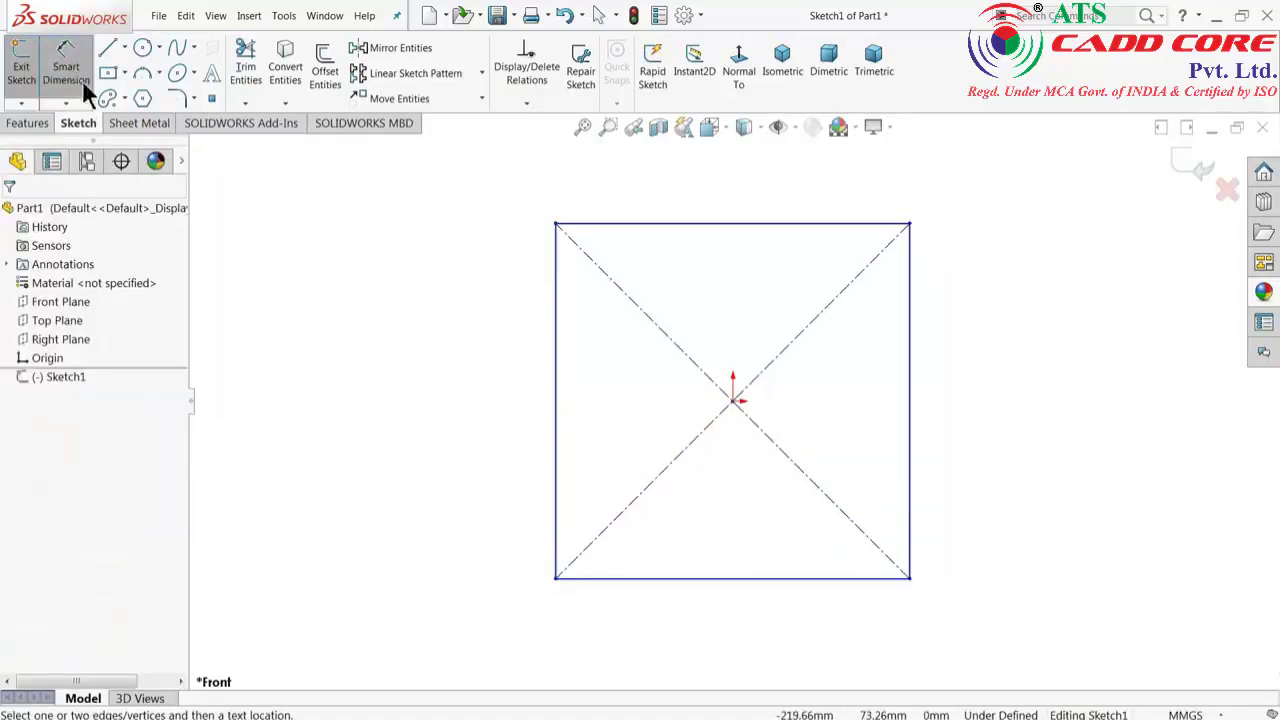
click(686, 582)
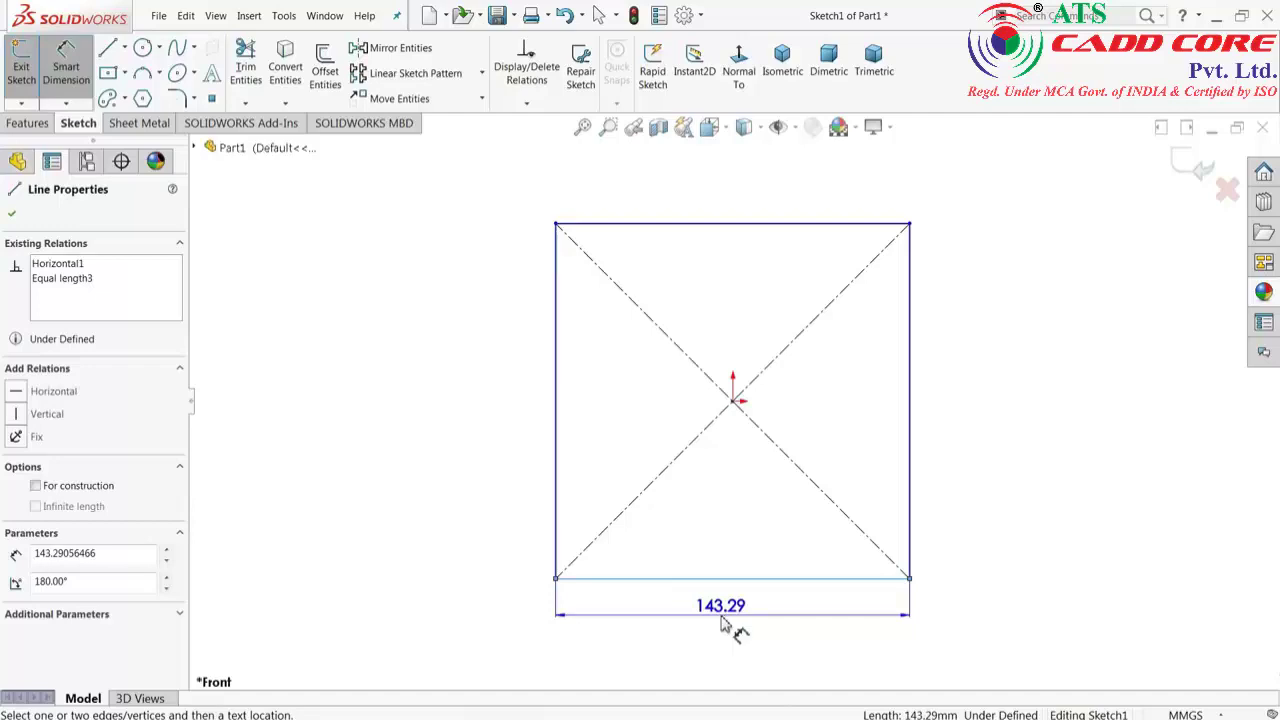
click(730, 625)
text(60)
click(618, 618)
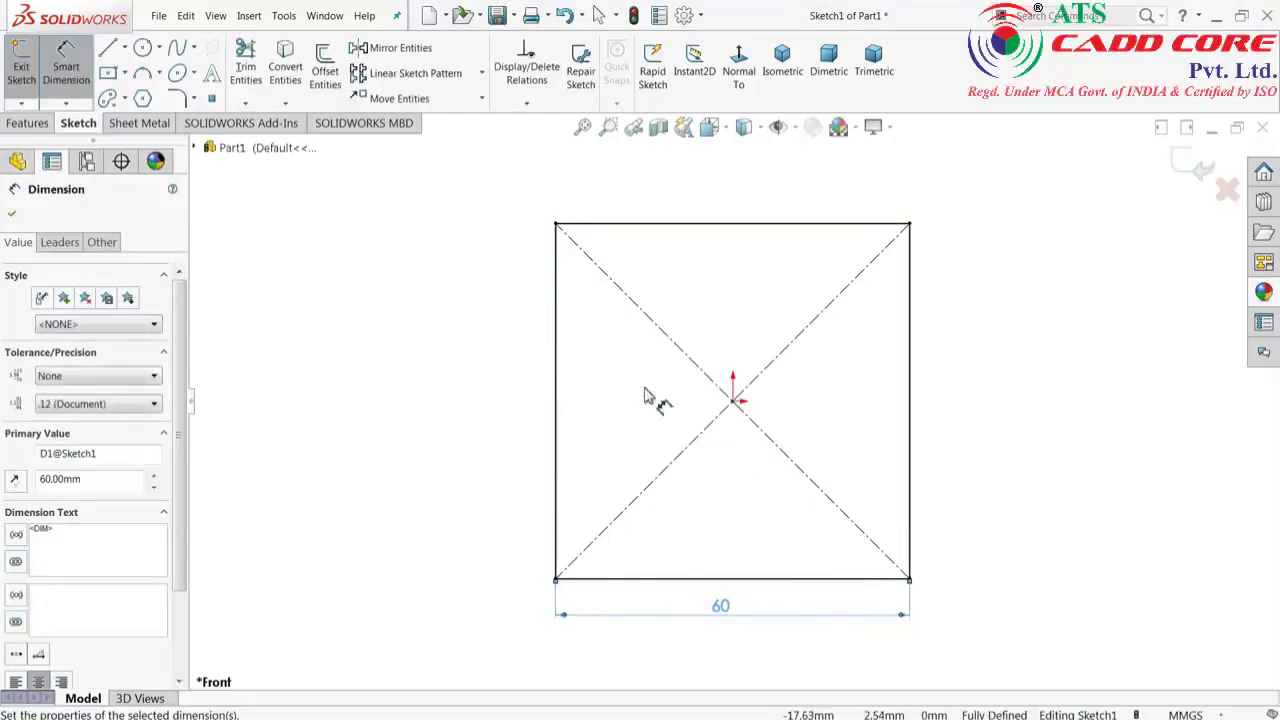
click(12, 218)
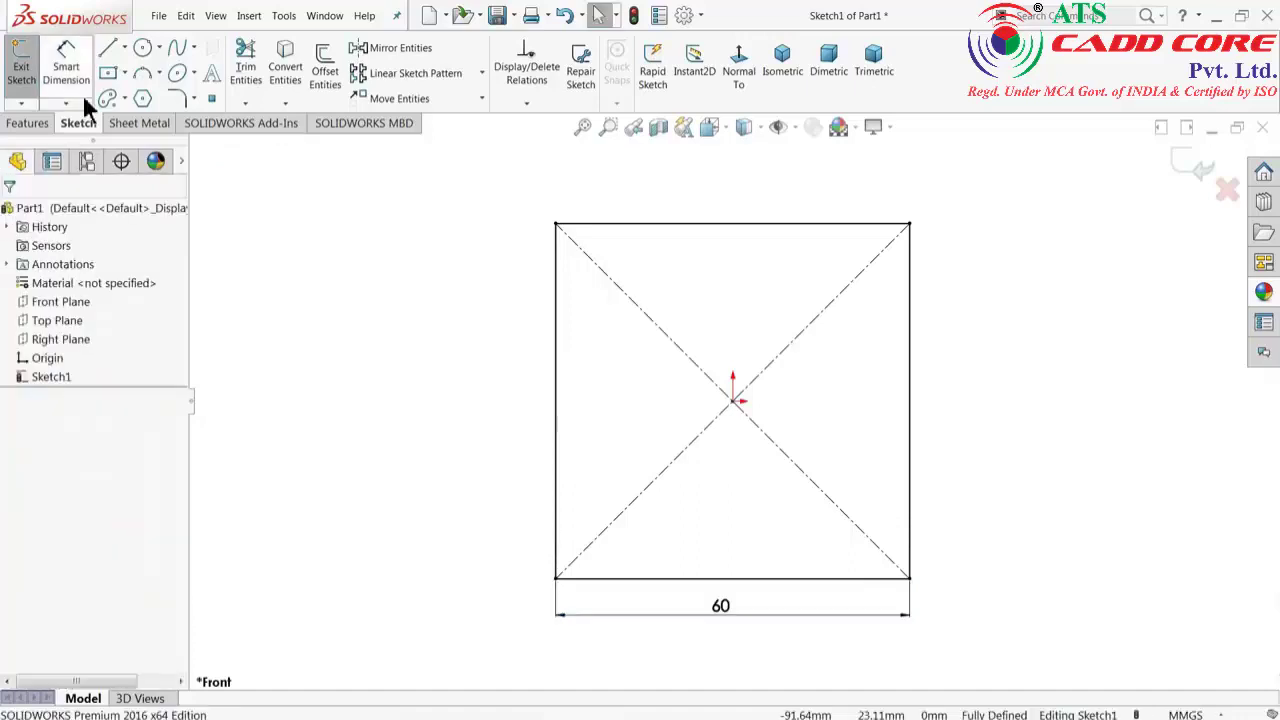
Draw vertical and horizontal centerlines from the top and left edge midpoints through the origin.
click(124, 46)
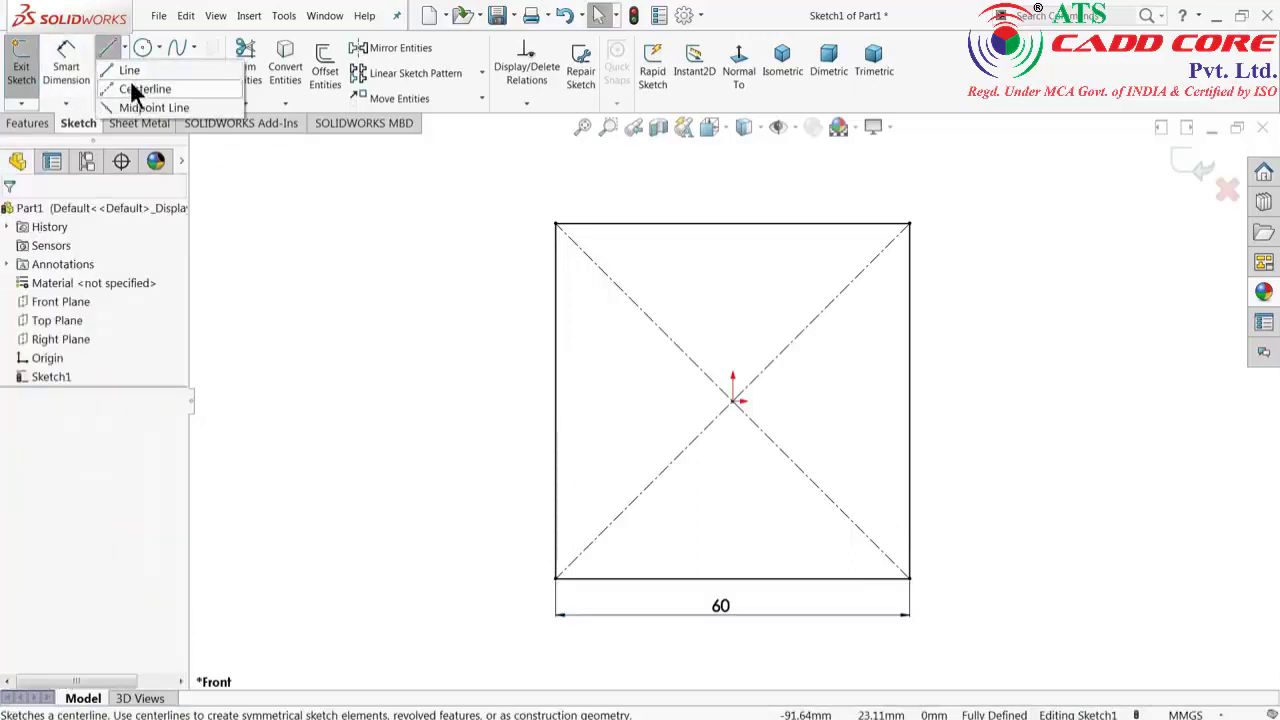
click(130, 88)
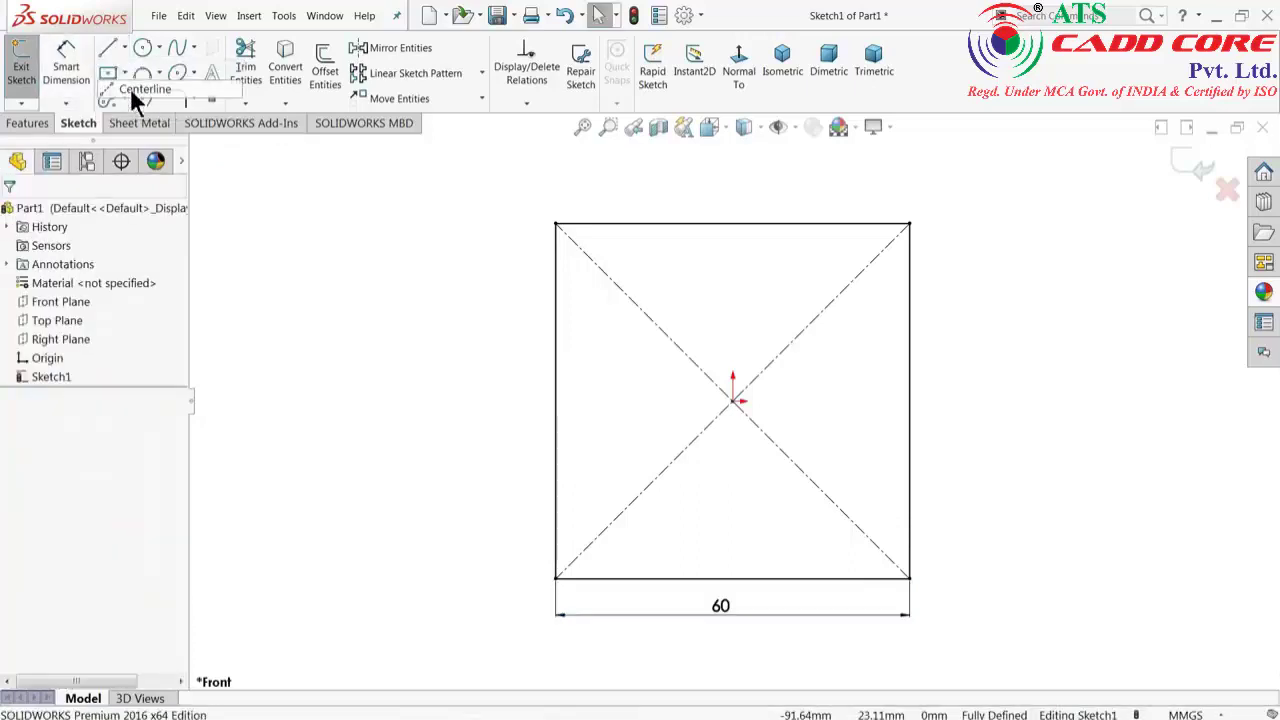
click(733, 223)
click(734, 401)
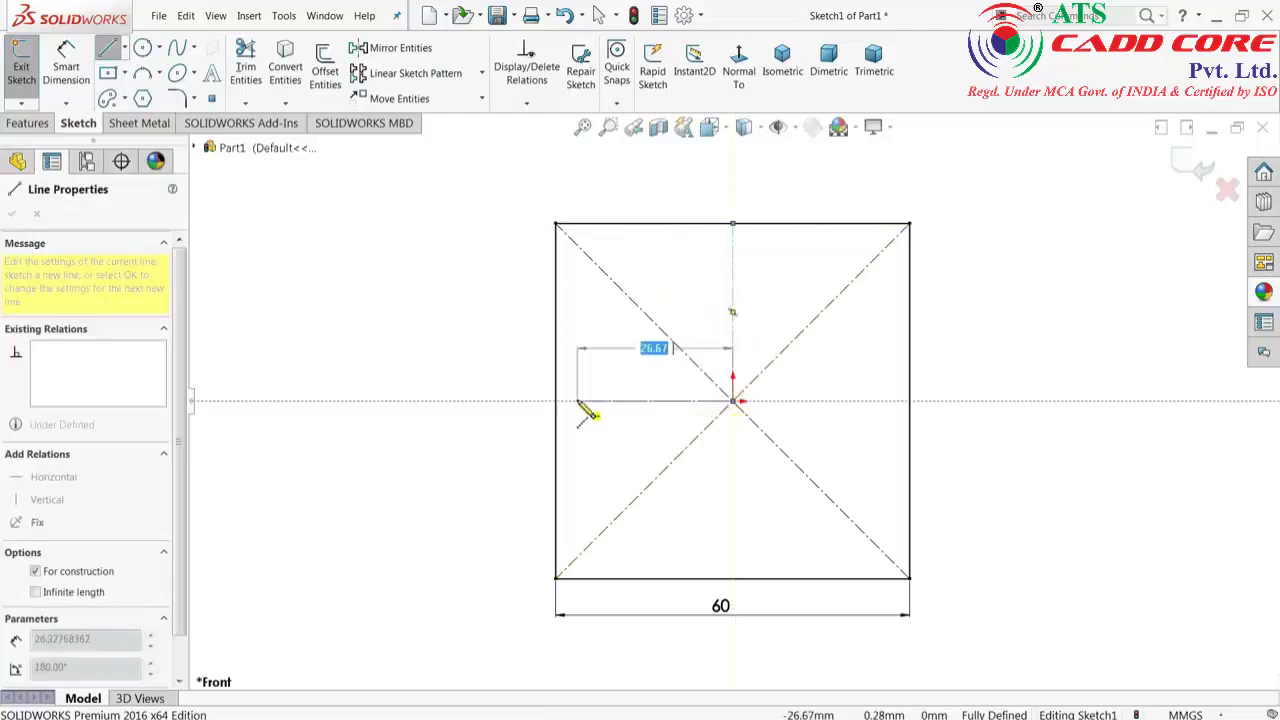
click(556, 401)
right_click(430, 321)
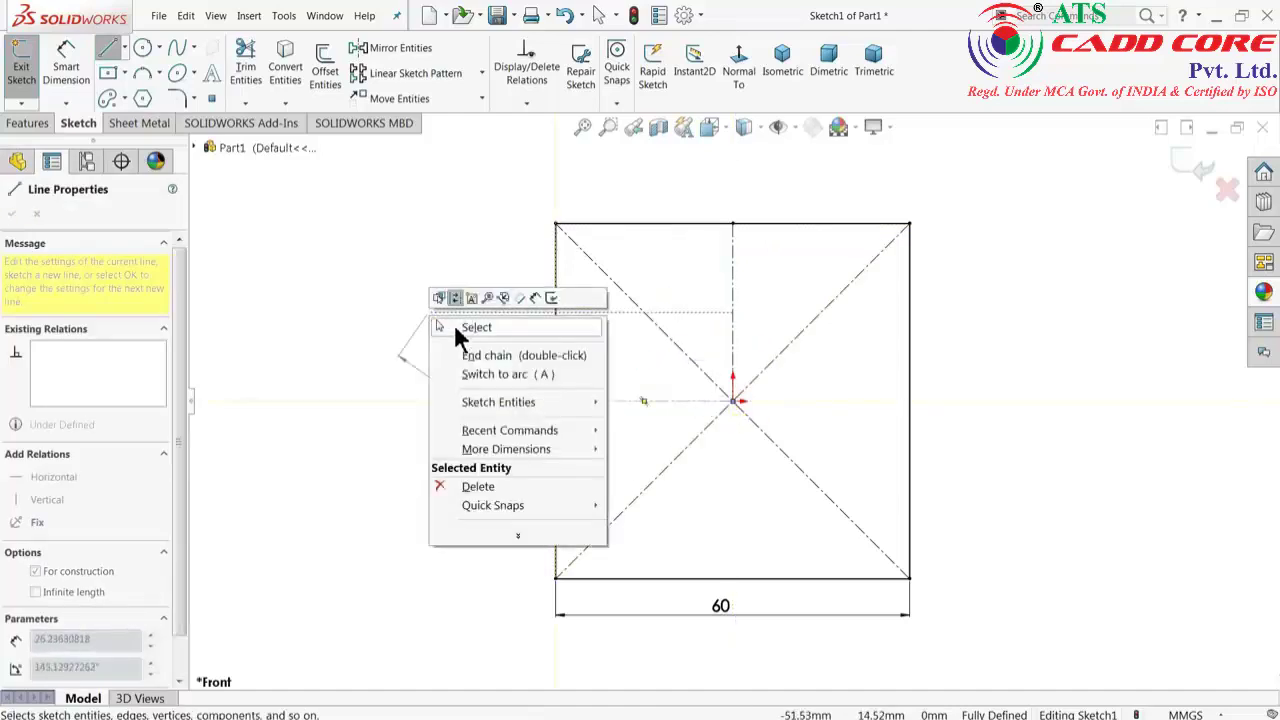
click(474, 327)
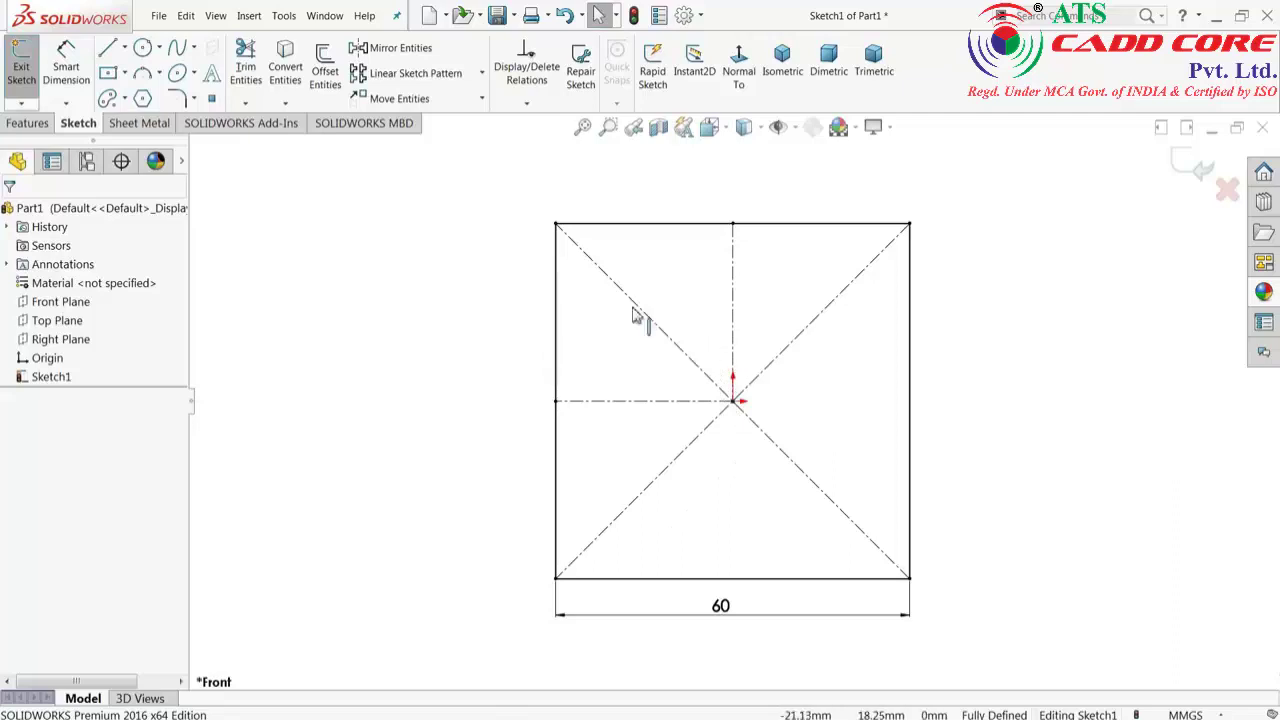
Sketch a three-line trapezoid notch dropping from the square's top edge.
click(110, 46)
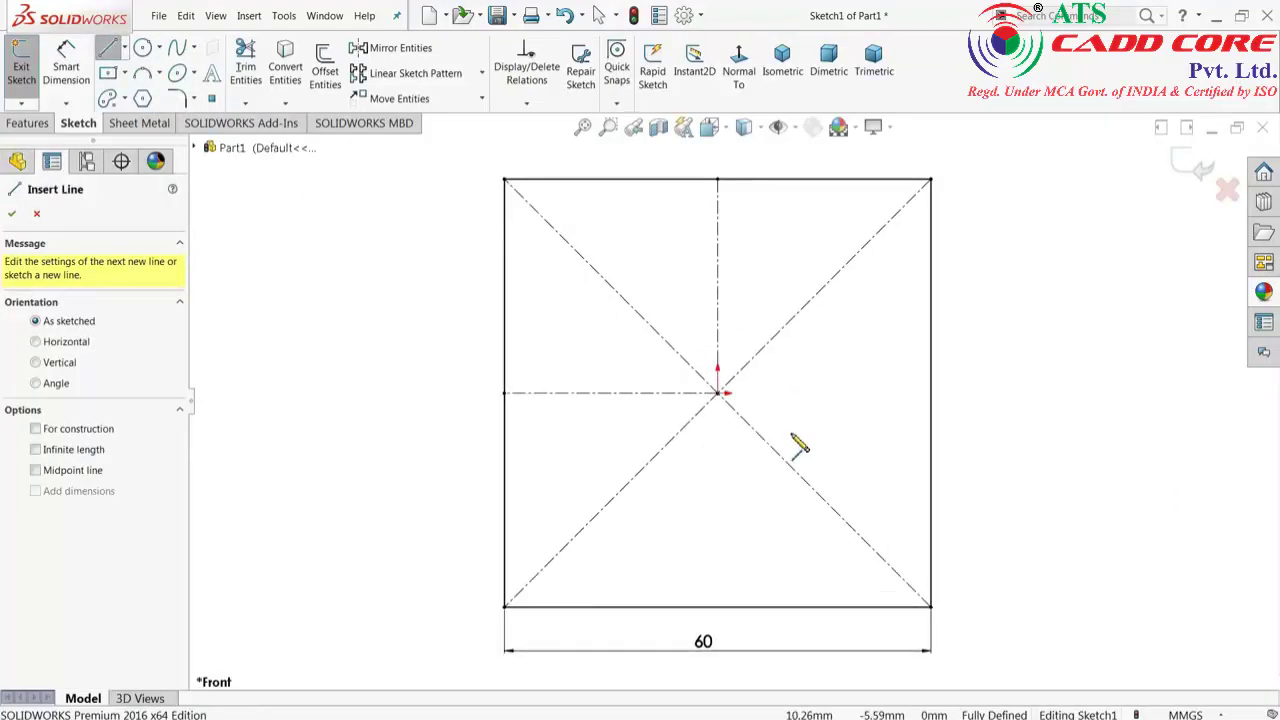
scroll(800, 440, down, 2)
scroll(742, 273, down, 1)
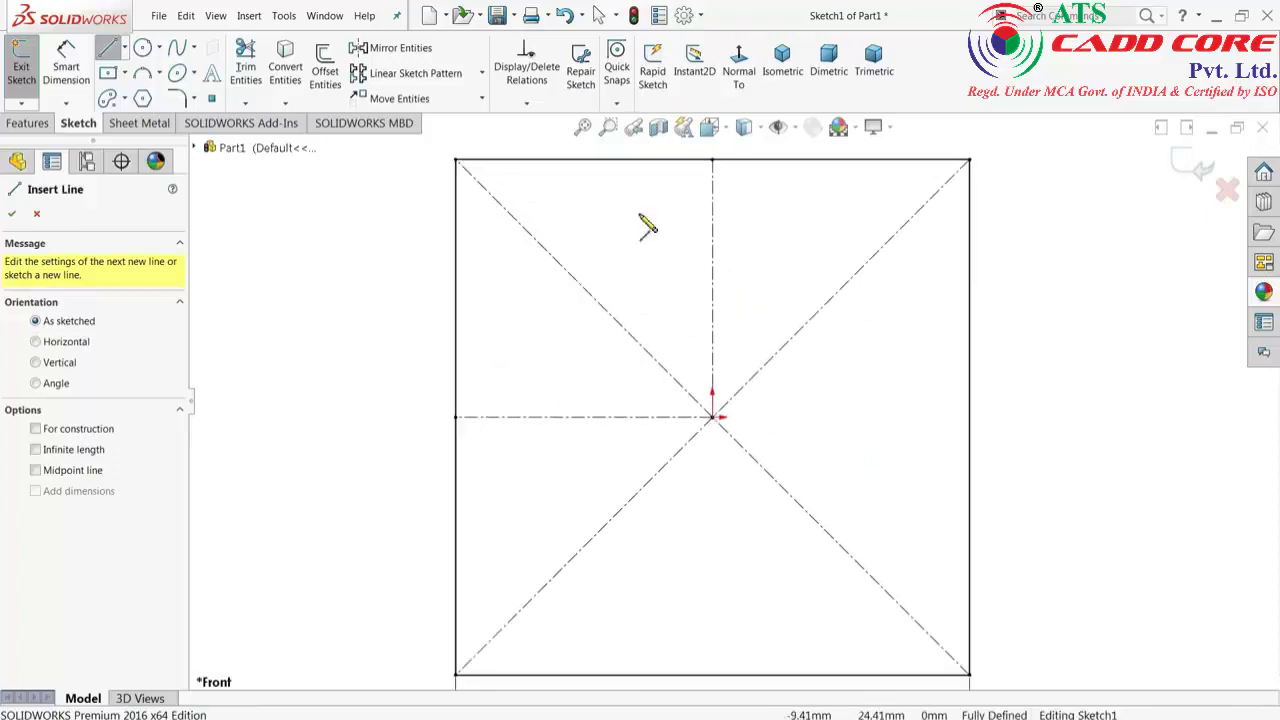
click(573, 174)
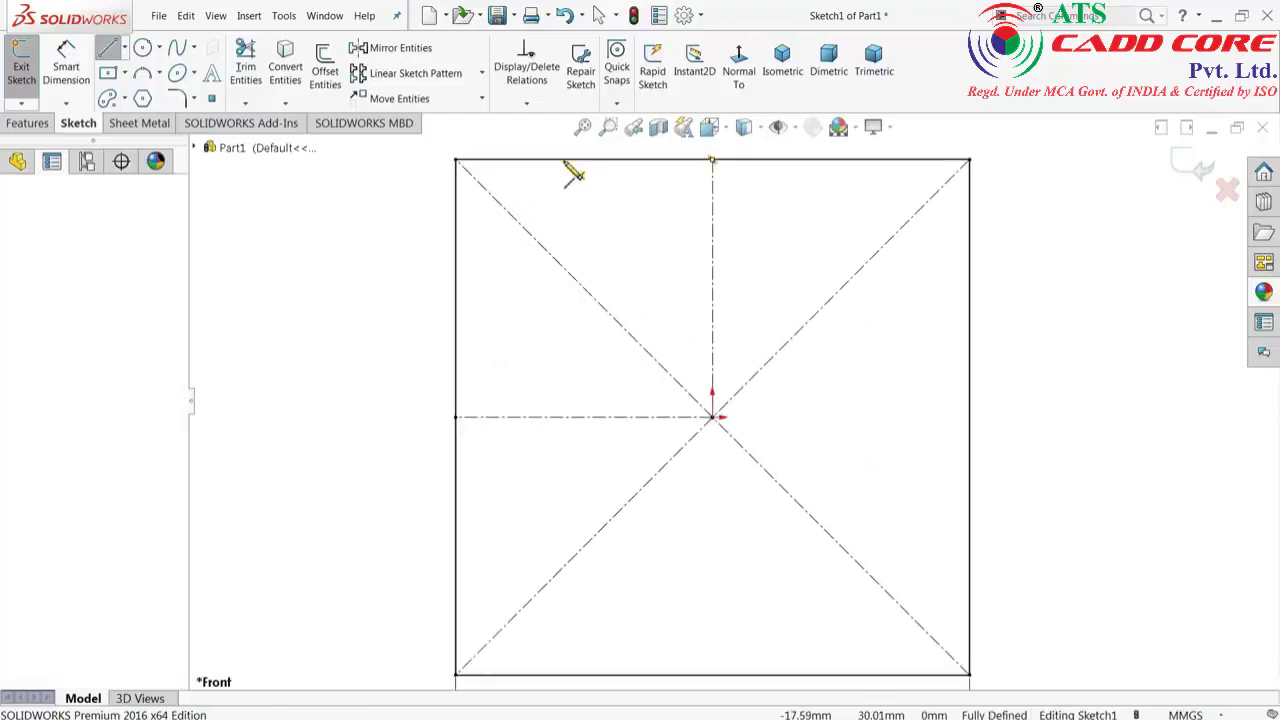
click(668, 295)
click(751, 295)
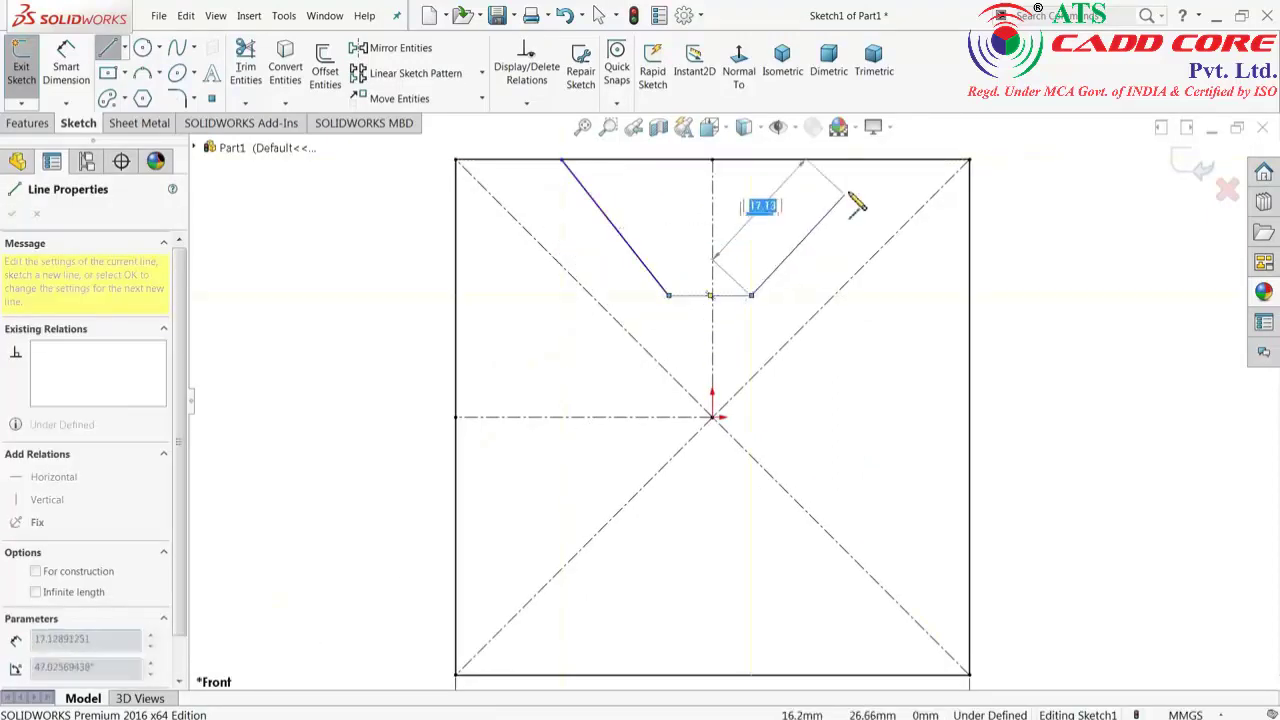
click(869, 162)
right_click(889, 195)
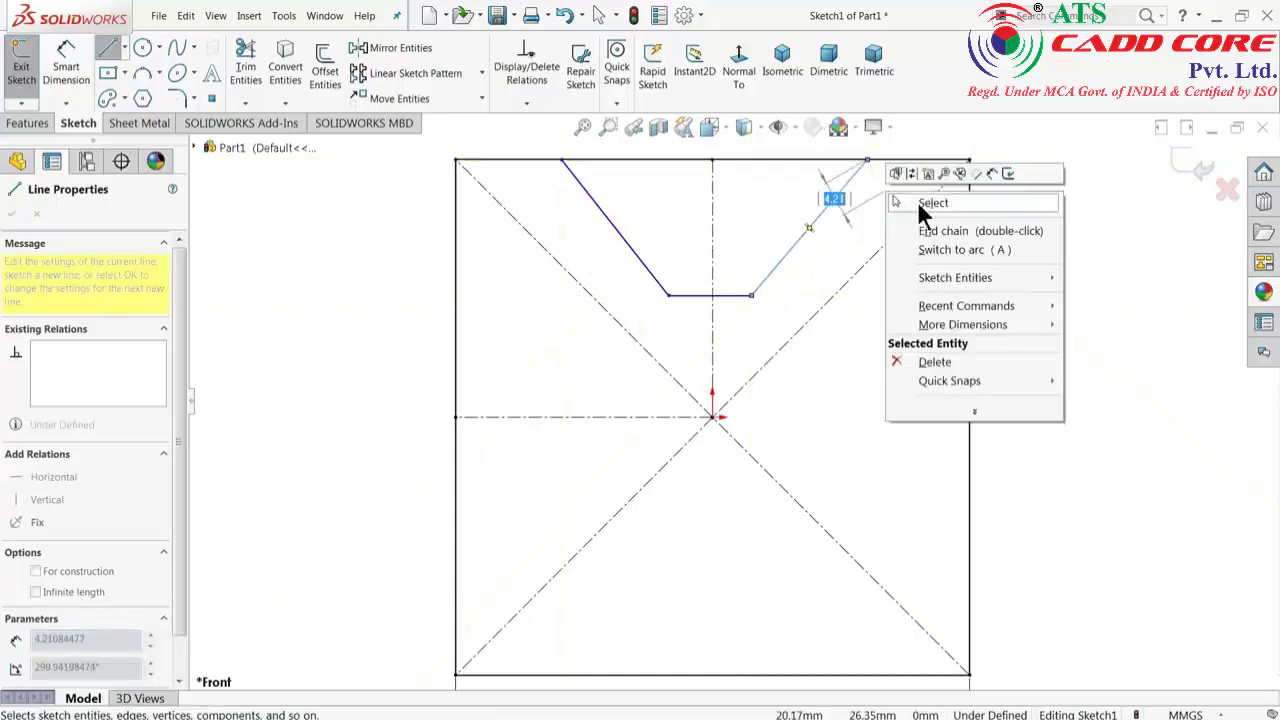
click(922, 203)
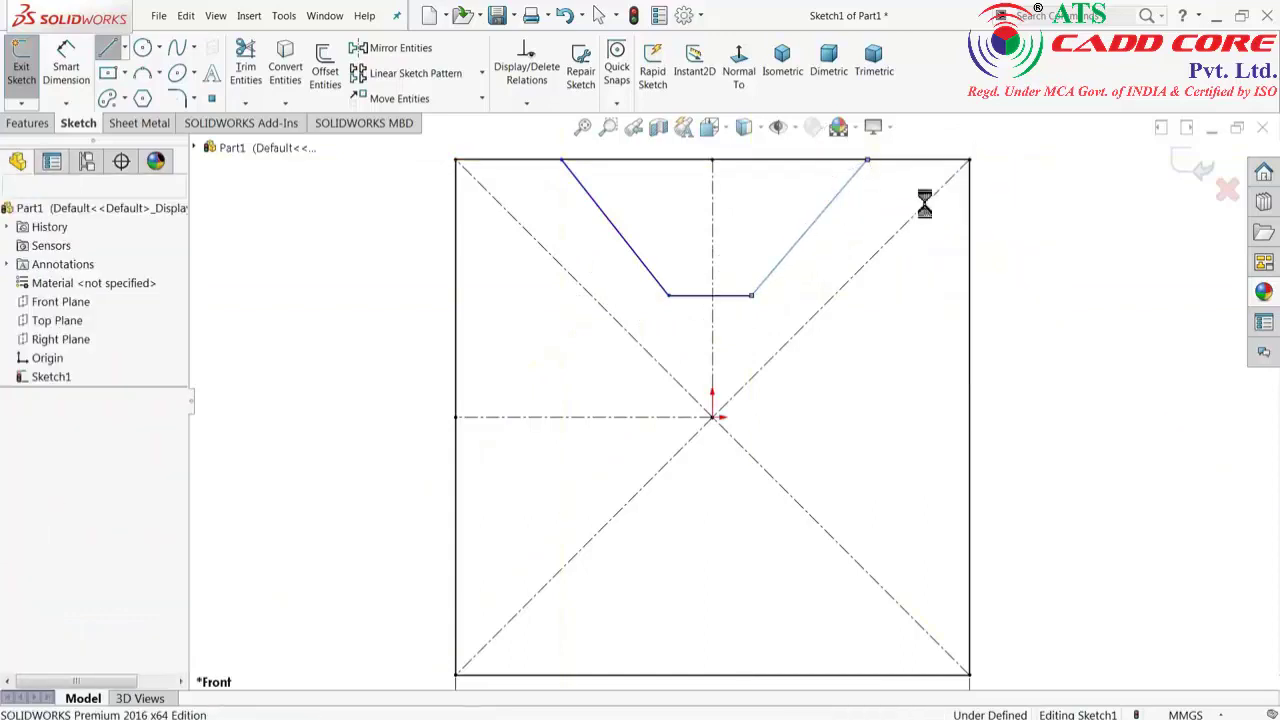
Make the notch's two slanted lines symmetric about the vertical centerline.
click(795, 265)
ctrl+click(640, 262)
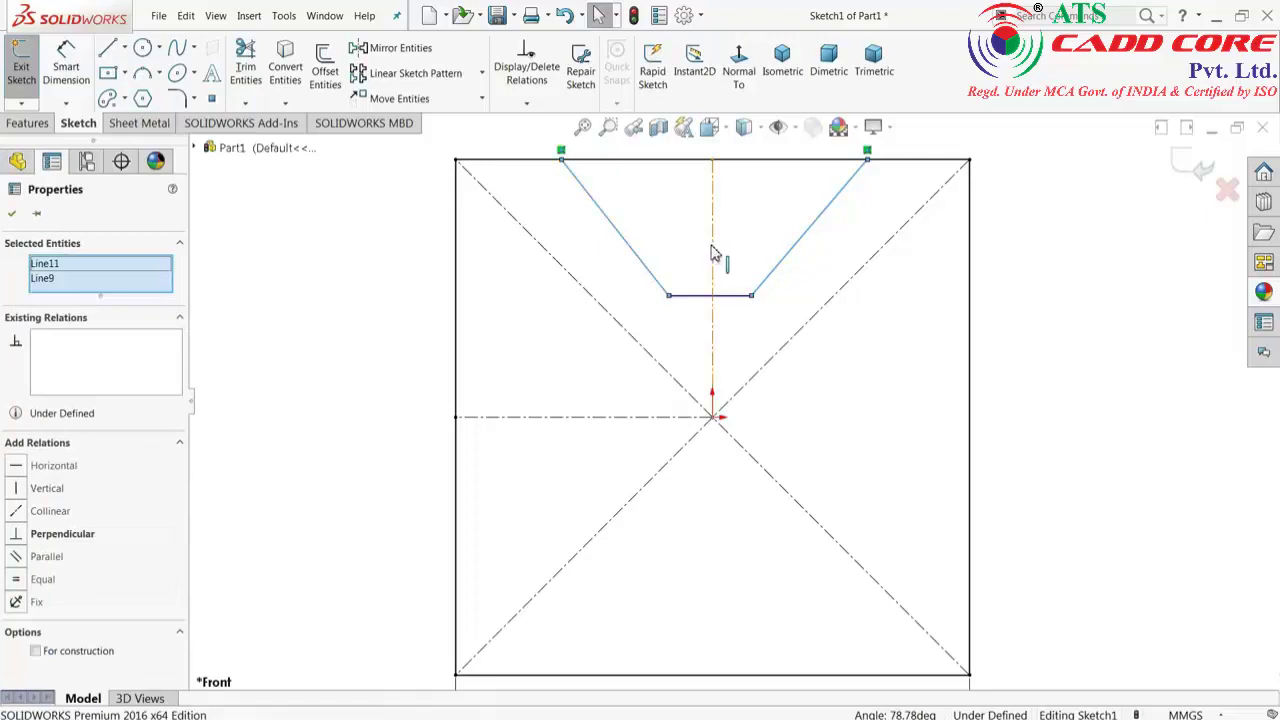
ctrl+click(713, 253)
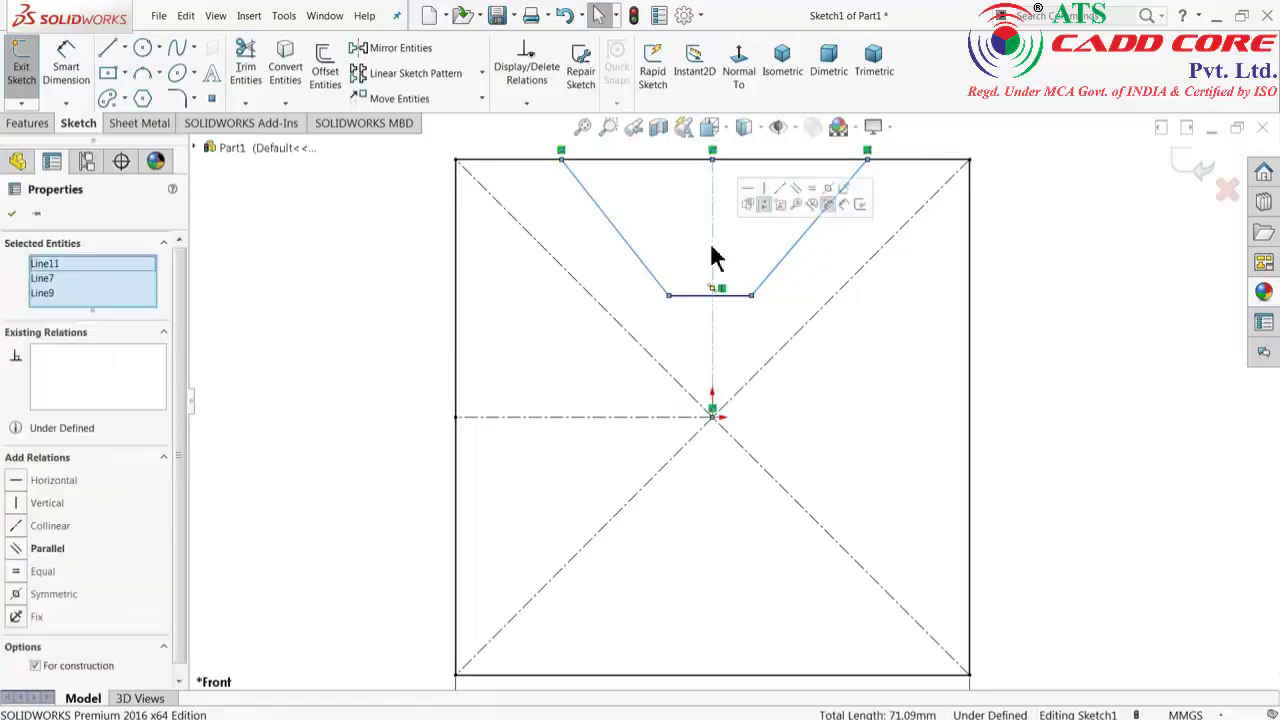
click(830, 197)
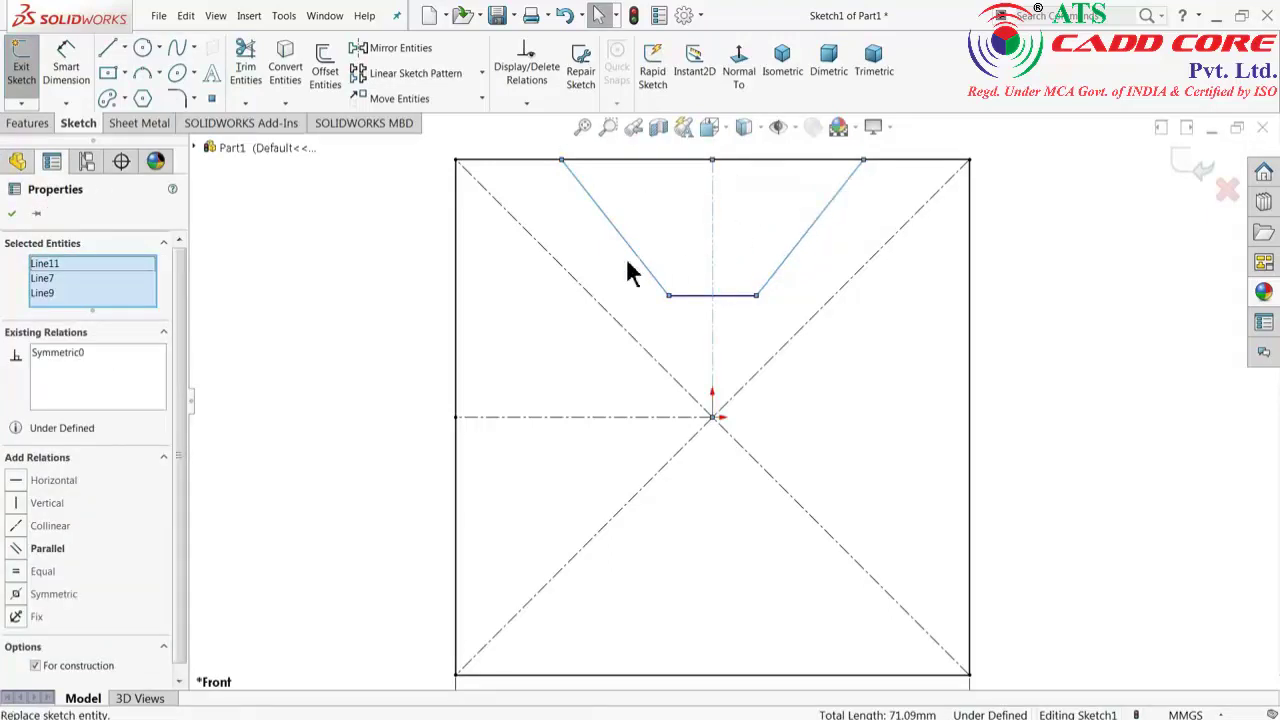
click(303, 253)
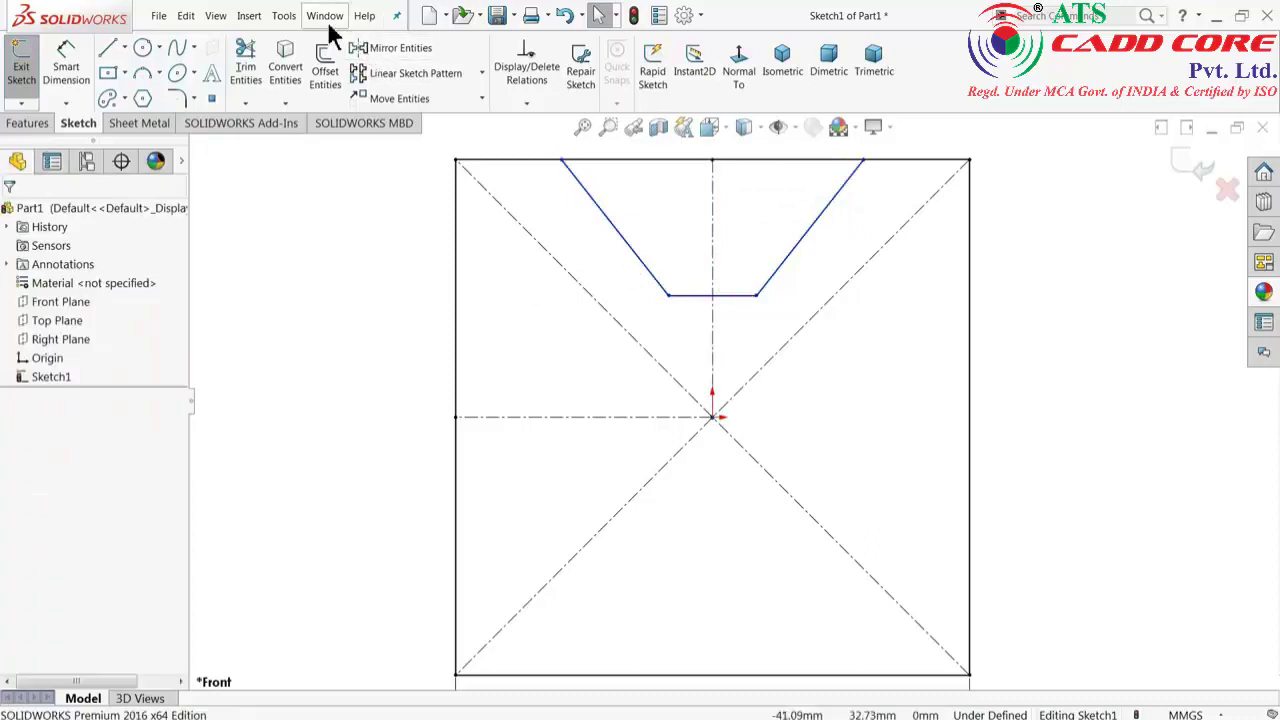
Mirror the three notch lines about the horizontal centerline onto the bottom edge.
click(380, 50)
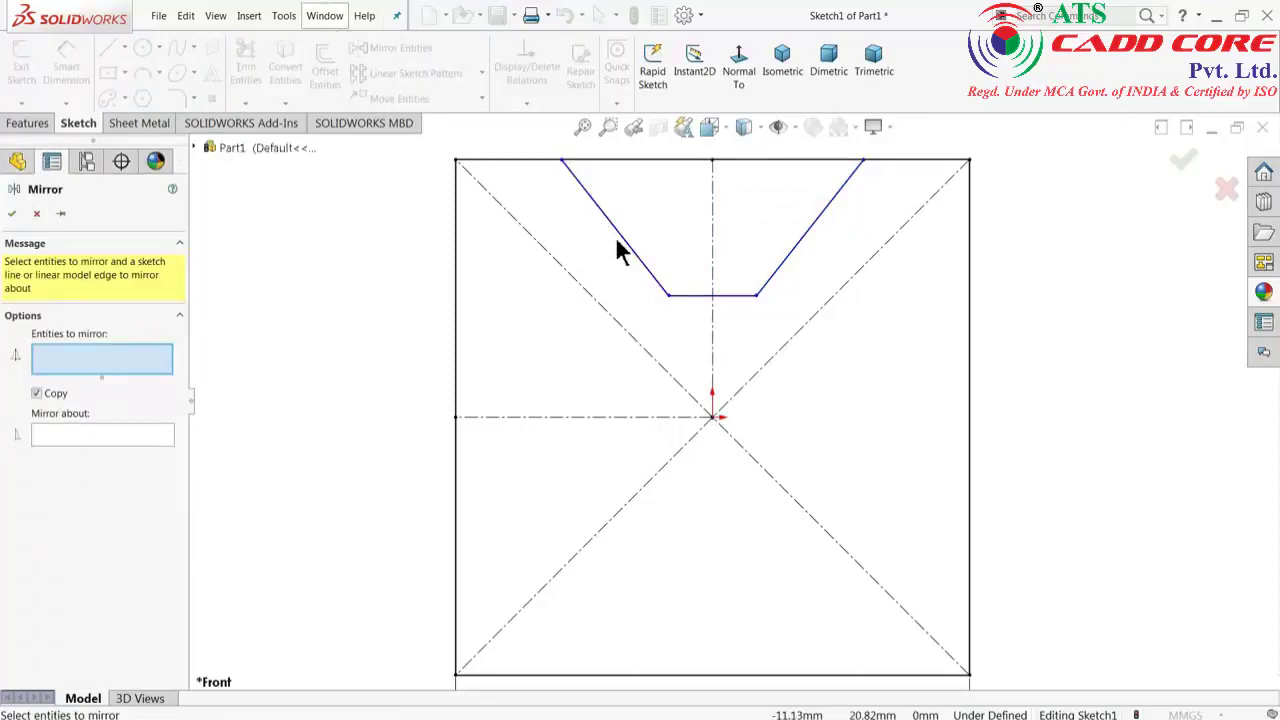
click(638, 256)
click(712, 296)
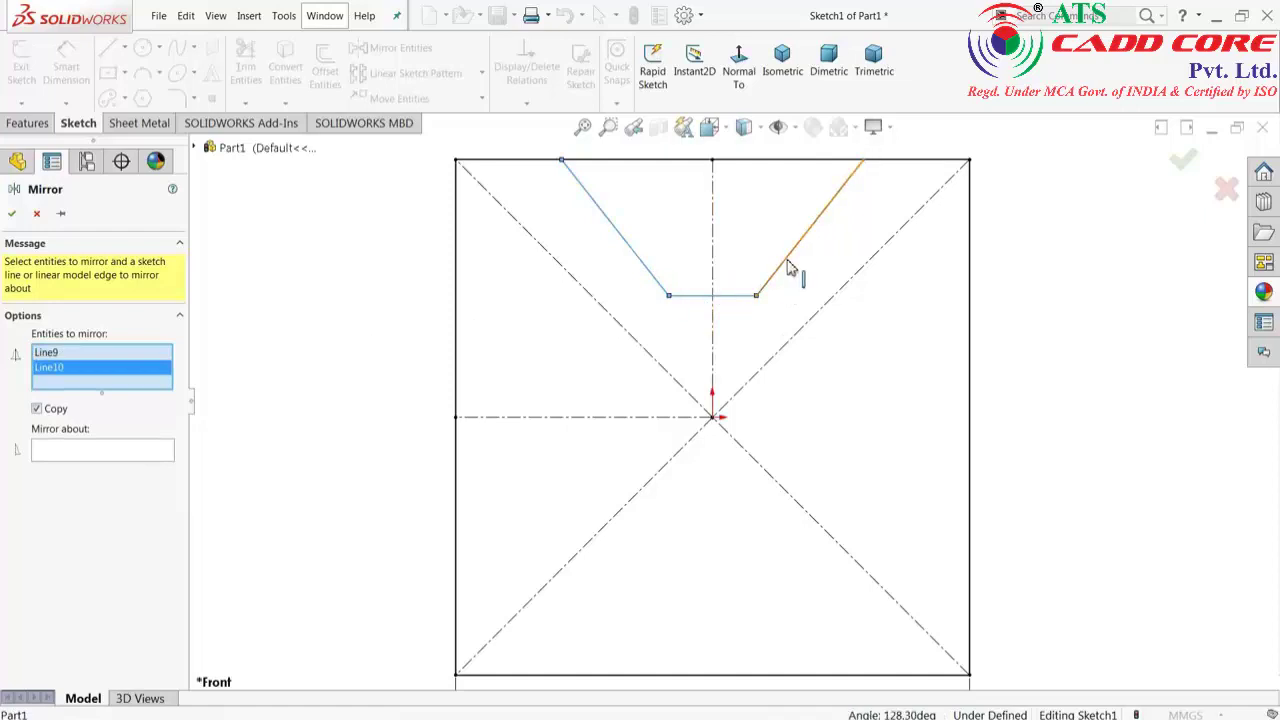
click(788, 272)
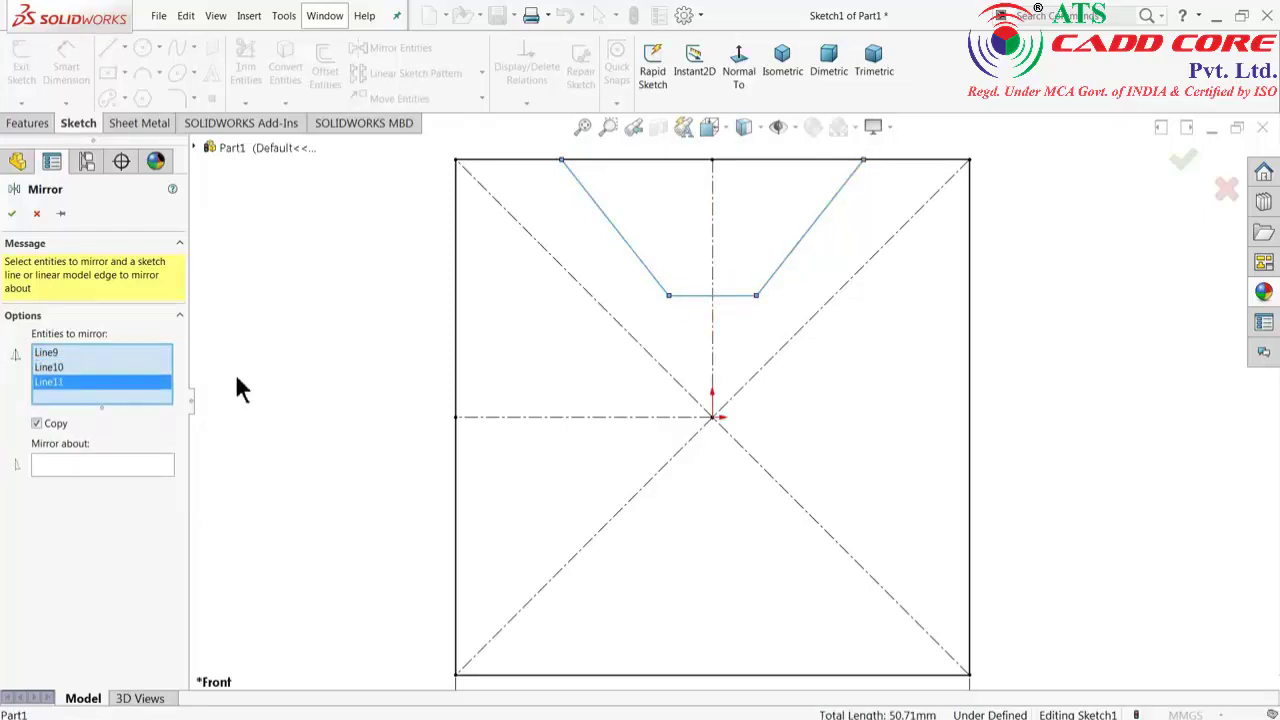
click(44, 465)
click(651, 420)
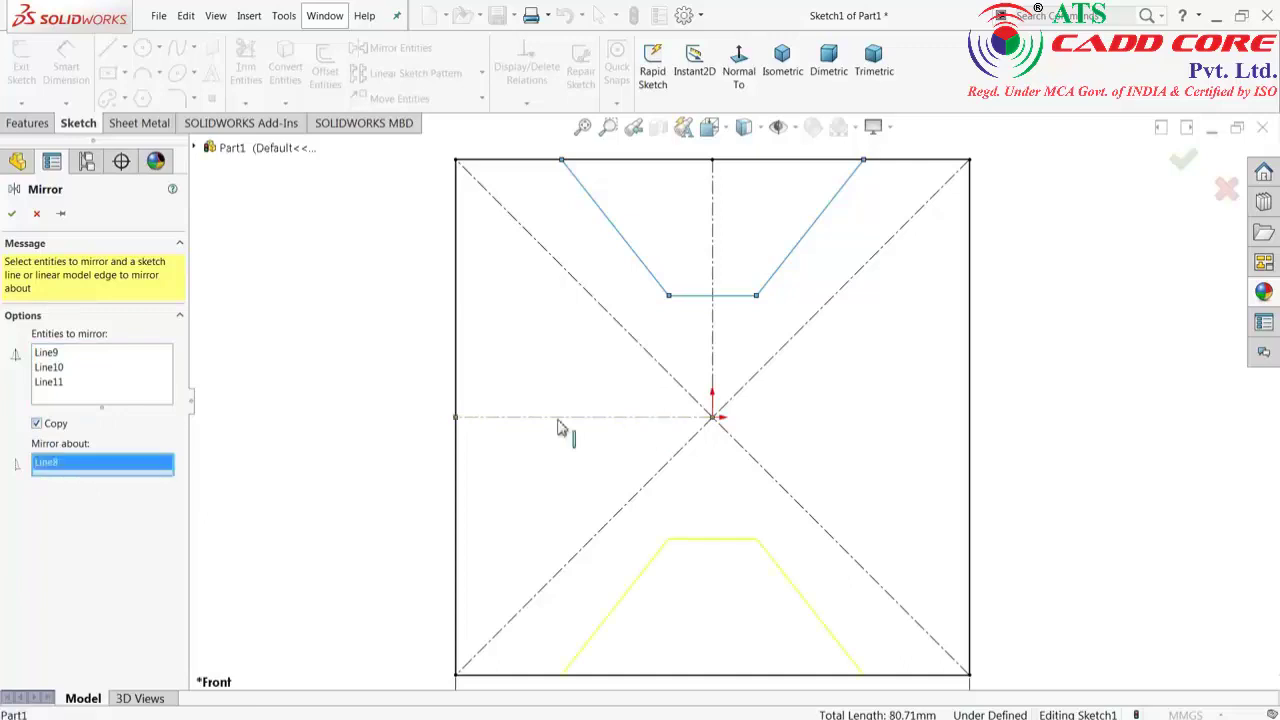
scroll(680, 440, up, 2)
scroll(746, 516, down, 1)
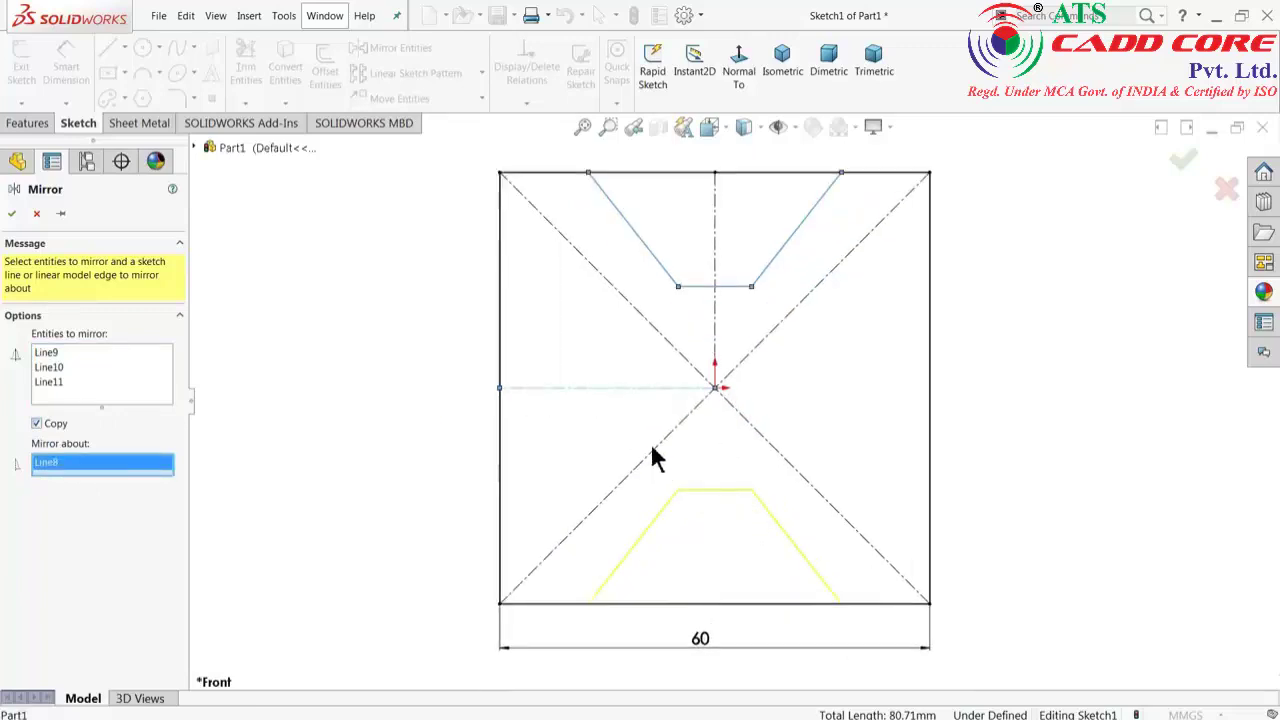
click(12, 213)
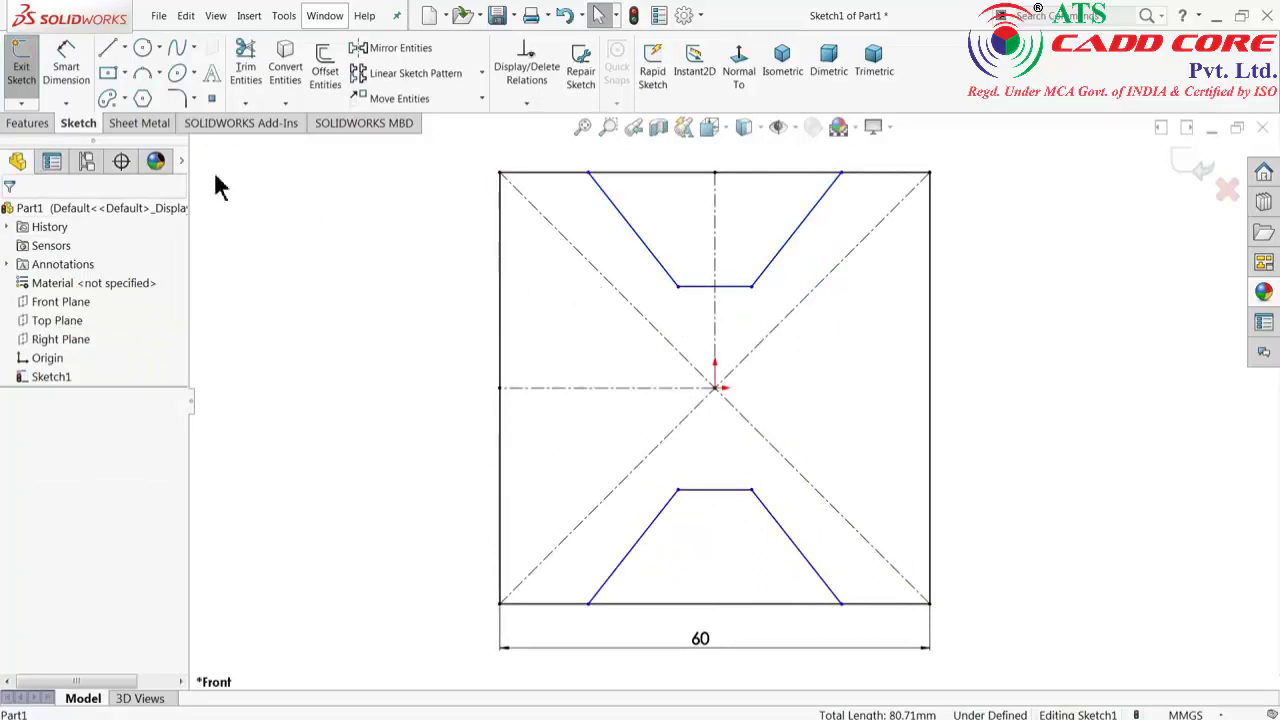
Activate Smart Dimension and zoom around the top notch.
click(62, 66)
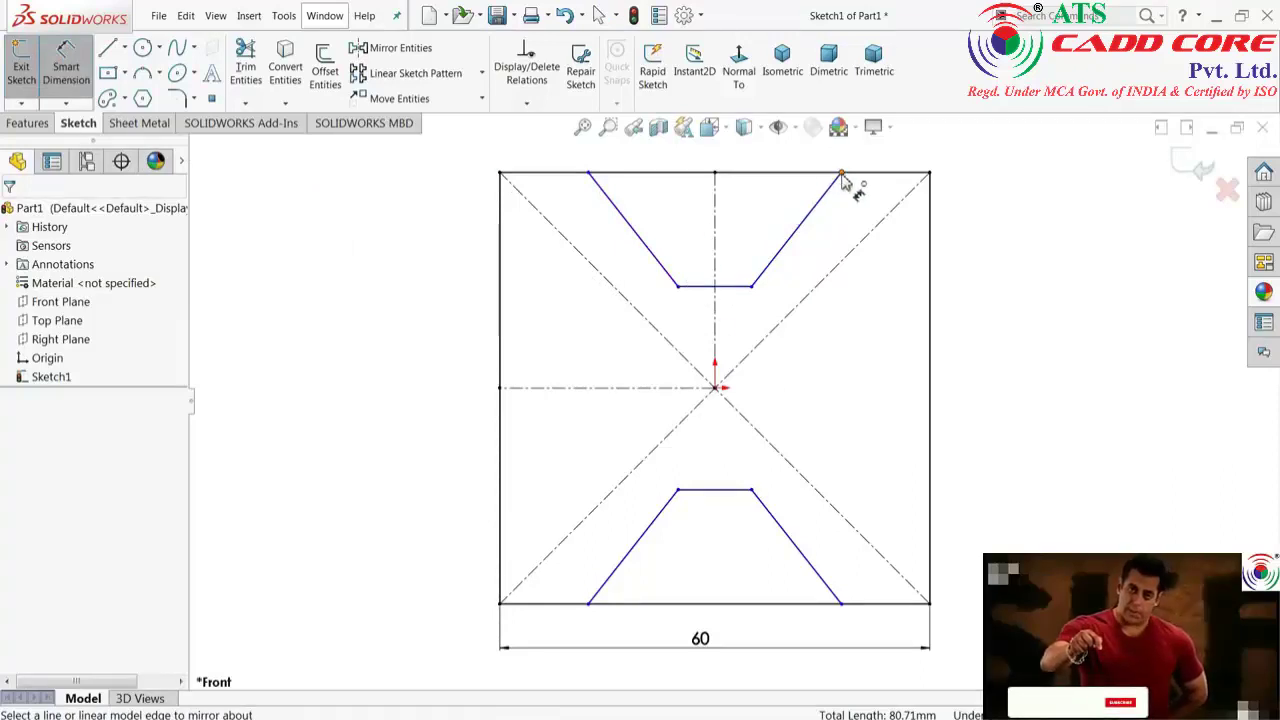
scroll(843, 178, up, 1)
scroll(800, 200, down, 2)
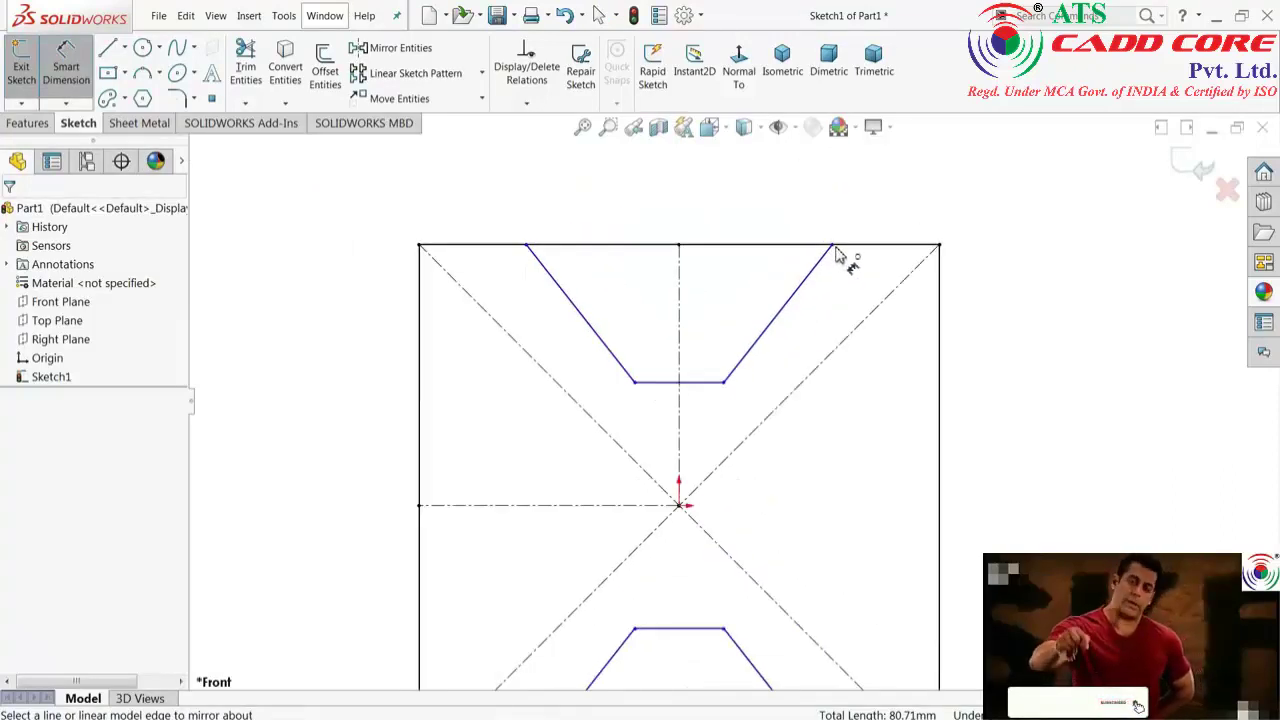
scroll(831, 257, up, 1)
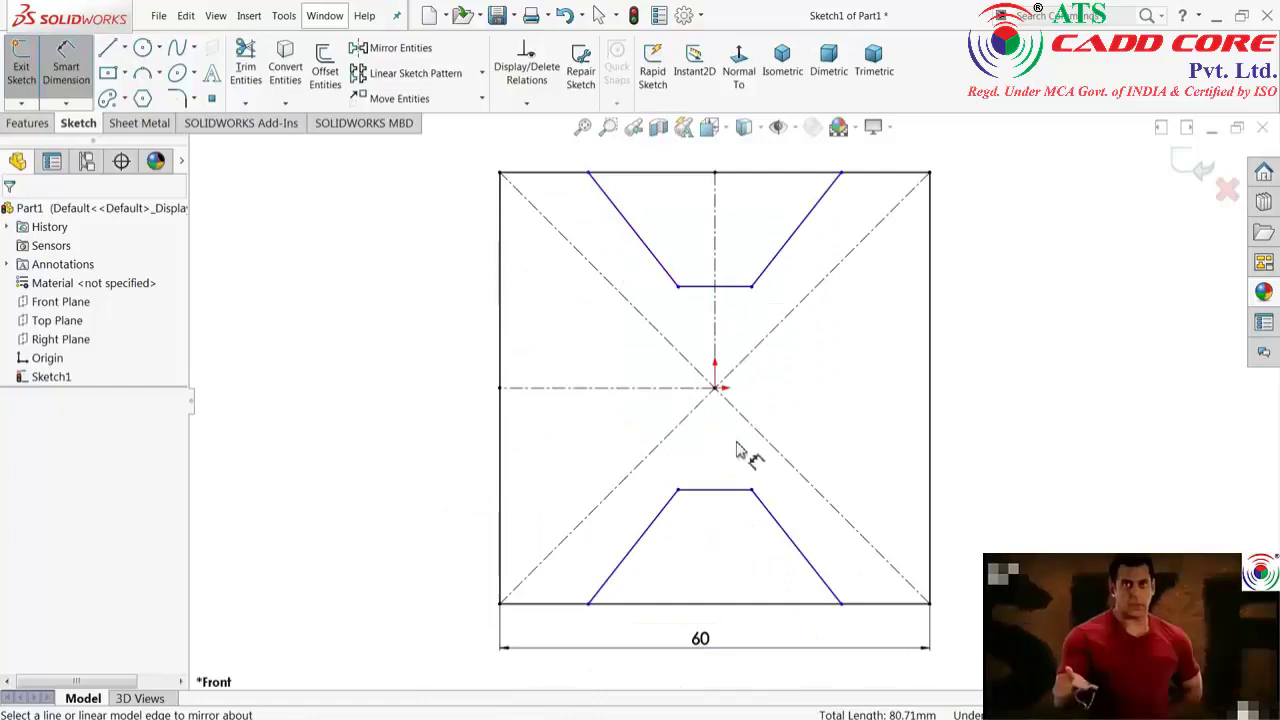
scroll(818, 197, up, 1)
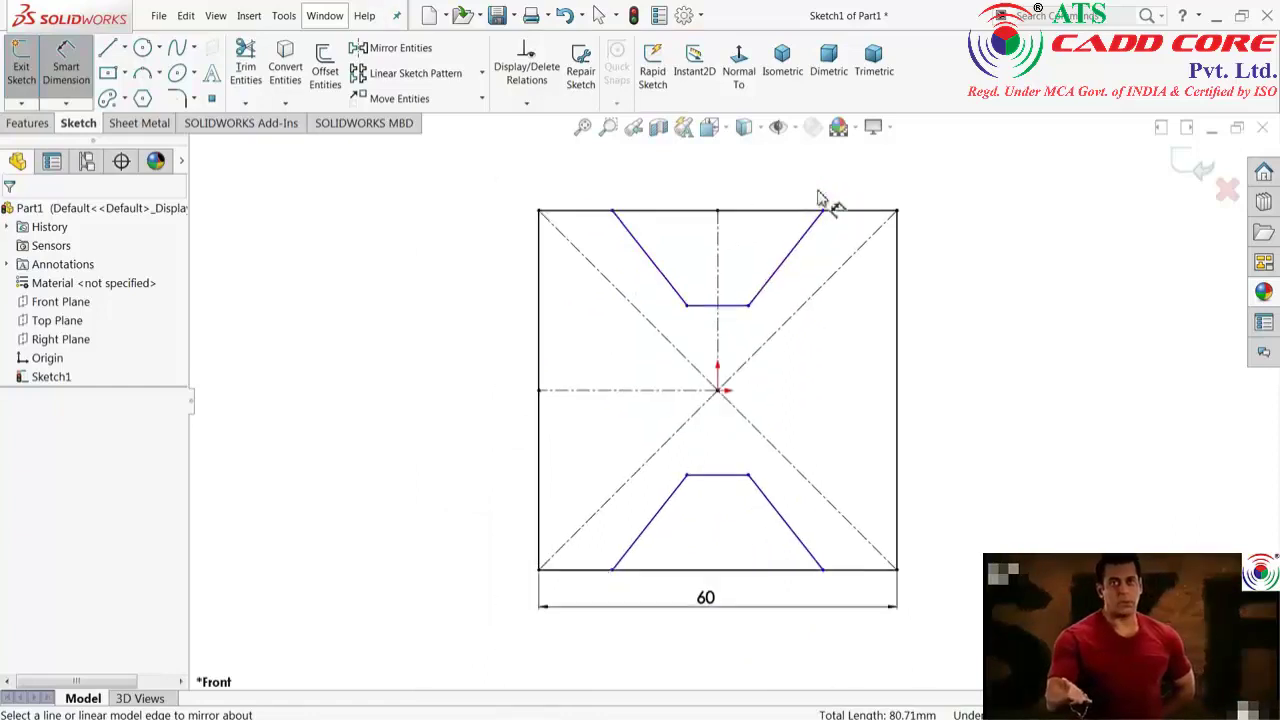
scroll(803, 205, down, 2)
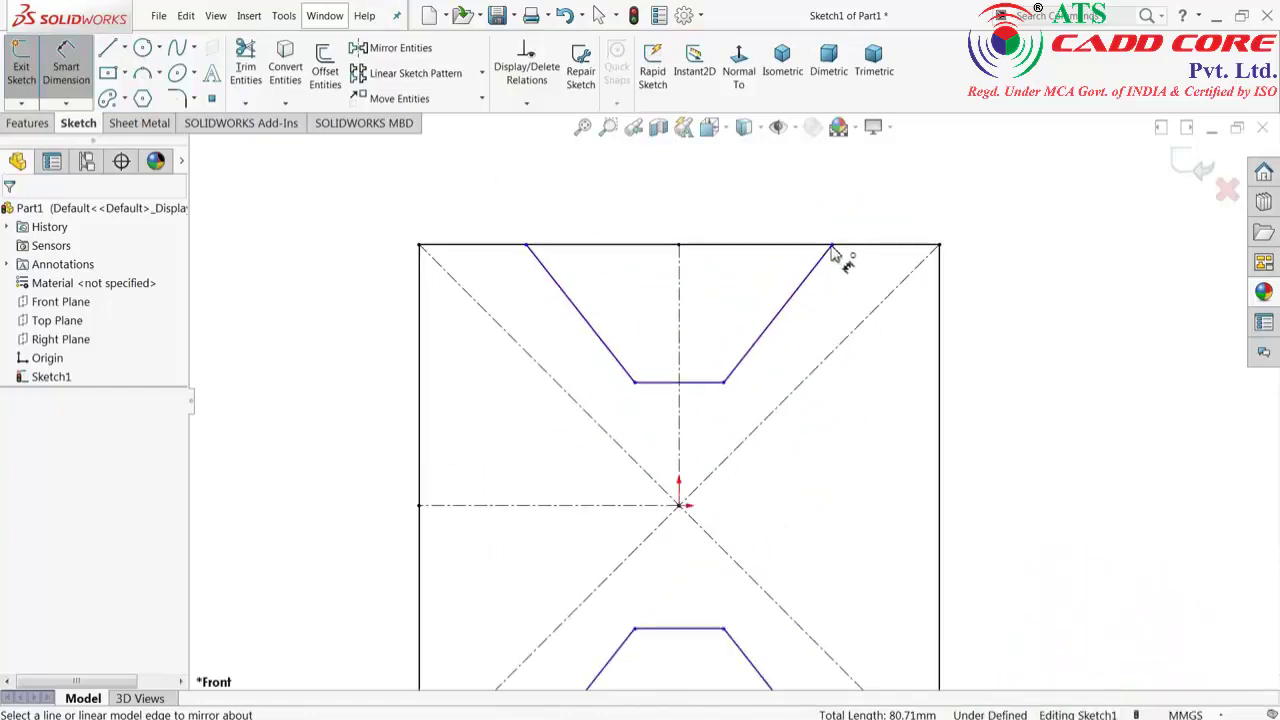
Dimension the top notch opening to 40 mm and its side angle to 50°.
click(832, 246)
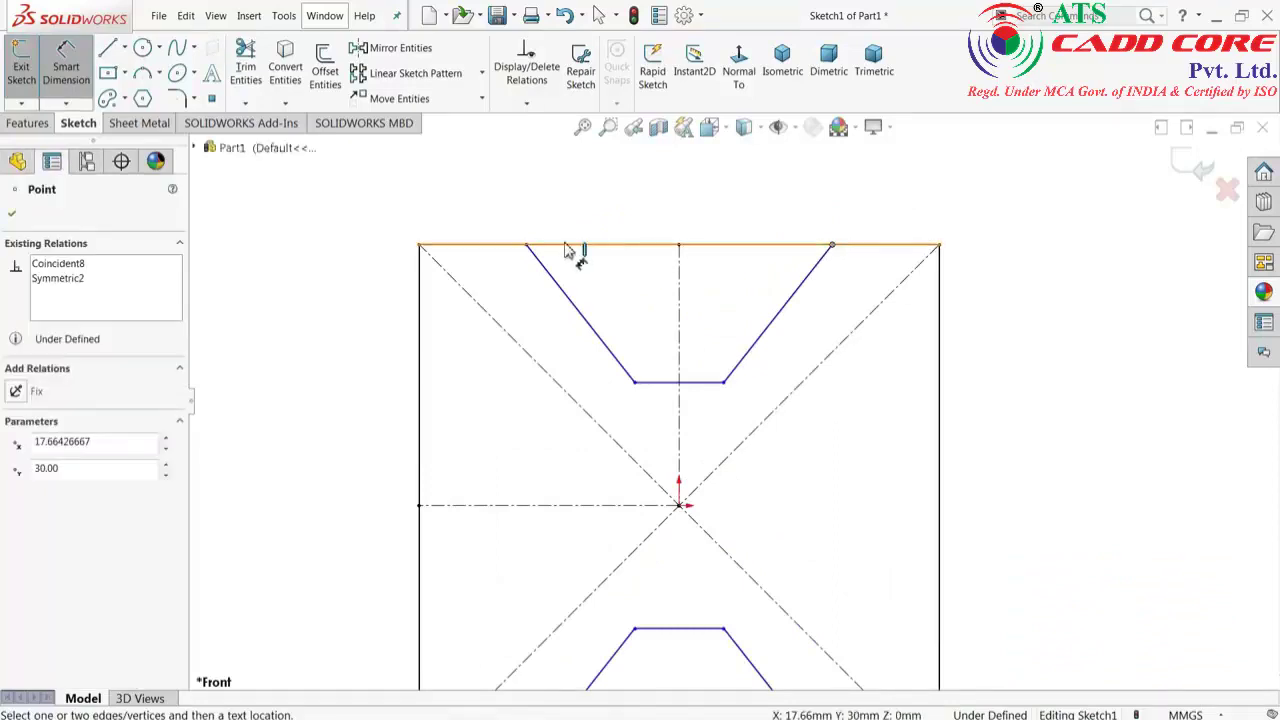
click(528, 247)
click(677, 198)
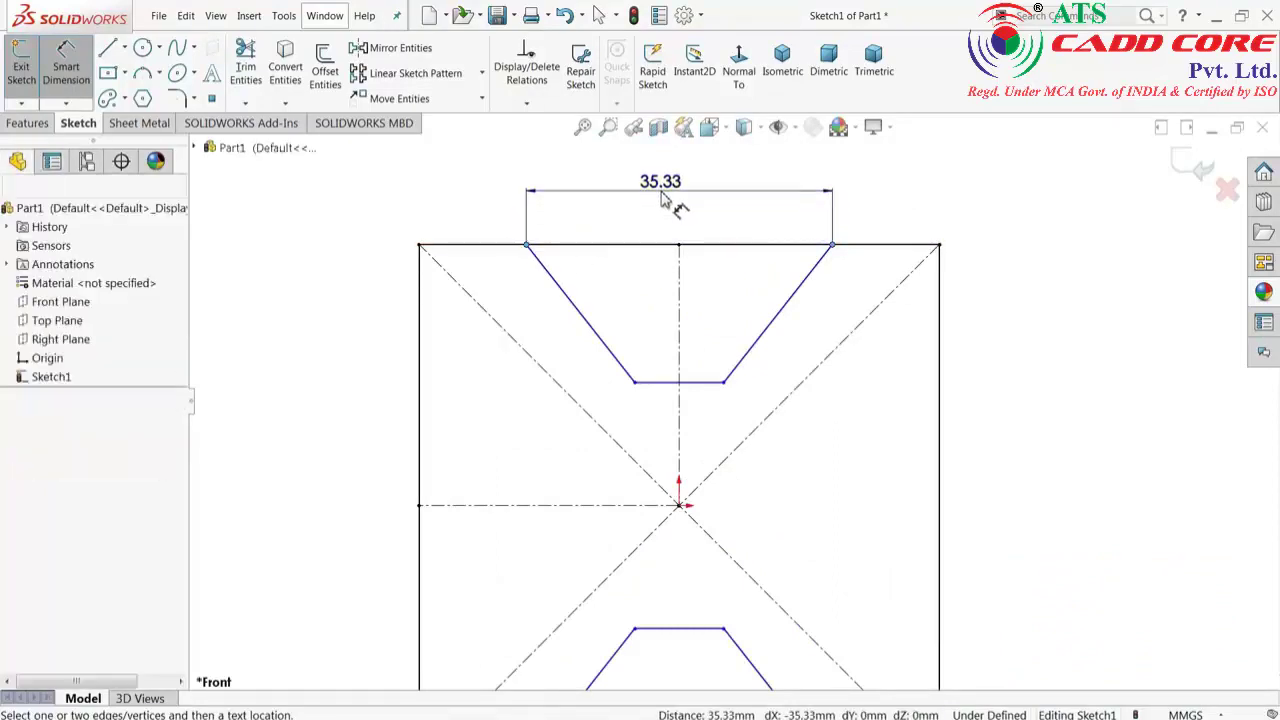
text(40)
click(559, 196)
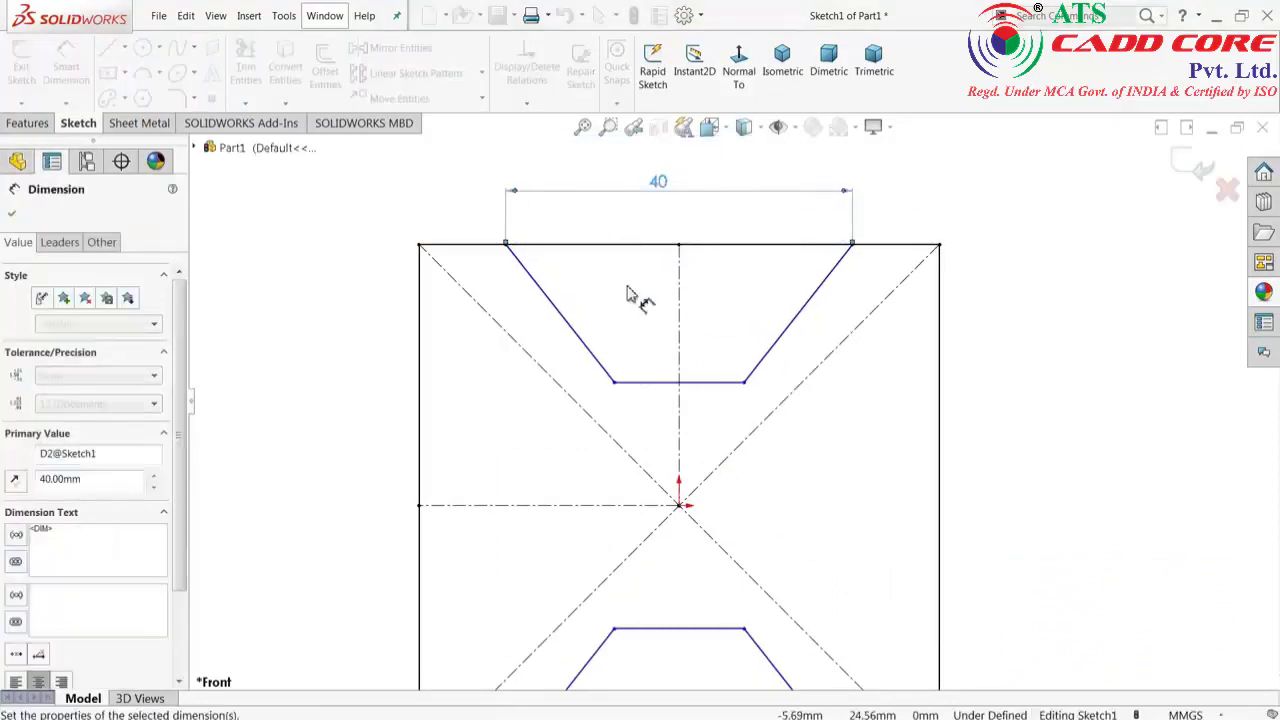
click(808, 246)
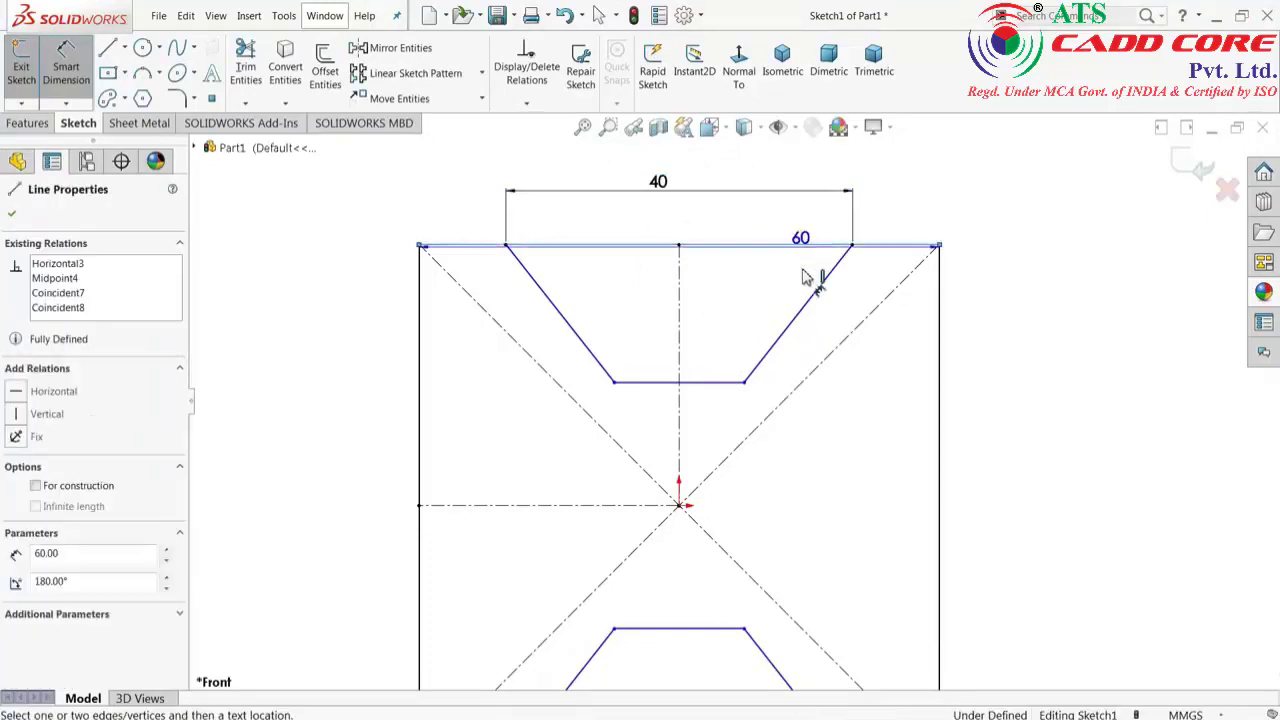
click(810, 307)
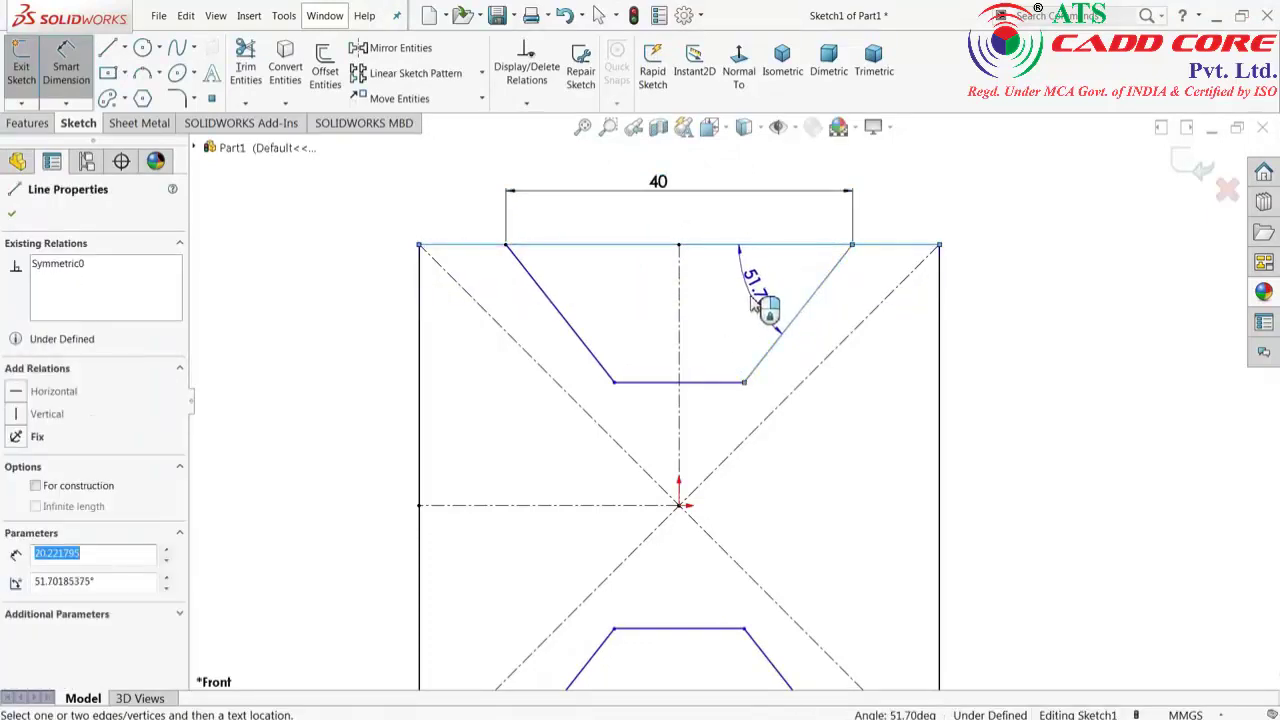
click(752, 303)
text(50)
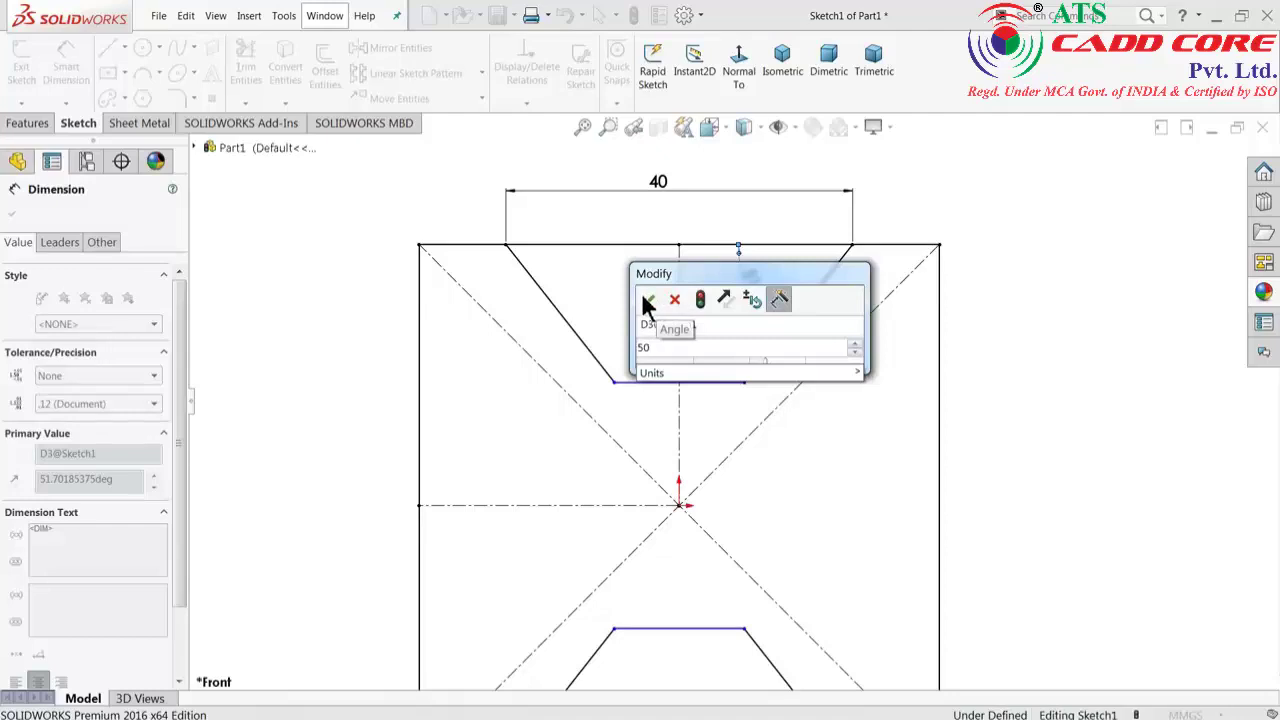
click(646, 296)
Dimension the notch depth from the top edge to 20 mm.
click(718, 379)
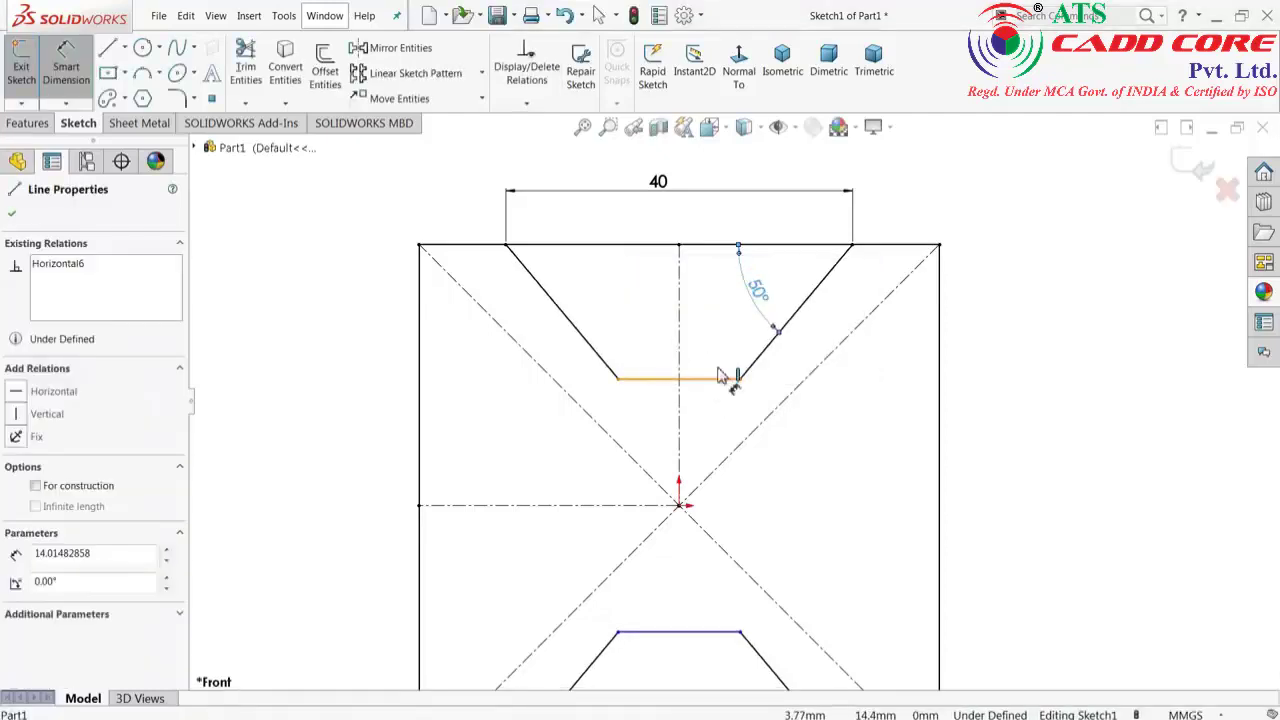
click(742, 245)
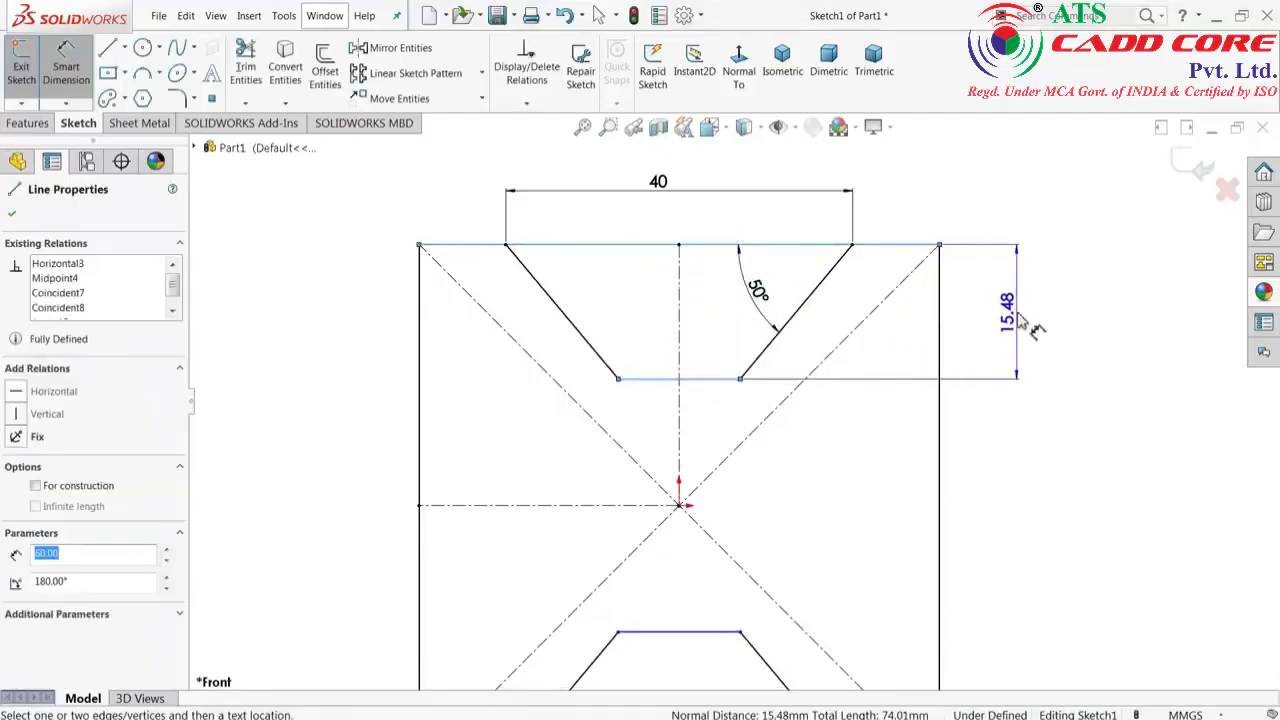
click(1018, 318)
text(20)
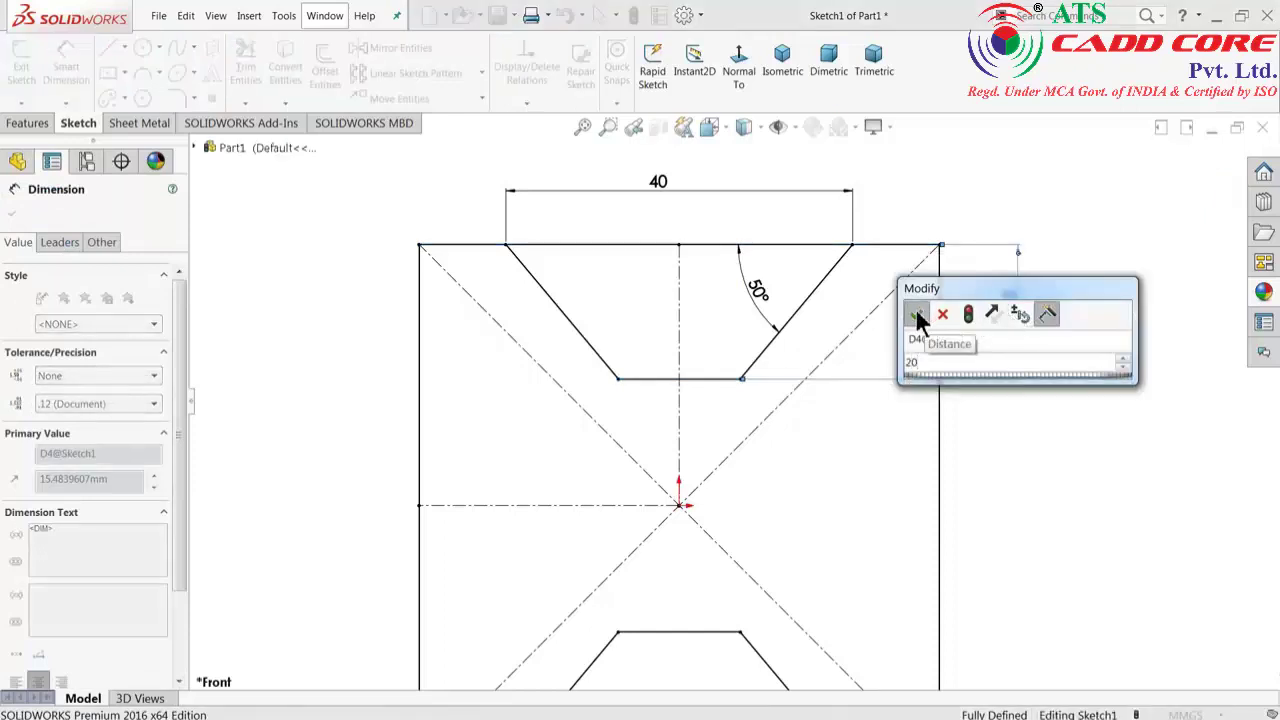
click(914, 238)
scroll(760, 340, up, 3)
scroll(750, 534, down, 1)
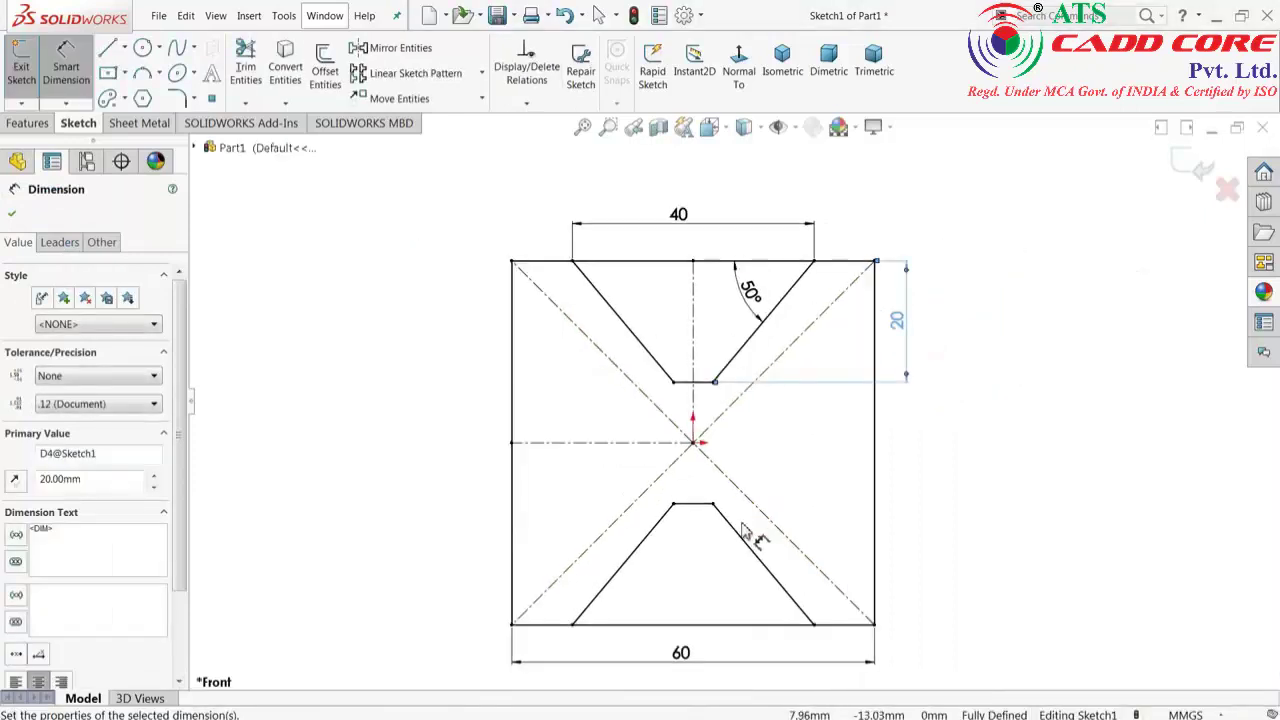
Draw a three-line rectangular notch into the square's left edge.
click(107, 47)
scroll(571, 500, down, 3)
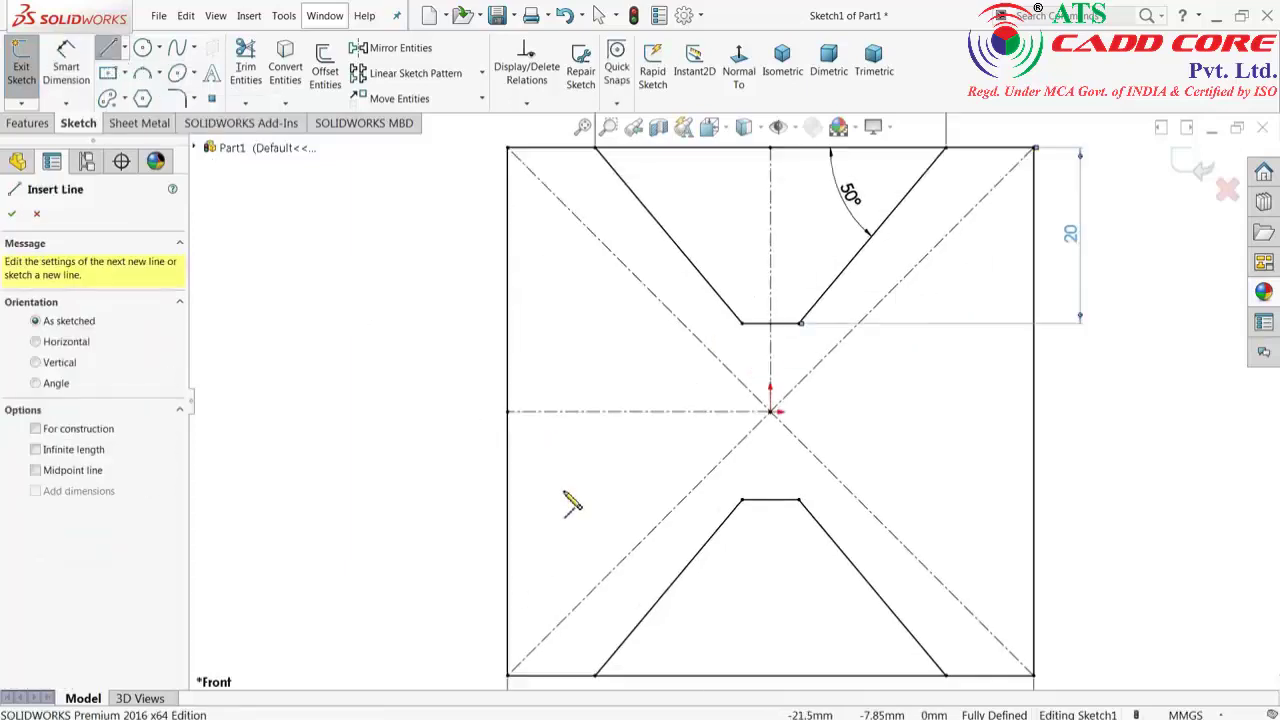
click(504, 320)
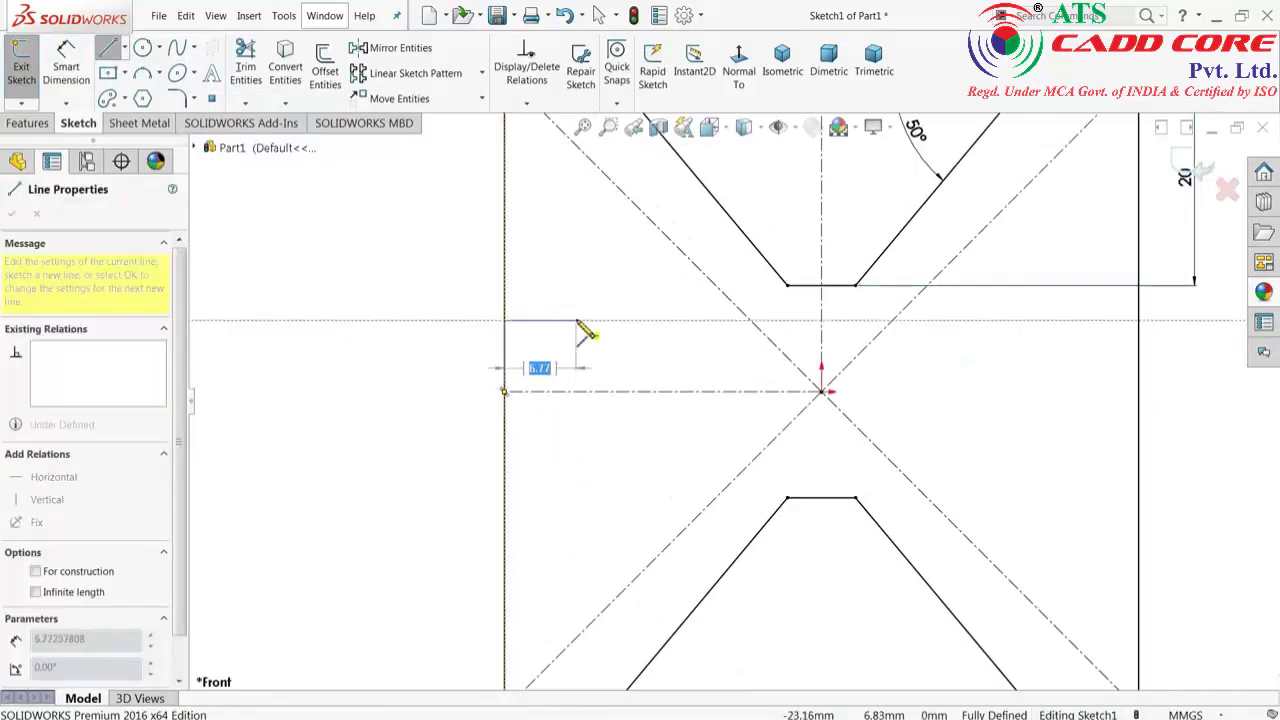
click(576, 320)
click(576, 492)
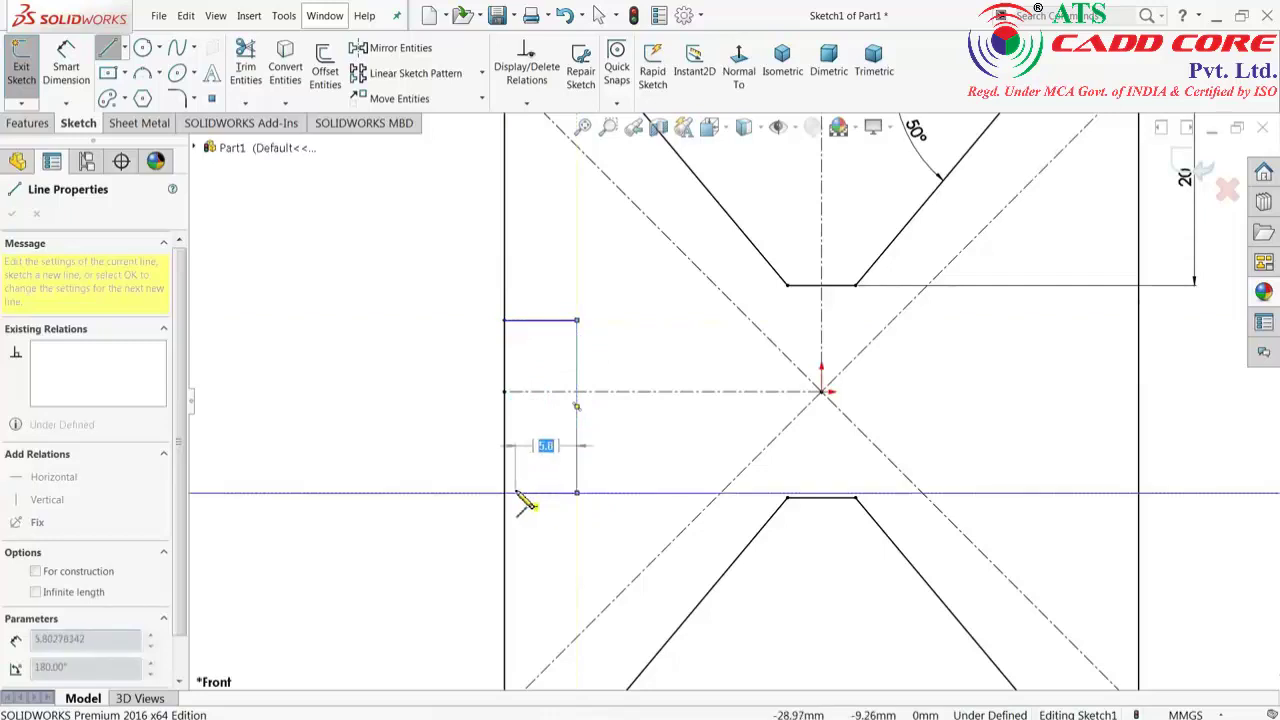
click(505, 493)
right_click(403, 399)
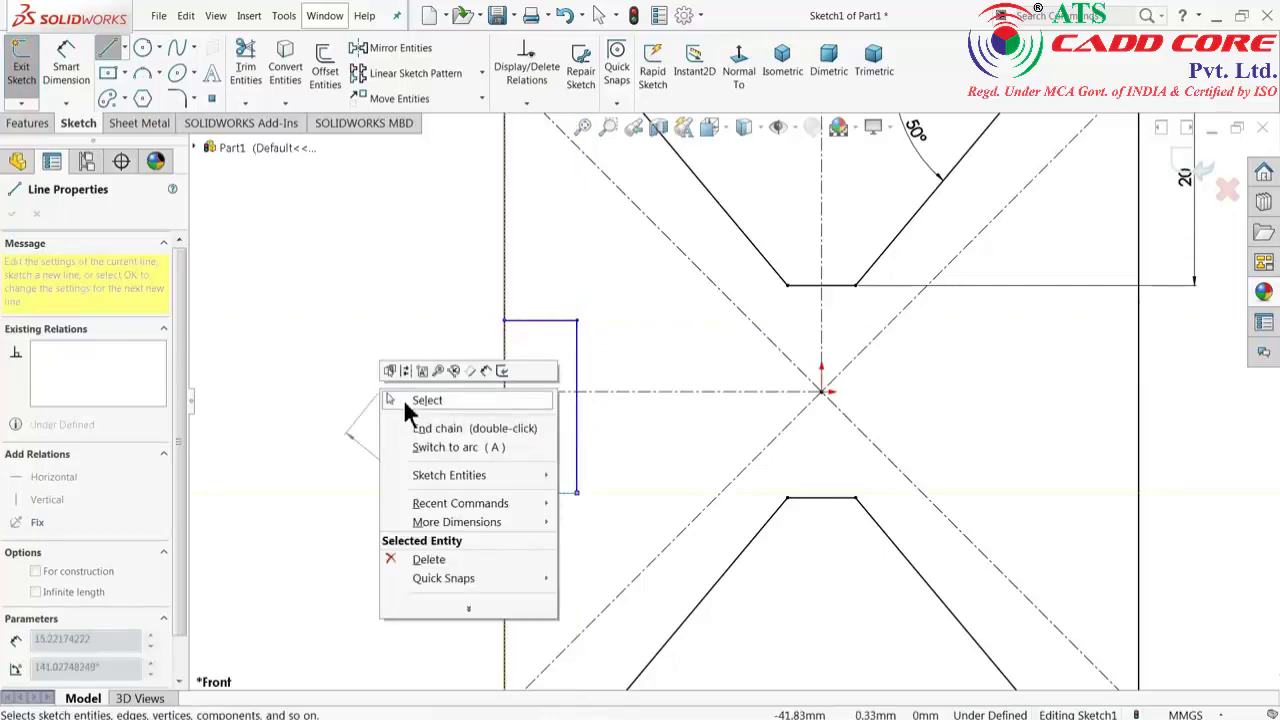
click(405, 400)
Make the left notch symmetric about the horizontal centerline.
drag(547, 299, 527, 527)
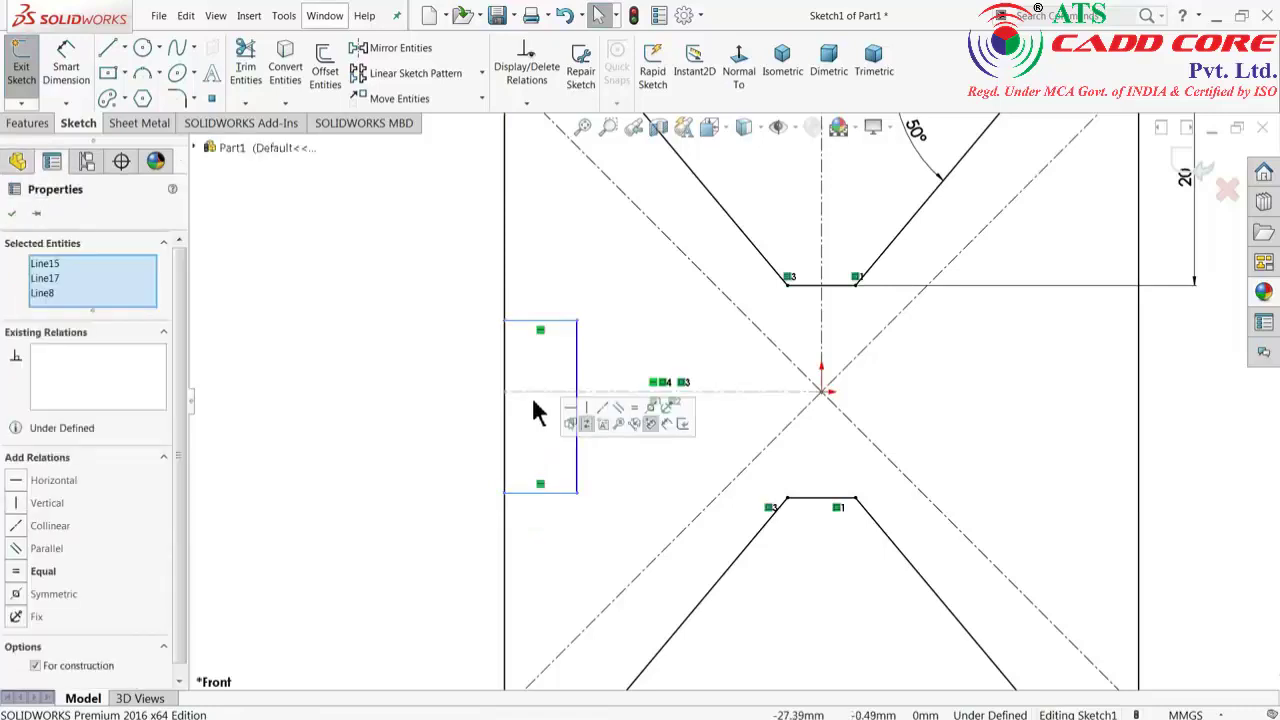
click(652, 418)
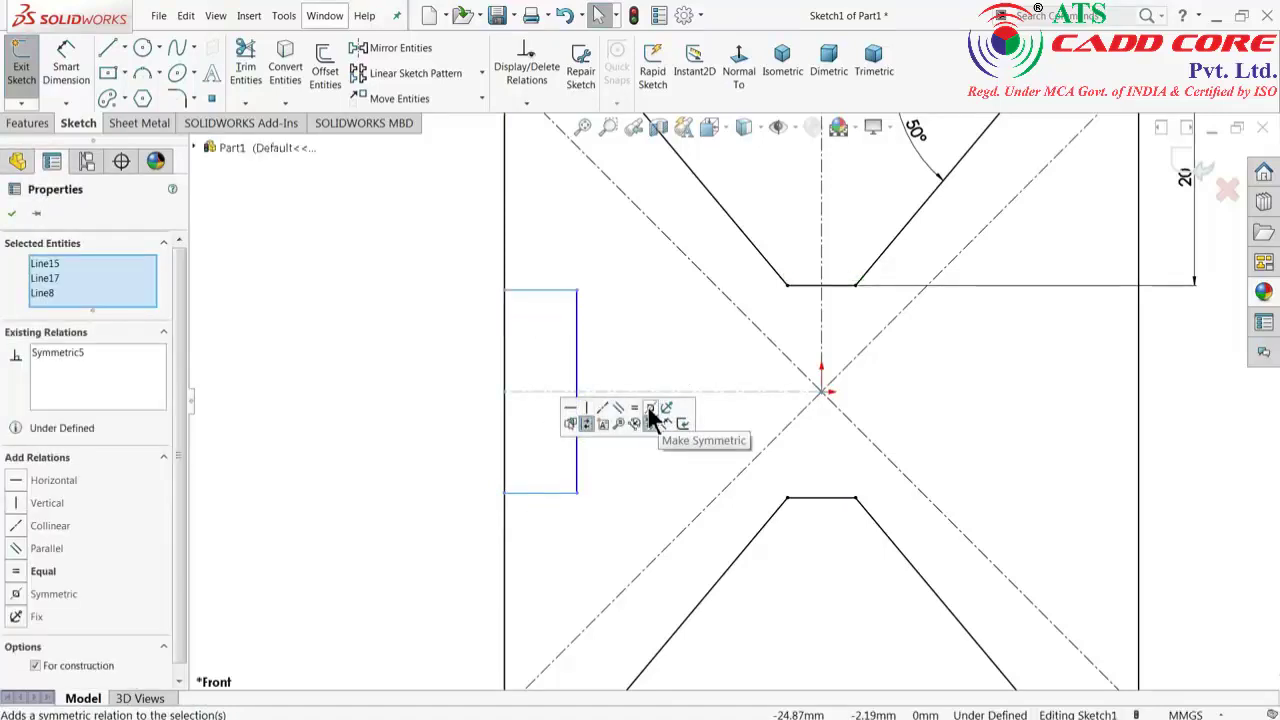
click(403, 363)
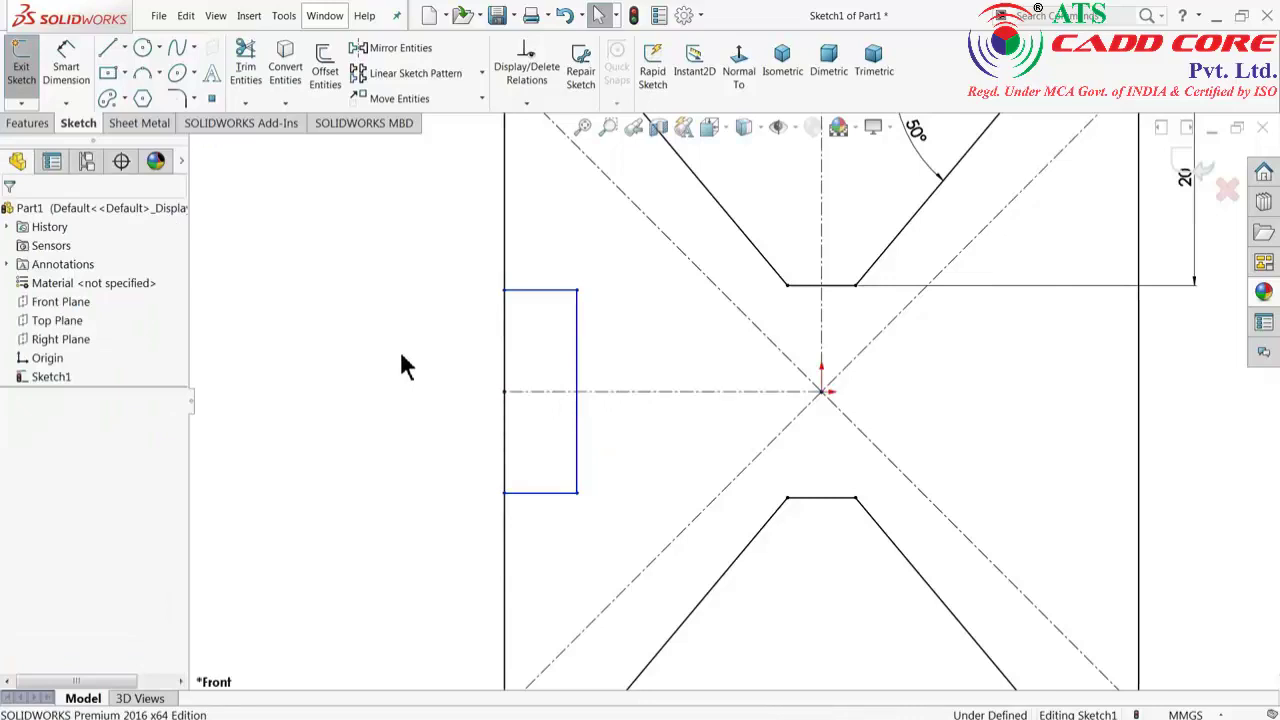
Mirror the left notch's three lines about the vertical centerline onto the right edge.
click(405, 49)
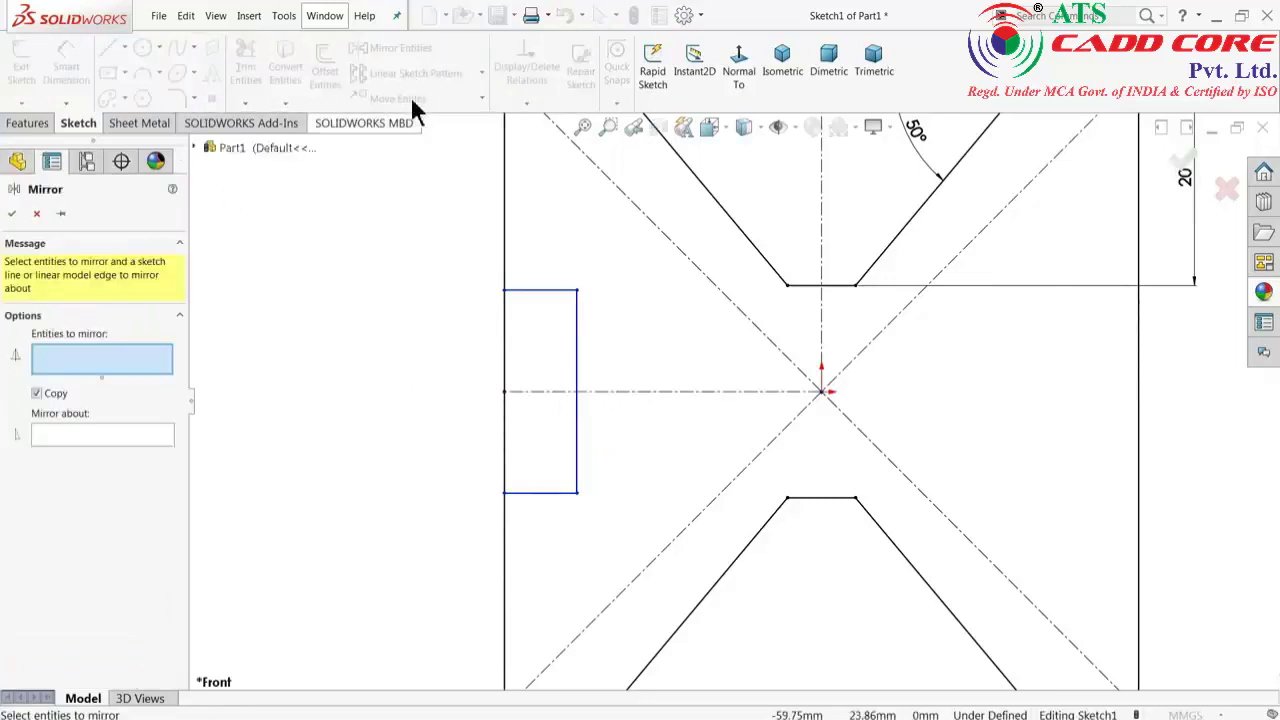
click(542, 292)
click(577, 347)
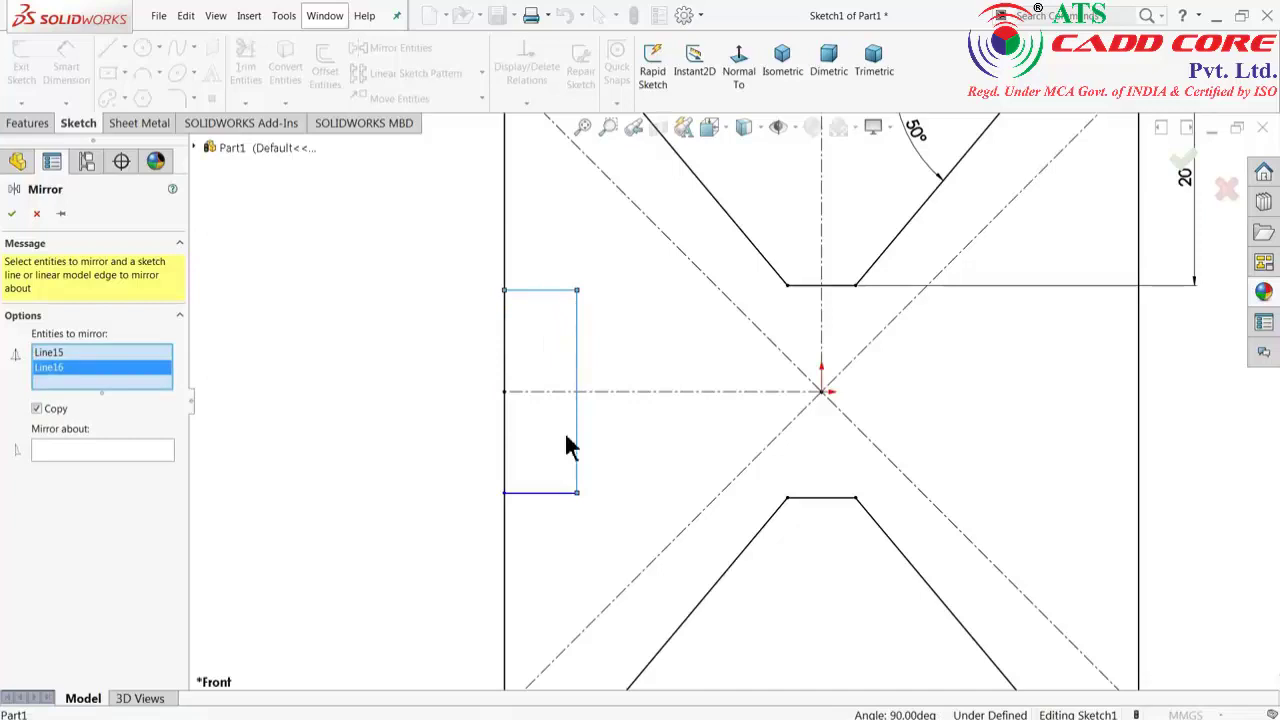
click(560, 493)
click(100, 464)
key(f)
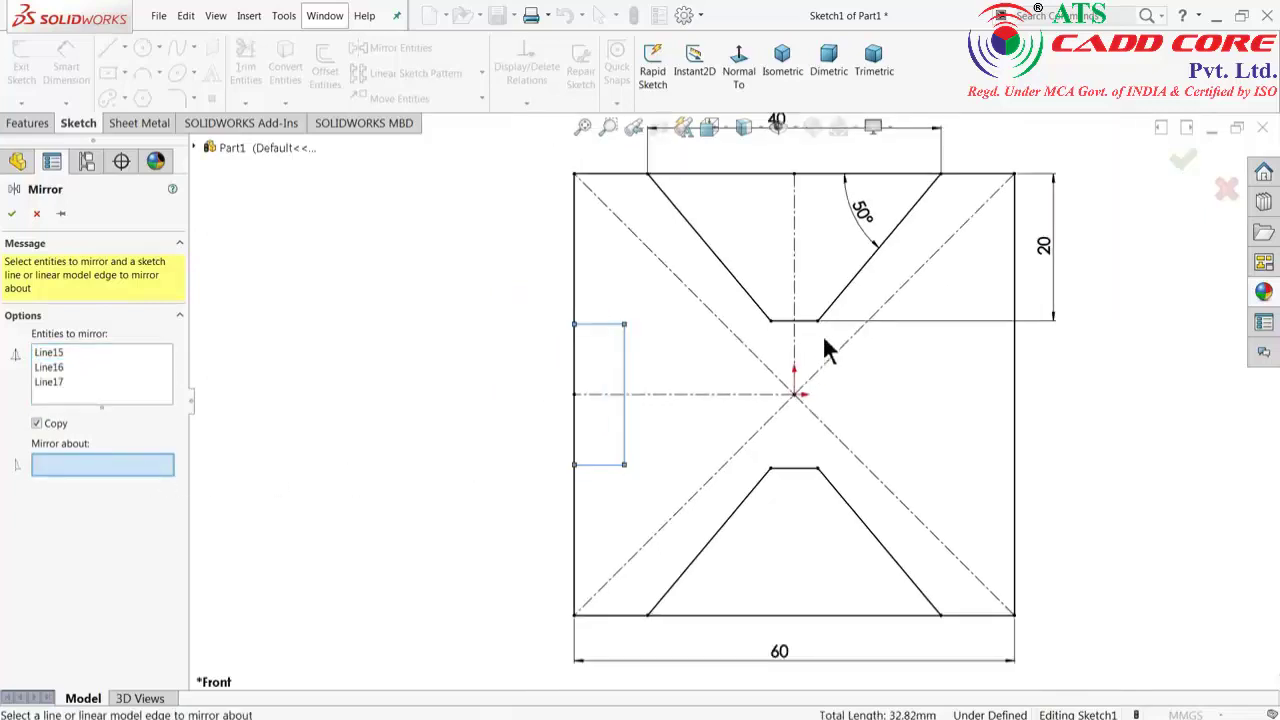
click(794, 288)
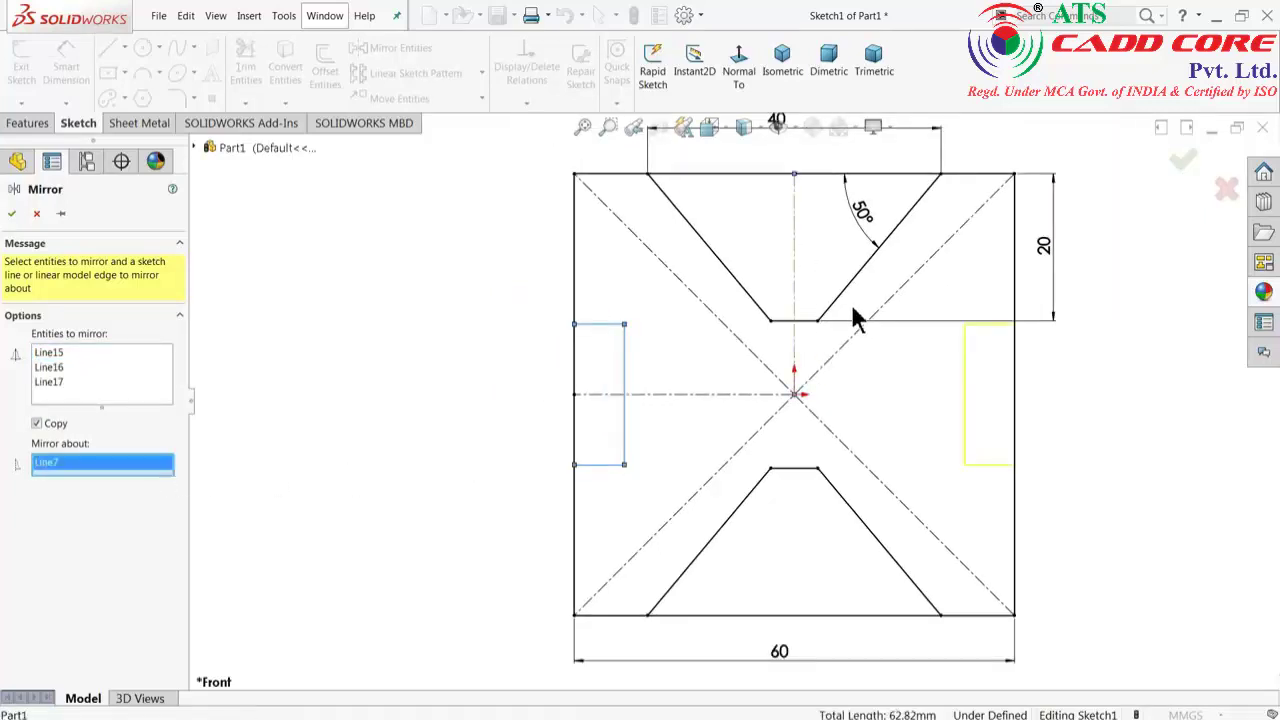
scroll(992, 418, down, 2)
scroll(994, 397, down, 2)
scroll(997, 323, down, 2)
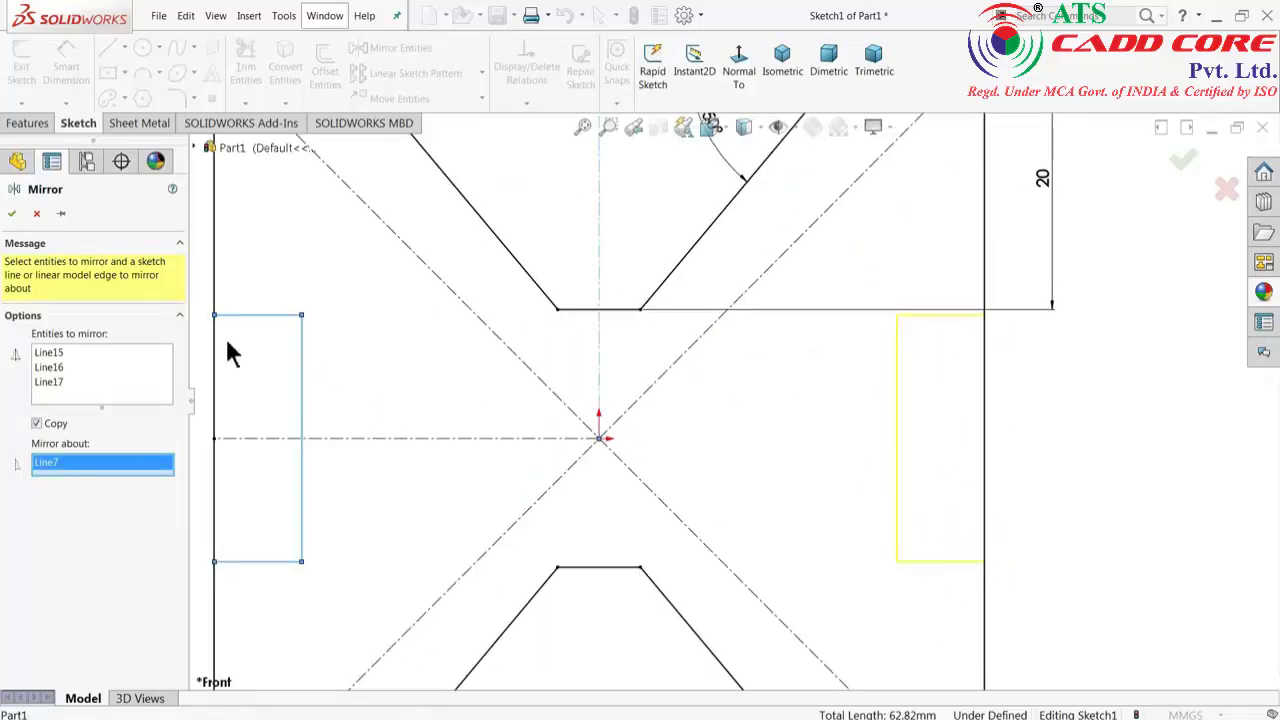
click(12, 215)
Dimension the side notch height to 12 mm.
scroll(745, 380, up, 2)
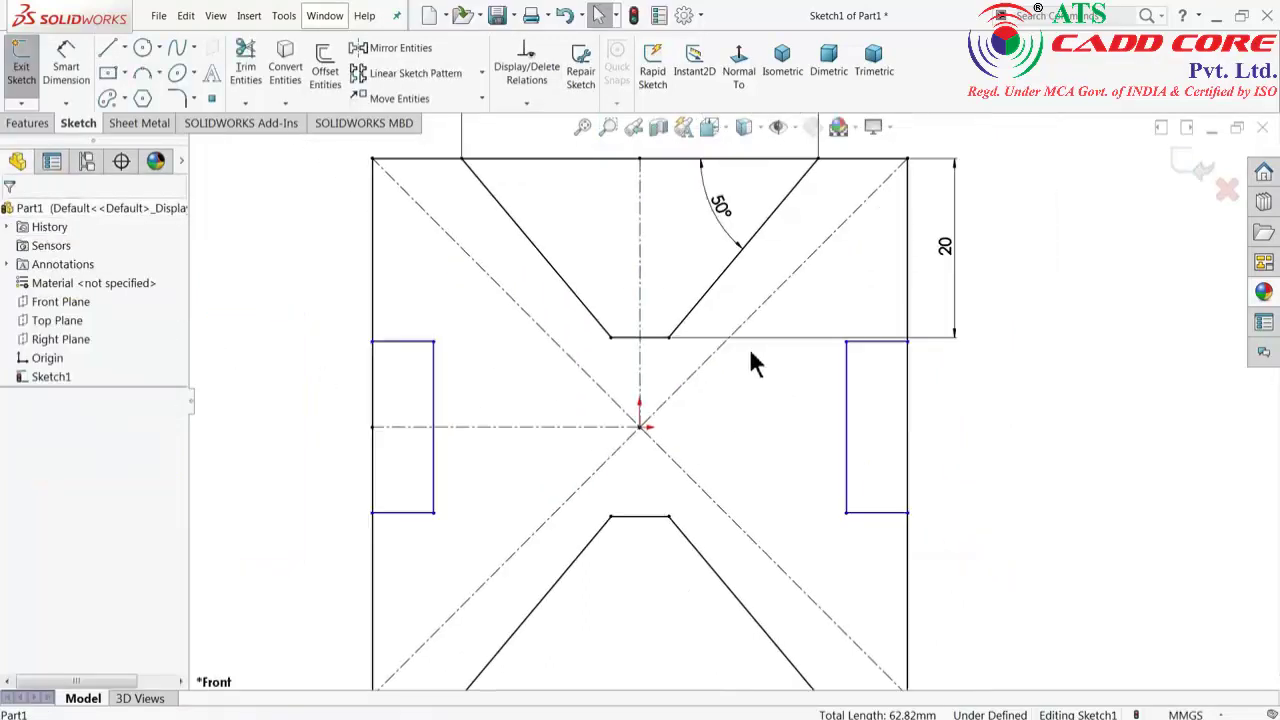
click(70, 82)
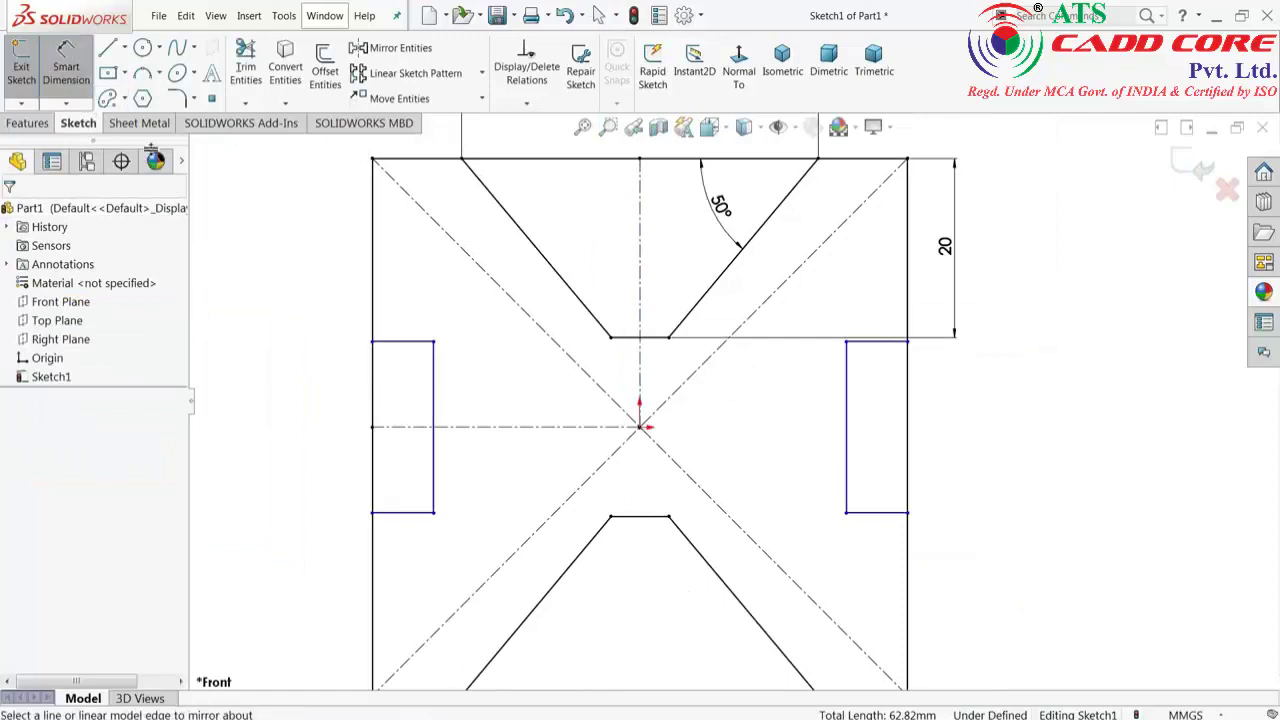
click(434, 420)
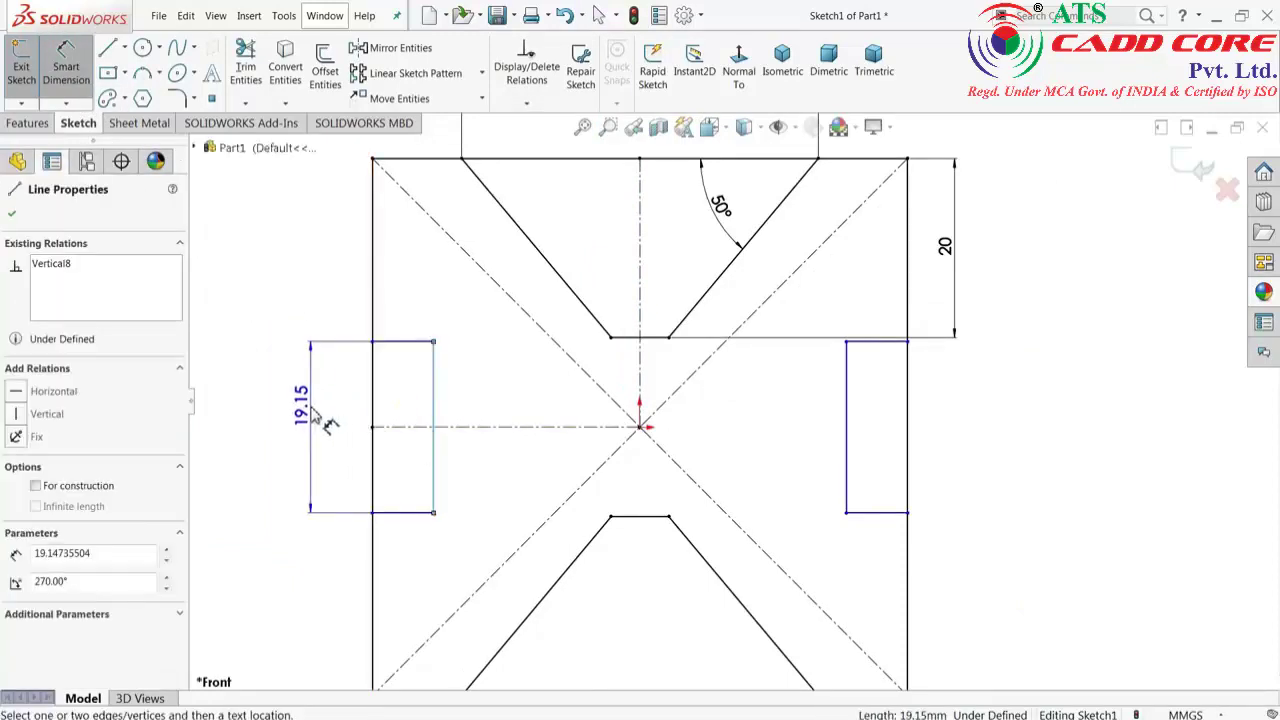
click(311, 415)
text(2)
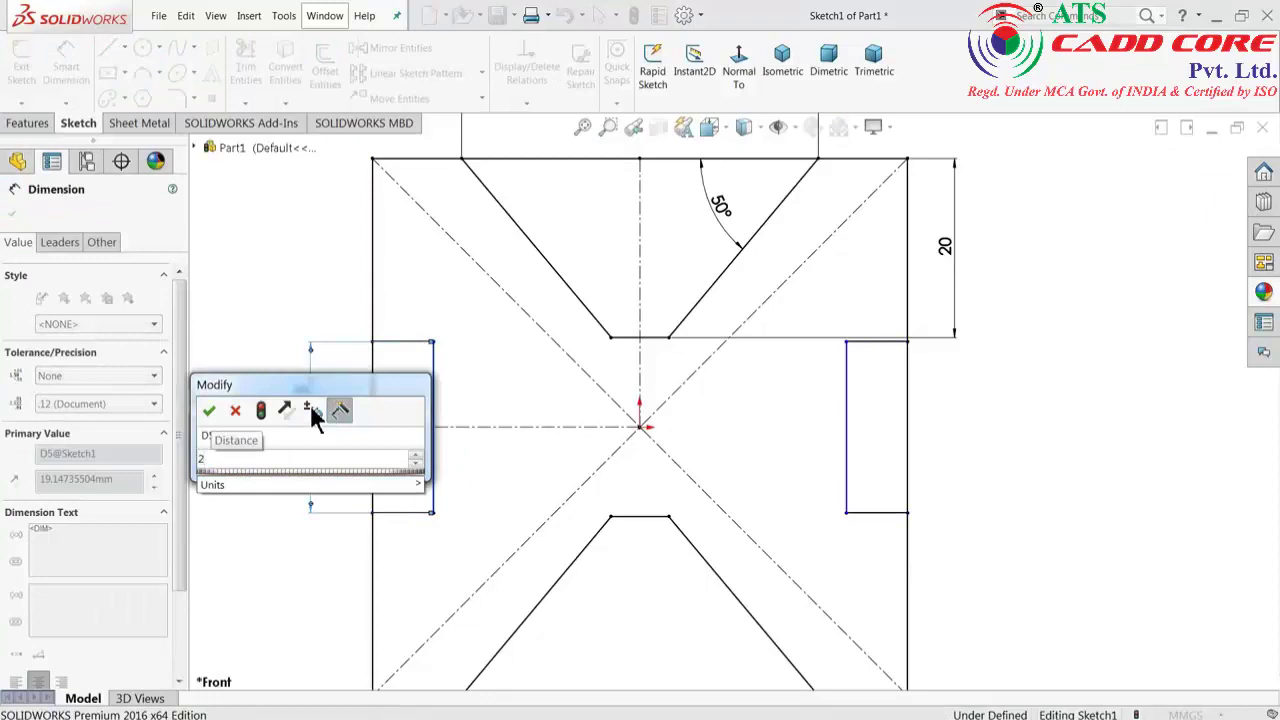
key(BackSpace)
text(12)
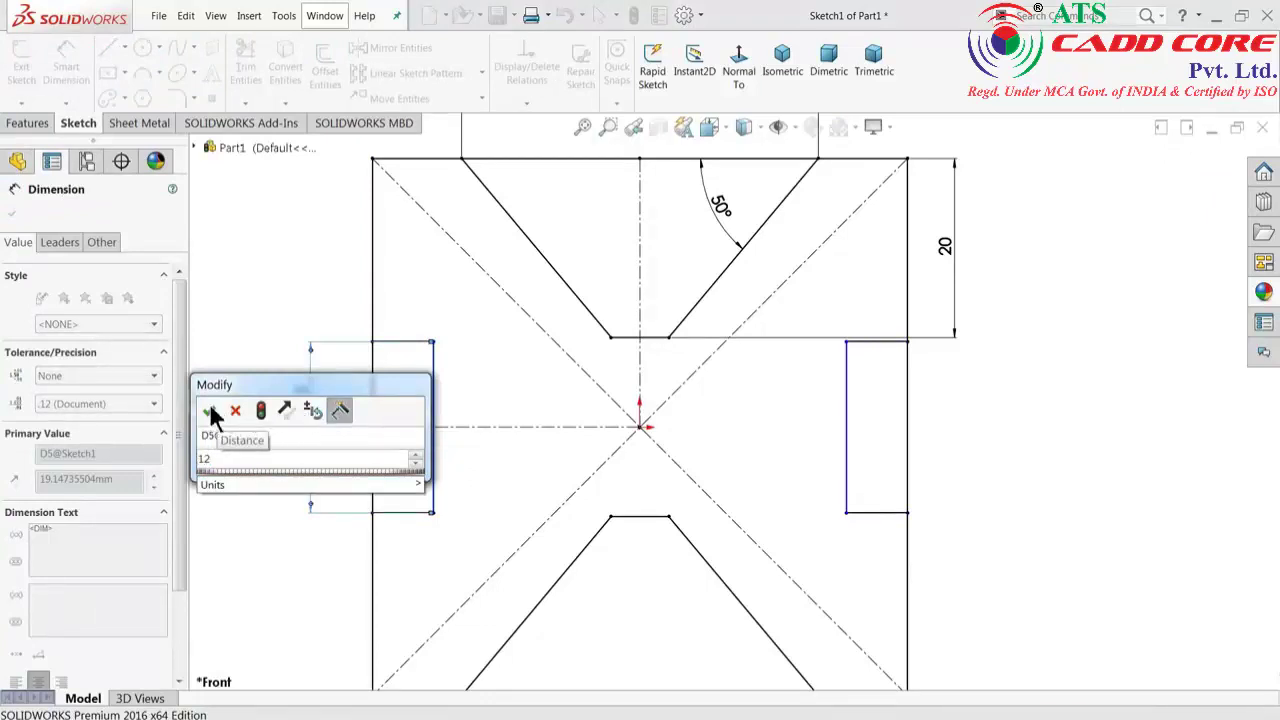
click(211, 418)
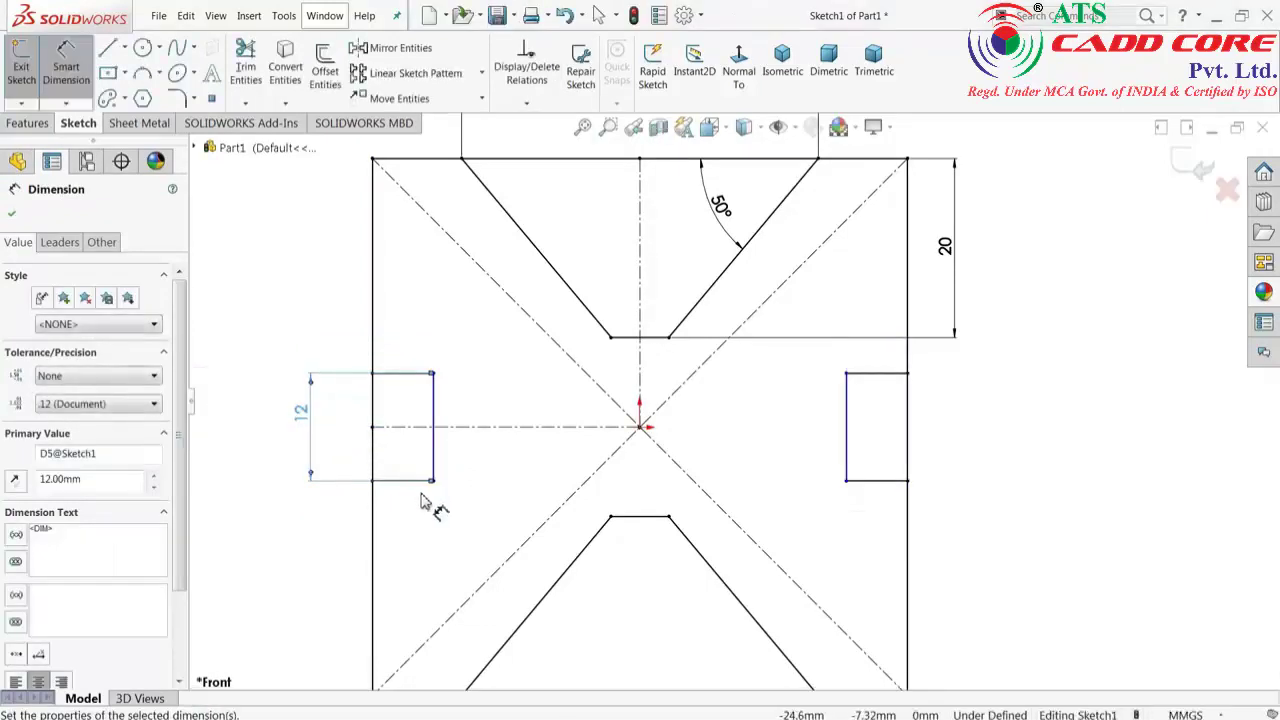
Dimension the side notch depth to 6 mm, fully defining the sketch.
click(408, 481)
click(408, 532)
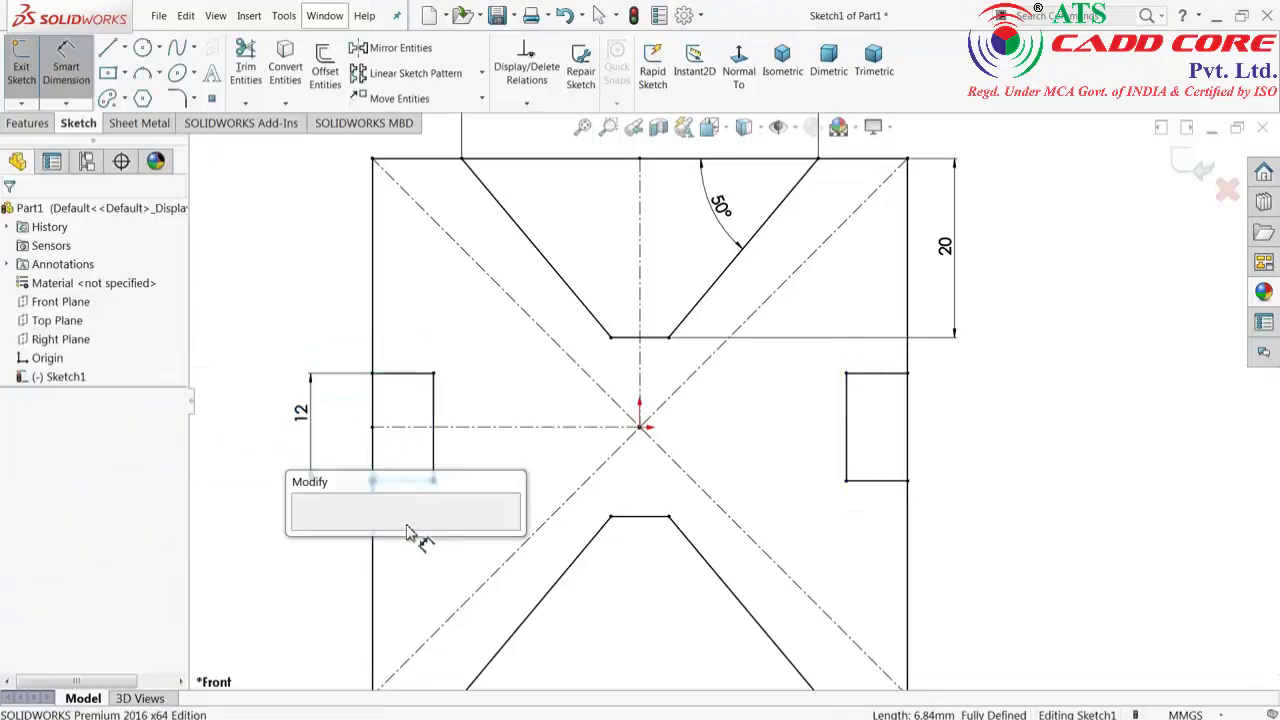
click(306, 530)
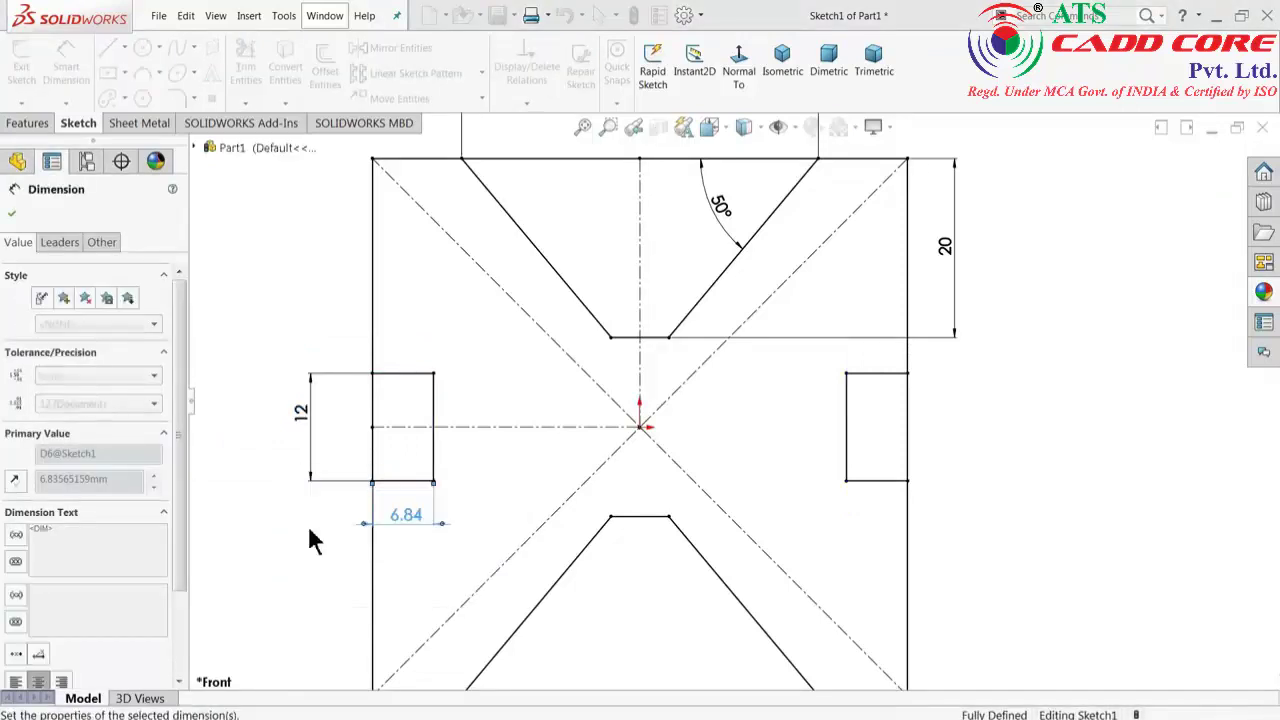
click(13, 215)
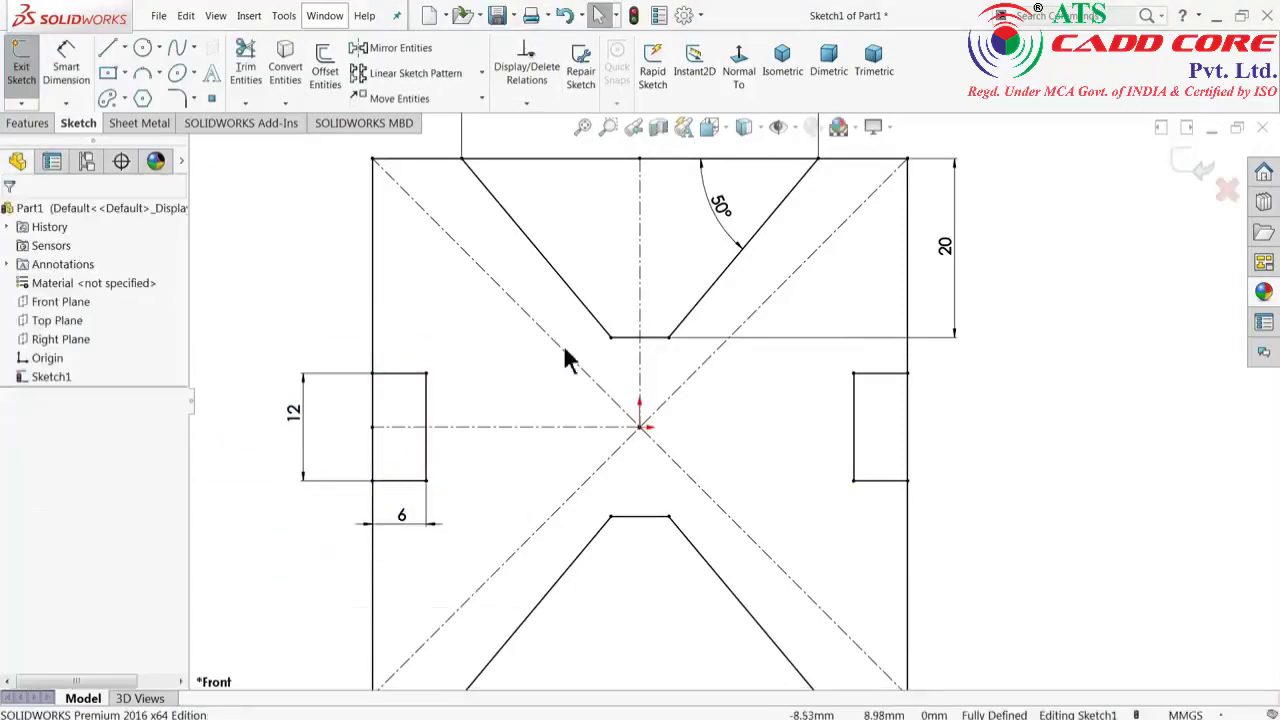
scroll(561, 341, down, 2)
scroll(771, 462, up, 1)
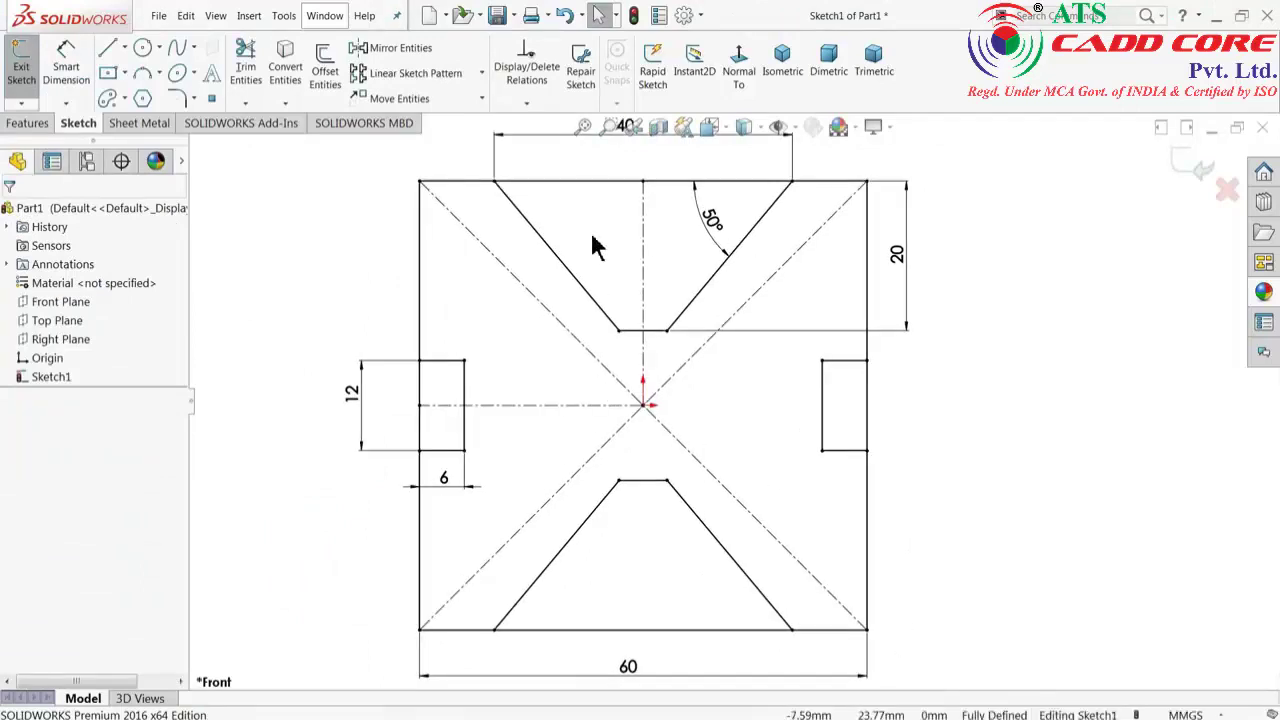
Power-trim the top edge on both sides of the centerline, both notch edges, and the bottom V edge.
click(248, 72)
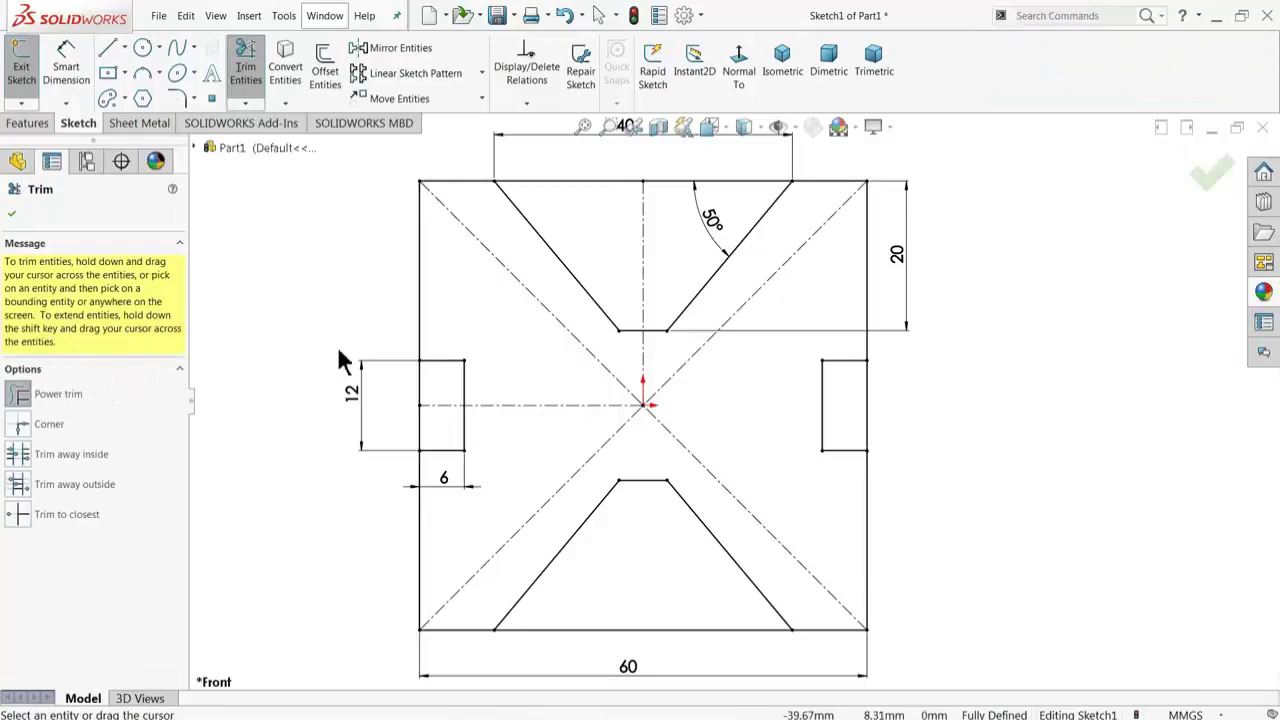
scroll(709, 287, up, 2)
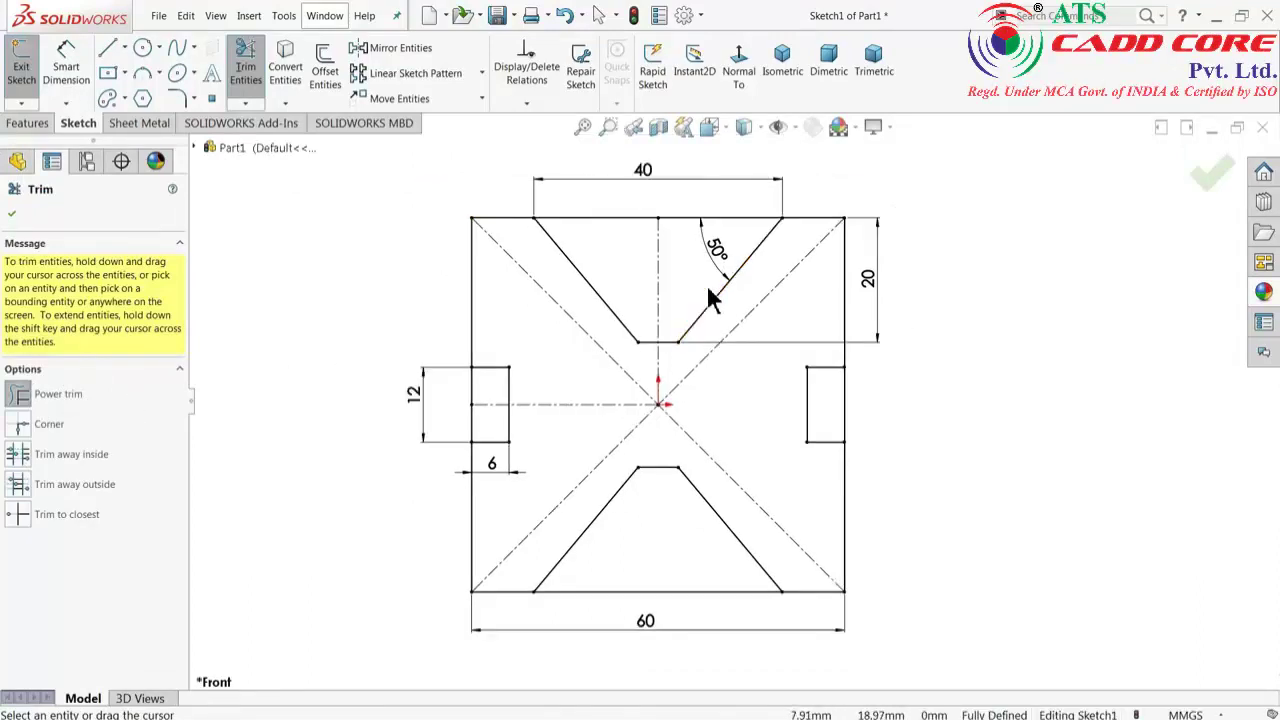
drag(608, 209, 613, 233)
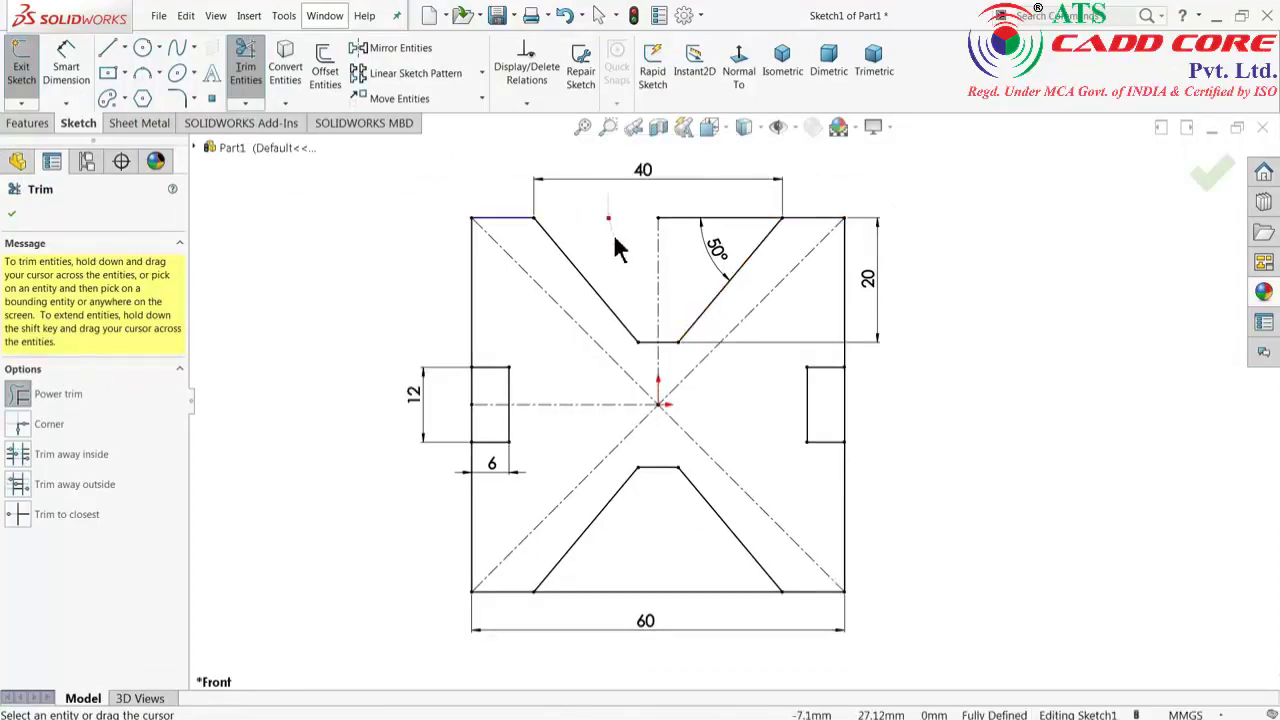
drag(737, 205, 737, 243)
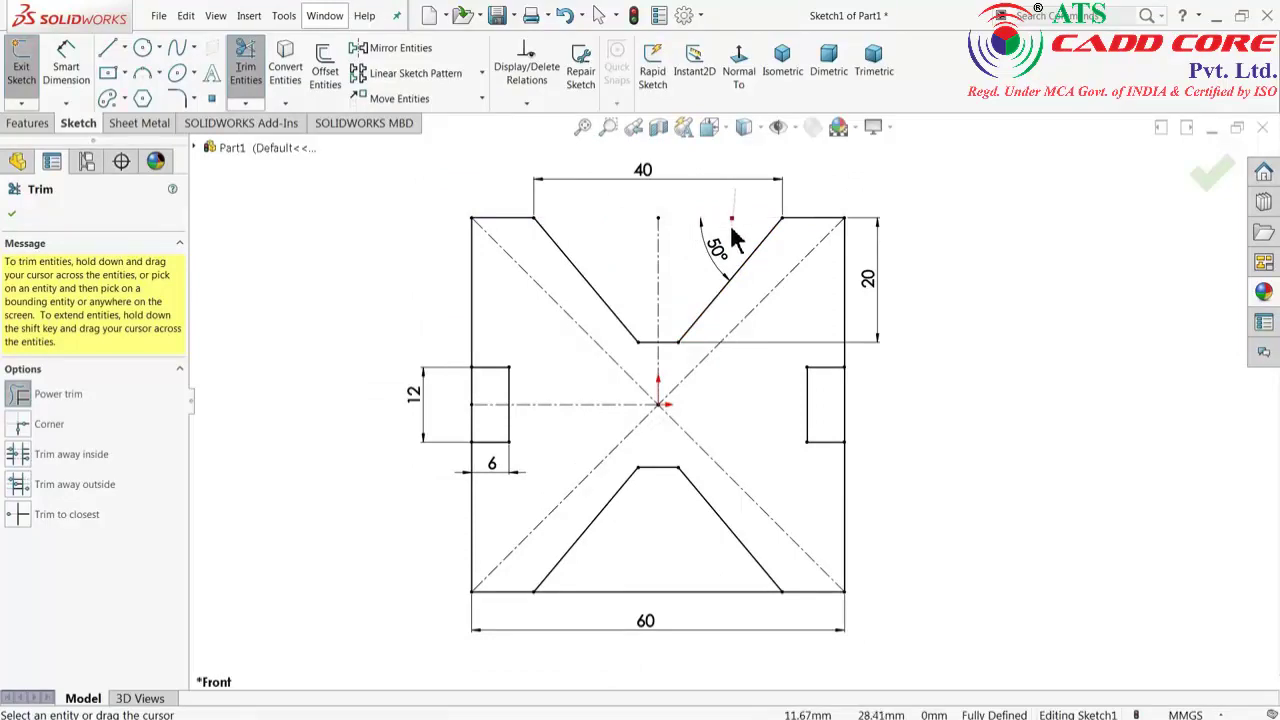
drag(463, 430, 488, 435)
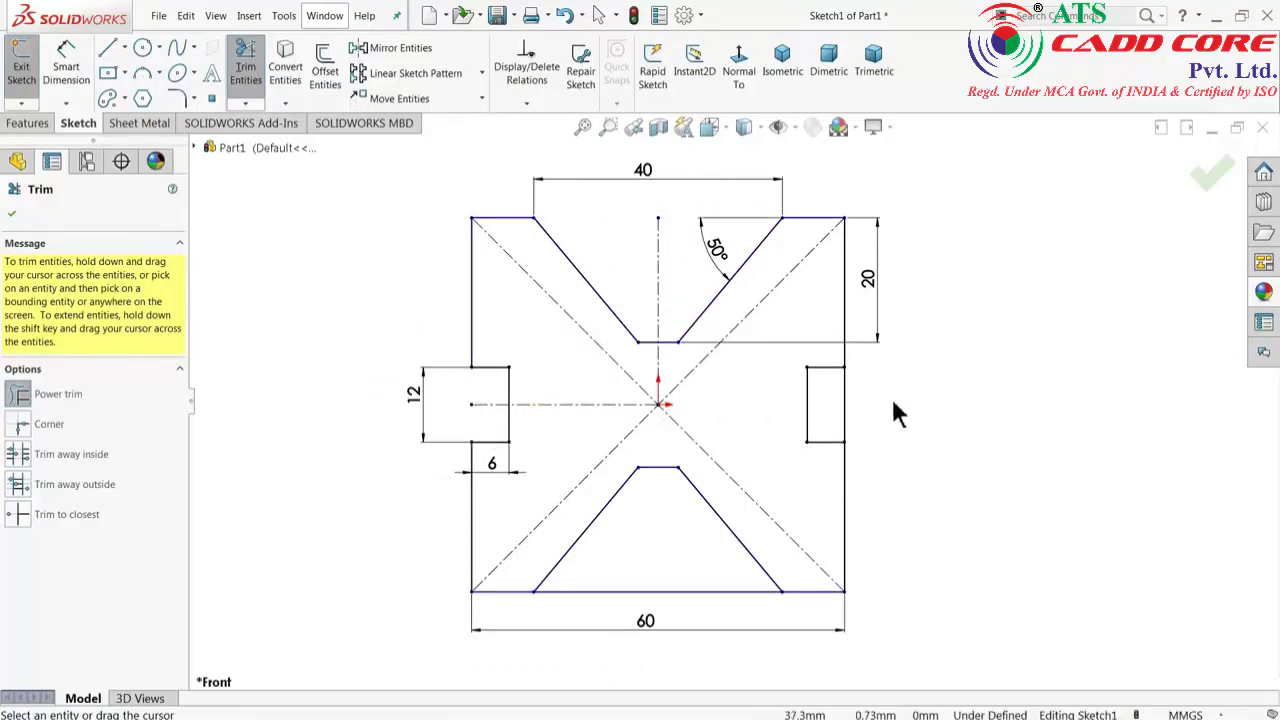
drag(890, 400, 820, 405)
drag(679, 561, 676, 606)
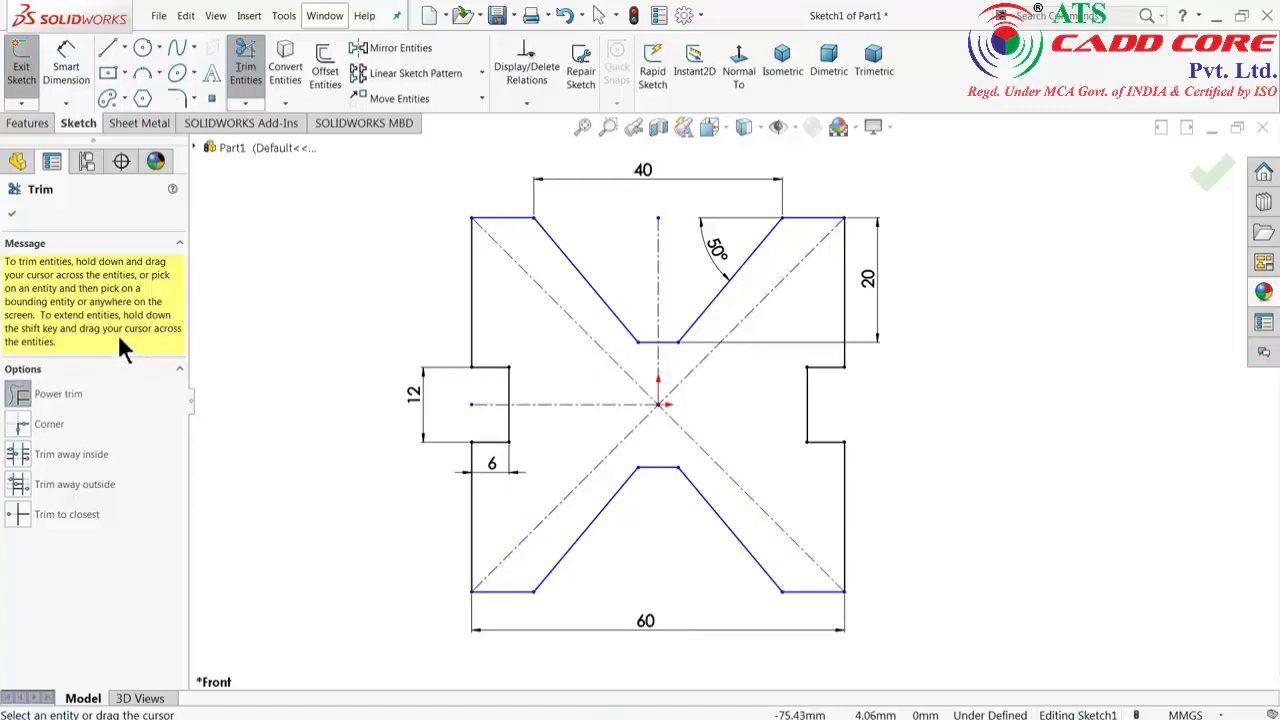
click(13, 216)
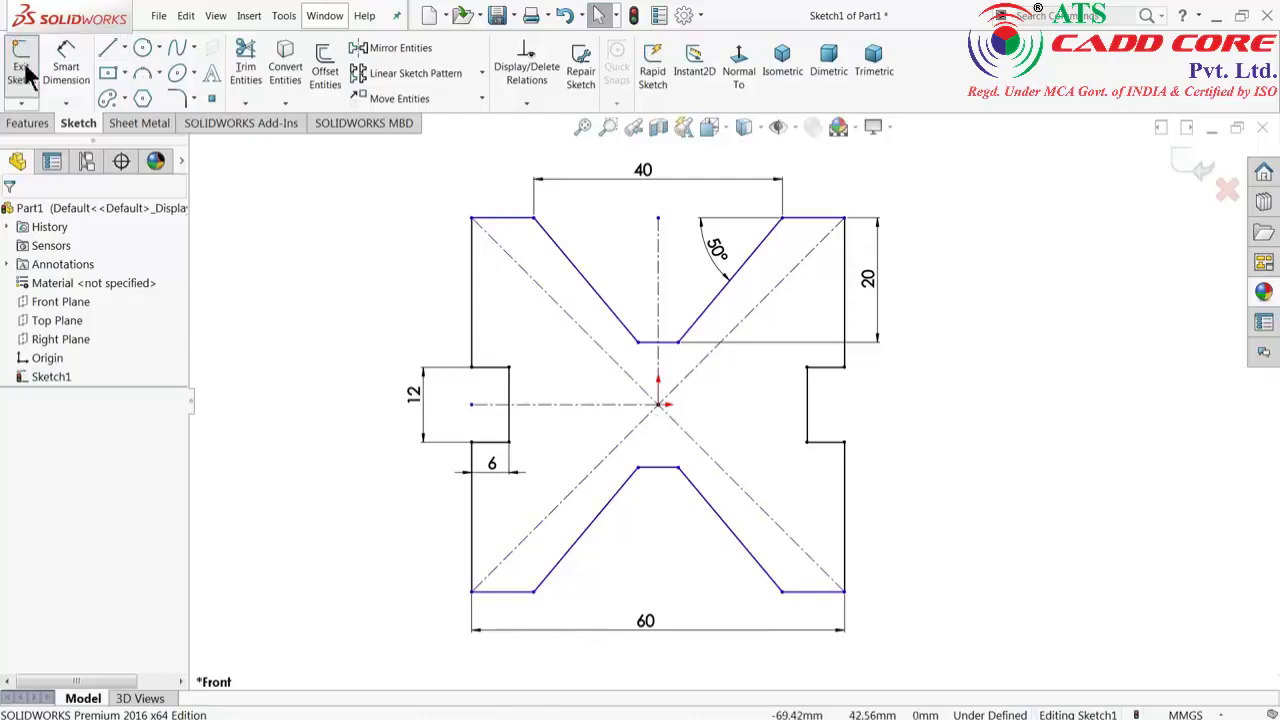
Add a driven 20 vertical dimension to the short bottom V line.
click(80, 64)
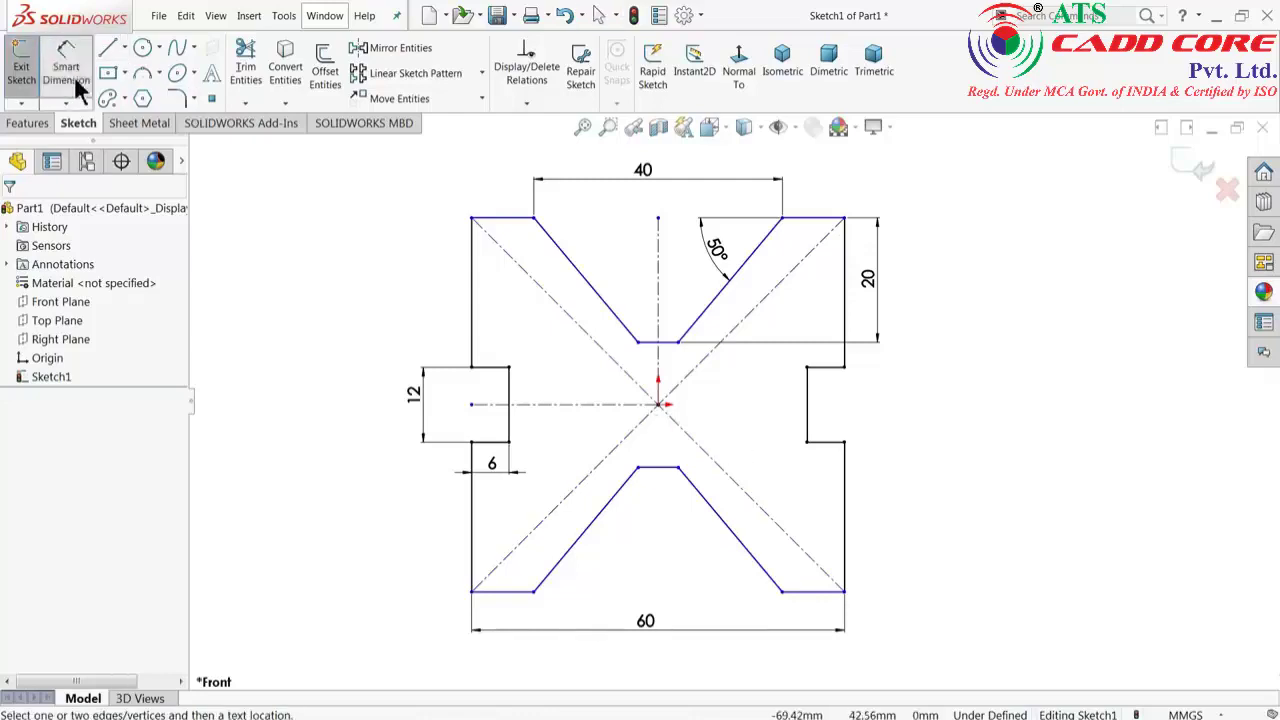
click(668, 467)
click(823, 590)
click(915, 558)
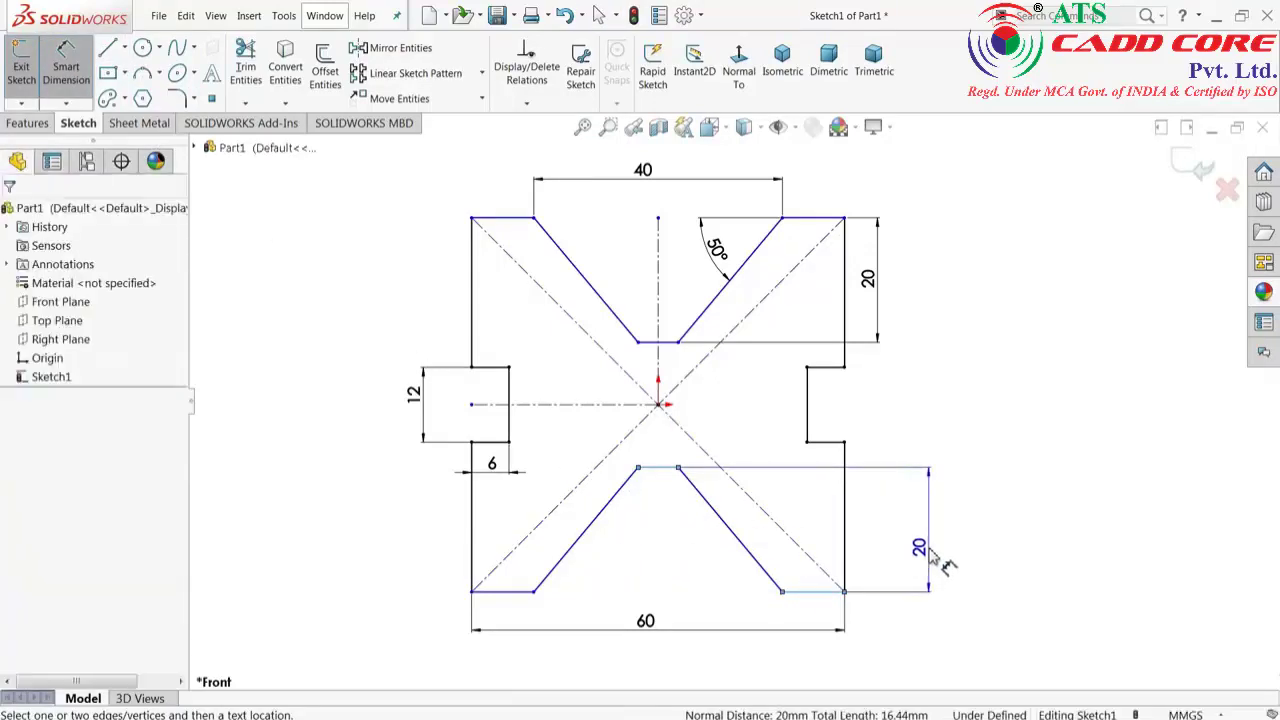
click(755, 376)
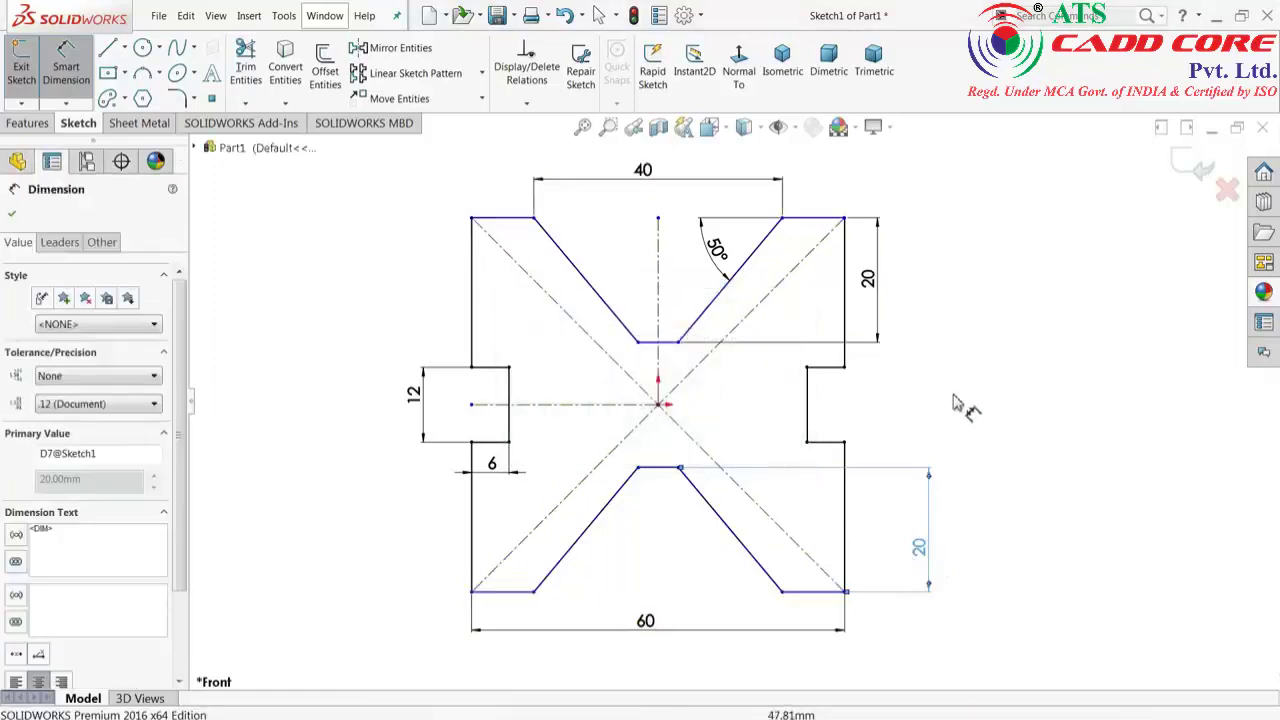
Add a driven 50° angle between the lower-right diagonal and the bottom edge.
click(758, 568)
click(790, 593)
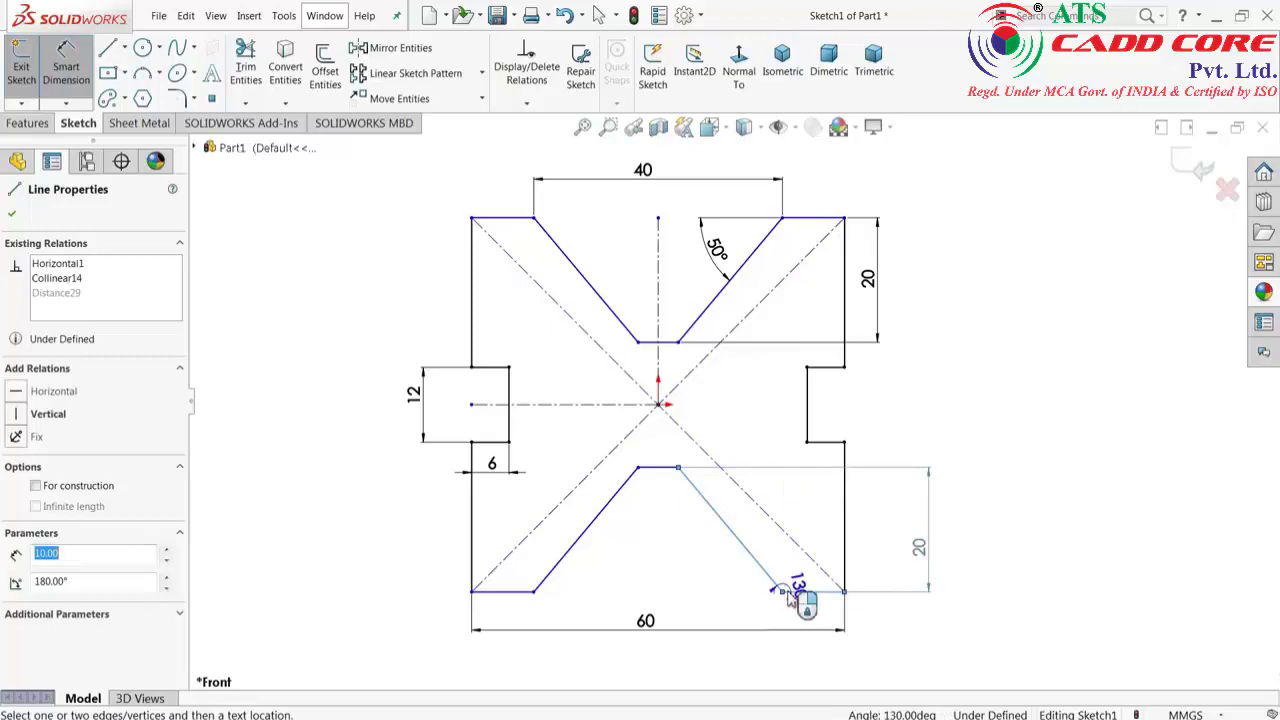
click(695, 552)
click(757, 373)
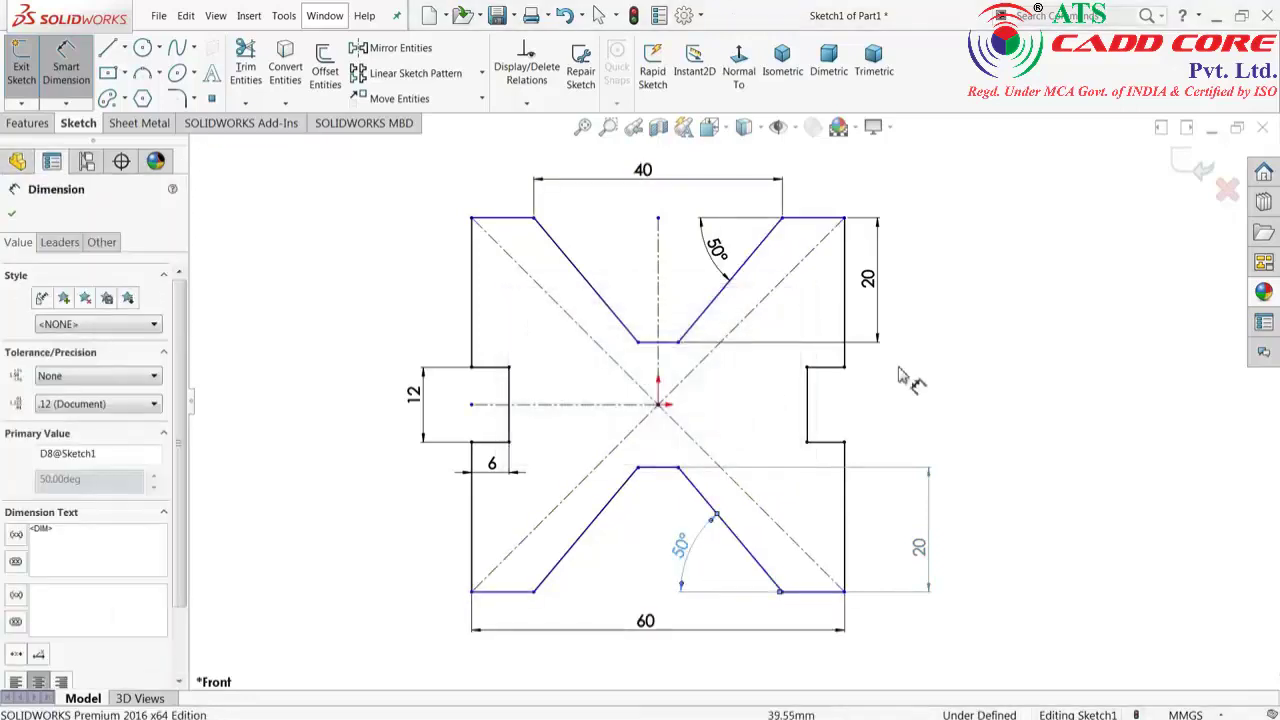
click(990, 372)
Run Fully Define Sketch with Calculate so Sketch1 becomes fully defined.
click(514, 98)
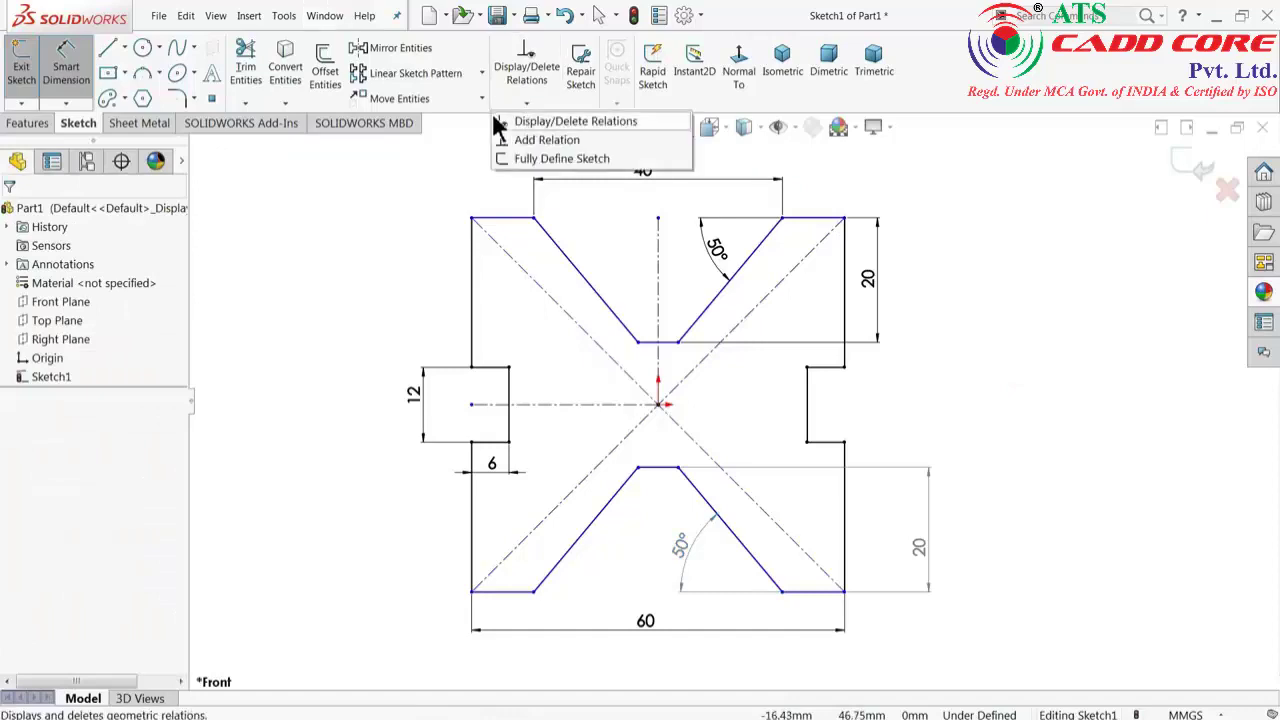
click(546, 159)
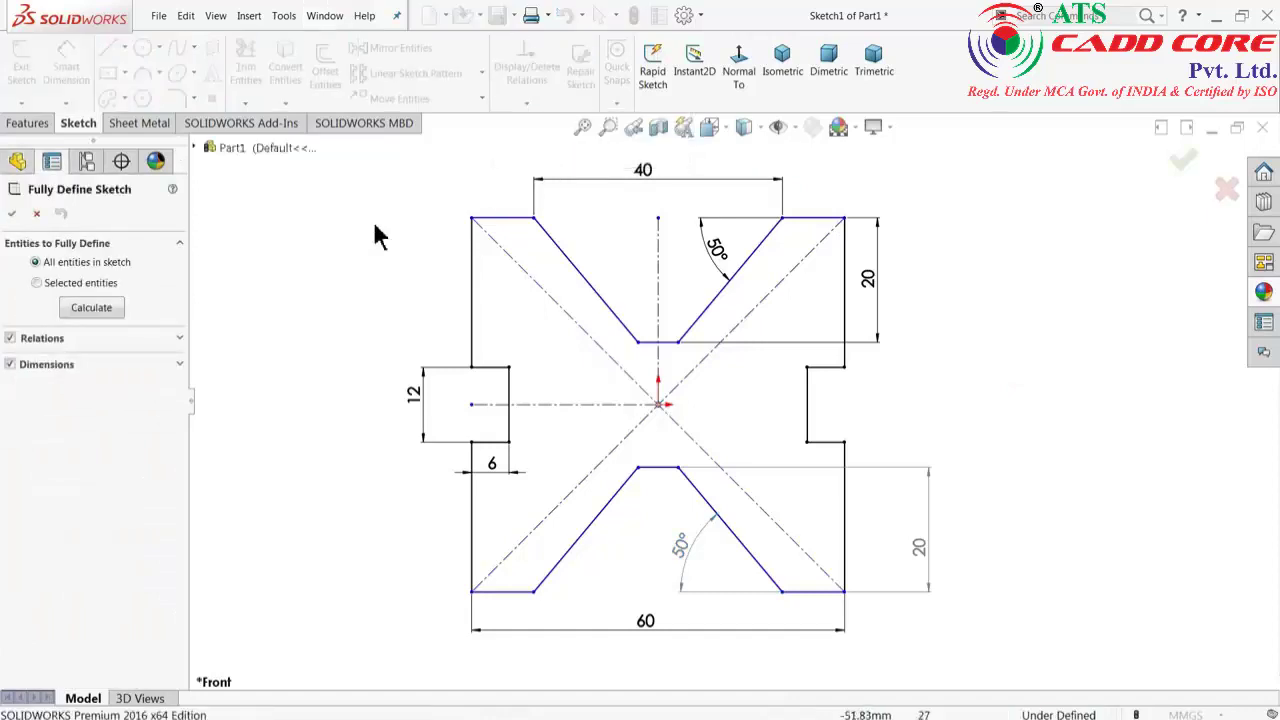
click(79, 314)
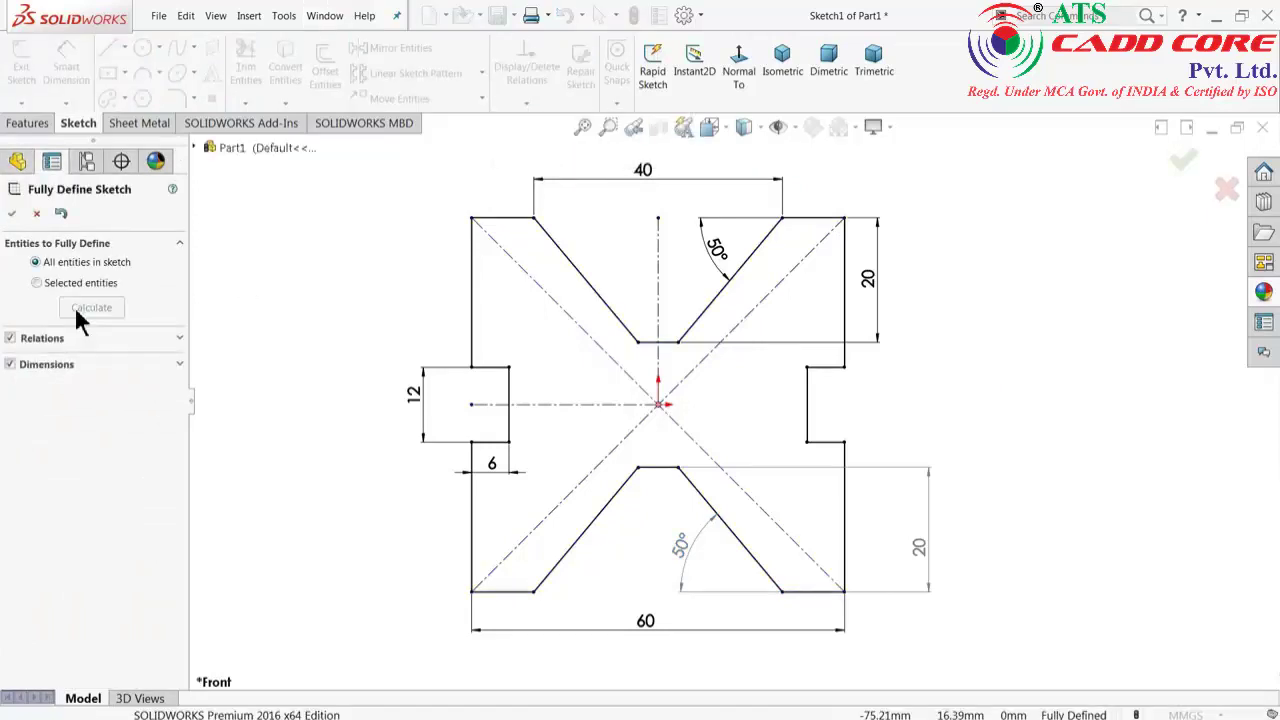
click(12, 213)
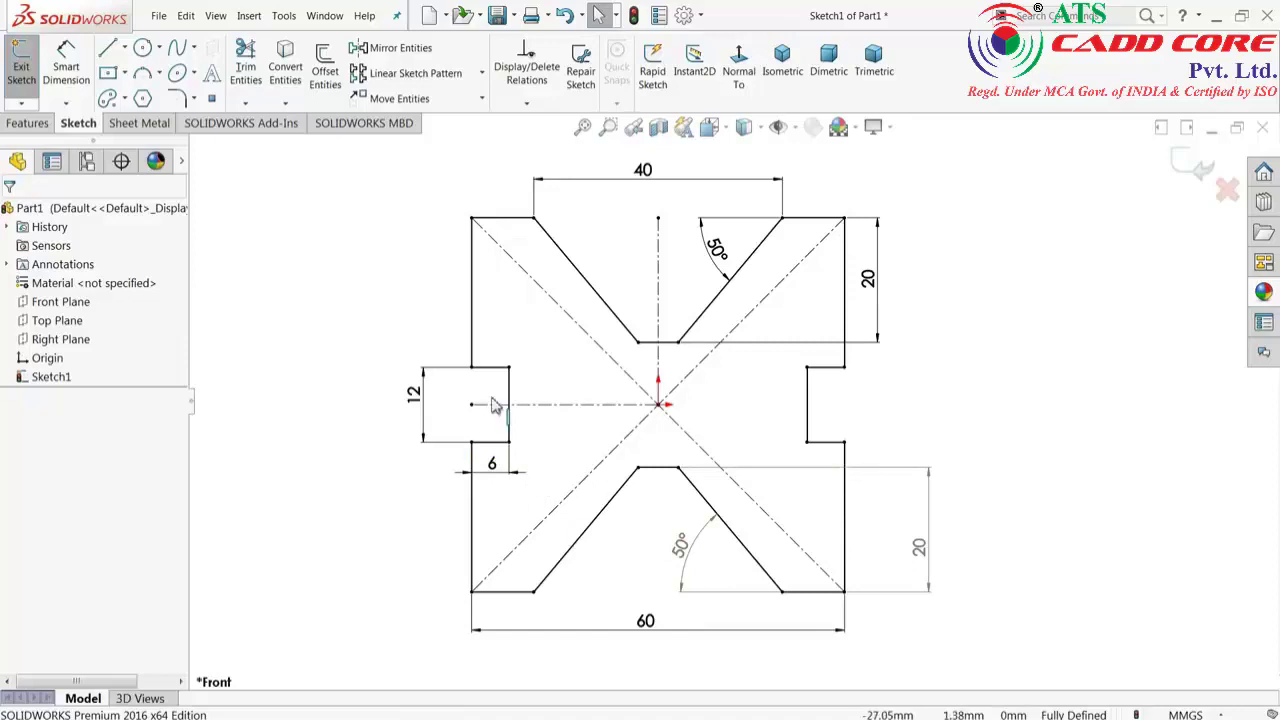
Exit the sketch and extrude the base outline 100 mm into a solid V-block.
click(1184, 173)
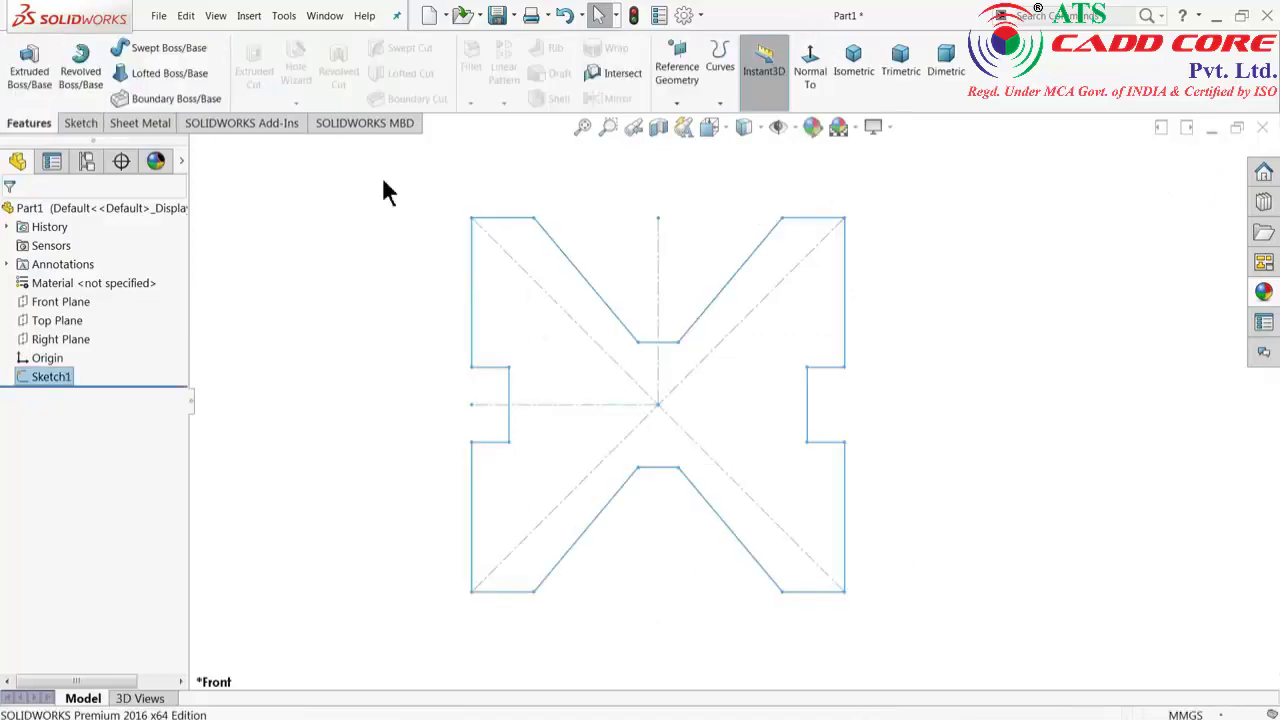
click(35, 85)
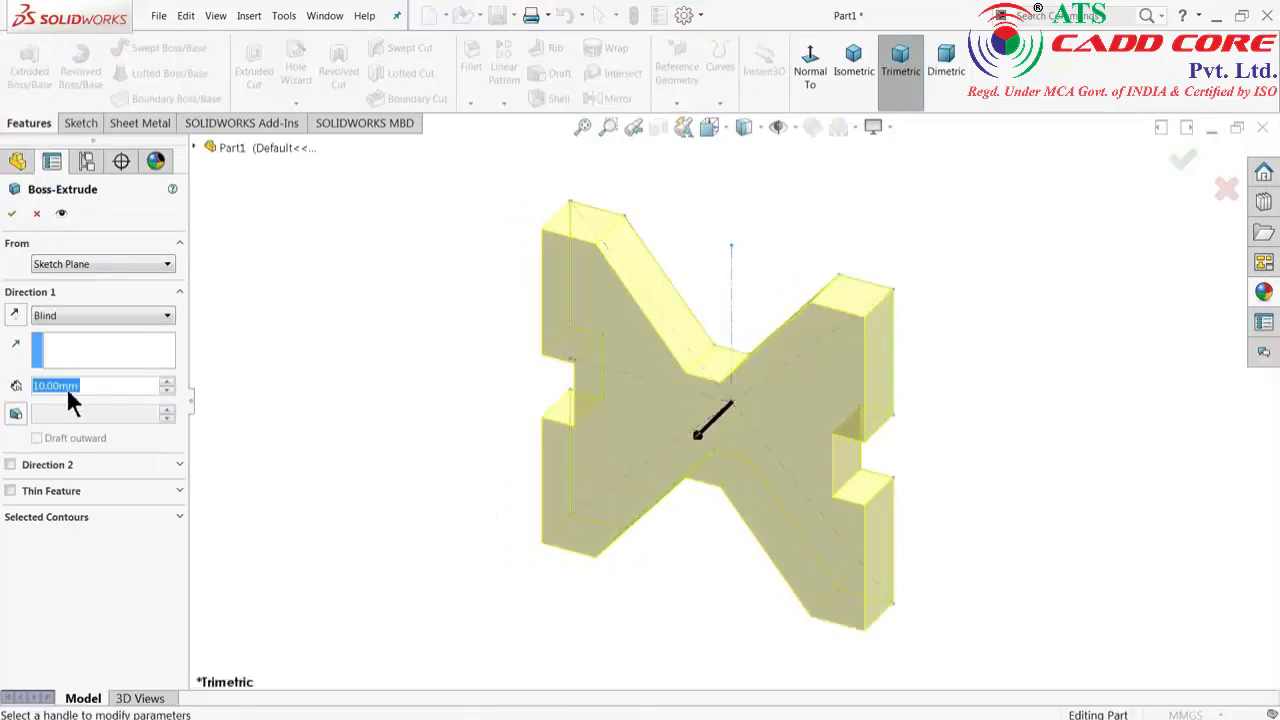
text(100)
key(Return)
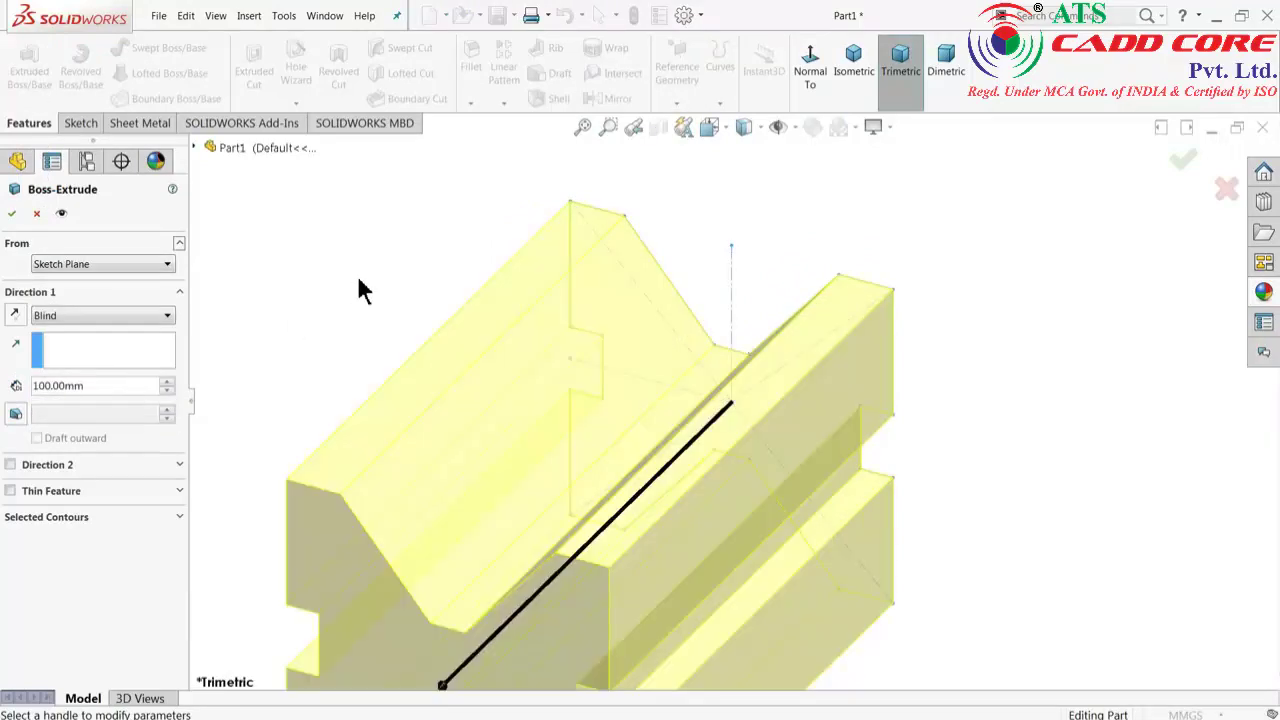
scroll(414, 286, up, 3)
scroll(591, 457, up, 2)
scroll(745, 455, down, 2)
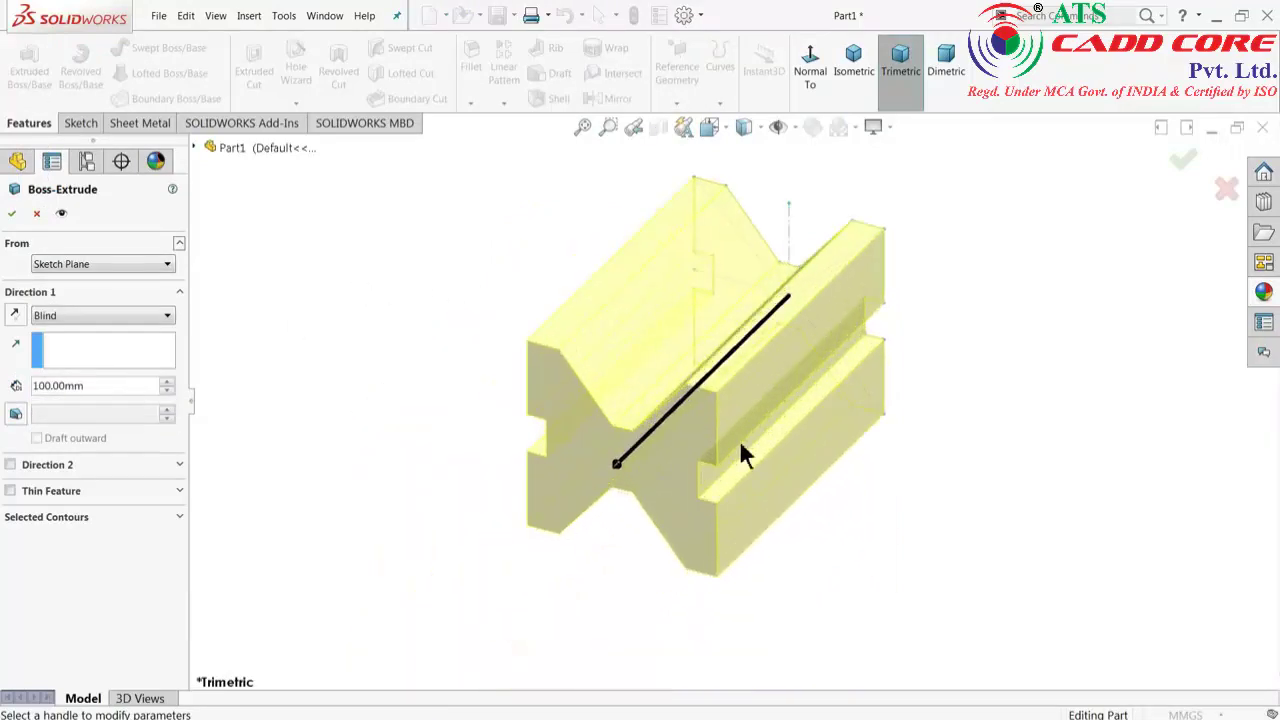
middle_drag(745, 455, 770, 388)
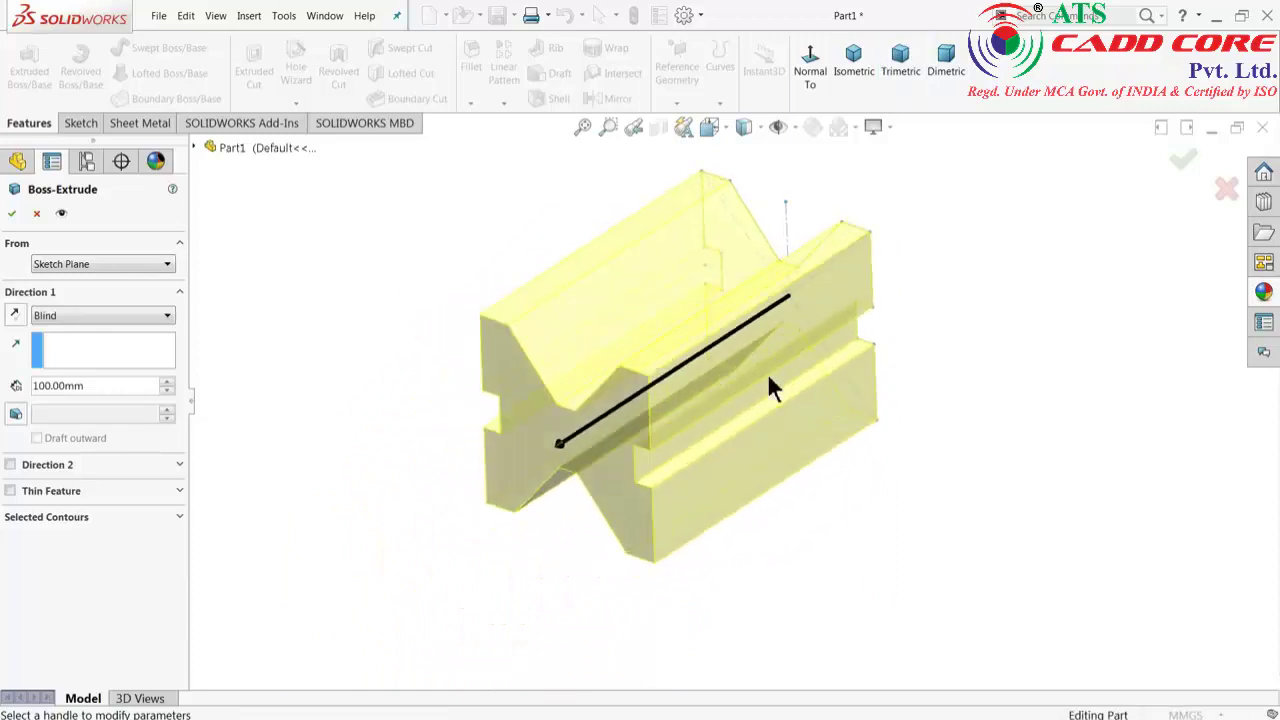
scroll(770, 388, down, 2)
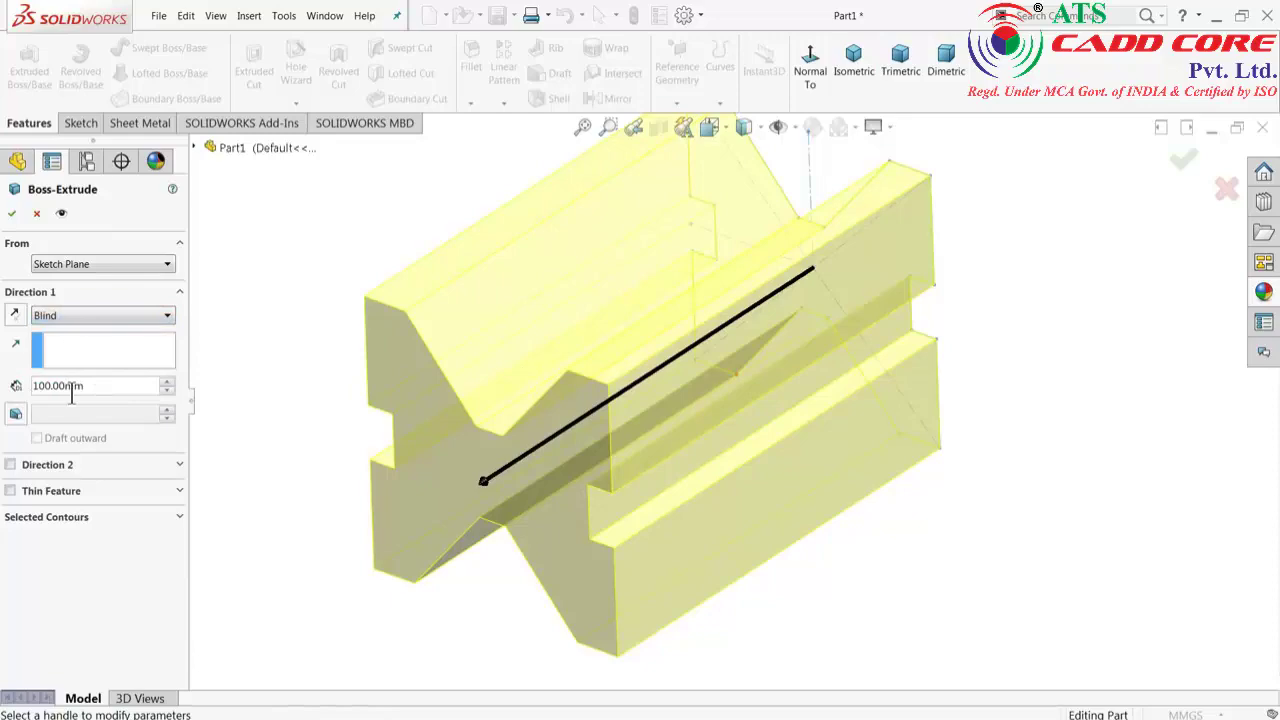
click(11, 213)
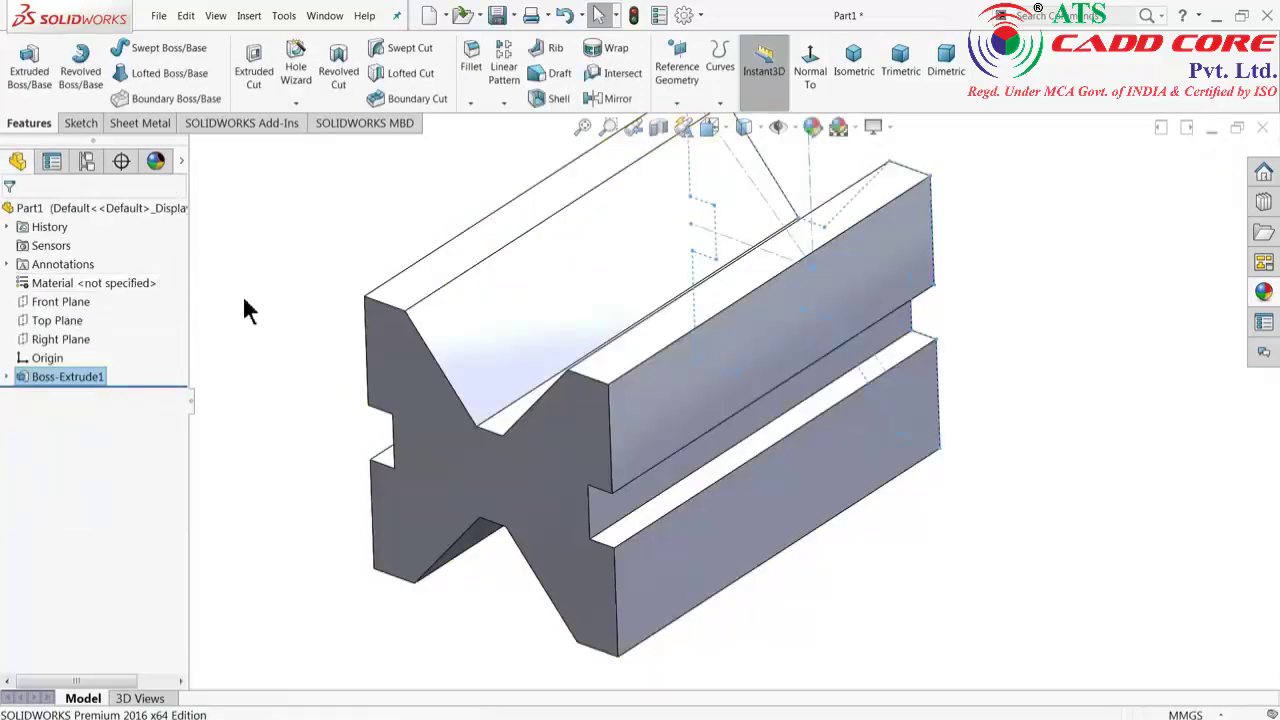
mouse_move(274, 292)
middle_down()
mouse_move(321, 290)
mouse_move(311, 316)
middle_up()
Fit the part in view and give the whole V-block an orange appearance.
key(f)
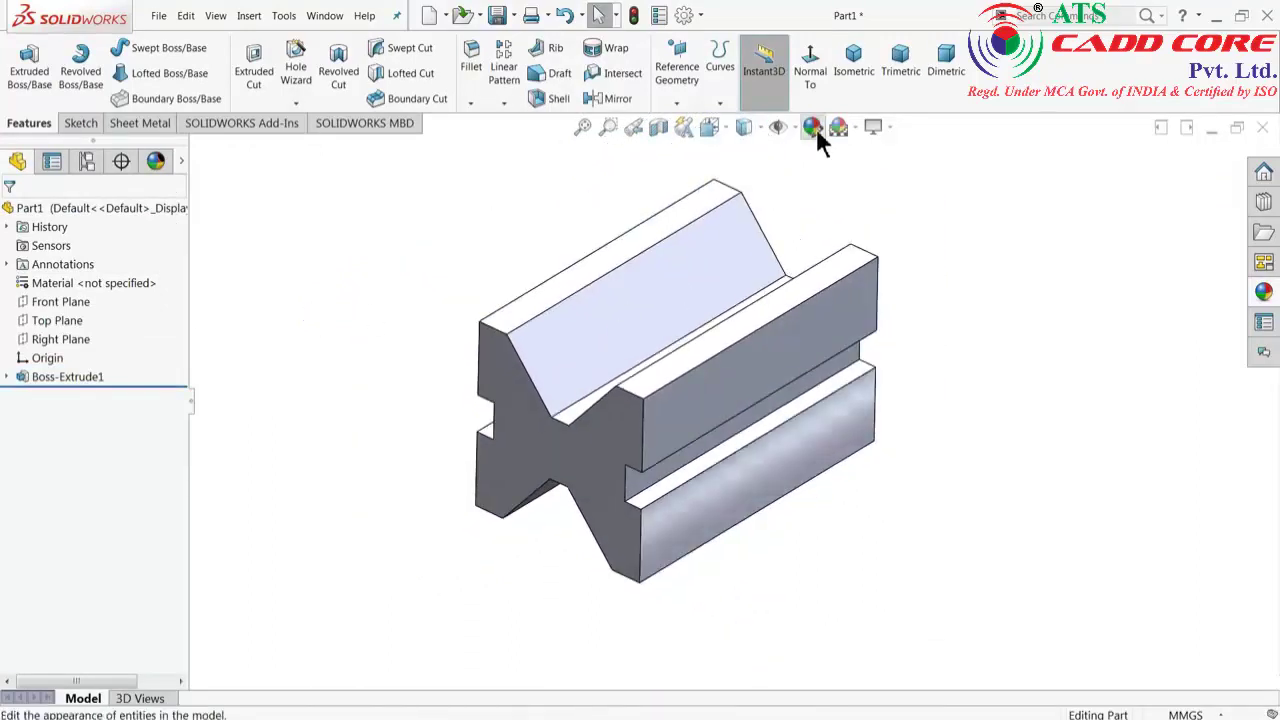
click(812, 127)
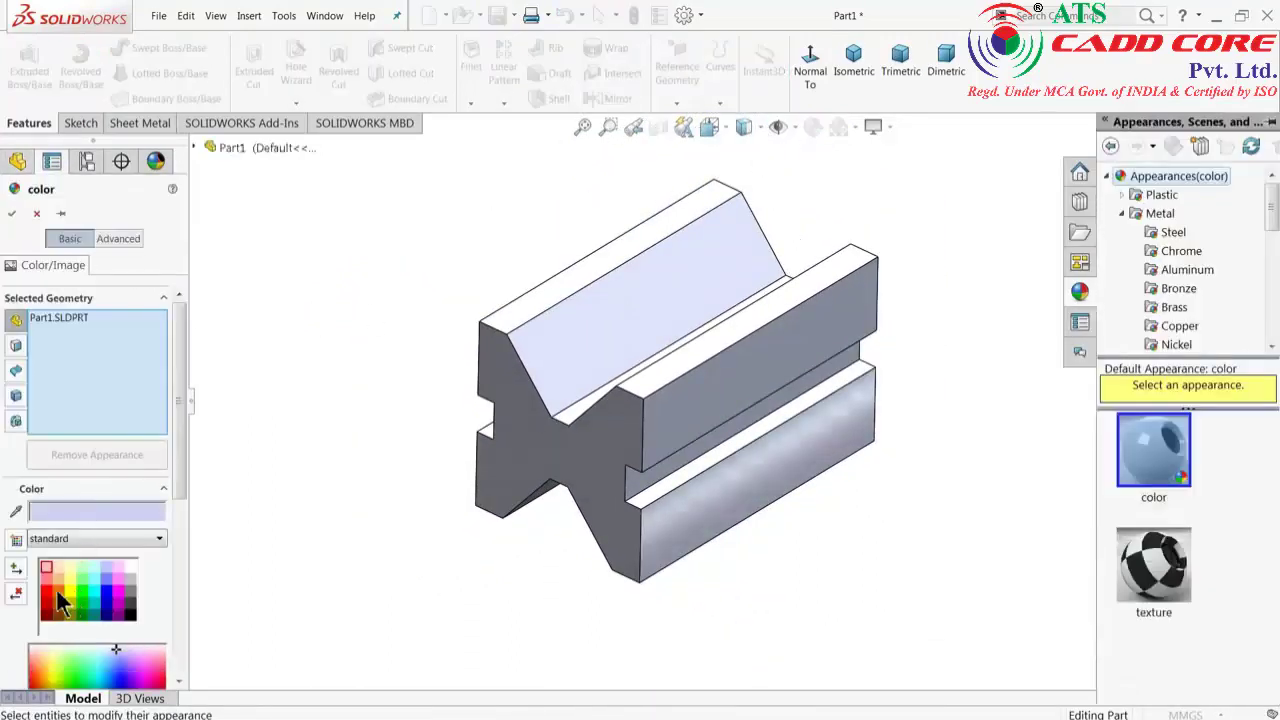
click(58, 596)
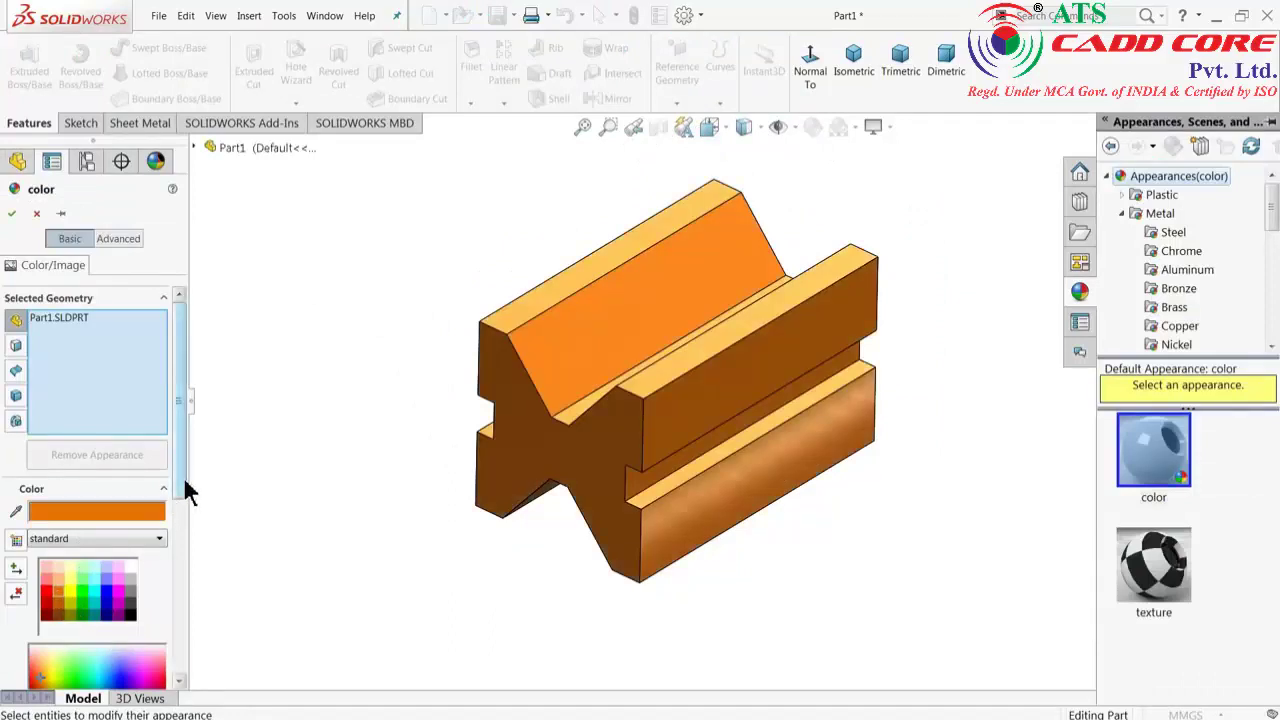
mouse_move(183, 476)
mouse_down()
mouse_move(183, 545)
mouse_move(183, 421)
mouse_up()
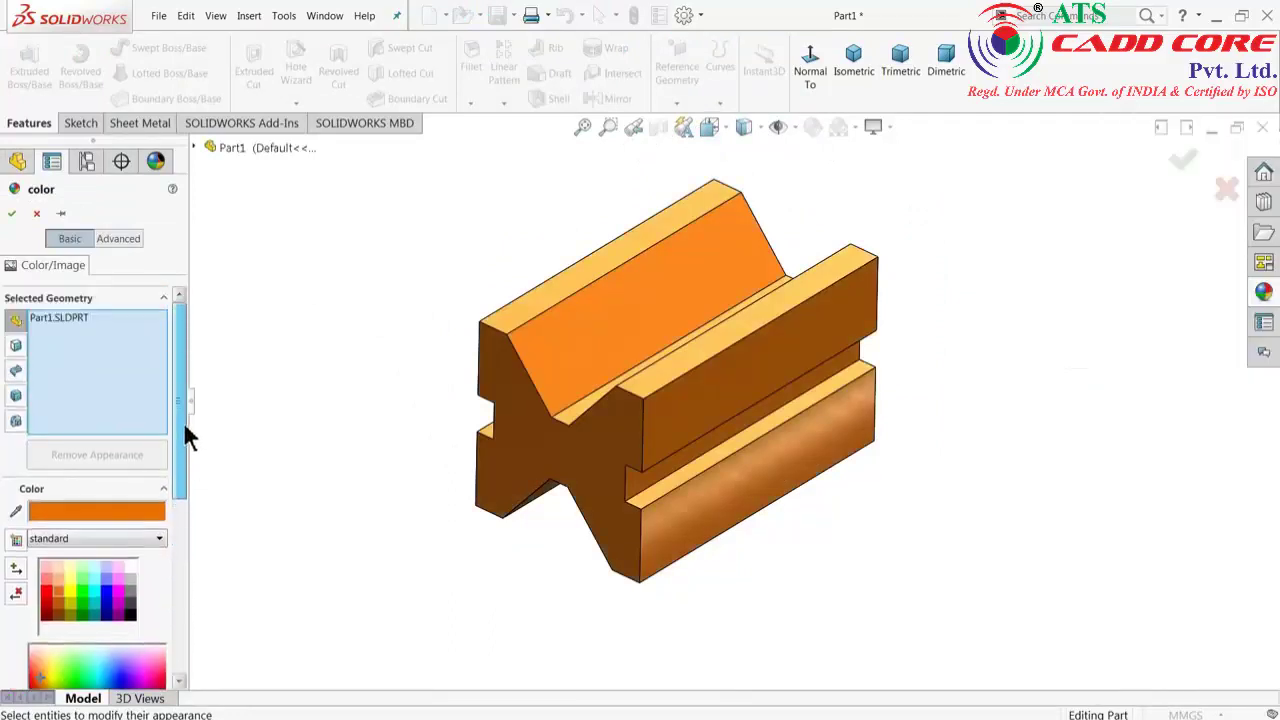
click(12, 213)
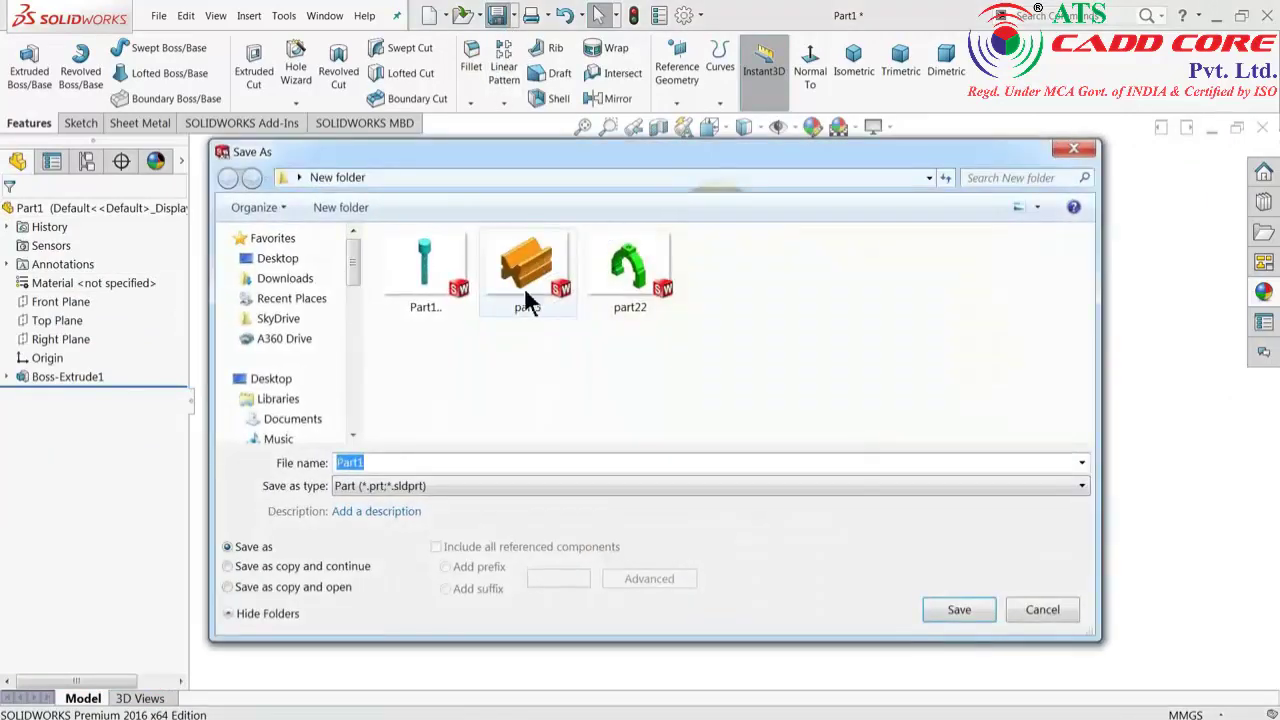
Create a Pipe Vice folder on the Desktop and save the part in it as 1.Base.
click(298, 260)
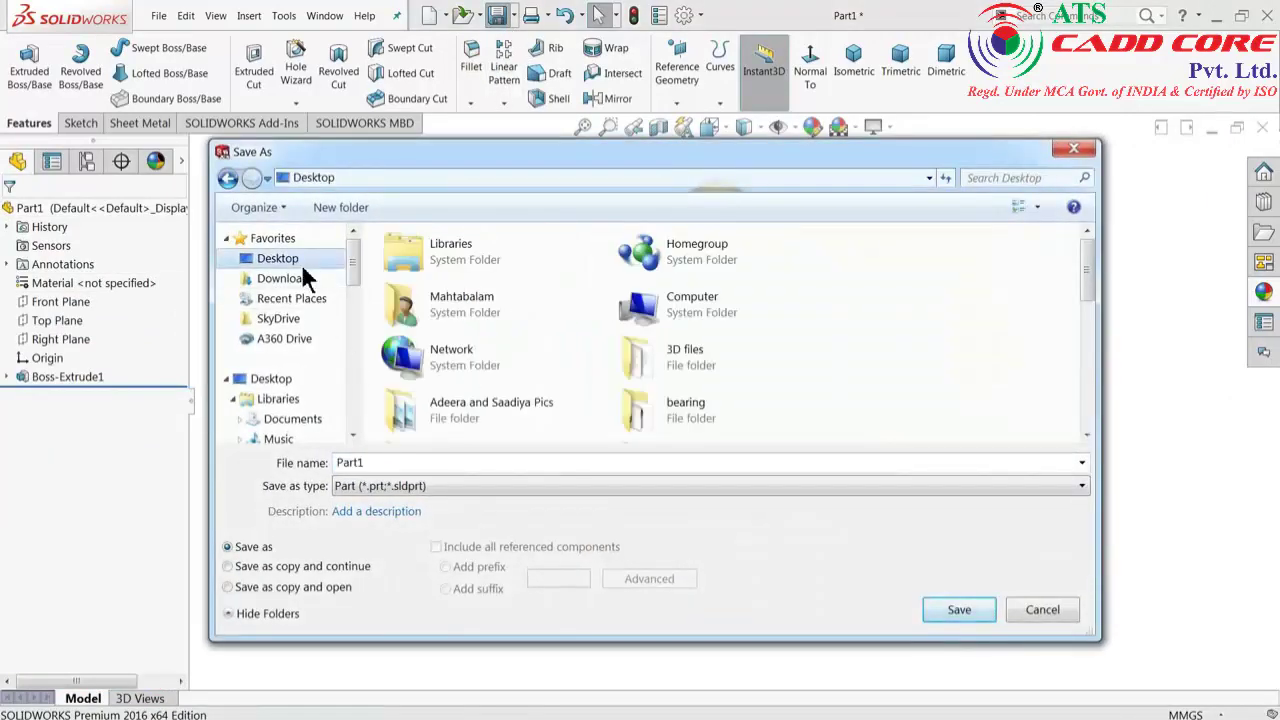
click(338, 210)
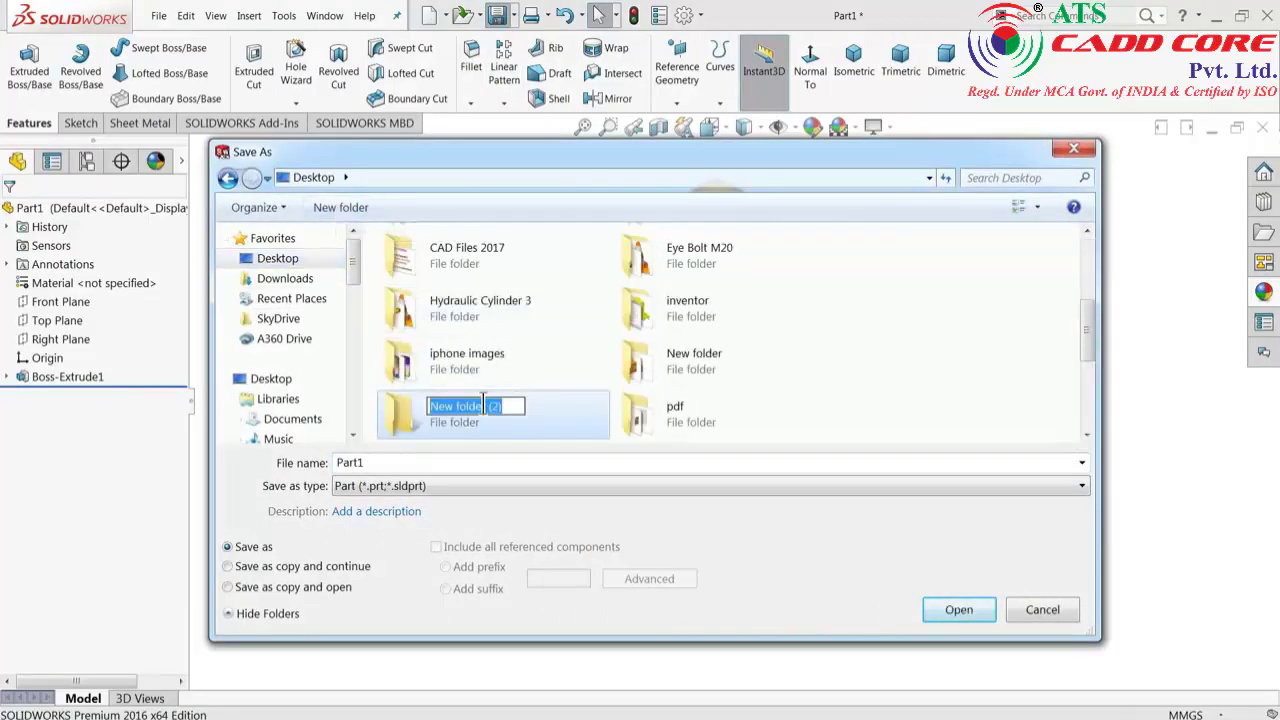
text(Pipe )
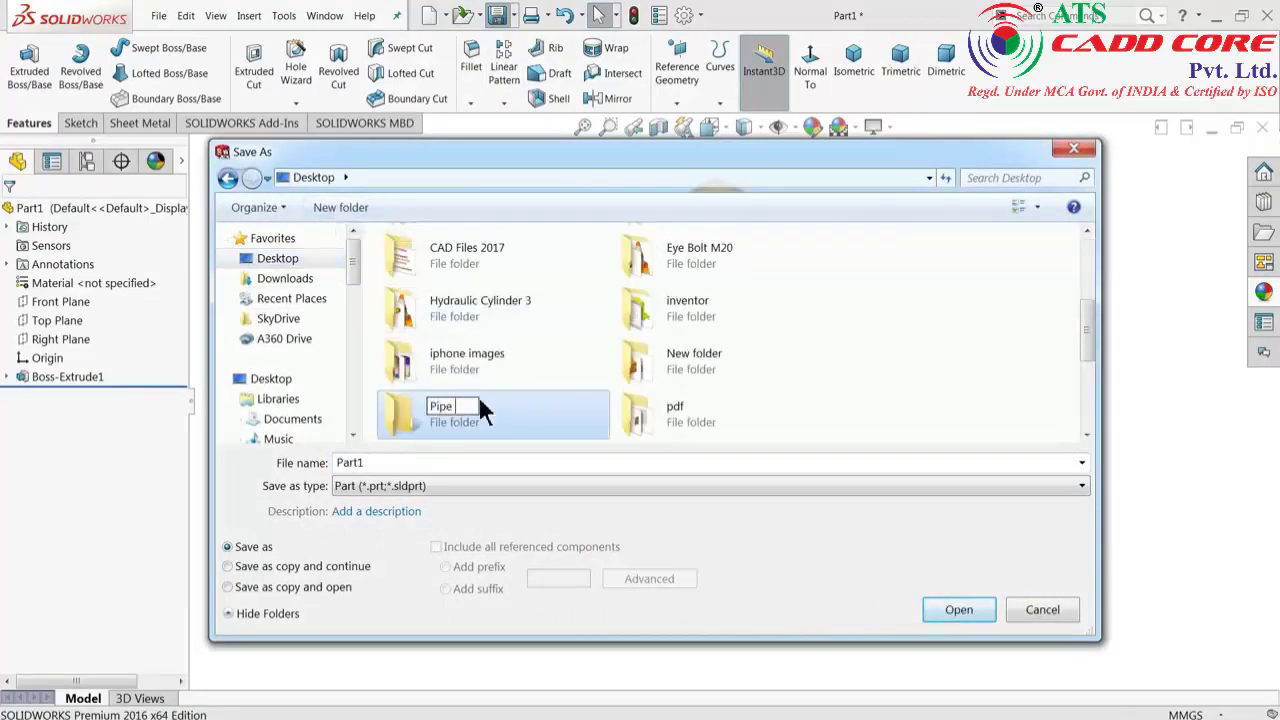
text(Vice)
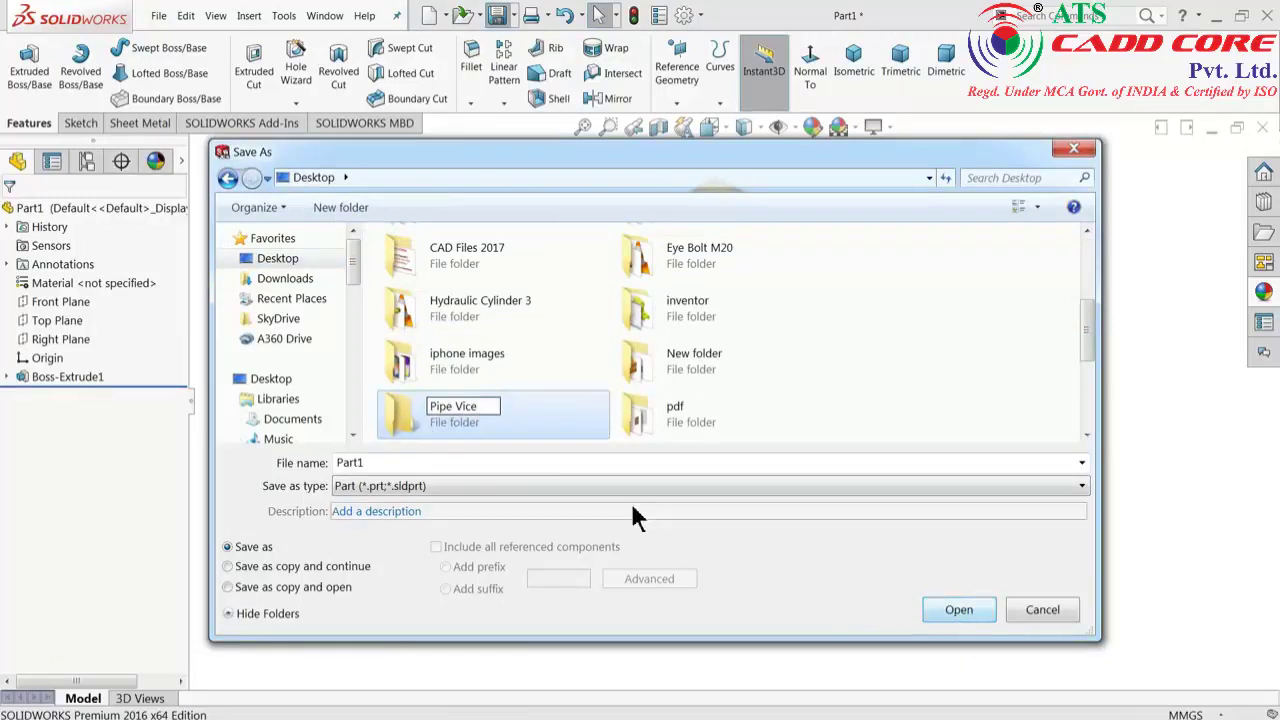
click(340, 462)
double_click(379, 464)
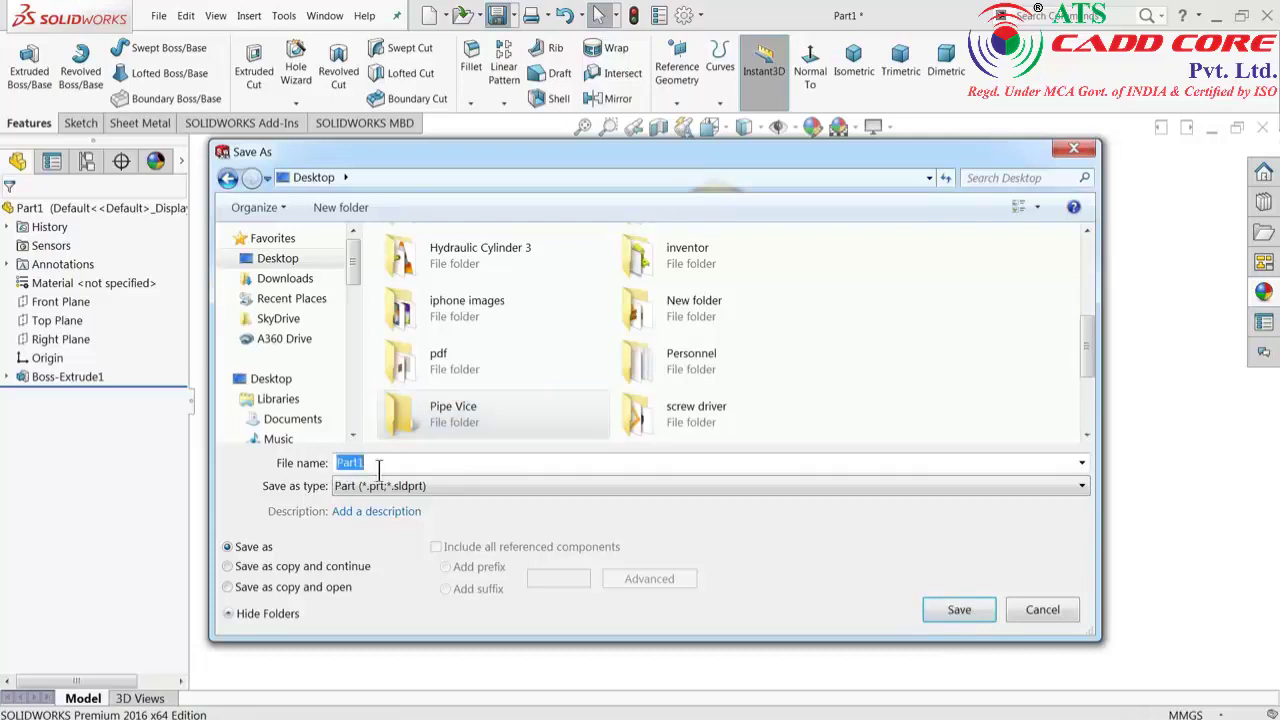
text(1.Base)
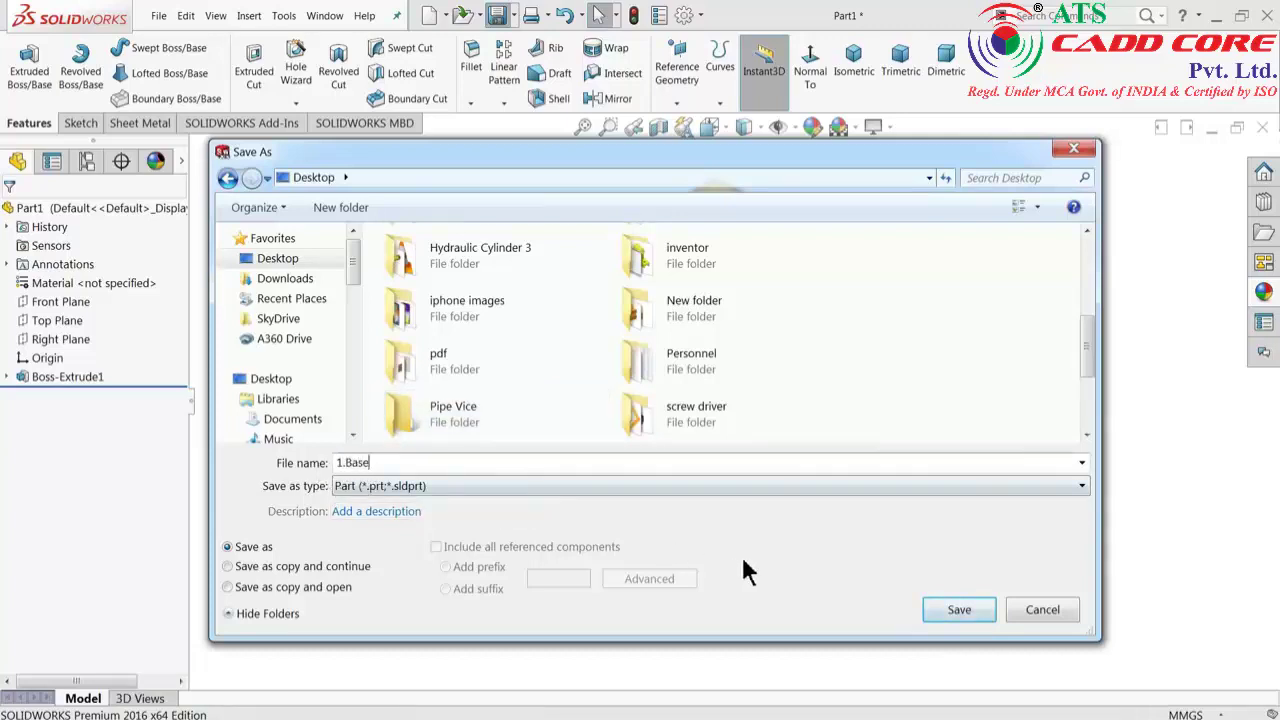
double_click(471, 428)
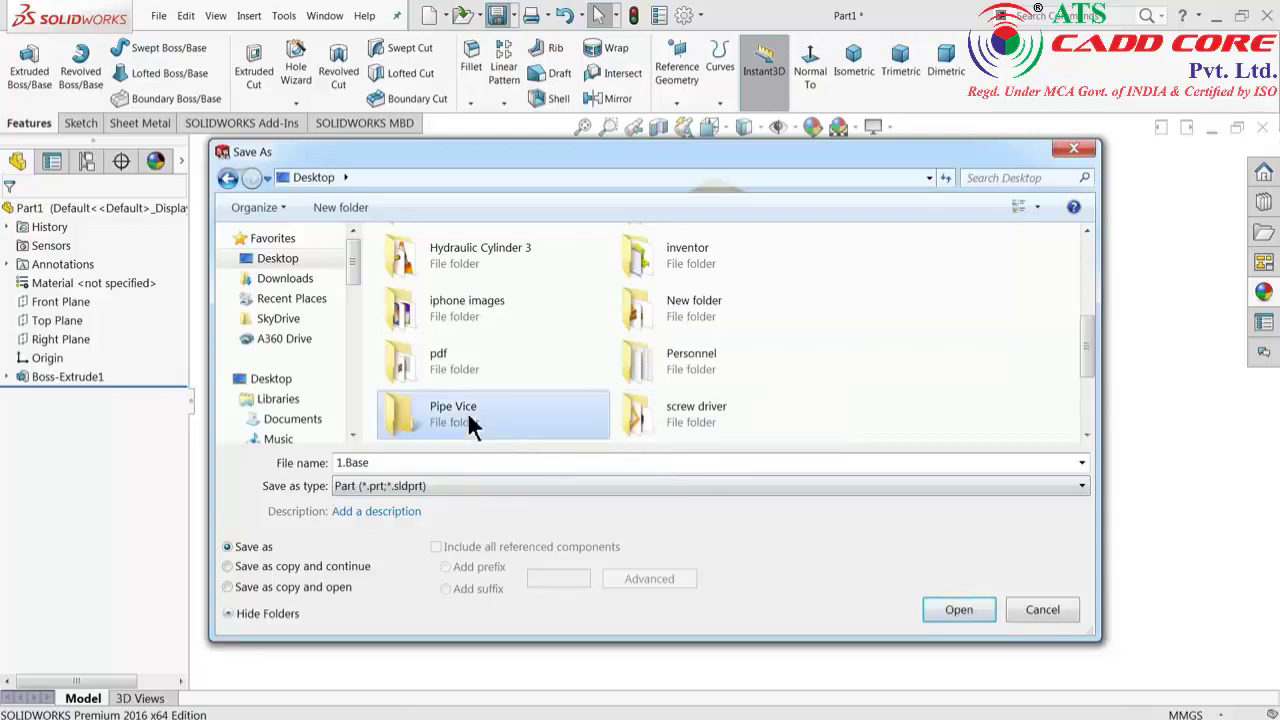
click(953, 613)
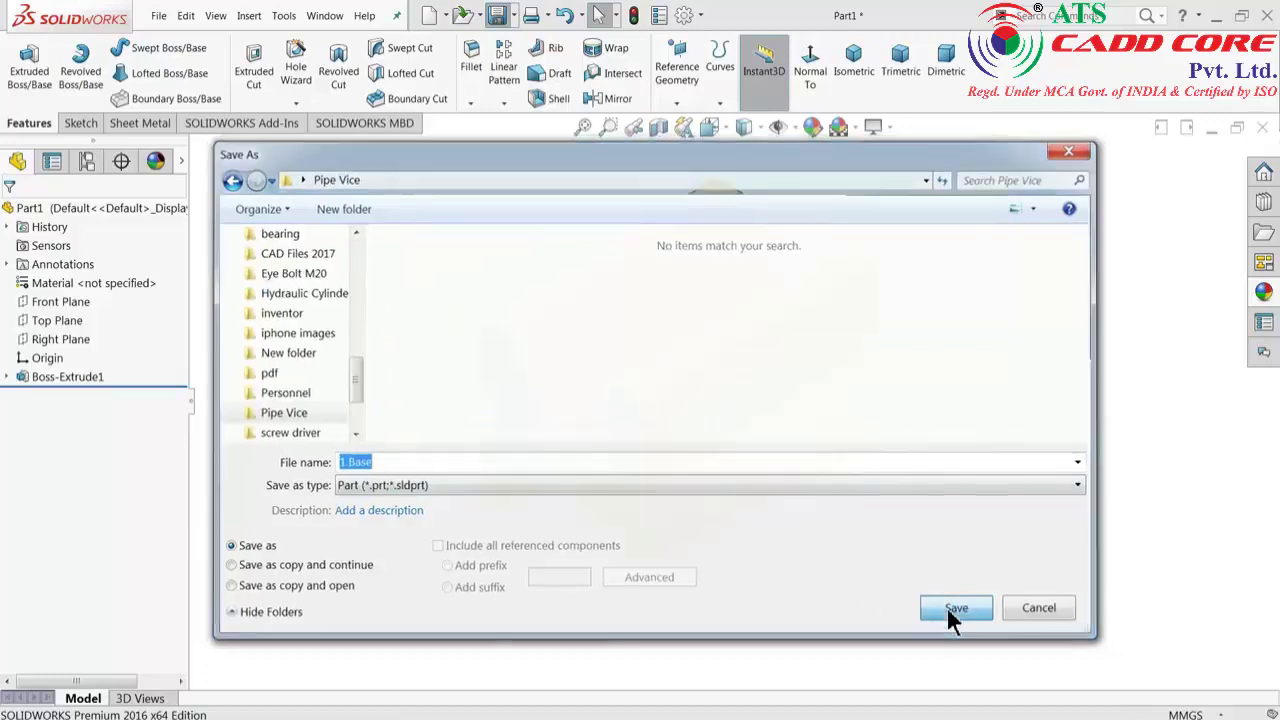
scroll(705, 365, down, 1)
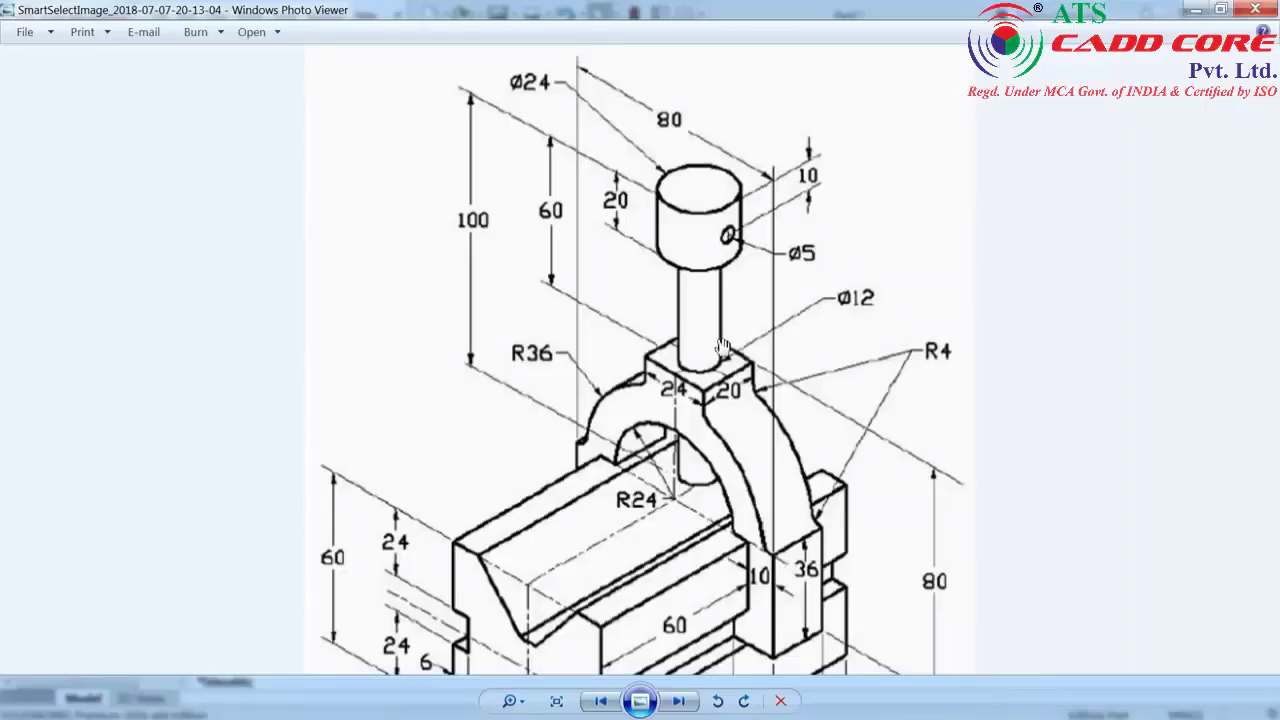
Zoom and pan the reference drawing to show the rod's Ø24 head, Ø12 shaft and Ø5 cross-hole.
scroll(723, 346, up, 2)
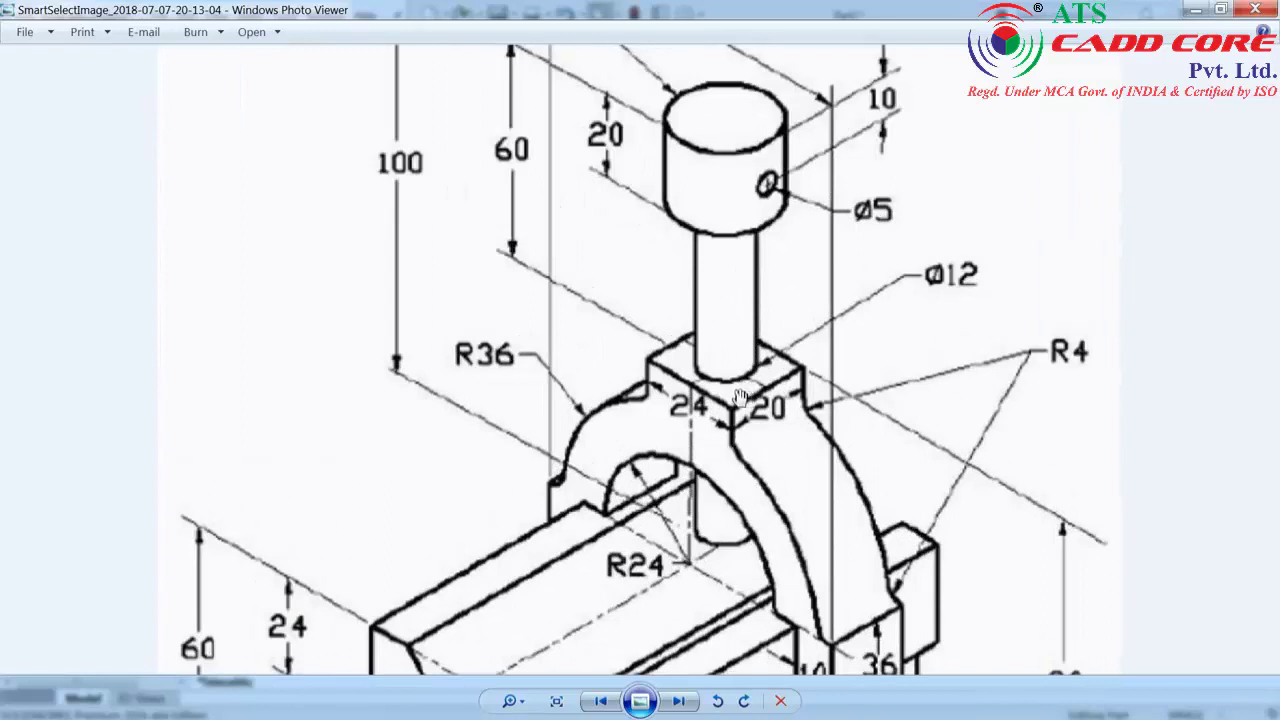
scroll(716, 316, down, 1)
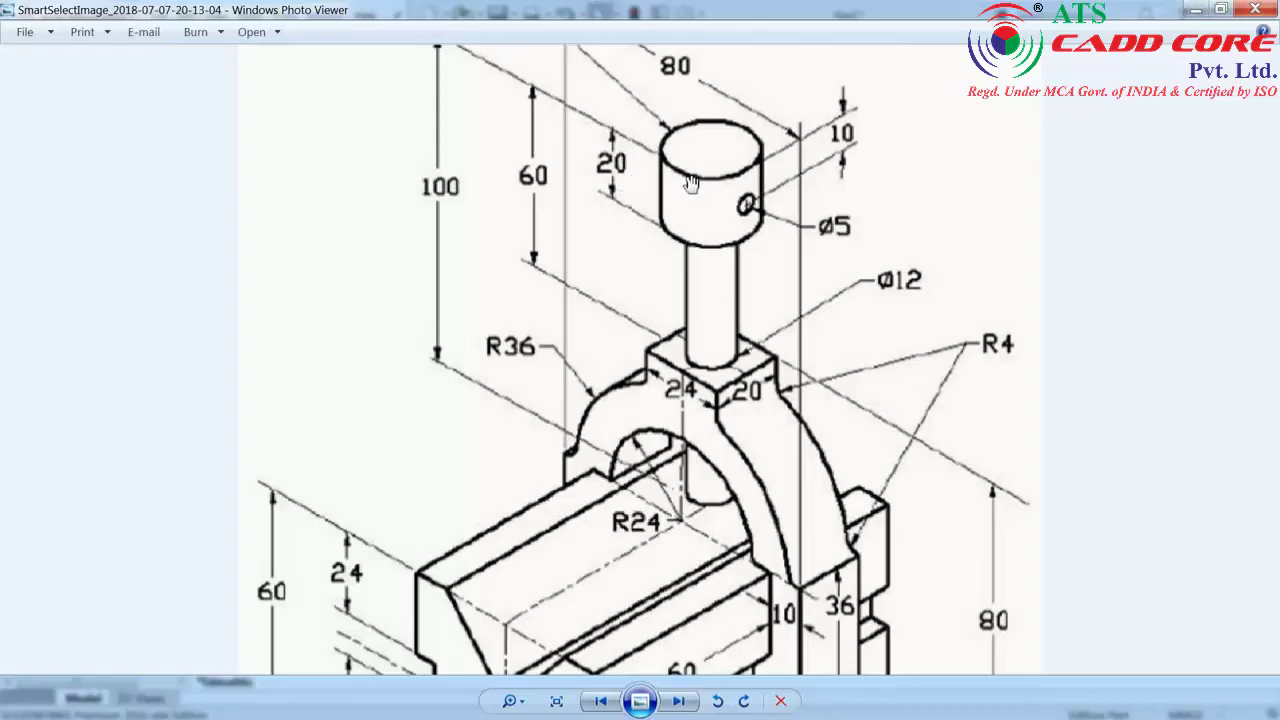
drag(703, 160, 722, 259)
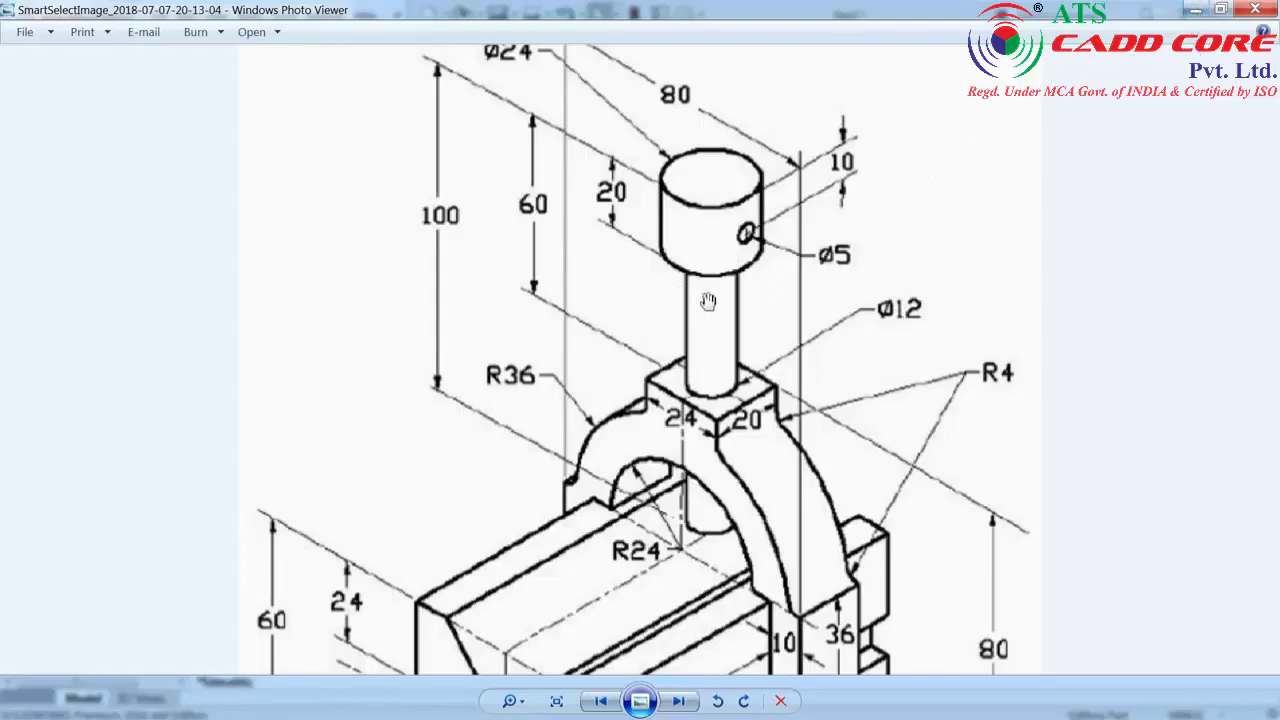
Start a Top Plane sketch in Part2 and draw a circle centred on the origin.
click(1194, 10)
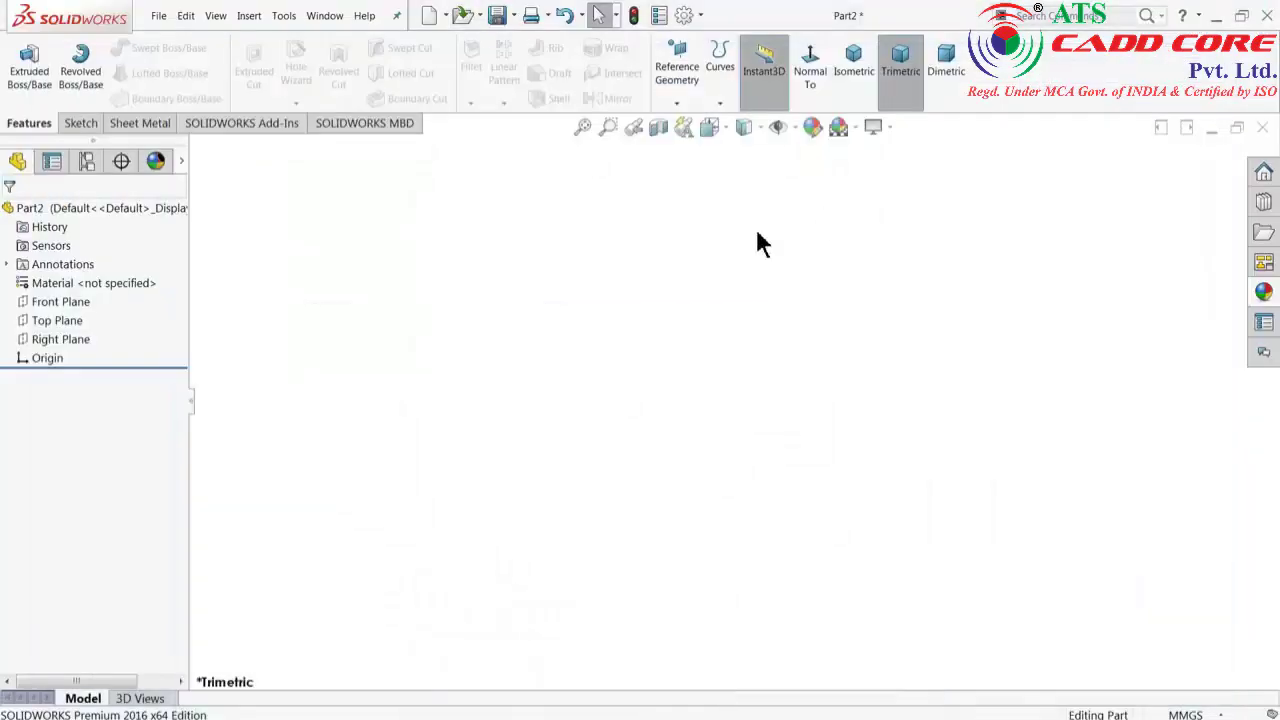
click(44, 320)
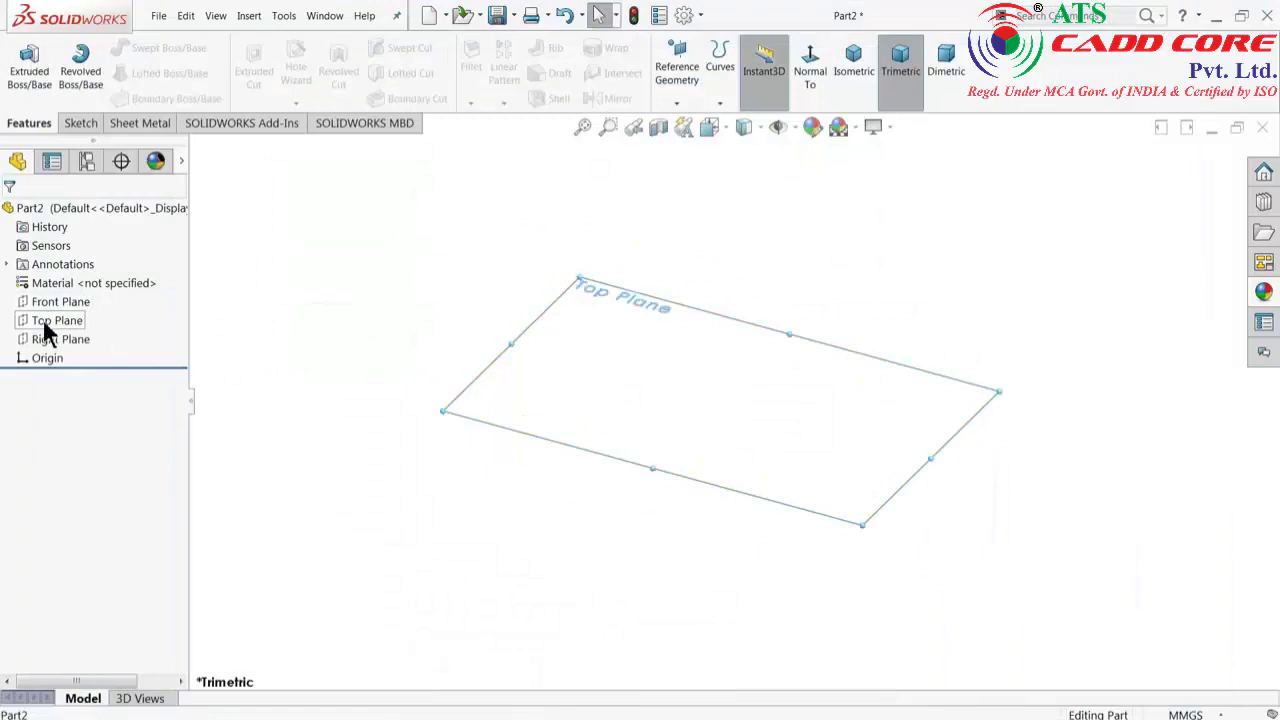
click(51, 303)
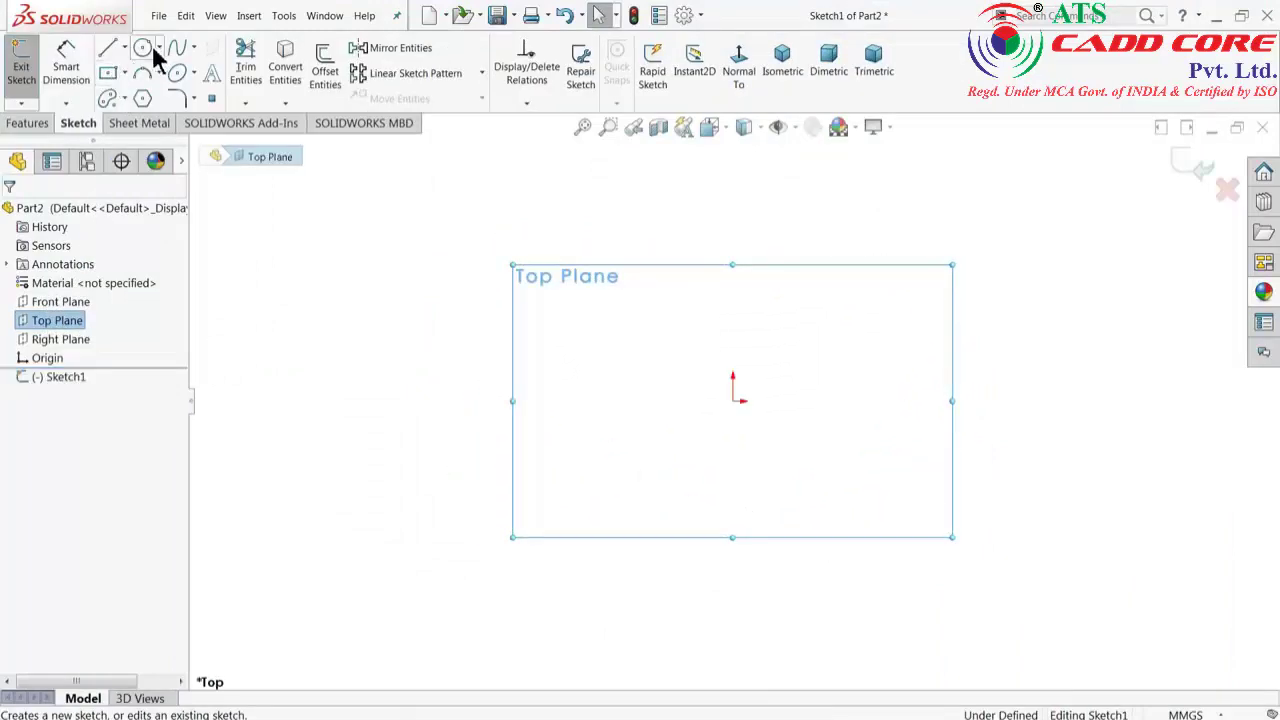
click(143, 50)
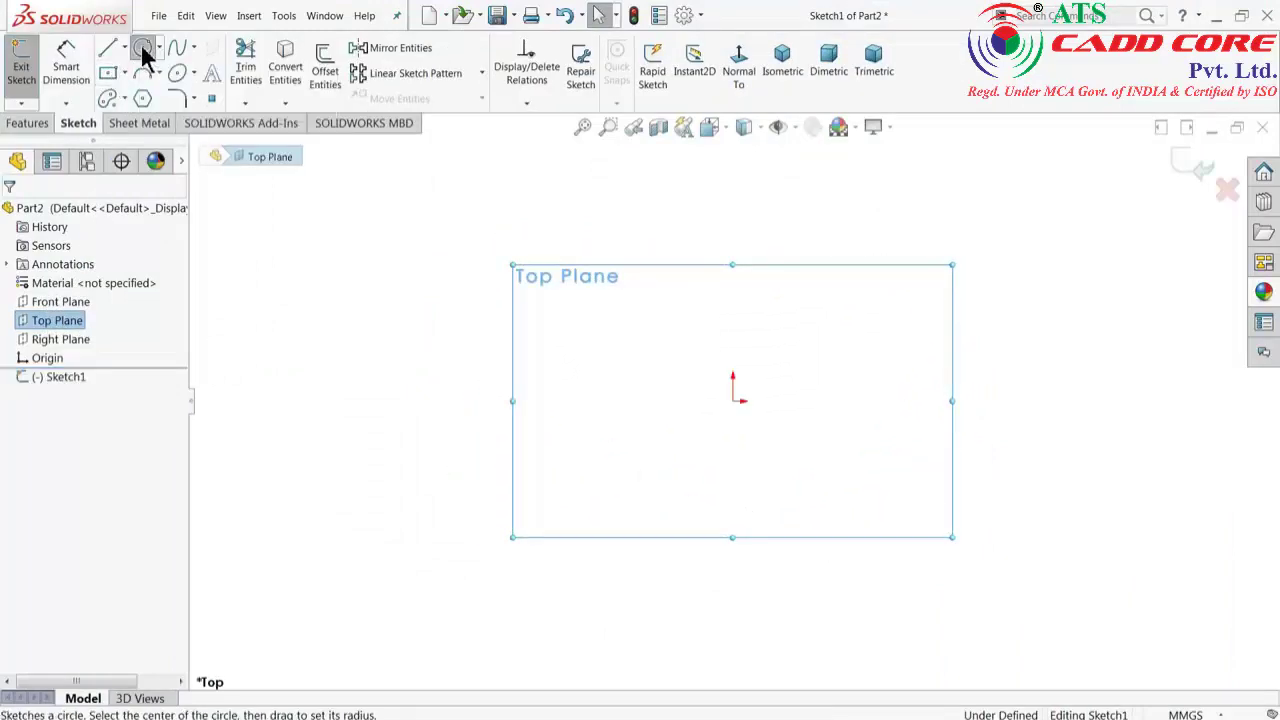
click(733, 401)
click(795, 321)
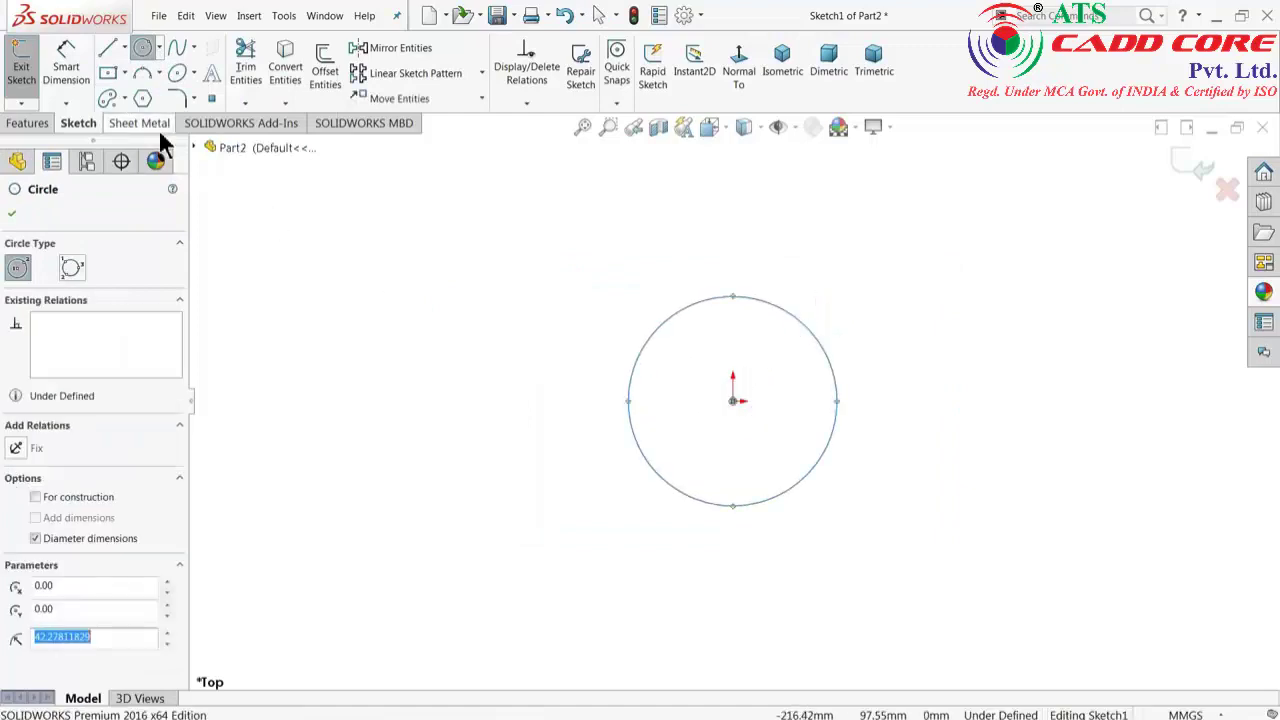
Dimension the circle to a 24 mm diameter and exit the sketch.
click(72, 62)
click(631, 387)
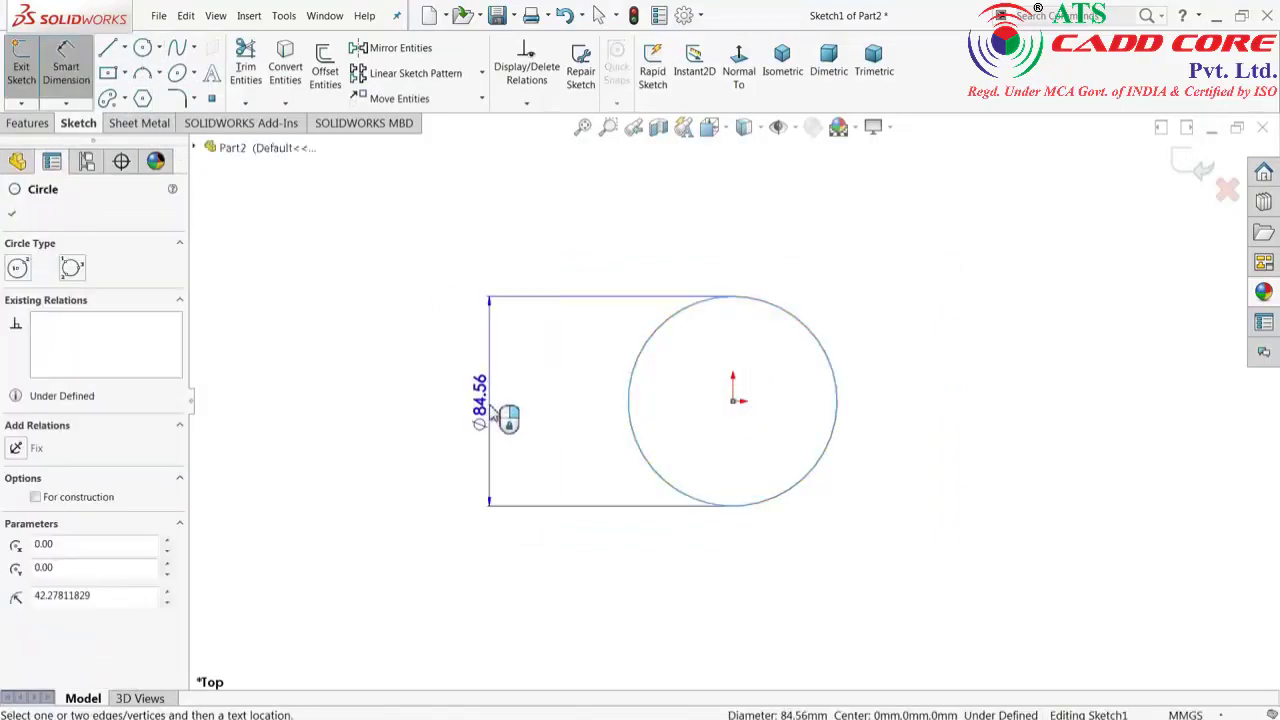
click(500, 414)
text(24)
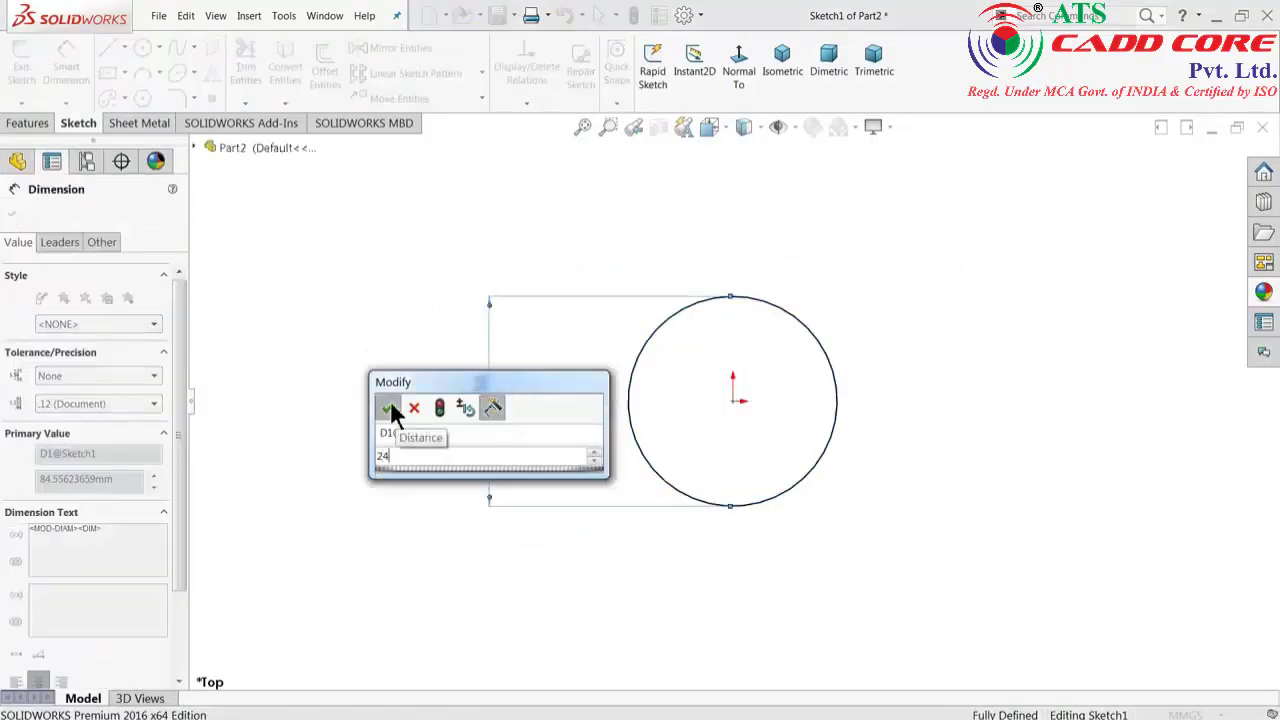
click(390, 402)
click(1190, 170)
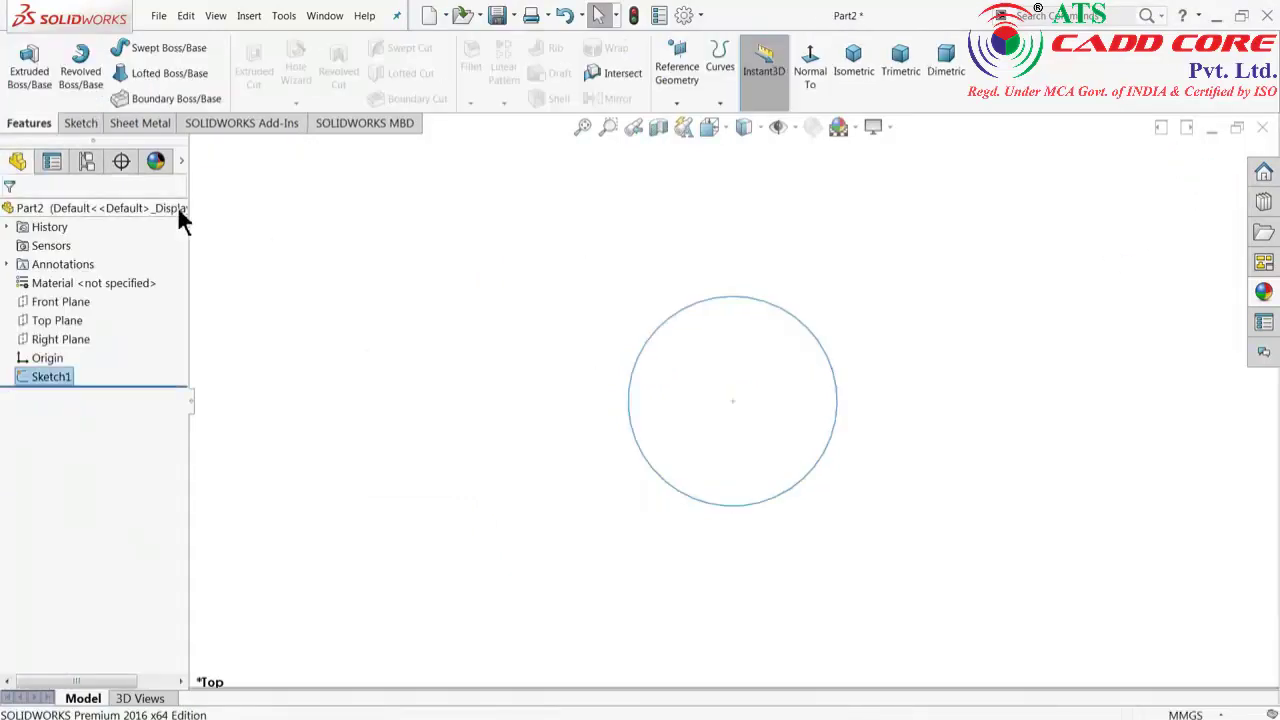
Extrude the Ø24 circle 20 mm in the reversed, downward direction to form the rod head.
click(29, 75)
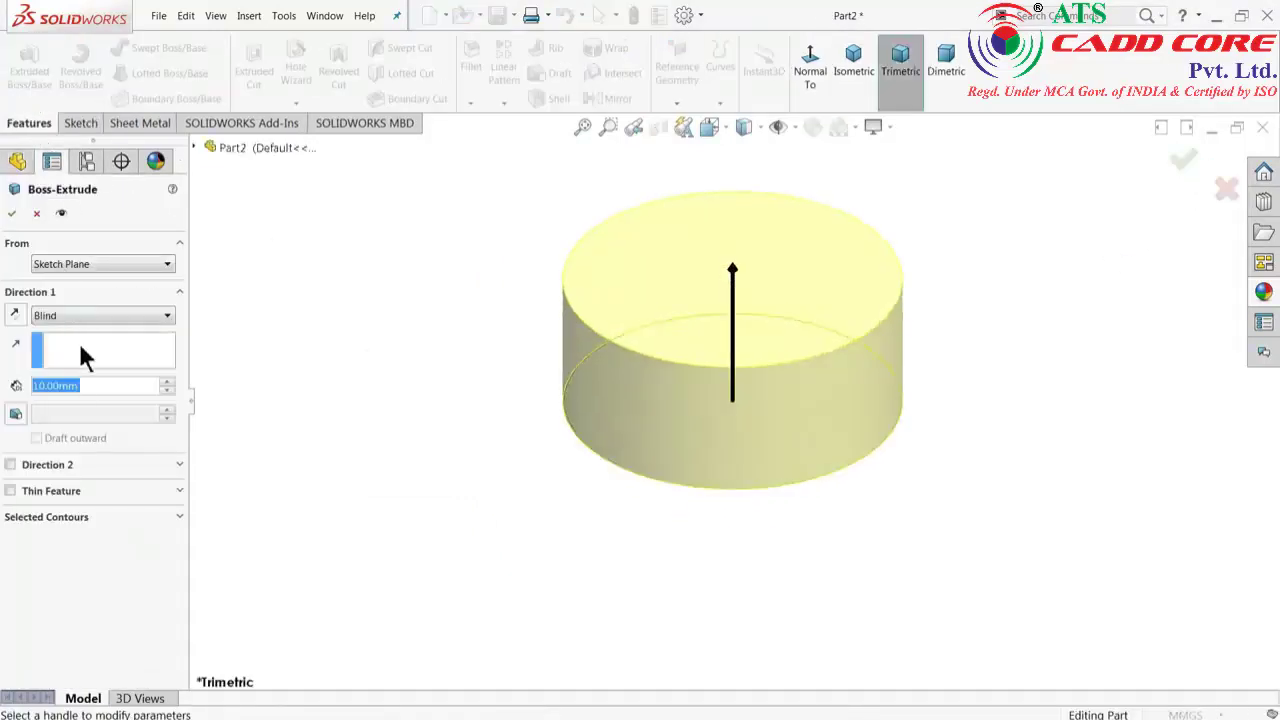
text(20)
key(Return)
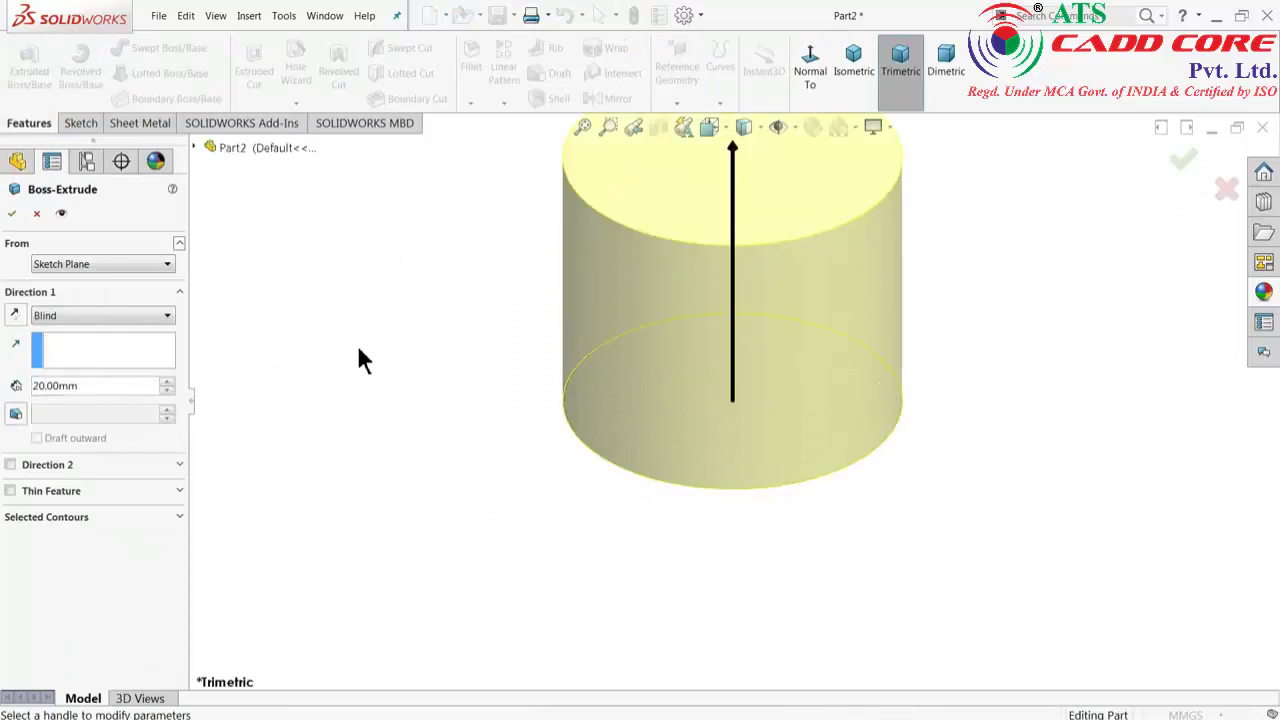
click(15, 316)
scroll(613, 416, up, 3)
scroll(620, 425, up, 2)
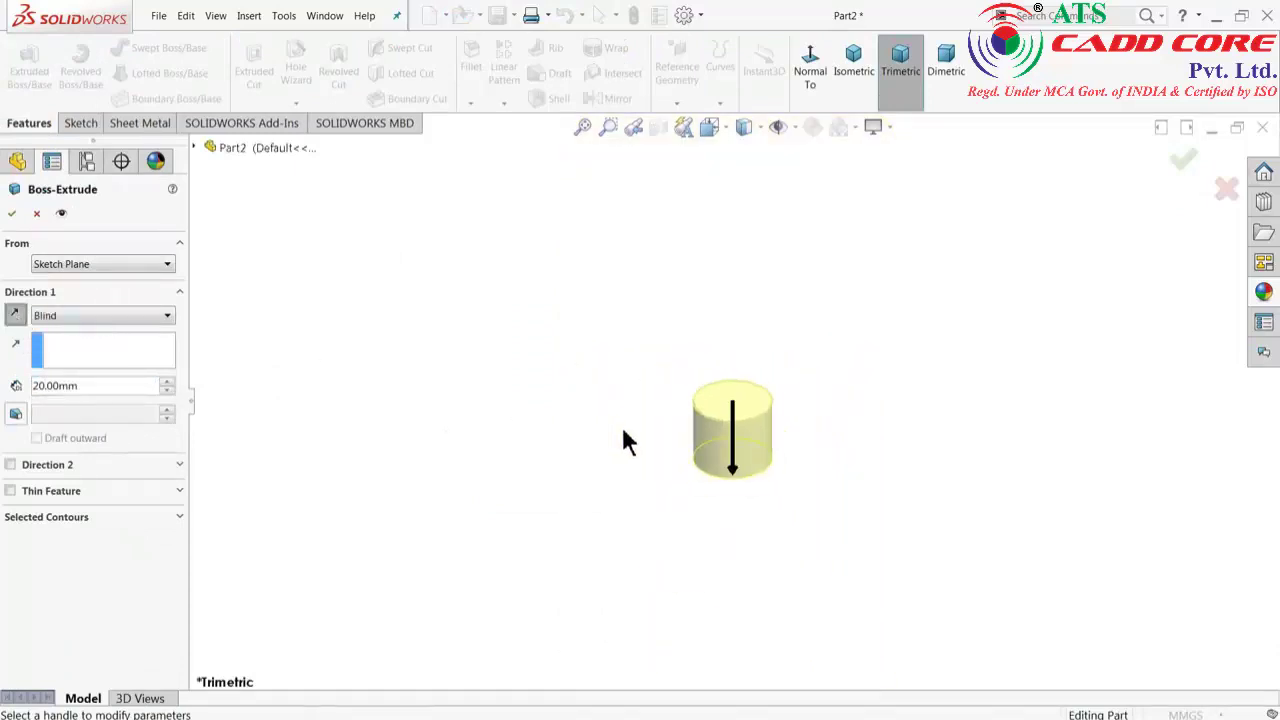
scroll(734, 476, down, 1)
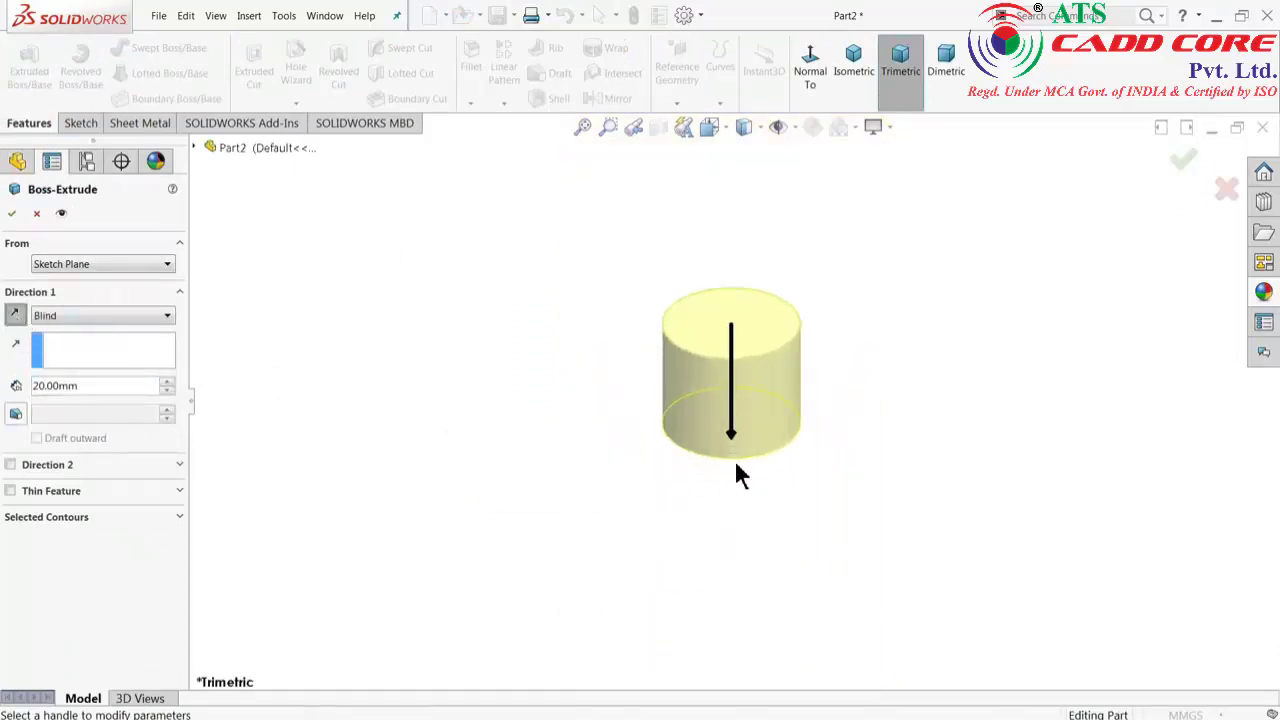
click(12, 216)
middle_drag(569, 485, 571, 241)
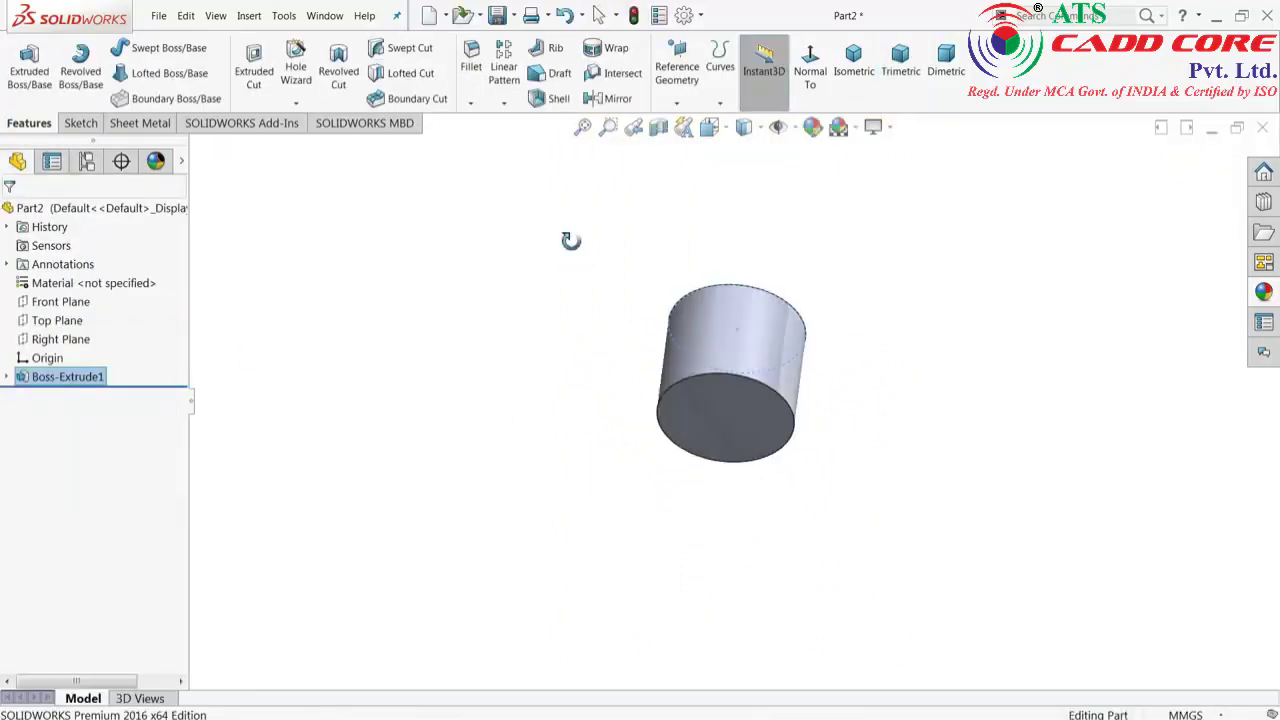
click(698, 412)
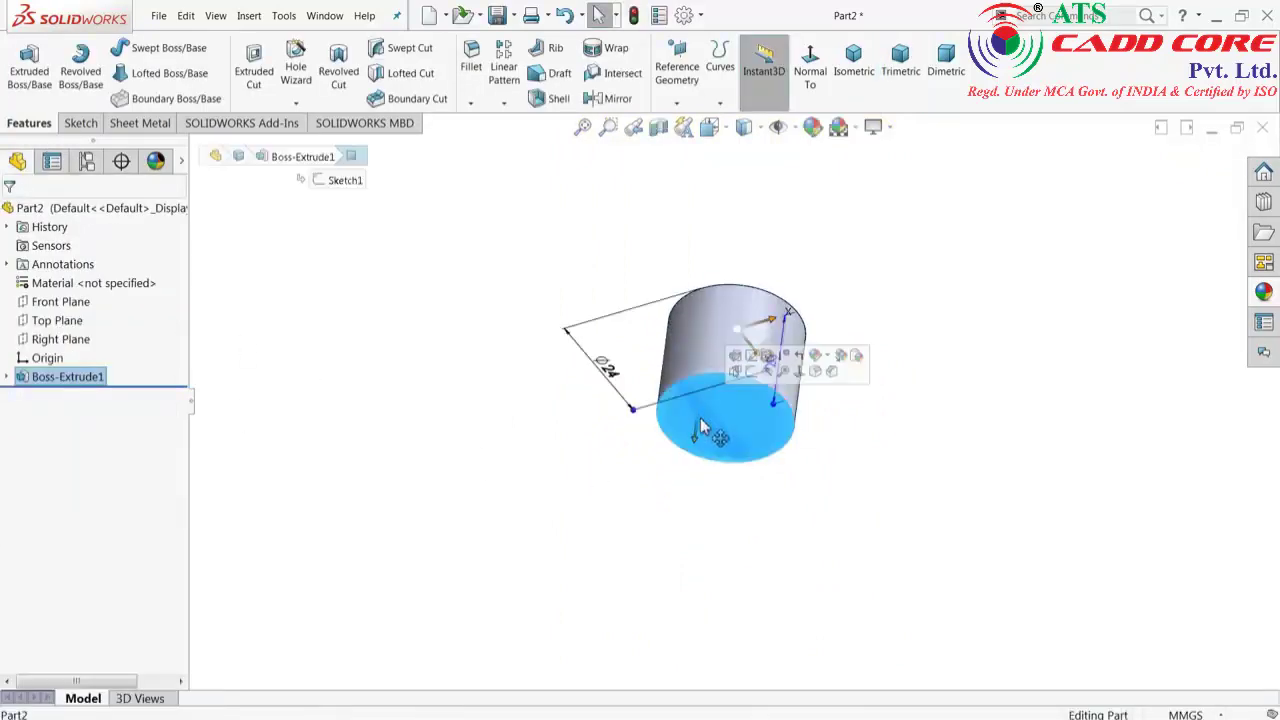
Start a sketch on the head's bottom face and draw a circle at the origin.
click(752, 371)
scroll(751, 475, down, 3)
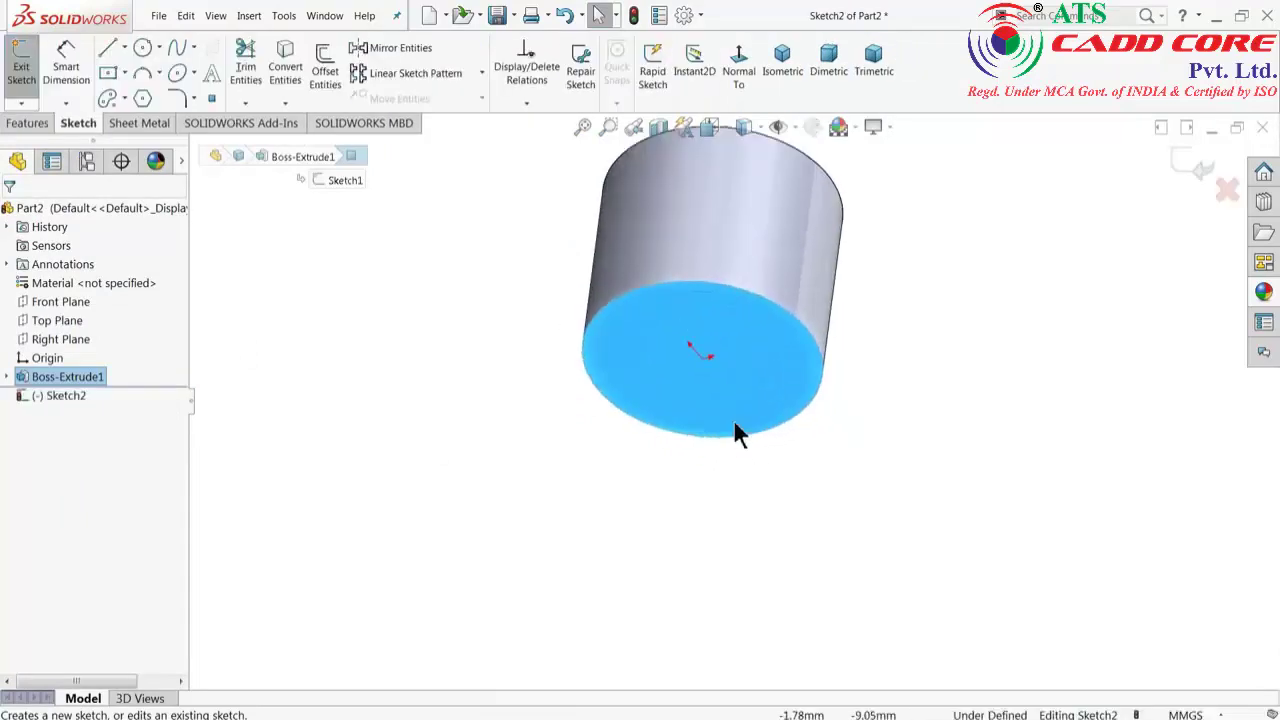
scroll(734, 425, down, 2)
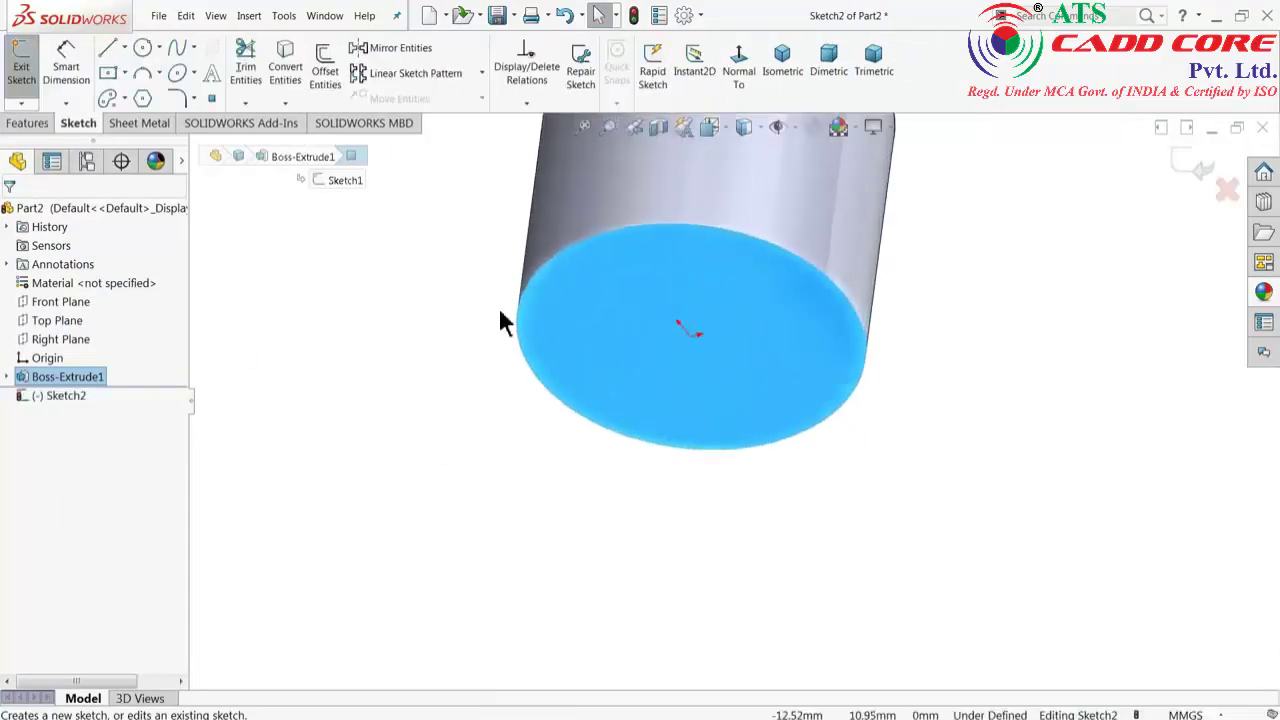
click(142, 49)
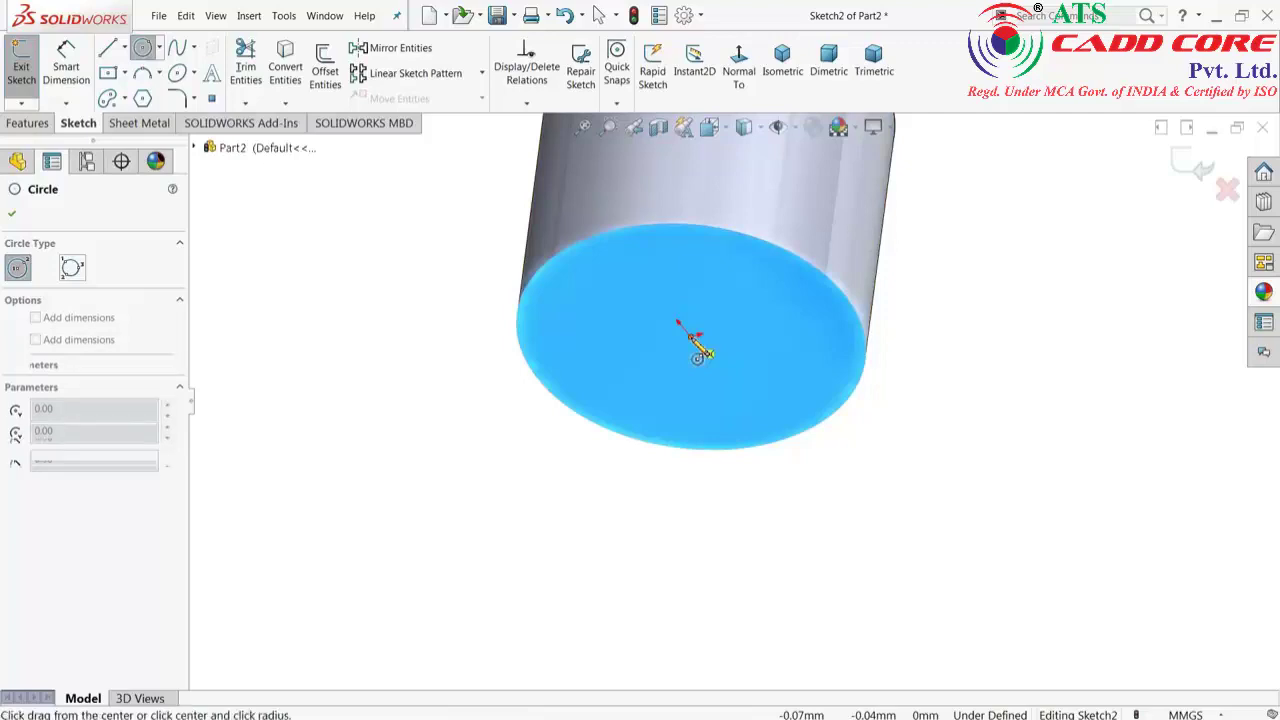
click(690, 336)
click(798, 332)
mouse_move(758, 445)
middle_down()
mouse_move(537, 451)
mouse_move(537, 371)
mouse_move(520, 383)
mouse_move(408, 330)
middle_up()
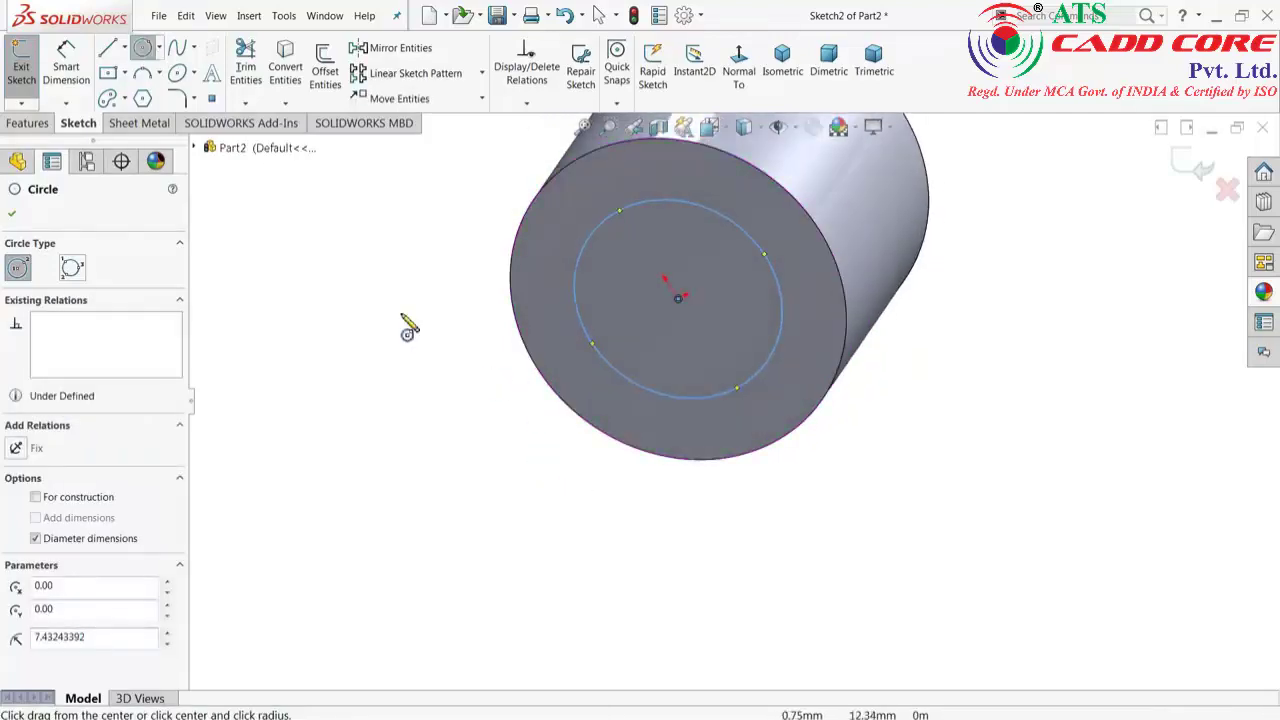
Dimension the small circle to a 12 mm diameter.
click(66, 62)
click(575, 290)
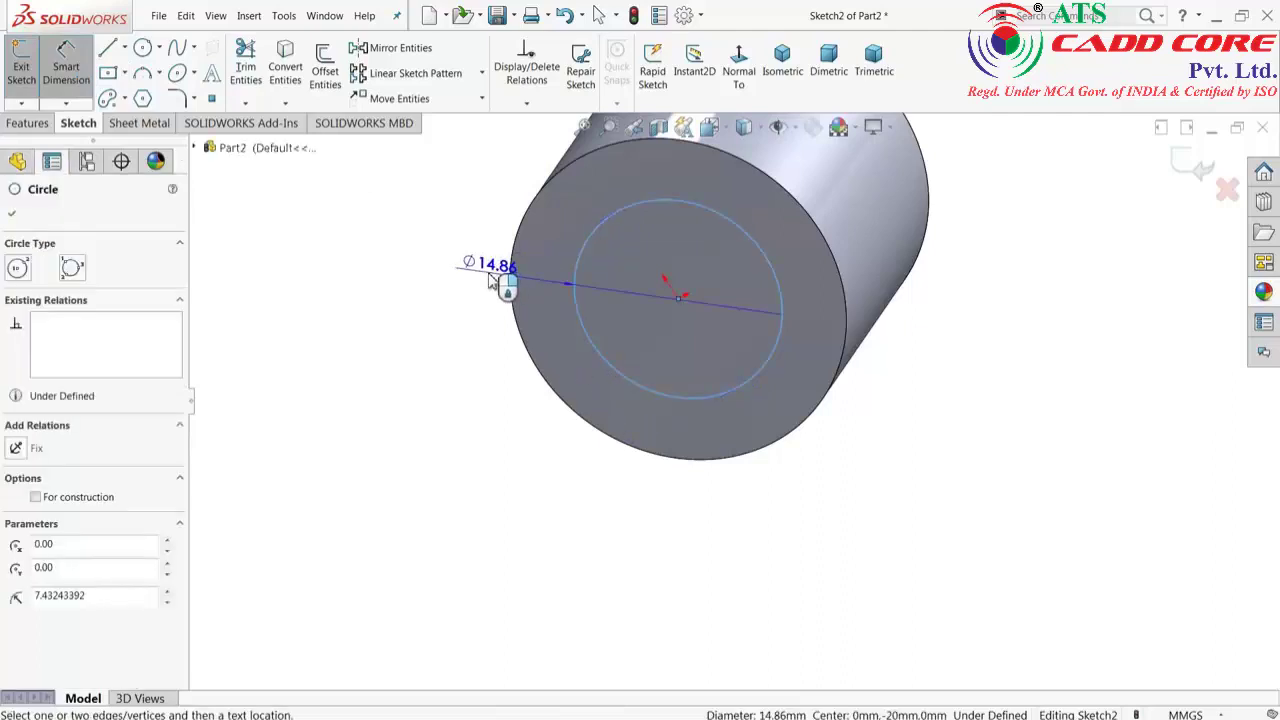
click(450, 272)
text(2)
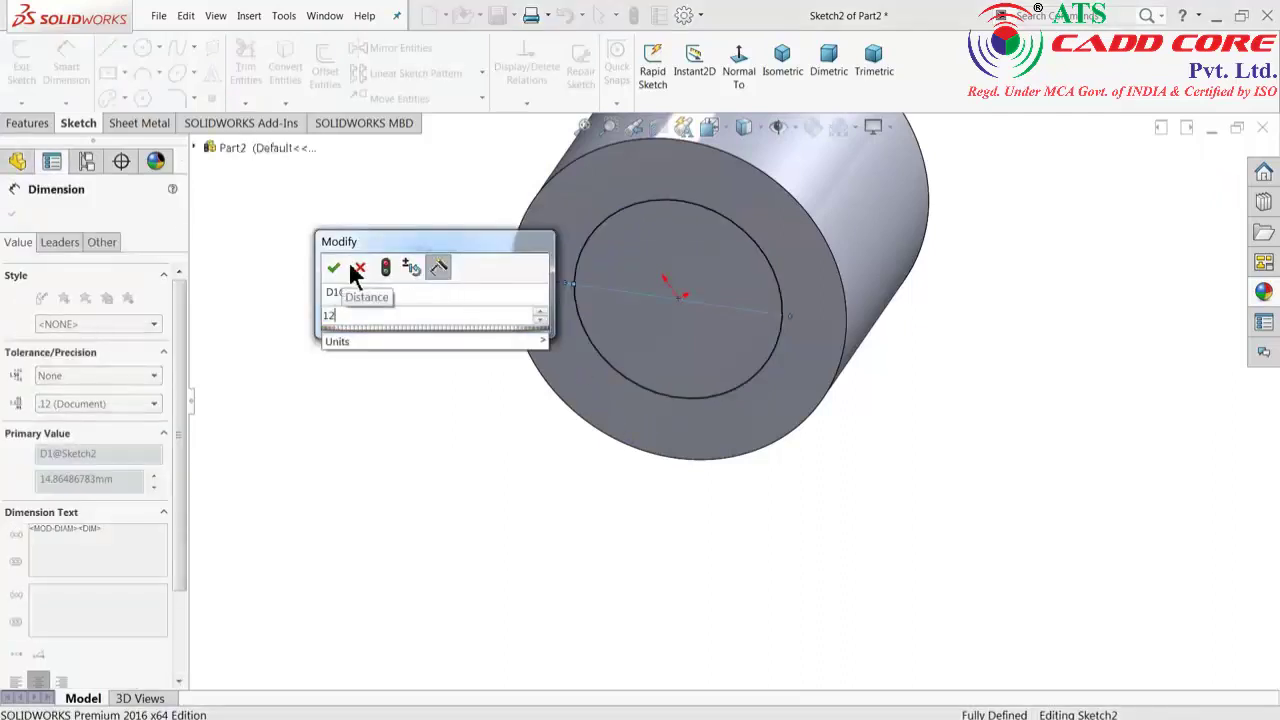
click(333, 267)
click(27, 122)
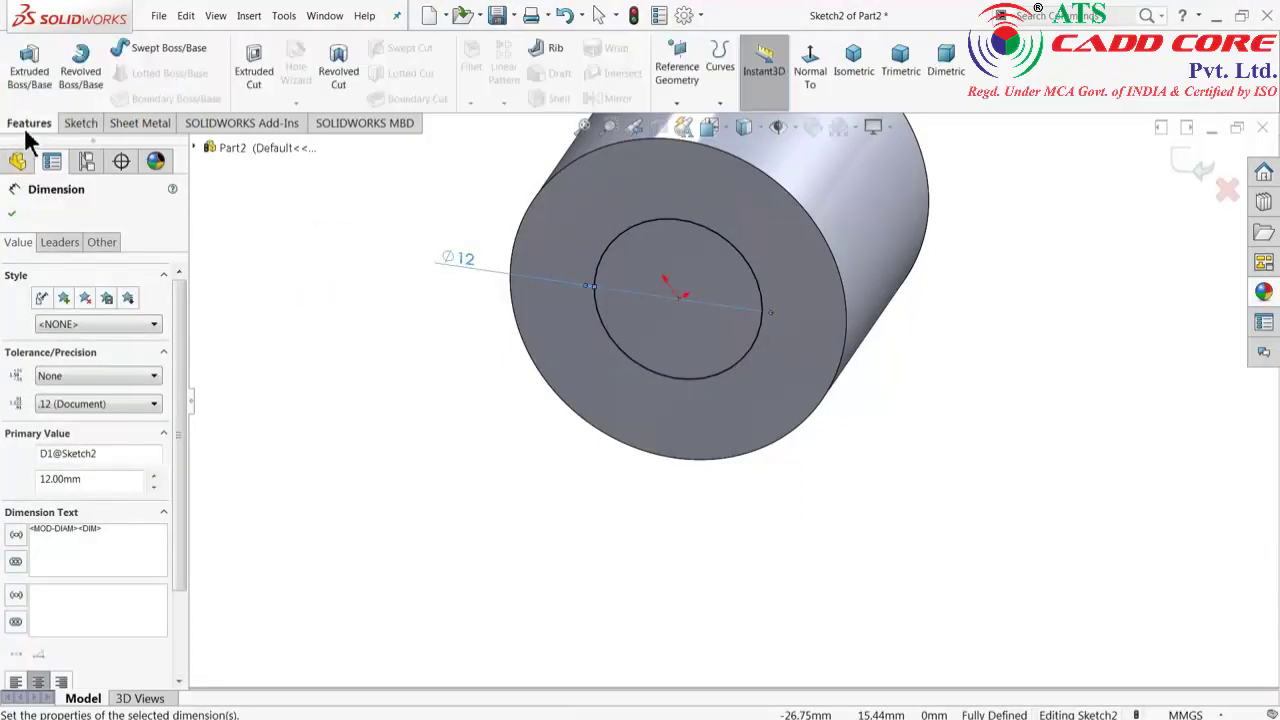
Extrude the Ø12 circle 80 mm into a shaft merged with the head, then orbit to view it.
click(29, 68)
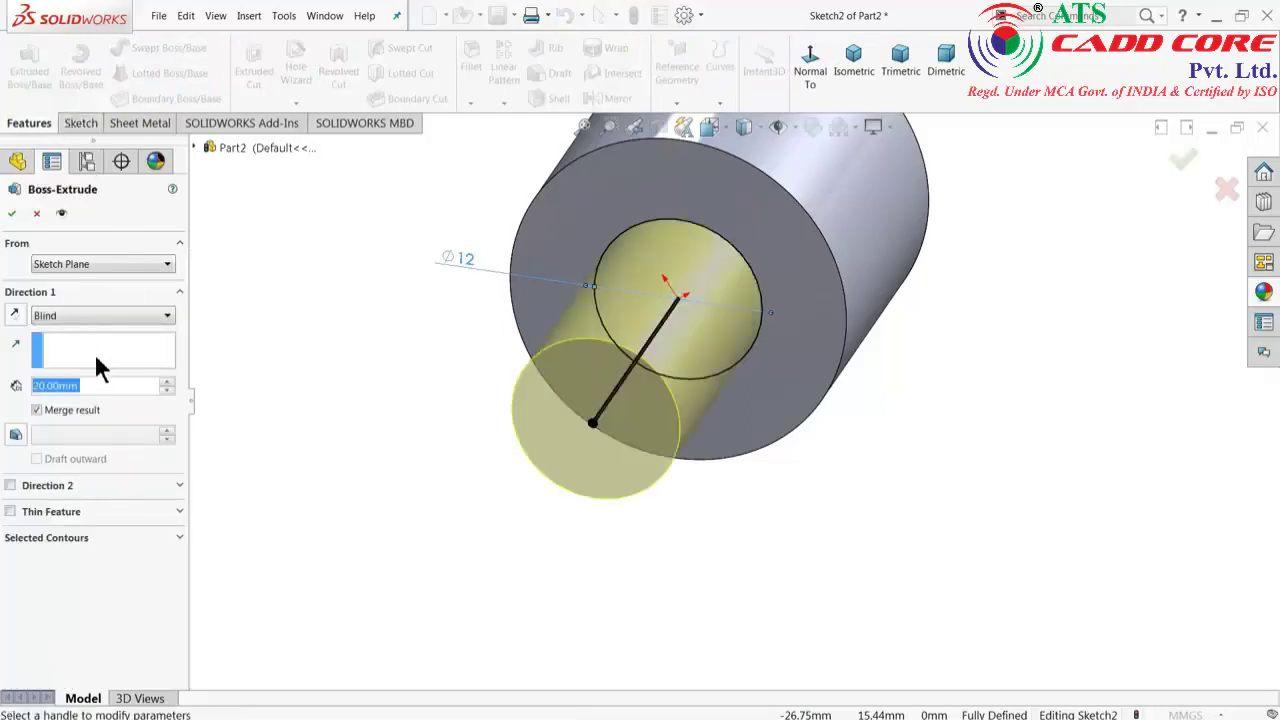
text(80)
text(f)
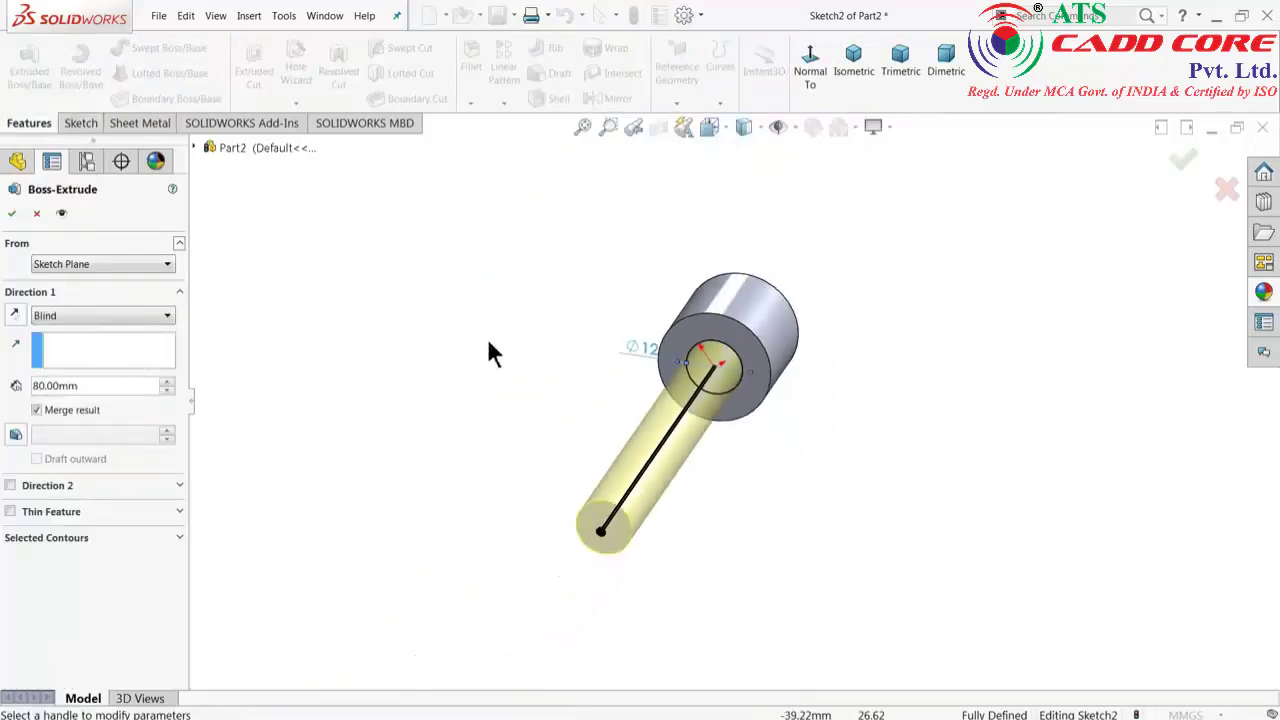
mouse_move(490, 352)
middle_down()
mouse_move(466, 451)
mouse_move(462, 432)
middle_up()
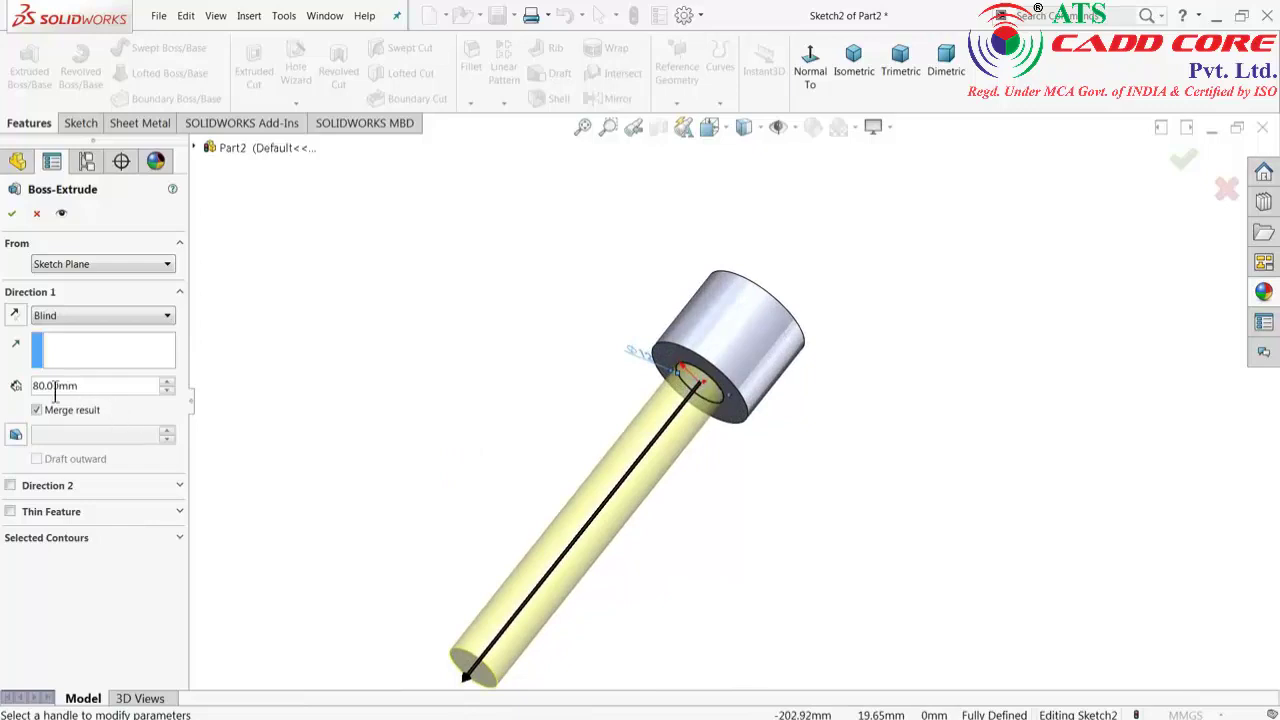
click(12, 213)
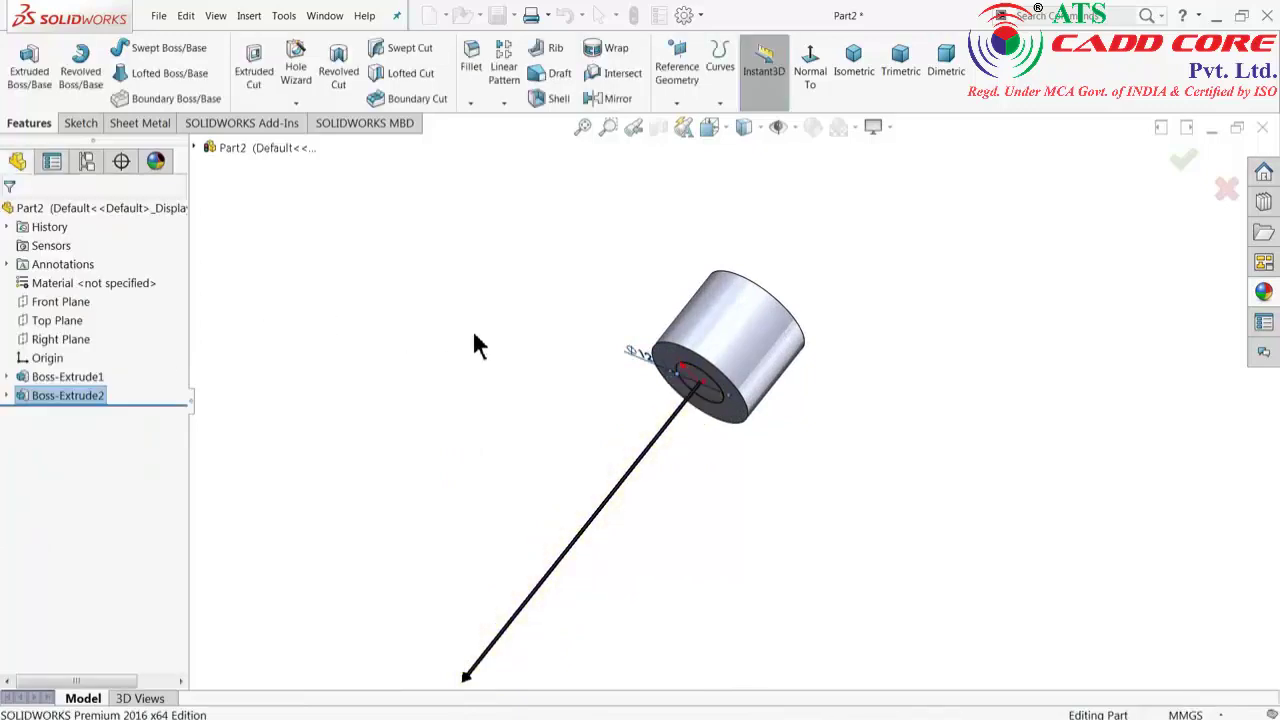
mouse_move(511, 318)
middle_down()
mouse_move(529, 354)
mouse_move(720, 520)
mouse_move(686, 371)
mouse_move(608, 392)
middle_up()
scroll(735, 286, down, 3)
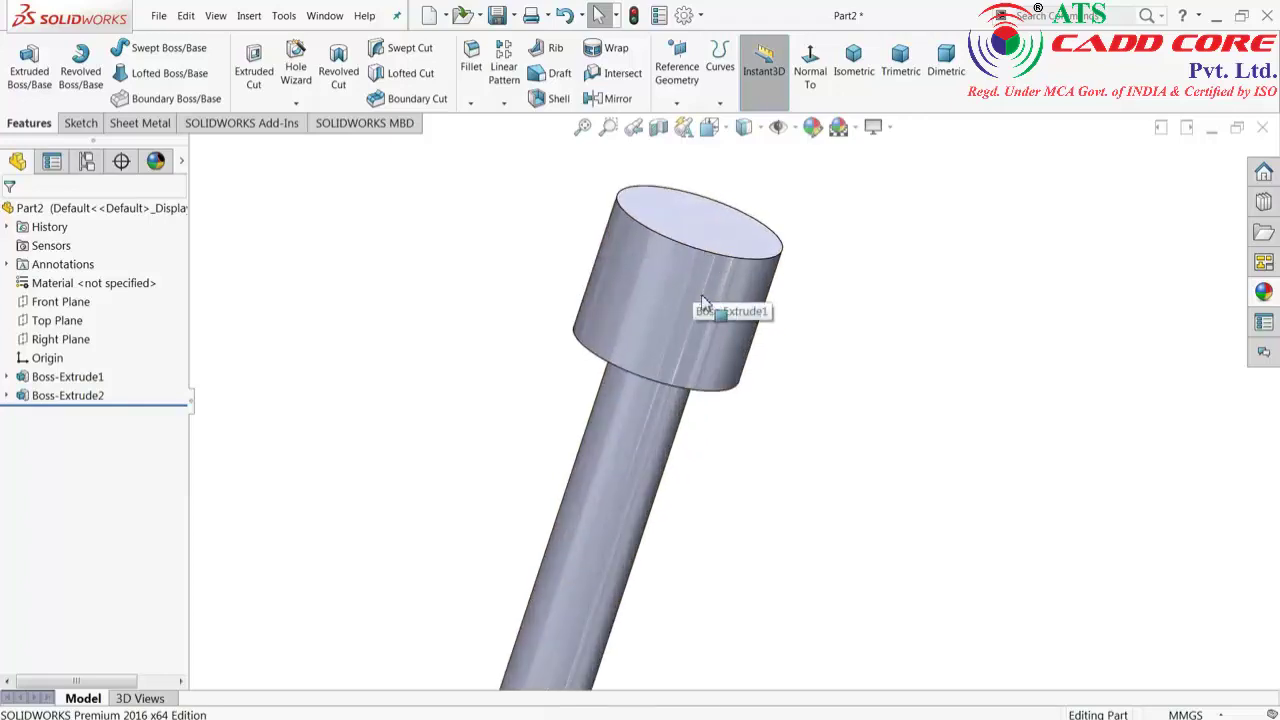
Start a Front Plane sketch and draw a circle below the origin, viewed head-on.
click(67, 303)
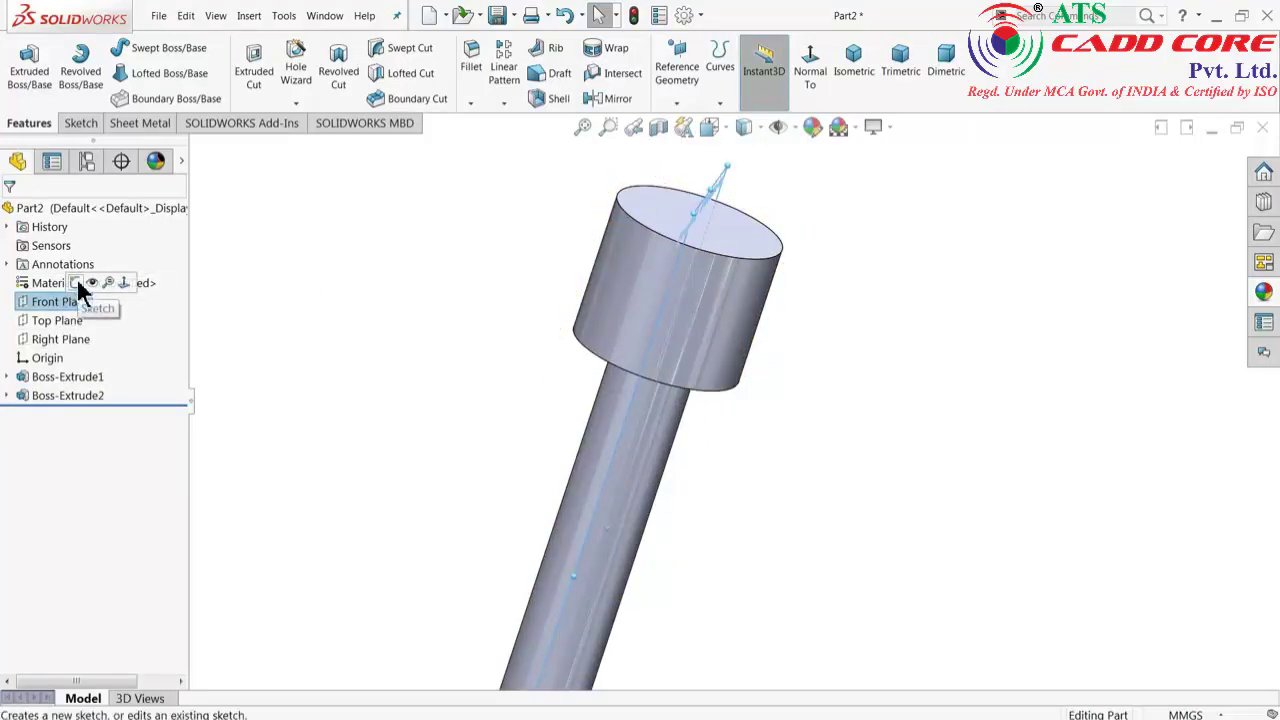
click(76, 283)
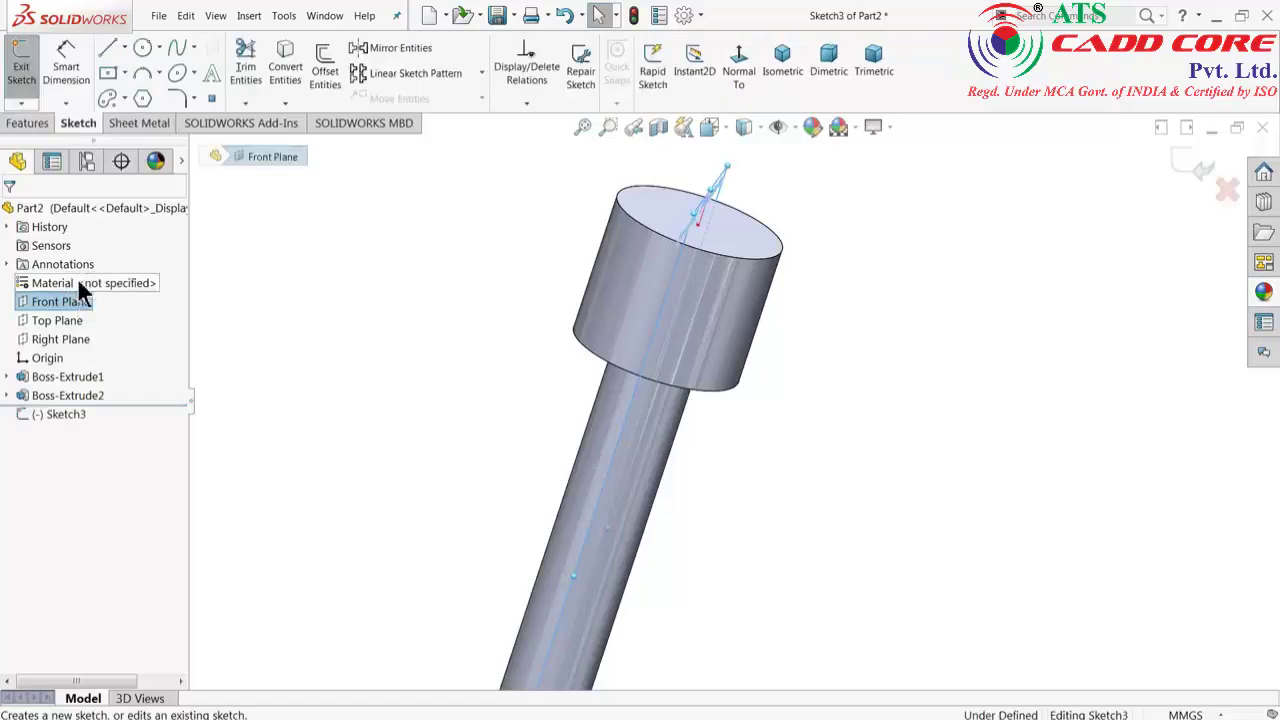
click(735, 72)
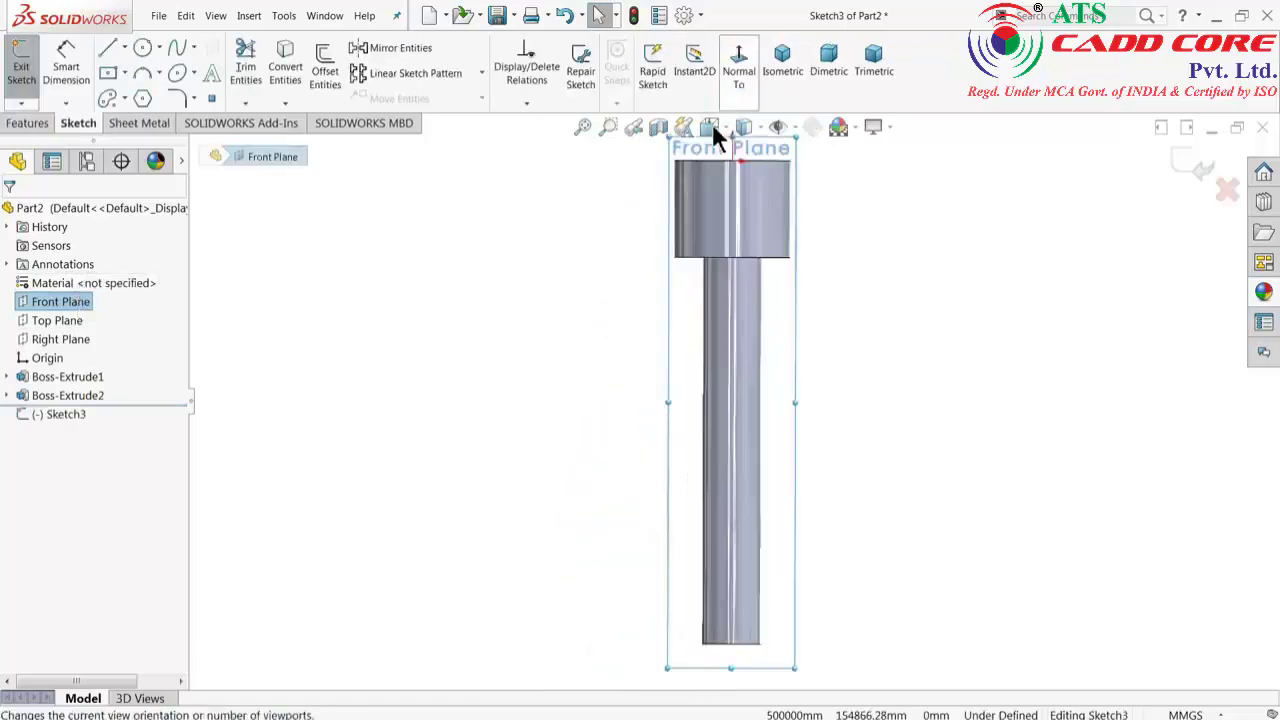
click(142, 47)
scroll(661, 228, down, 2)
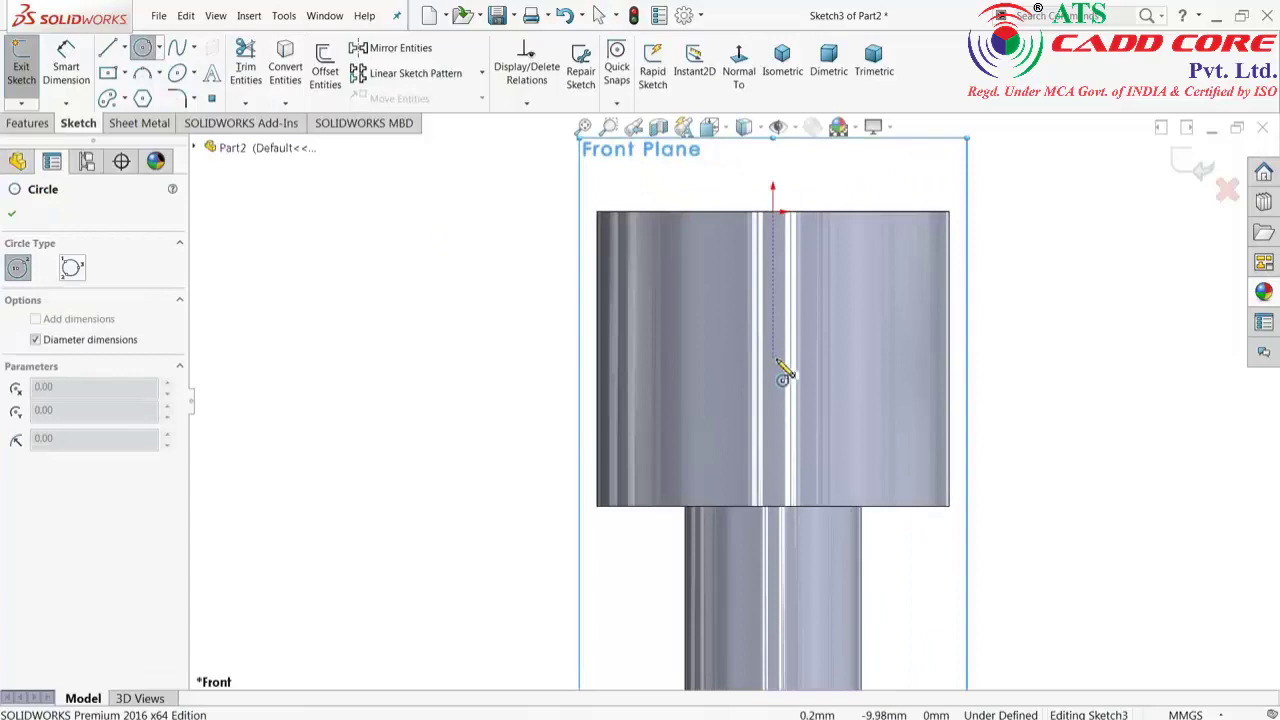
click(773, 358)
click(845, 358)
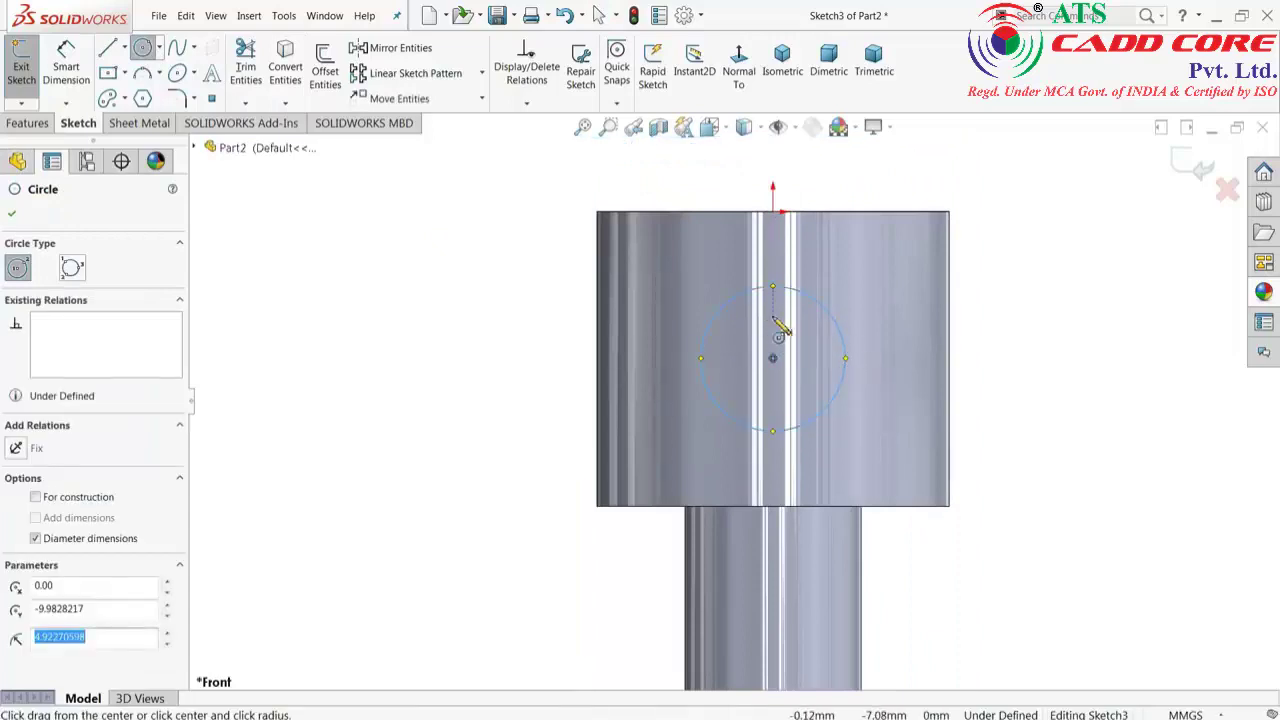
Dimension the circle Ø5 and its centre 10 mm below the top edge.
click(68, 70)
click(703, 363)
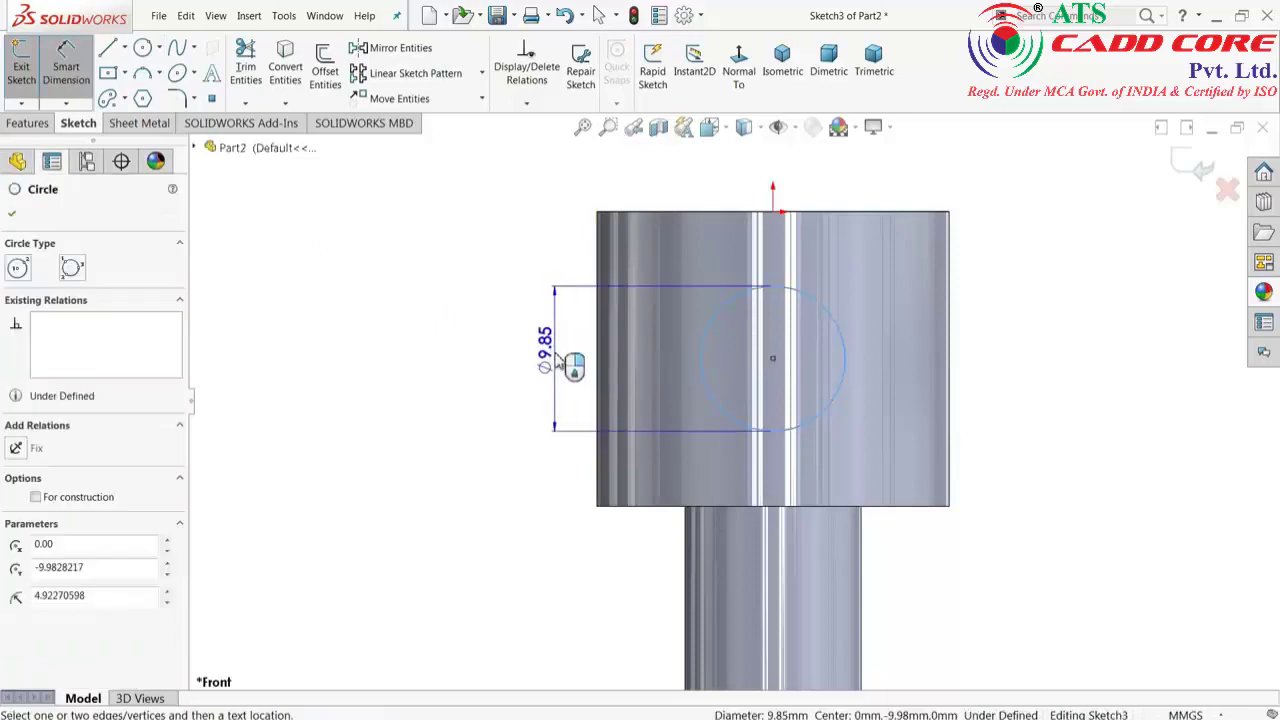
click(557, 360)
text(5)
key(Return)
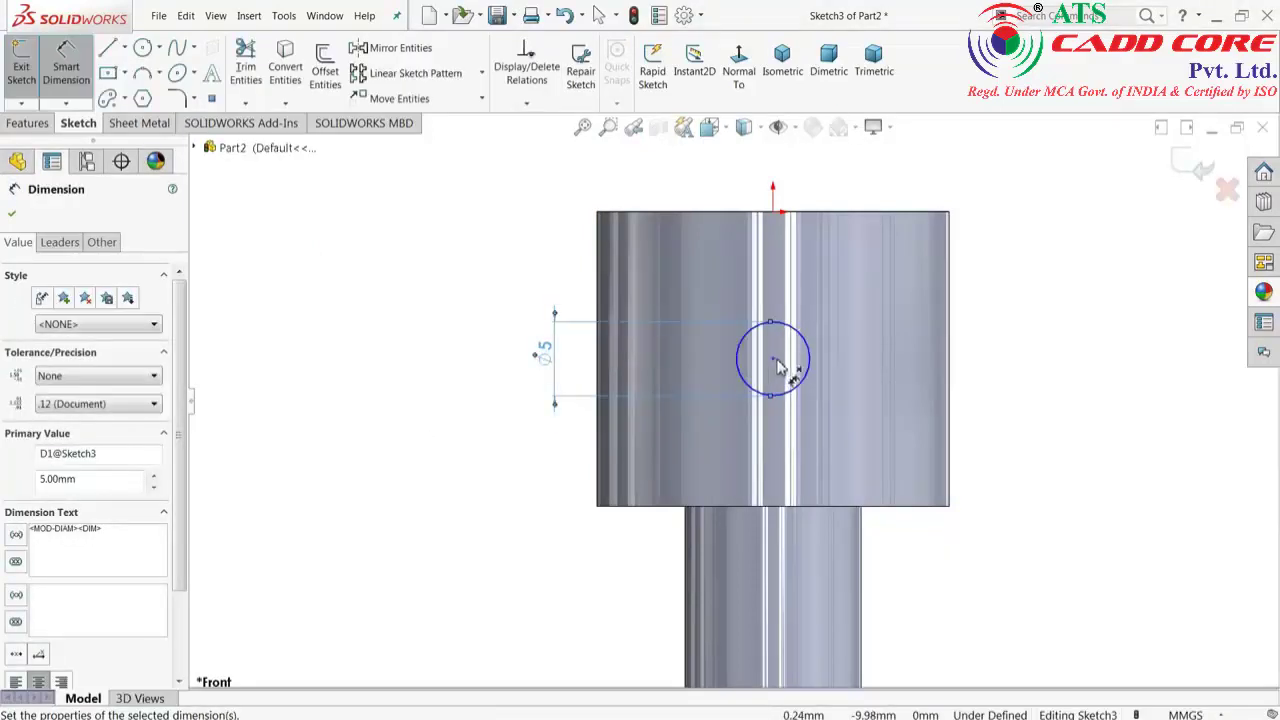
click(773, 360)
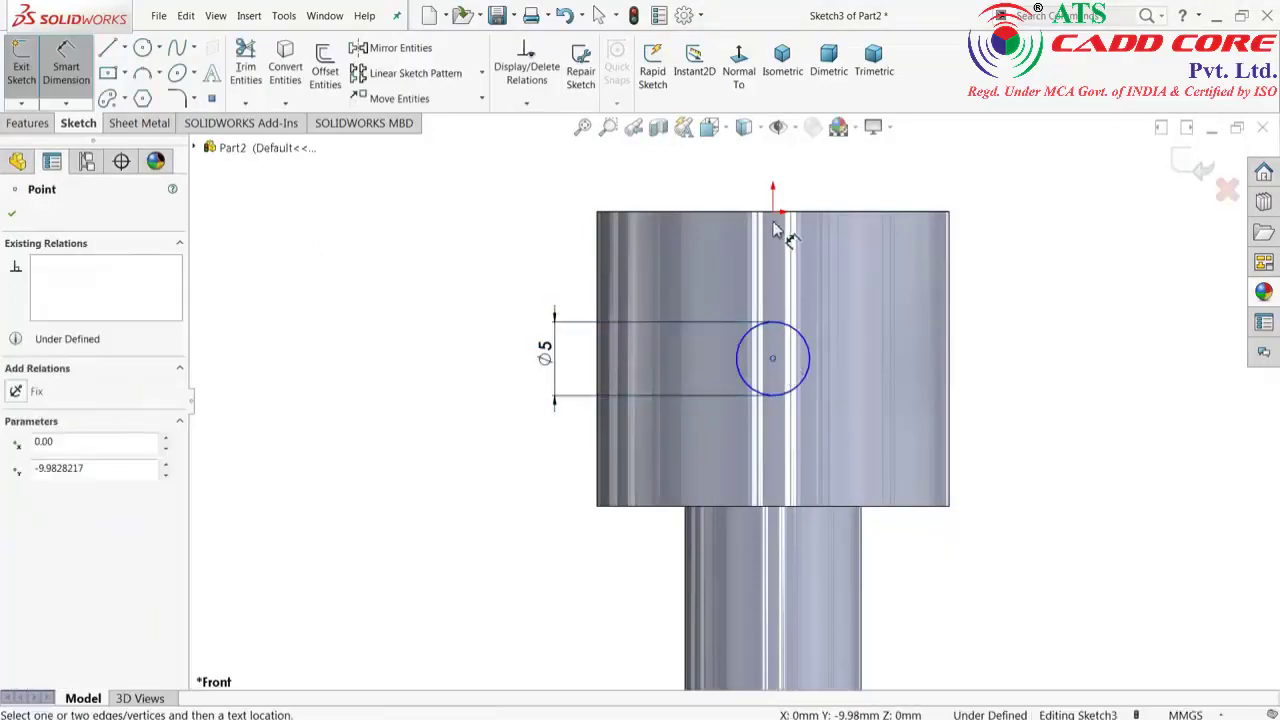
click(774, 213)
click(402, 265)
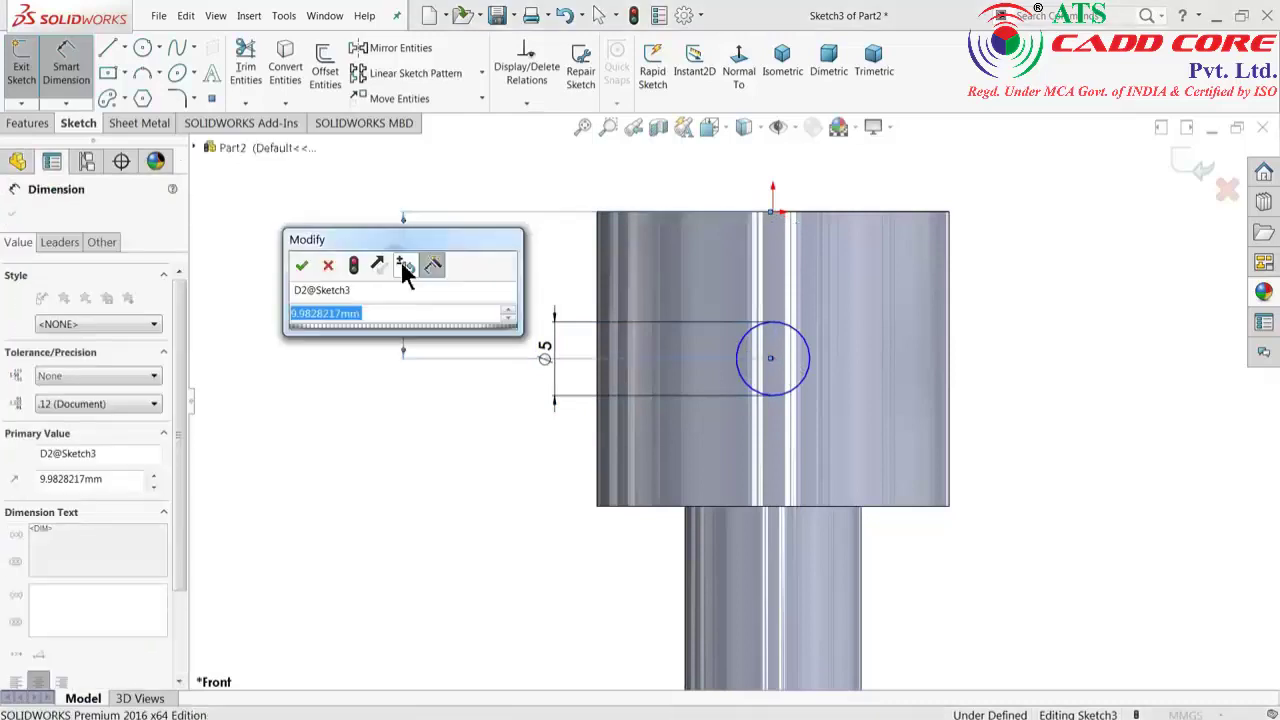
text(10)
key(Return)
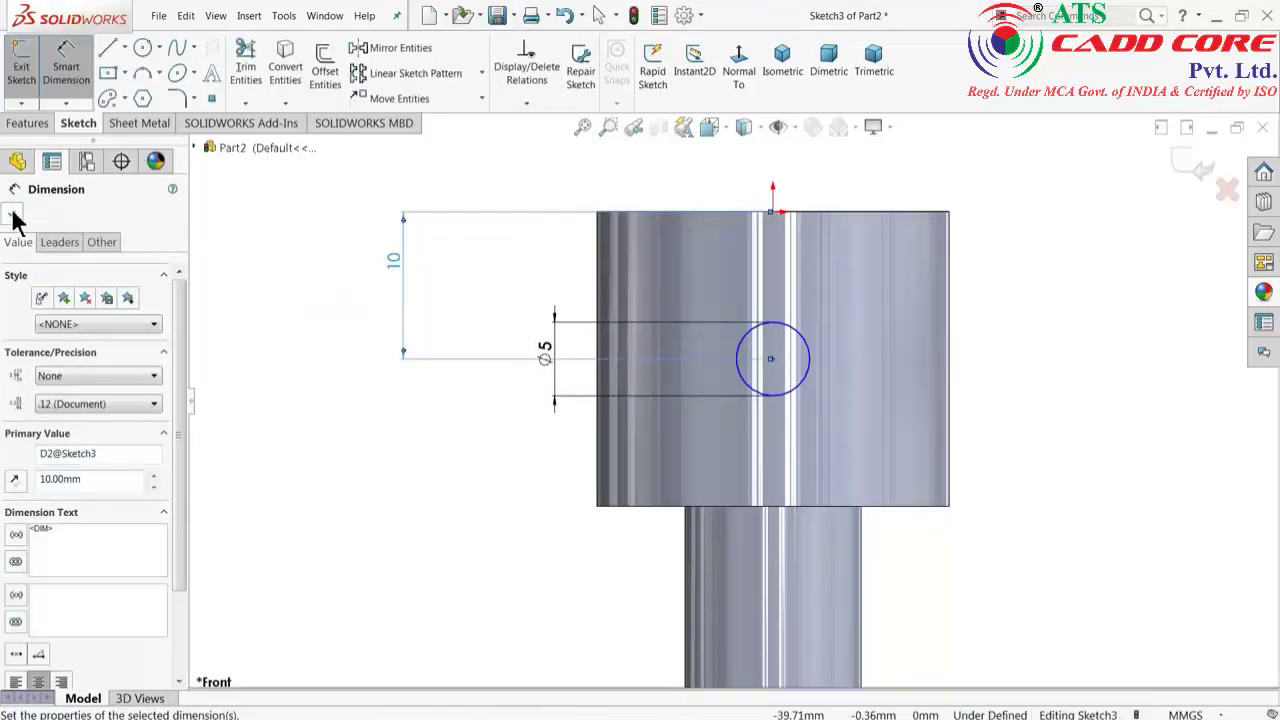
click(14, 216)
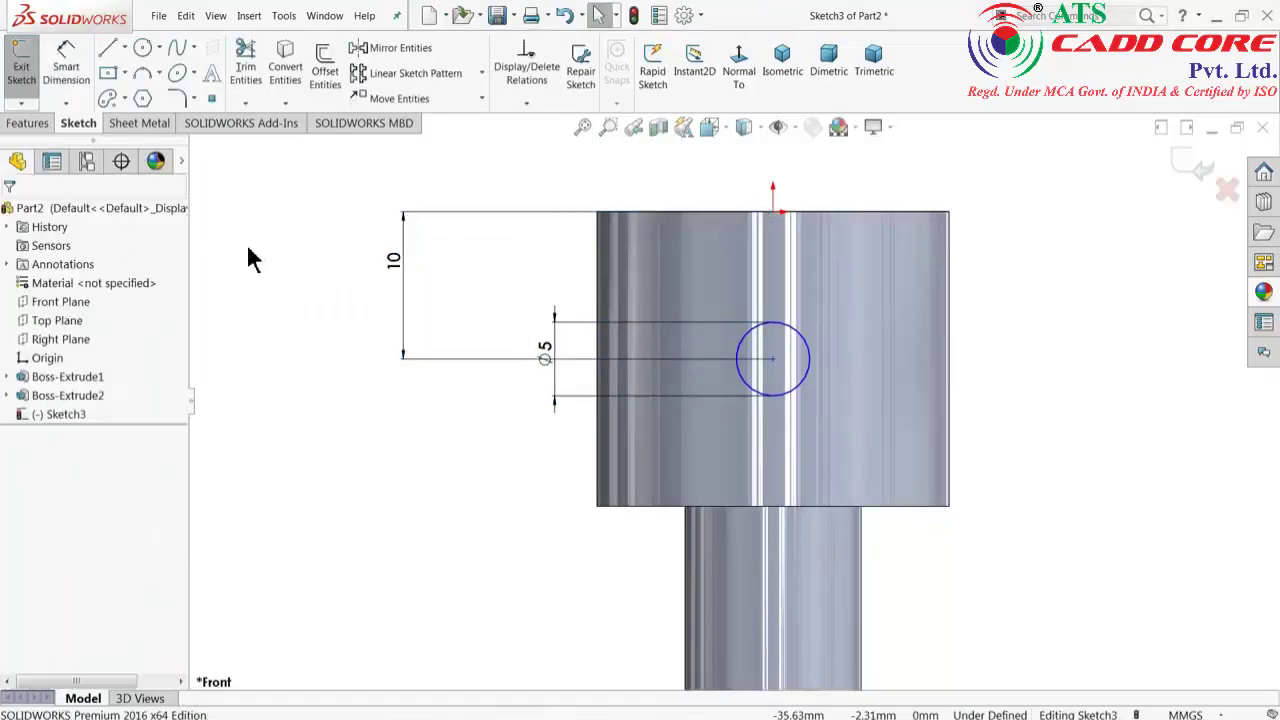
Make the circle centre vertical with the origin, exit the sketch, and switch to Isometric view.
click(772, 360)
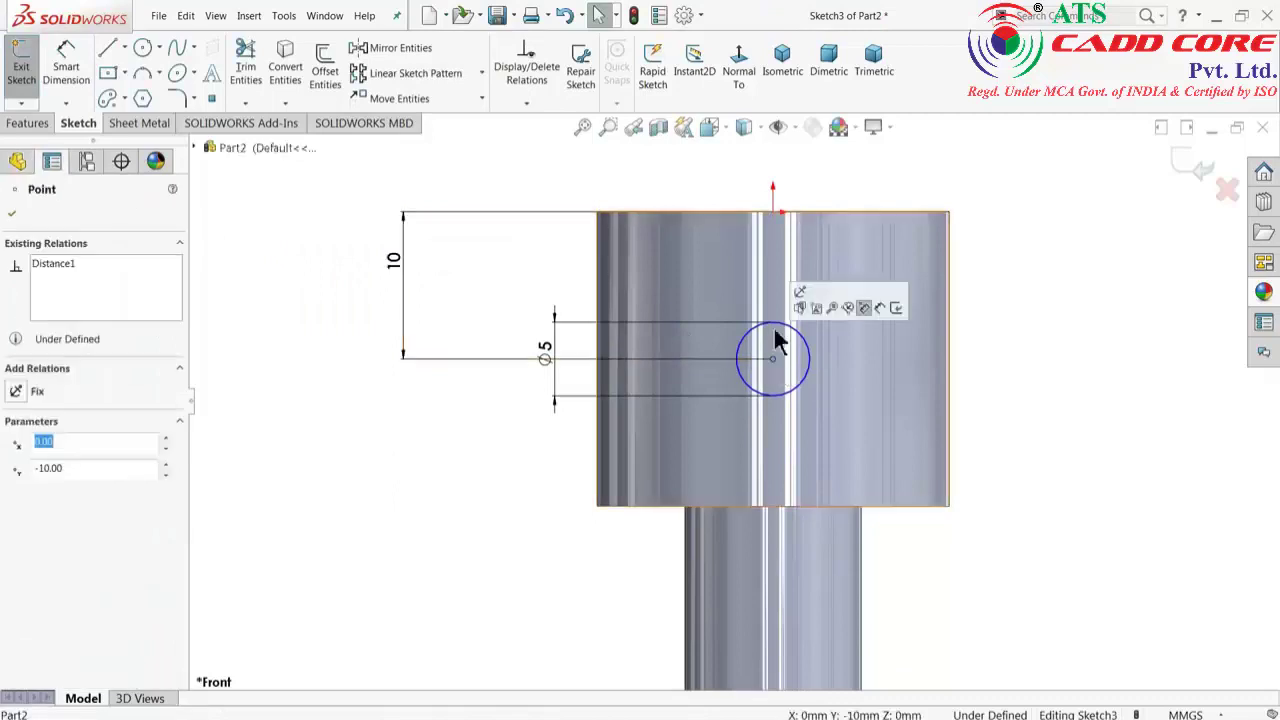
ctrl+click(778, 219)
click(828, 164)
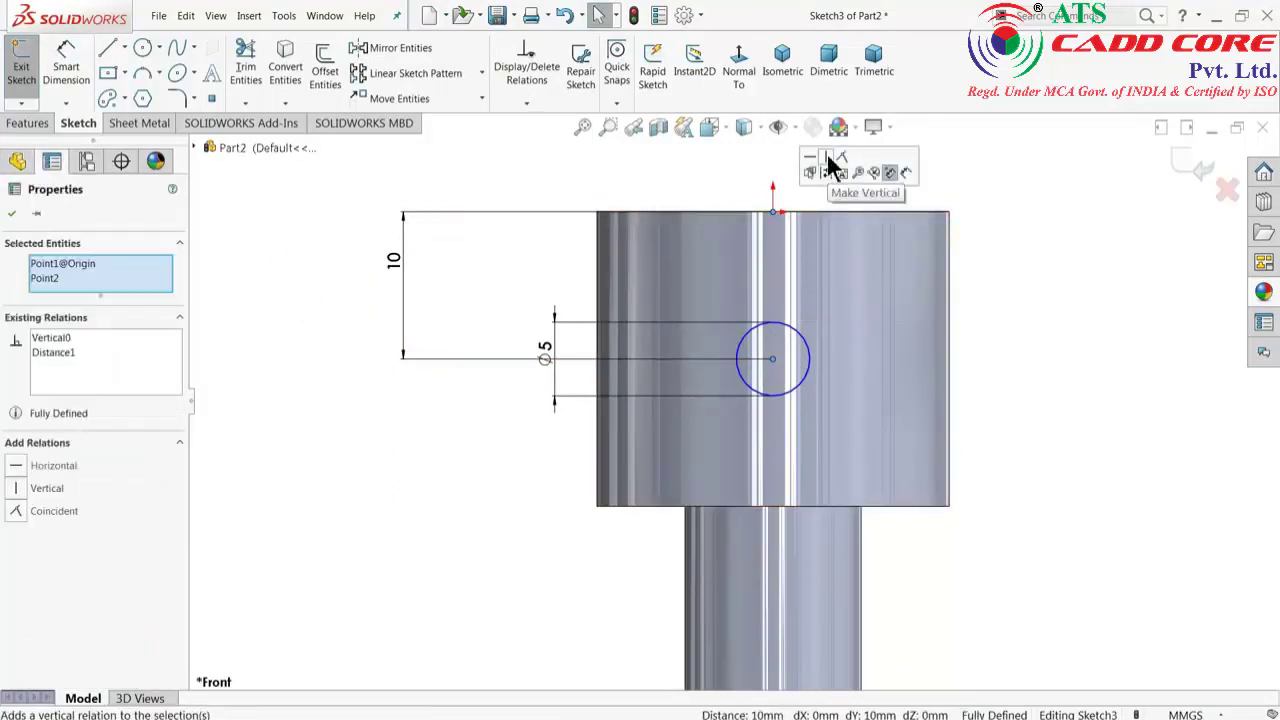
click(573, 184)
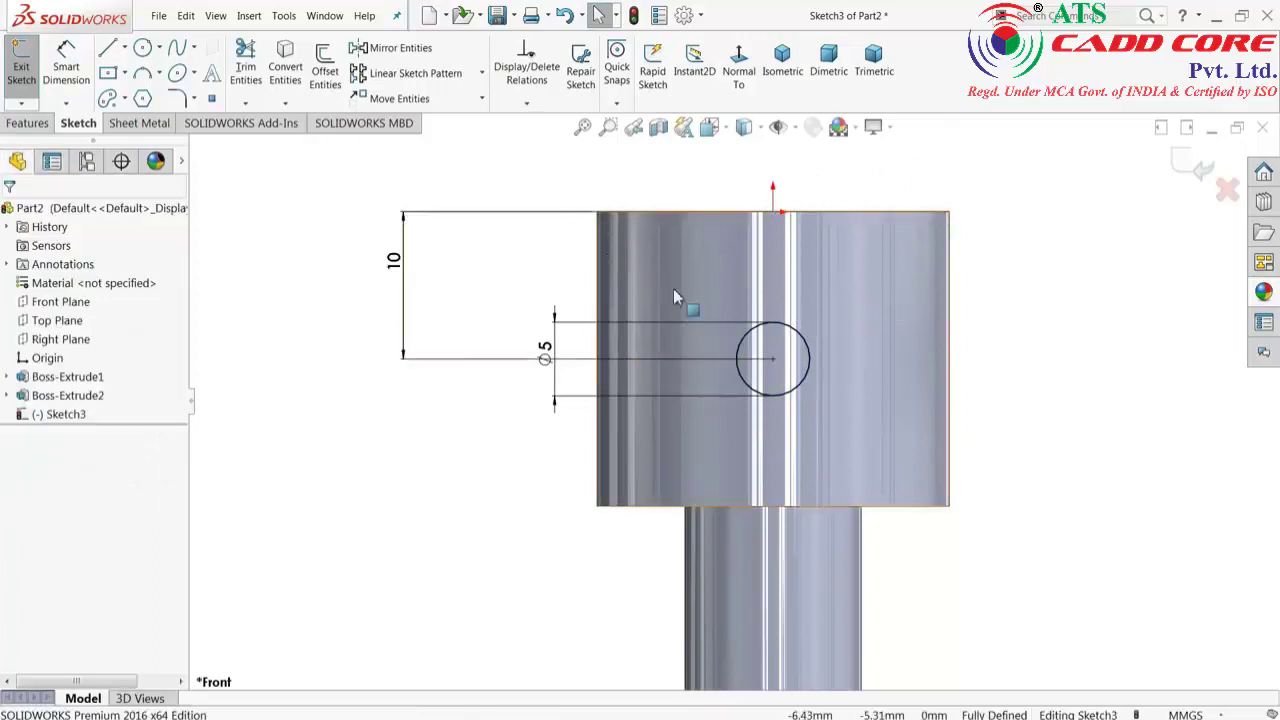
click(1190, 168)
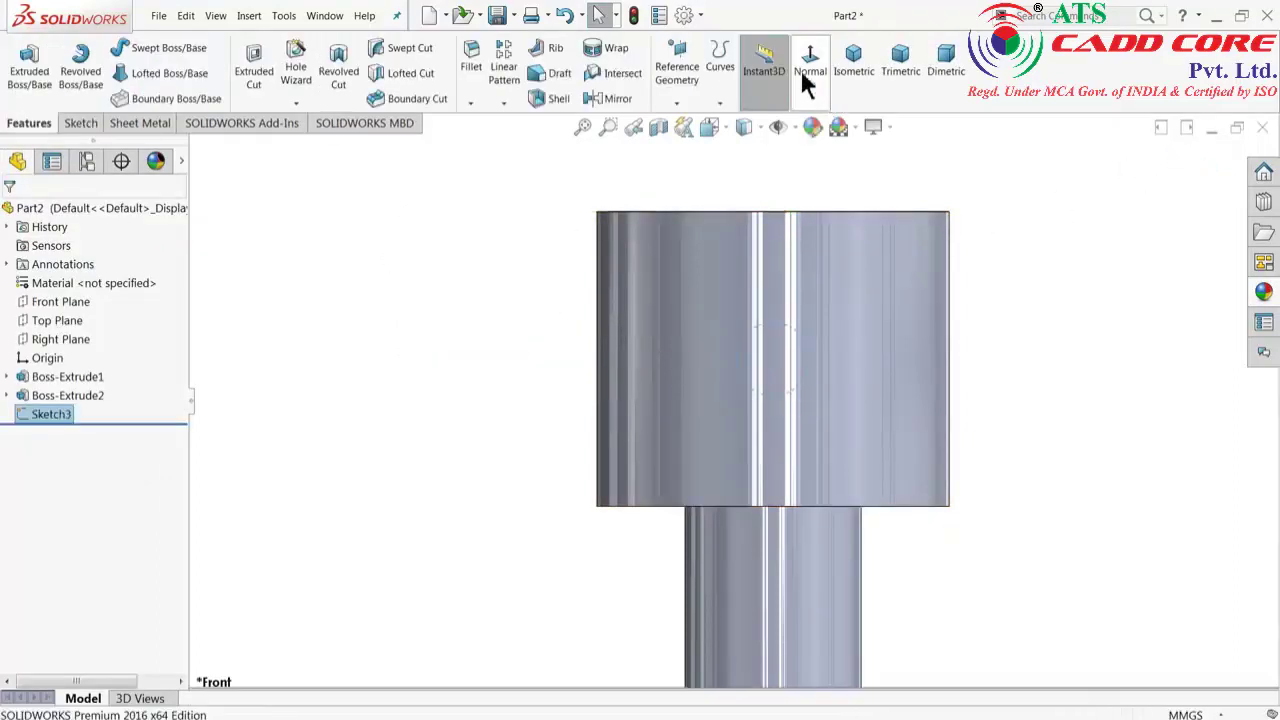
click(860, 72)
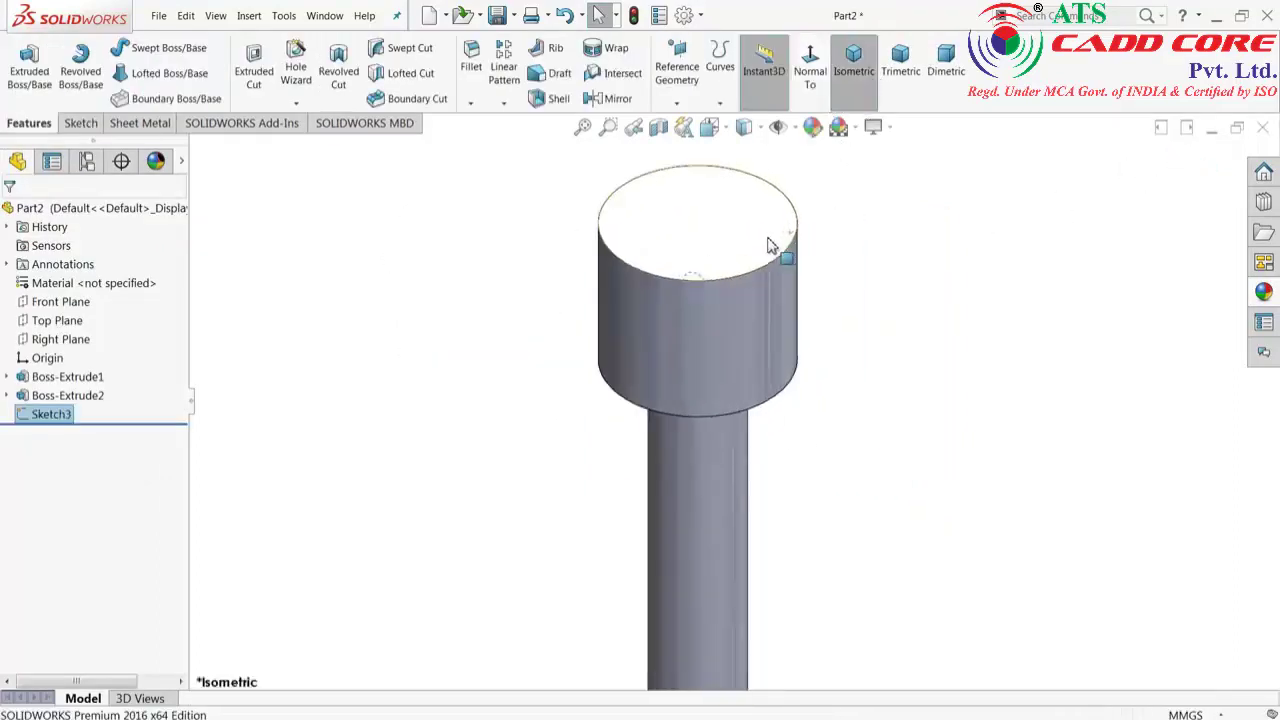
Extruded Cut the Ø5 circle with Through All - Both end condition.
click(258, 80)
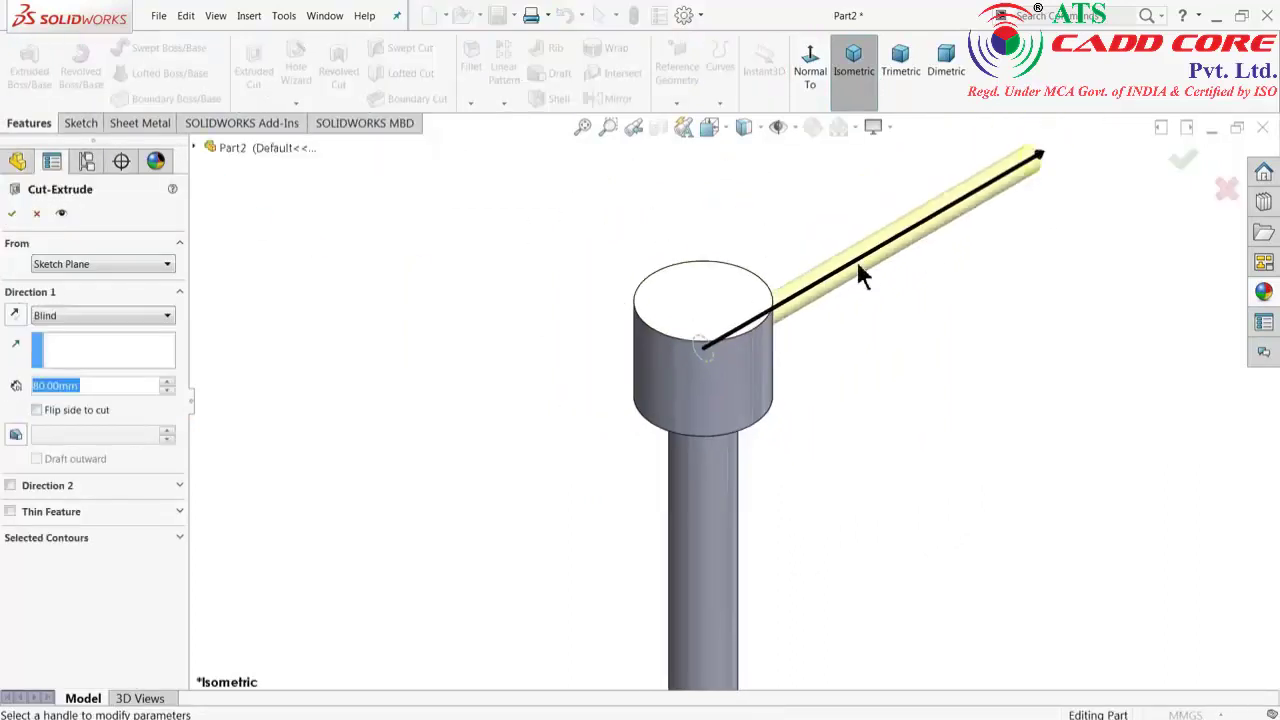
click(65, 320)
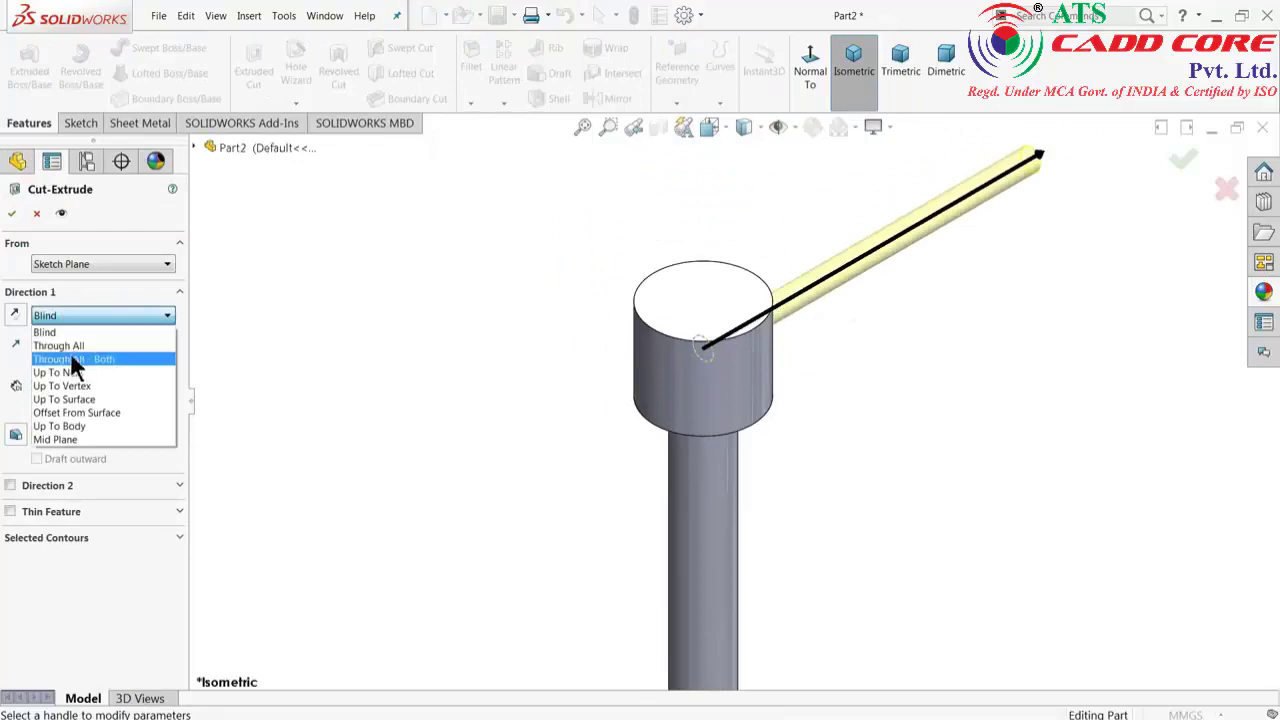
click(73, 359)
scroll(648, 420, down, 4)
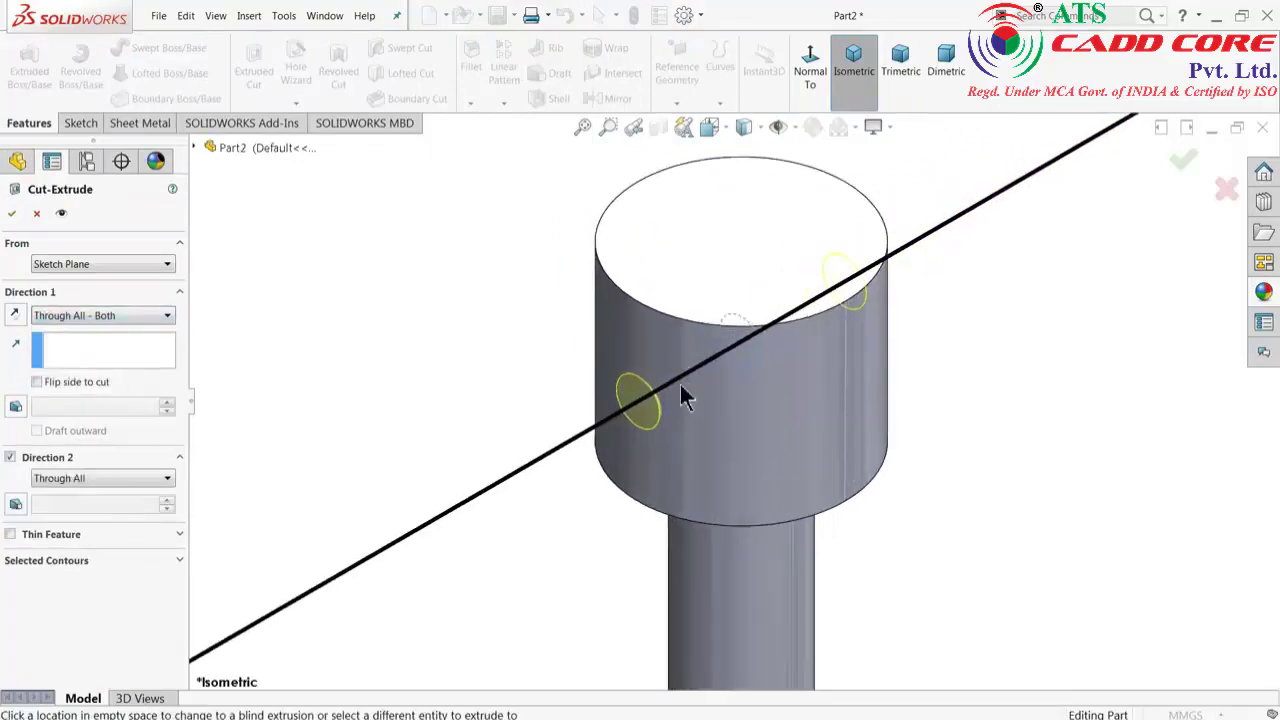
scroll(648, 428, down, 2)
mouse_move(648, 428)
middle_down()
mouse_move(682, 377)
mouse_move(670, 377)
middle_up()
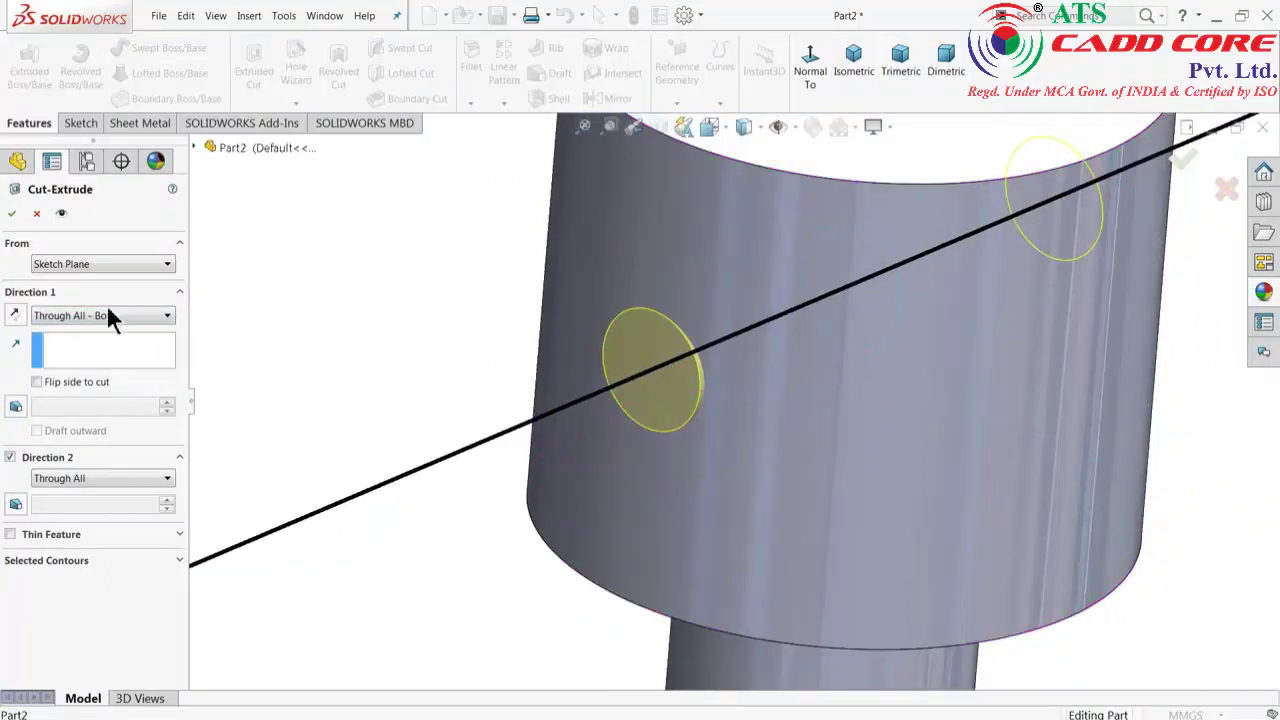
click(12, 213)
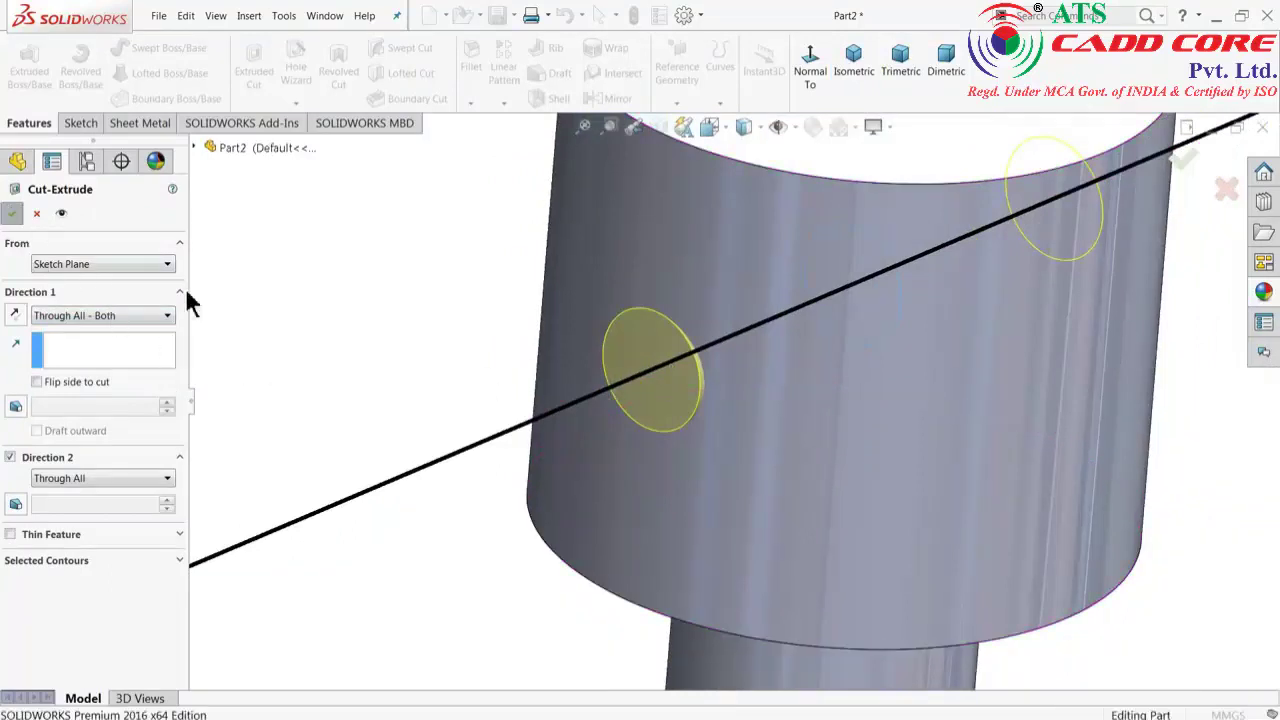
Orbit and zoom the part so the shaft points left to inspect the cross-hole.
click(377, 299)
scroll(377, 299, up, 2)
scroll(429, 329, up, 3)
scroll(481, 352, up, 2)
scroll(746, 537, down, 2)
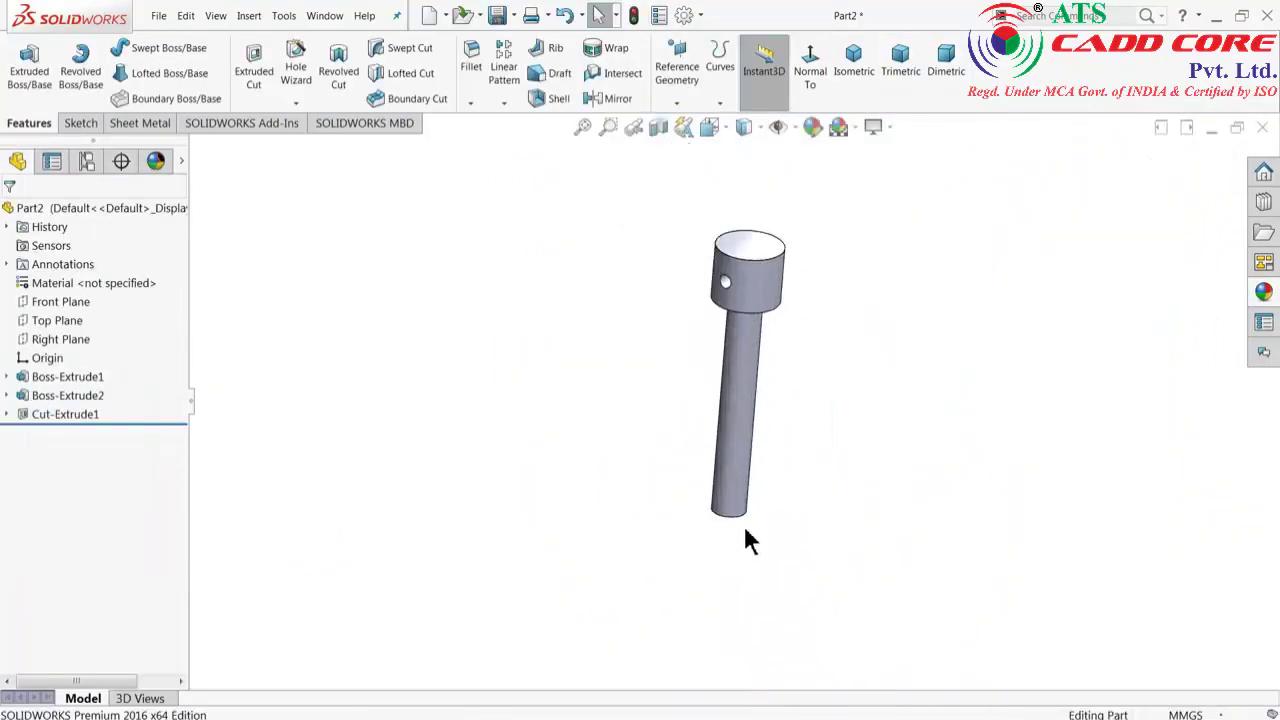
mouse_move(746, 537)
middle_down()
mouse_move(728, 268)
mouse_move(634, 358)
mouse_move(711, 366)
mouse_move(676, 455)
middle_up()
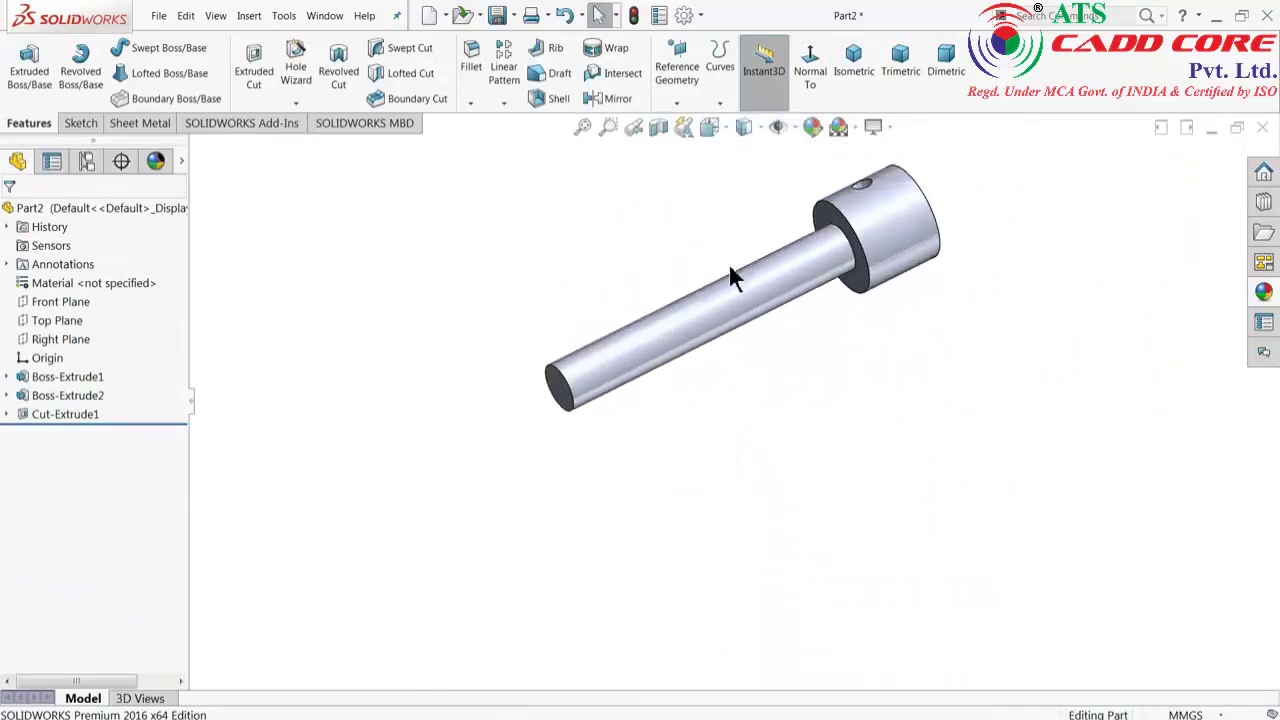
scroll(728, 280, down, 3)
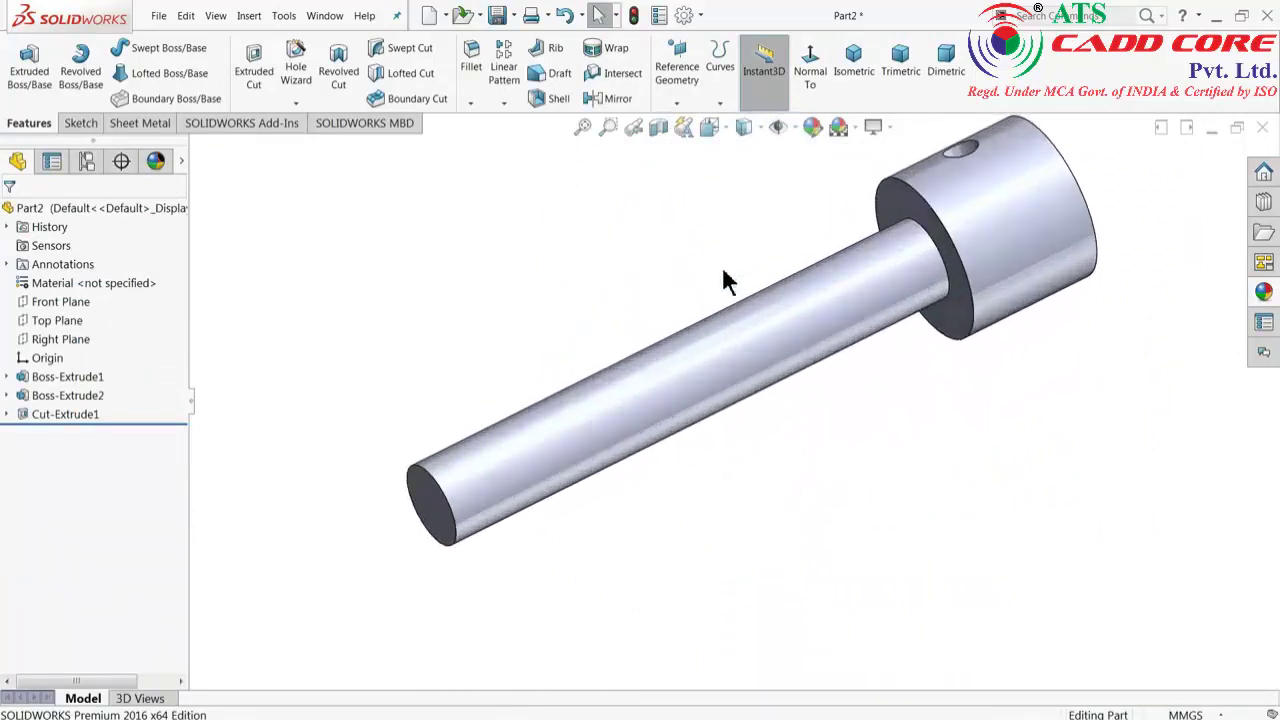
Start a Thread on the shaft's end edge with an 80 mm depth.
click(294, 104)
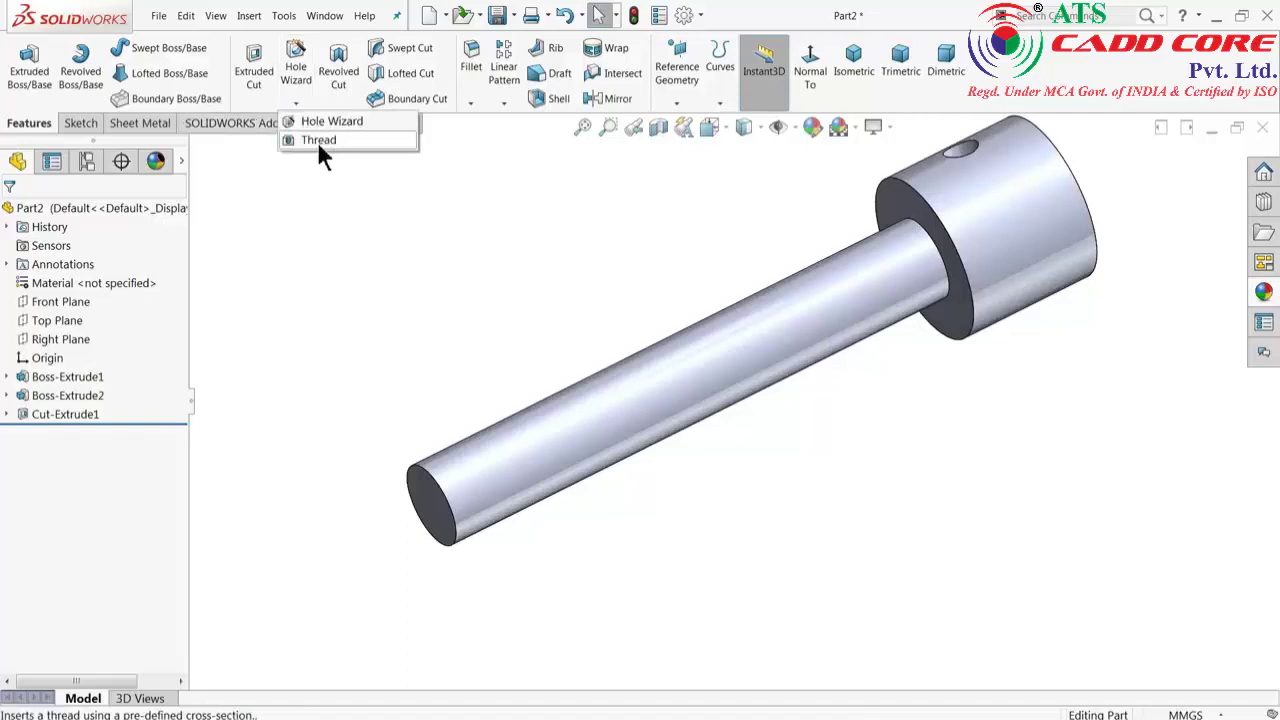
click(320, 141)
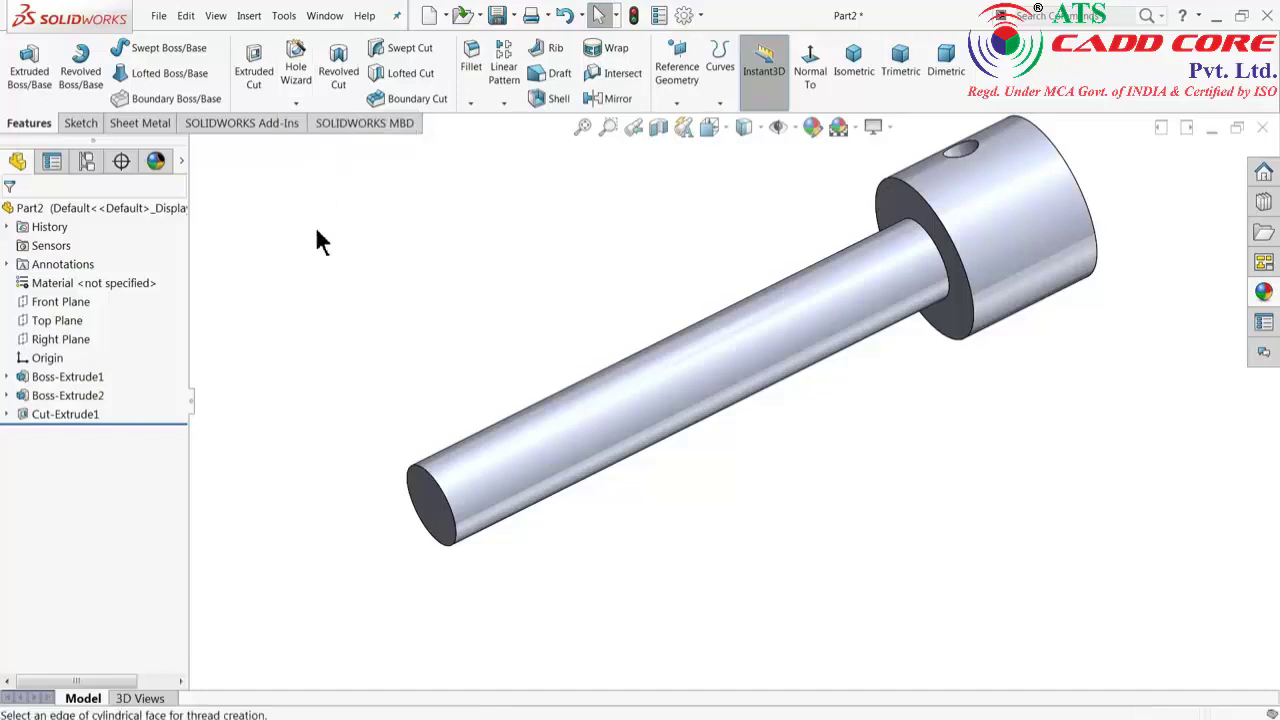
click(434, 482)
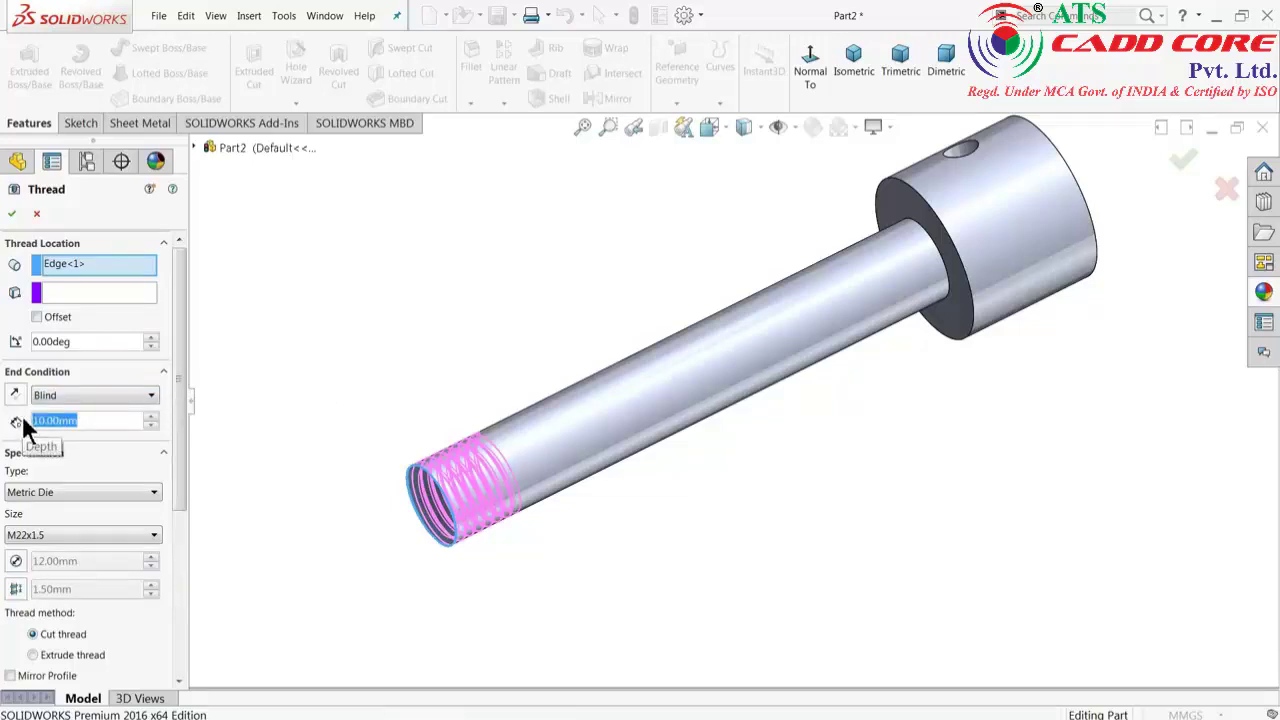
text(80)
key(Return)
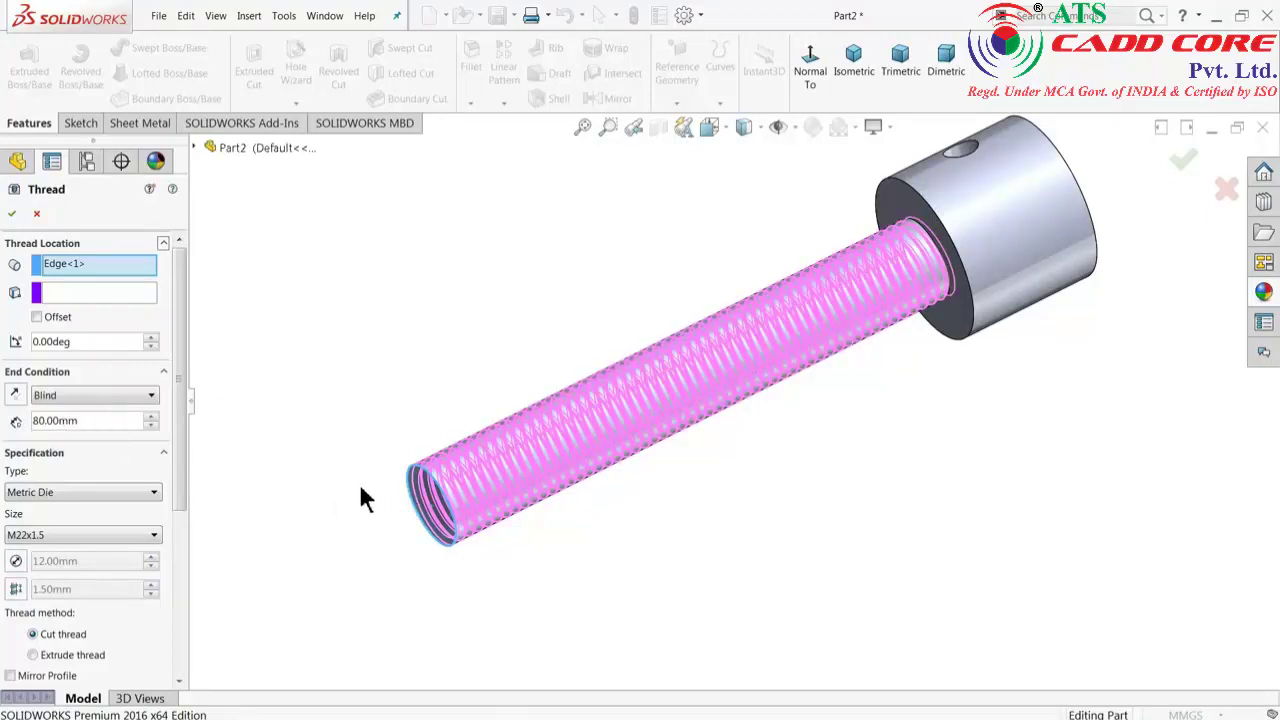
middle_drag(360, 489, 278, 497)
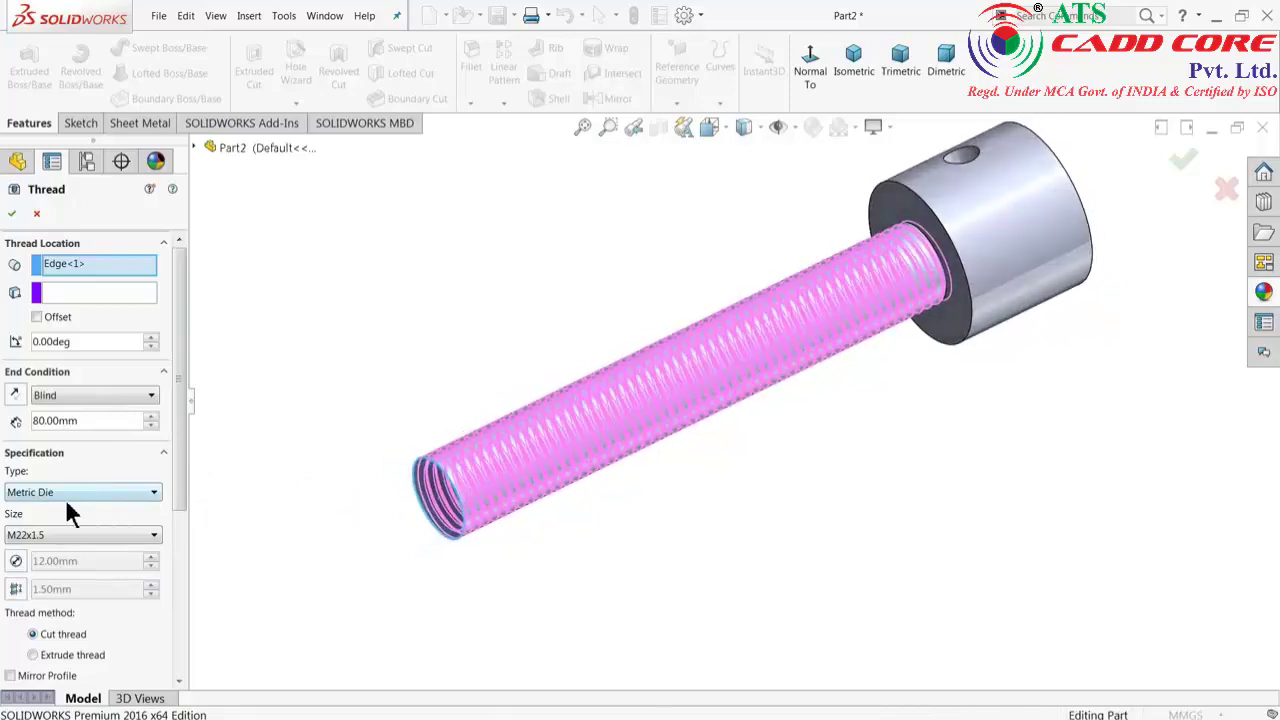
middle_drag(280, 502, 277, 451)
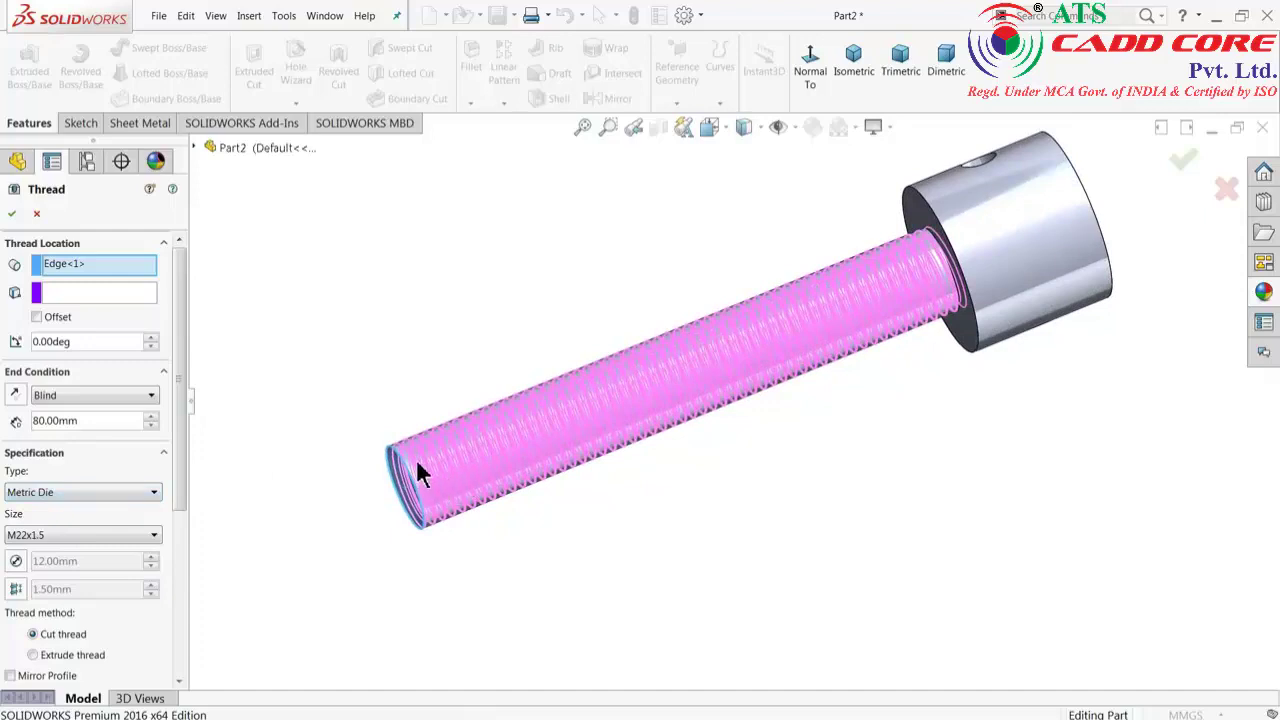
Keep the thread type as Metric Die after briefly trying Metric Tap.
click(41, 493)
click(41, 498)
click(41, 499)
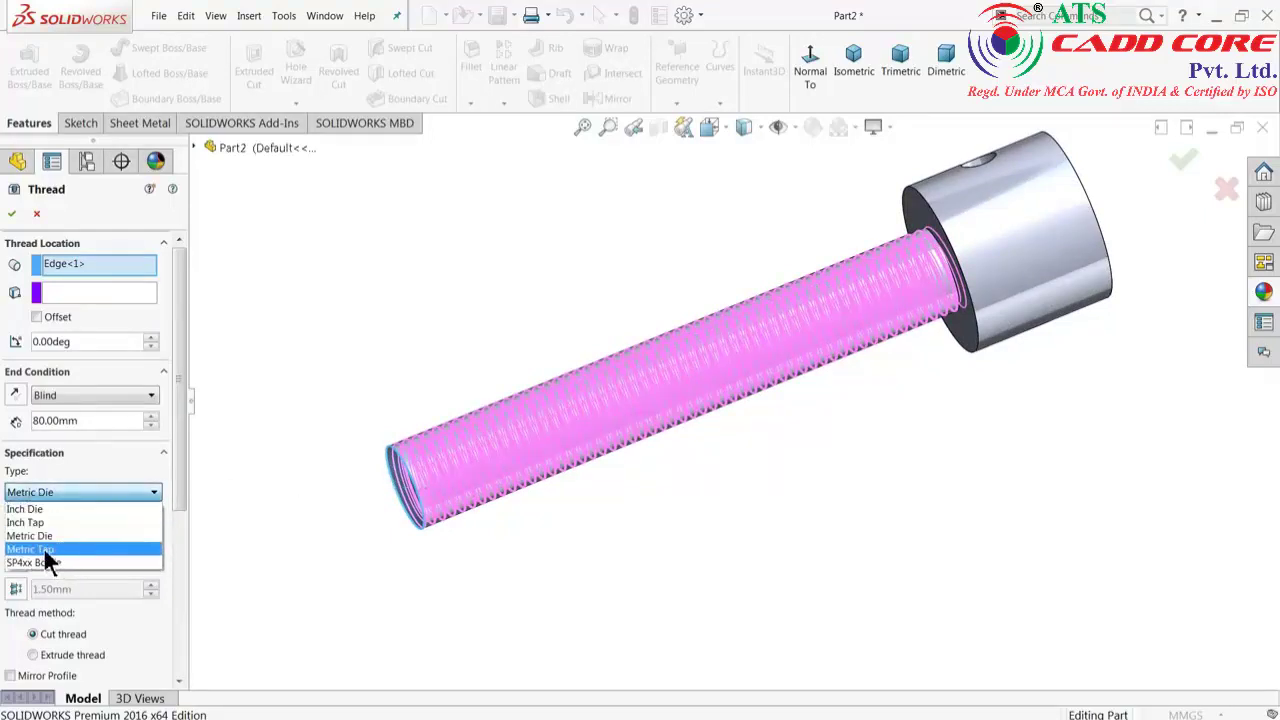
click(45, 552)
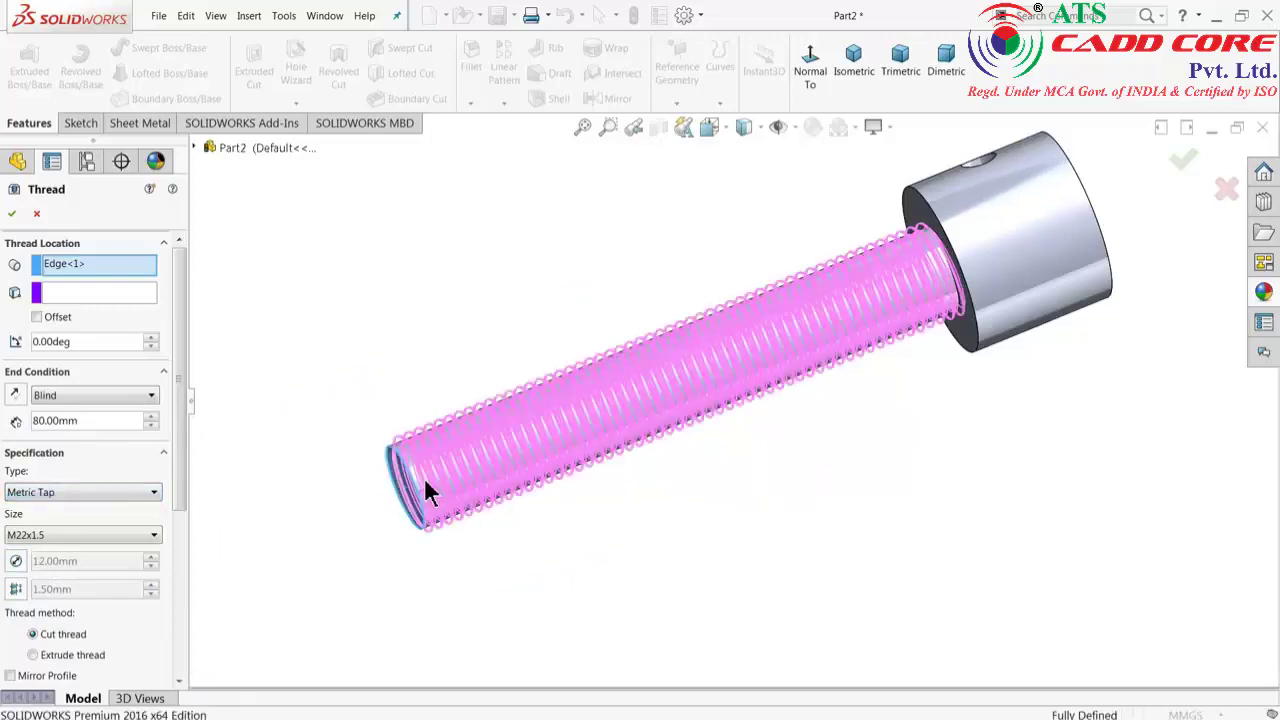
scroll(425, 470, down, 2)
scroll(440, 455, down, 2)
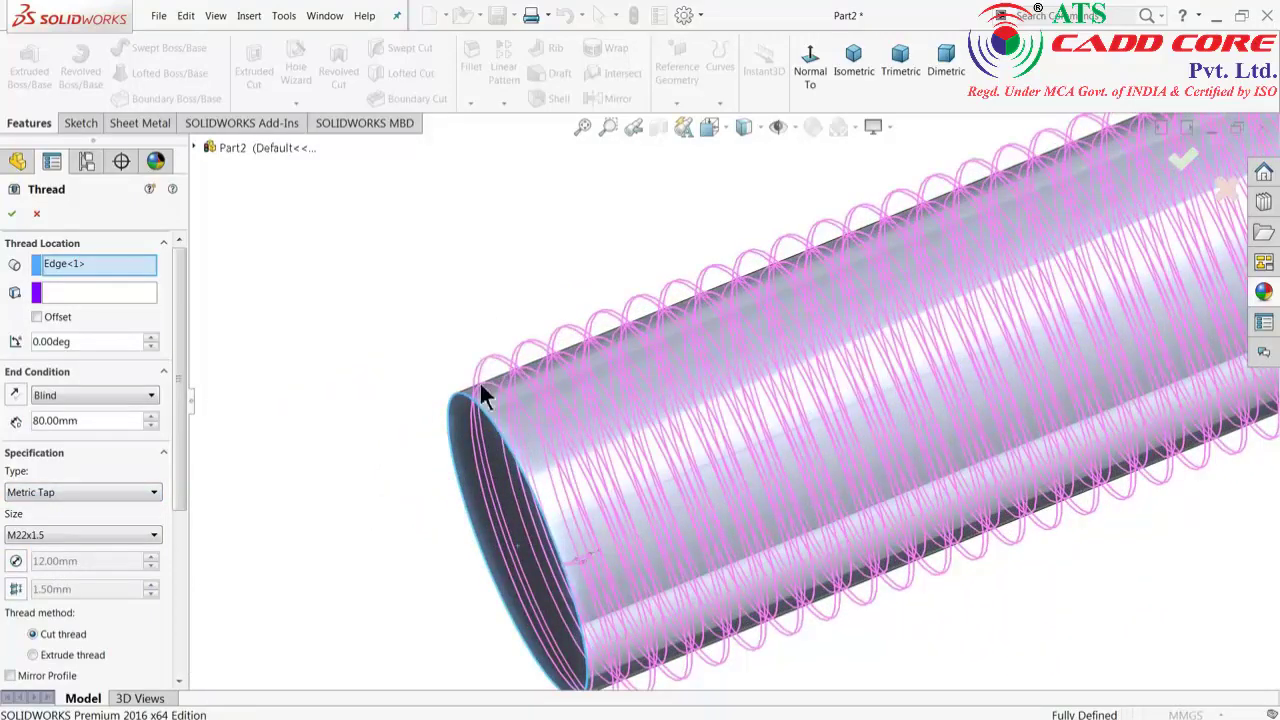
click(33, 499)
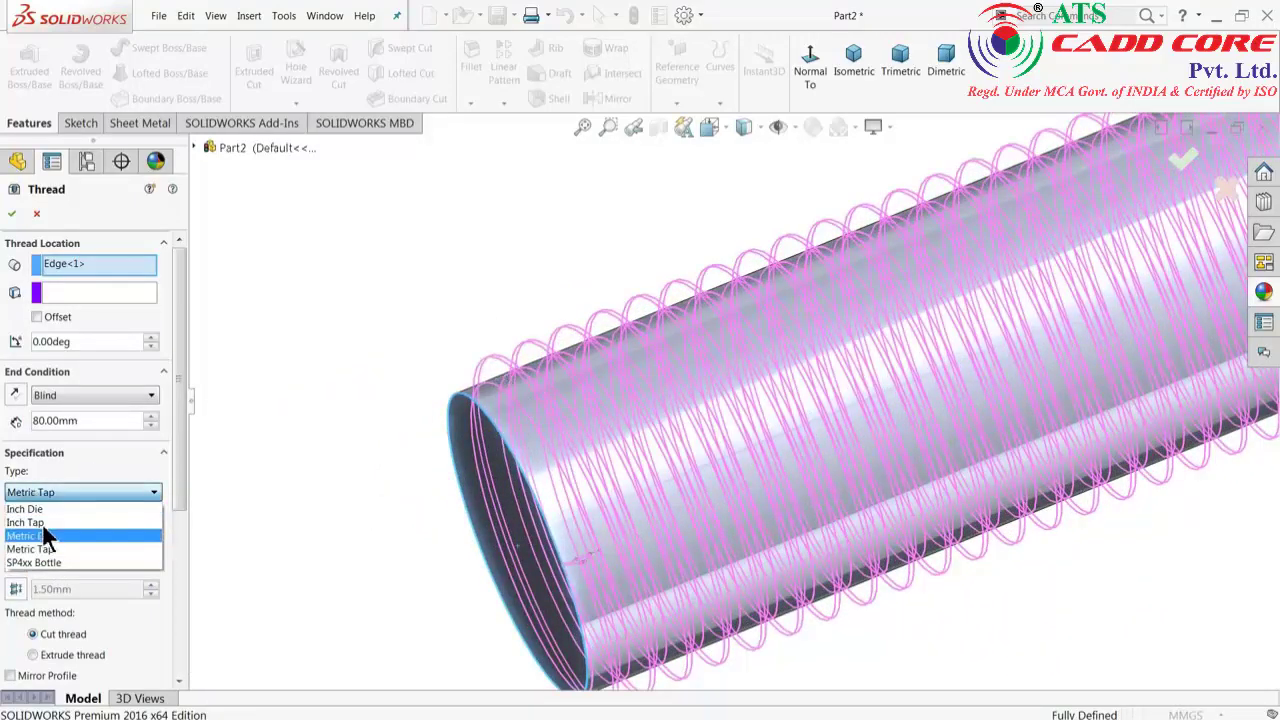
click(43, 538)
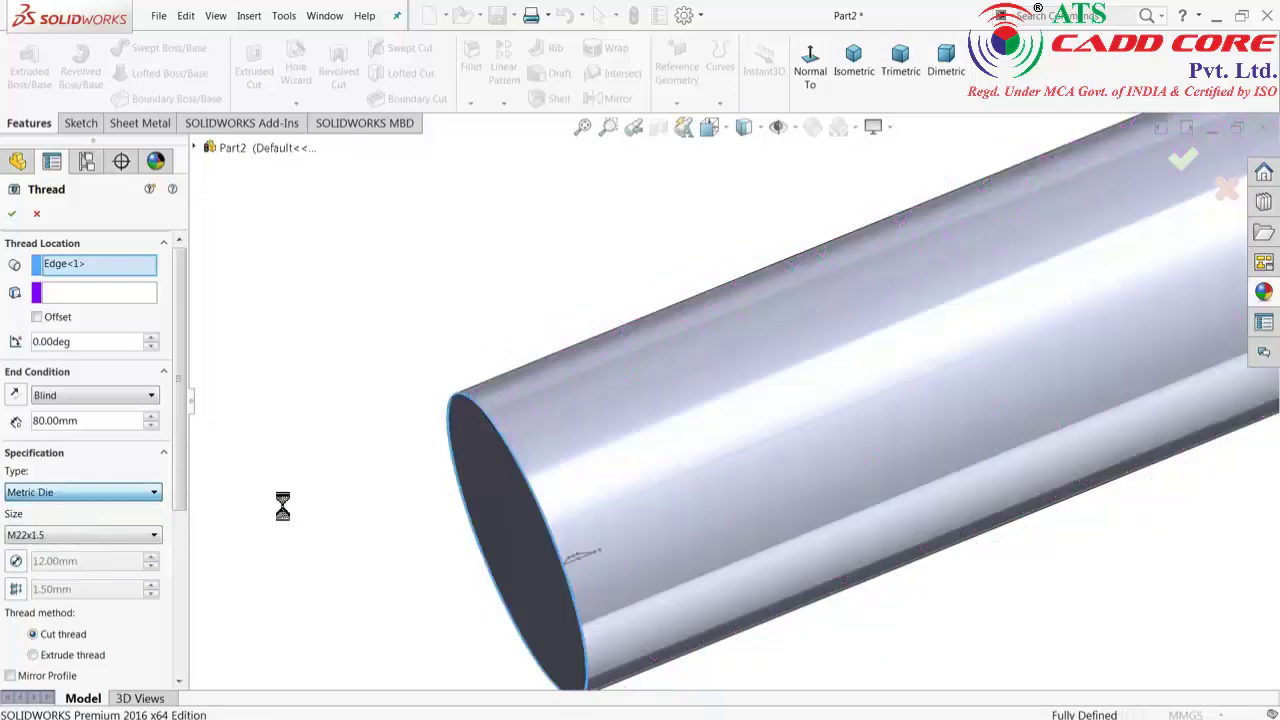
Set the thread size to M12x1.75.
click(42, 536)
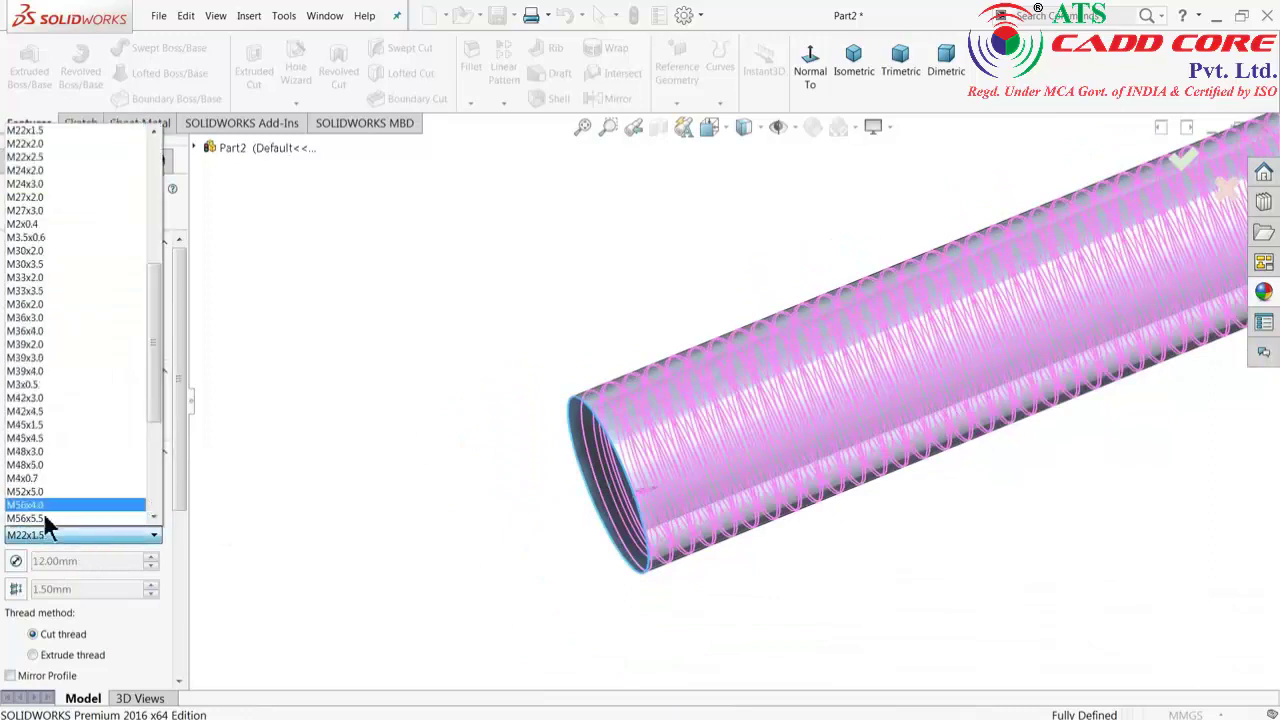
scroll(55, 320, up, 2)
scroll(55, 320, up, 2)
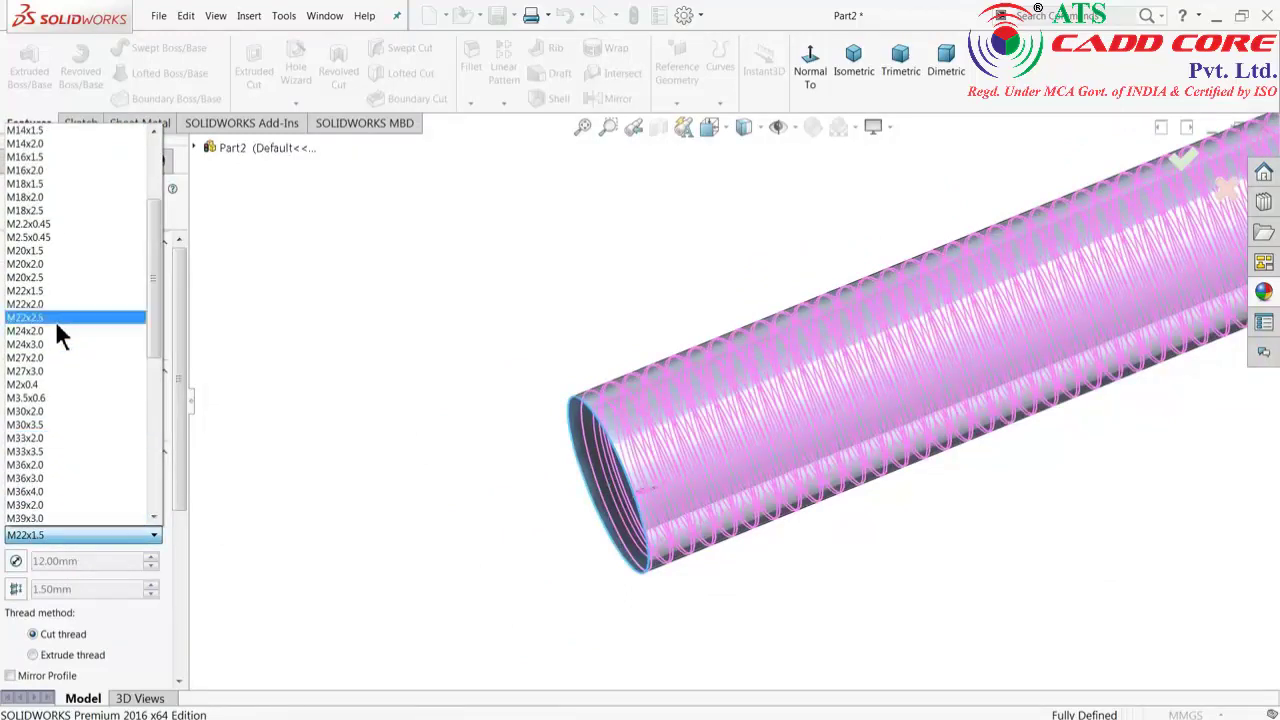
scroll(55, 320, up, 1)
scroll(49, 306, up, 1)
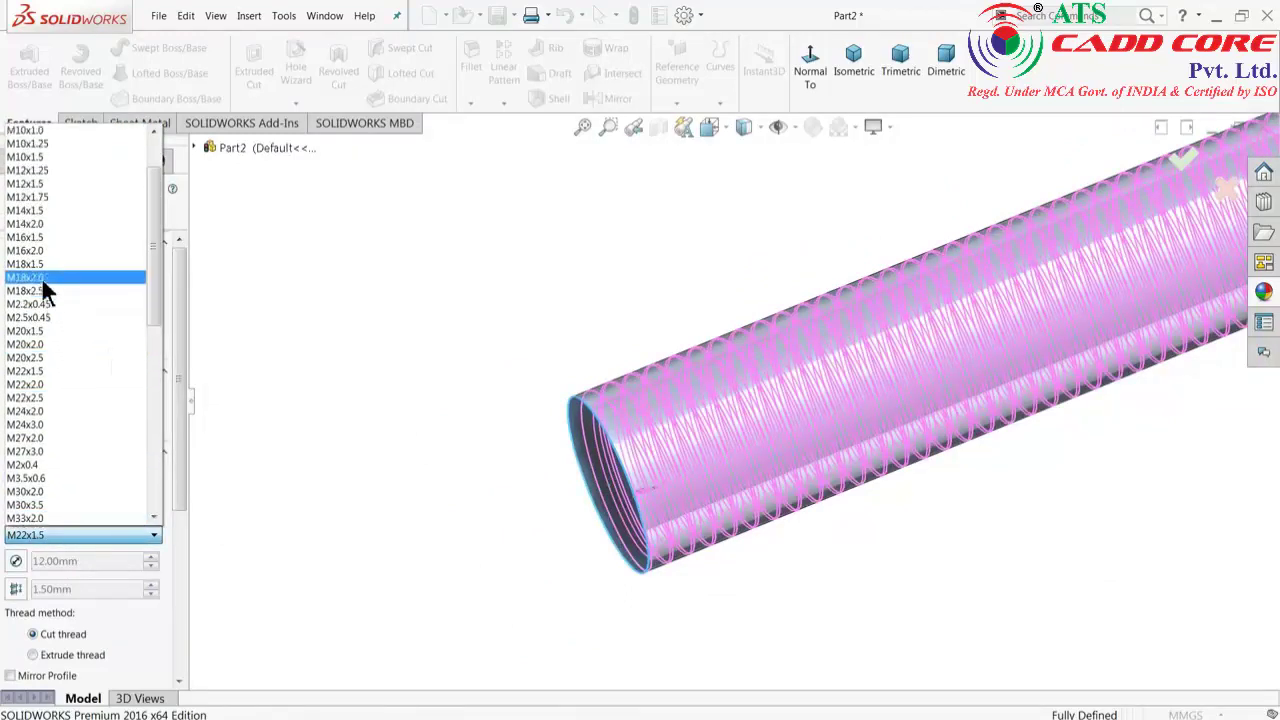
scroll(53, 208, up, 1)
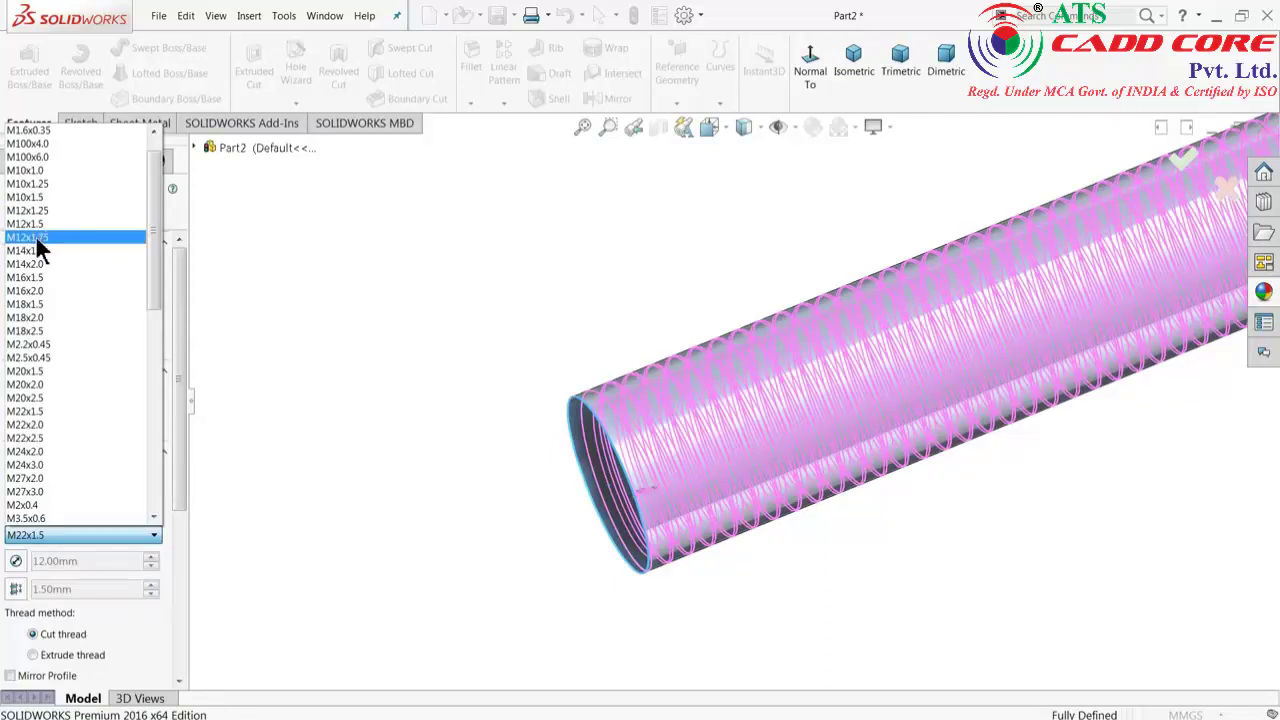
click(36, 238)
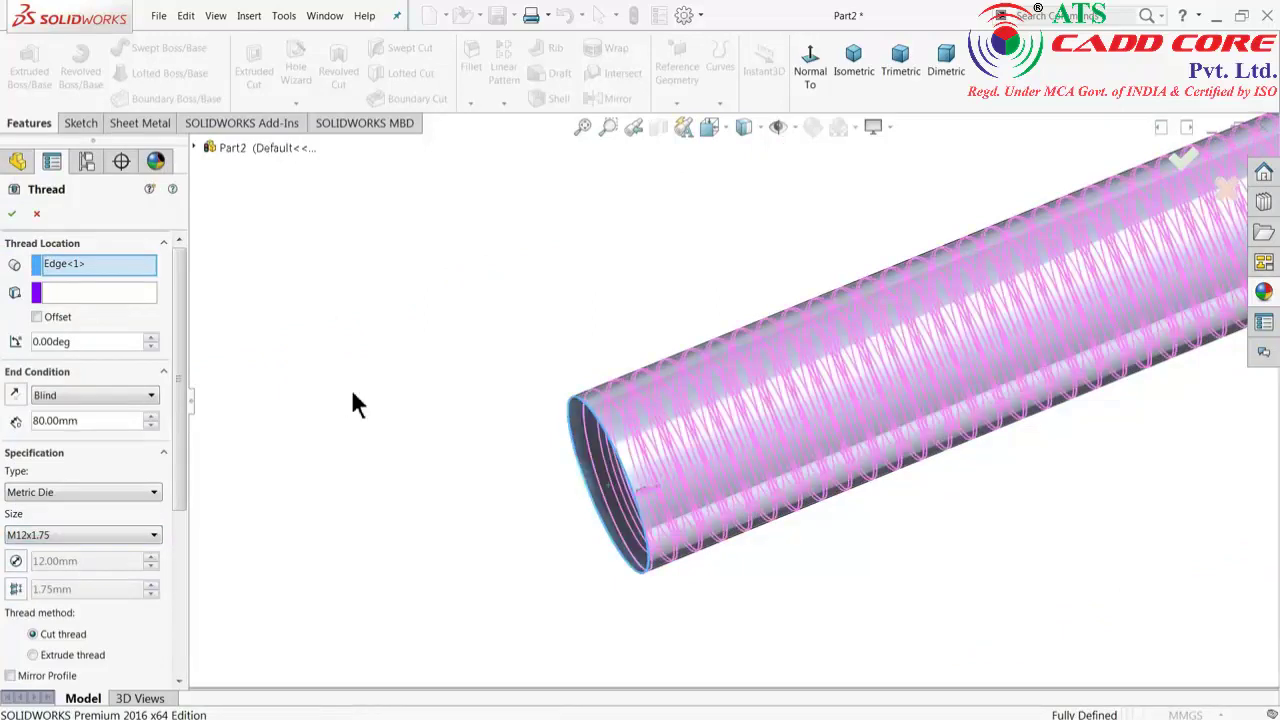
Review the remaining thread settings and accept the Thread feature.
scroll(400, 409, up, 3)
scroll(405, 410, up, 2)
scroll(974, 322, down, 1)
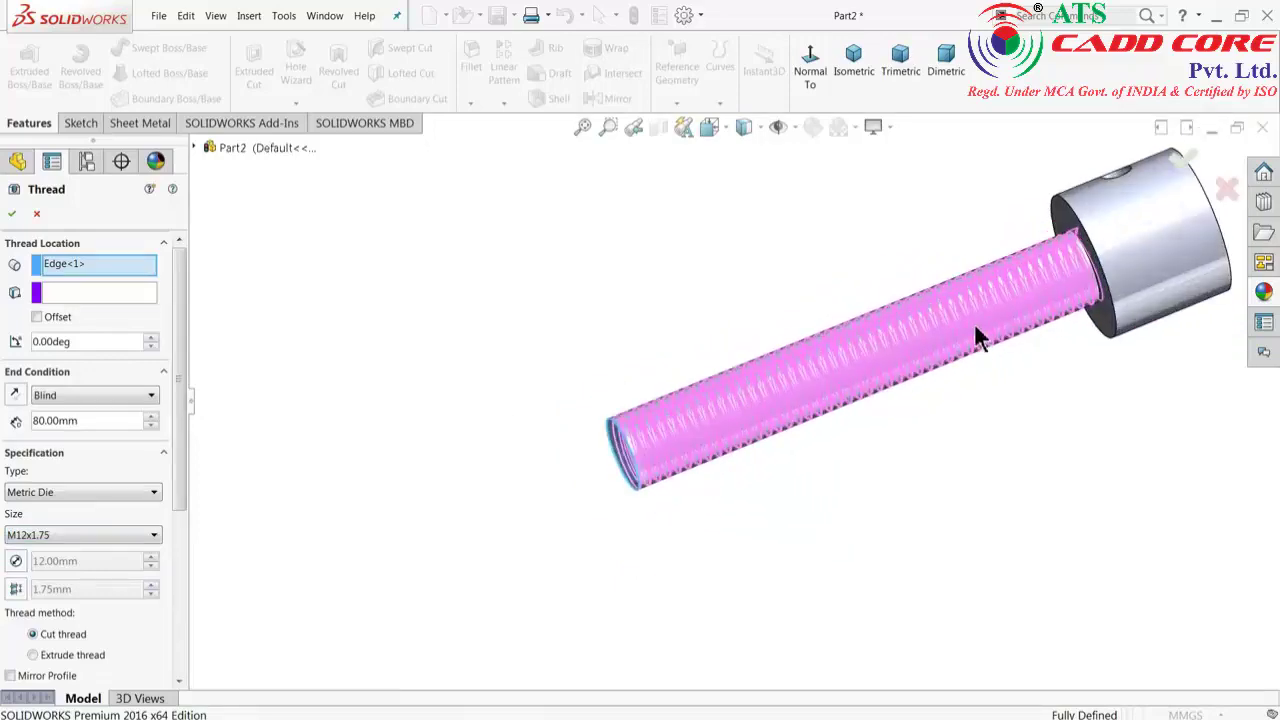
scroll(974, 322, down, 2)
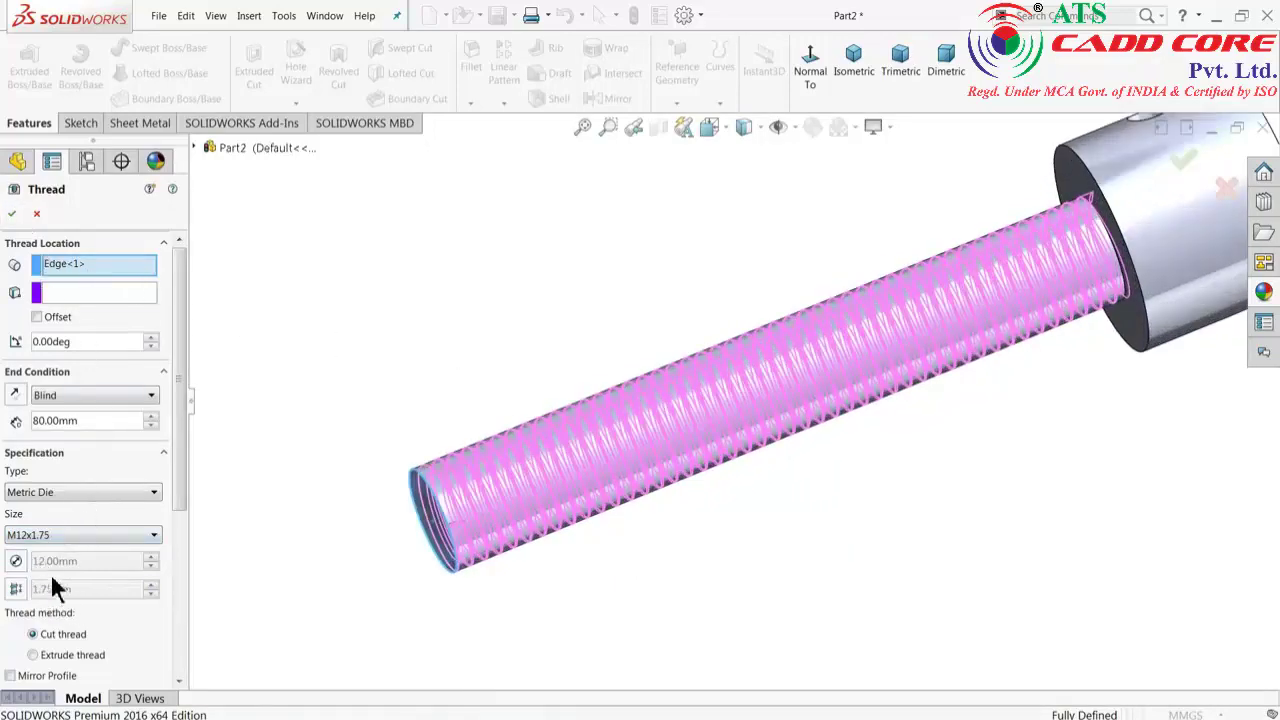
scroll(176, 520, down, 3)
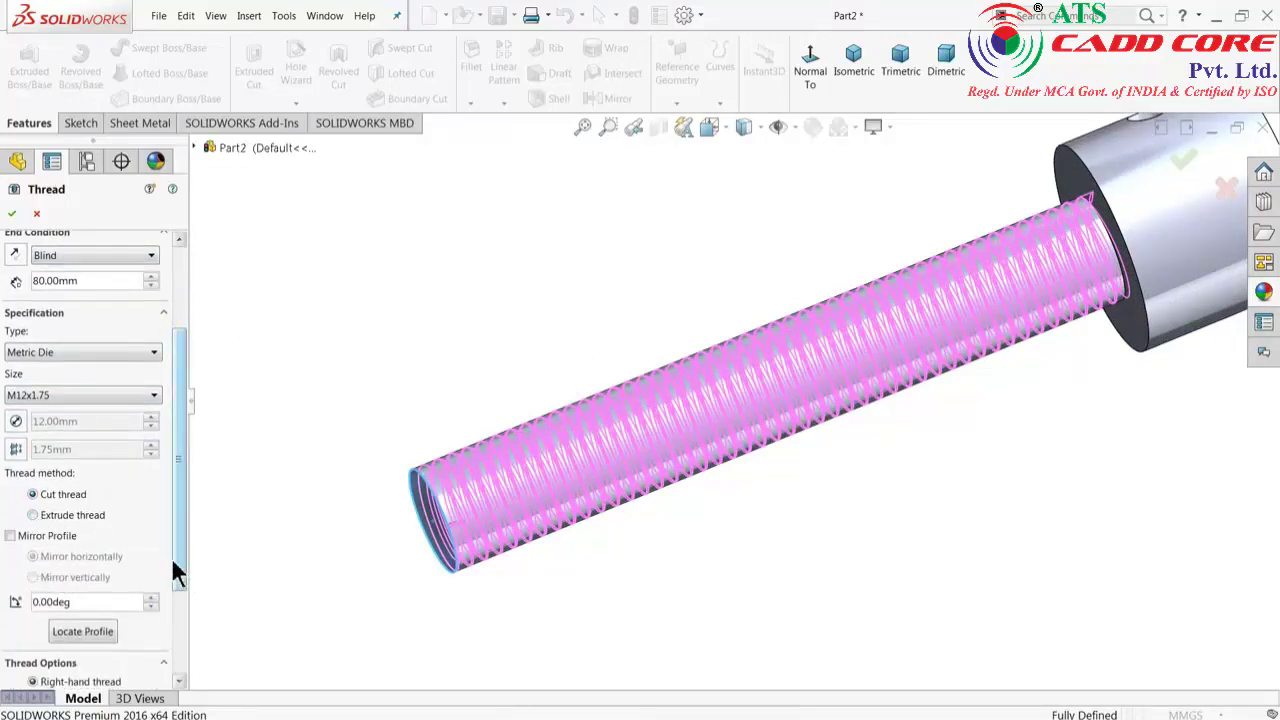
drag(178, 556, 179, 612)
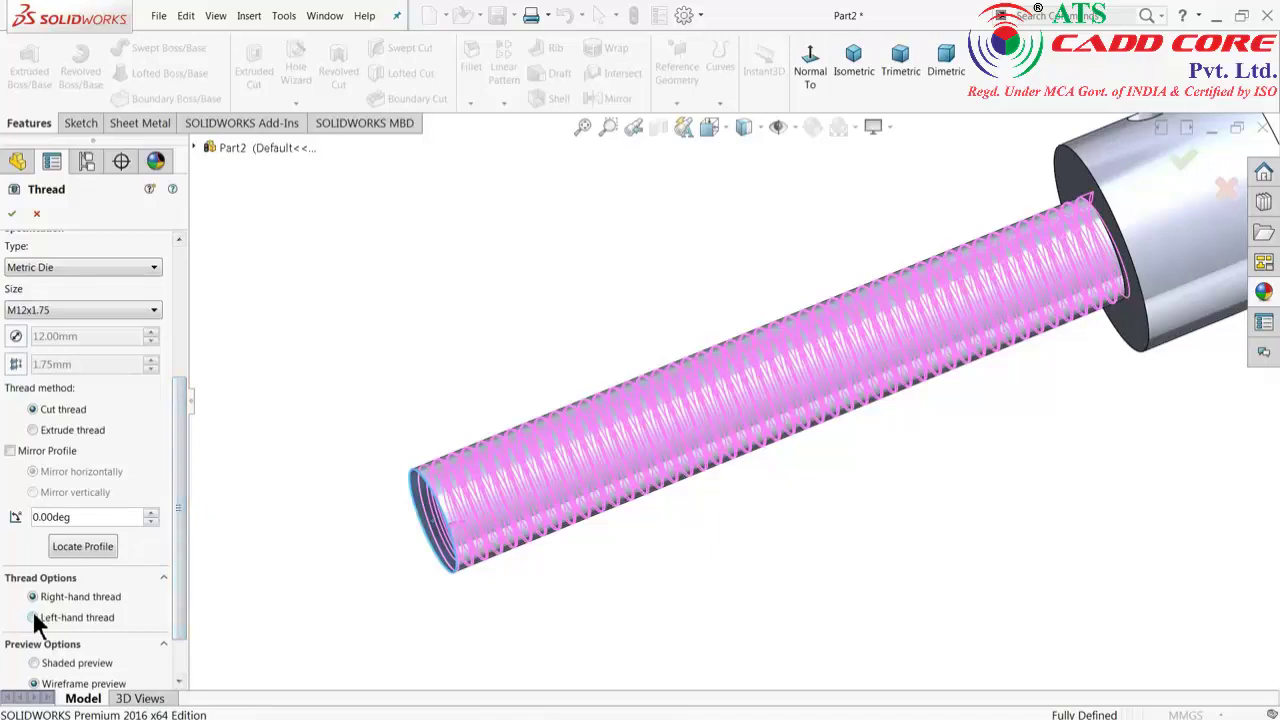
click(12, 213)
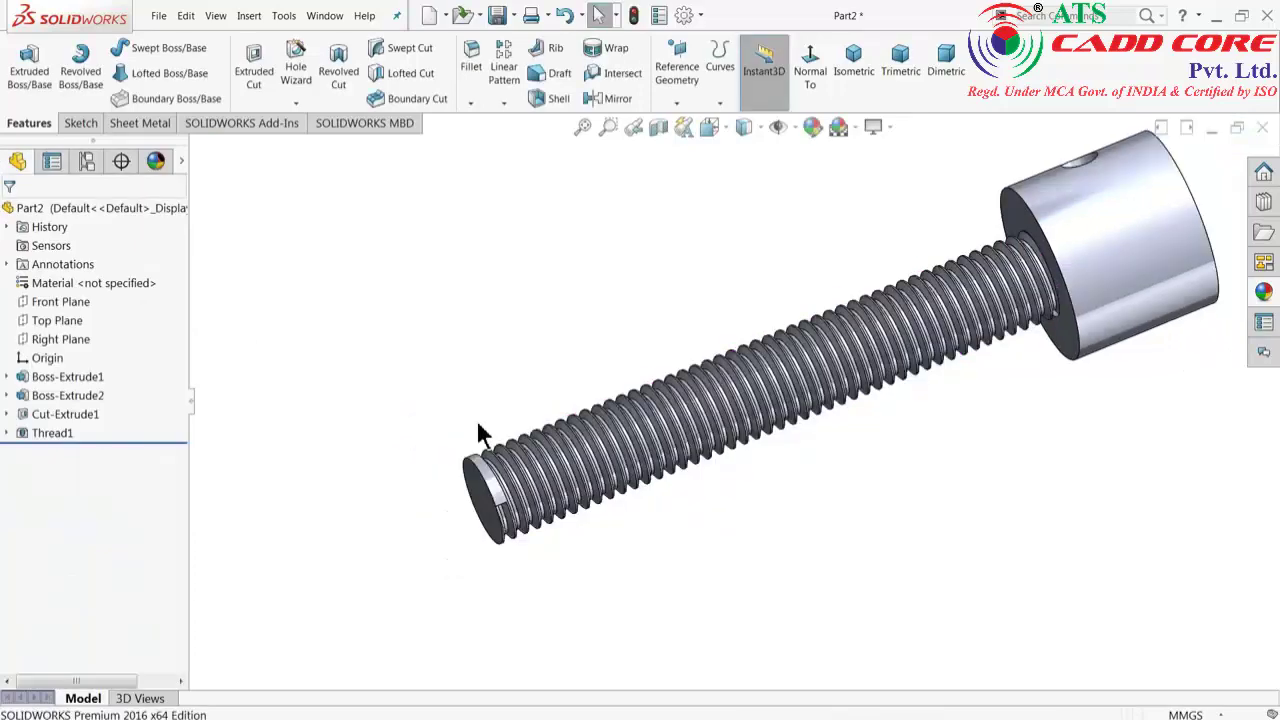
scroll(487, 440, down, 3)
mouse_move(553, 488)
middle_down()
mouse_move(486, 363)
mouse_move(485, 317)
middle_up()
scroll(494, 490, down, 3)
scroll(500, 495, down, 2)
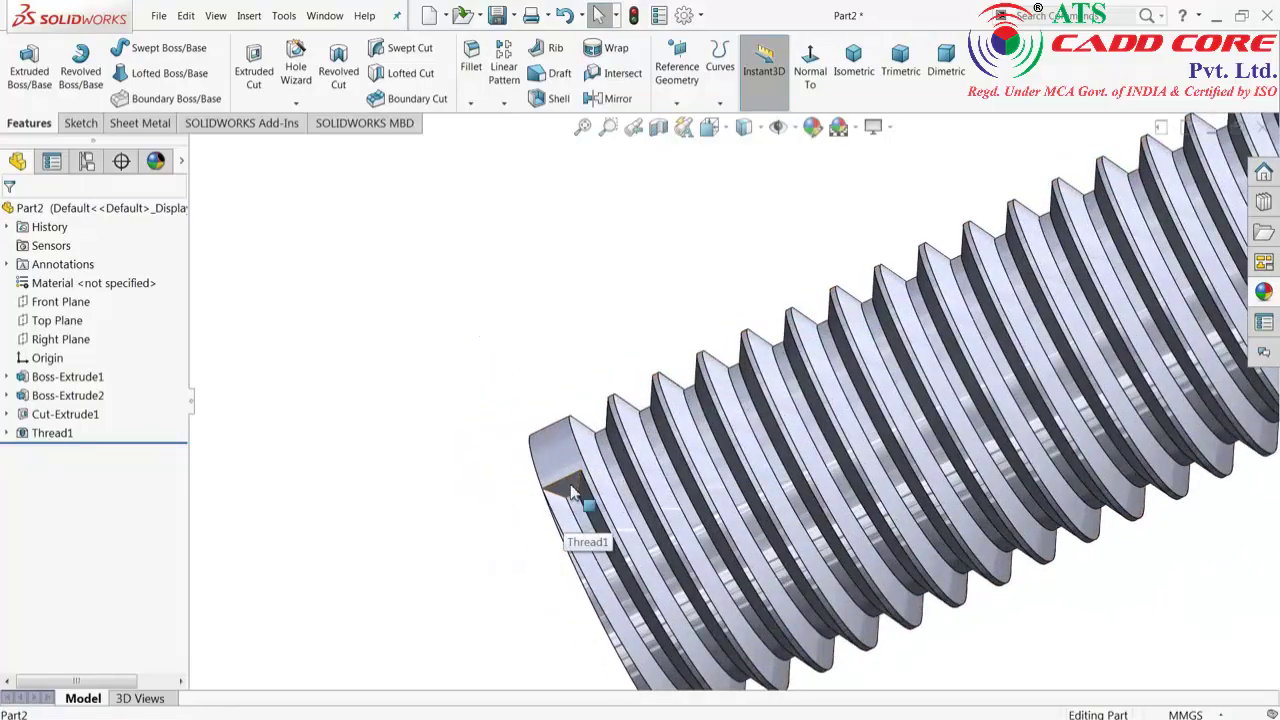
mouse_move(540, 480)
middle_down()
mouse_move(646, 486)
mouse_move(683, 409)
mouse_move(650, 488)
middle_up()
scroll(640, 488, up, 2)
scroll(590, 480, up, 4)
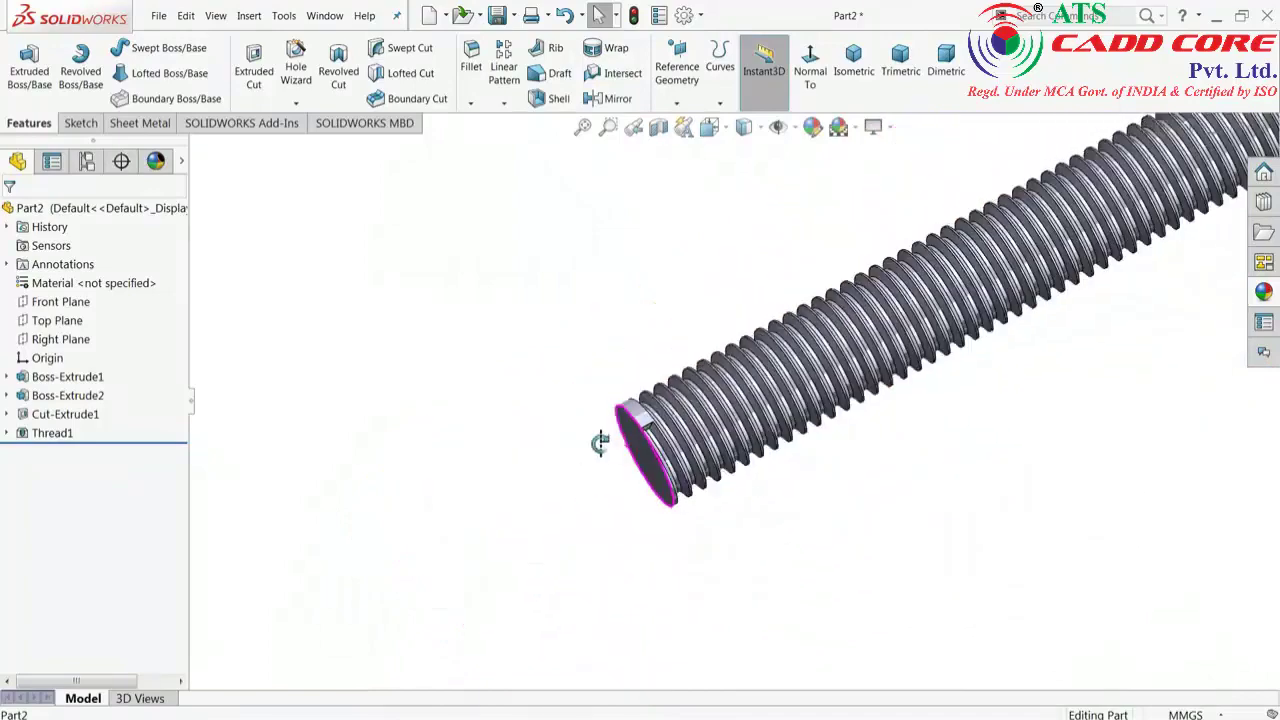
scroll(595, 443, down, 2)
scroll(595, 443, down, 2)
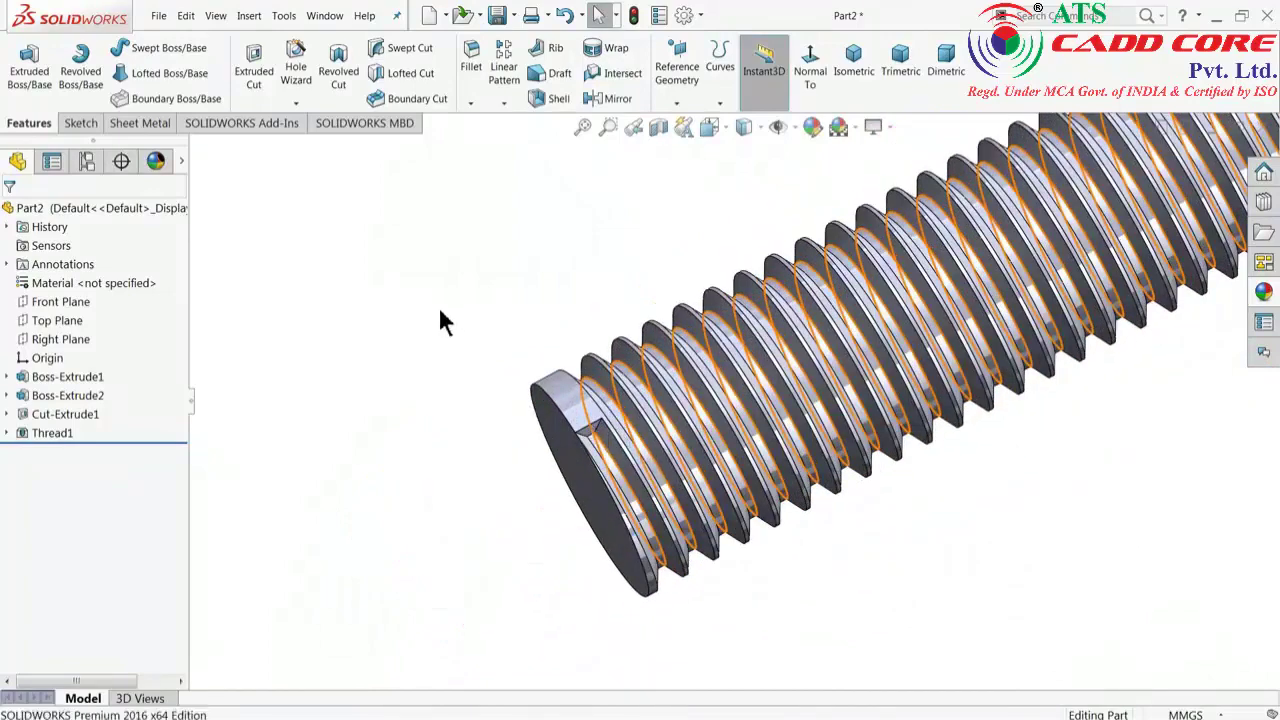
Edit Thread1 to enable Offset with a 5 mm distance and accept the change.
click(30, 434)
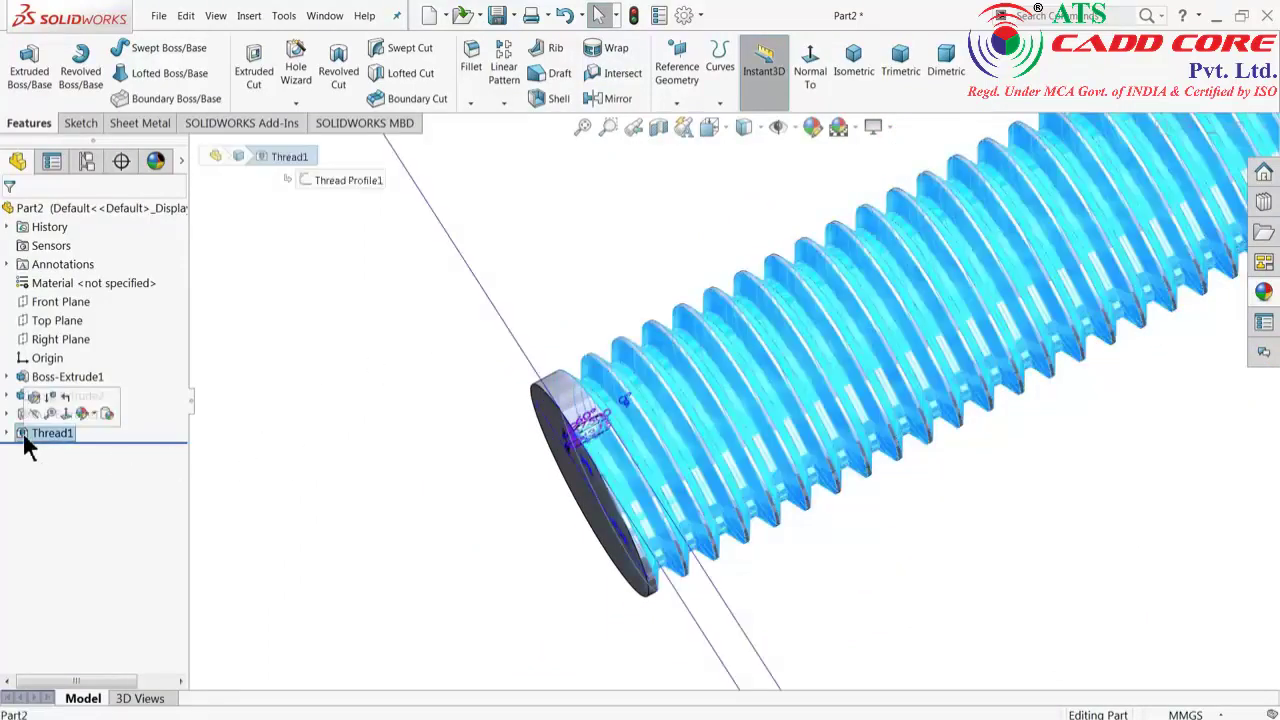
click(36, 404)
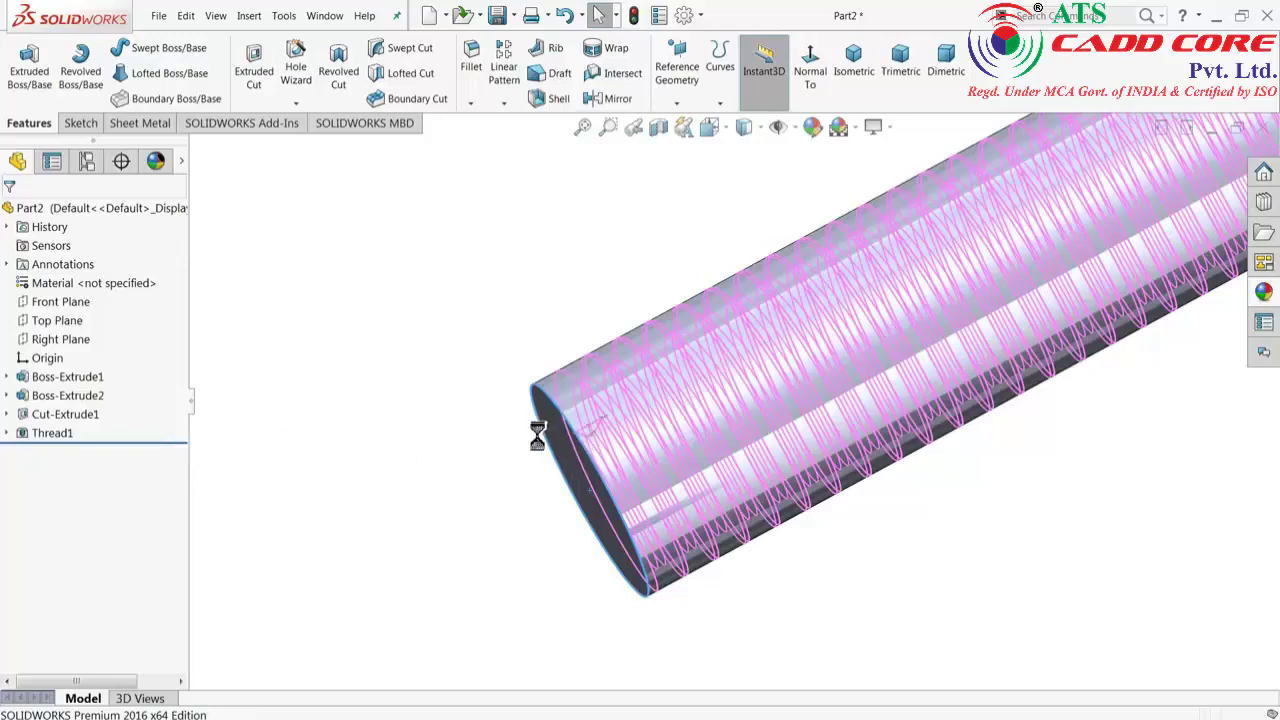
click(55, 434)
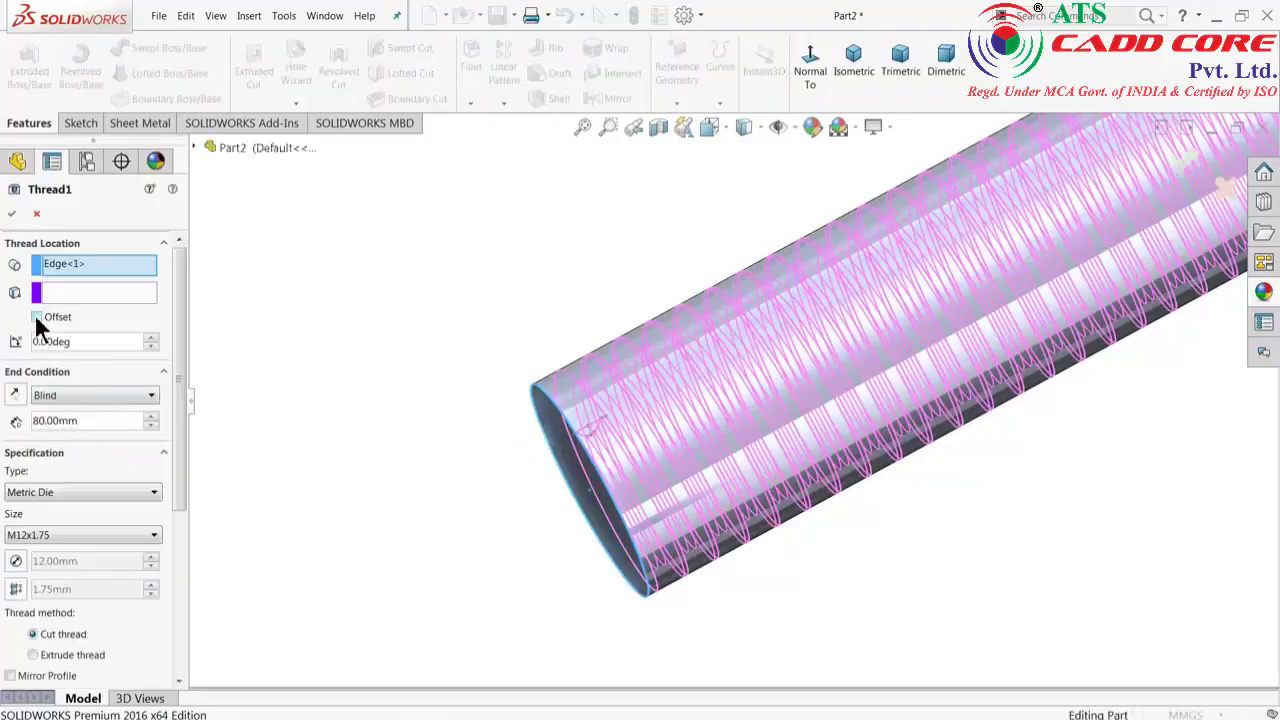
click(36, 317)
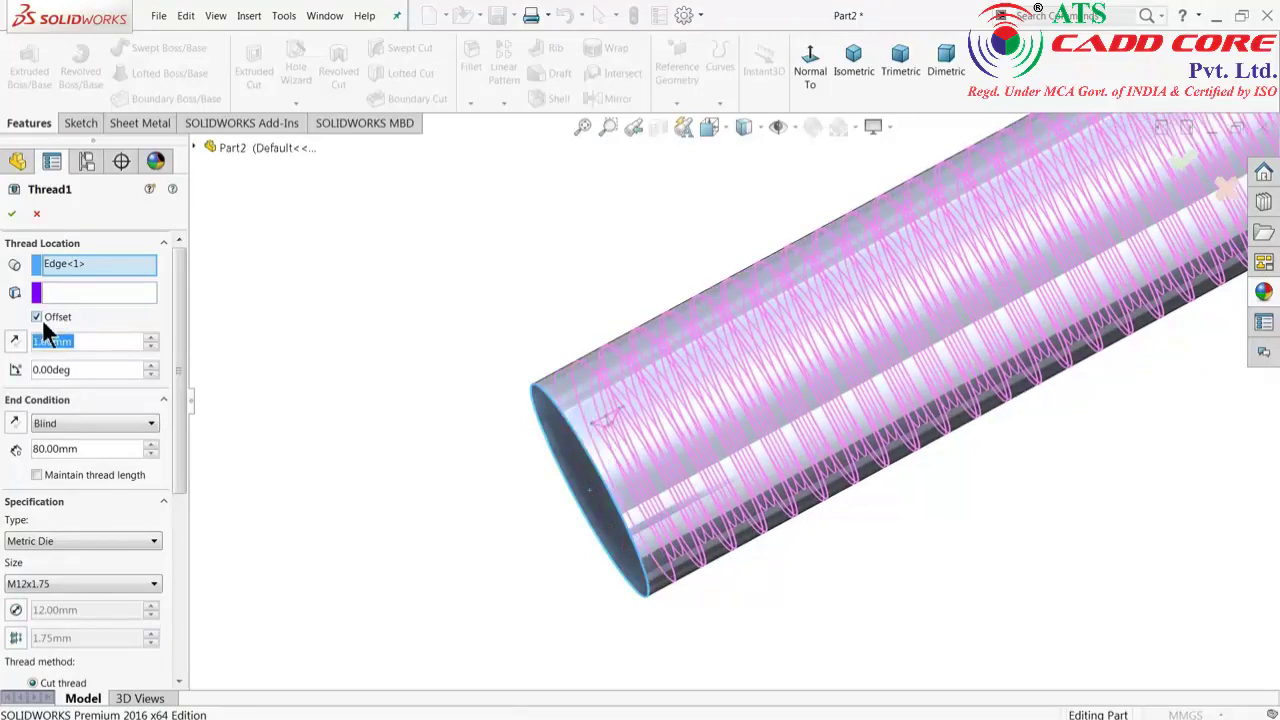
text(5)
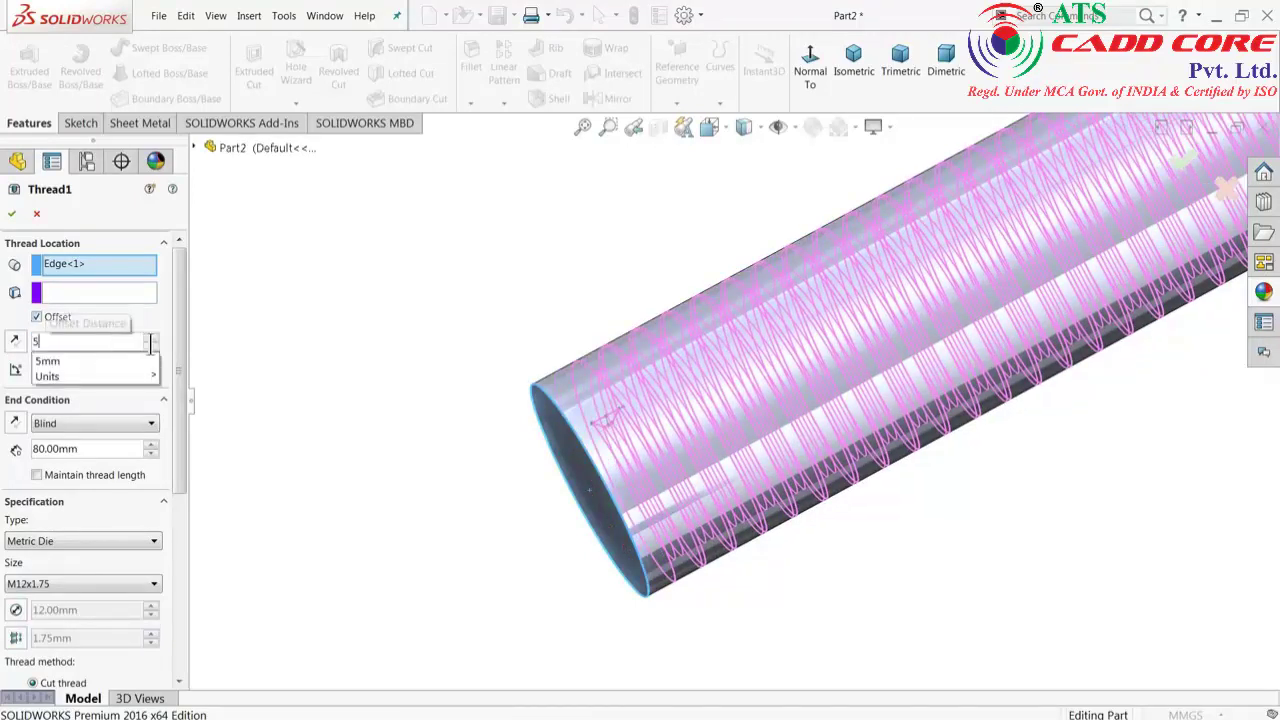
key(Return)
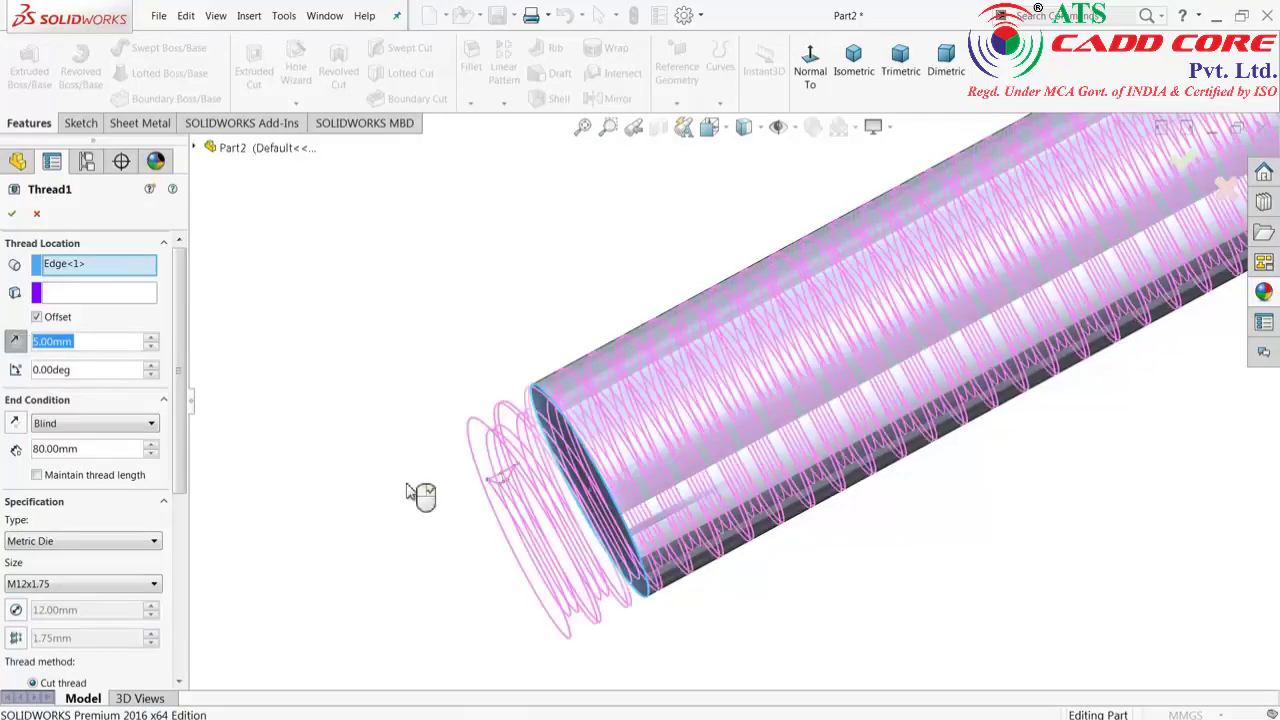
scroll(505, 490, up, 3)
scroll(963, 371, up, 2)
scroll(819, 265, down, 2)
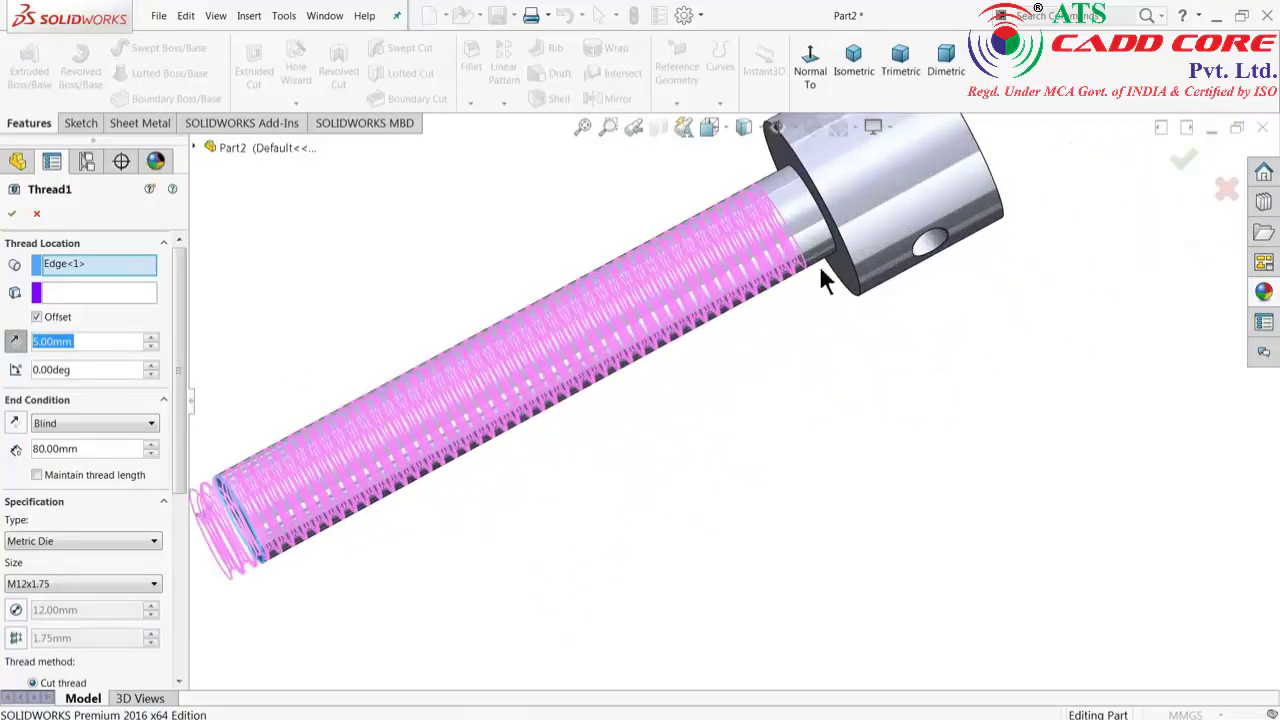
scroll(660, 320, up, 1)
scroll(540, 420, up, 1)
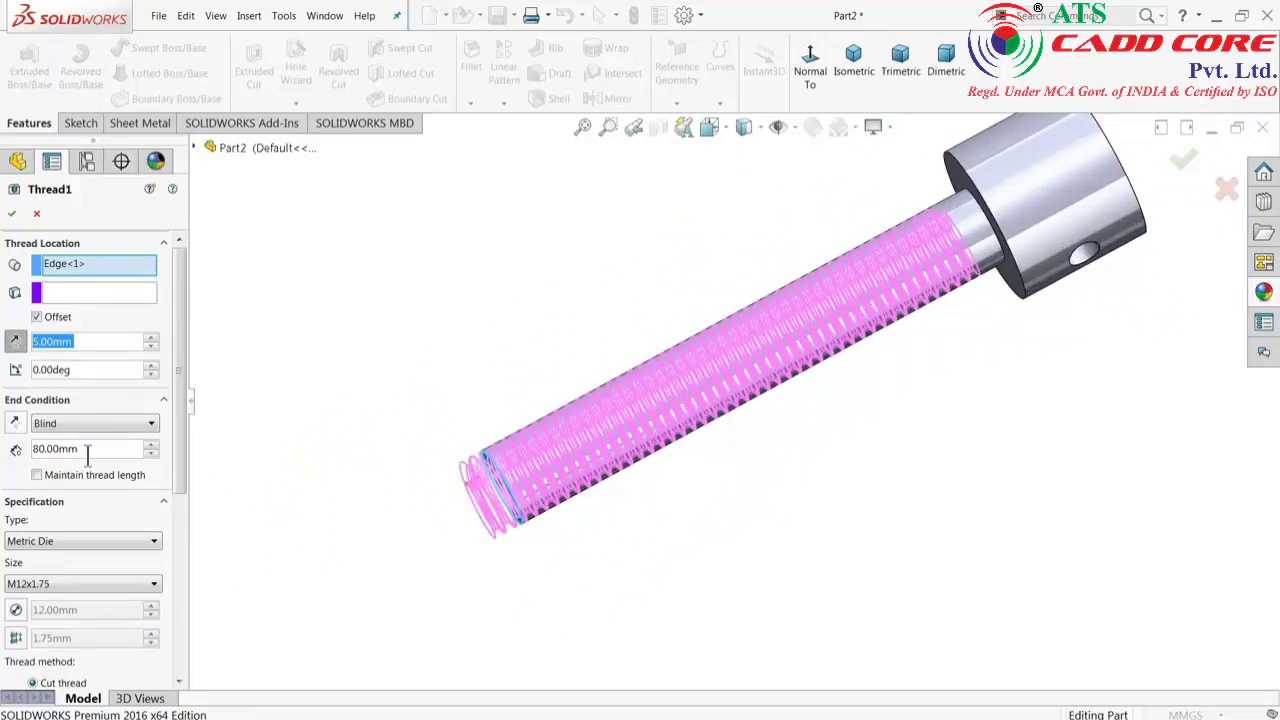
click(12, 213)
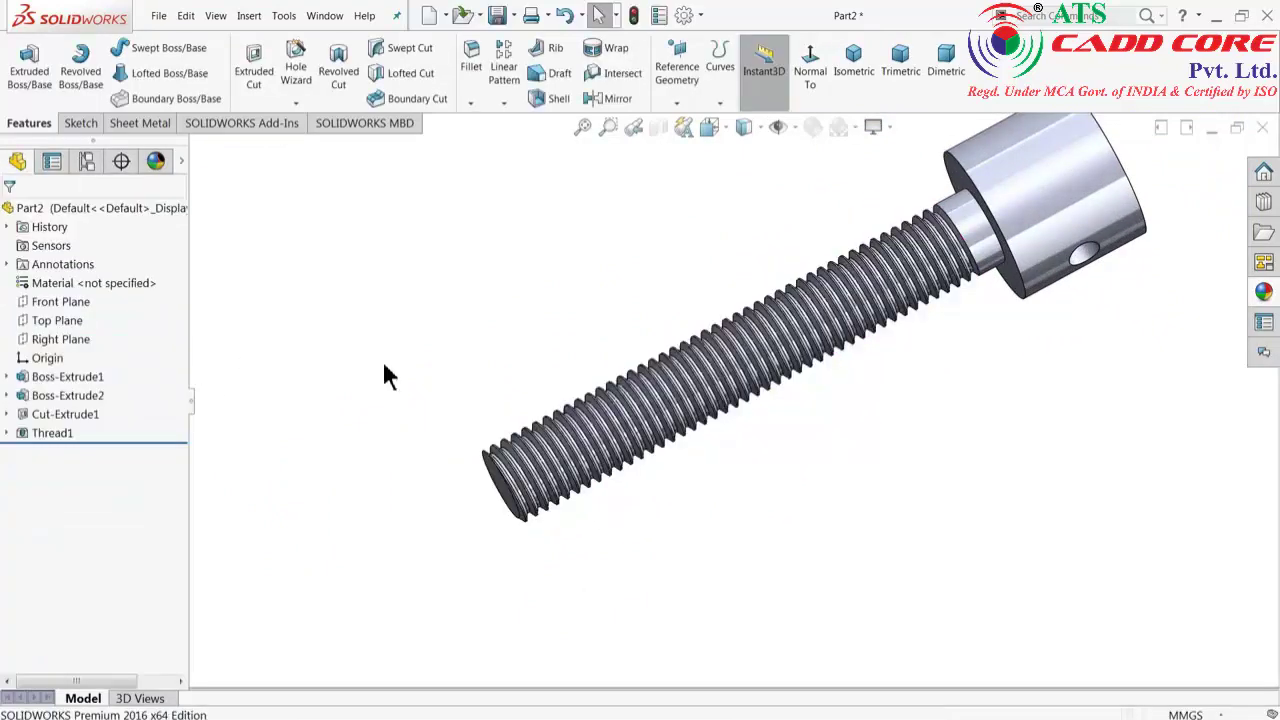
Apply a cyan appearance (RGB 0, 255, 255) to the whole Part2 rod.
mouse_move(385, 375)
middle_down()
mouse_move(433, 330)
mouse_move(346, 326)
mouse_move(383, 309)
mouse_move(394, 277)
mouse_move(528, 314)
middle_up()
scroll(945, 345, down, 2)
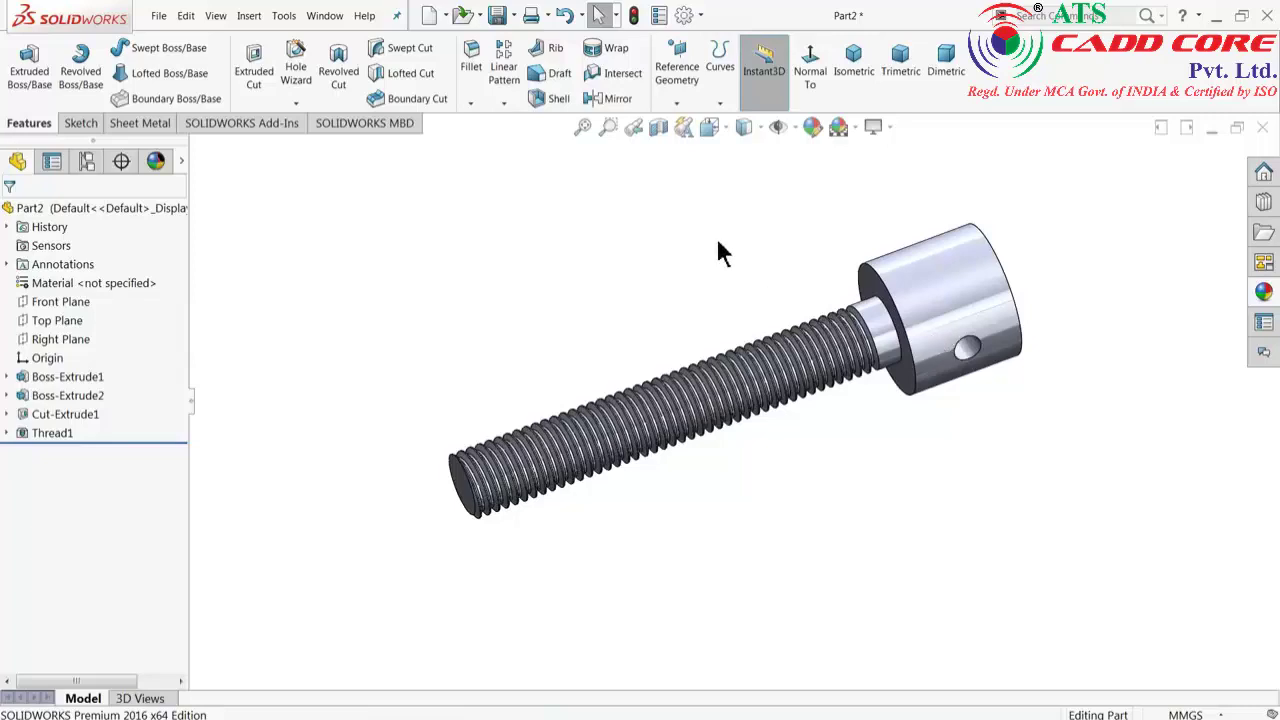
click(184, 212)
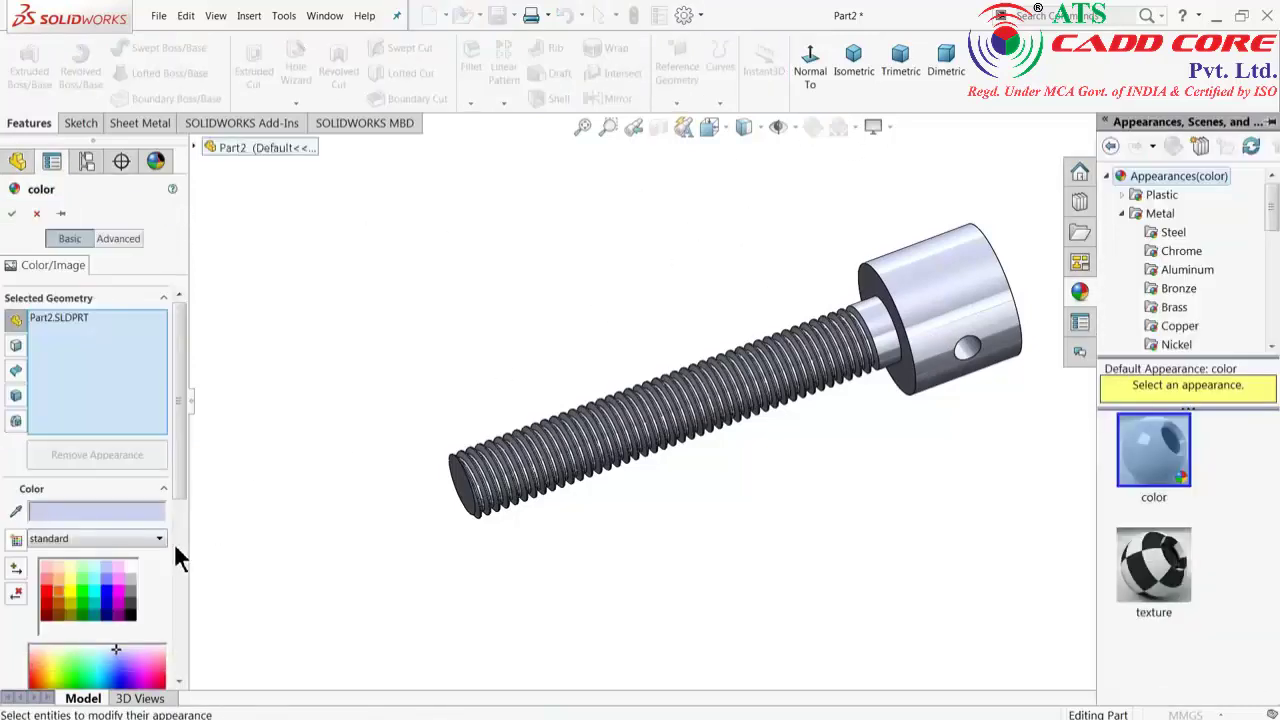
click(97, 590)
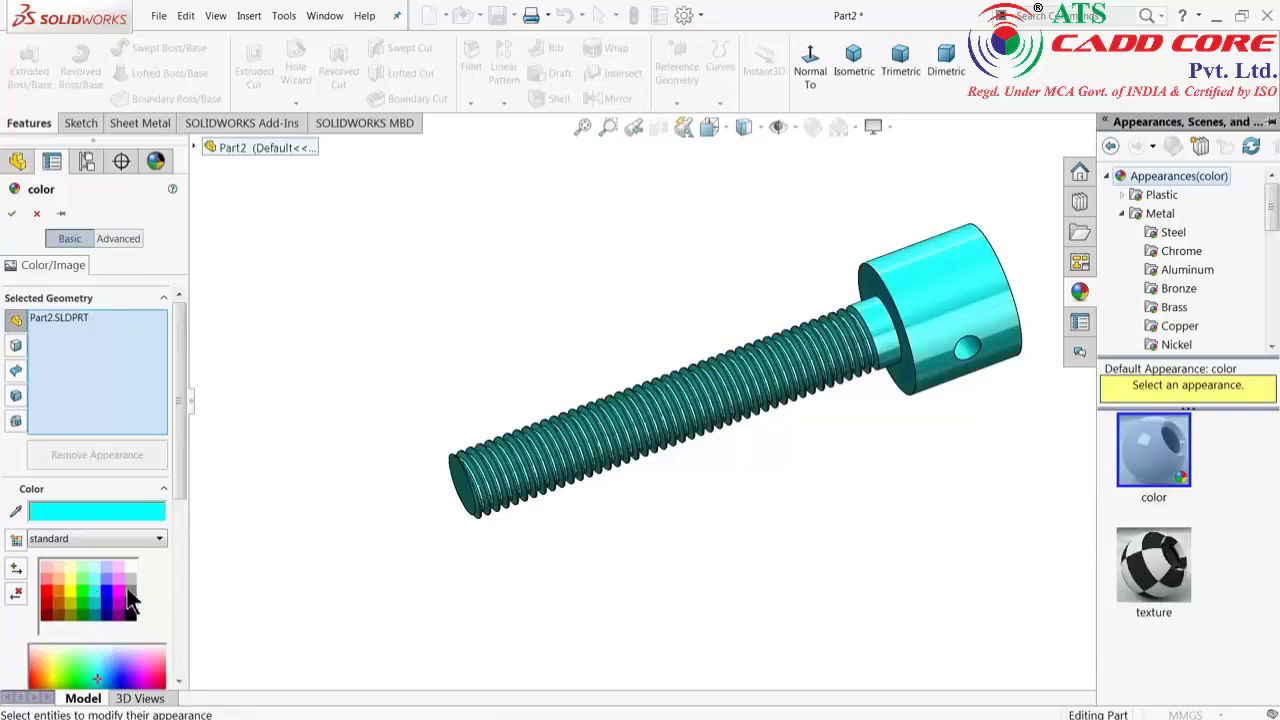
mouse_move(403, 430)
middle_down()
mouse_move(377, 314)
mouse_move(410, 390)
mouse_move(386, 409)
middle_up()
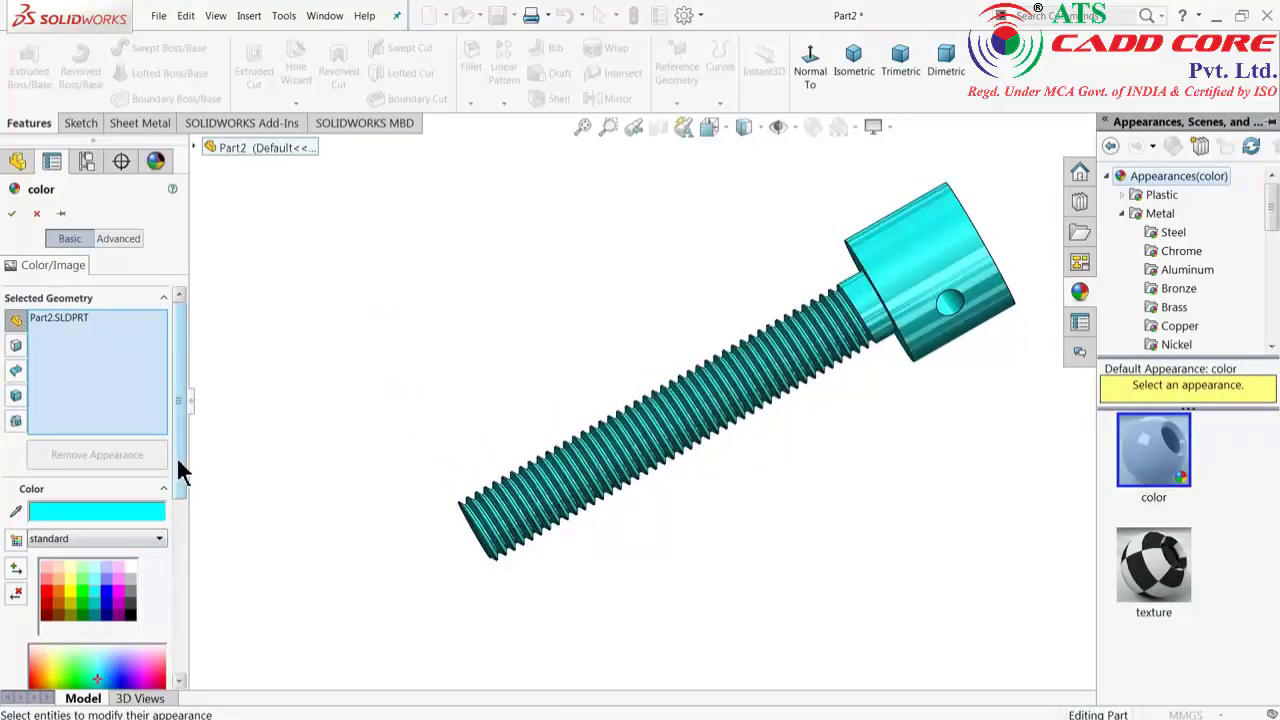
mouse_move(180, 471)
mouse_down()
mouse_move(182, 500)
mouse_move(184, 461)
mouse_move(186, 482)
mouse_up()
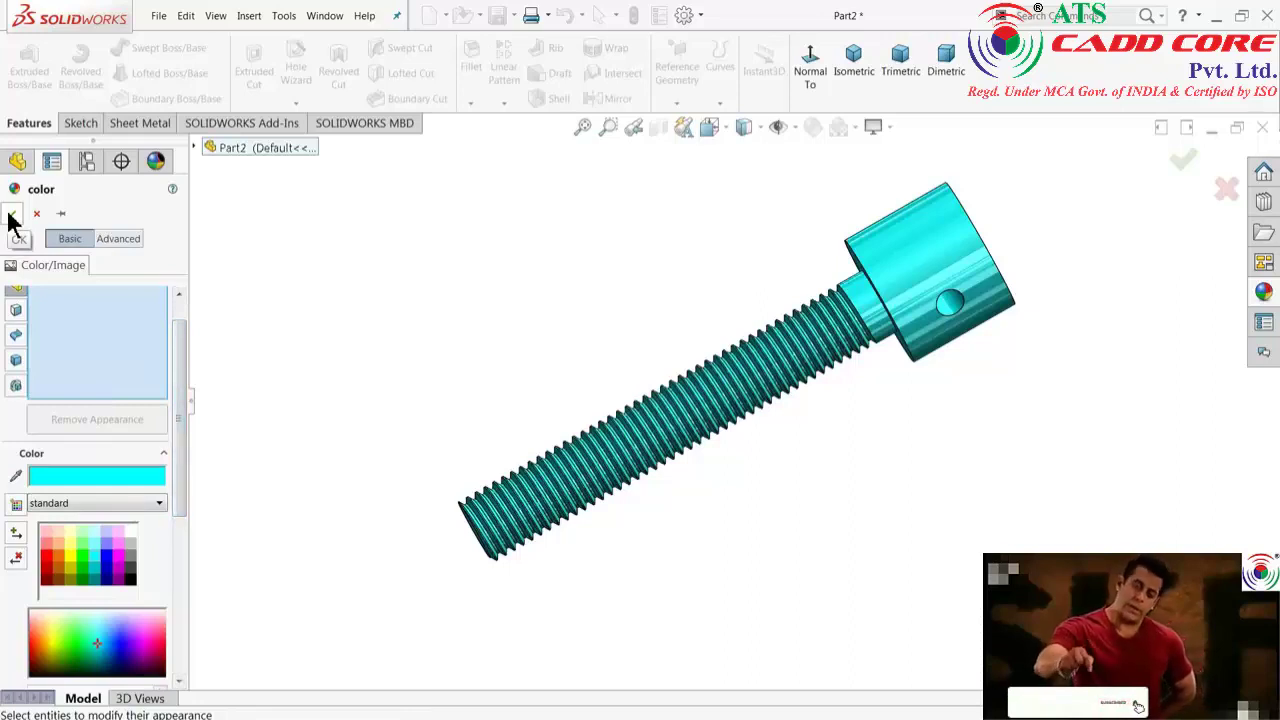
scroll(184, 475, up, 1)
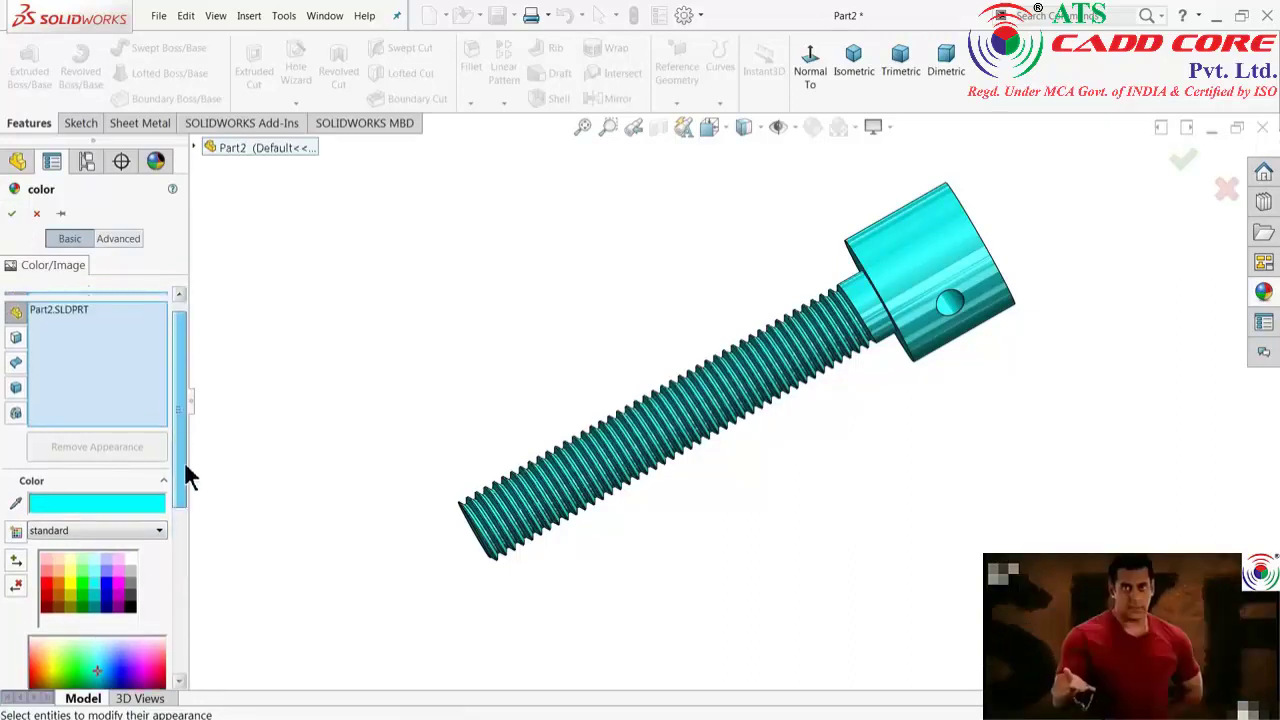
scroll(184, 465, down, 1)
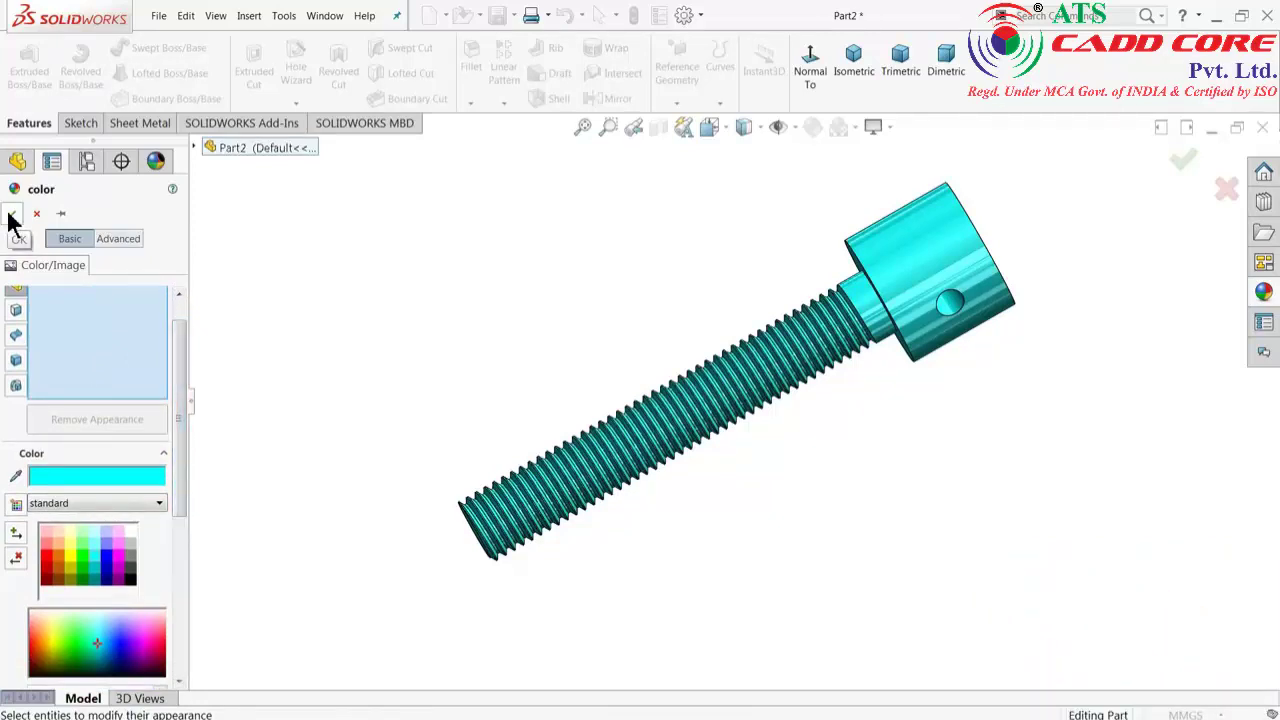
drag(178, 425, 180, 506)
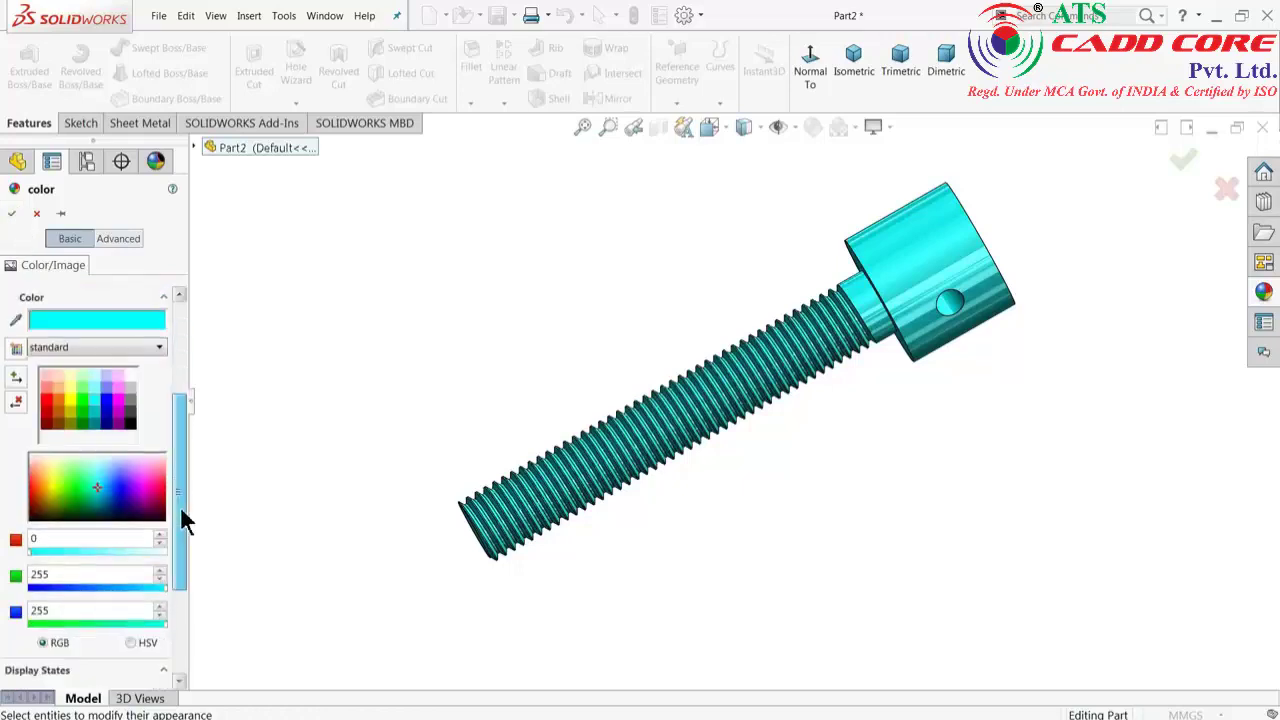
mouse_move(162, 583)
mouse_down()
mouse_move(132, 583)
mouse_move(168, 583)
mouse_up()
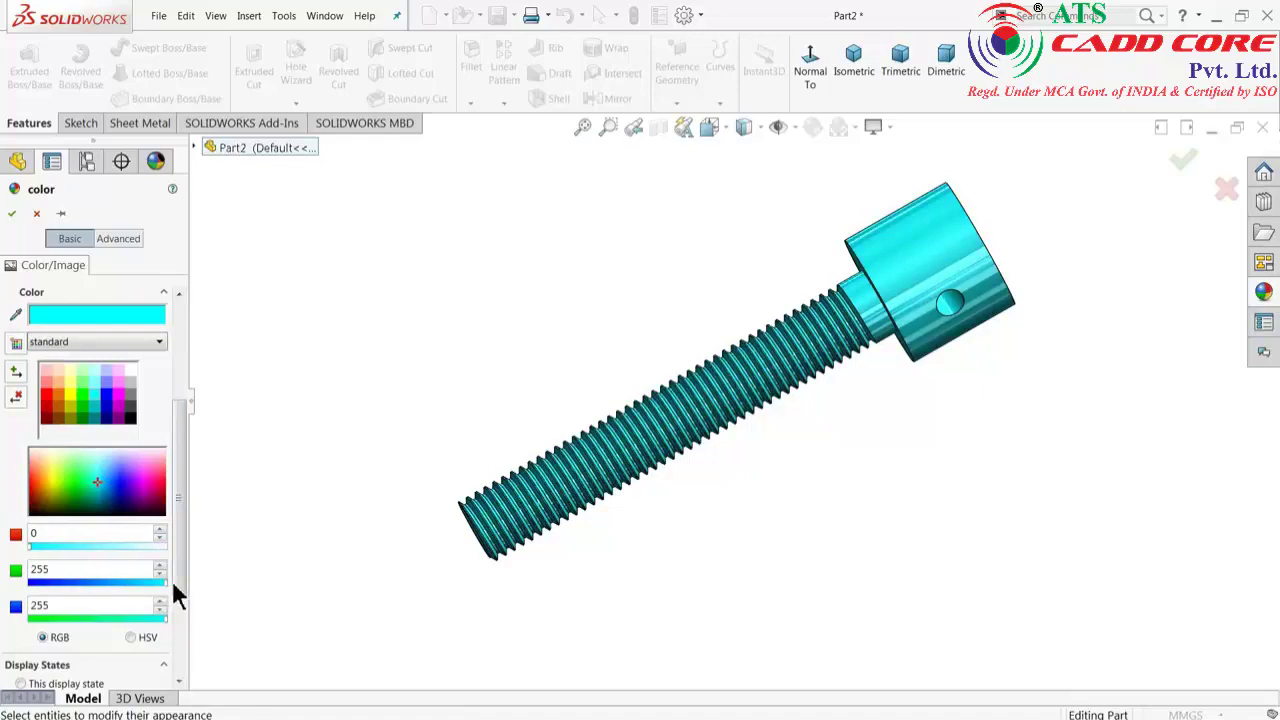
click(12, 213)
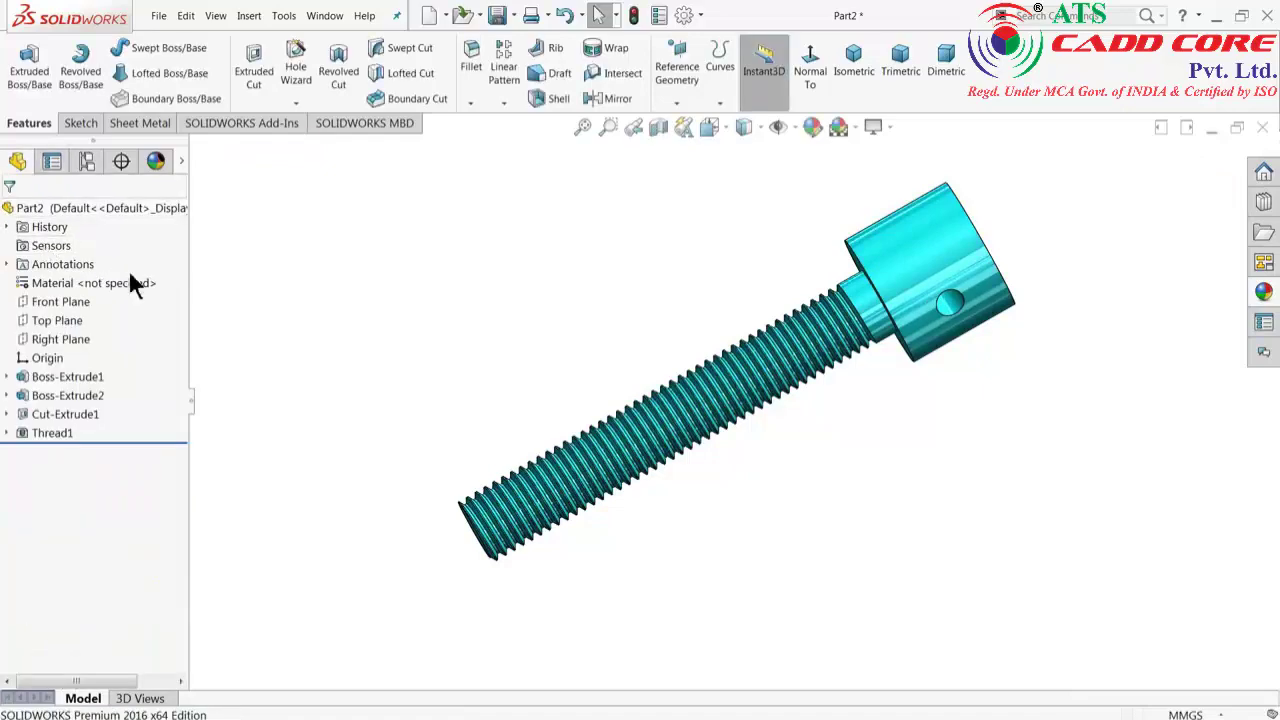
Save the rod as 2.Rod in the Pipe Vice folder and rotate it to inspect.
click(497, 15)
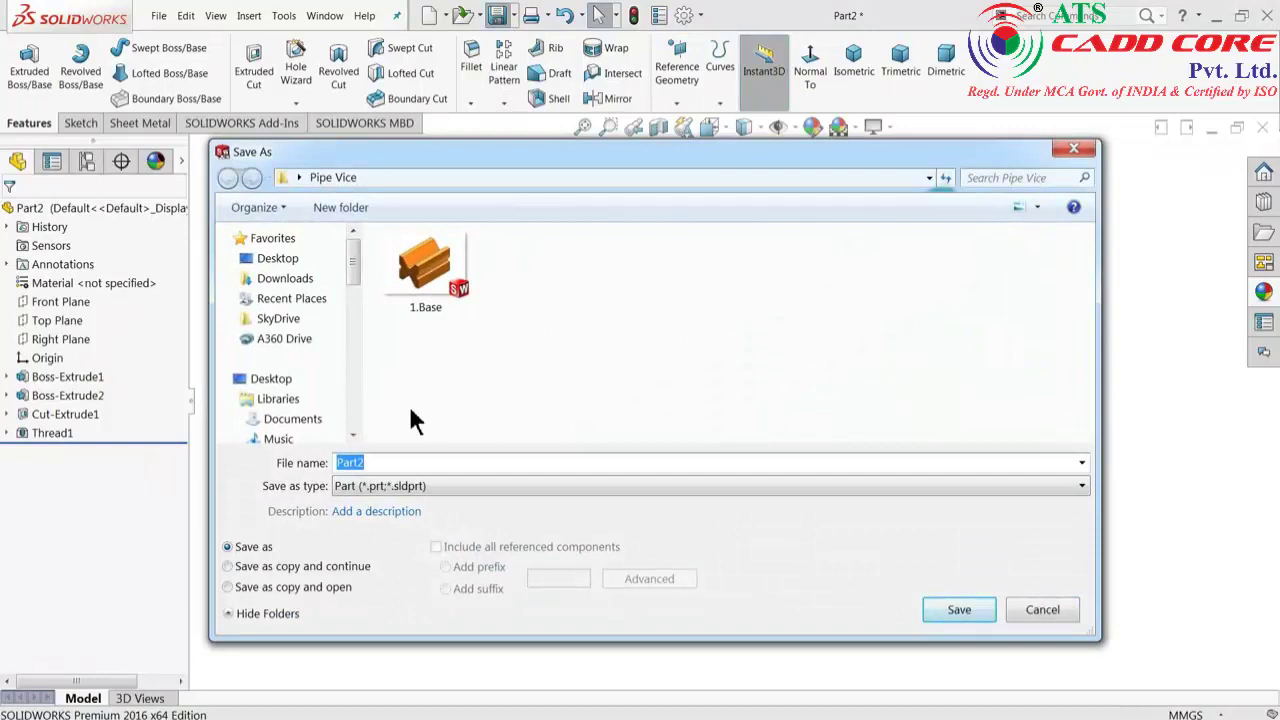
text(2.Rod)
click(951, 612)
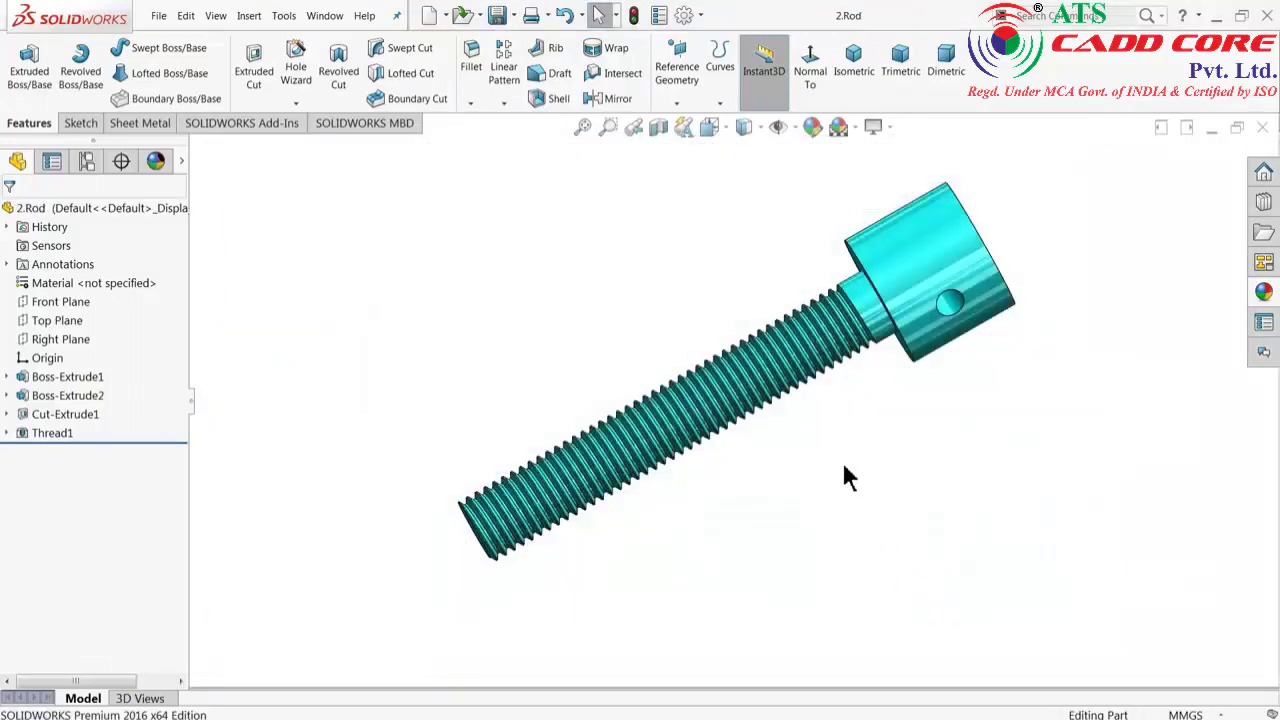
scroll(846, 437, up, 2)
scroll(789, 443, down, 3)
scroll(785, 445, down, 2)
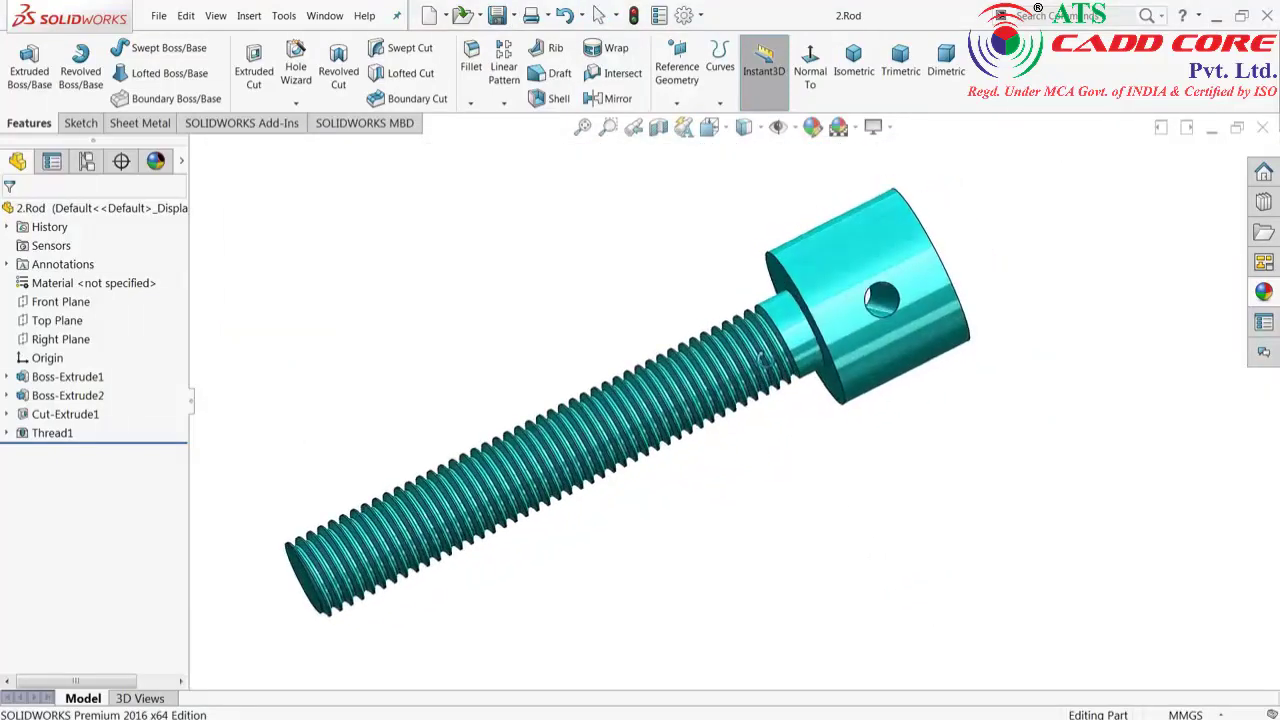
middle_drag(761, 357, 688, 585)
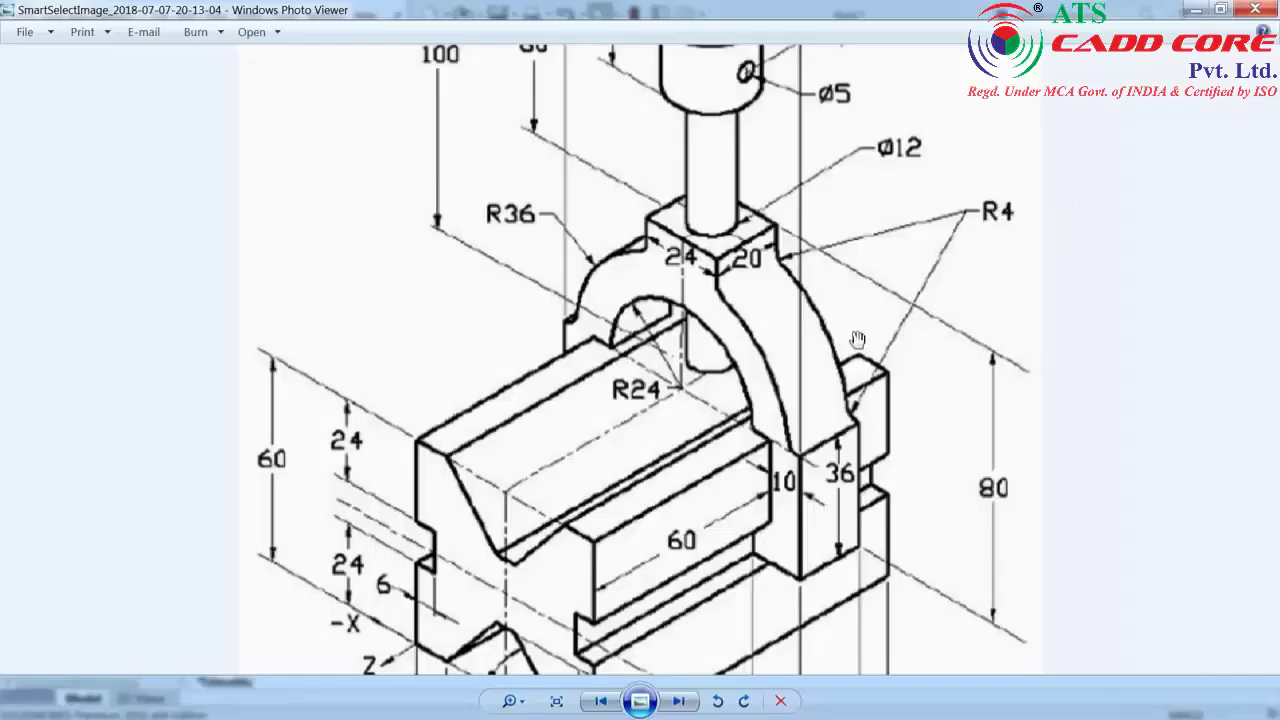
Pan the clamp drawing to read the cylinder and block dimensions, then minimize the viewer.
scroll(745, 408, up, 1)
scroll(742, 410, down, 1)
scroll(748, 360, down, 1)
scroll(720, 349, up, 1)
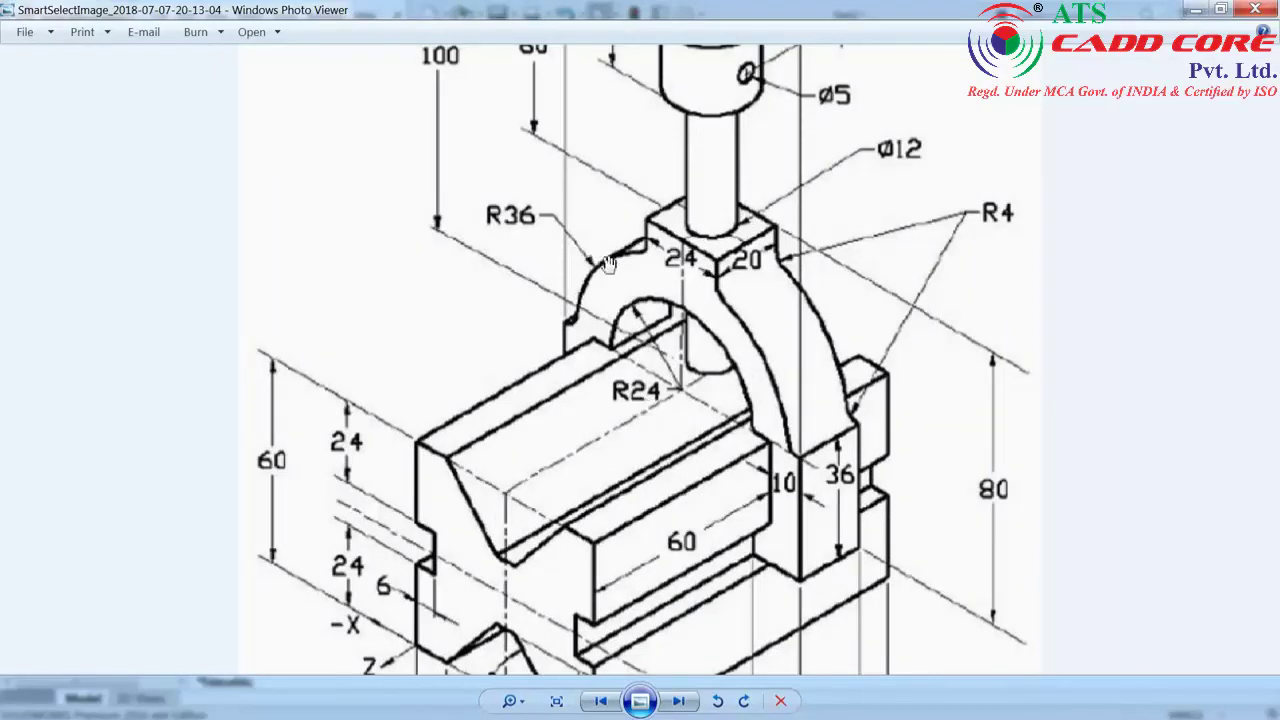
drag(779, 433, 789, 346)
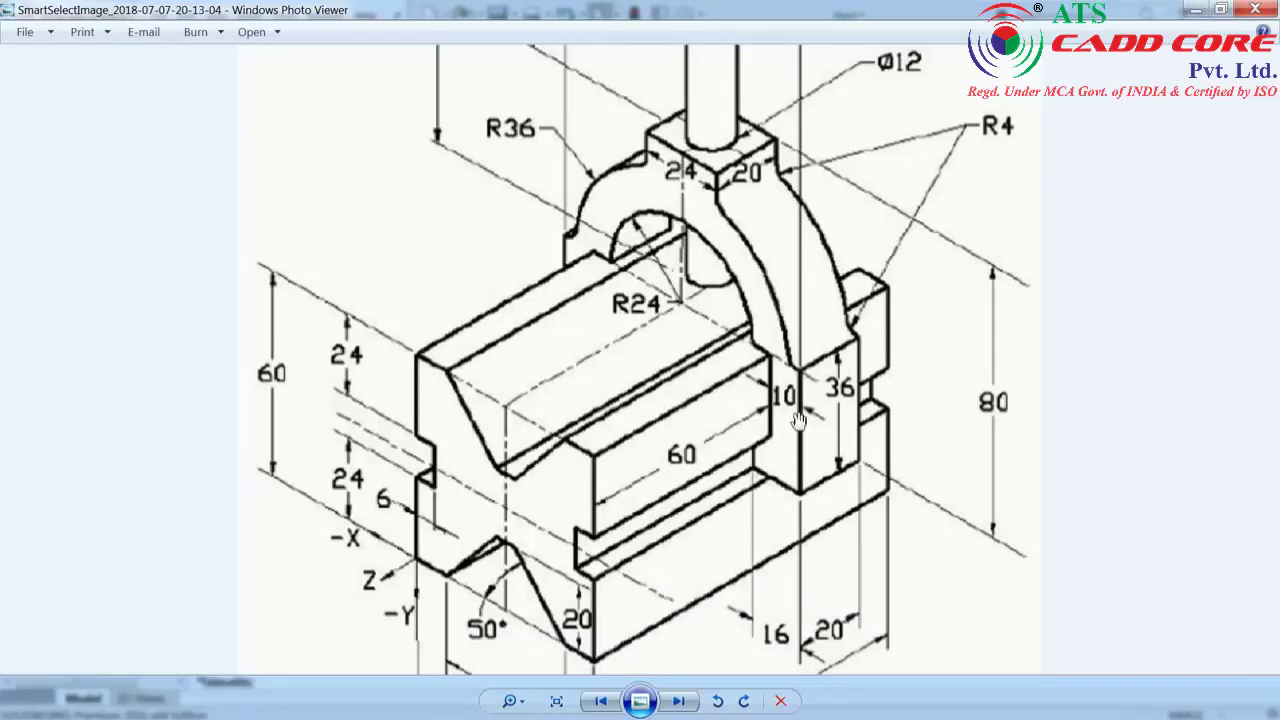
drag(761, 296, 790, 588)
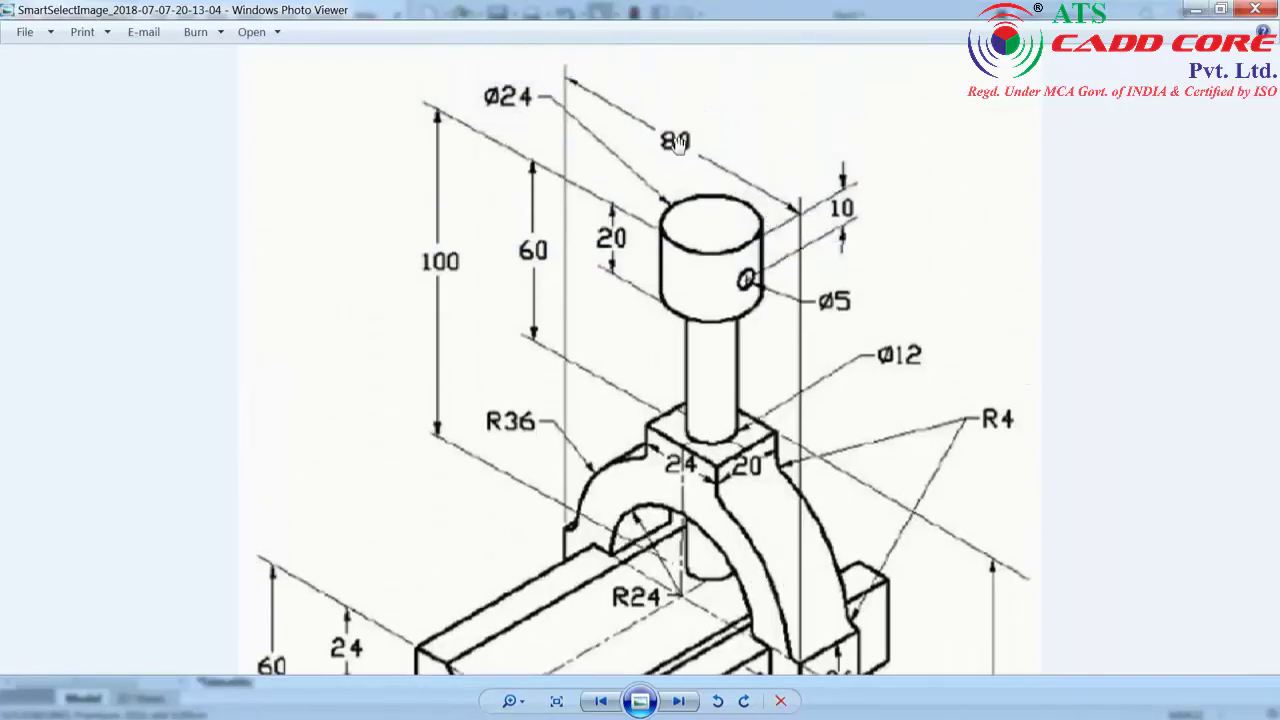
mouse_move(716, 414)
mouse_down()
mouse_move(688, 290)
mouse_move(698, 198)
mouse_up()
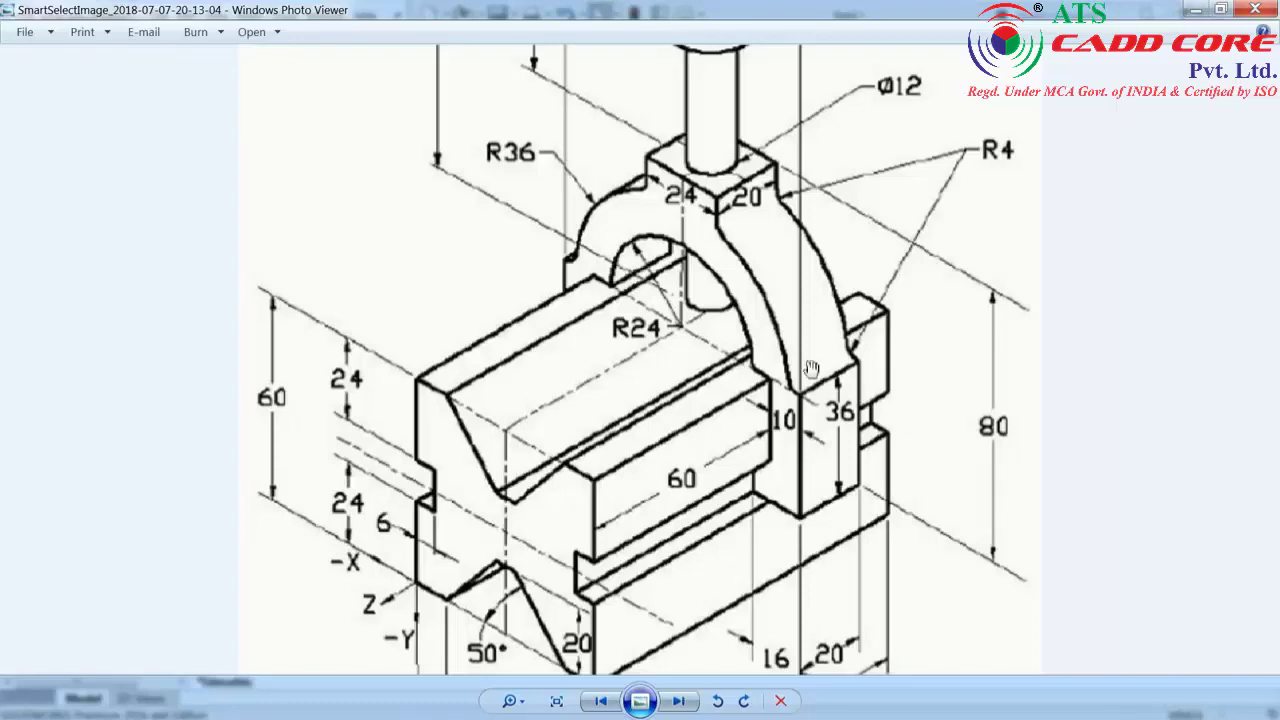
scroll(811, 369, down, 2)
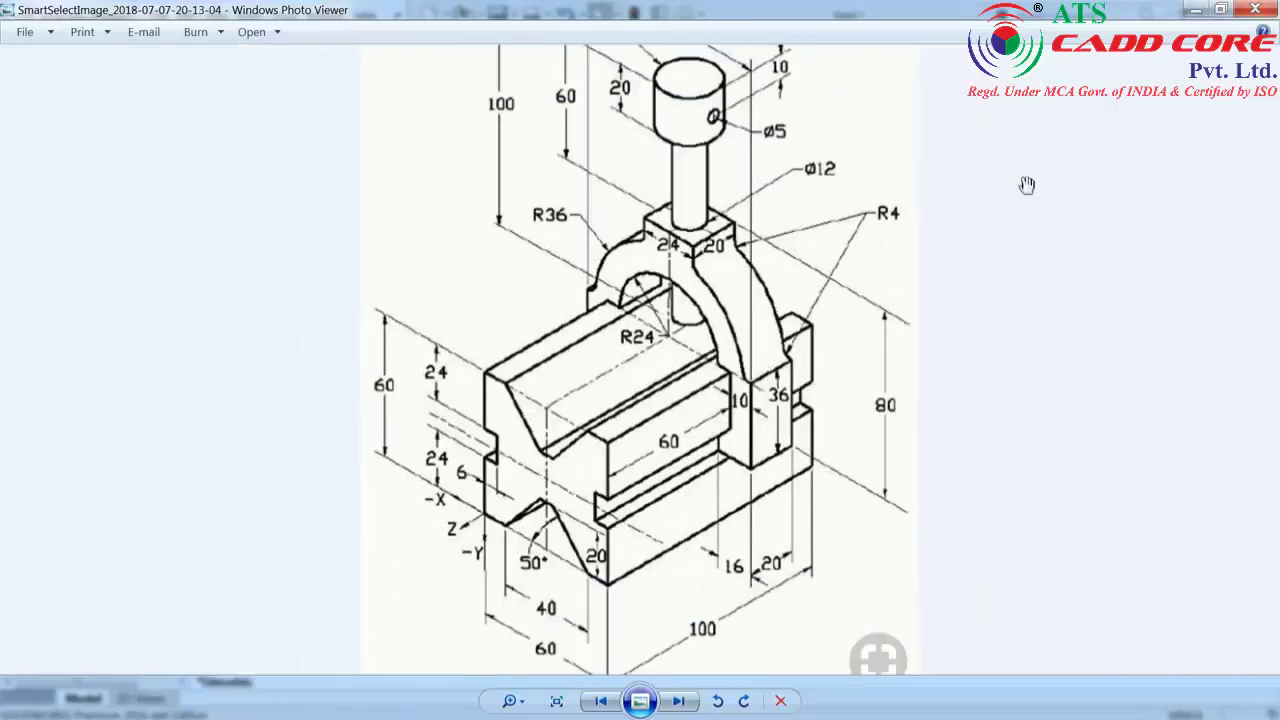
click(1195, 10)
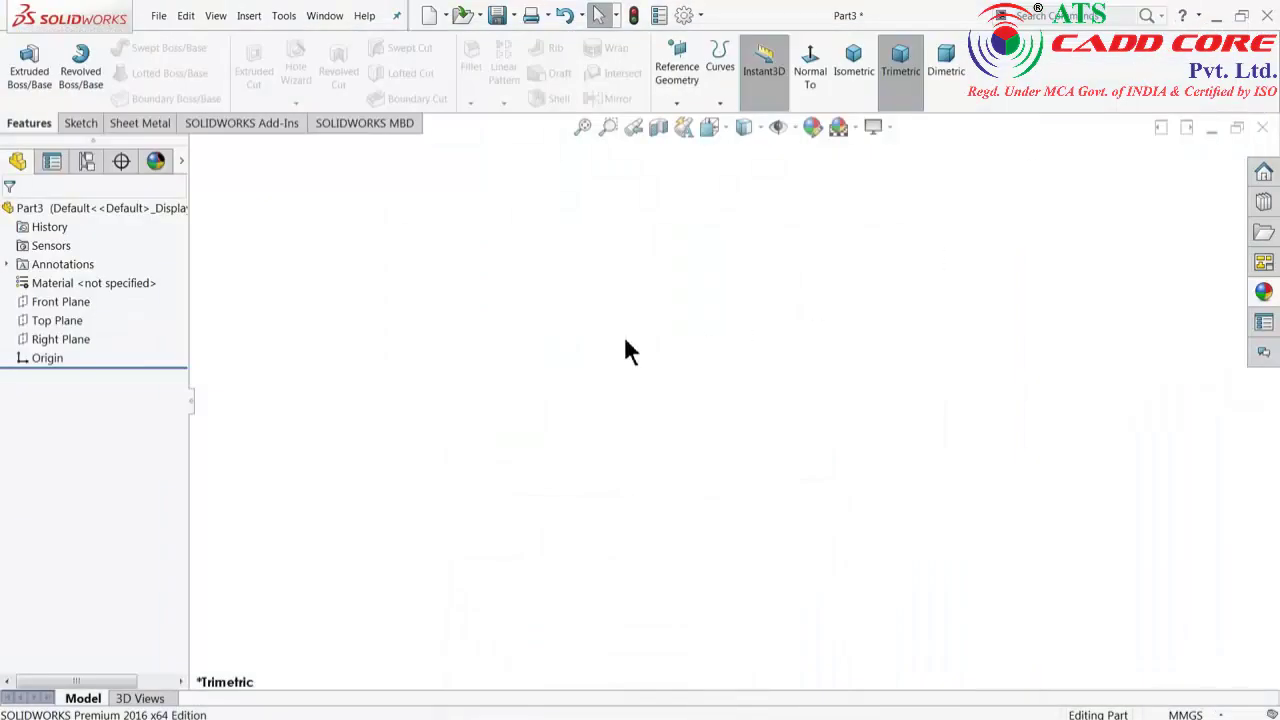
Start a Front Plane sketch with a horizontal centerline through the origin.
click(55, 300)
click(67, 285)
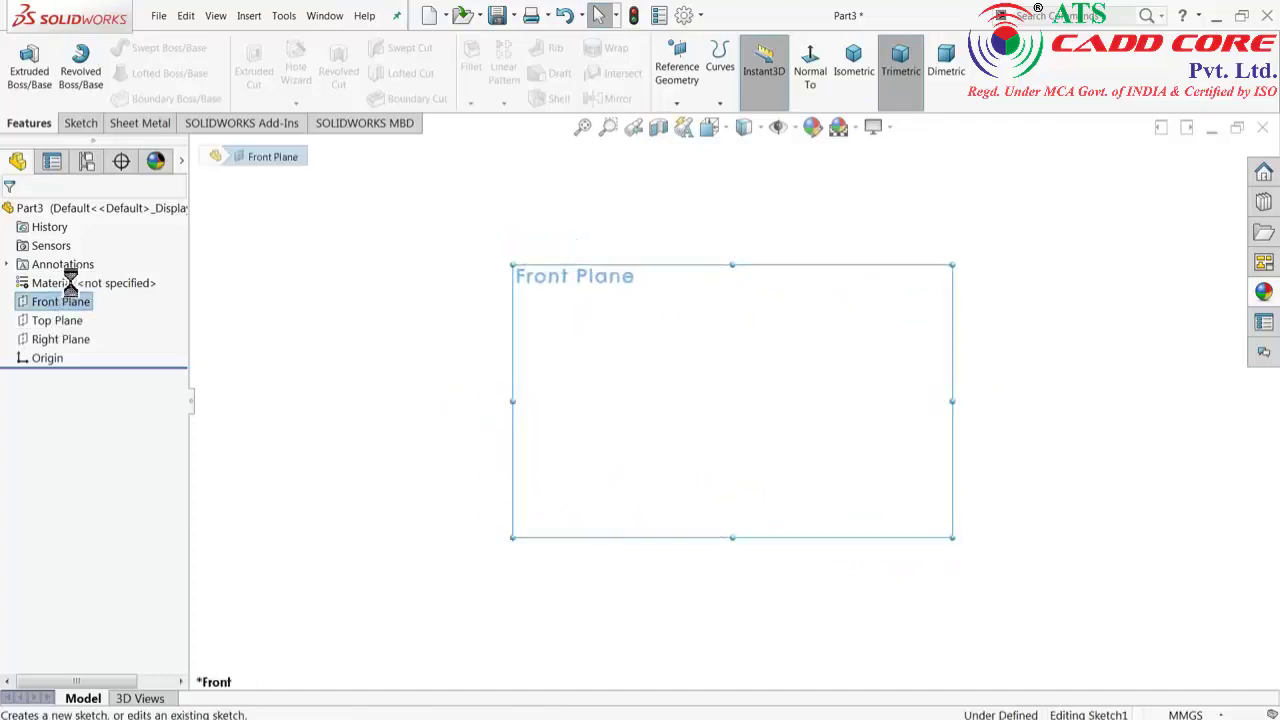
click(125, 50)
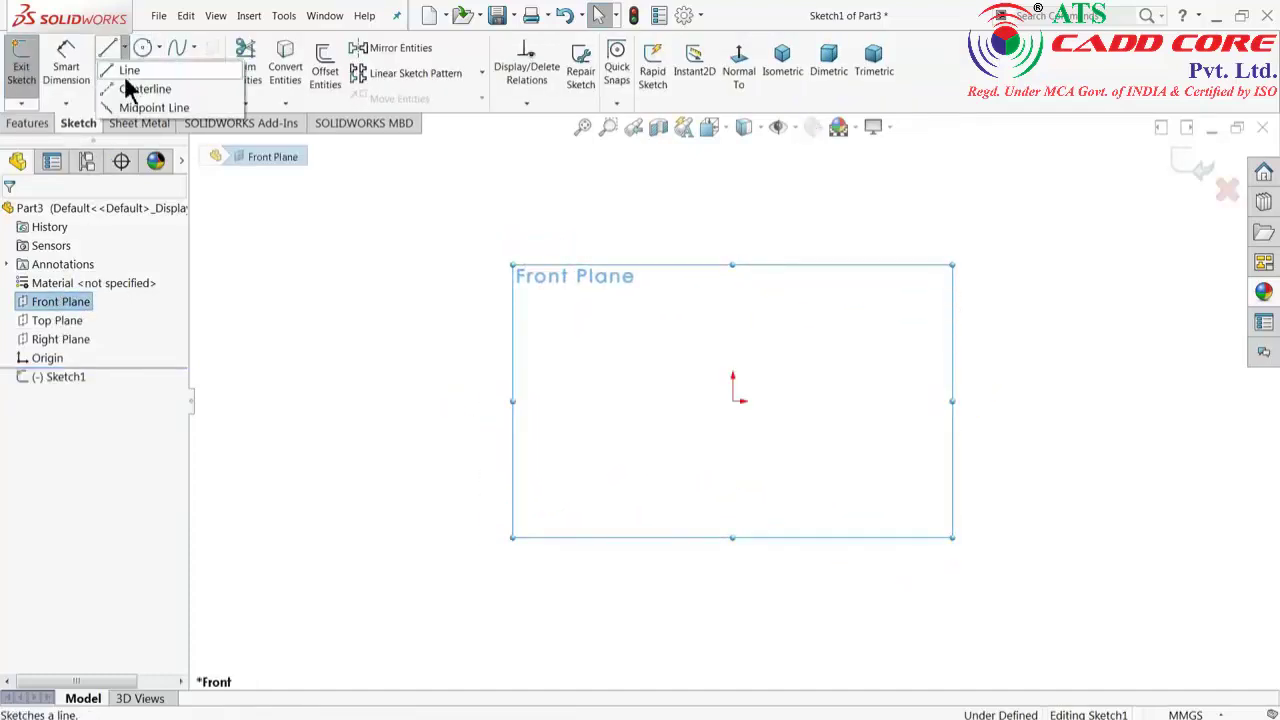
click(140, 88)
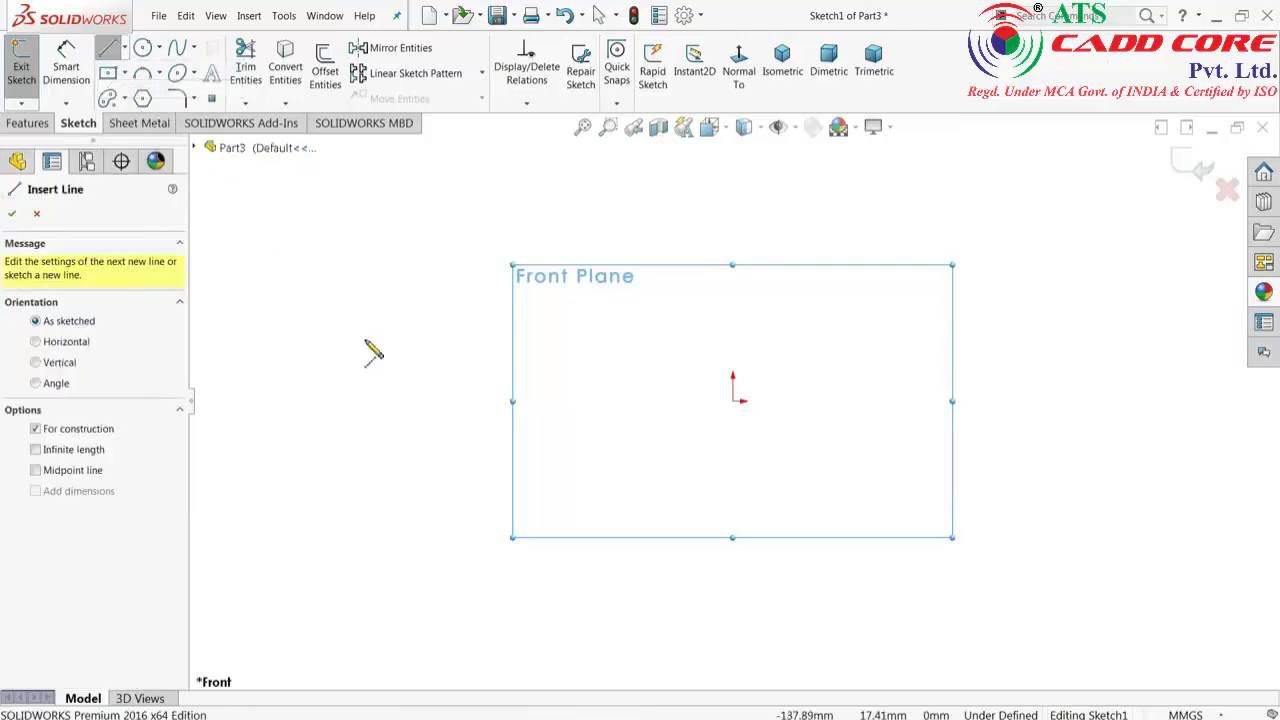
click(525, 401)
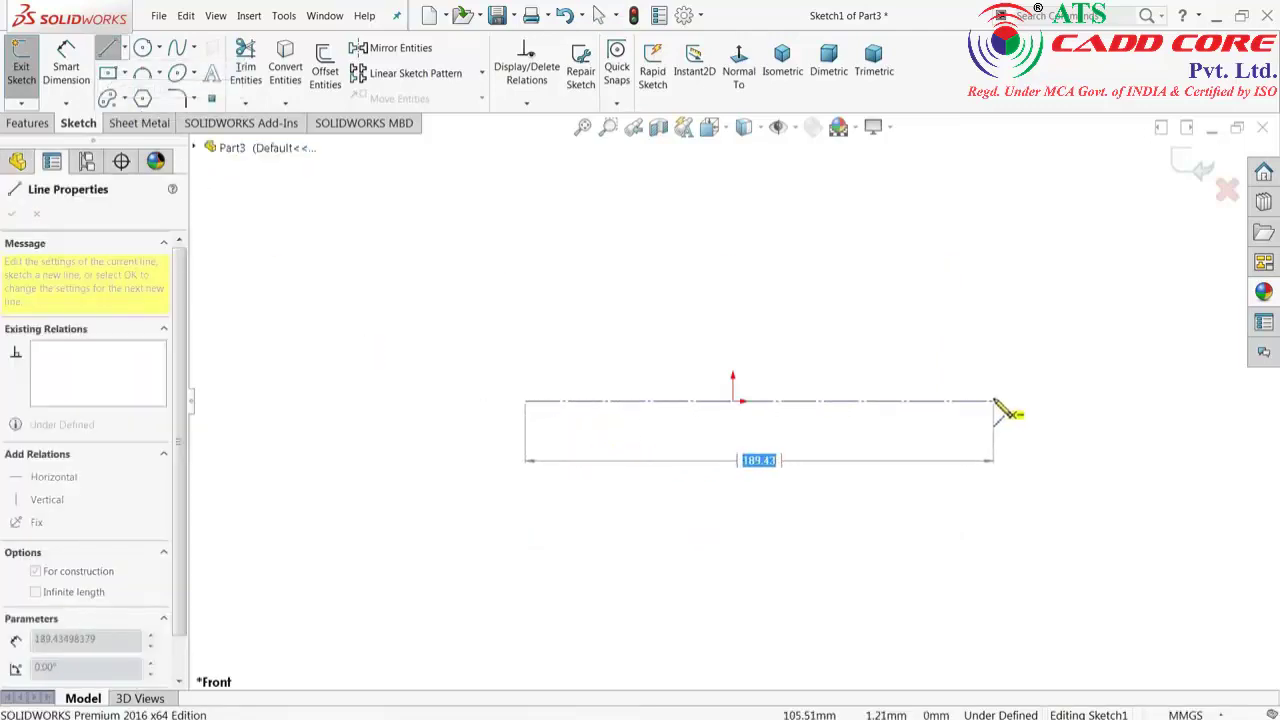
click(993, 401)
right_click(1010, 358)
click(1042, 360)
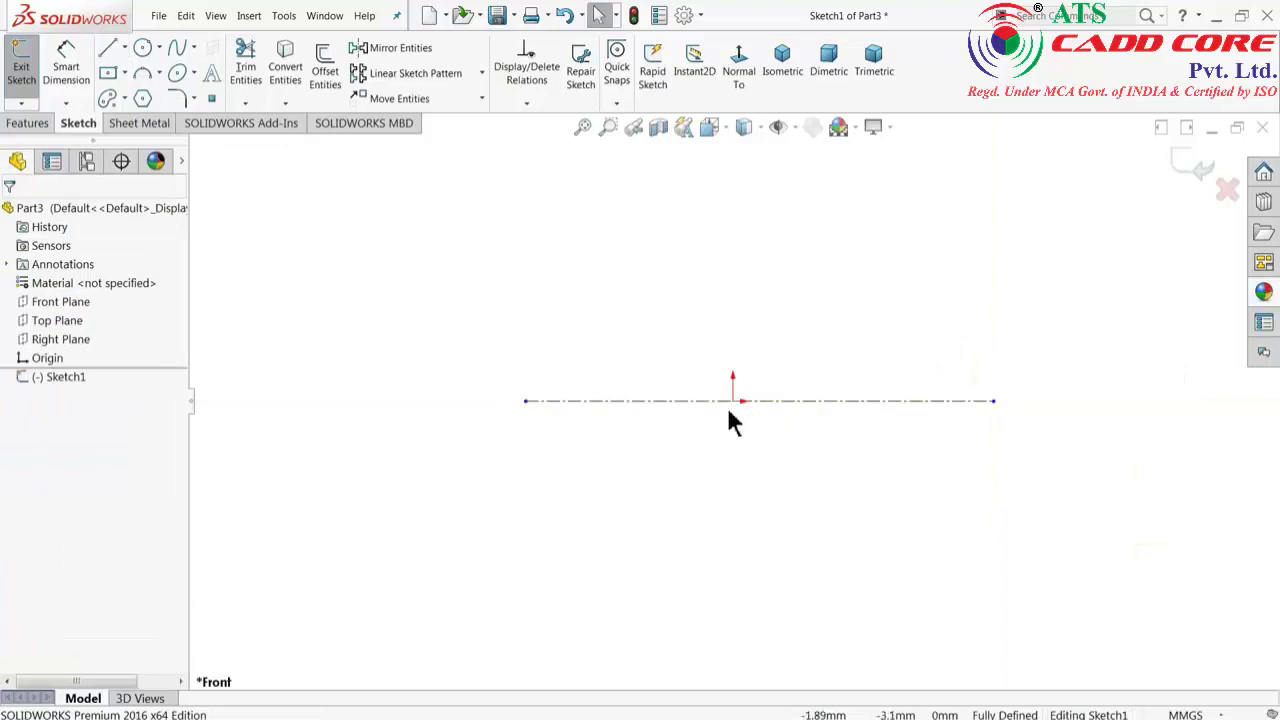
Draw two circles centred on the origin, an outer and a smaller inner one.
click(143, 50)
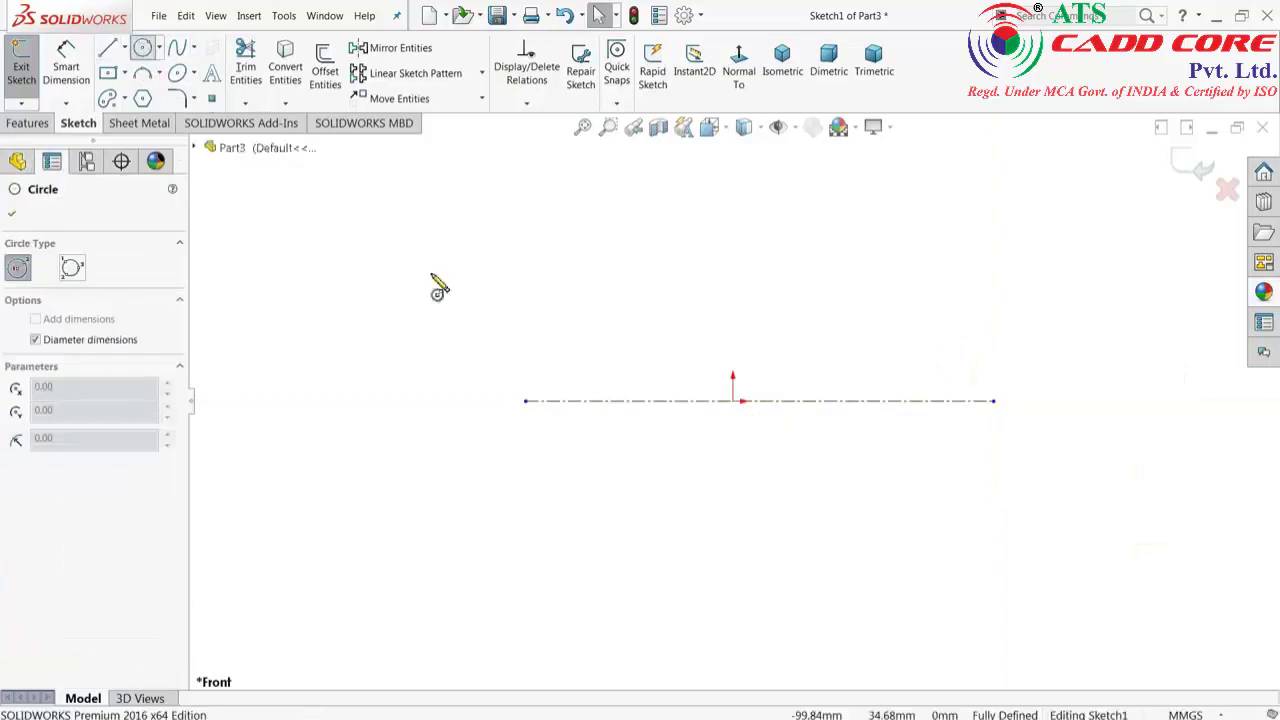
click(734, 401)
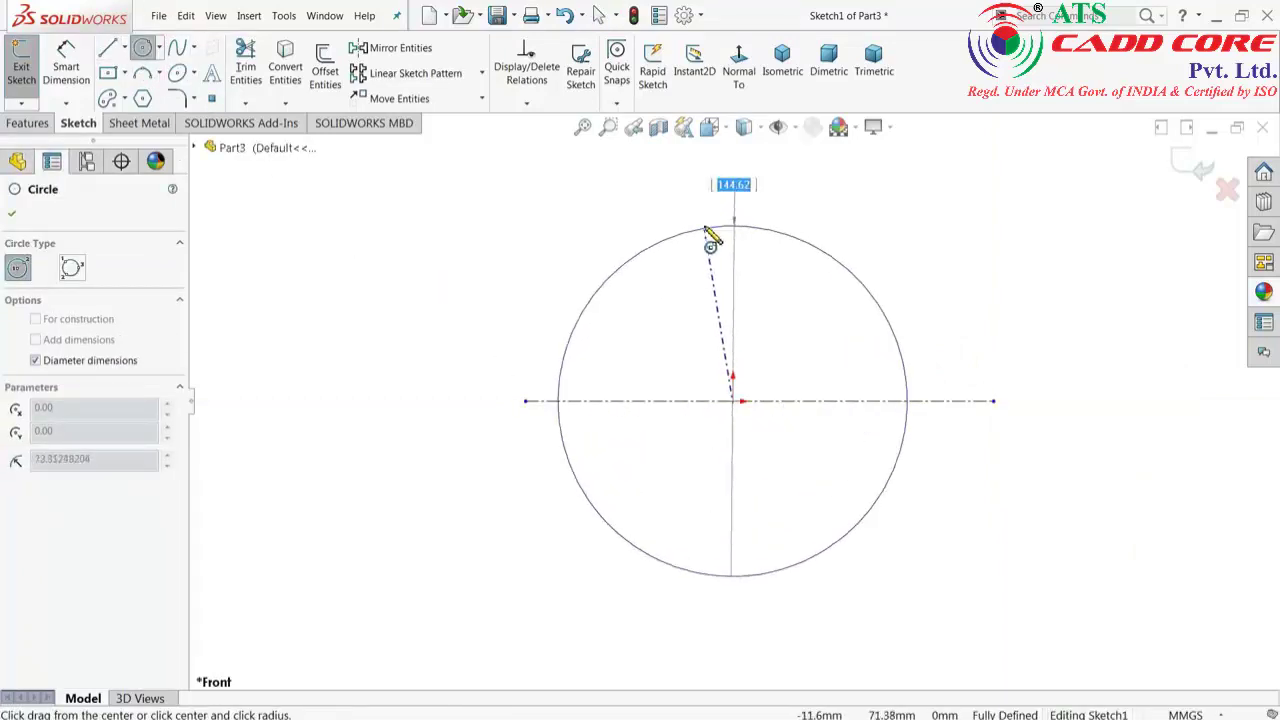
click(710, 219)
click(734, 401)
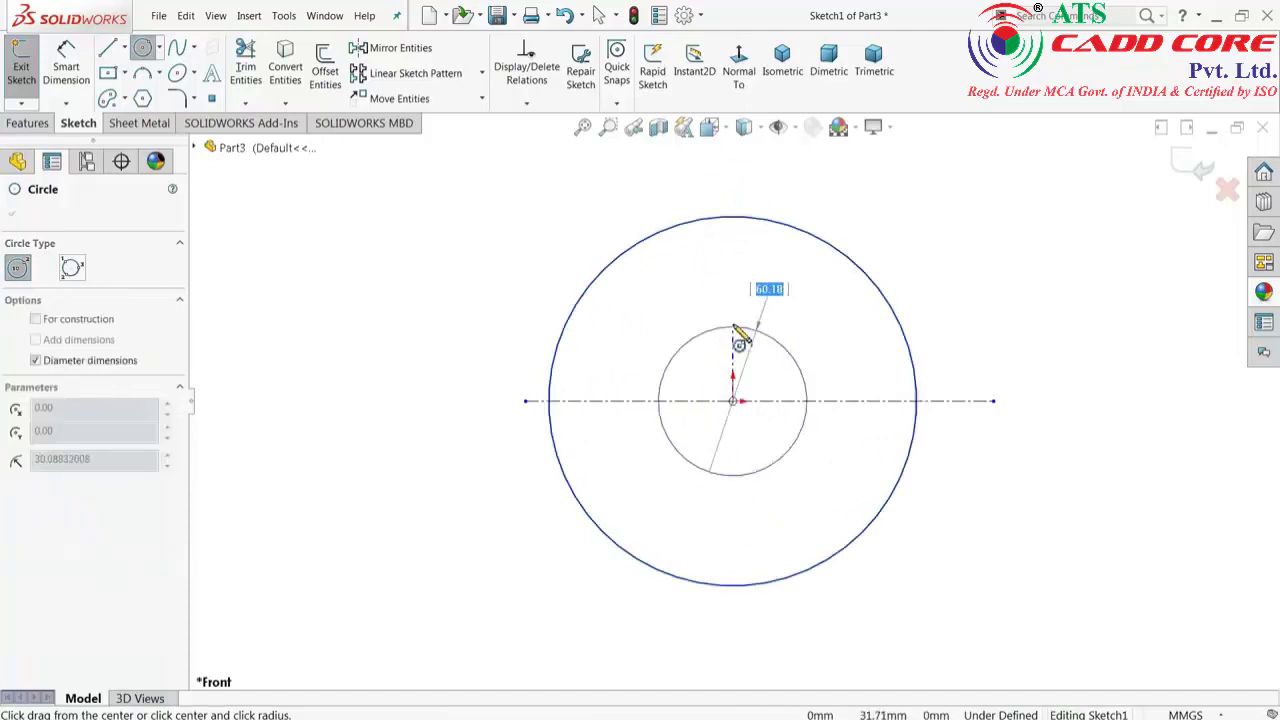
click(733, 297)
Dimension the outer circle Ø72 and the inner circle Ø48.
click(66, 65)
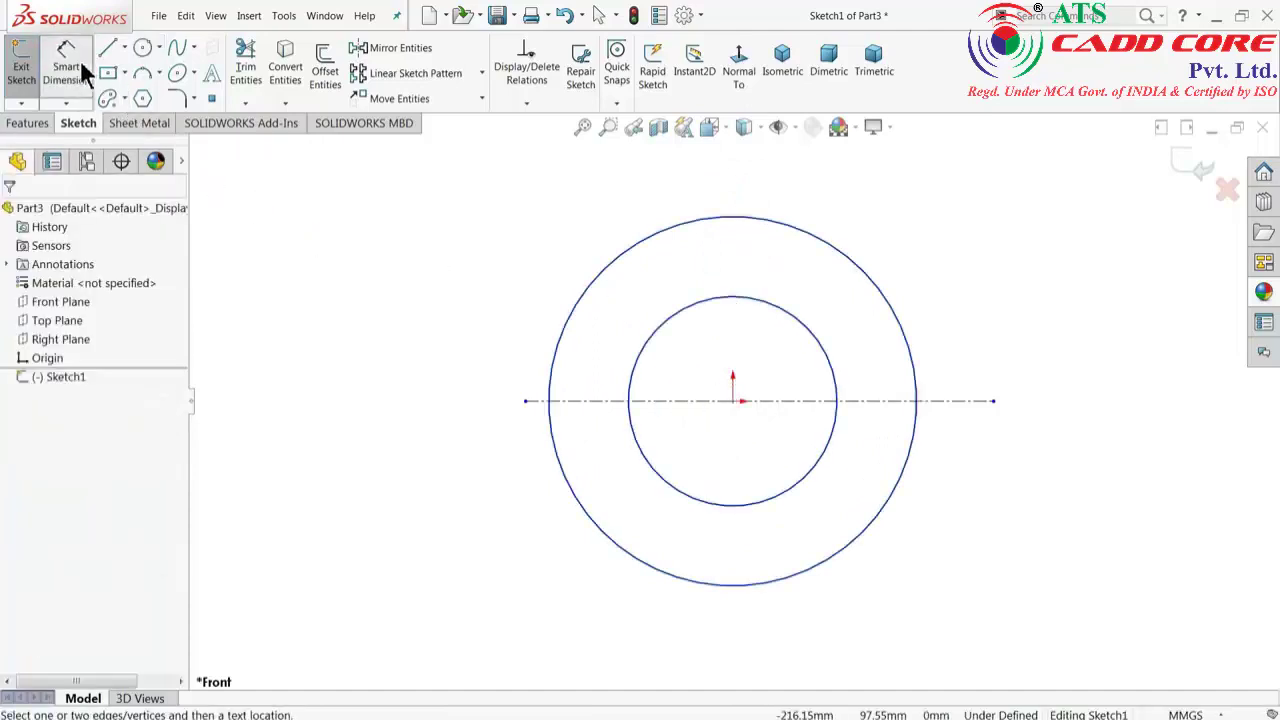
click(550, 392)
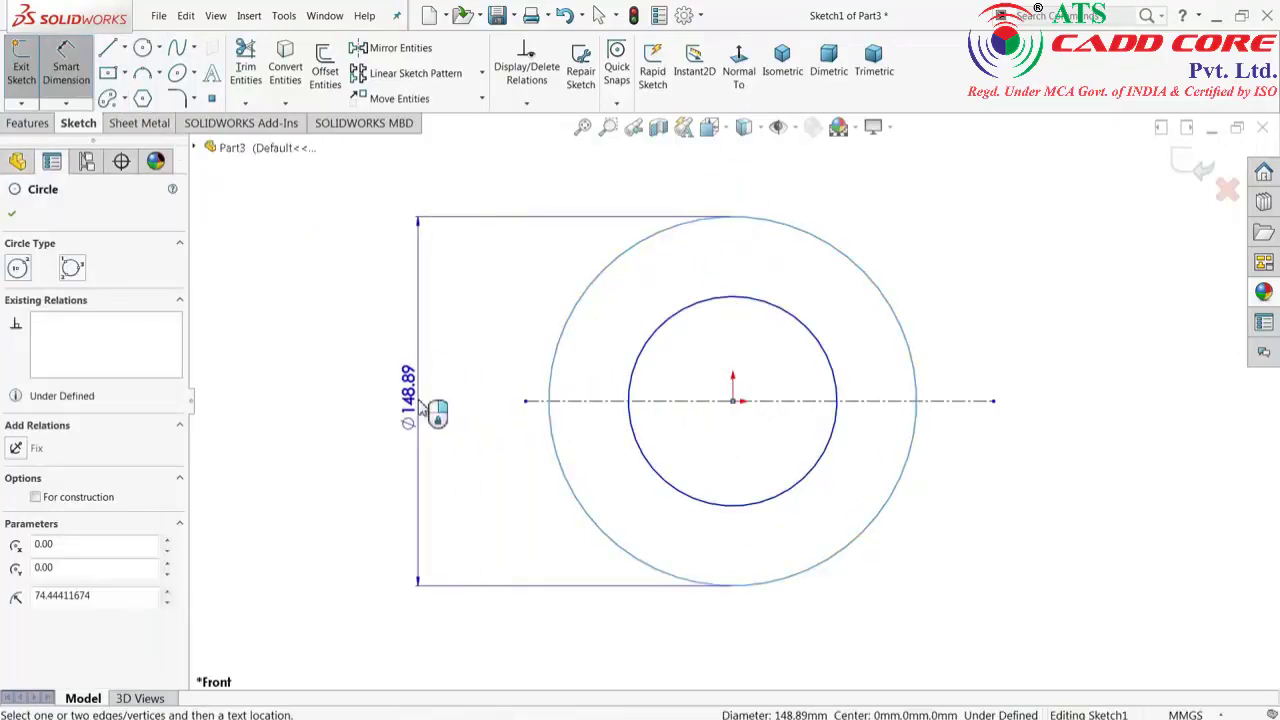
click(430, 408)
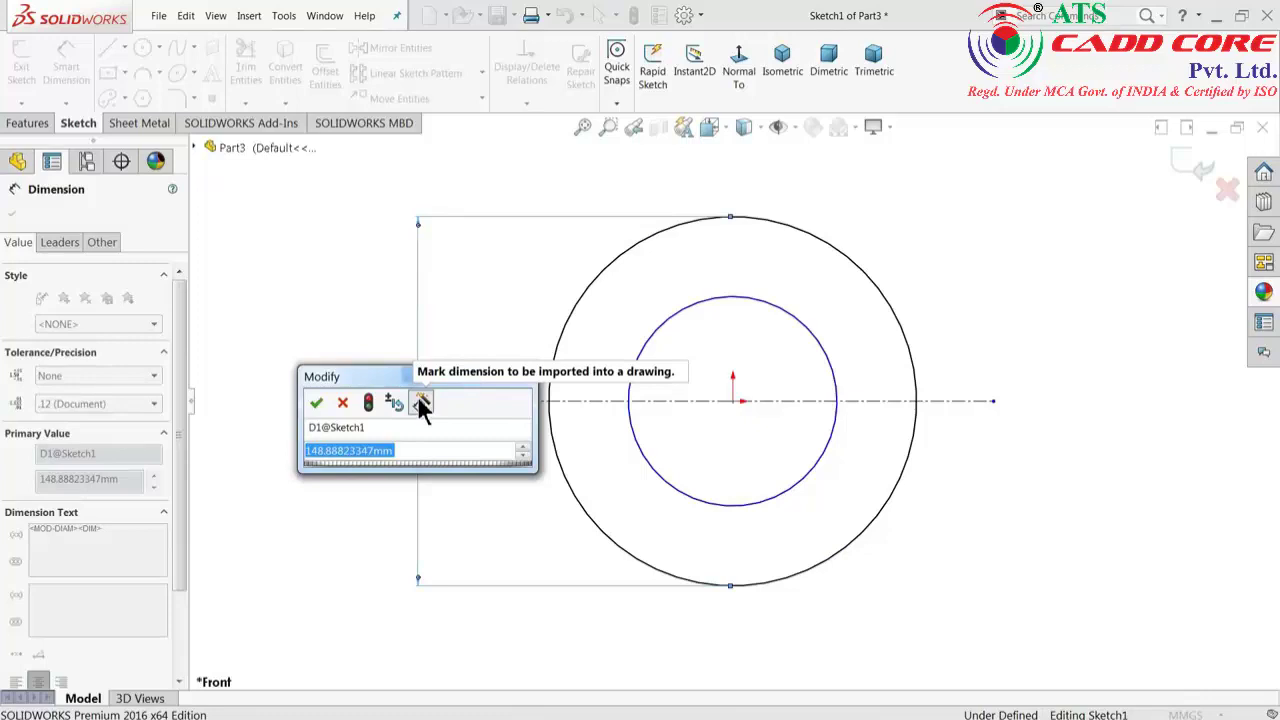
text(72)
key(Return)
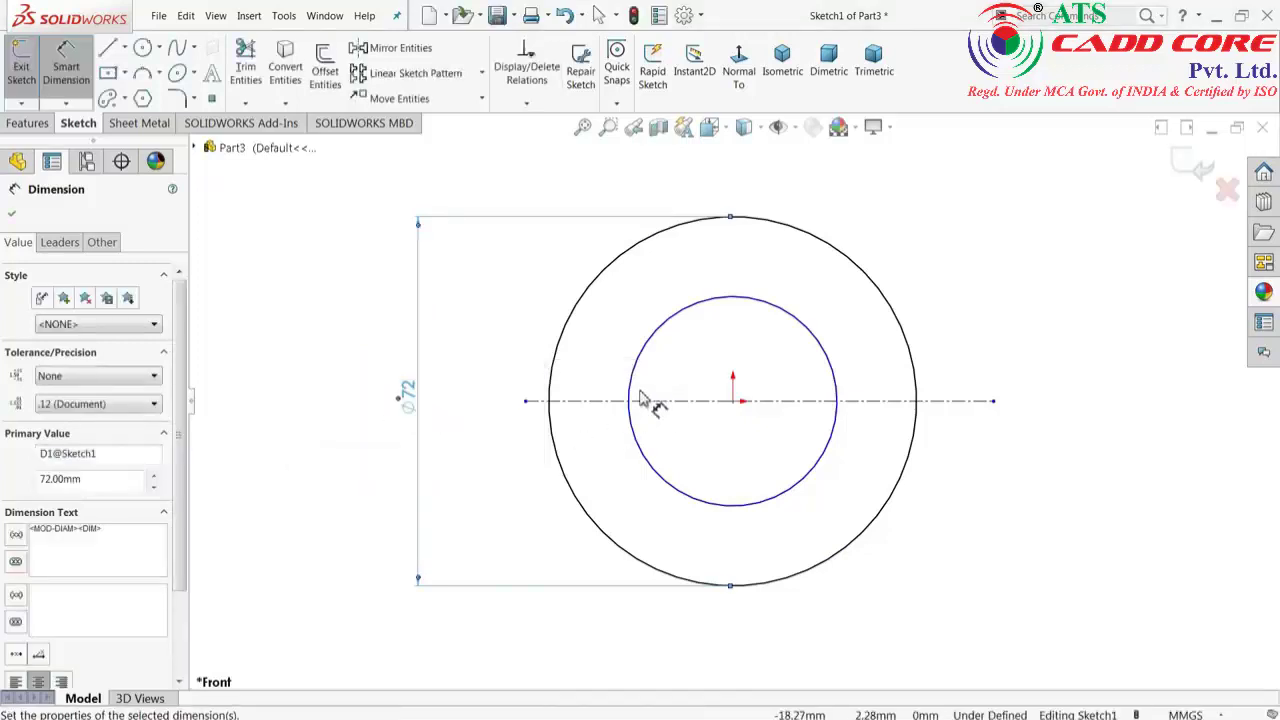
click(640, 400)
click(478, 400)
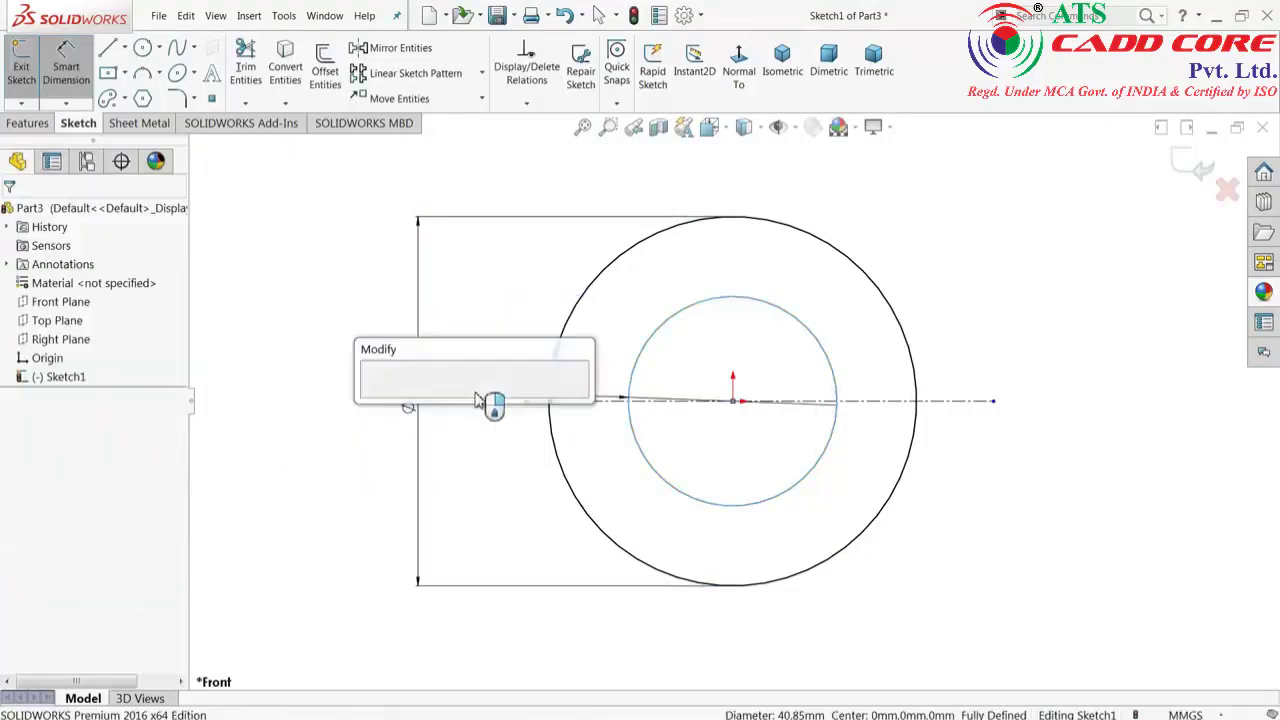
text(48)
key(Return)
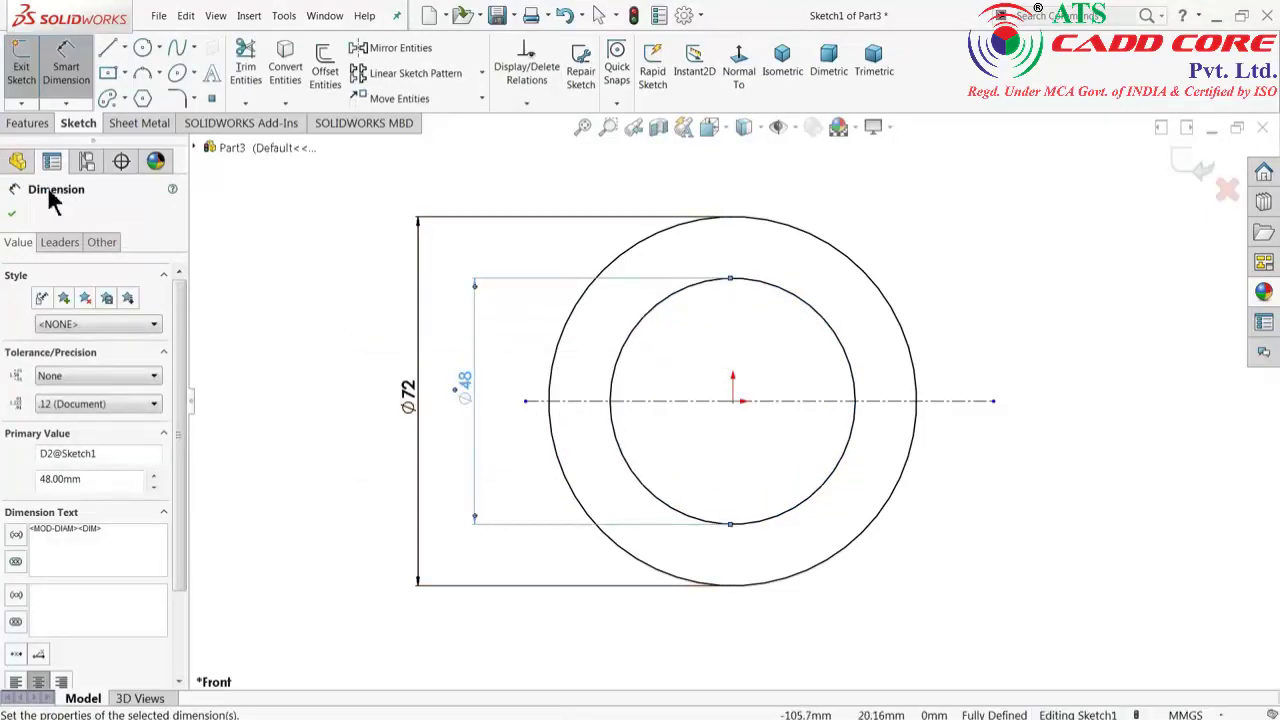
click(13, 217)
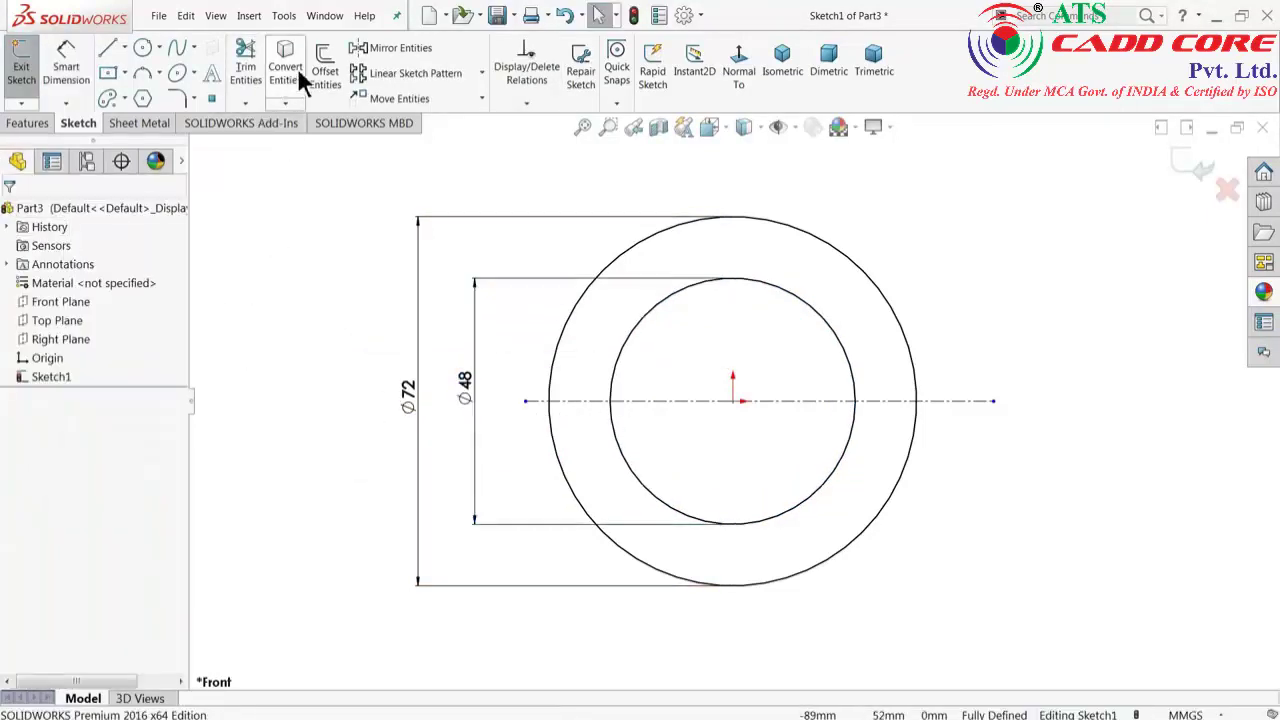
Power-trim the Ø72 and Ø48 circles below the centerline, leaving upper semicircles.
click(247, 80)
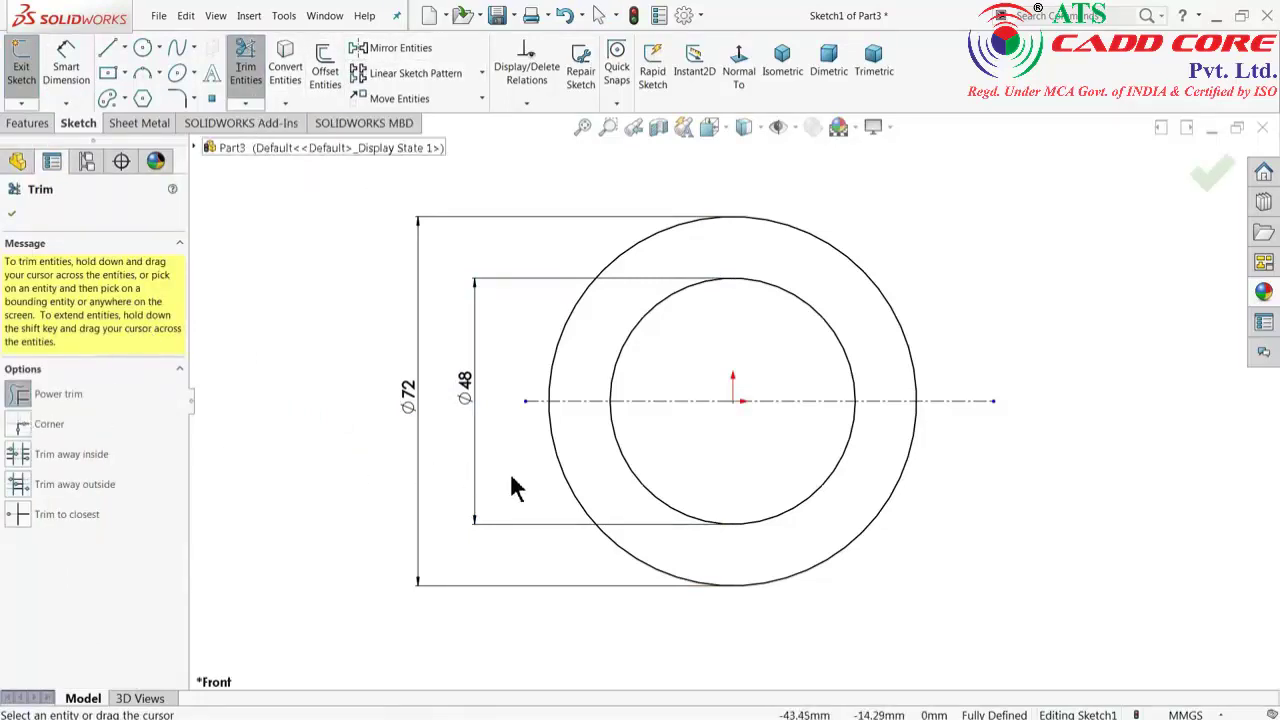
drag(511, 477, 670, 463)
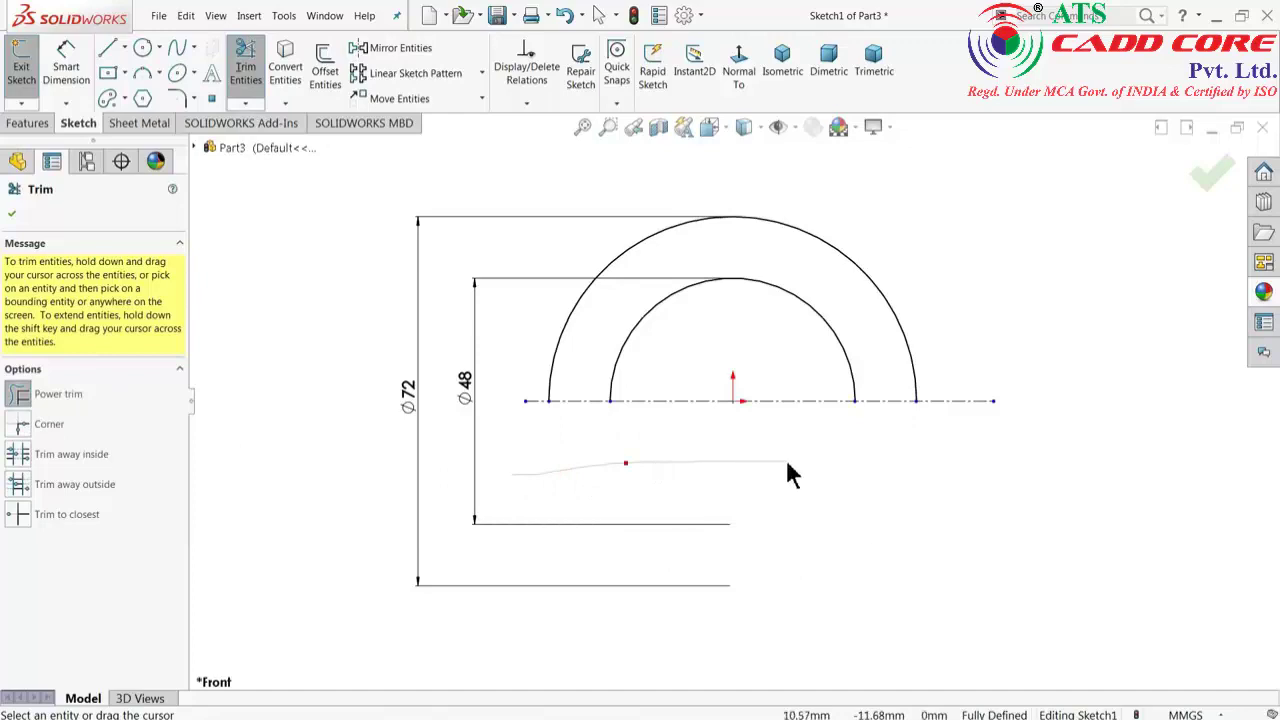
drag(787, 465, 594, 465)
click(12, 213)
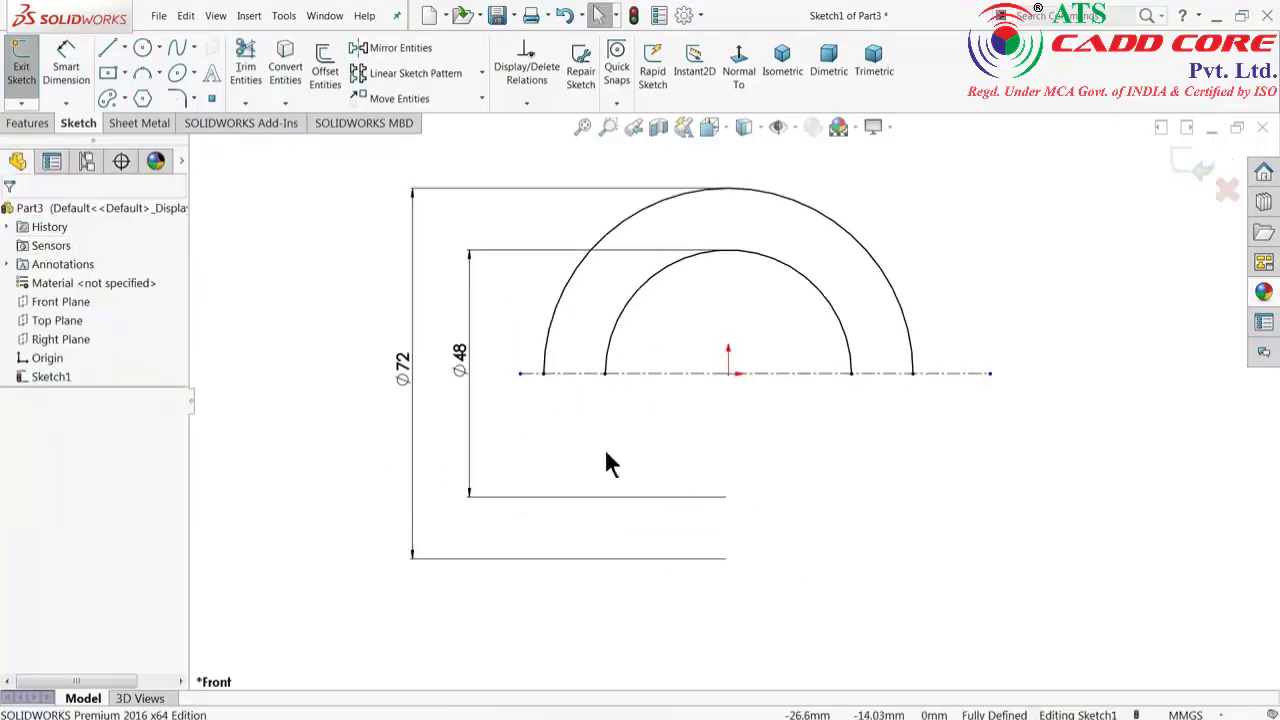
Draw the right stepped leg outline from the centreline: outer edge, bottom, step and inner edge.
scroll(1000, 451, up, 2)
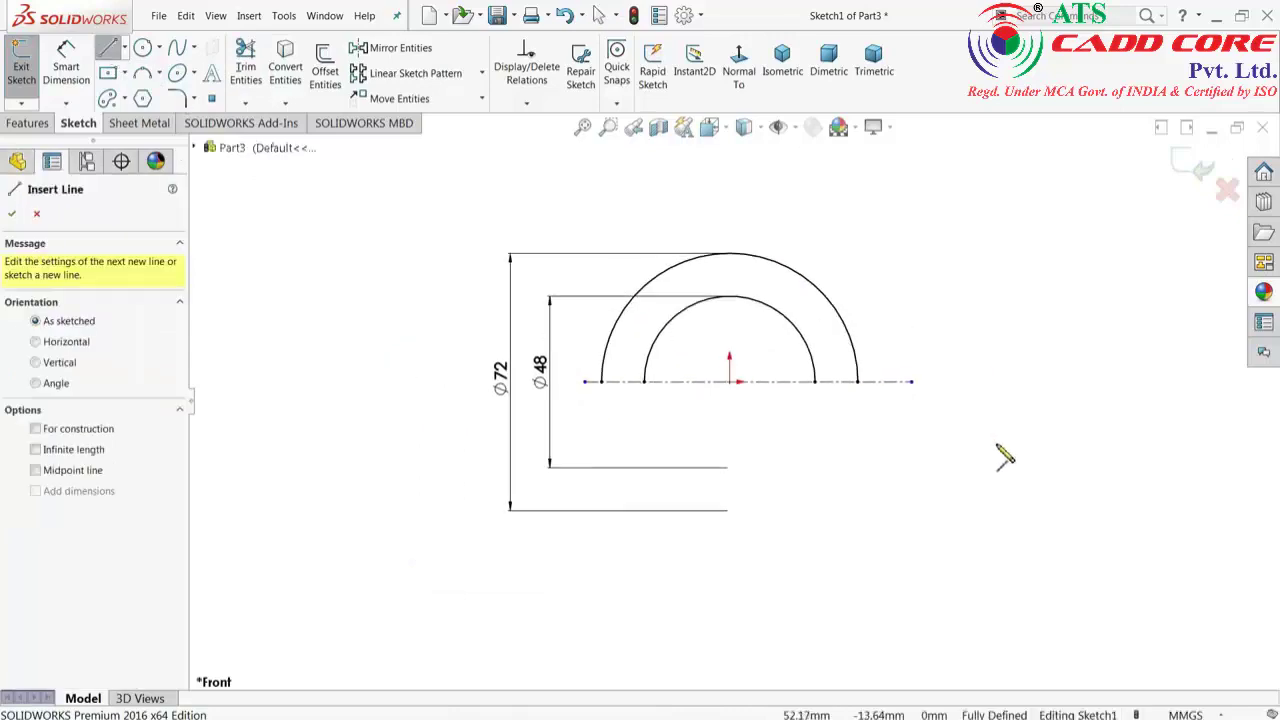
scroll(909, 380, down, 3)
scroll(845, 390, down, 2)
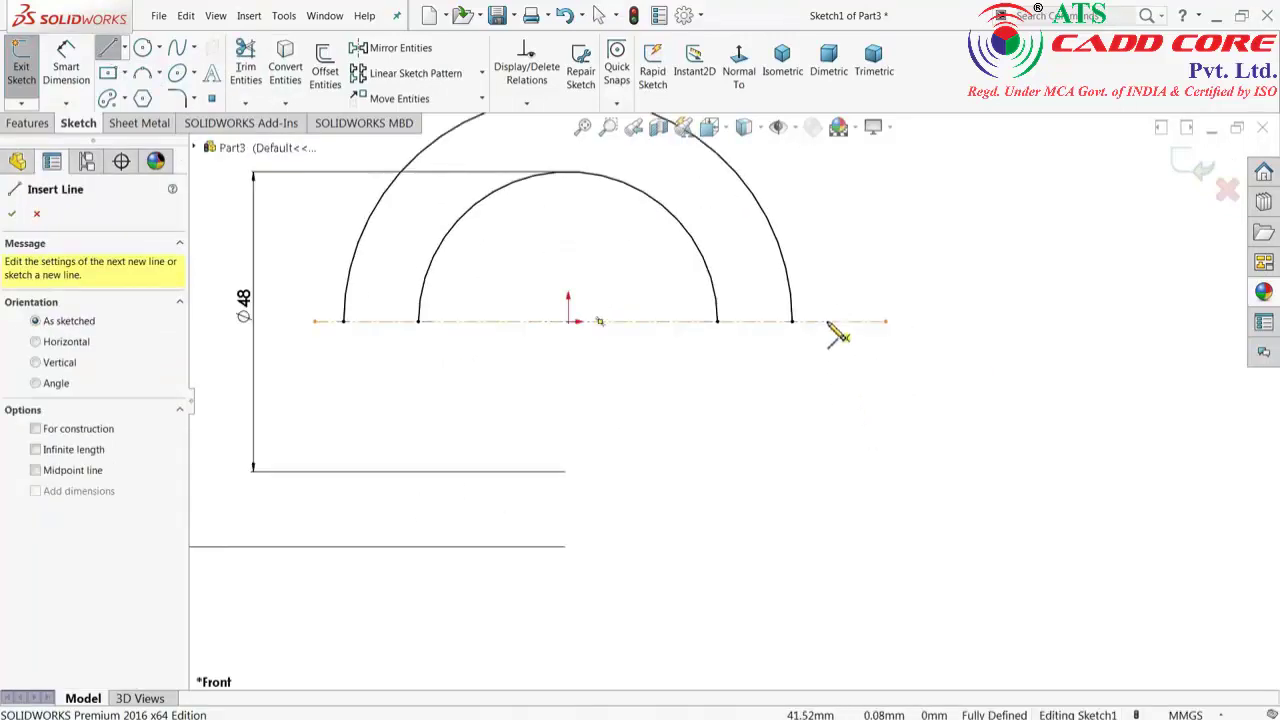
click(826, 321)
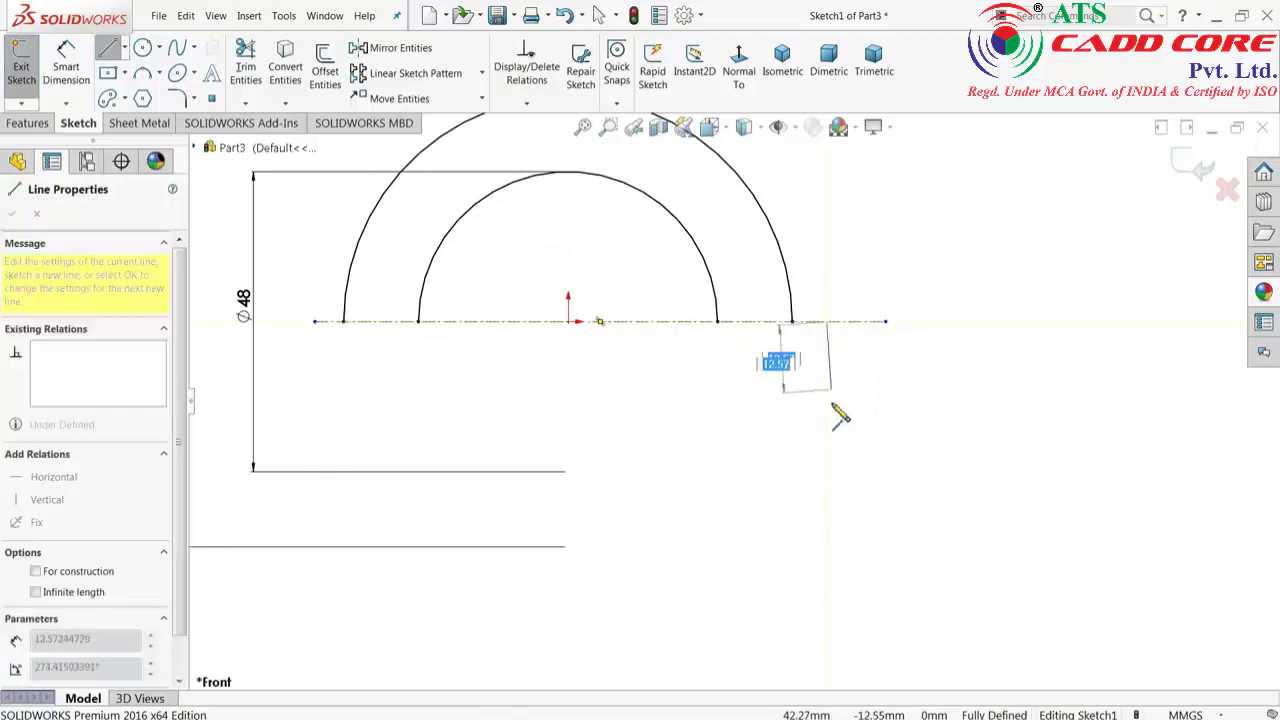
click(826, 524)
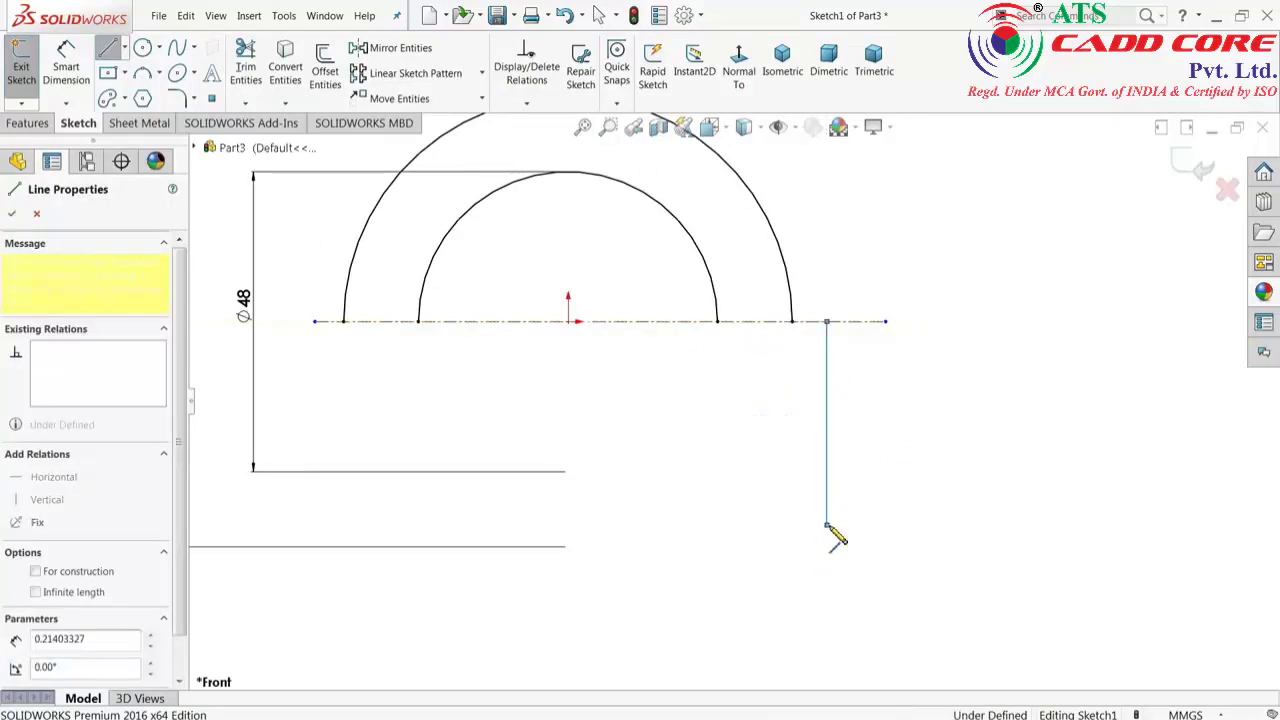
click(717, 524)
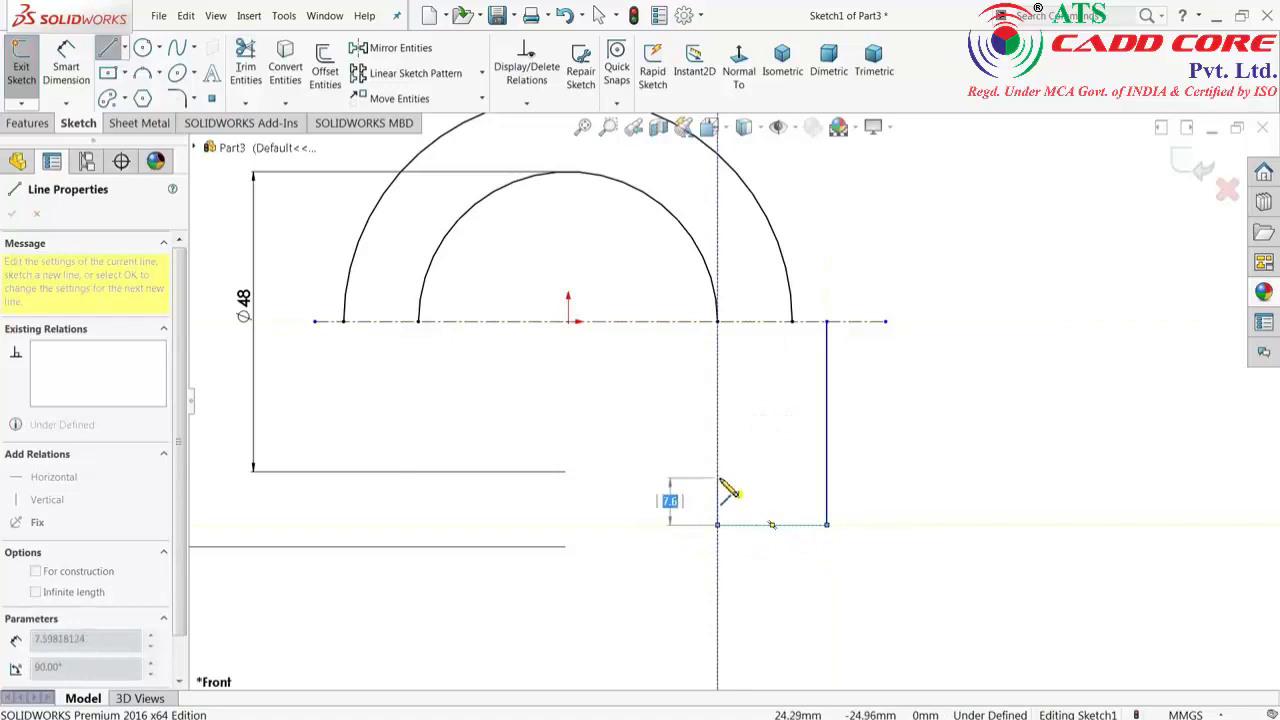
click(717, 471)
click(758, 471)
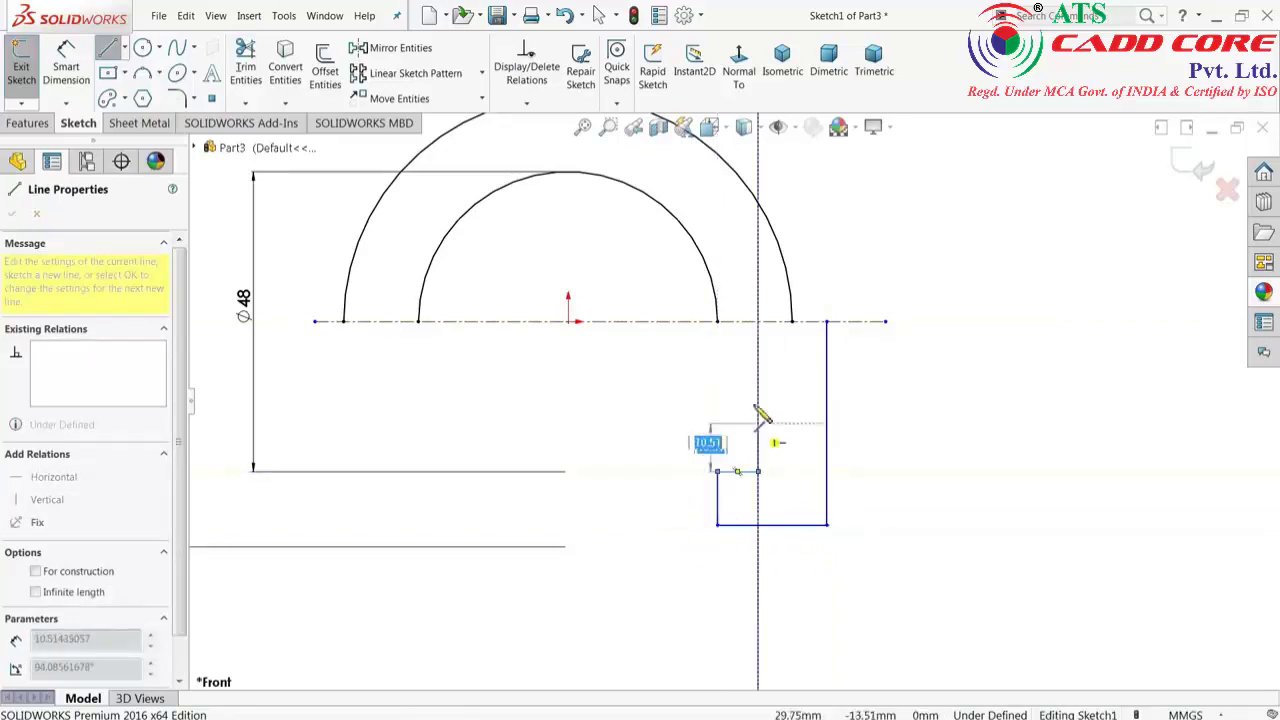
click(758, 321)
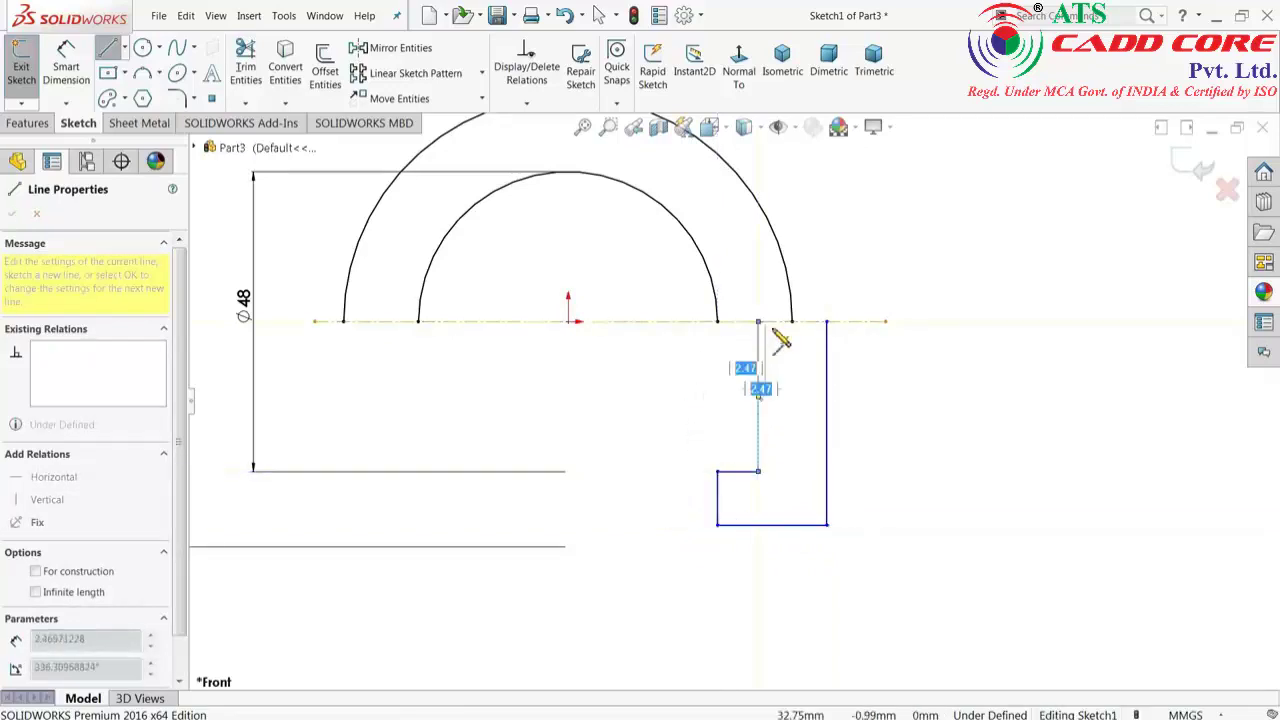
right_click(878, 370)
click(916, 378)
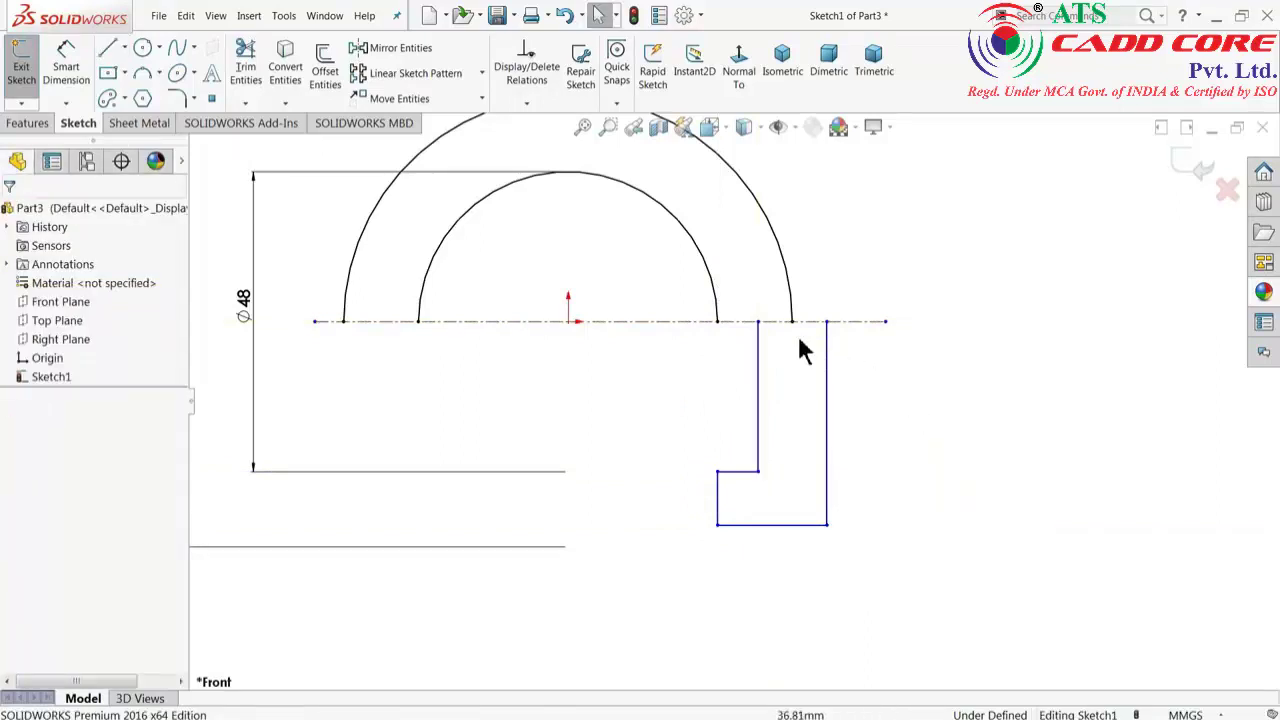
scroll(795, 345, down, 2)
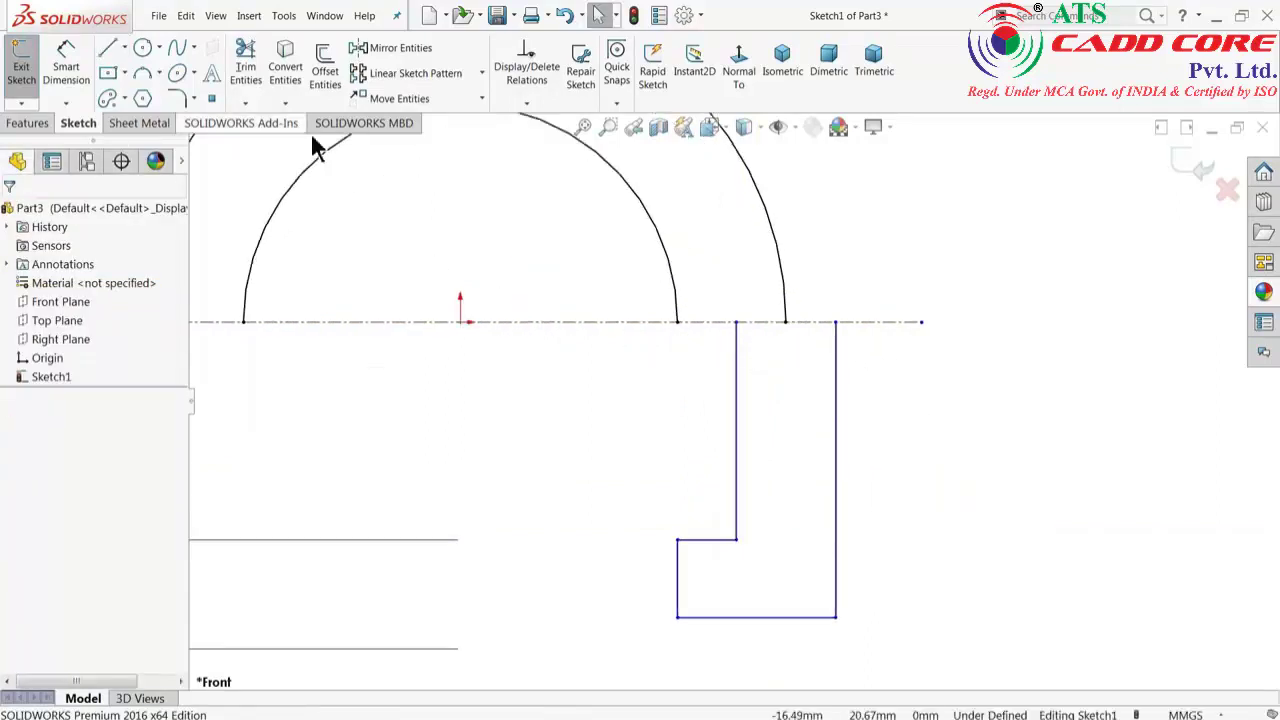
Join the outer and inner arc ends to the leg's top corners with two horizontal lines.
click(109, 50)
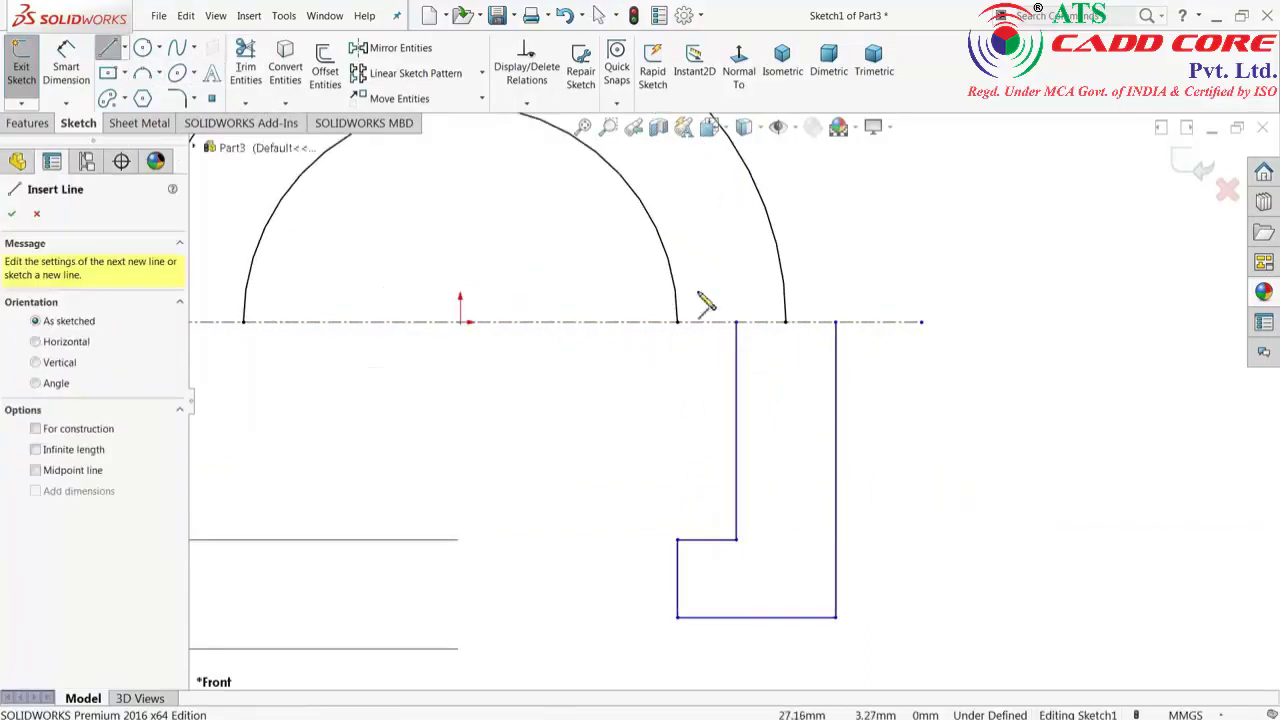
click(785, 321)
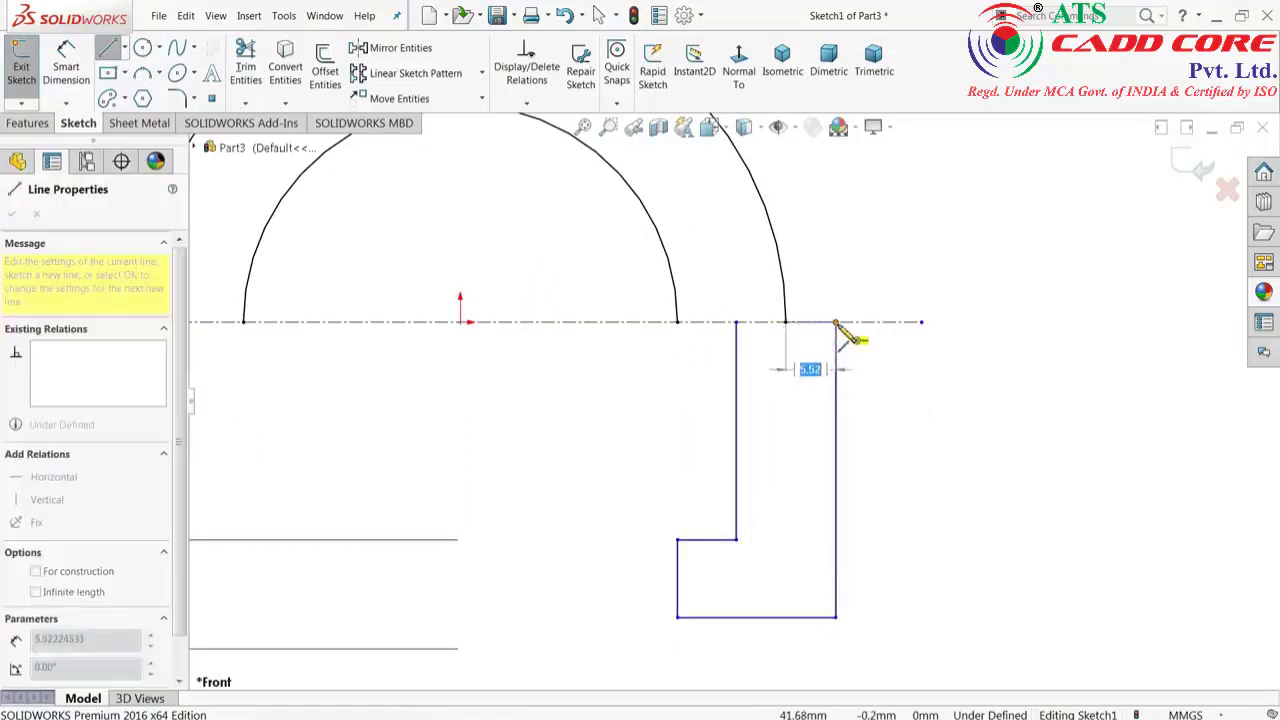
click(835, 321)
click(677, 322)
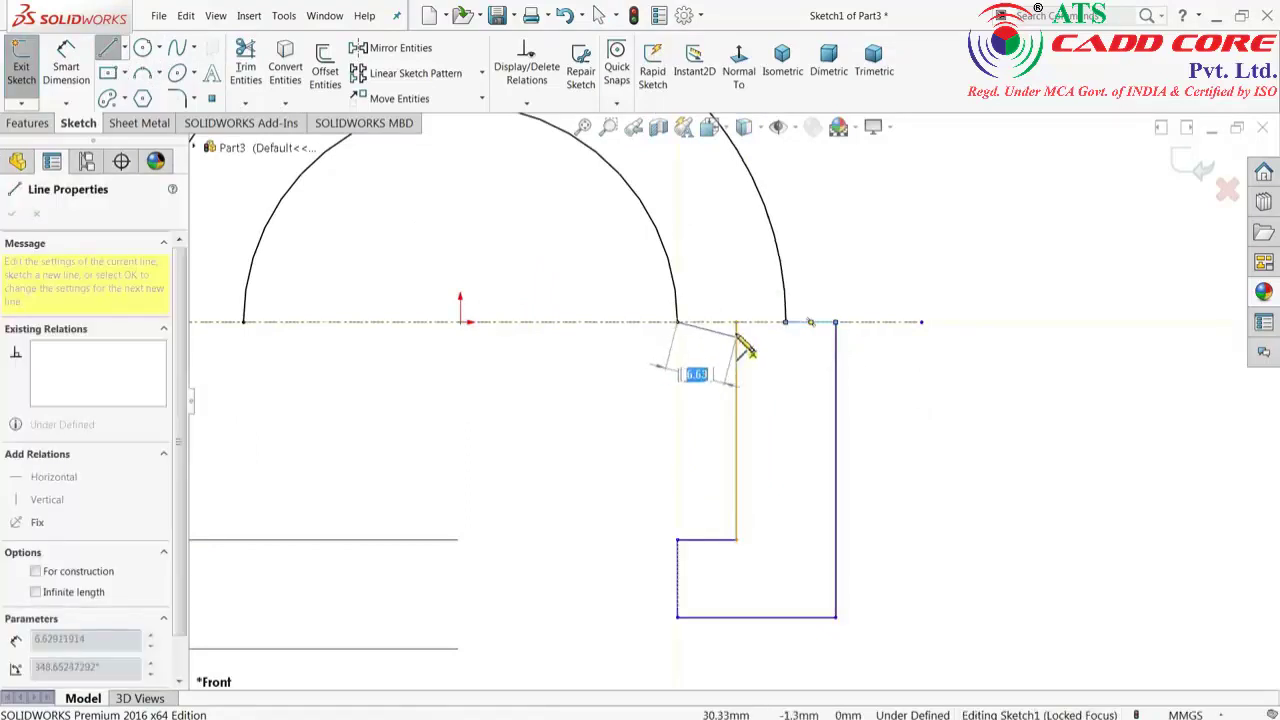
click(736, 321)
right_click(626, 368)
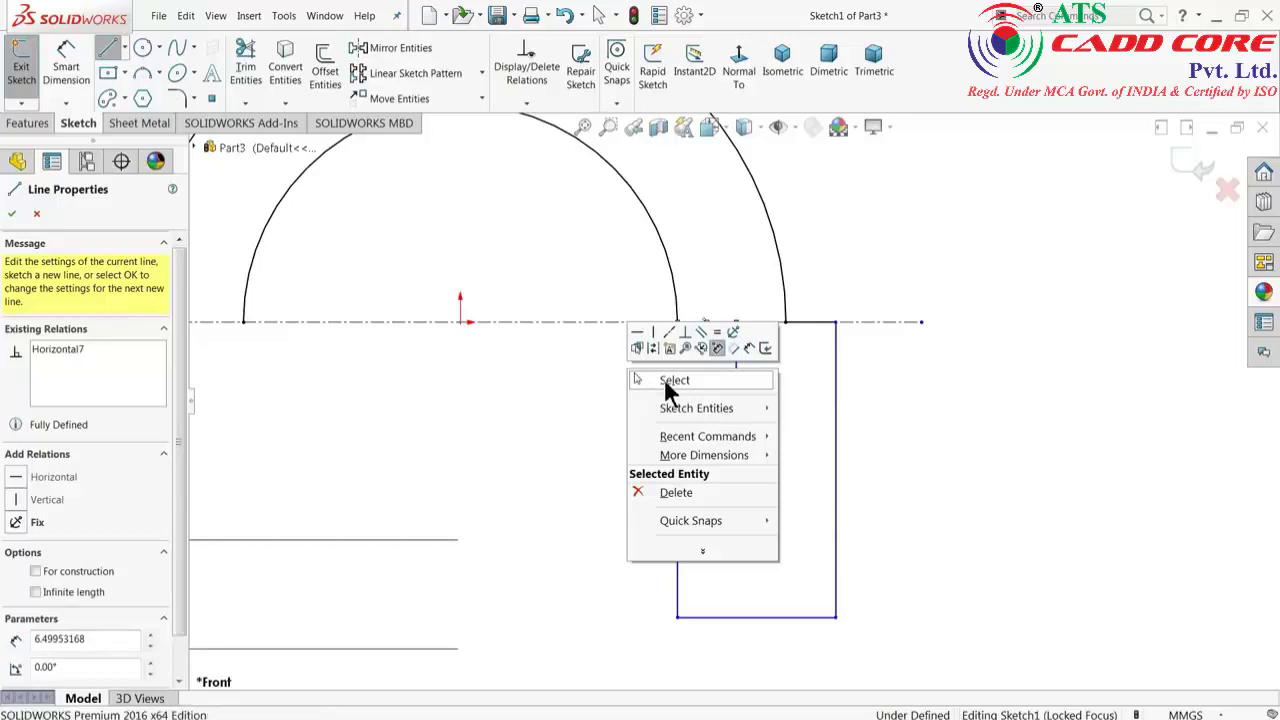
click(660, 378)
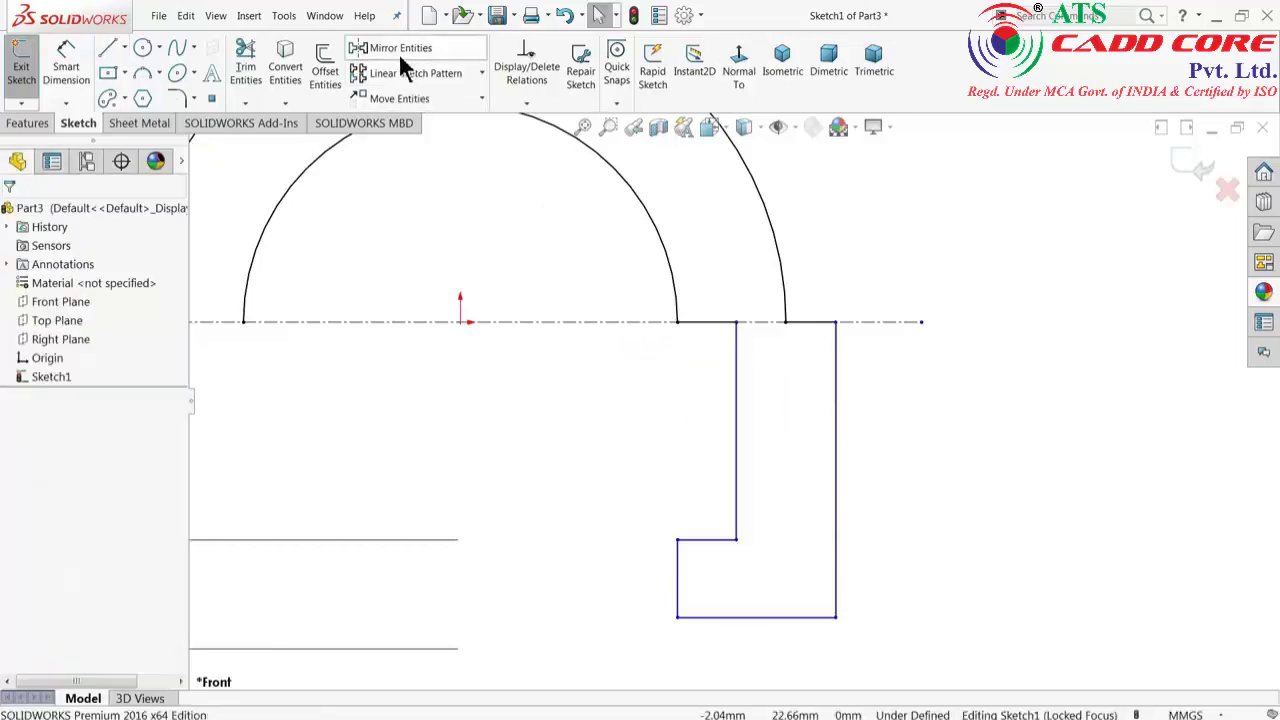
scroll(497, 330, up, 2)
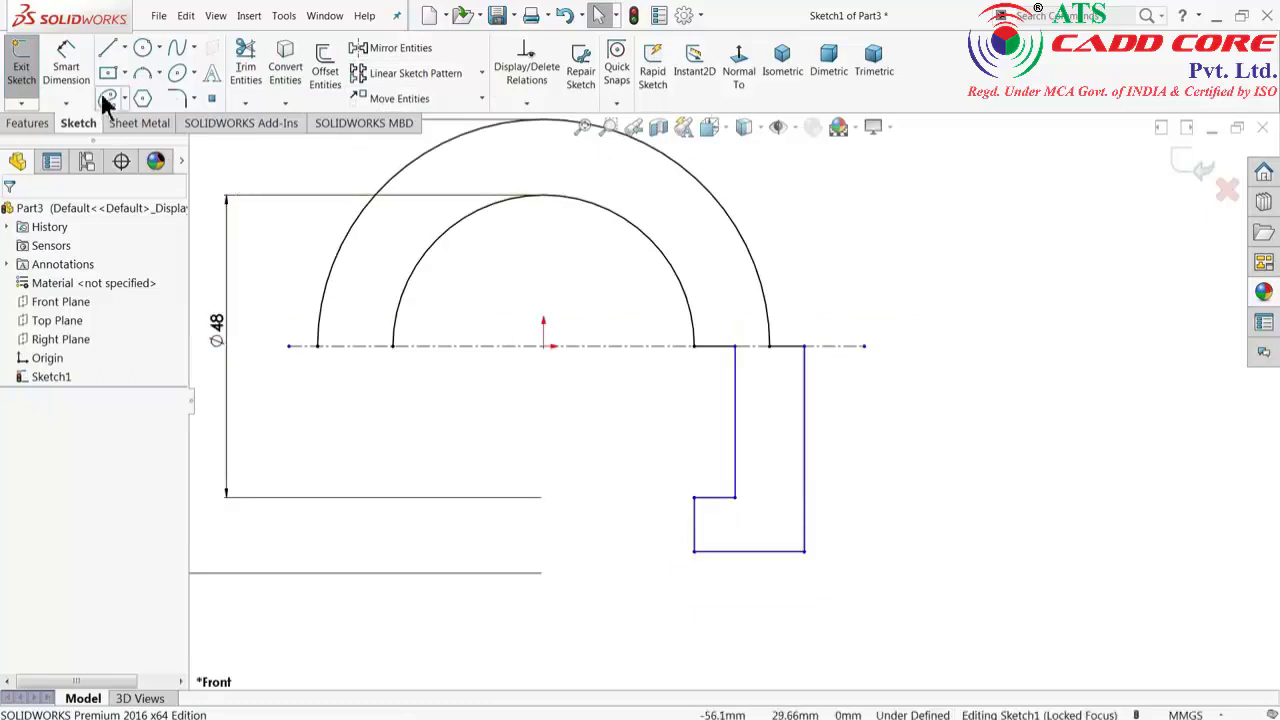
Draw a vertical centerline downward from the sketch origin.
click(125, 47)
click(130, 87)
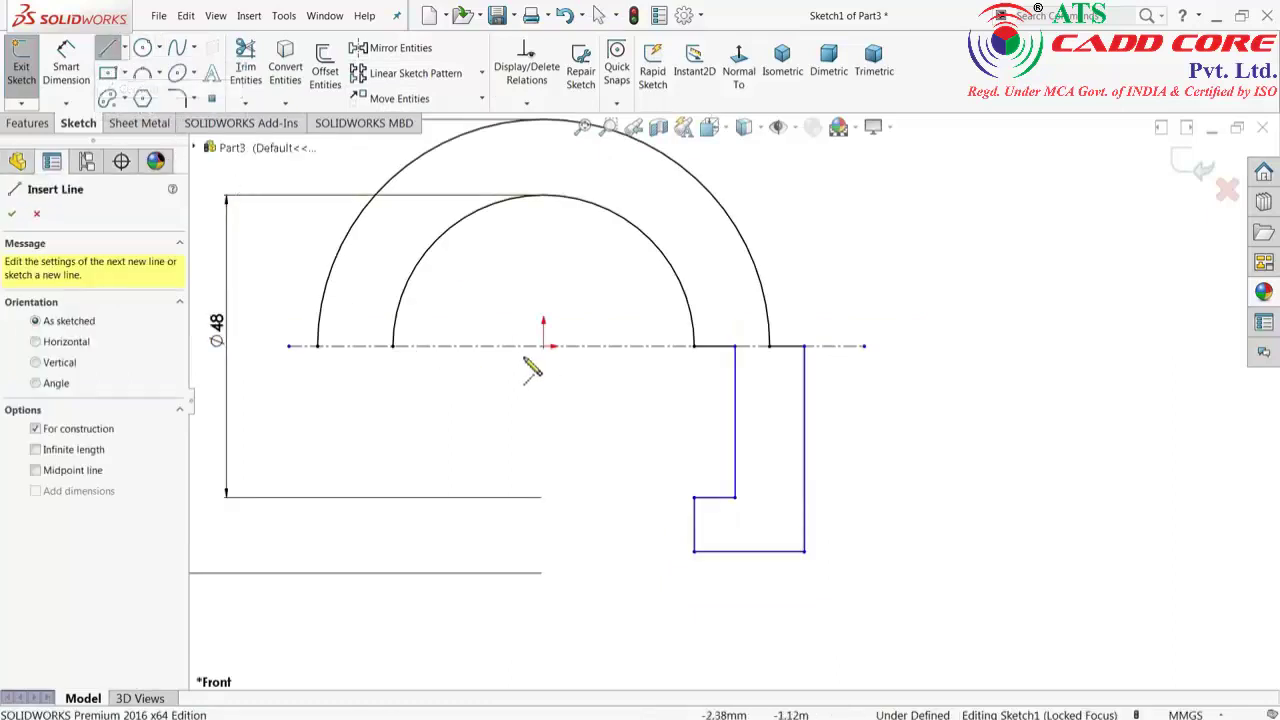
click(543, 346)
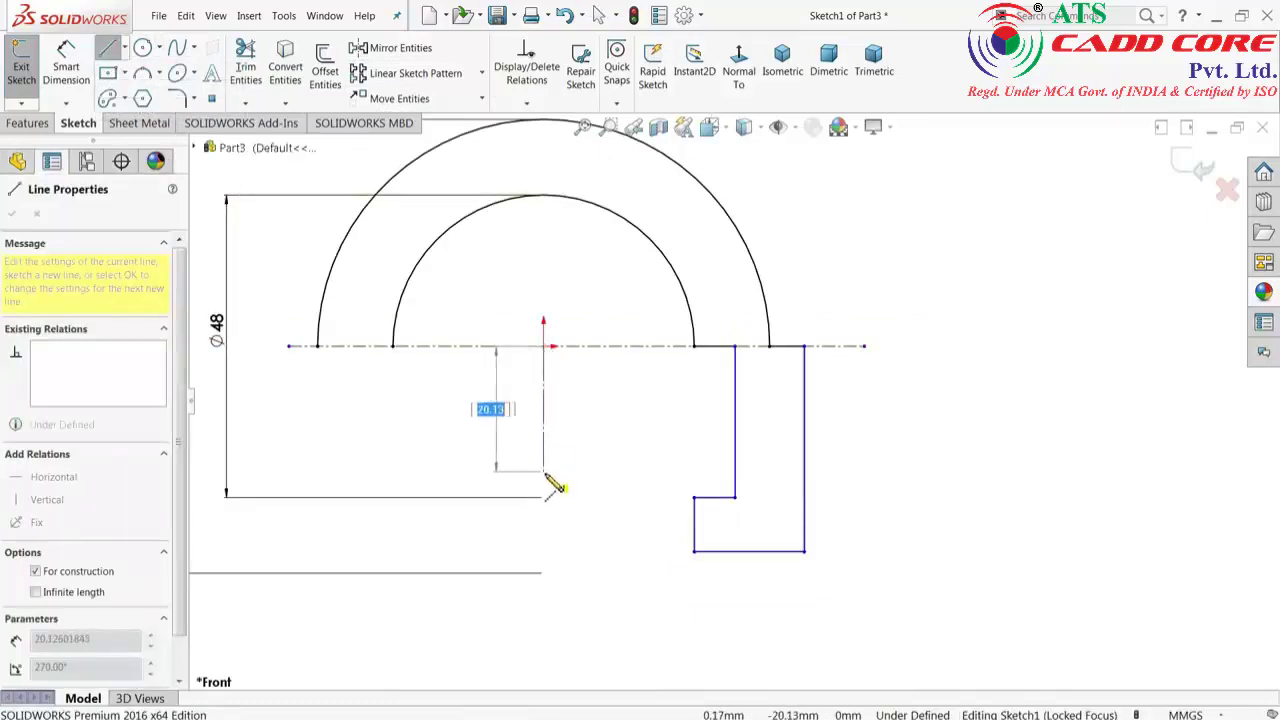
right_click(588, 452)
click(625, 460)
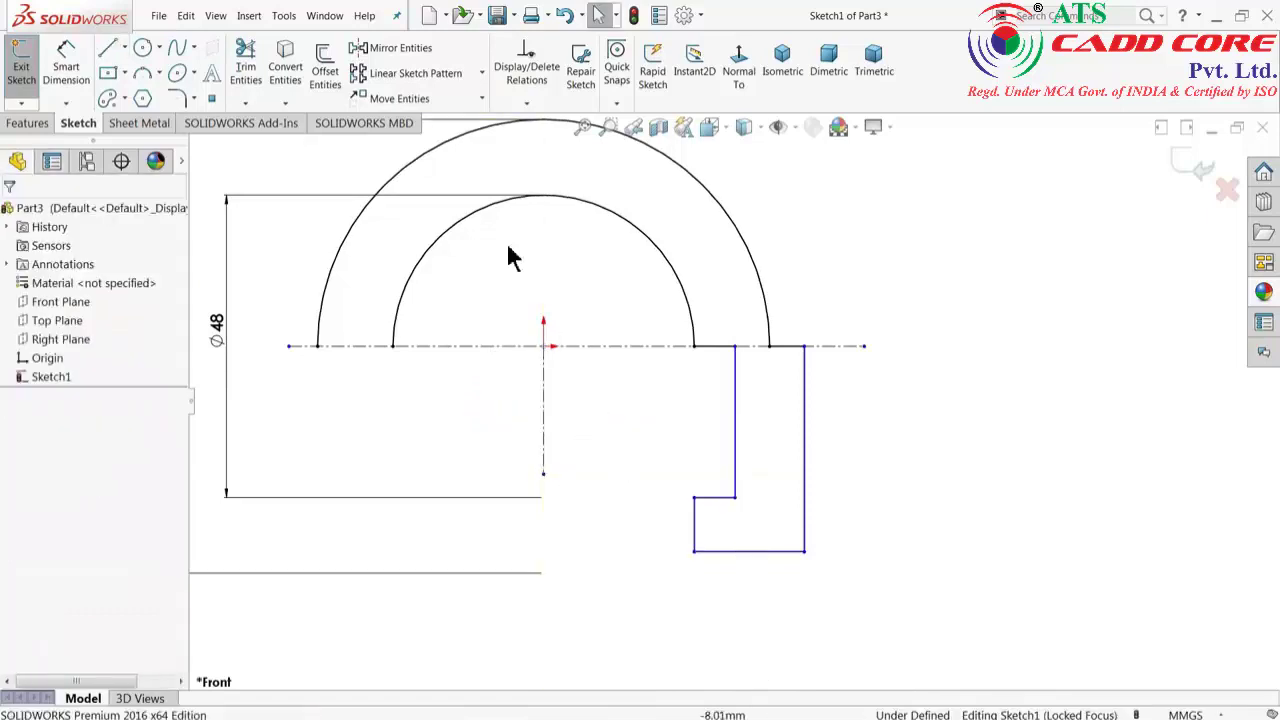
Mirror the right leg and its two connecting lines about the centerline to create the left leg.
click(396, 47)
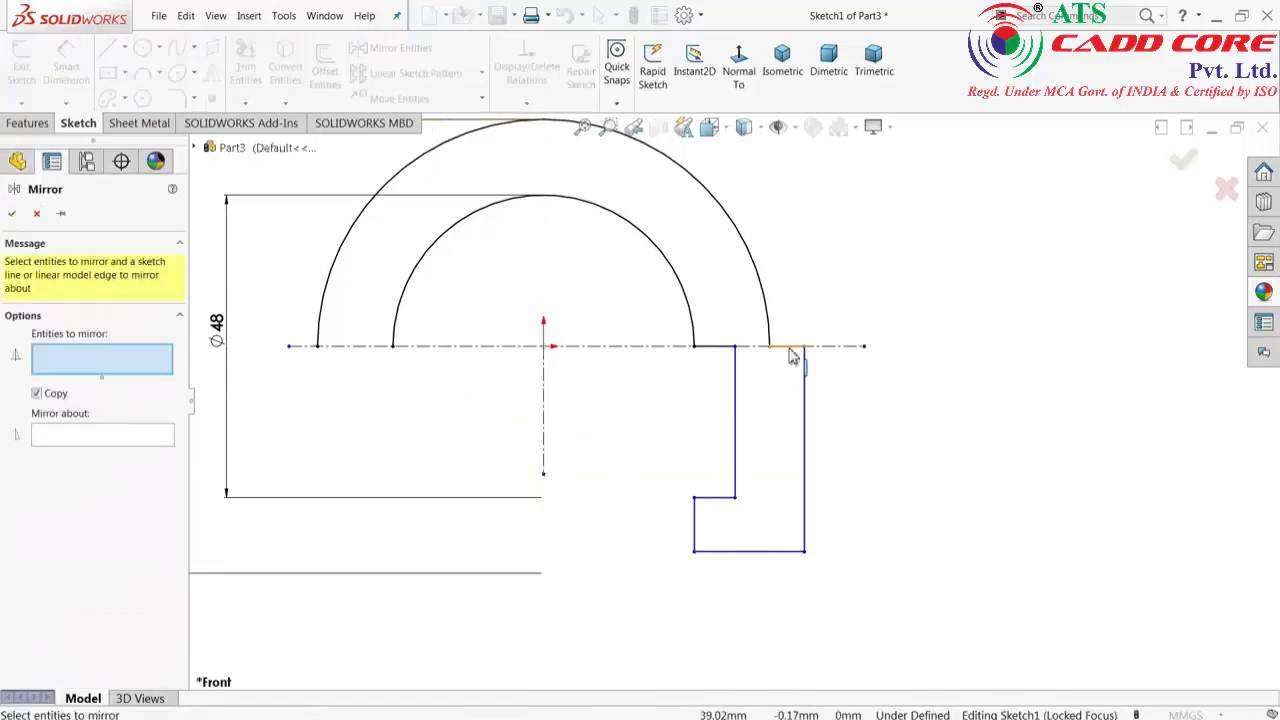
click(790, 350)
click(716, 348)
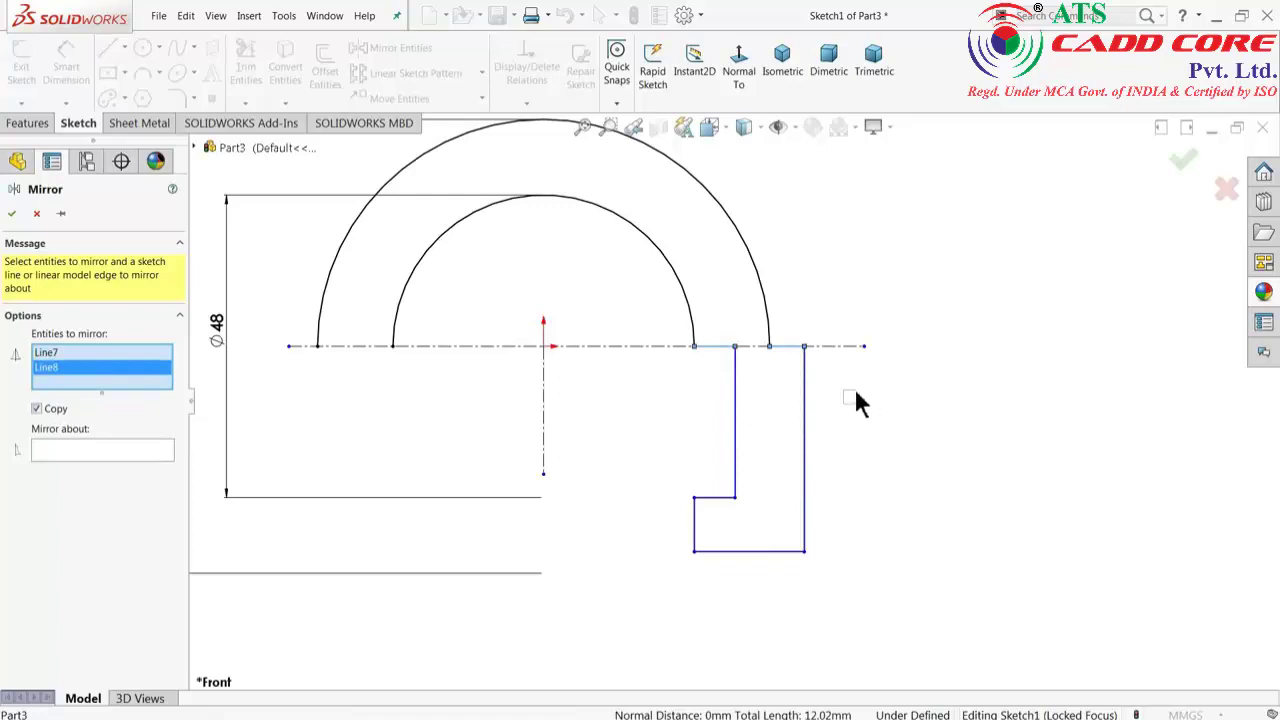
drag(856, 392, 652, 603)
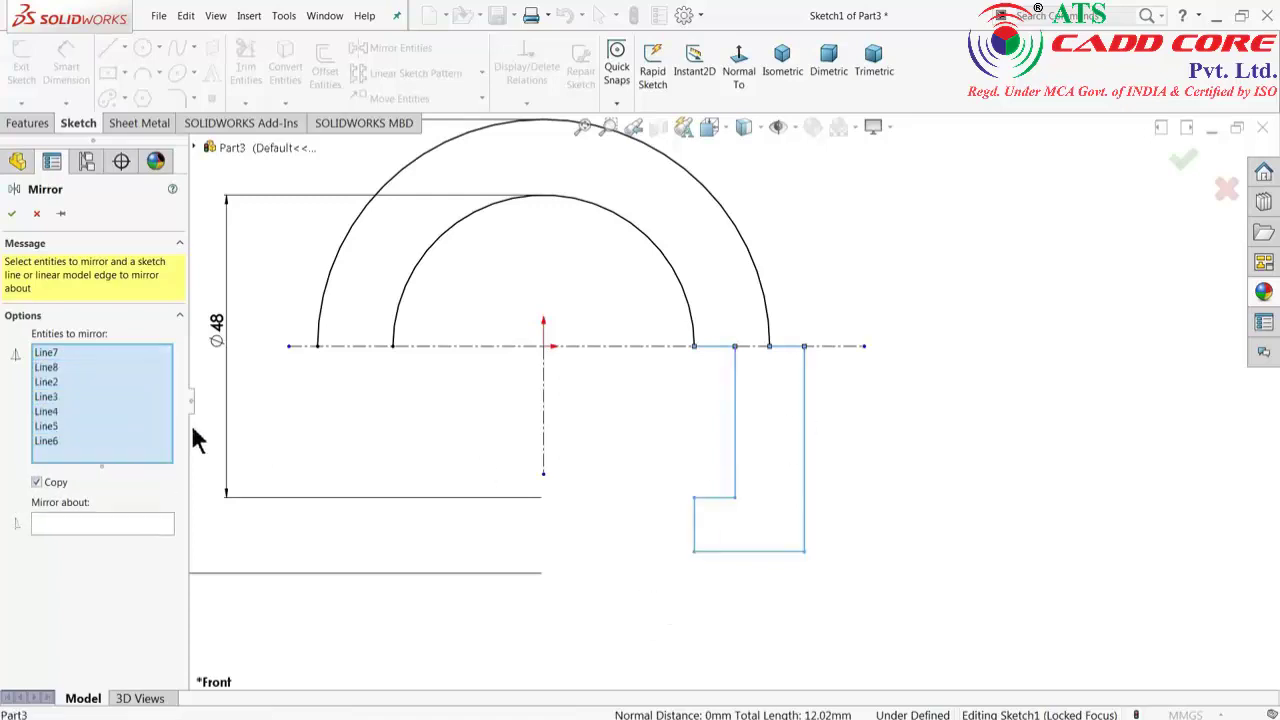
click(112, 526)
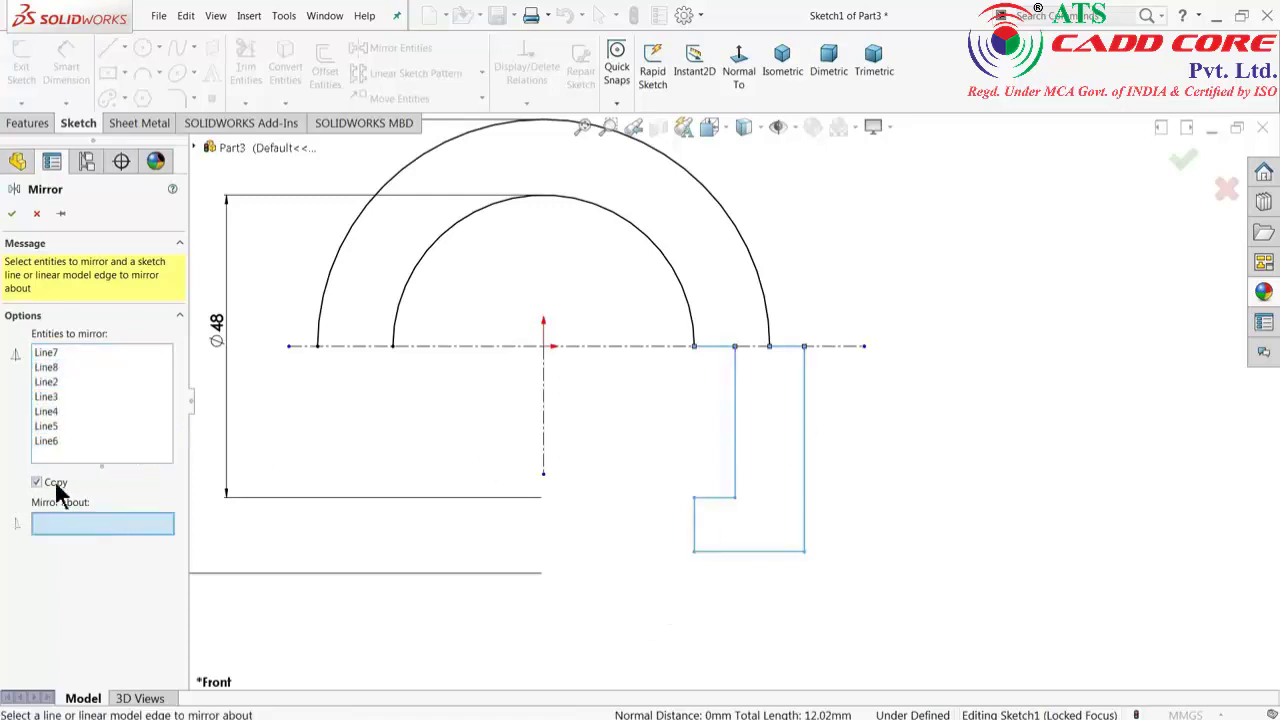
click(545, 432)
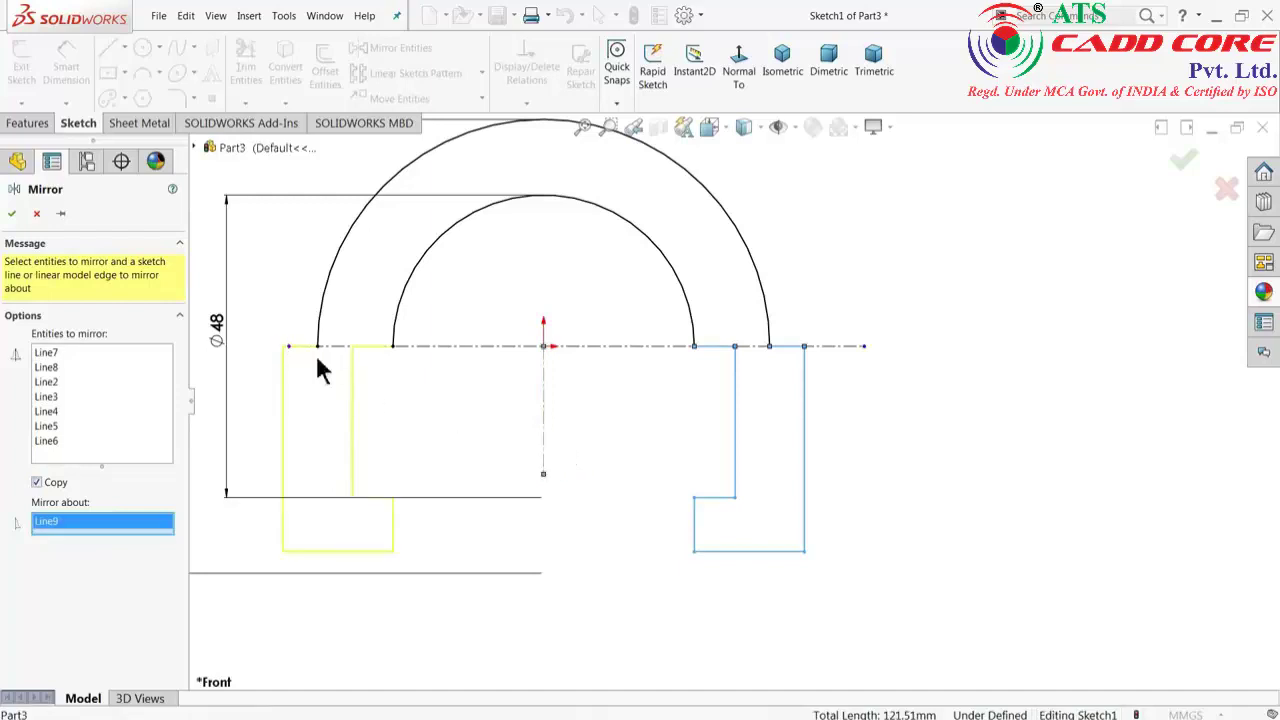
scroll(325, 400, down, 2)
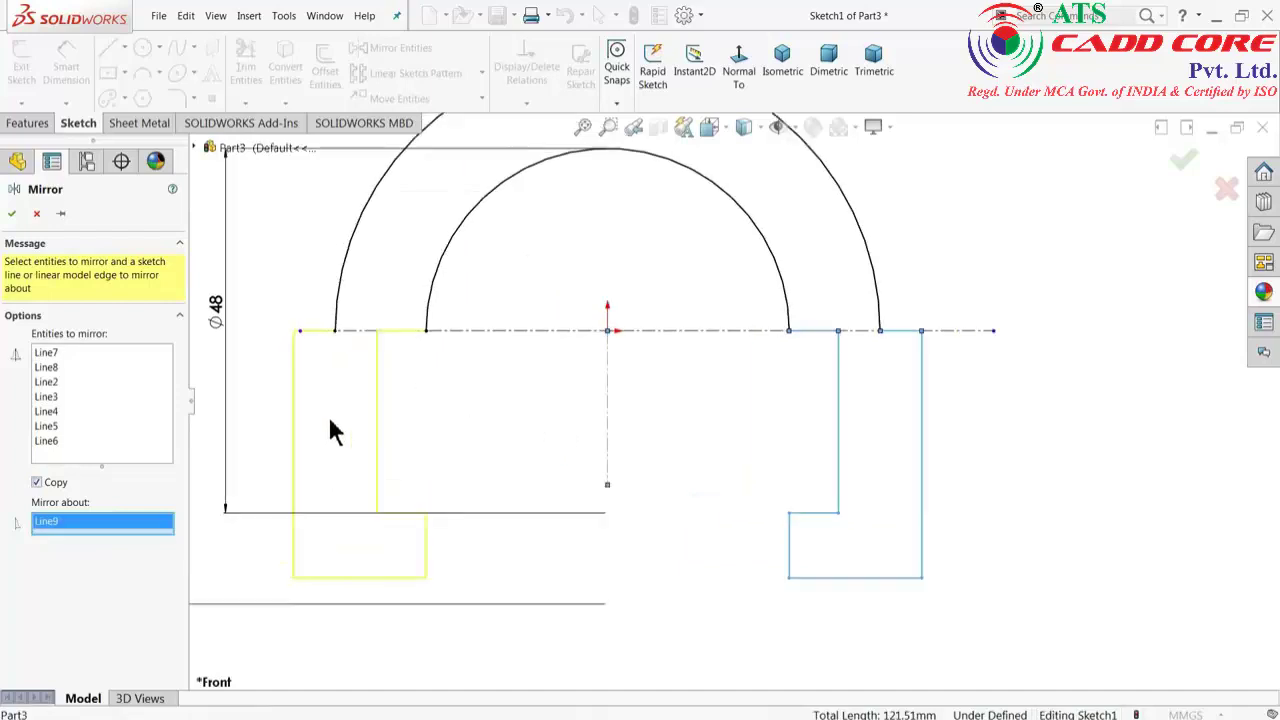
click(12, 214)
scroll(617, 409, up, 2)
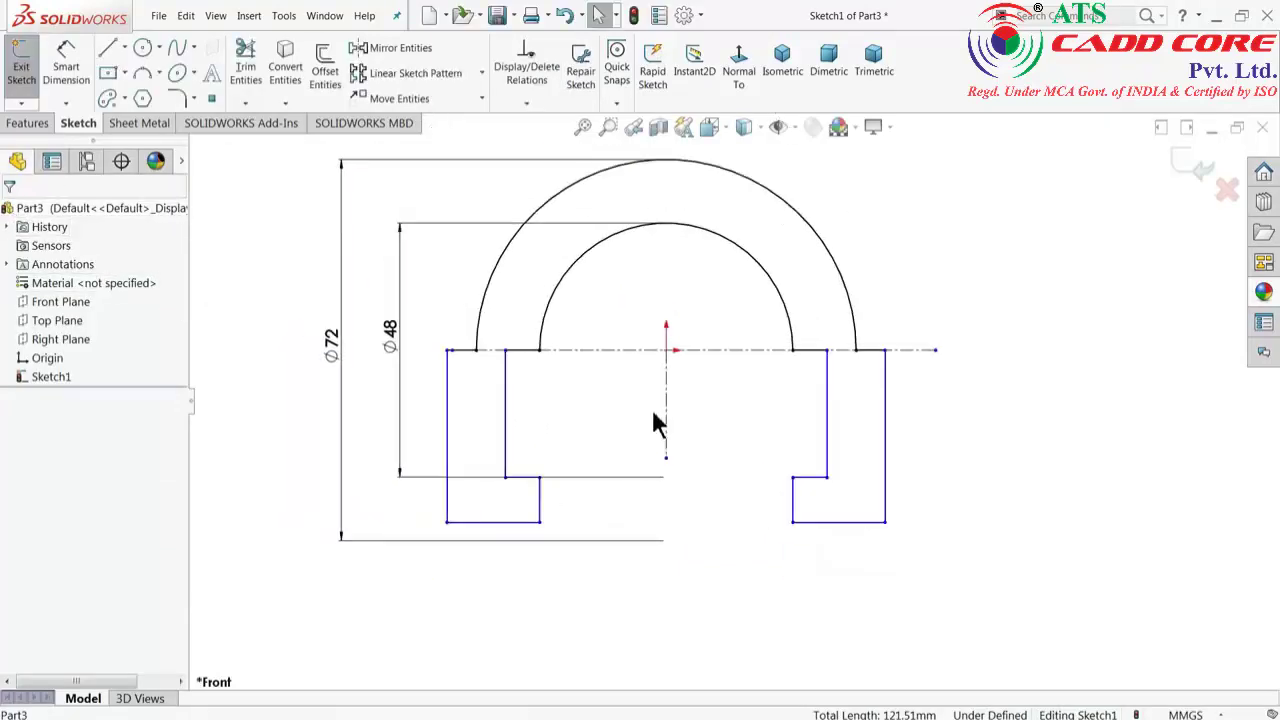
Dimension the right leg's outer vertical line to 36.
key(Return)
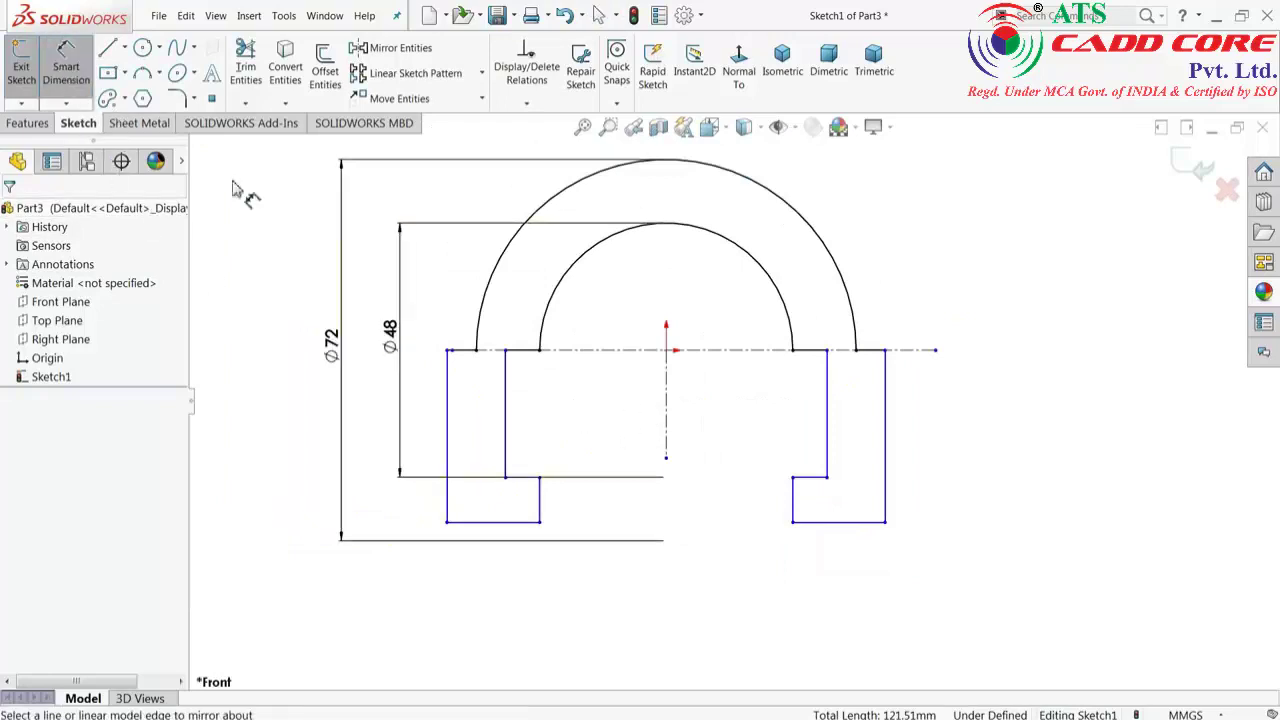
click(884, 438)
click(995, 432)
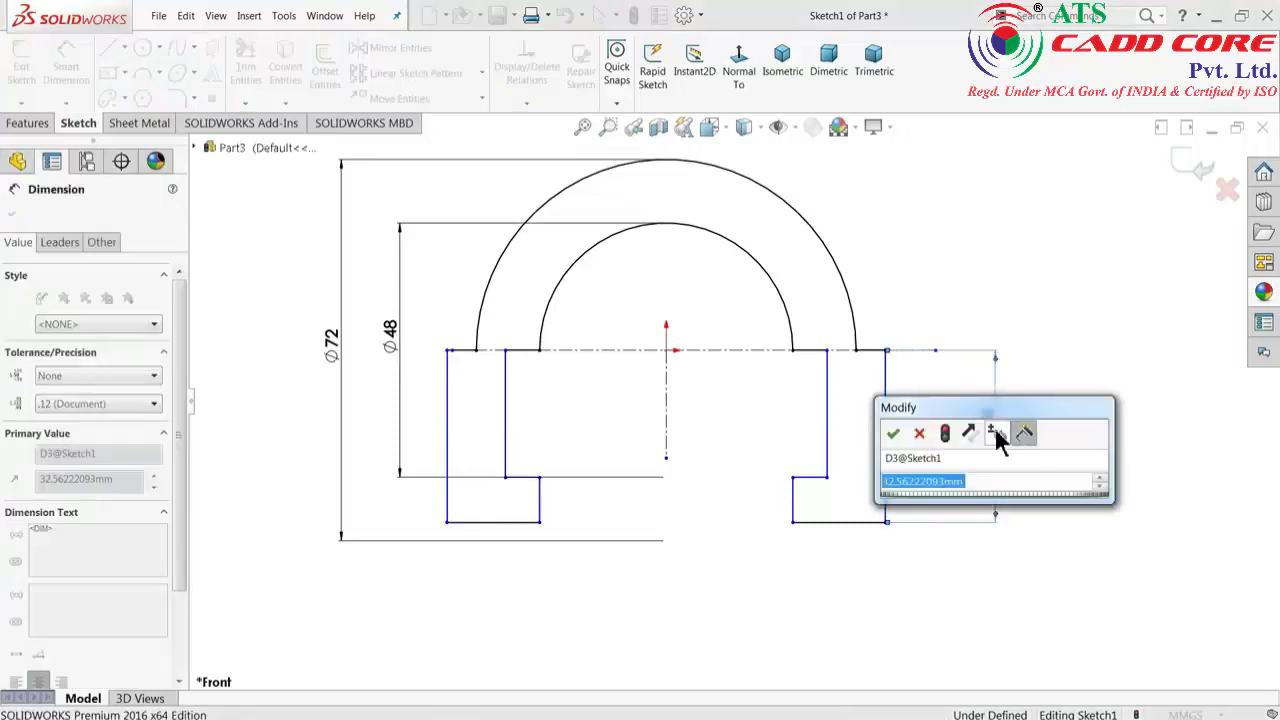
text(36)
key(Return)
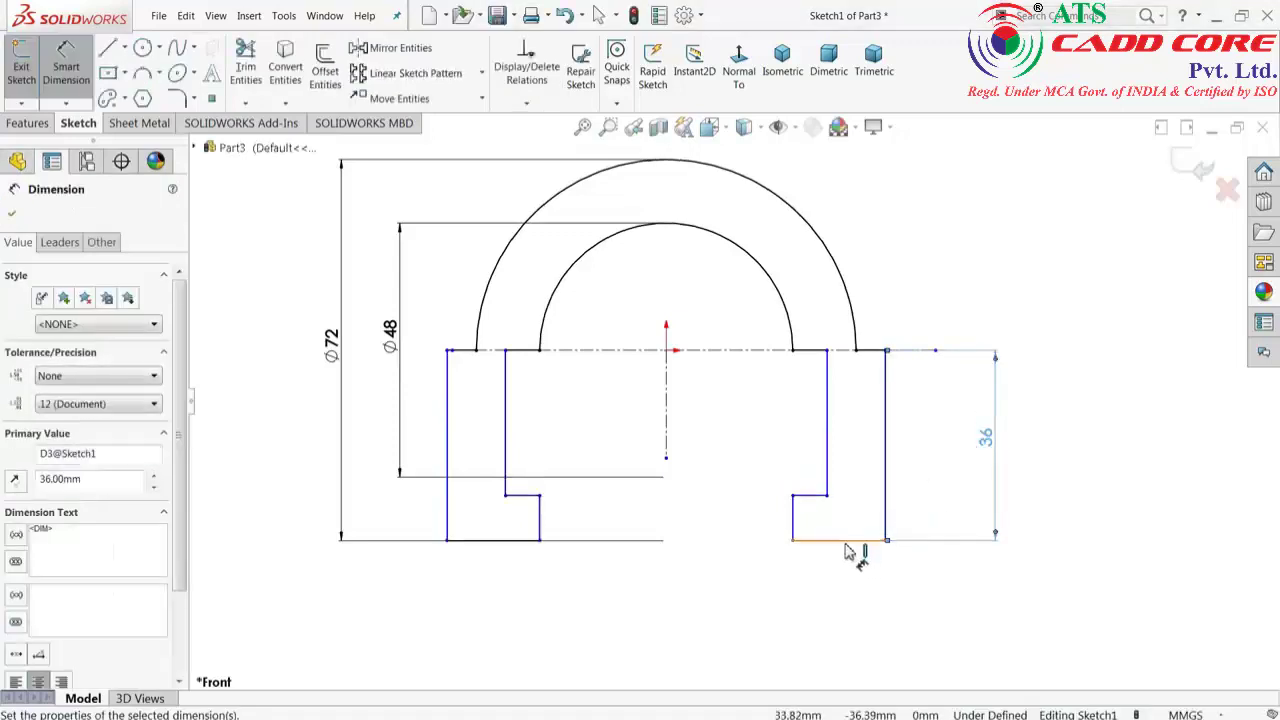
Dimension the right leg's bottom edge to a 16 width.
click(841, 541)
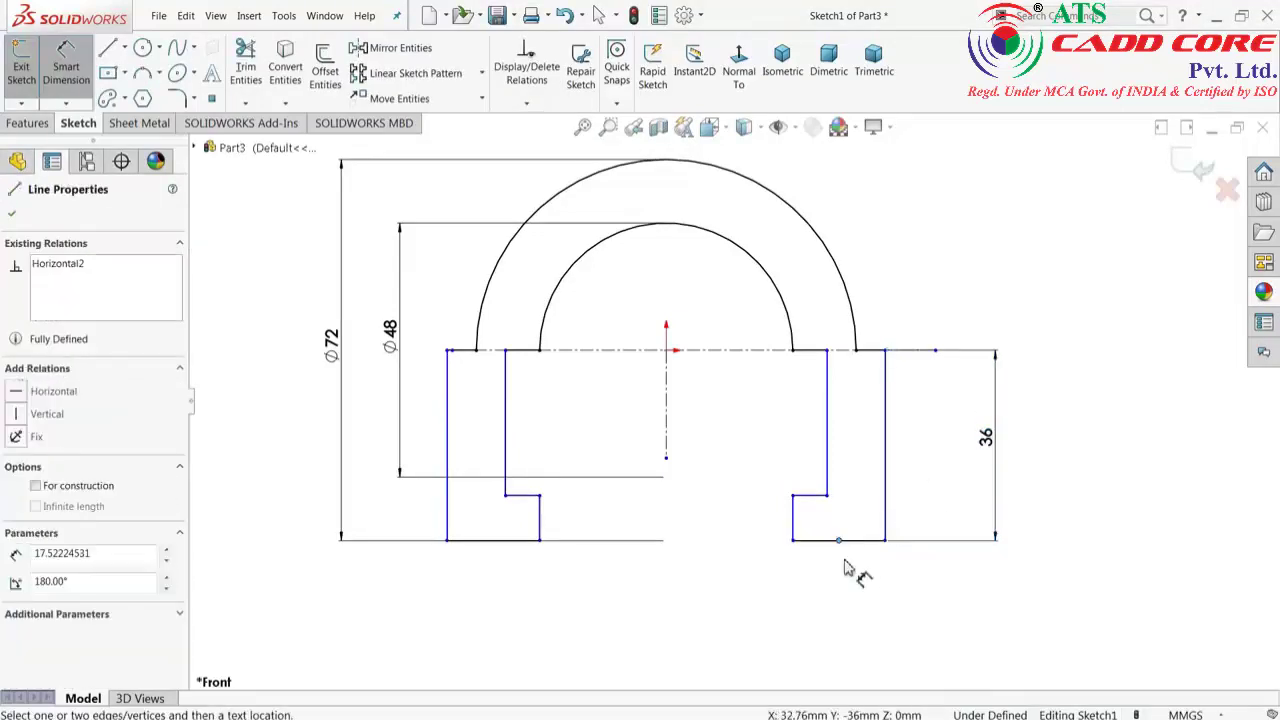
click(869, 553)
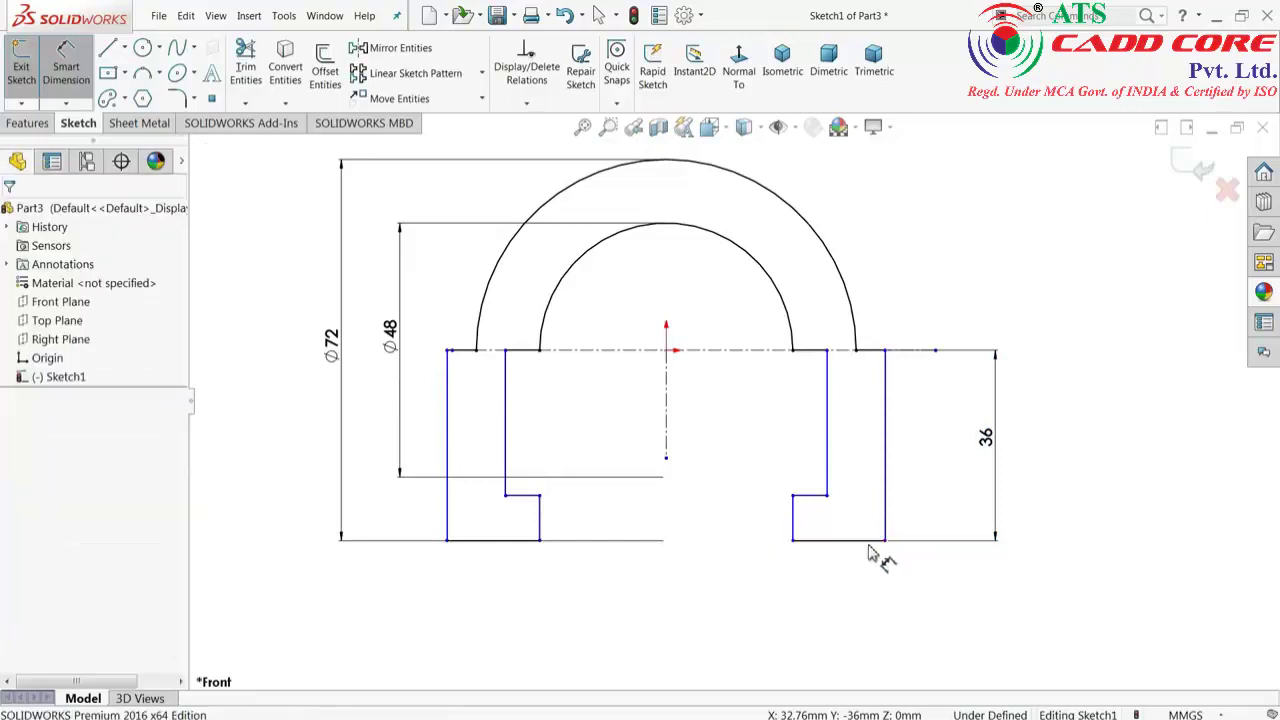
click(868, 548)
click(842, 575)
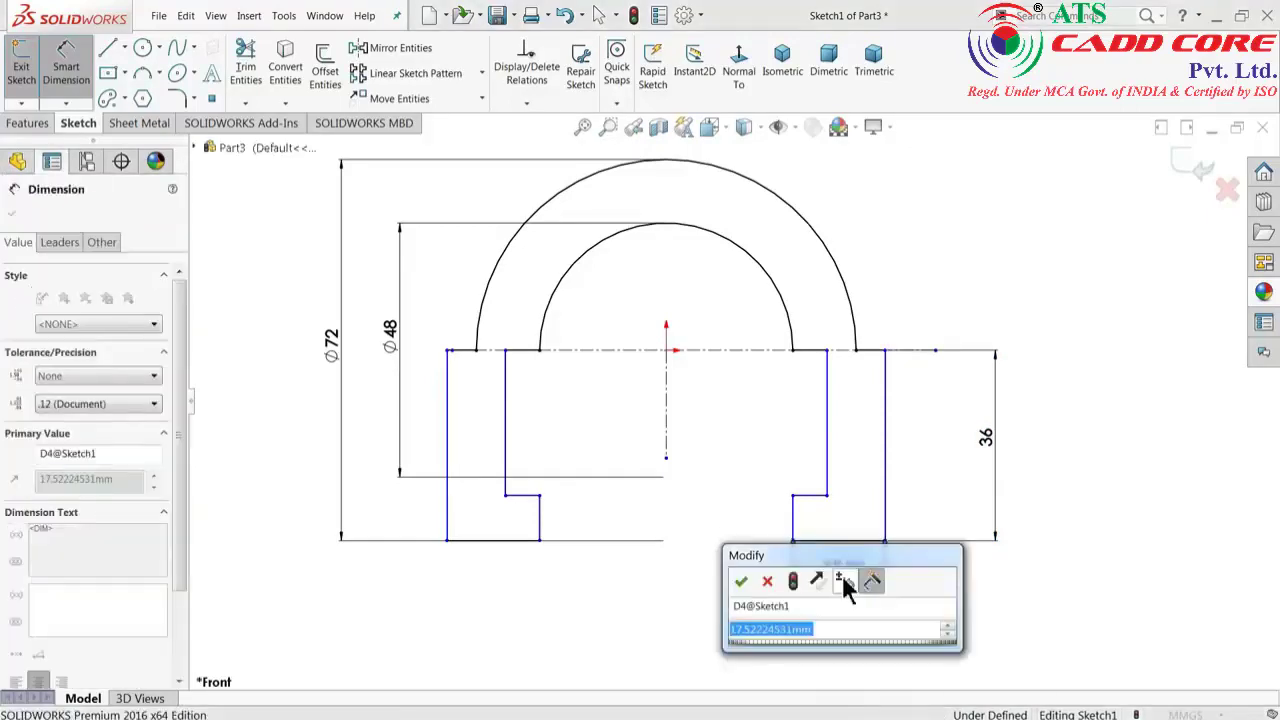
text(16)
key(Return)
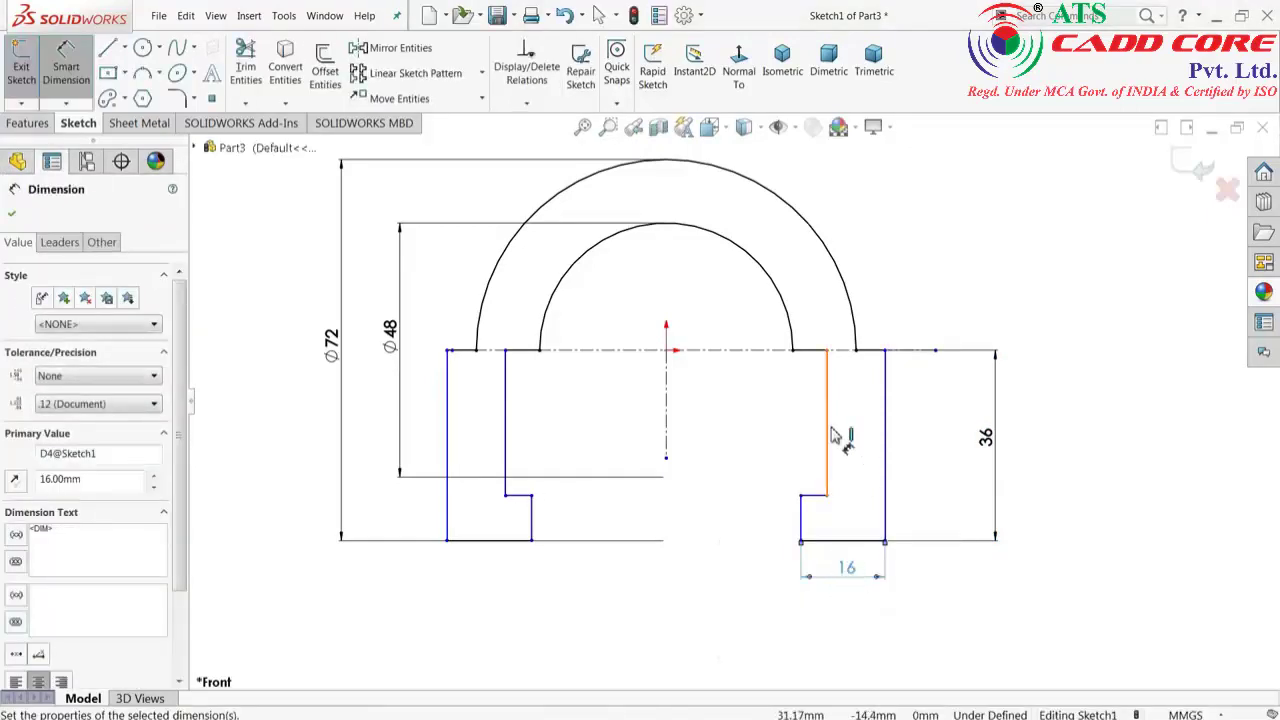
Dimension the inner-to-outer vertical line distance to 10 and move the 16 dimension below it.
click(842, 437)
click(885, 448)
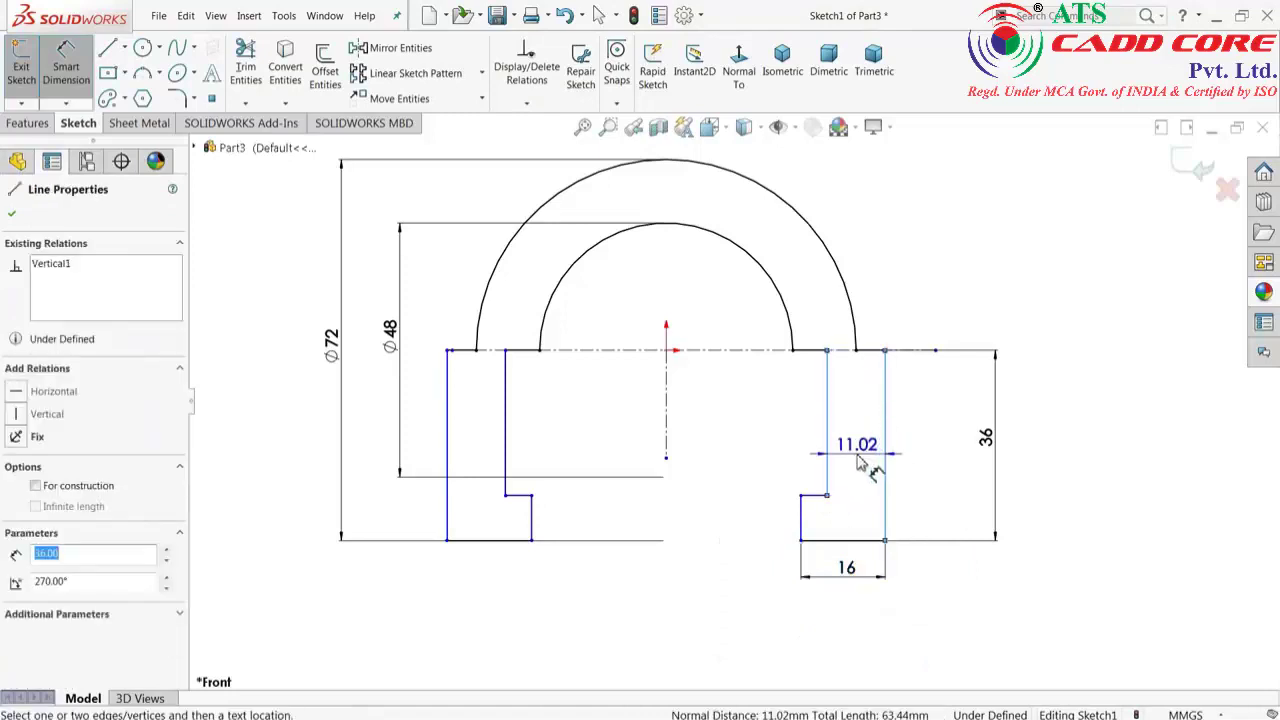
click(856, 604)
text(10)
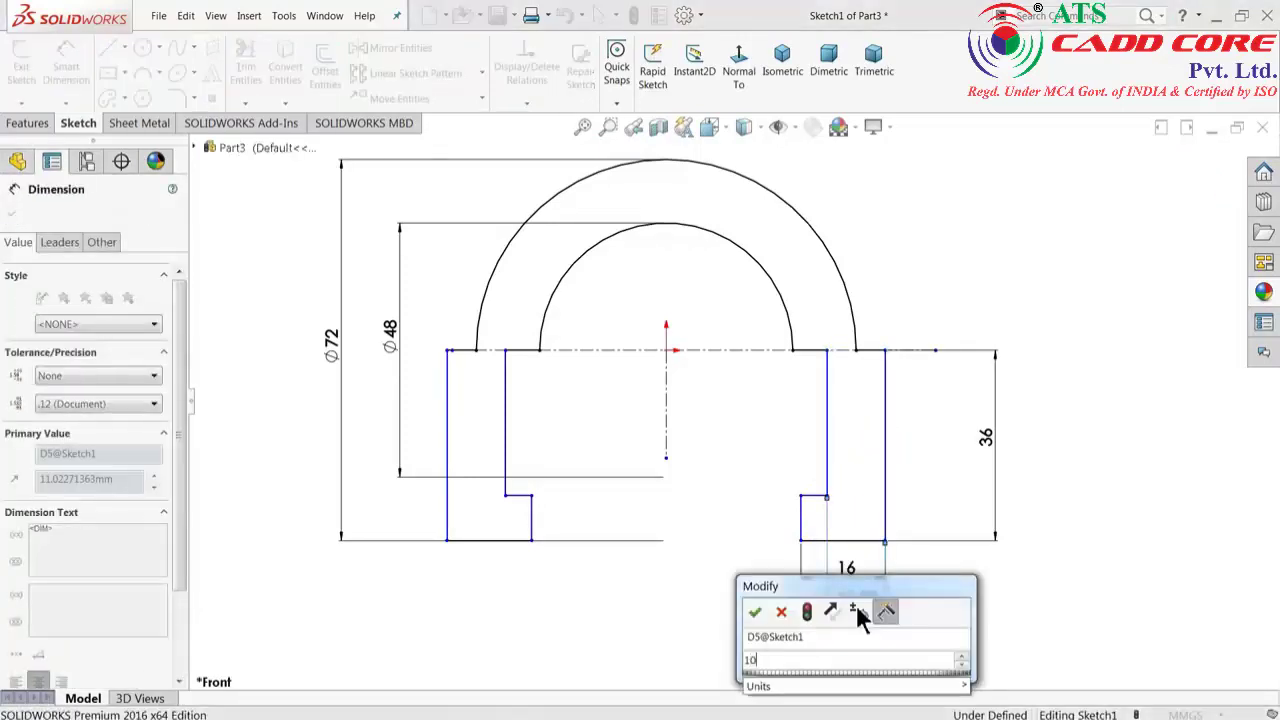
key(Return)
drag(847, 577, 843, 645)
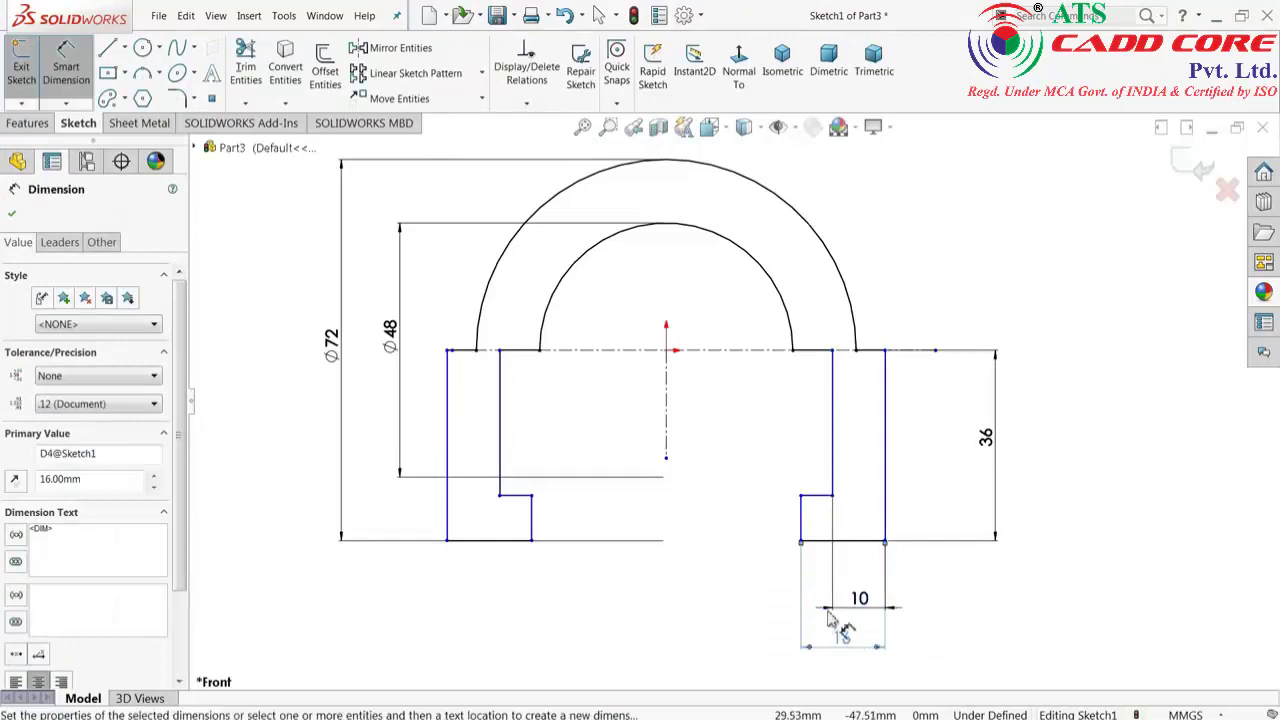
click(801, 530)
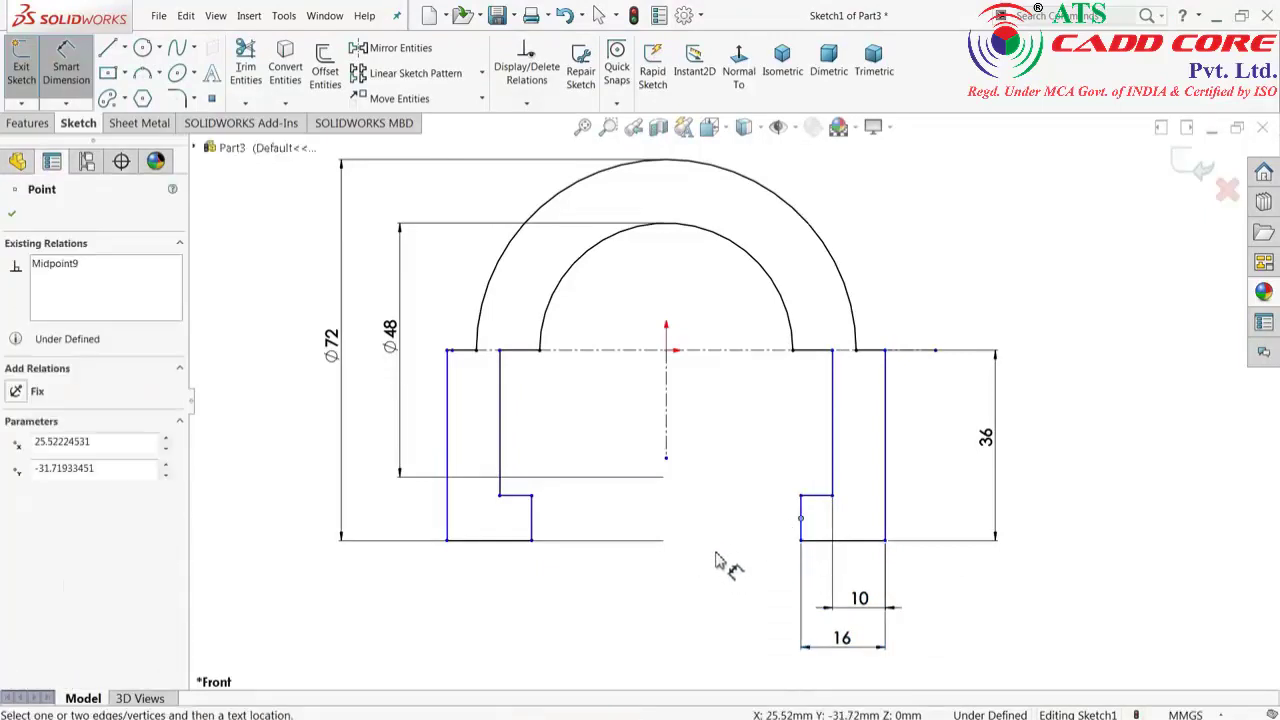
click(688, 535)
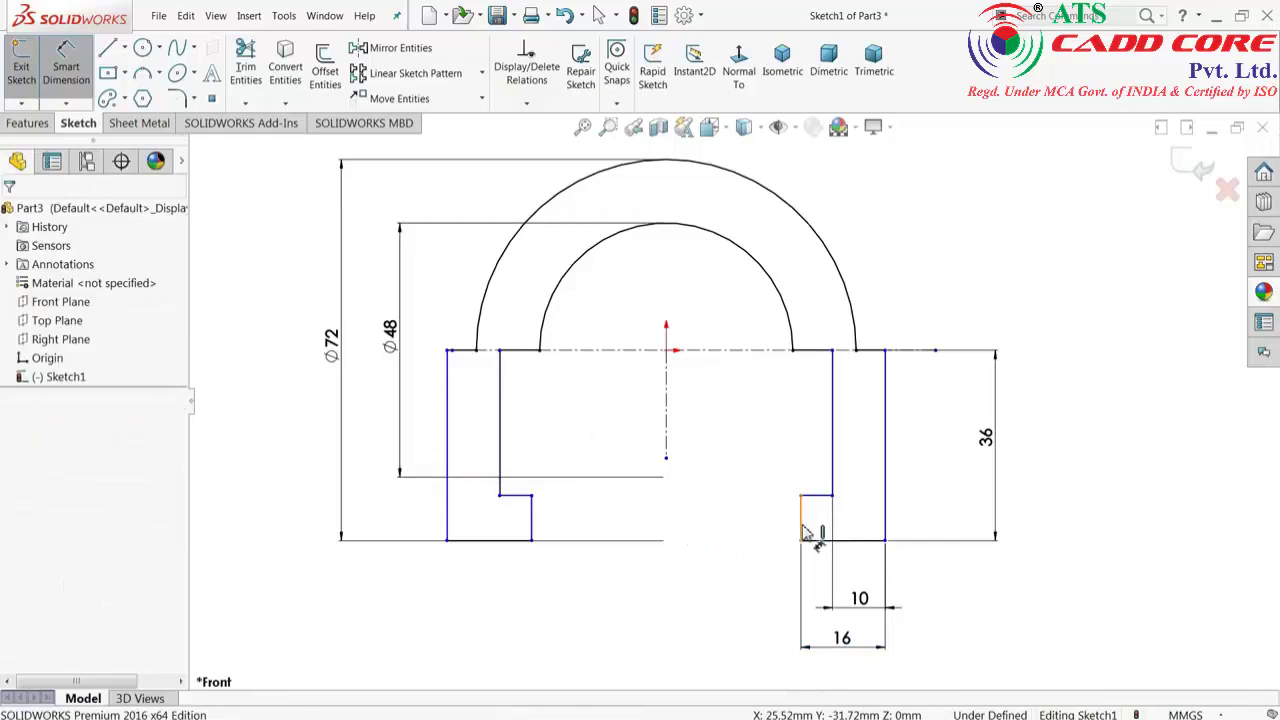
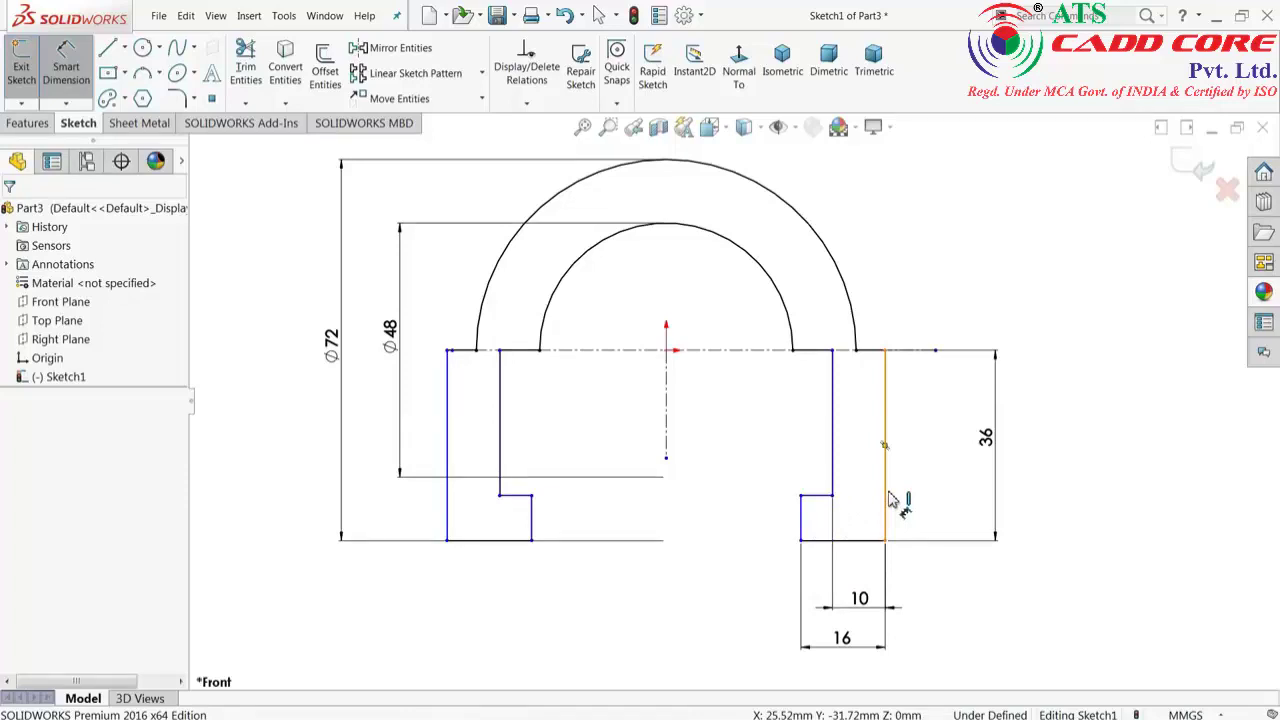
Dimension the short step line on the right leg to 12 mm.
click(801, 521)
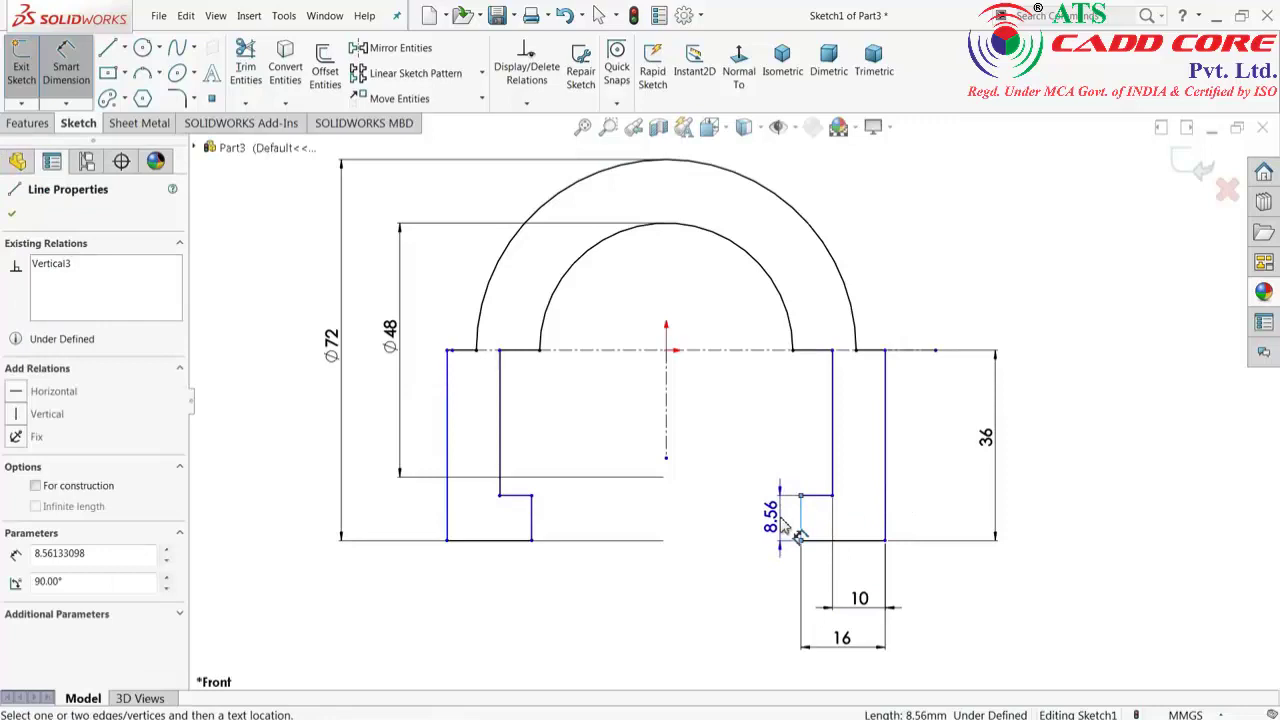
click(781, 523)
text(12)
key(Return)
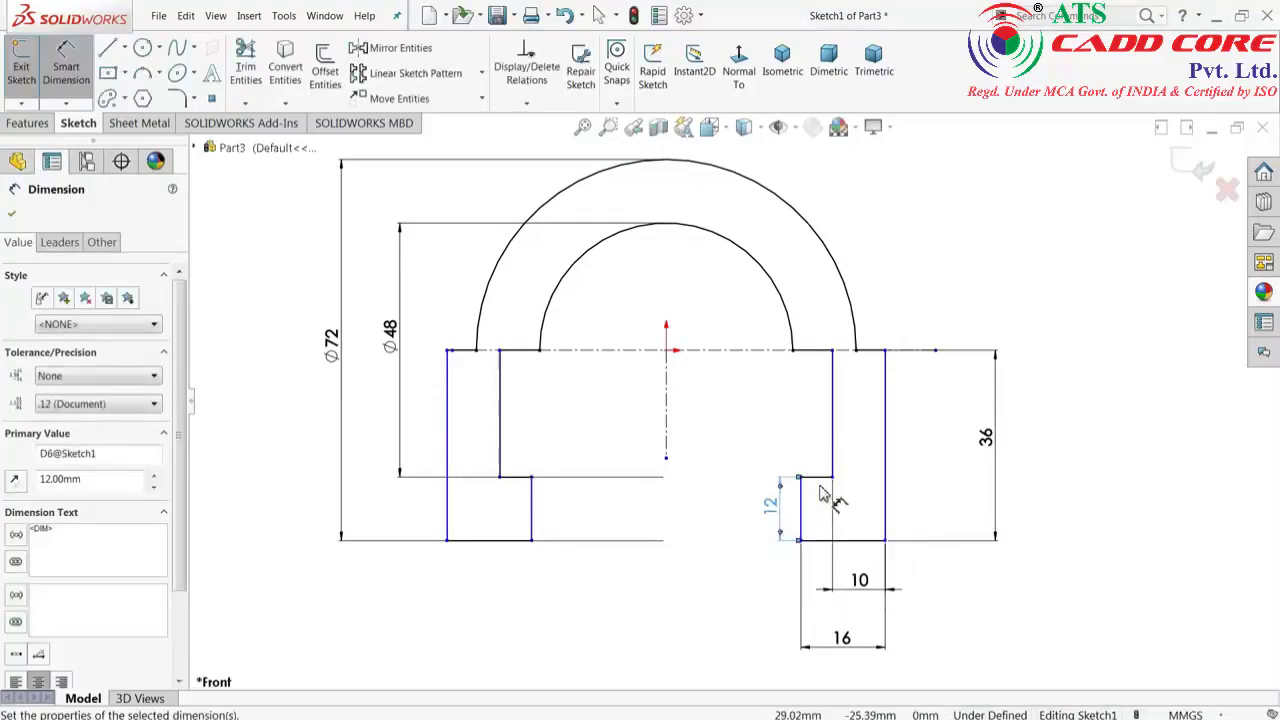
Dimension the overall width between the two outer vertical lines to 80 mm.
click(885, 425)
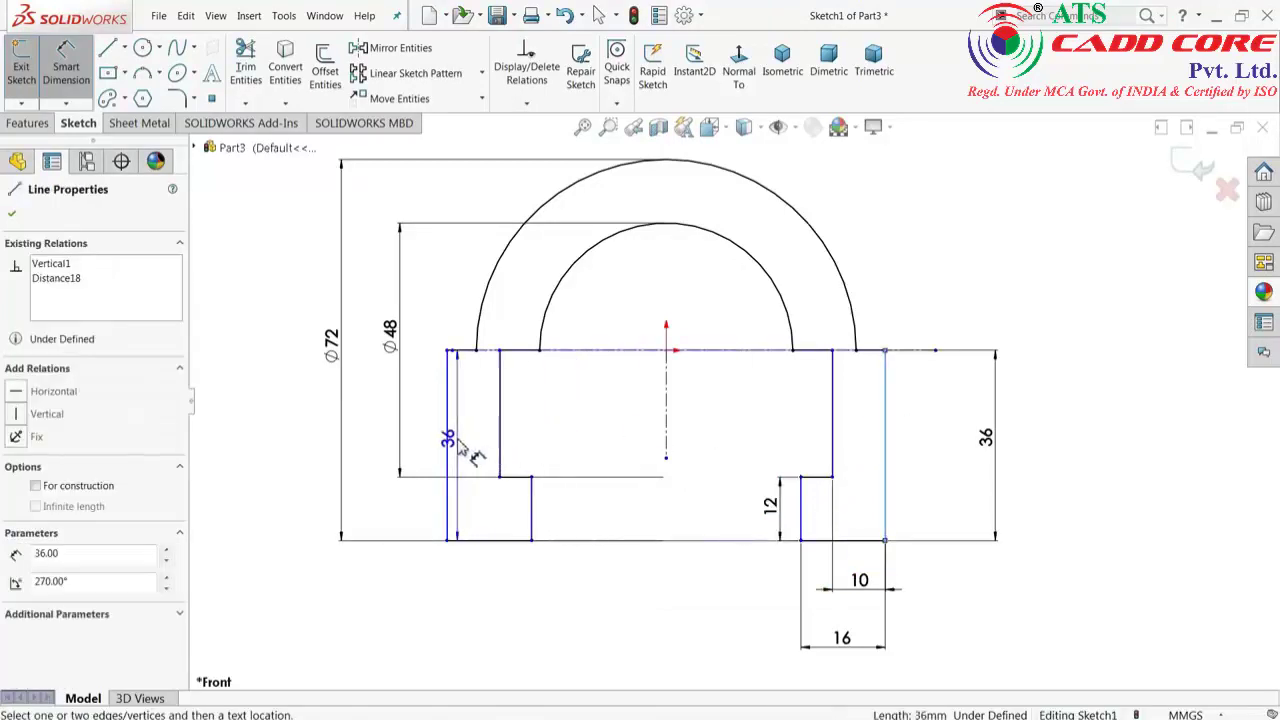
click(447, 448)
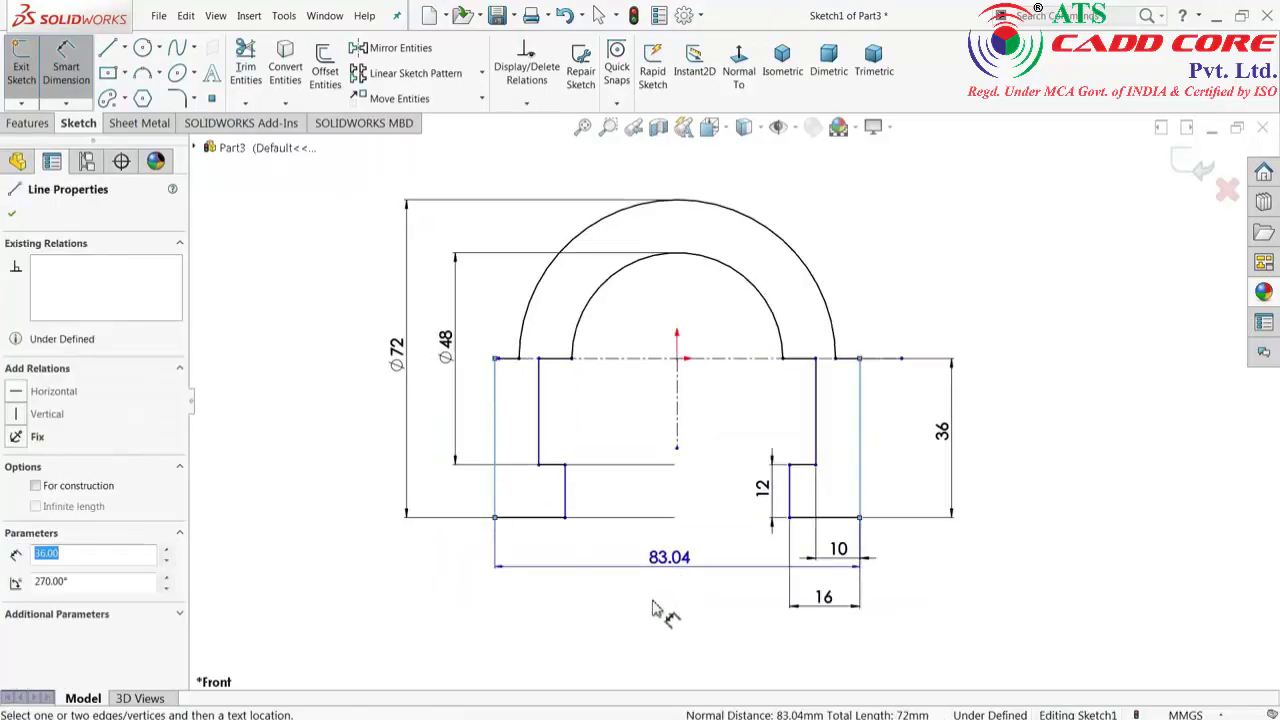
key(z)
click(680, 633)
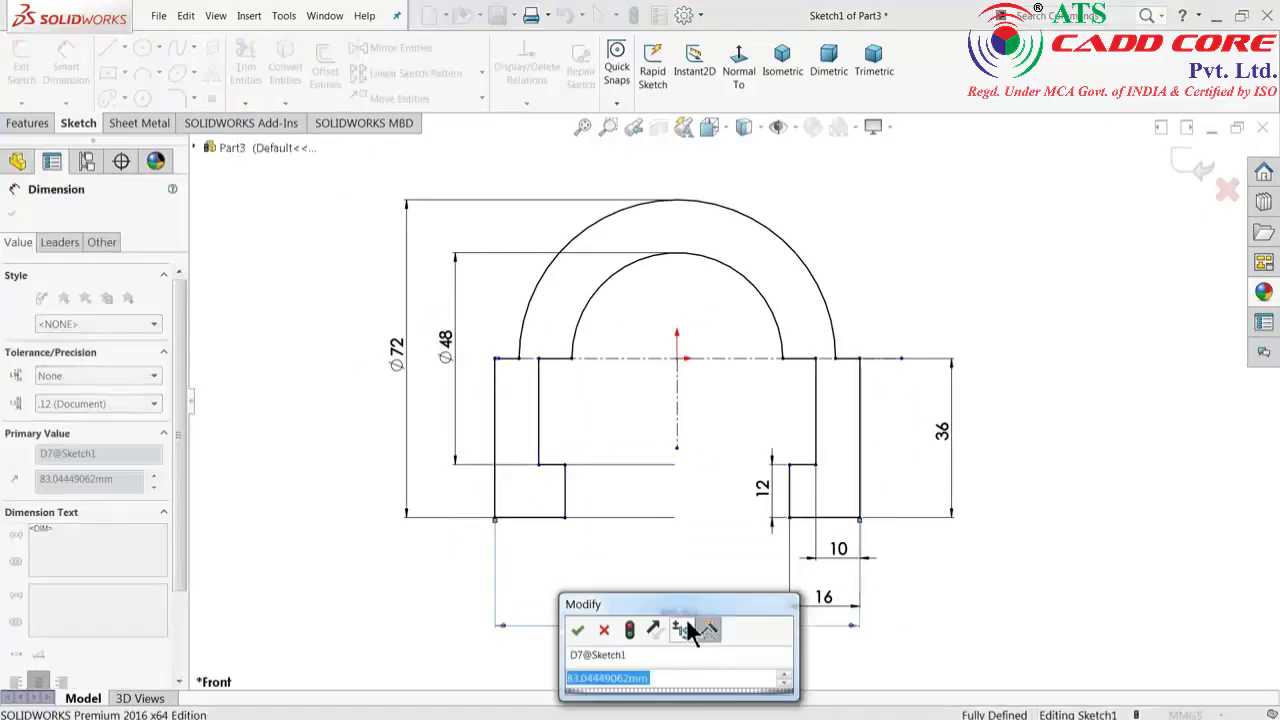
text(80)
key(Return)
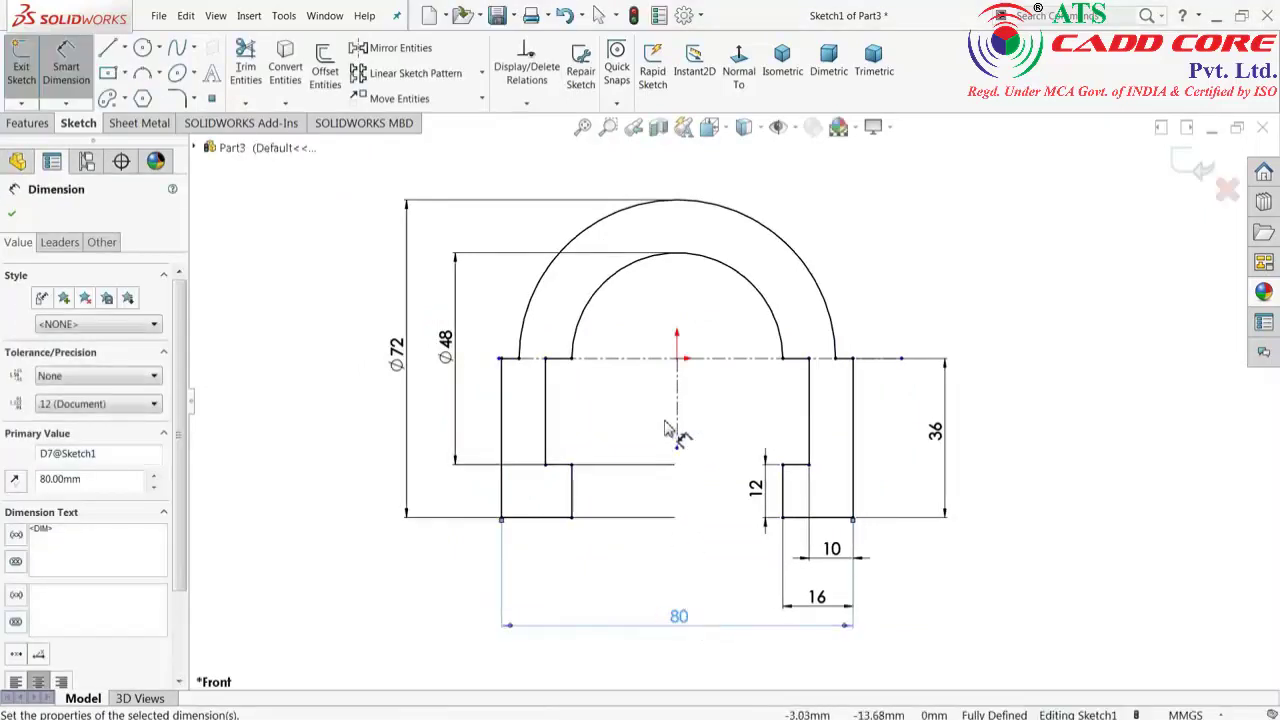
scroll(665, 425, down, 1)
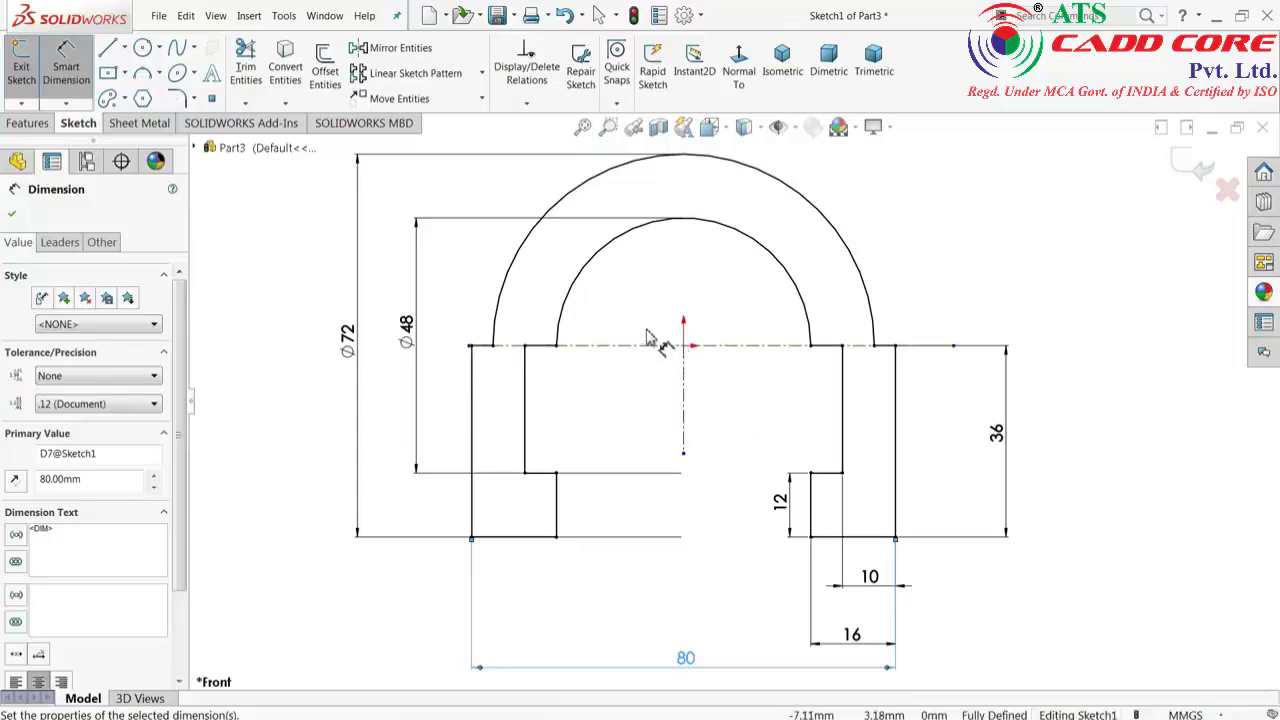
scroll(645, 335, down, 1)
scroll(714, 237, down, 1)
scroll(700, 265, down, 1)
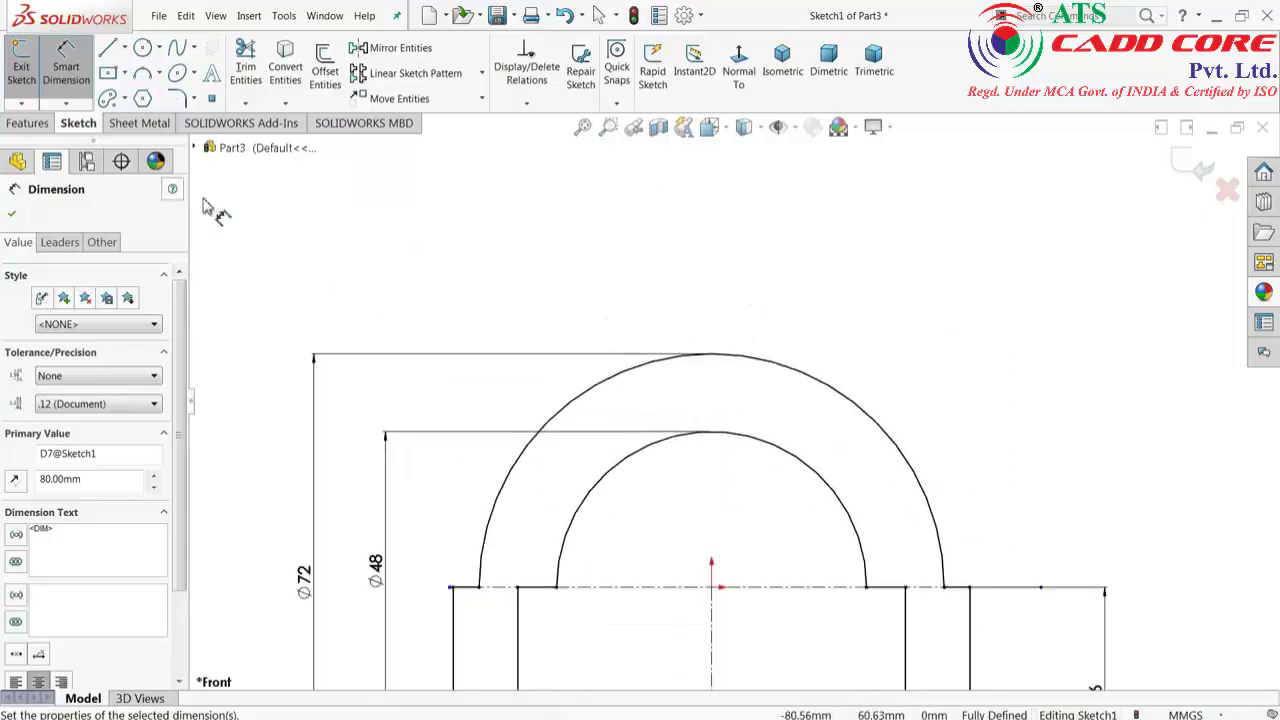
Draw a corner rectangle above the top of the outer arc.
click(124, 72)
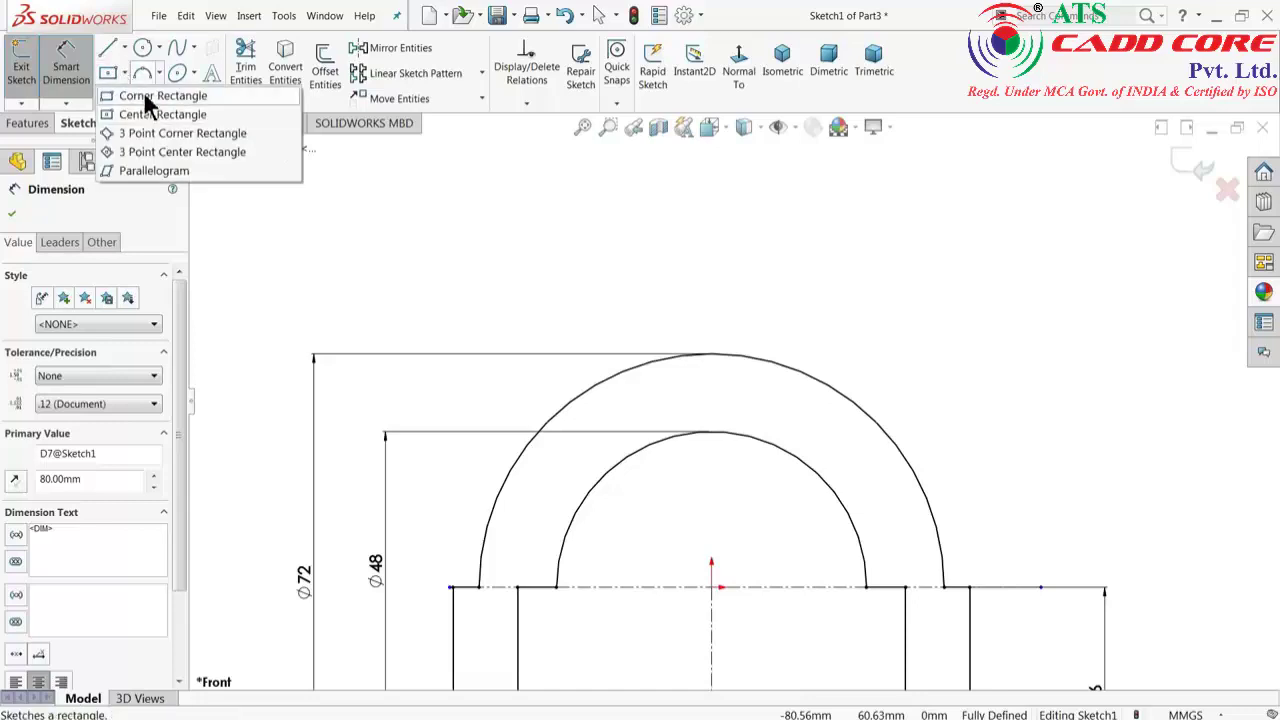
click(150, 94)
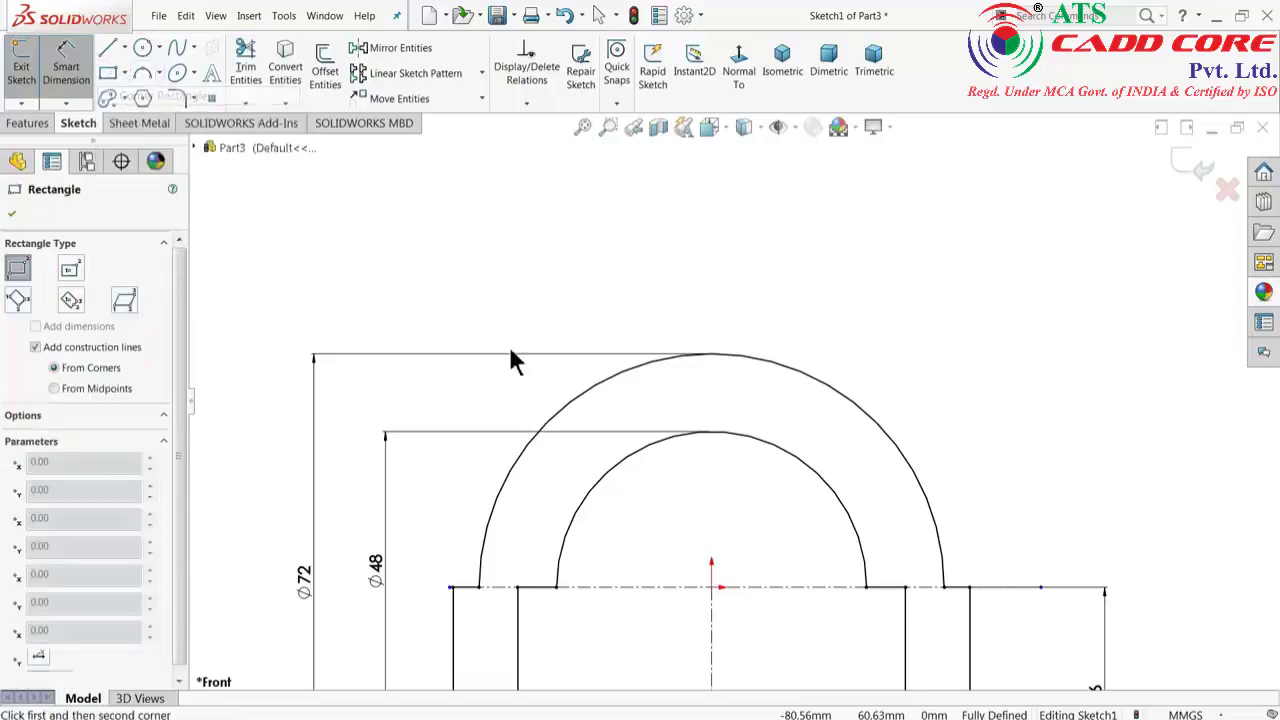
click(652, 362)
click(813, 257)
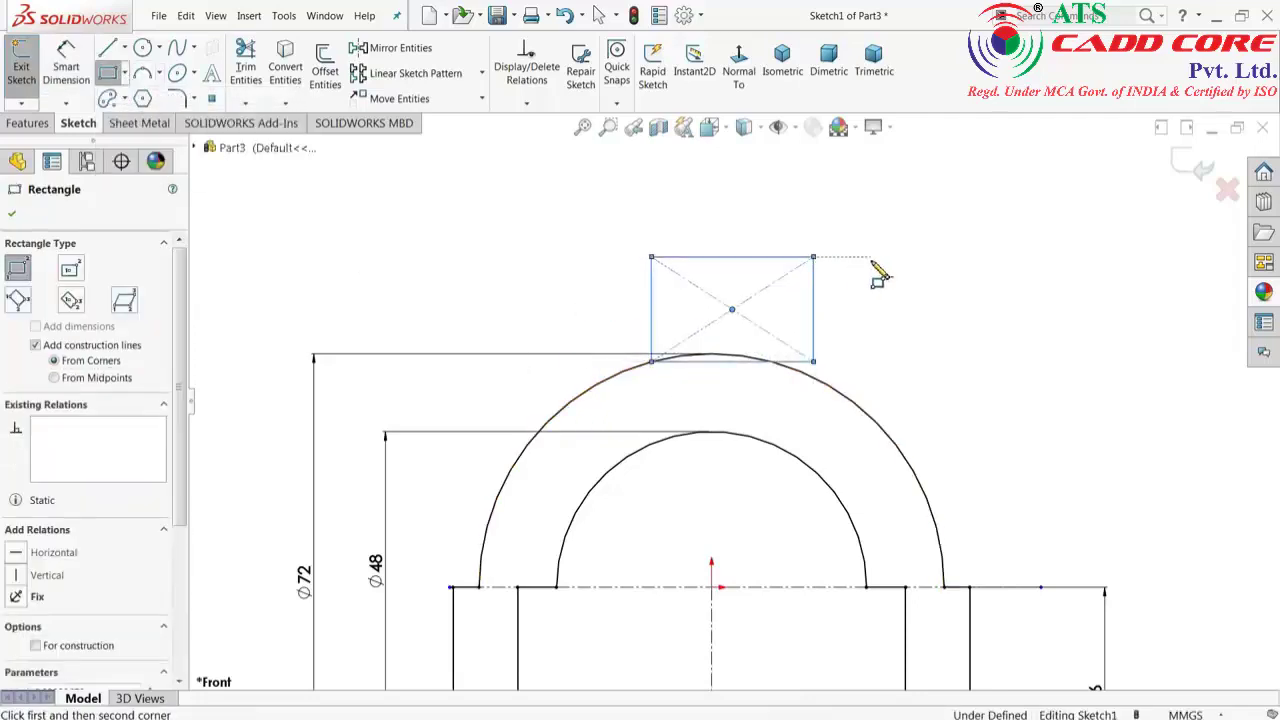
right_click(877, 272)
click(910, 272)
scroll(785, 340, down, 4)
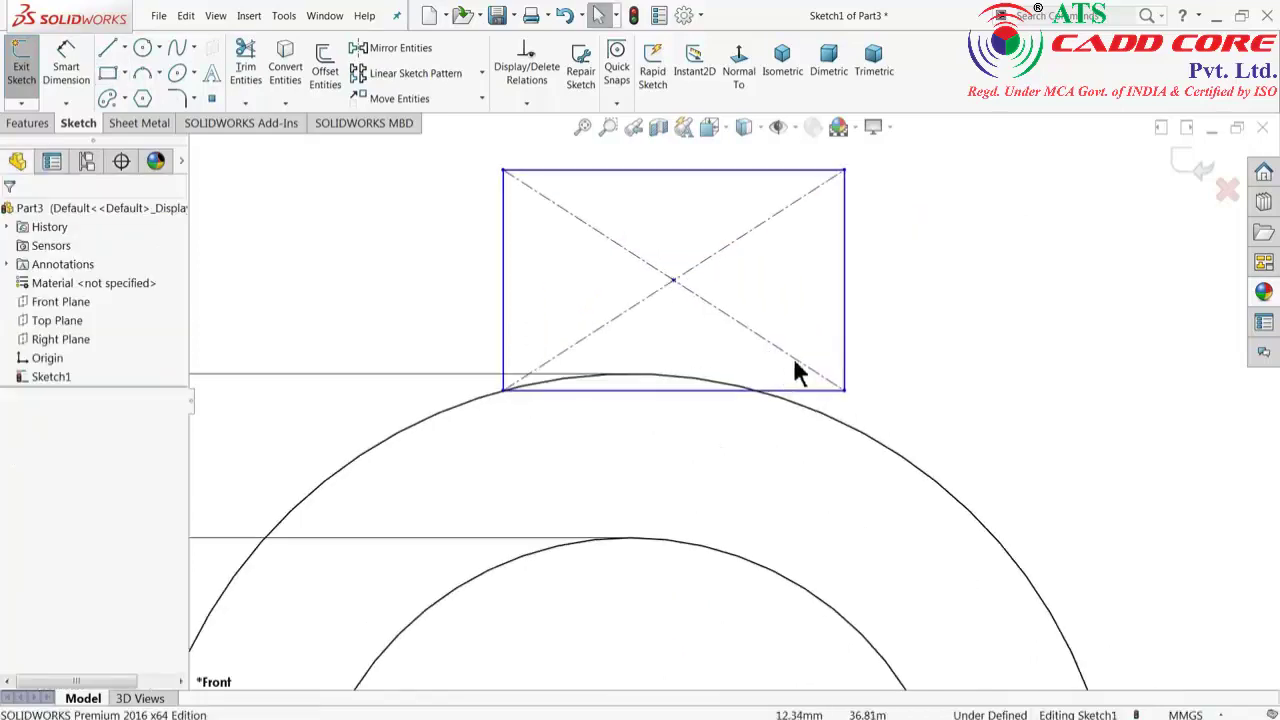
Make the rectangle's bottom-right corner coincident with the outer arc.
click(844, 391)
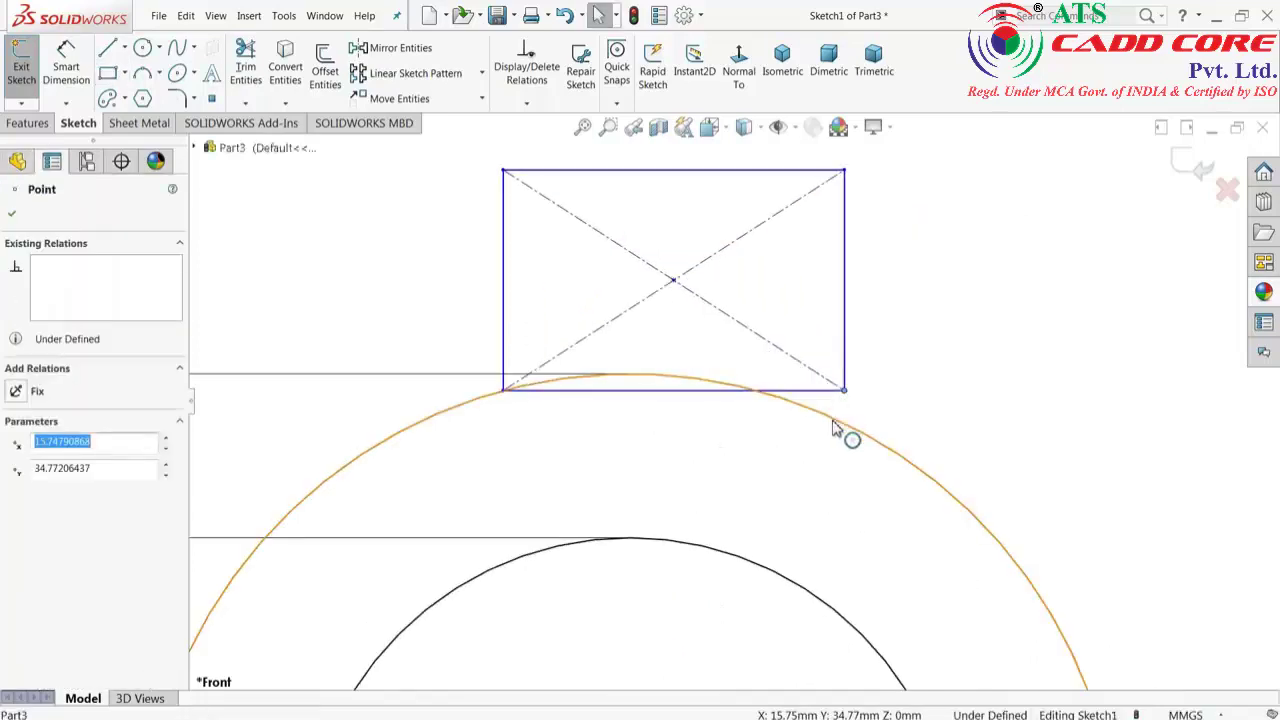
click(843, 434)
ctrl+click(844, 390)
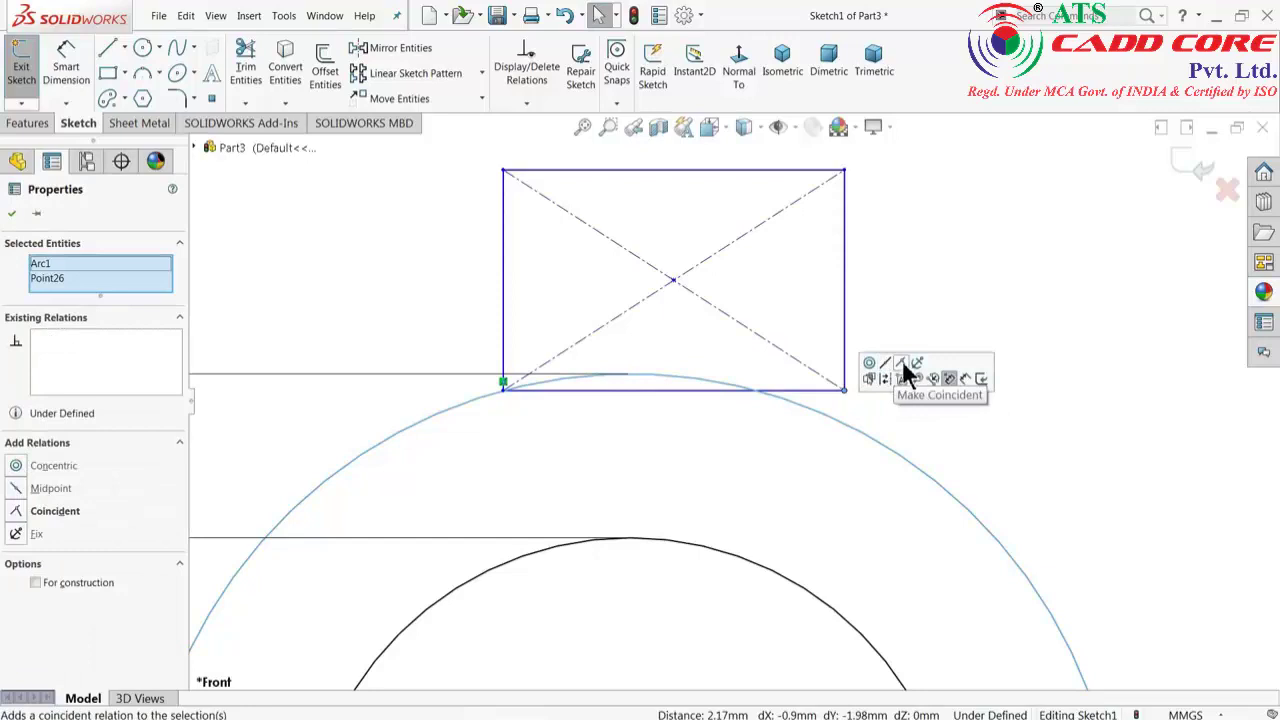
click(905, 370)
click(455, 322)
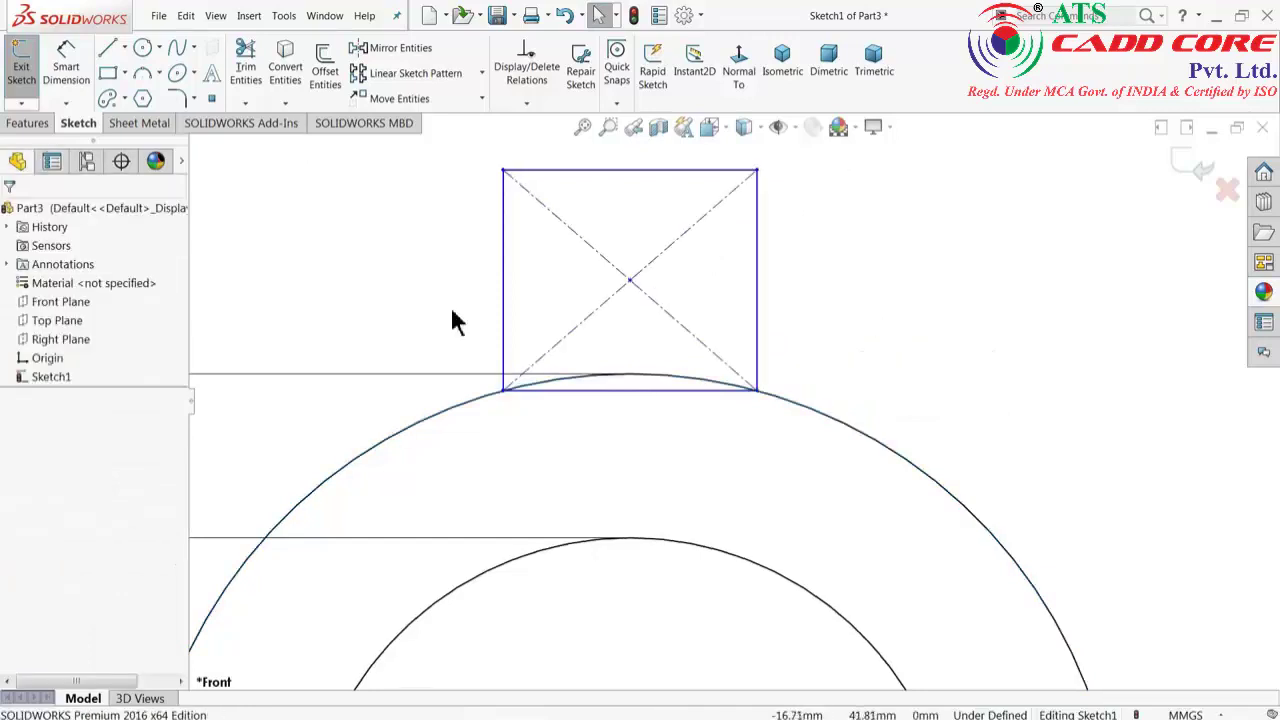
Dimension the rectangle's top edge to a 24 mm width.
click(88, 76)
scroll(500, 200, up, 2)
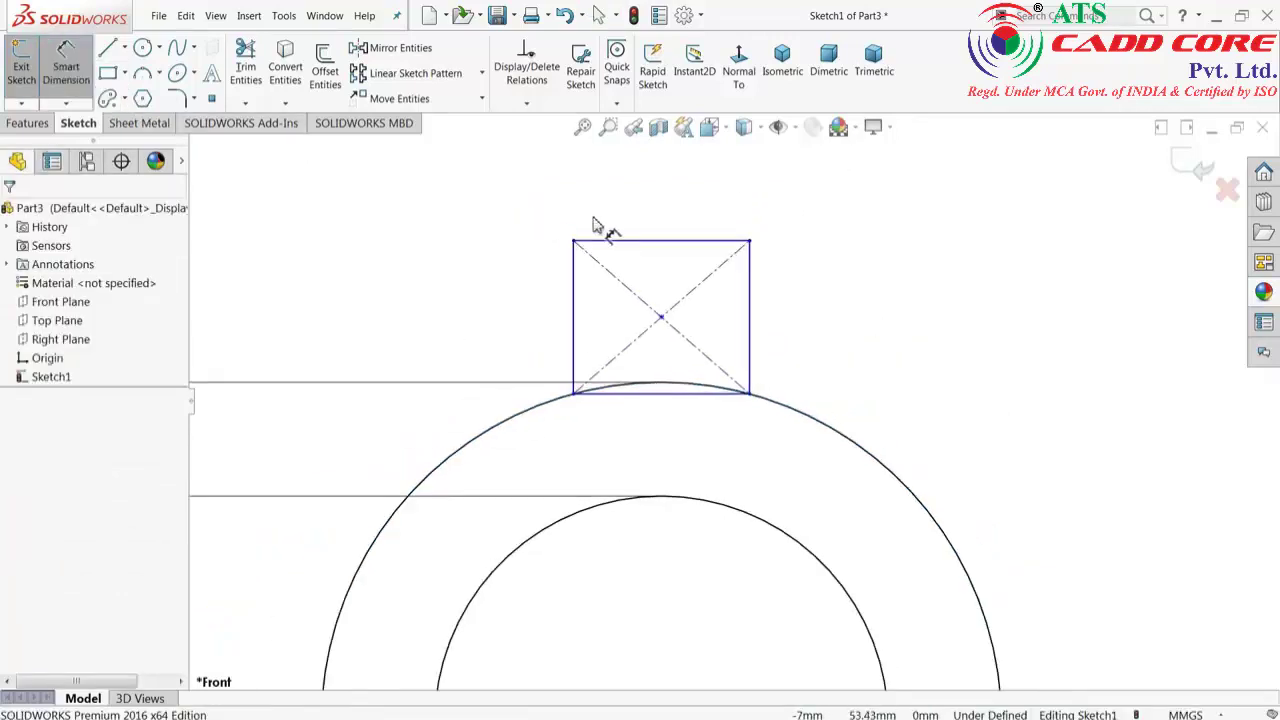
click(651, 241)
click(652, 222)
text(24)
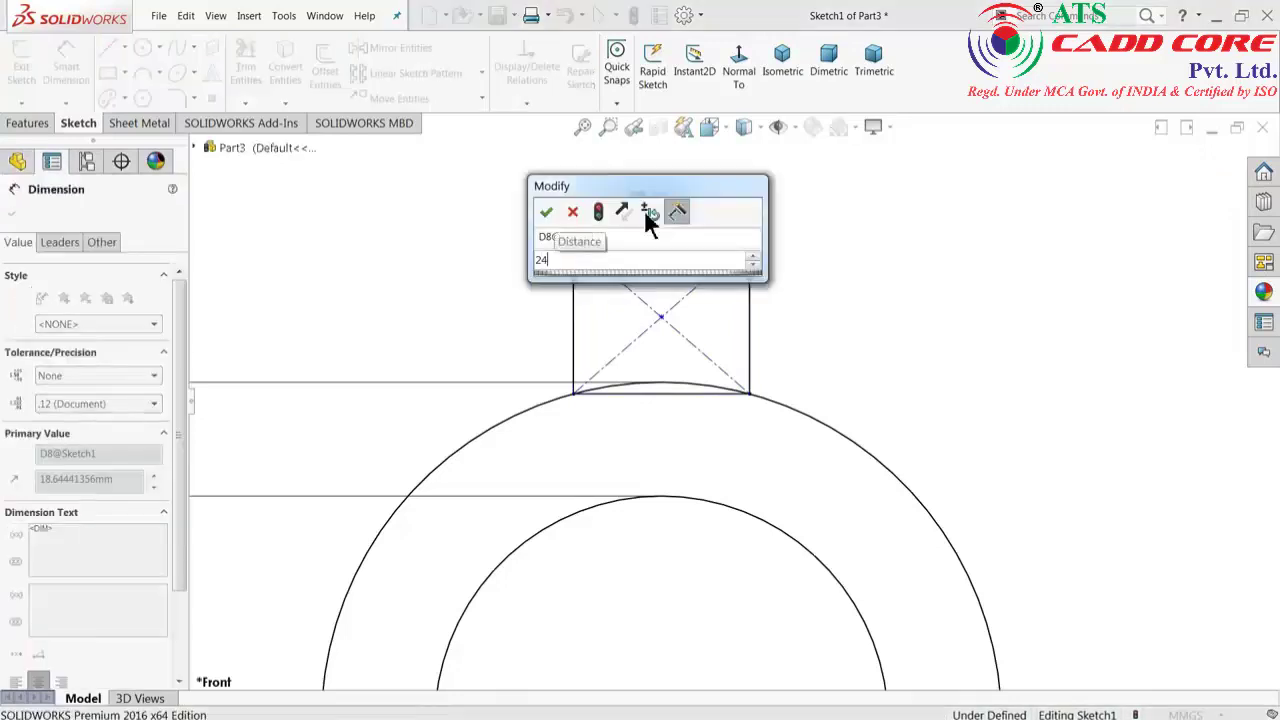
key(Return)
Set the overall sketch height from rectangle top to leg bottom to 80 mm.
click(661, 241)
scroll(732, 400, down, 4)
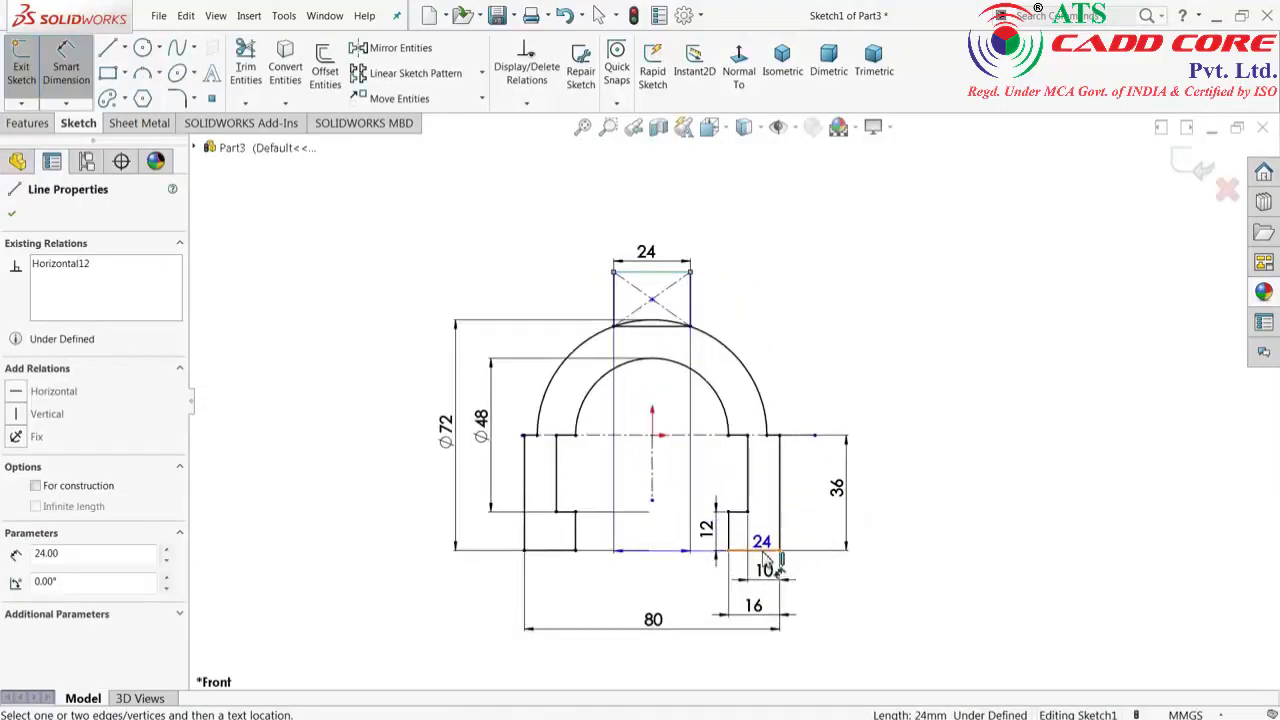
click(753, 550)
click(897, 418)
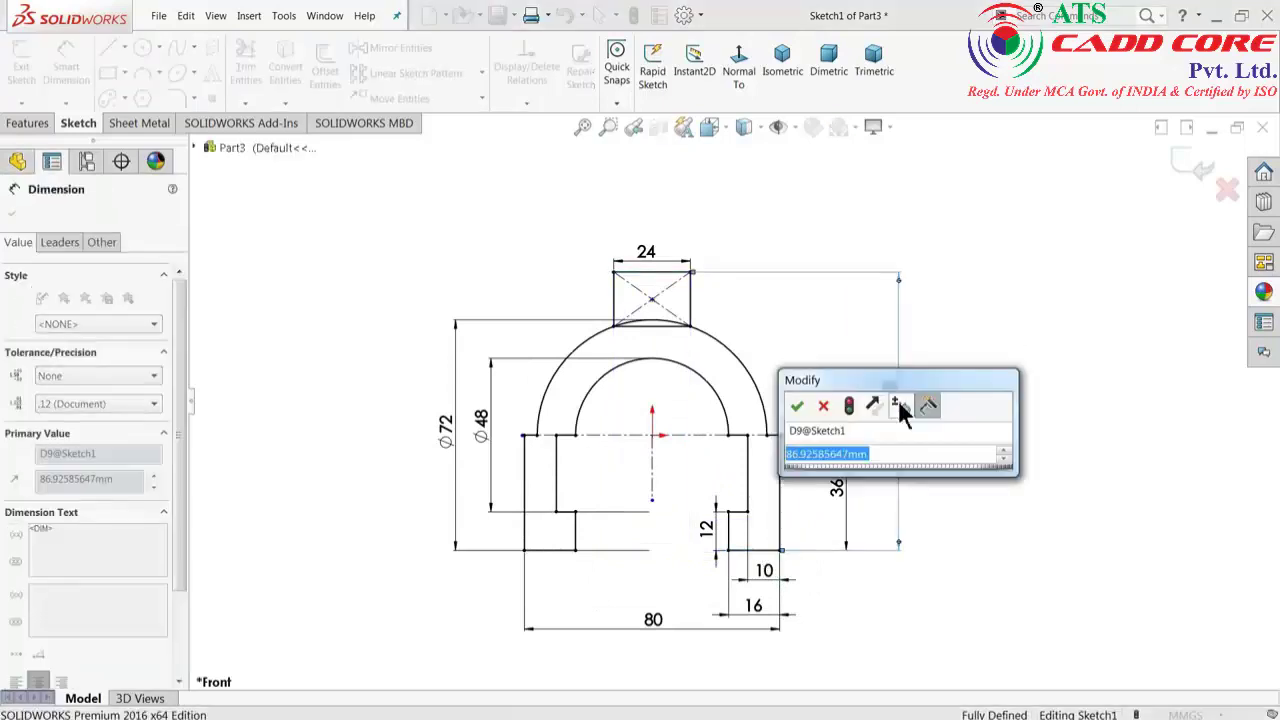
text(80)
key(Return)
scroll(678, 425, up, 3)
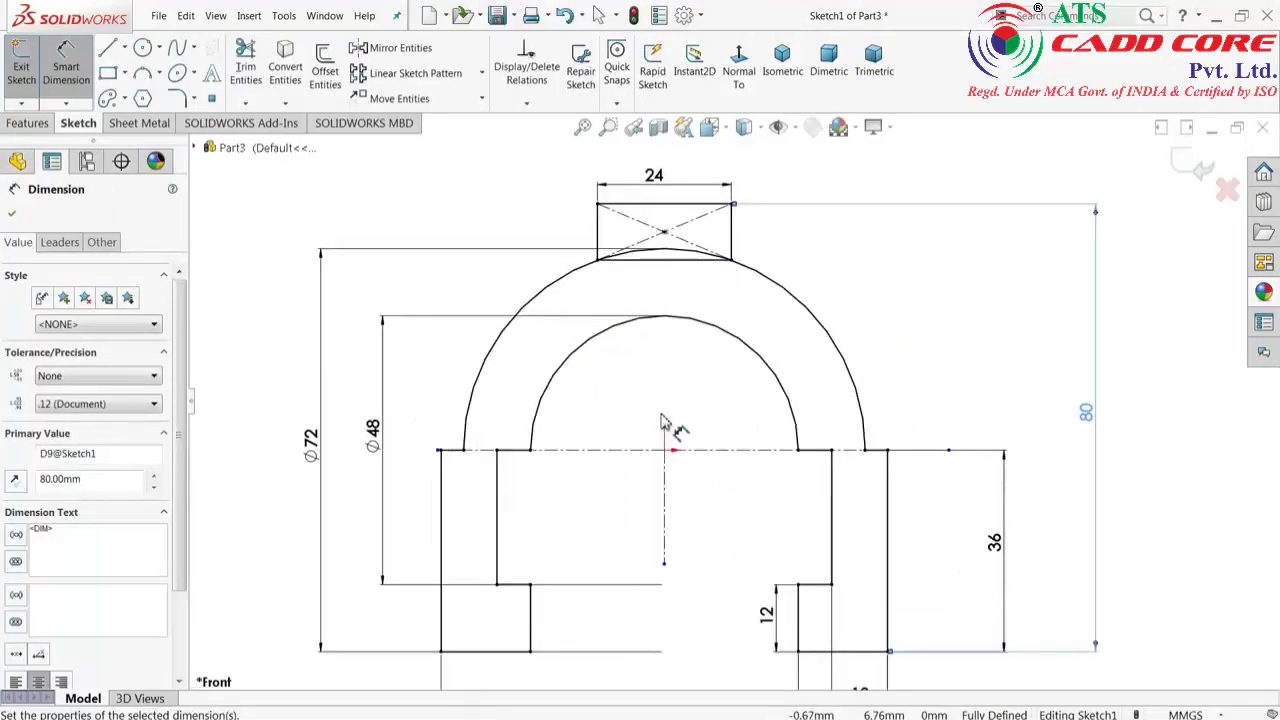
Power-trim away the arc inside the rectangle and the rectangle's bottom edge.
click(246, 72)
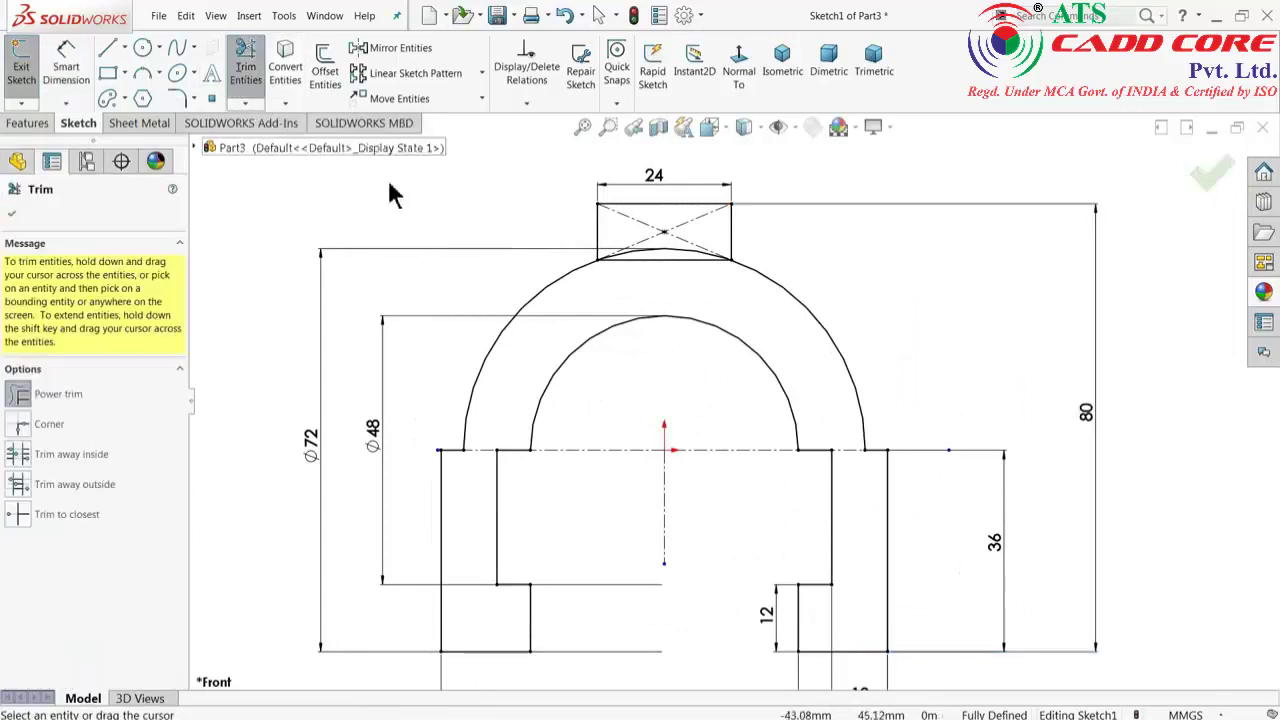
scroll(650, 225, up, 3)
scroll(640, 245, up, 2)
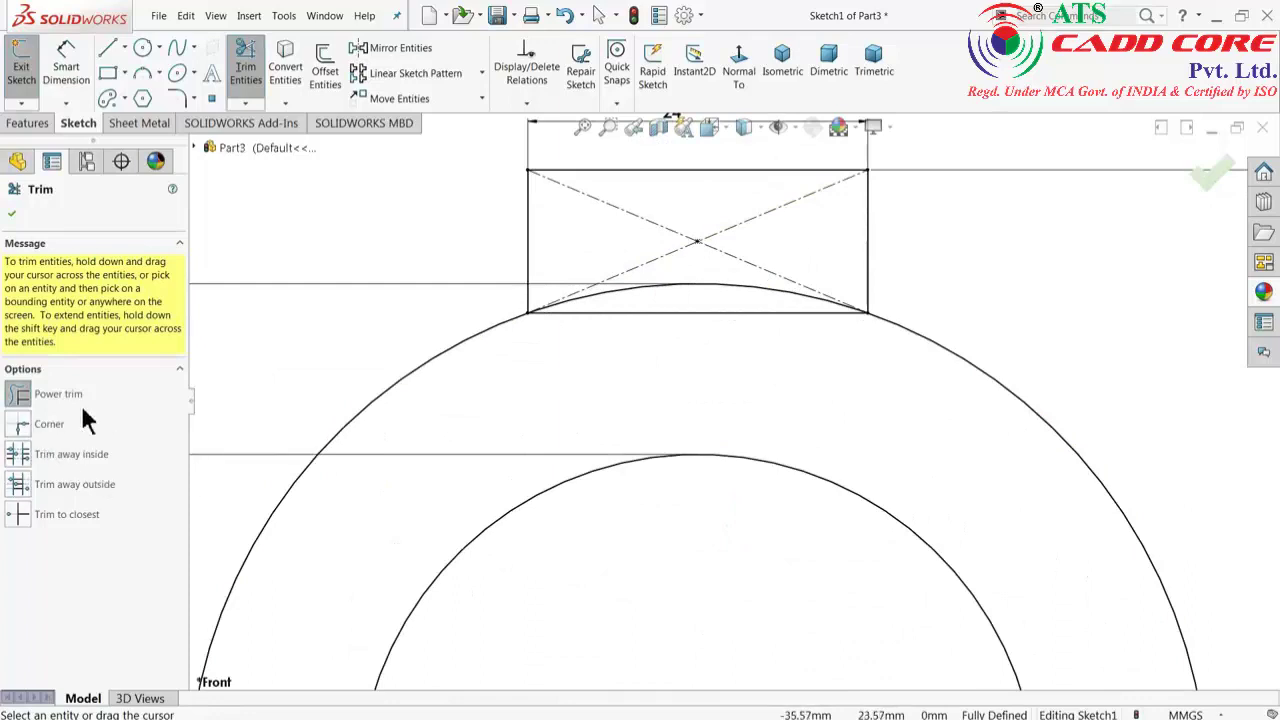
mouse_move(640, 385)
mouse_down()
mouse_move(722, 235)
mouse_move(748, 285)
mouse_up()
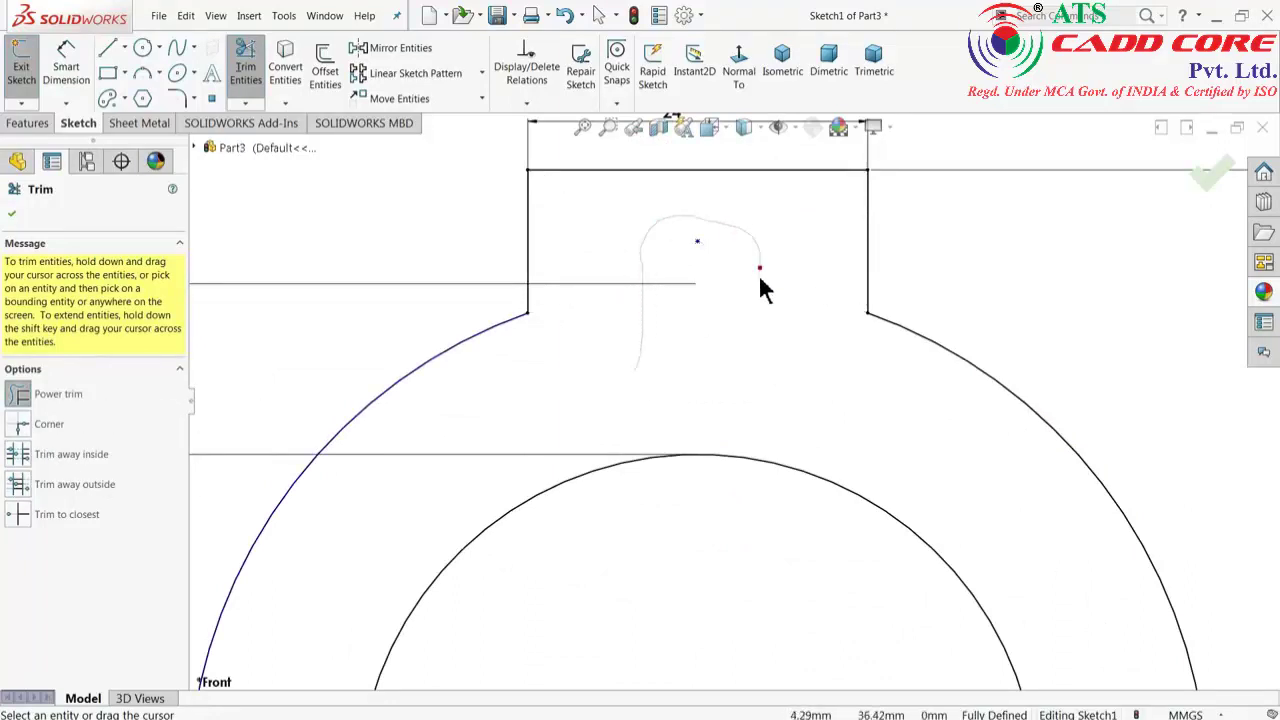
click(11, 214)
key(f)
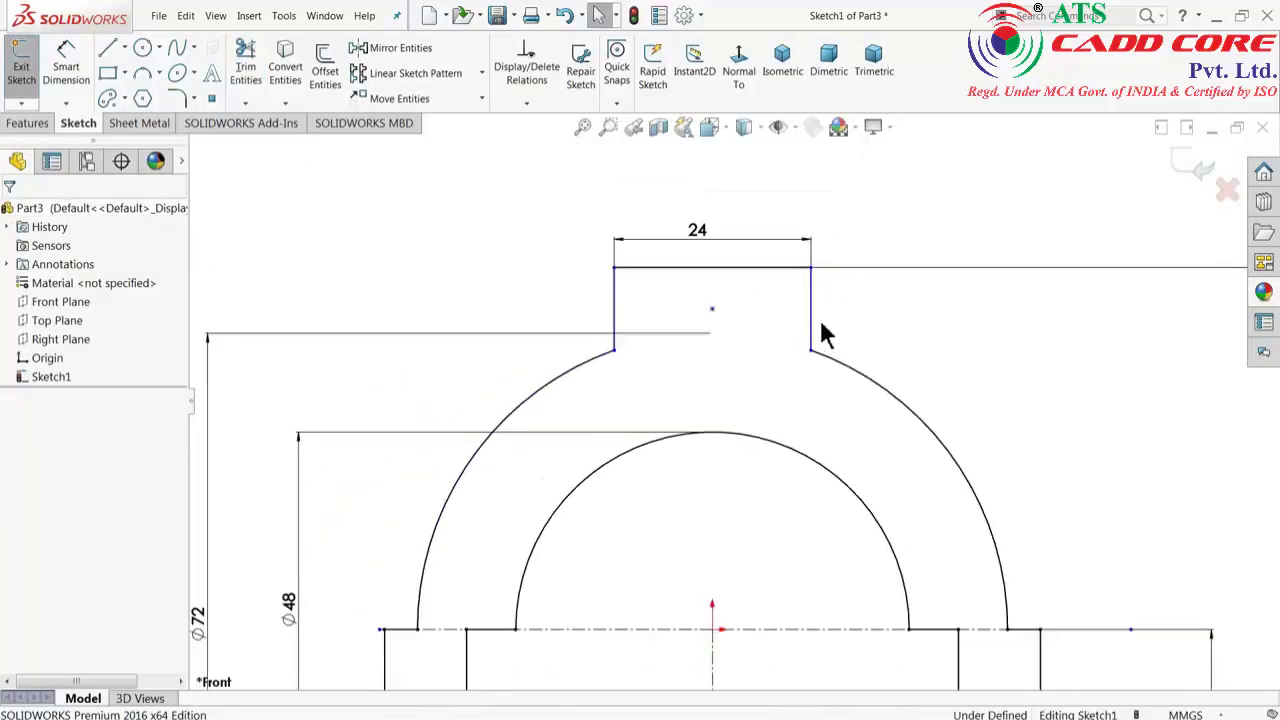
Make the boss's two vertical sides equal in length.
click(811, 322)
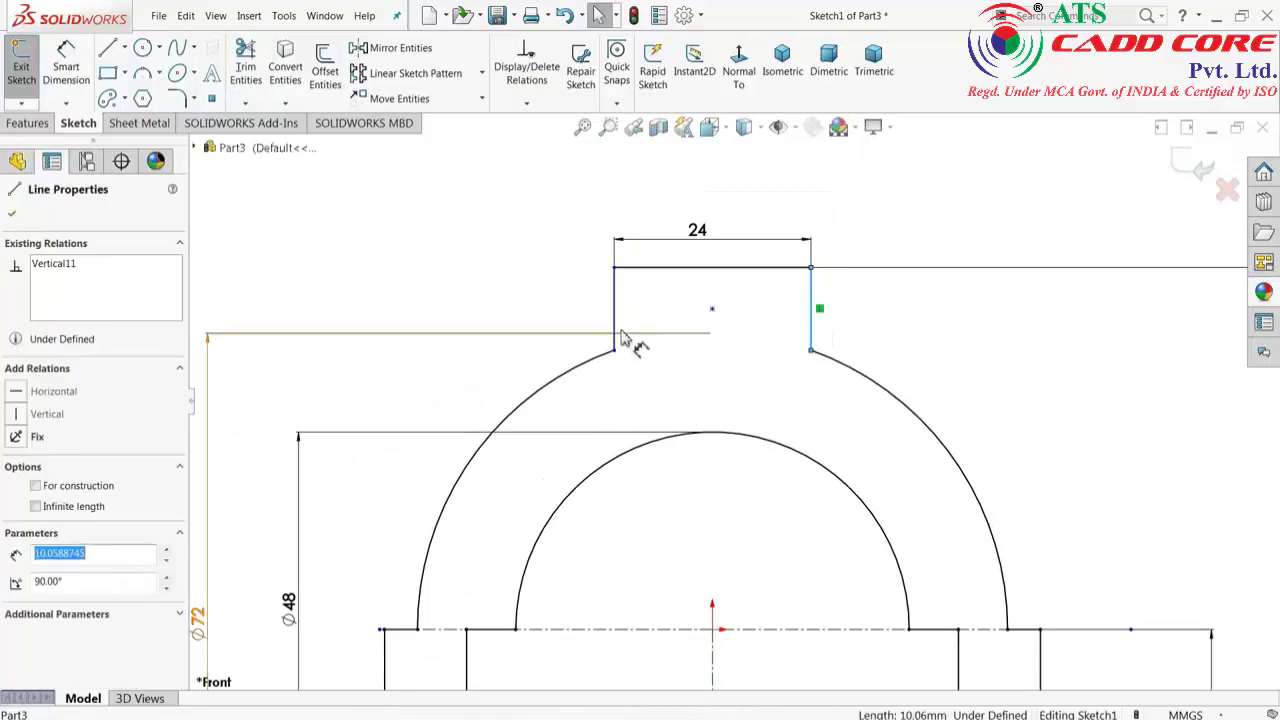
ctrl+click(616, 322)
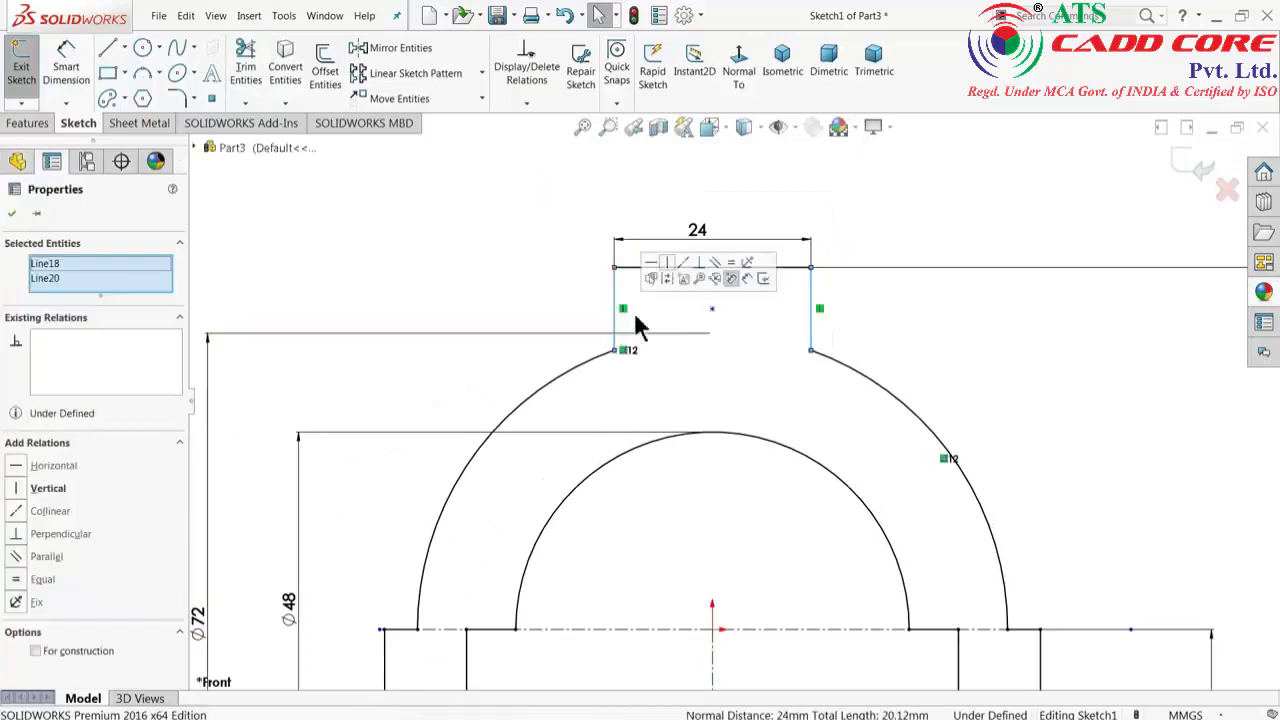
click(731, 264)
click(560, 245)
scroll(752, 322, up, 4)
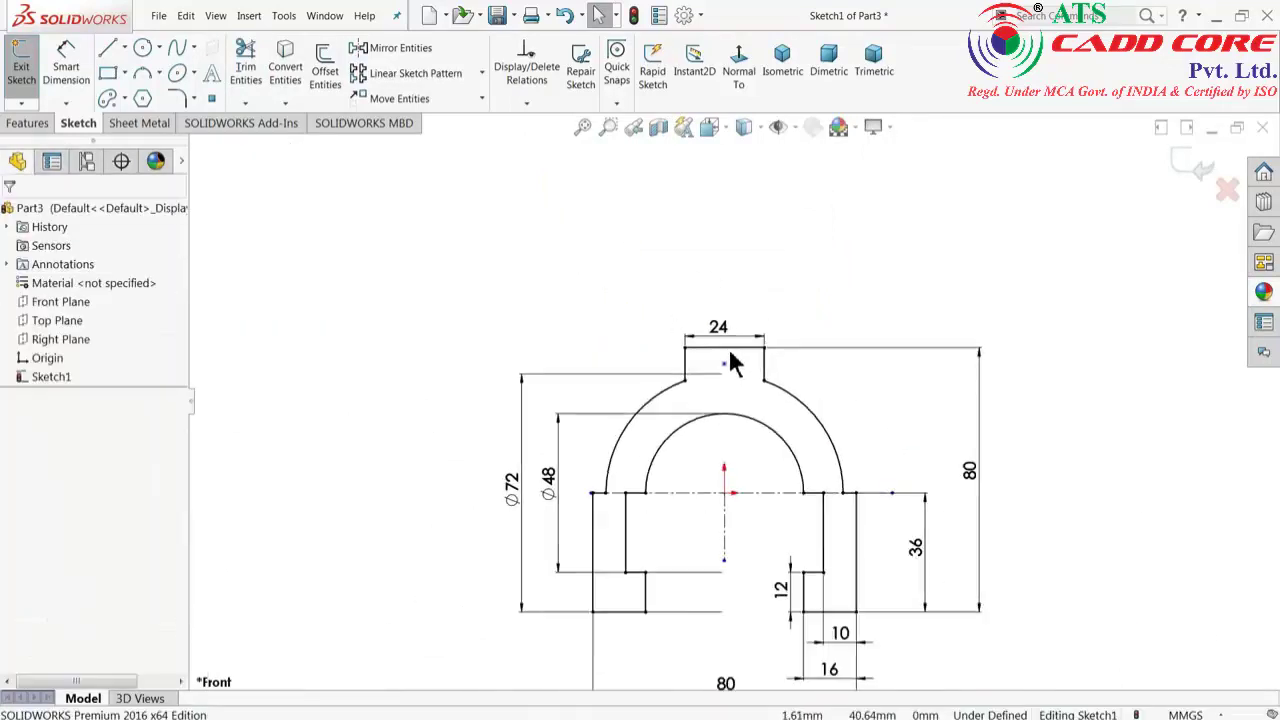
scroll(731, 363, up, 3)
scroll(780, 434, down, 3)
scroll(748, 484, down, 1)
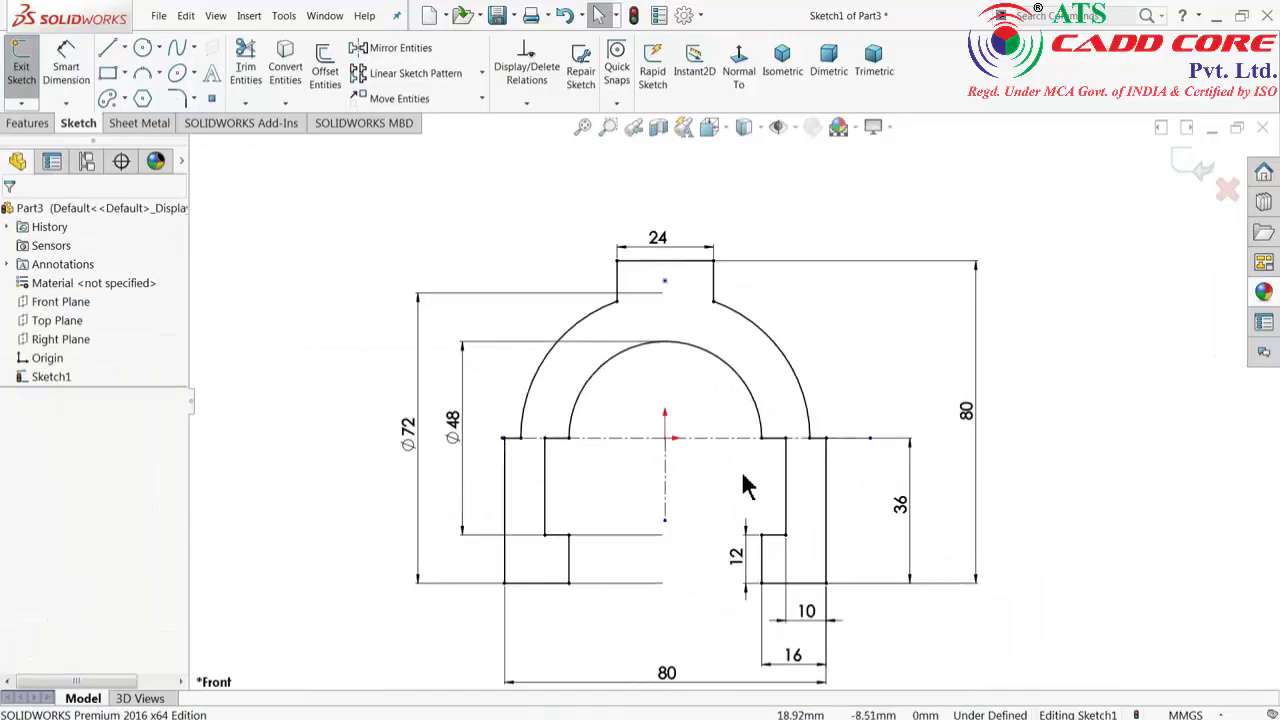
Extrude the arch sketch 20 mm blind to create Boss-Extrude1.
click(25, 123)
click(30, 75)
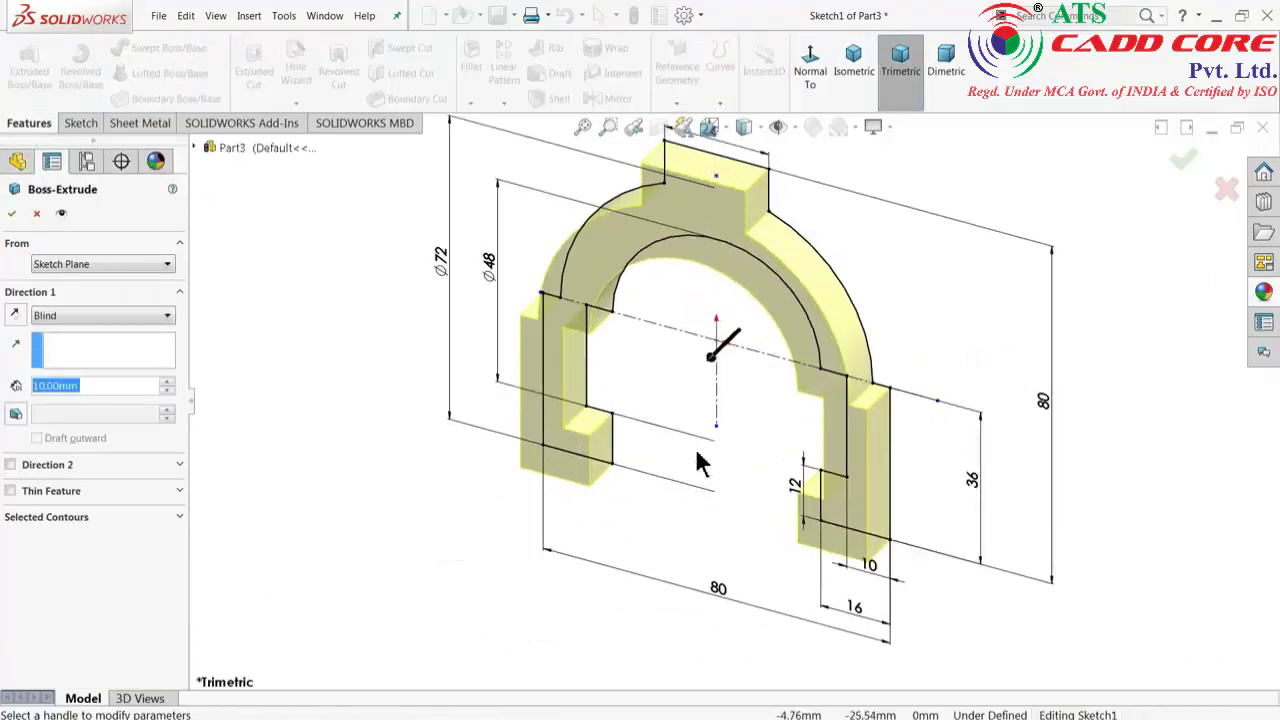
click(167, 384)
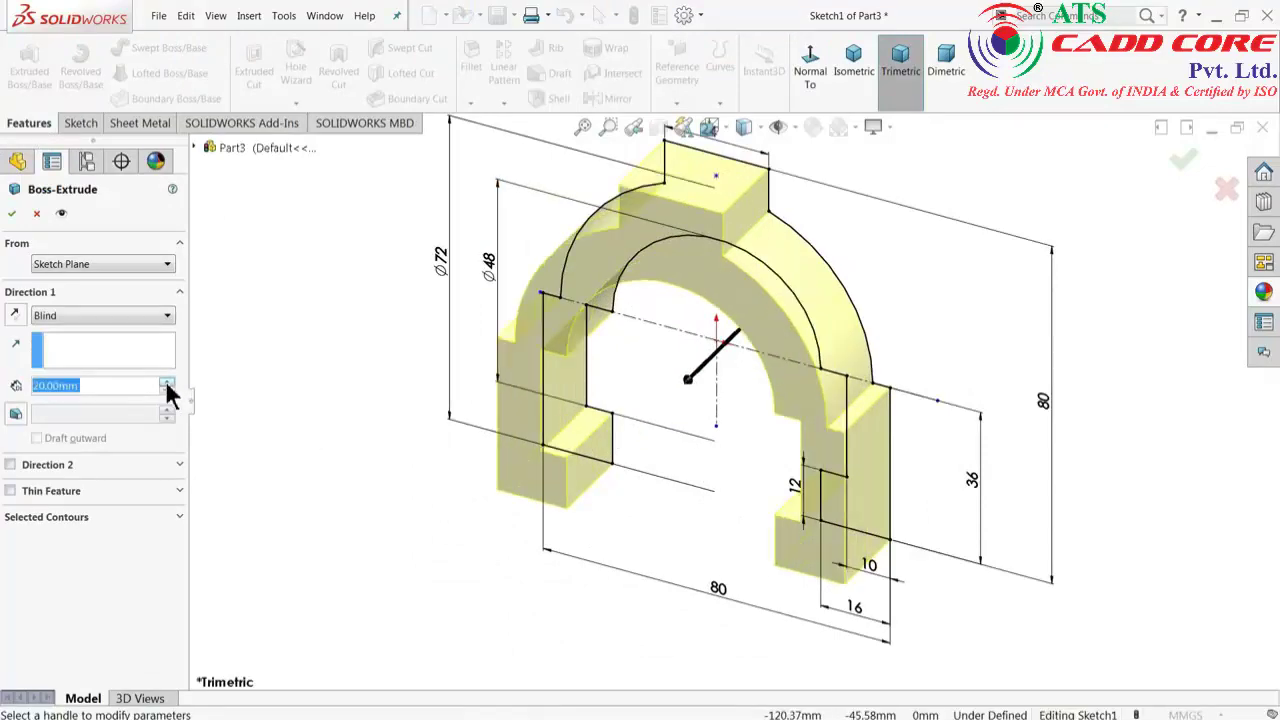
mouse_move(296, 399)
middle_down()
mouse_move(231, 389)
mouse_move(300, 376)
middle_up()
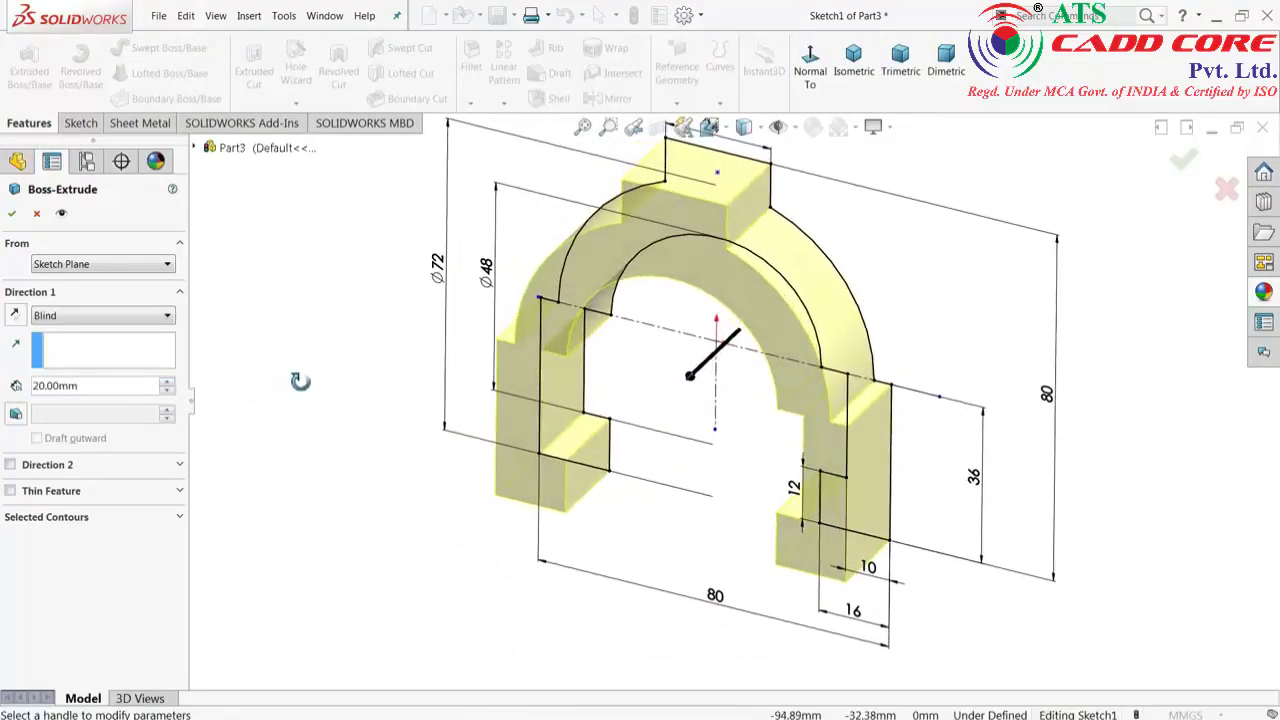
click(13, 215)
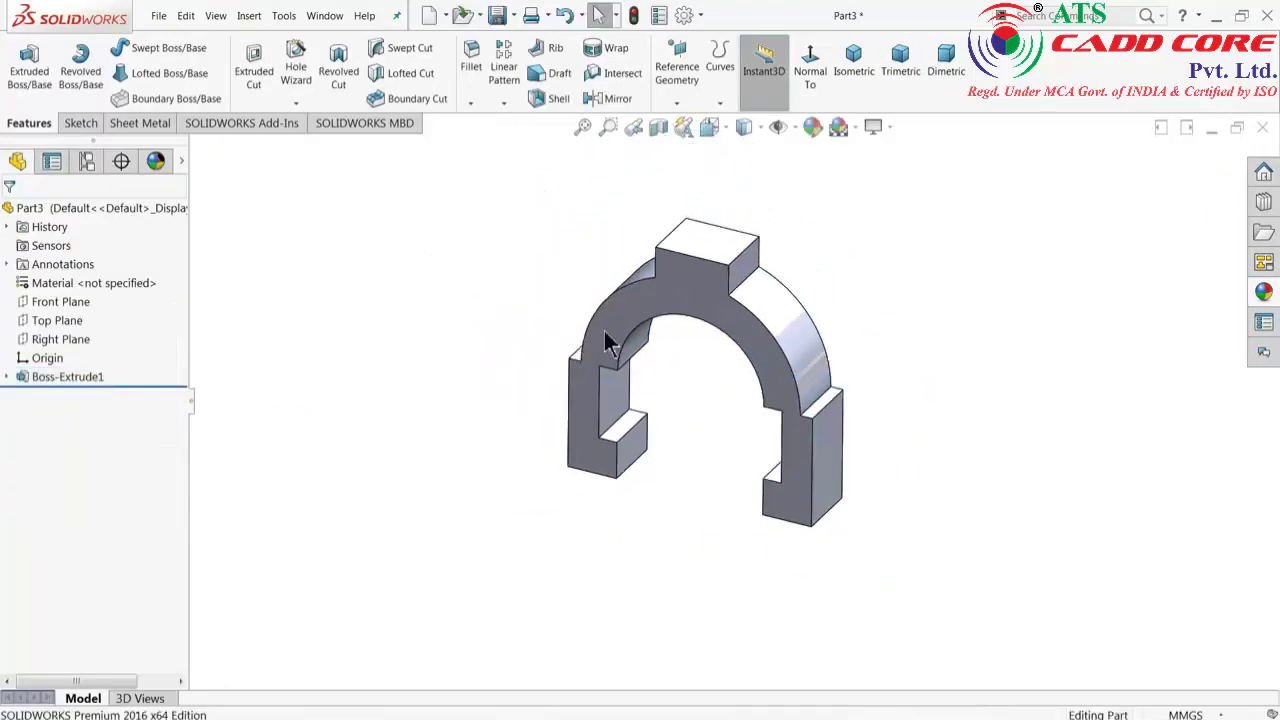
Start a new sketch on the block's top face and view it normal to.
scroll(770, 265, down, 5)
middle_drag(651, 280, 651, 341)
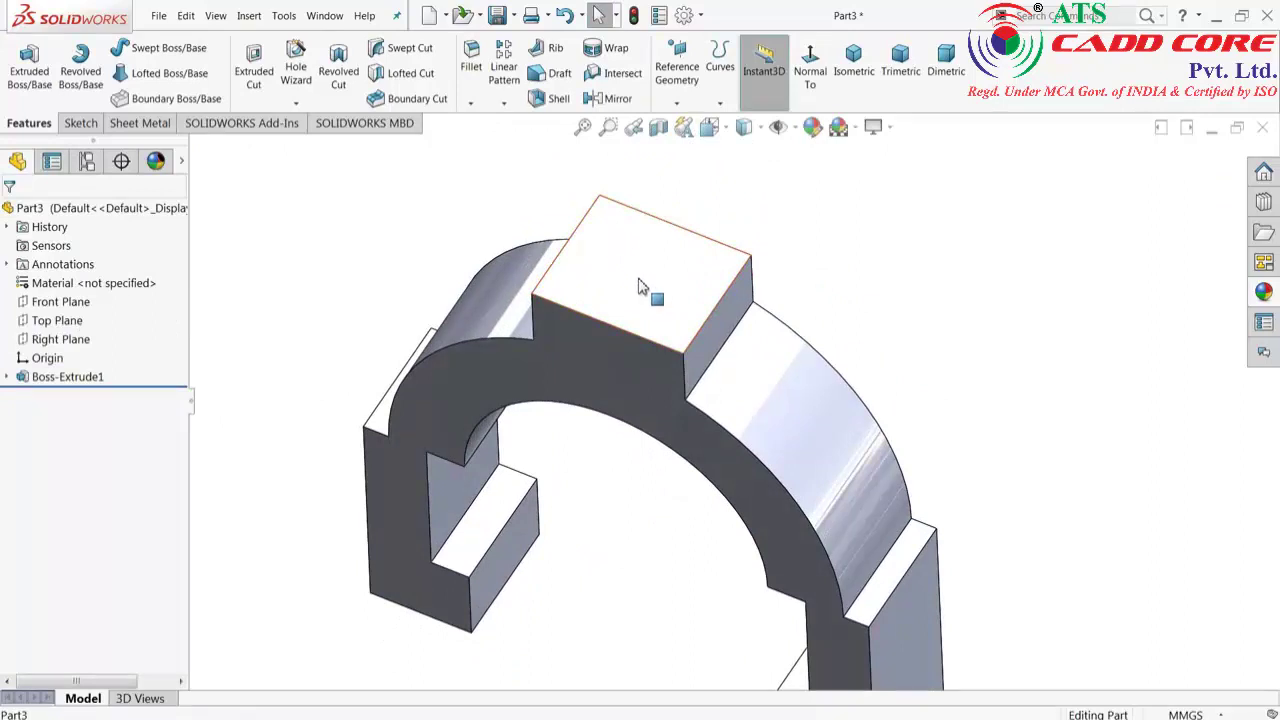
click(646, 288)
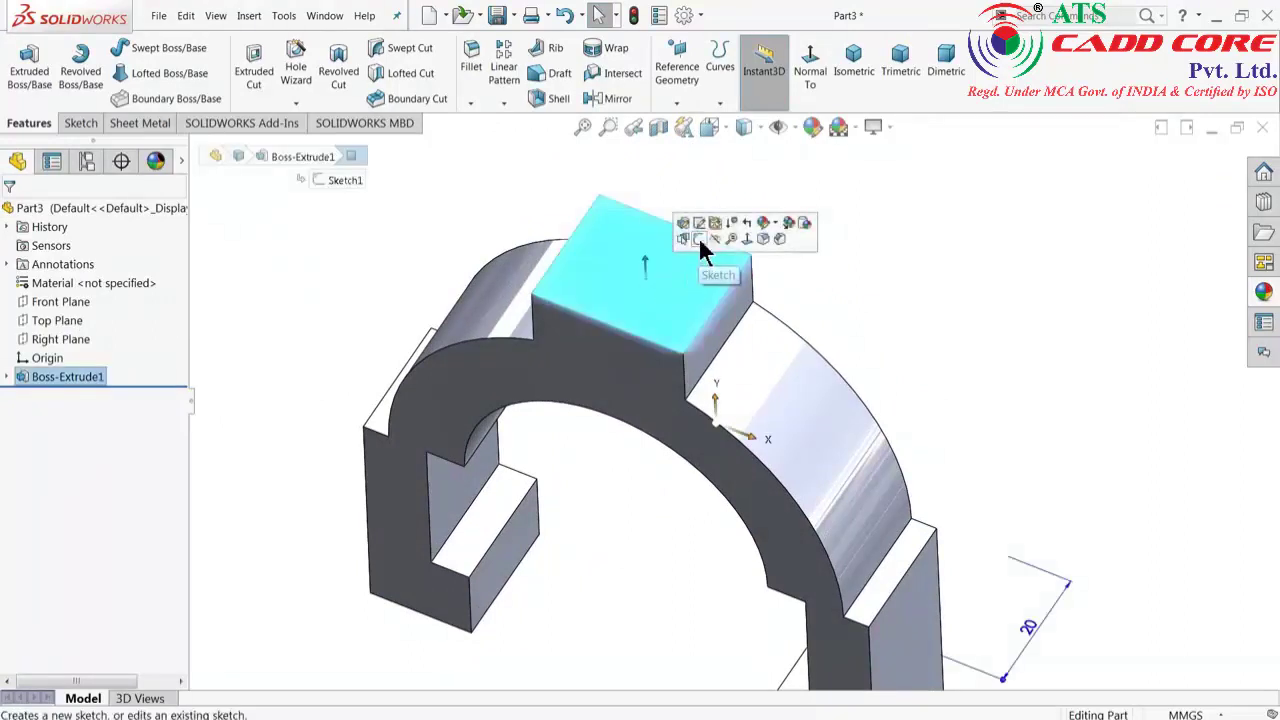
click(698, 237)
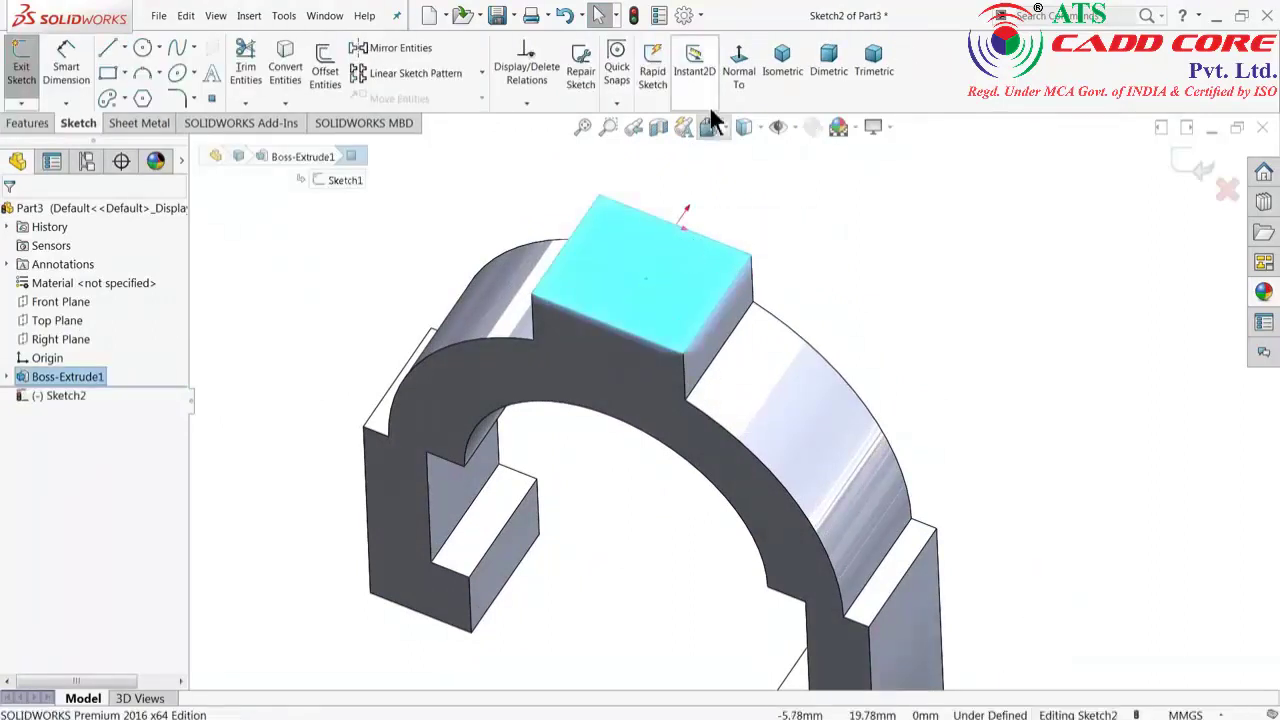
click(737, 76)
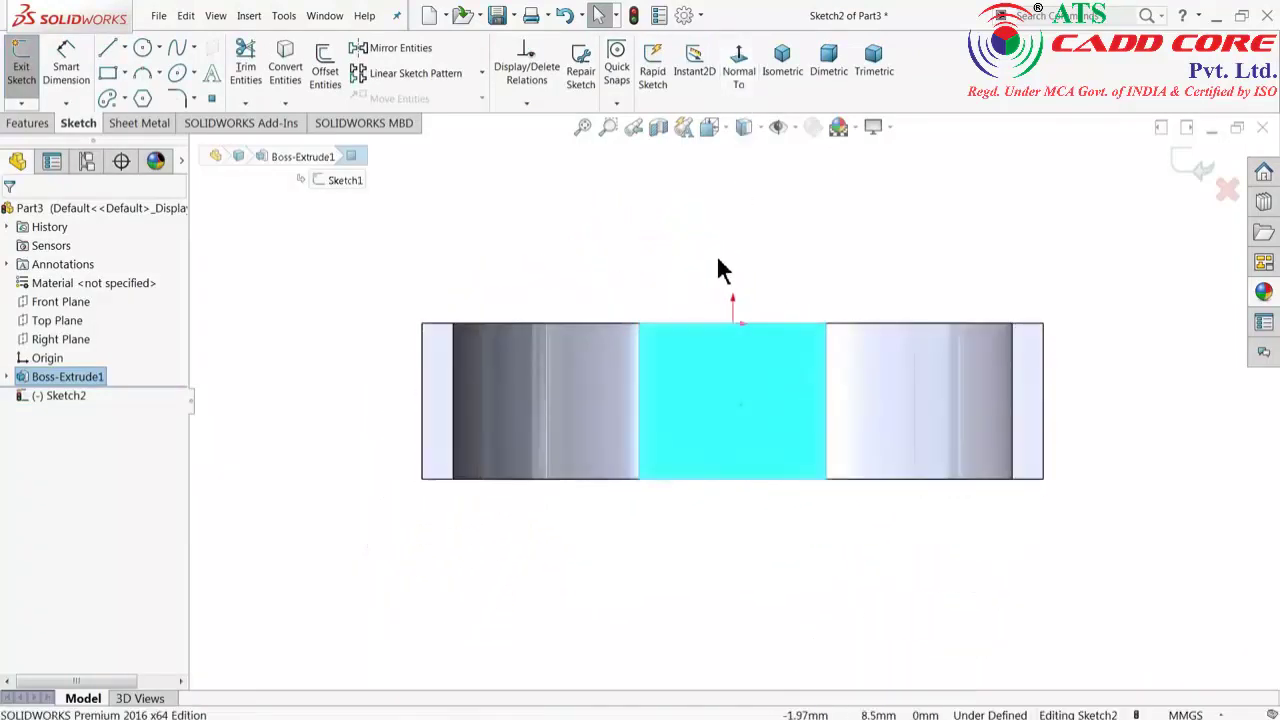
Draw a circle in the middle of the face and dimension it Ø12 mm.
click(141, 52)
click(727, 400)
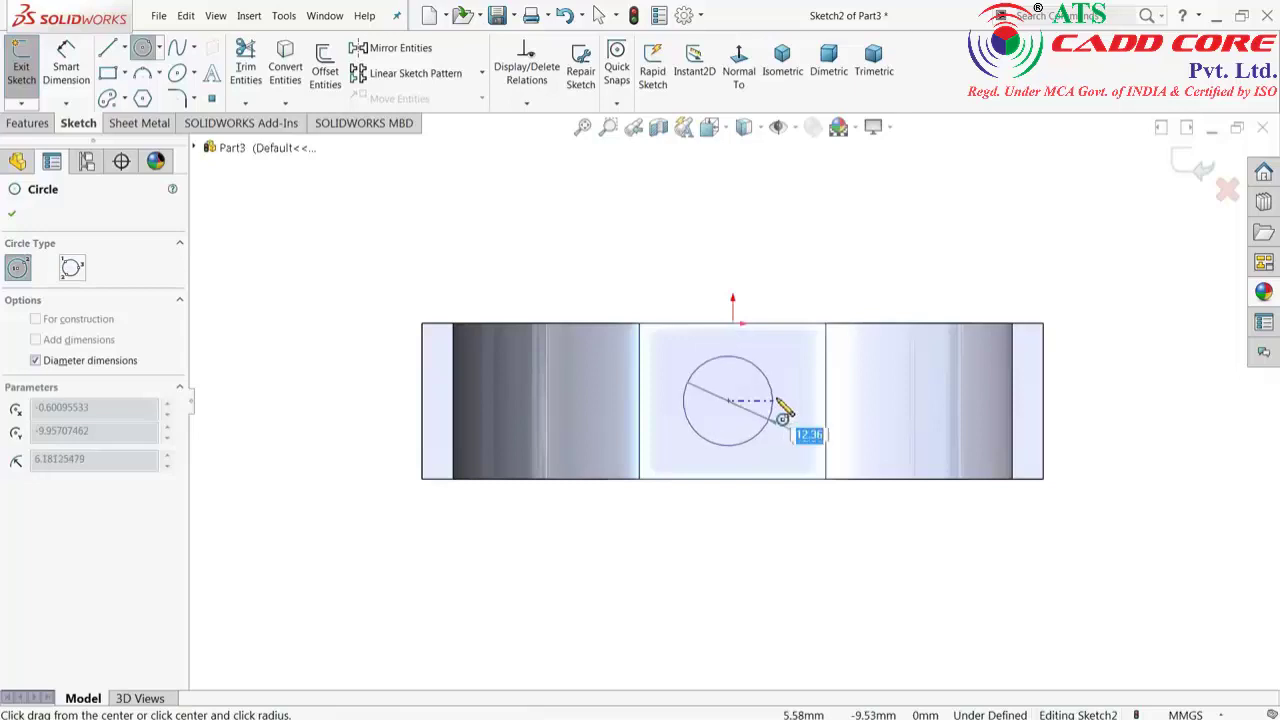
click(783, 410)
click(66, 62)
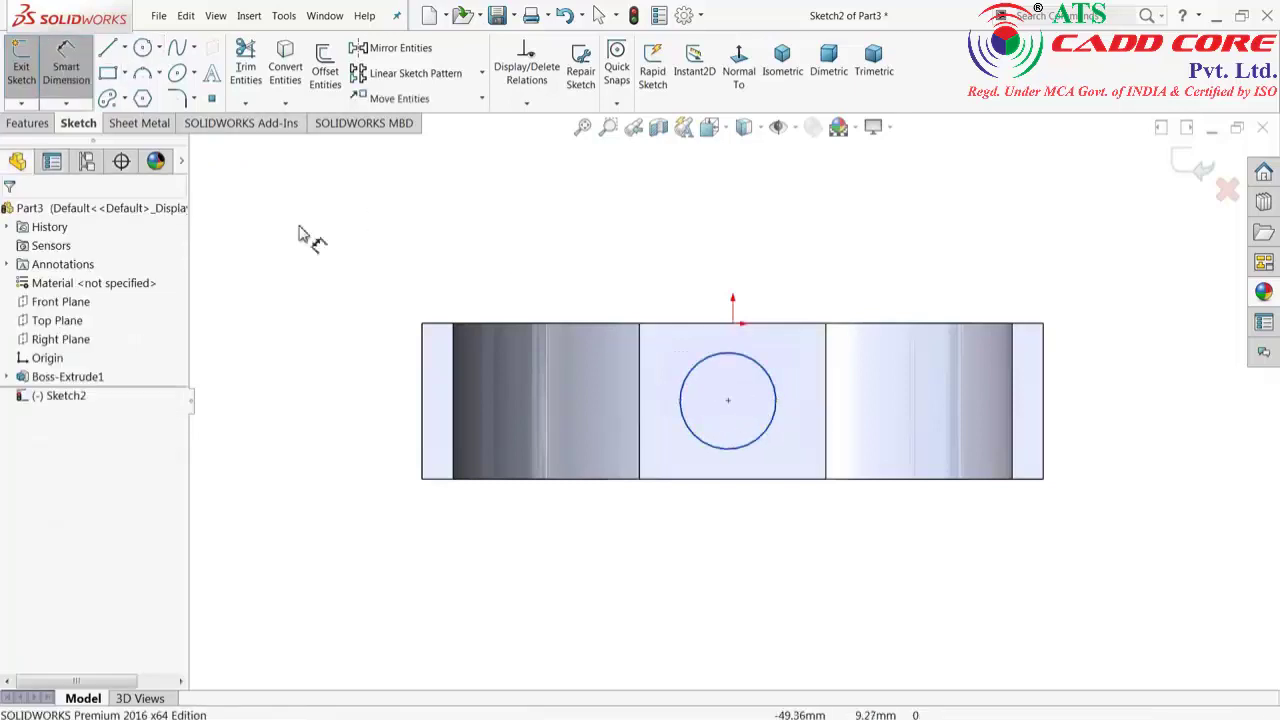
click(681, 405)
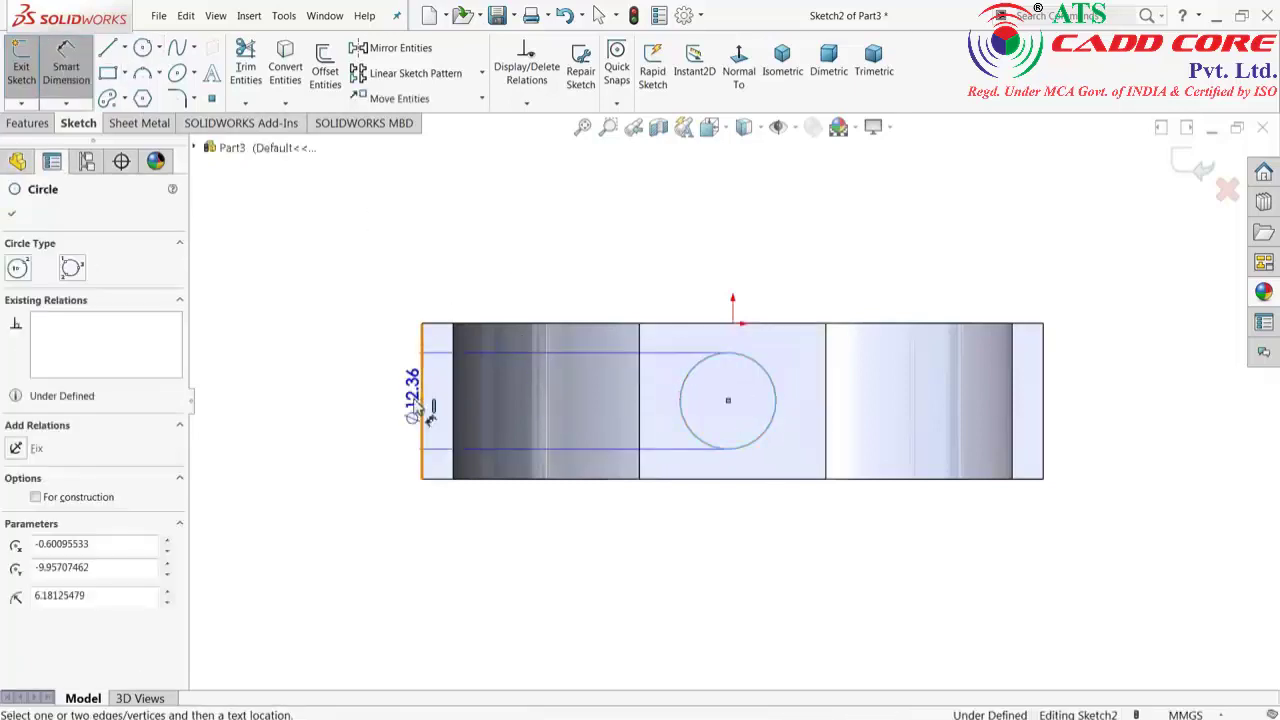
click(371, 400)
text(12)
key(Return)
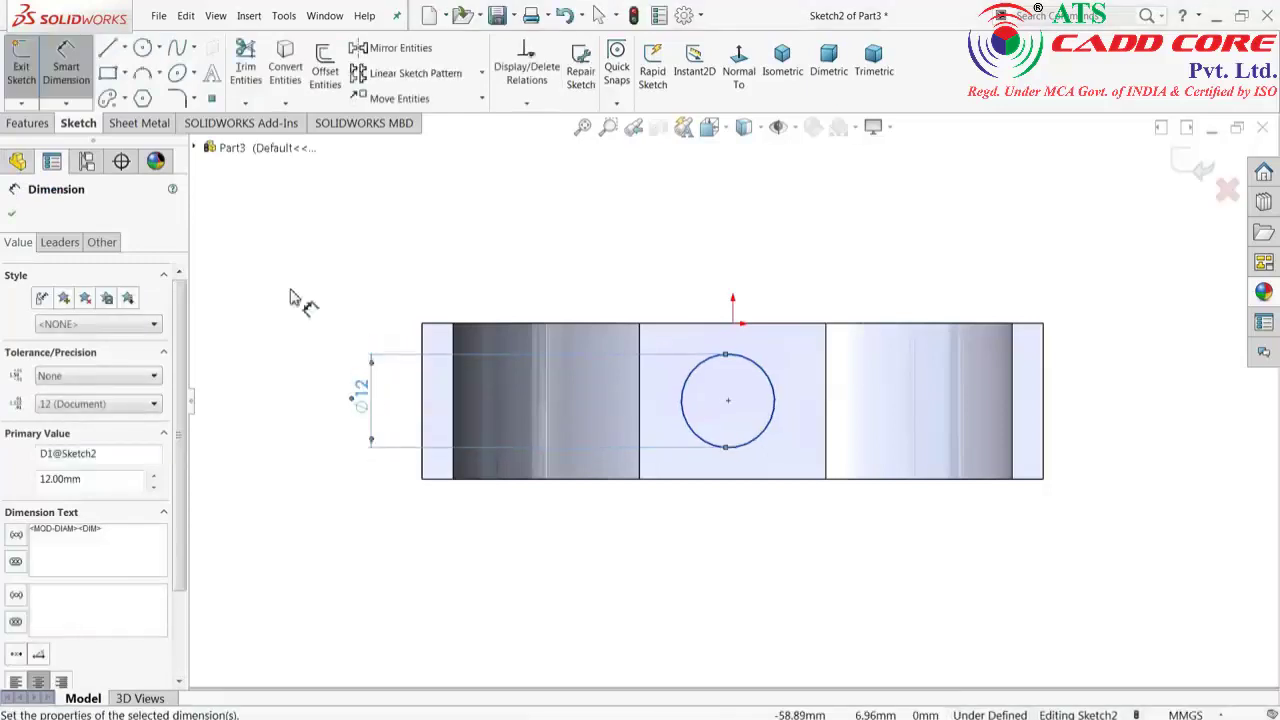
Draw a diagonal centerline from the face's top-right corner to the opposite corner.
click(124, 47)
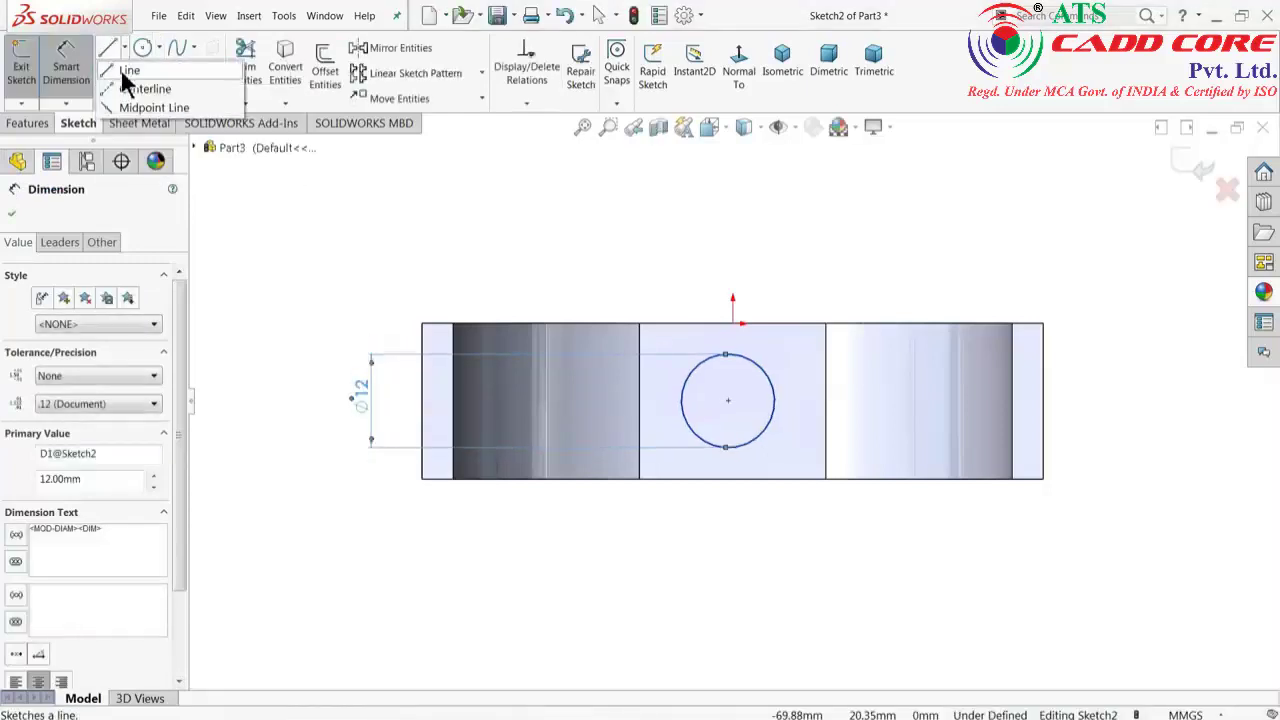
click(135, 89)
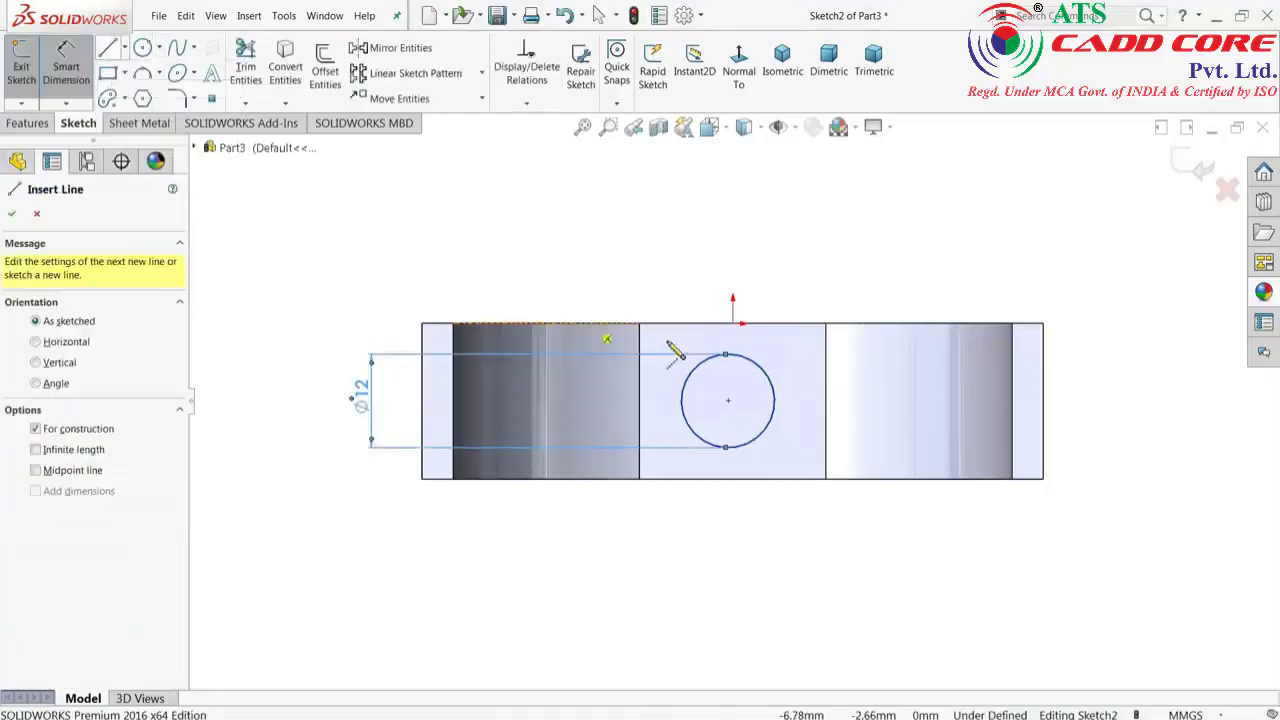
click(826, 325)
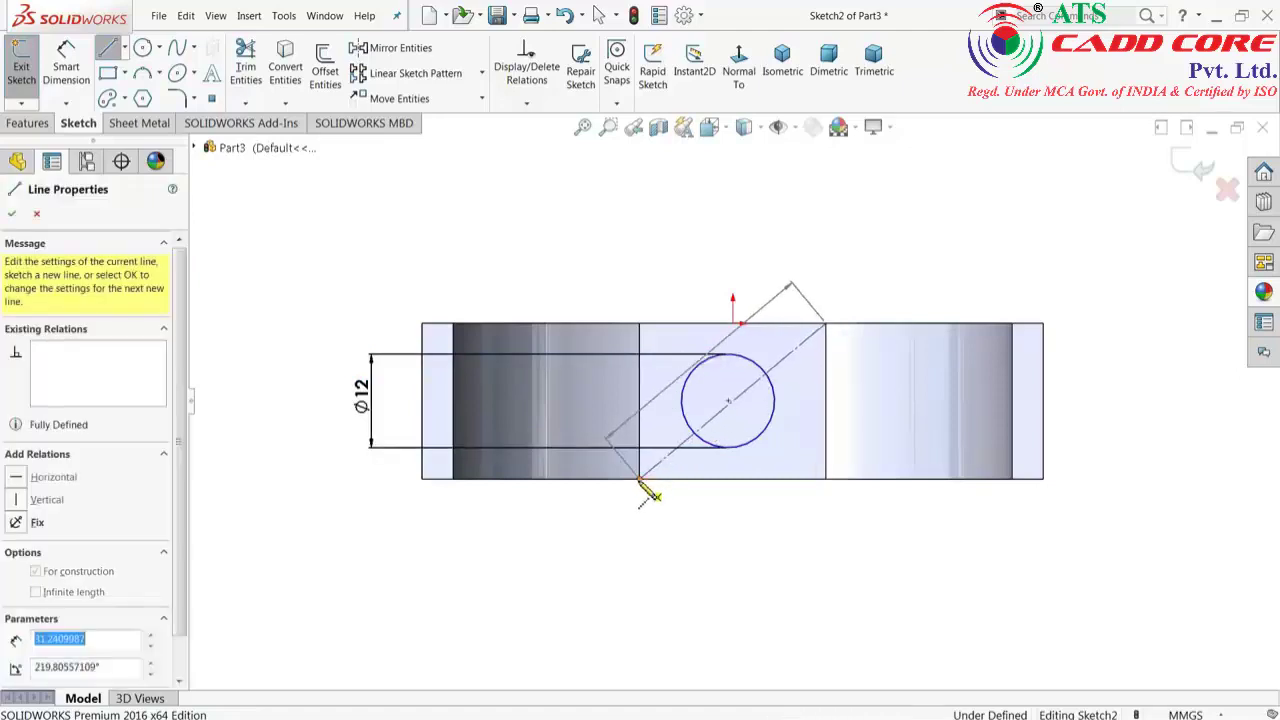
click(640, 479)
right_click(540, 262)
click(570, 280)
scroll(737, 412, down, 3)
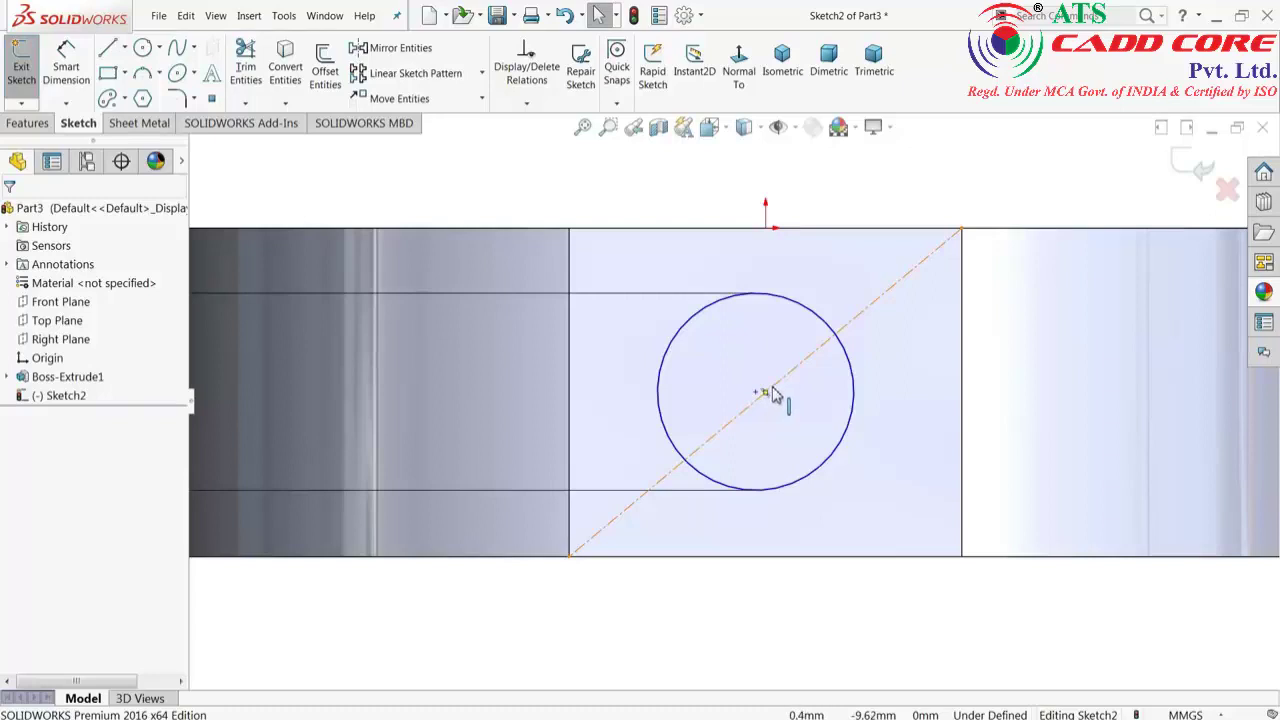
Make the circle centre coincident with the centerline's midpoint.
click(753, 404)
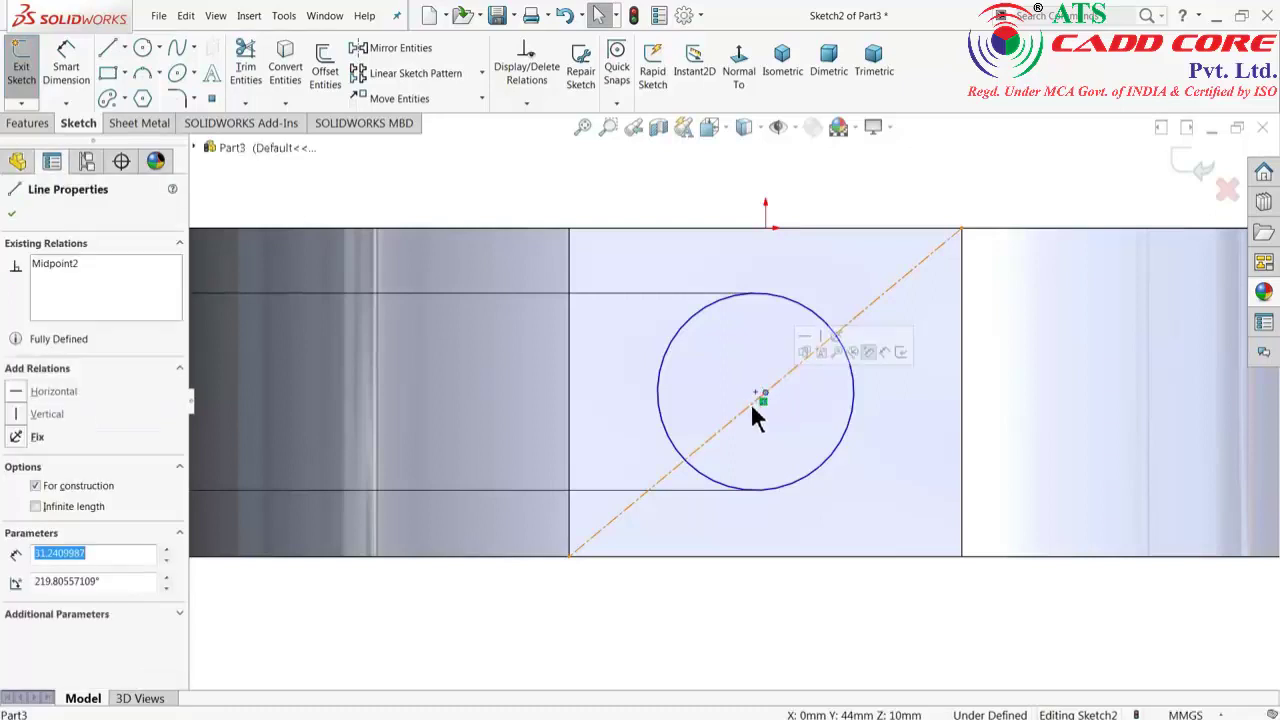
drag(751, 401, 793, 385)
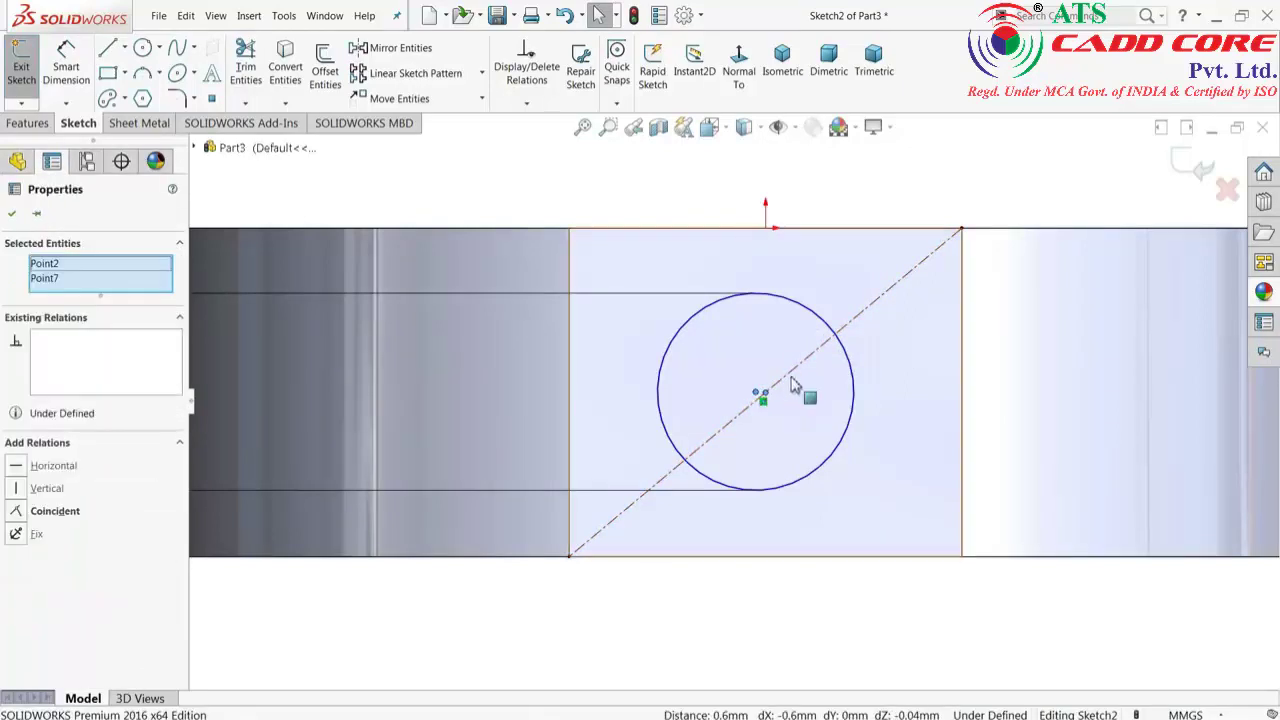
click(60, 511)
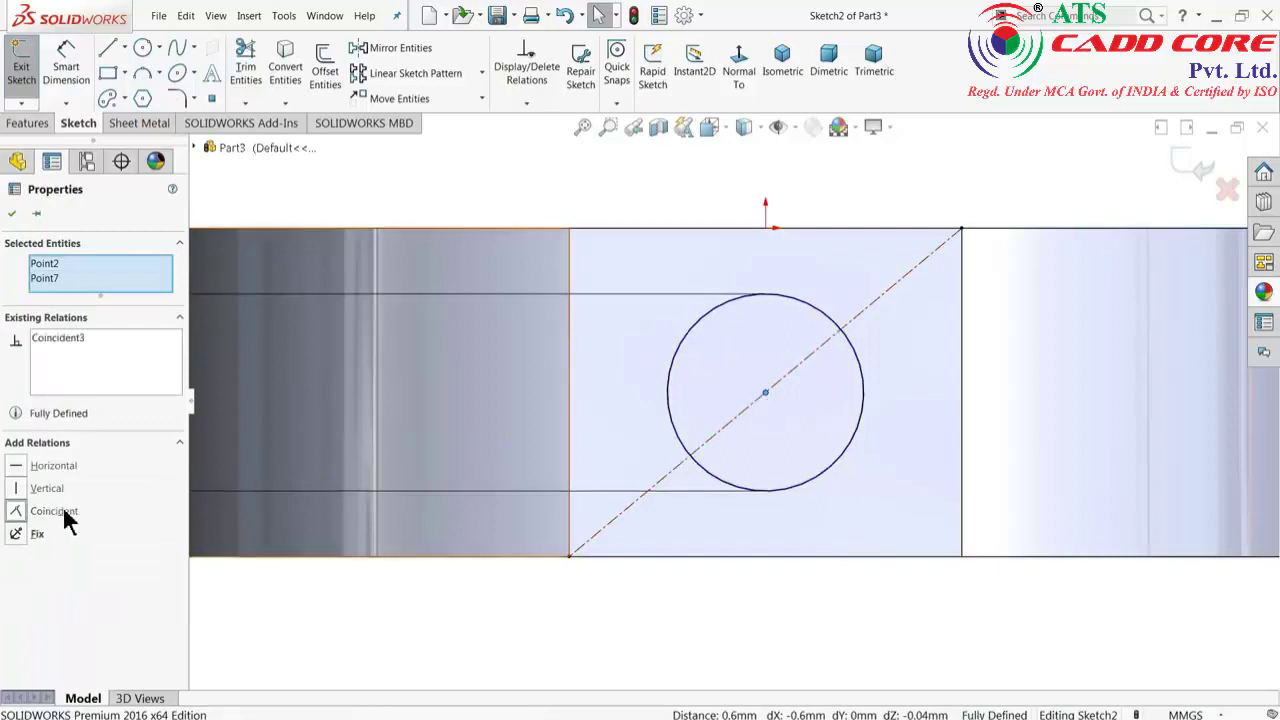
click(629, 200)
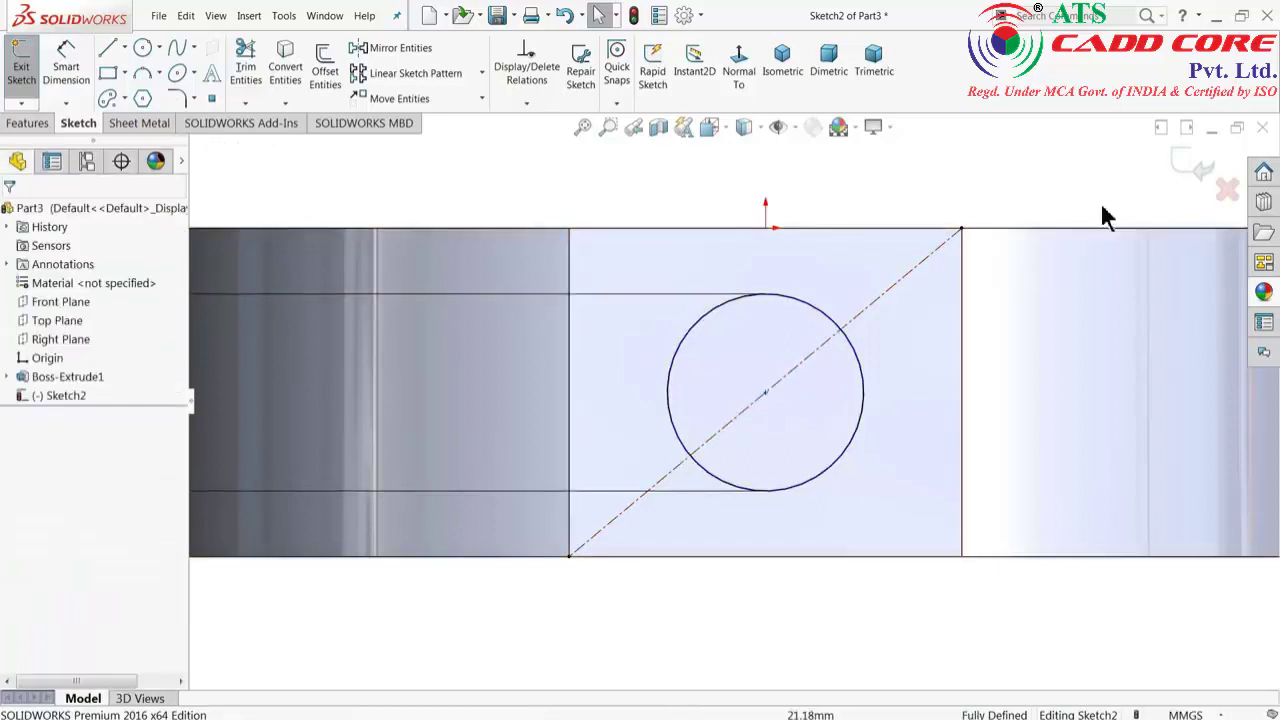
Exit Sketch2 and return to the isometric view.
click(1185, 166)
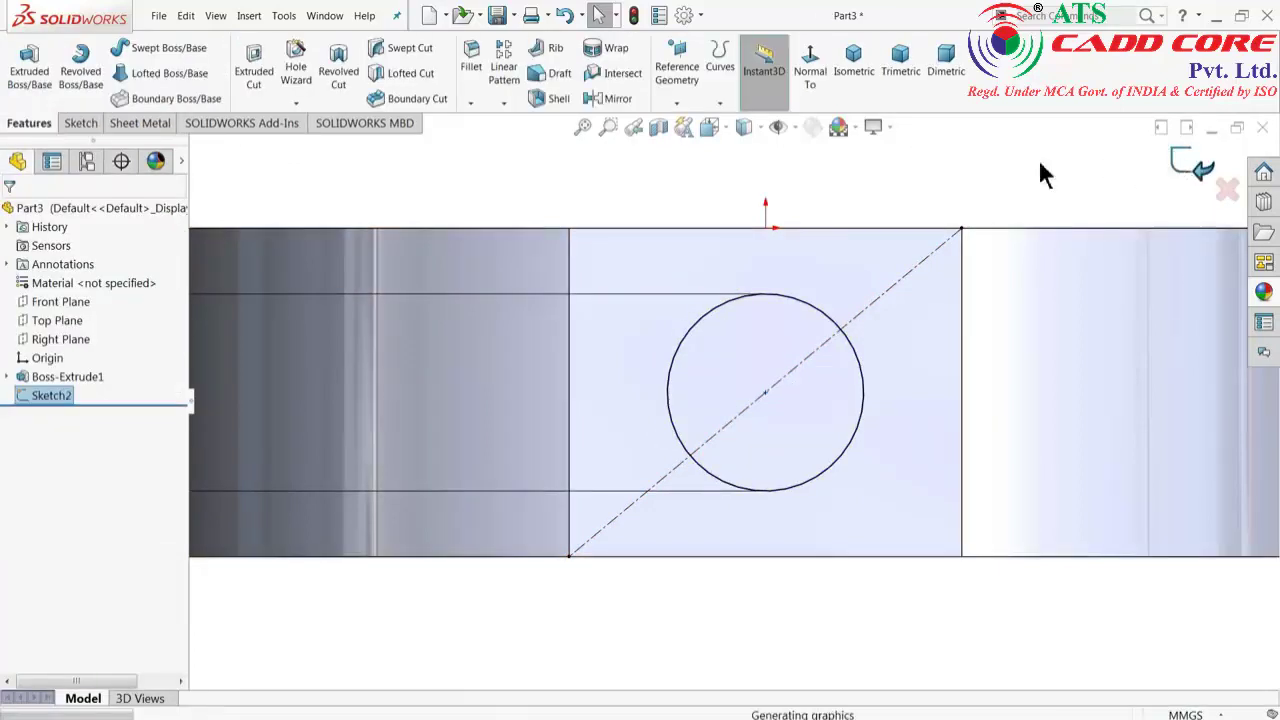
click(862, 61)
scroll(790, 260, down, 3)
scroll(688, 295, down, 3)
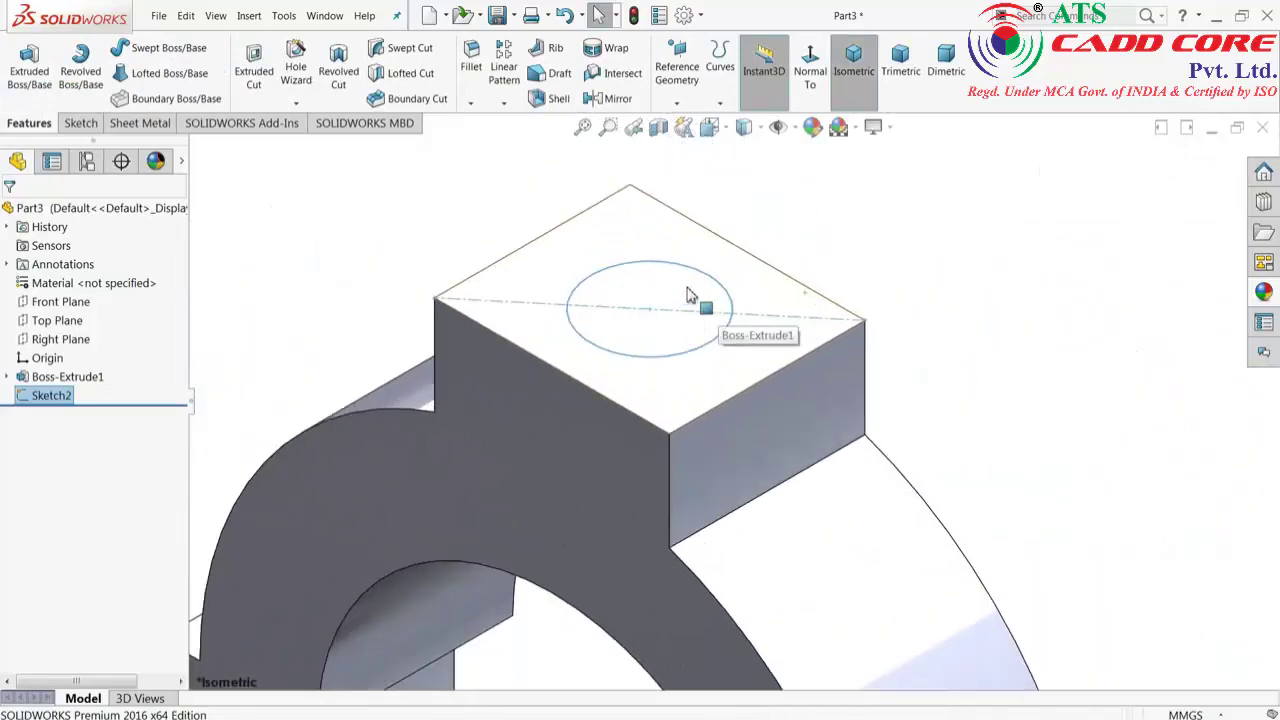
scroll(700, 380, up, 3)
scroll(730, 430, up, 3)
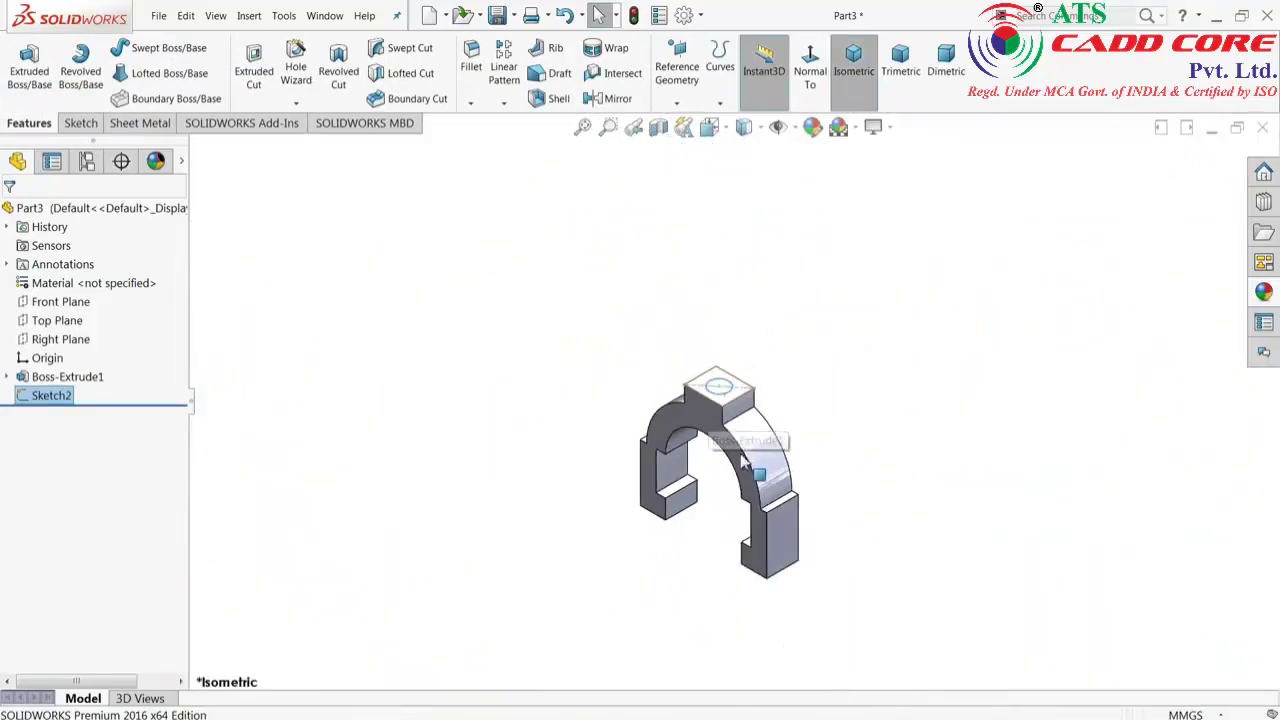
scroll(745, 445, down, 2)
scroll(783, 426, down, 1)
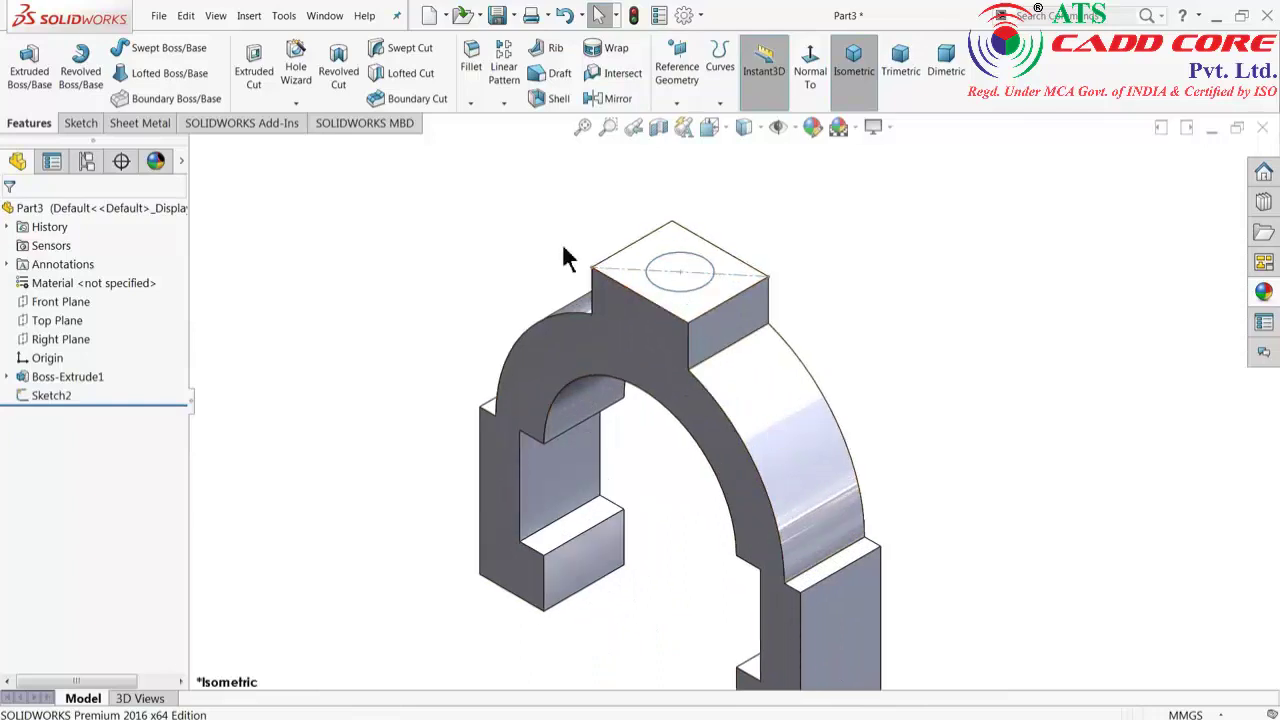
click(249, 16)
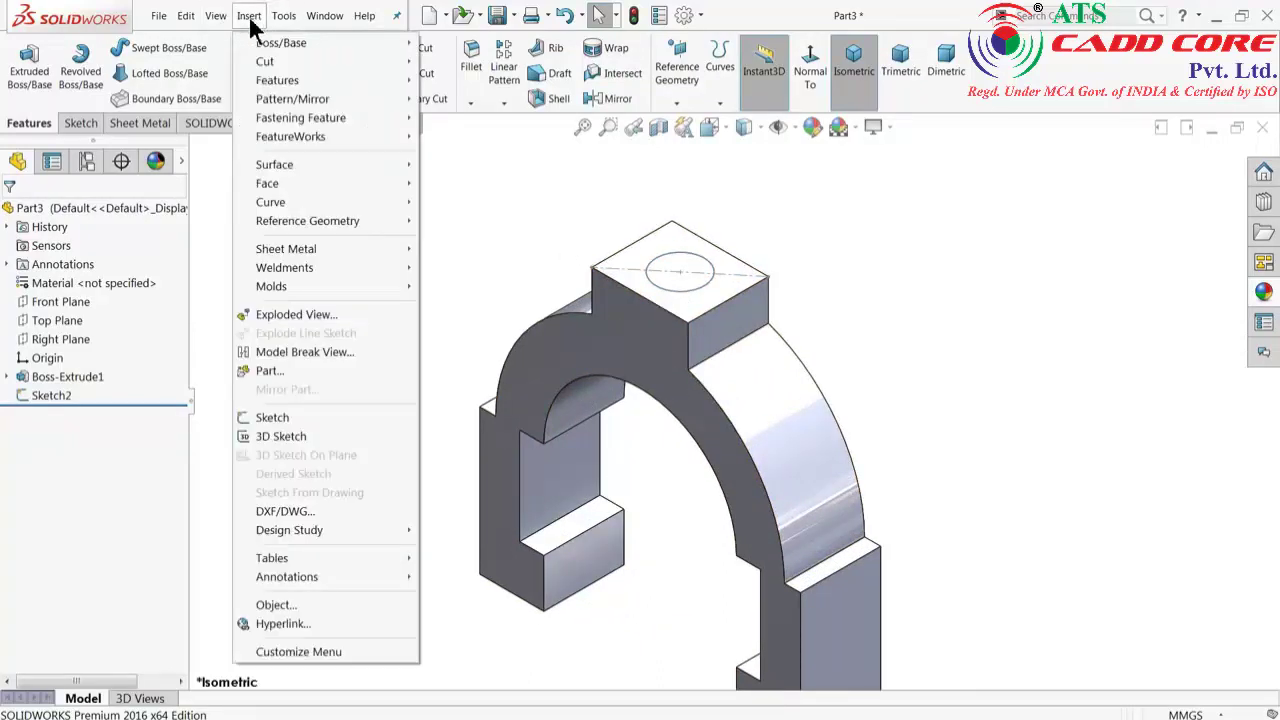
Insert the 2.Rod part from the Pipe Vice folder and place it in the model.
click(270, 374)
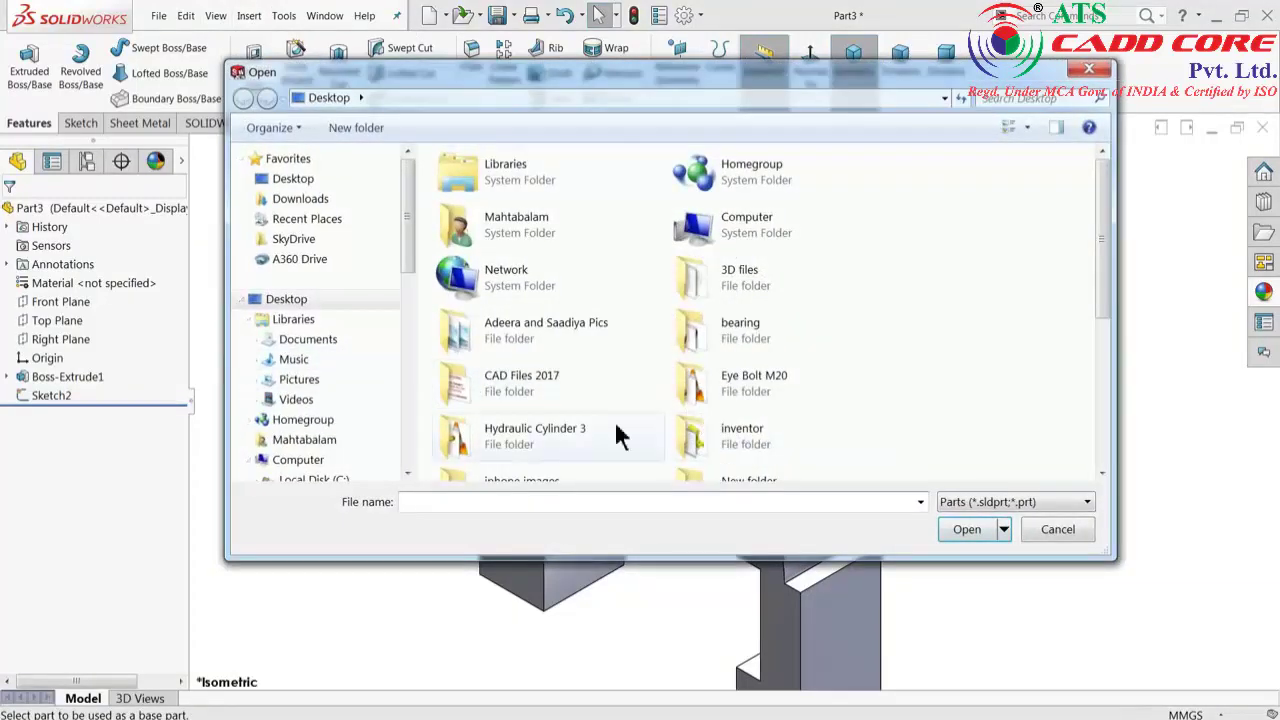
scroll(934, 354, down, 3)
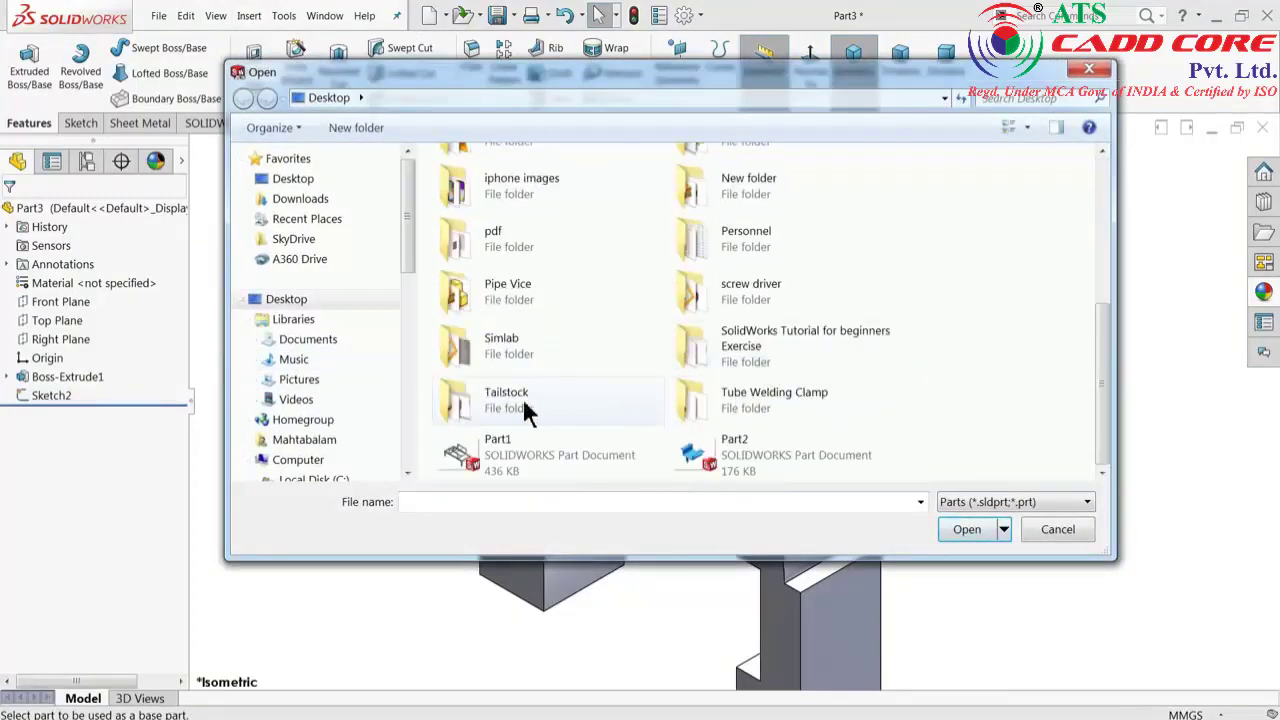
double_click(504, 288)
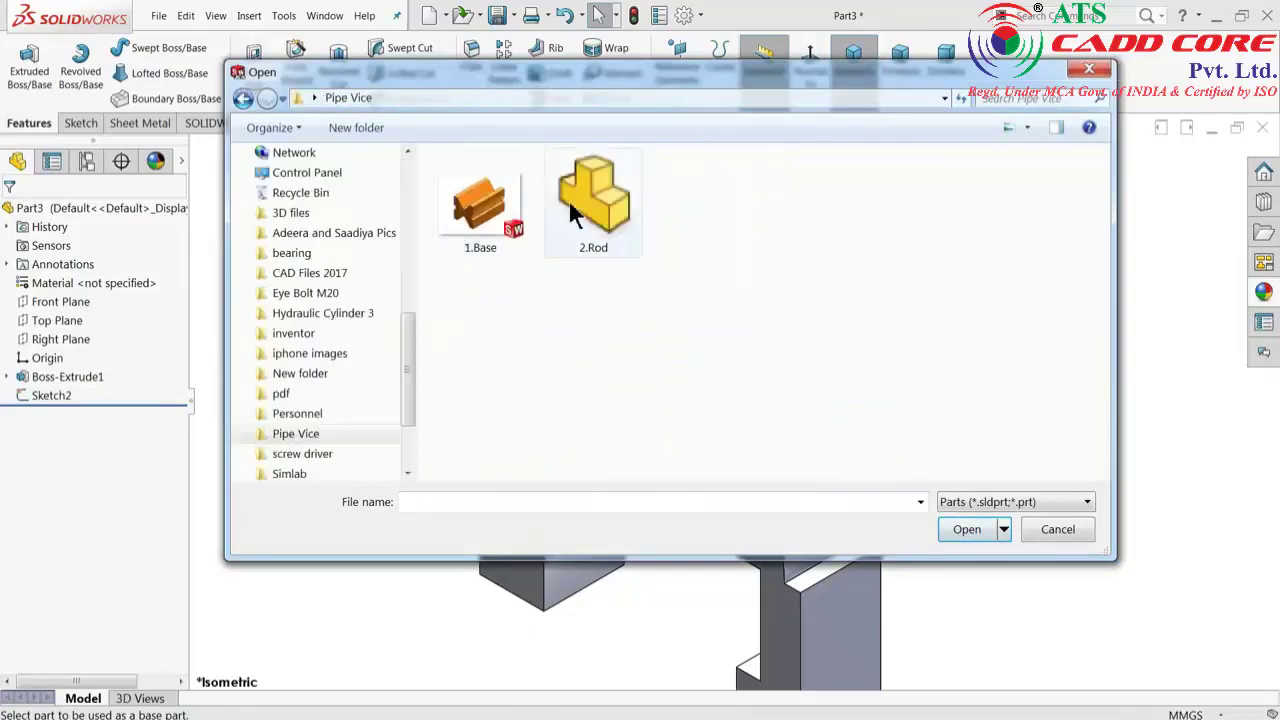
click(600, 225)
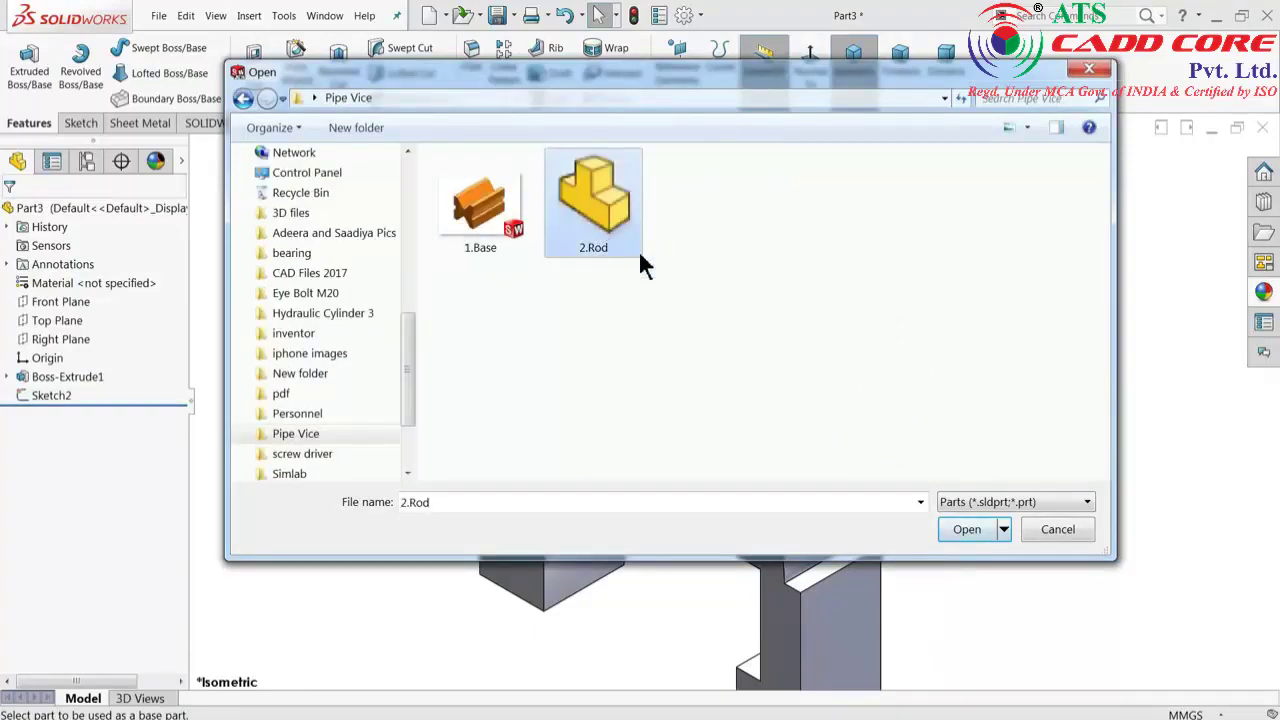
click(980, 537)
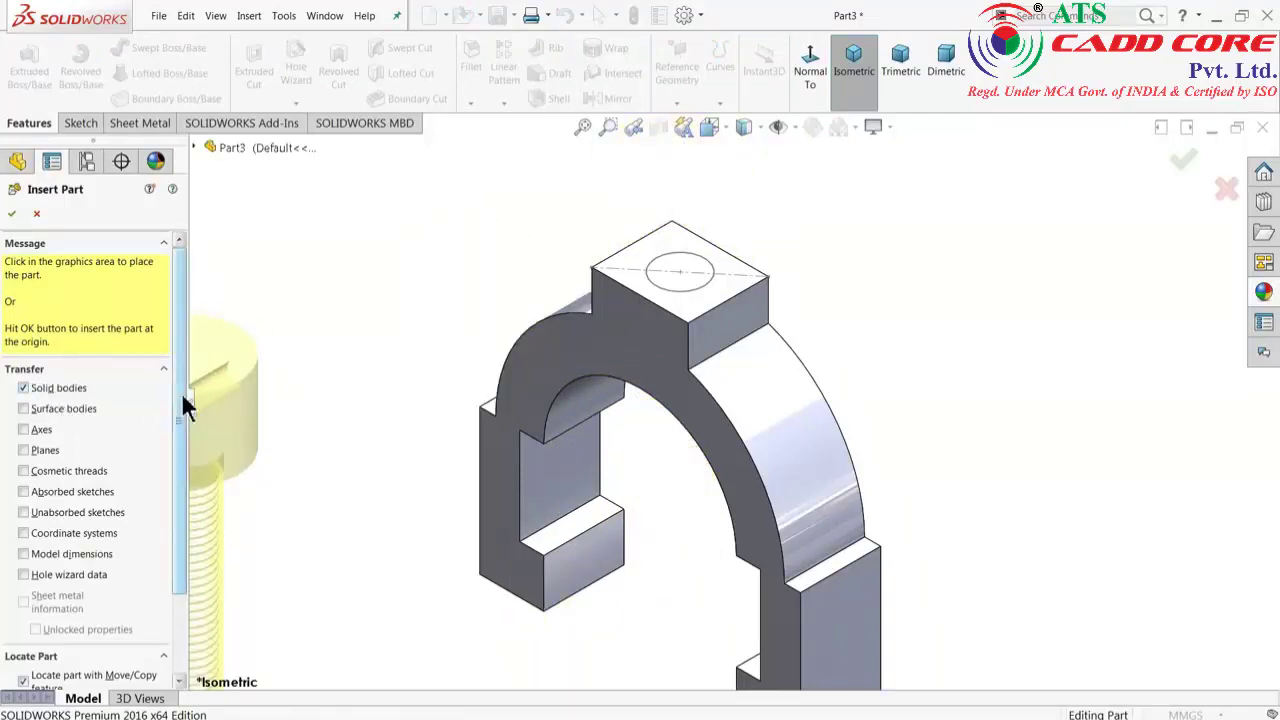
drag(181, 392, 178, 476)
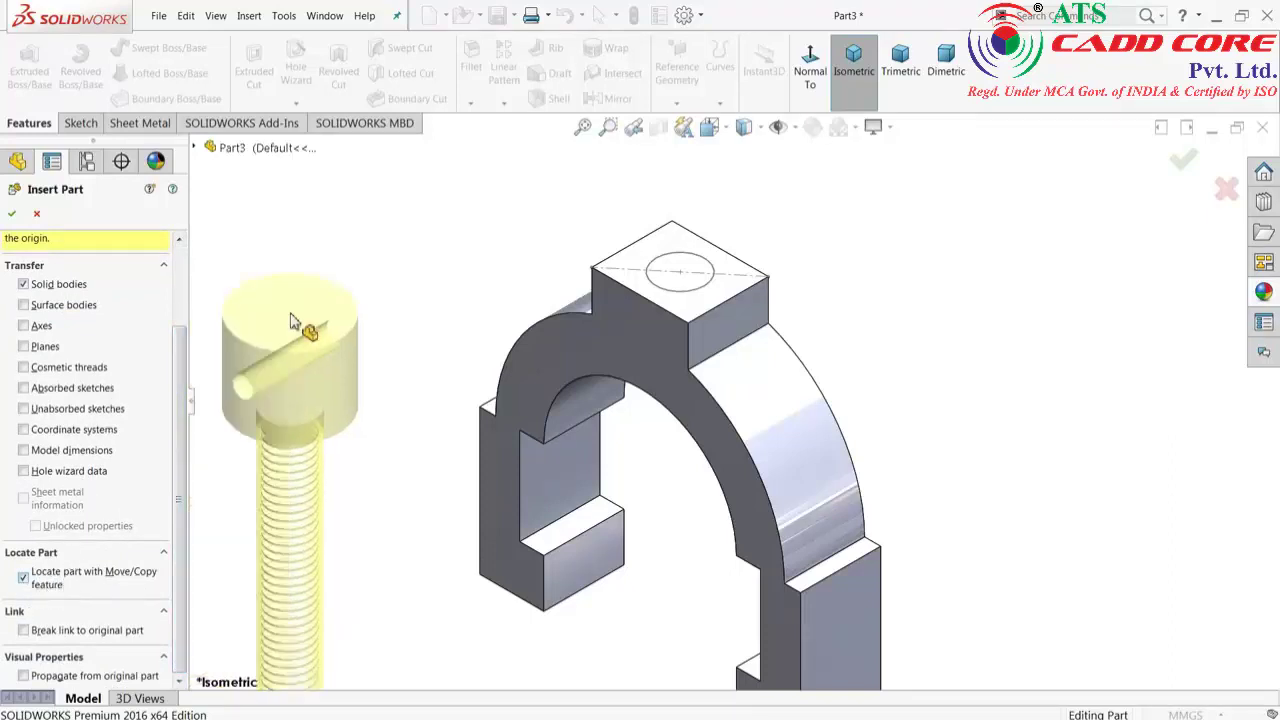
click(705, 172)
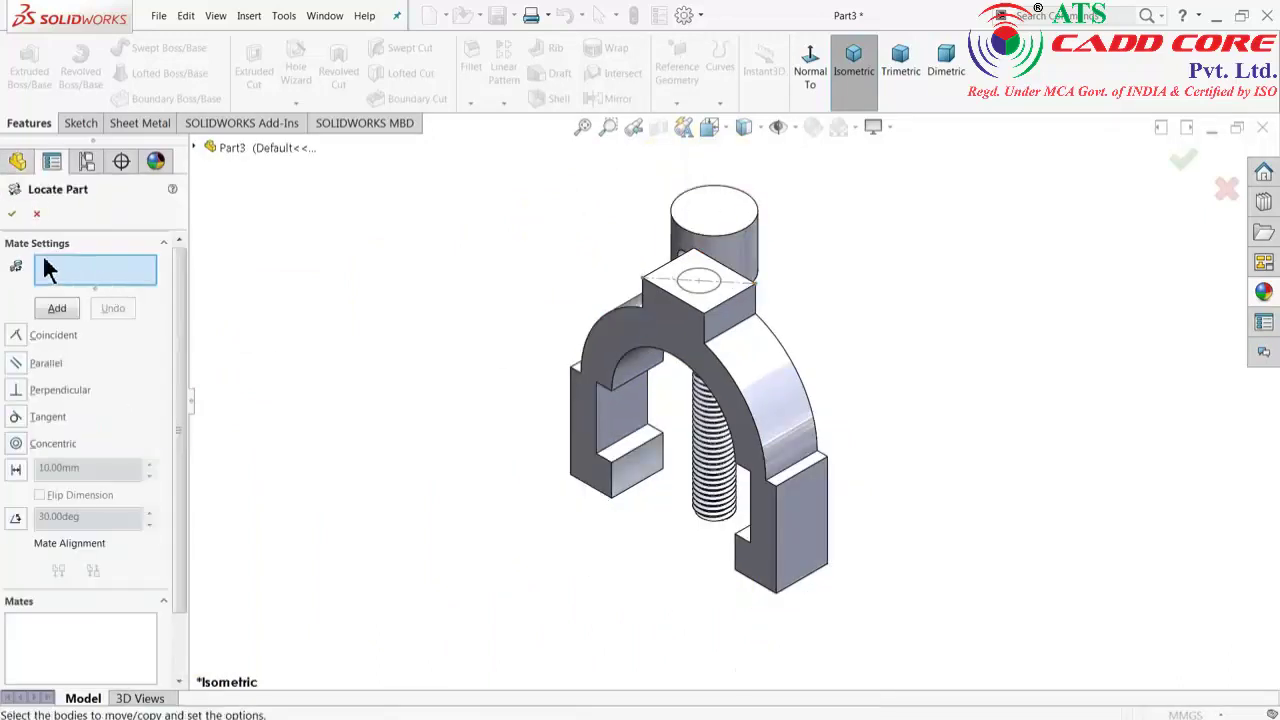
Add a Concentric mate between the Sketch2 circle and the rod's top edge.
click(17, 447)
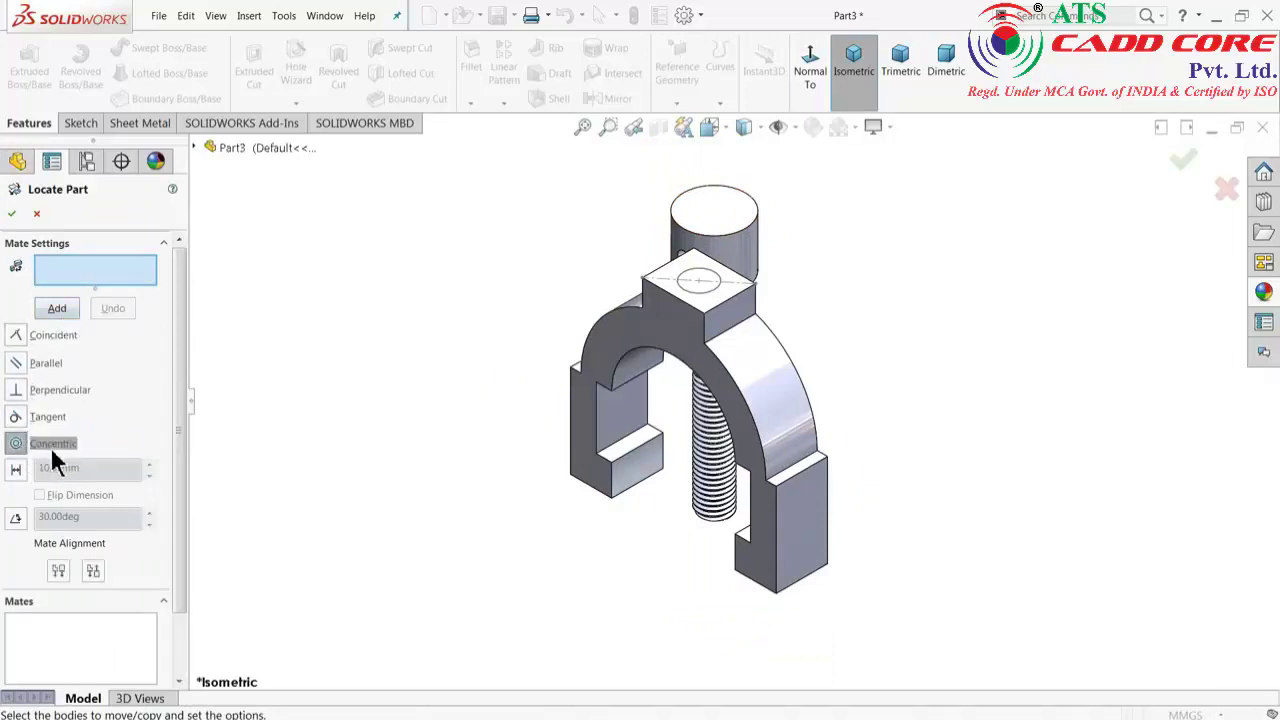
scroll(757, 286, down, 1)
scroll(693, 255, down, 2)
scroll(631, 290, down, 2)
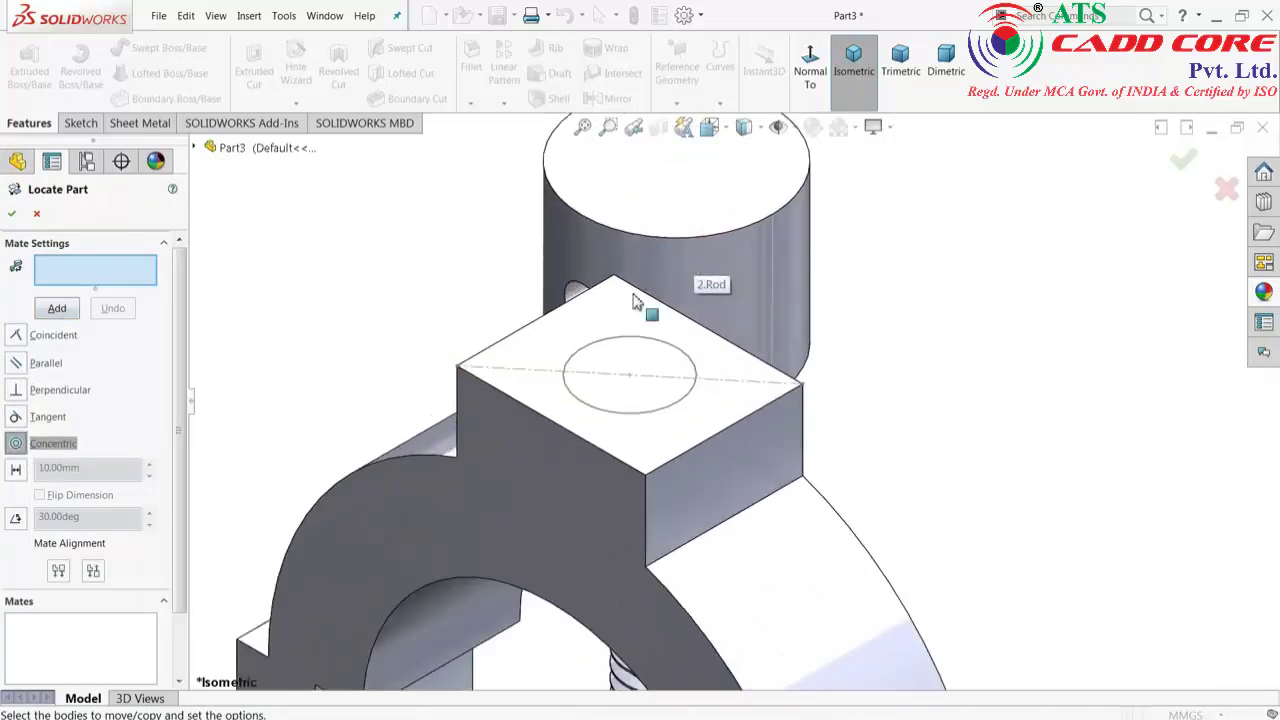
click(610, 348)
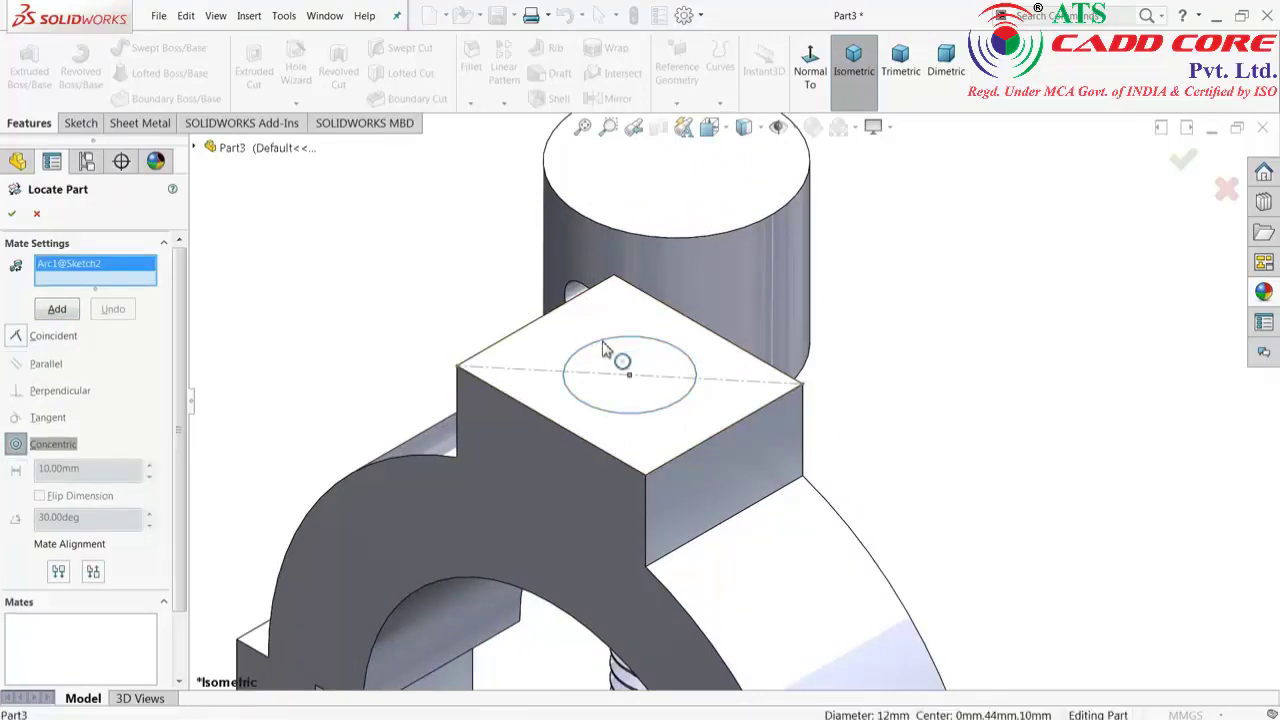
click(656, 245)
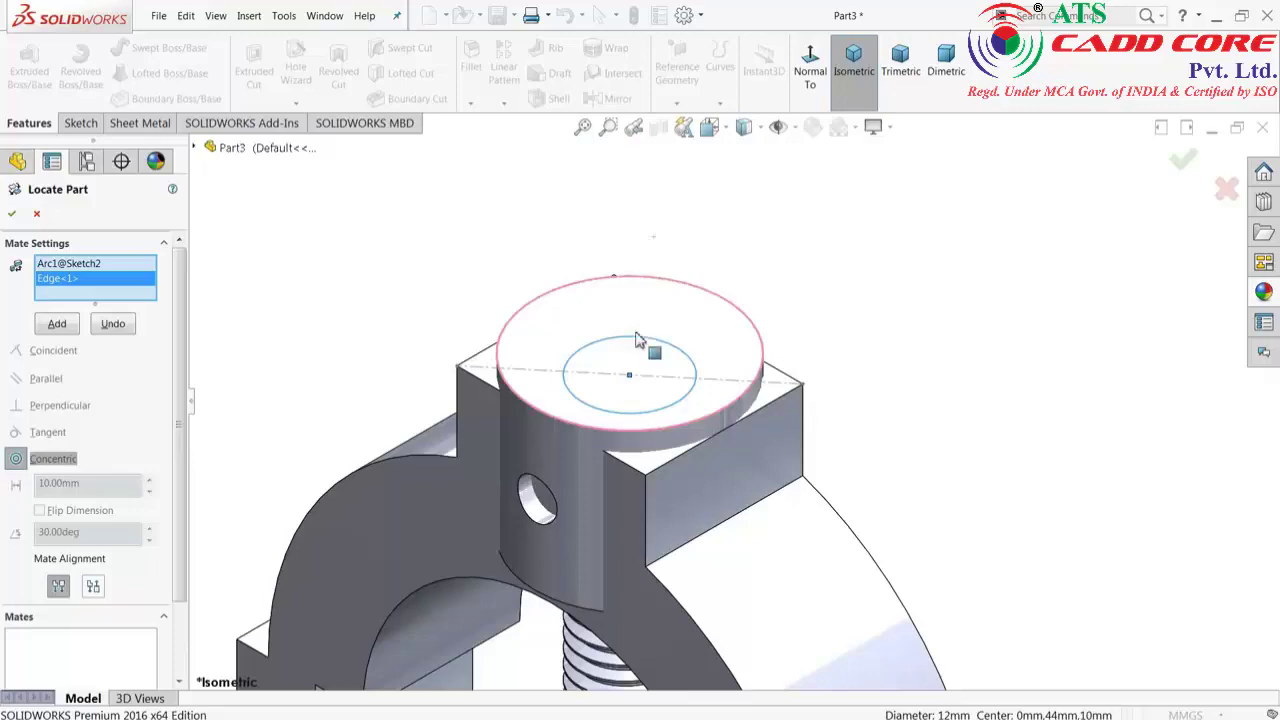
scroll(813, 342, up, 2)
middle_drag(813, 342, 827, 296)
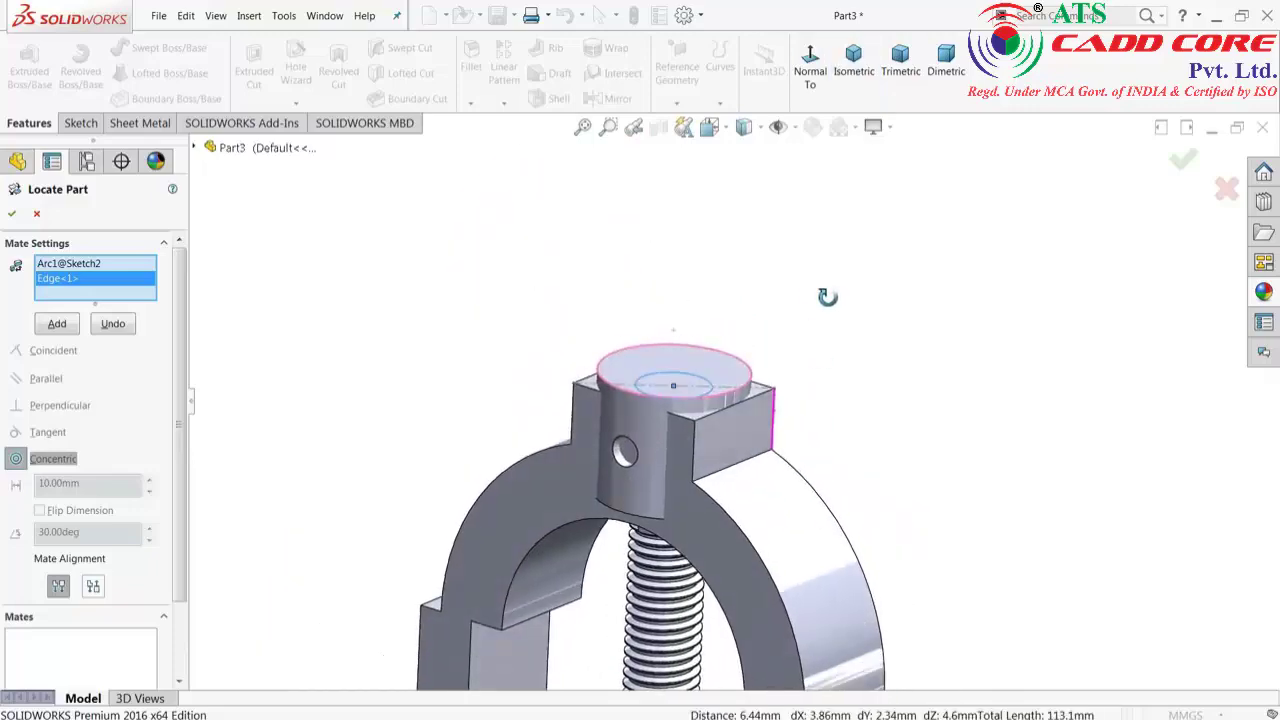
click(55, 326)
click(55, 326)
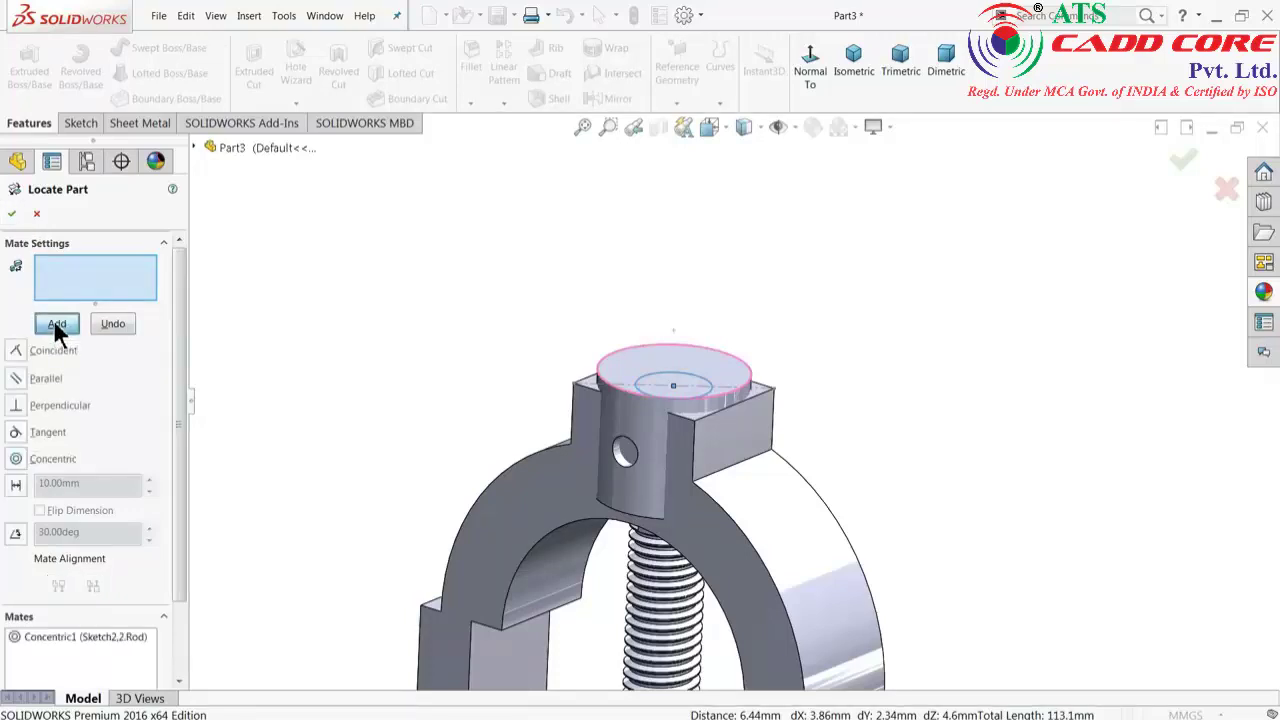
Select the block's top face as the reference for the next mate.
scroll(678, 383, up, 2)
scroll(678, 383, down, 2)
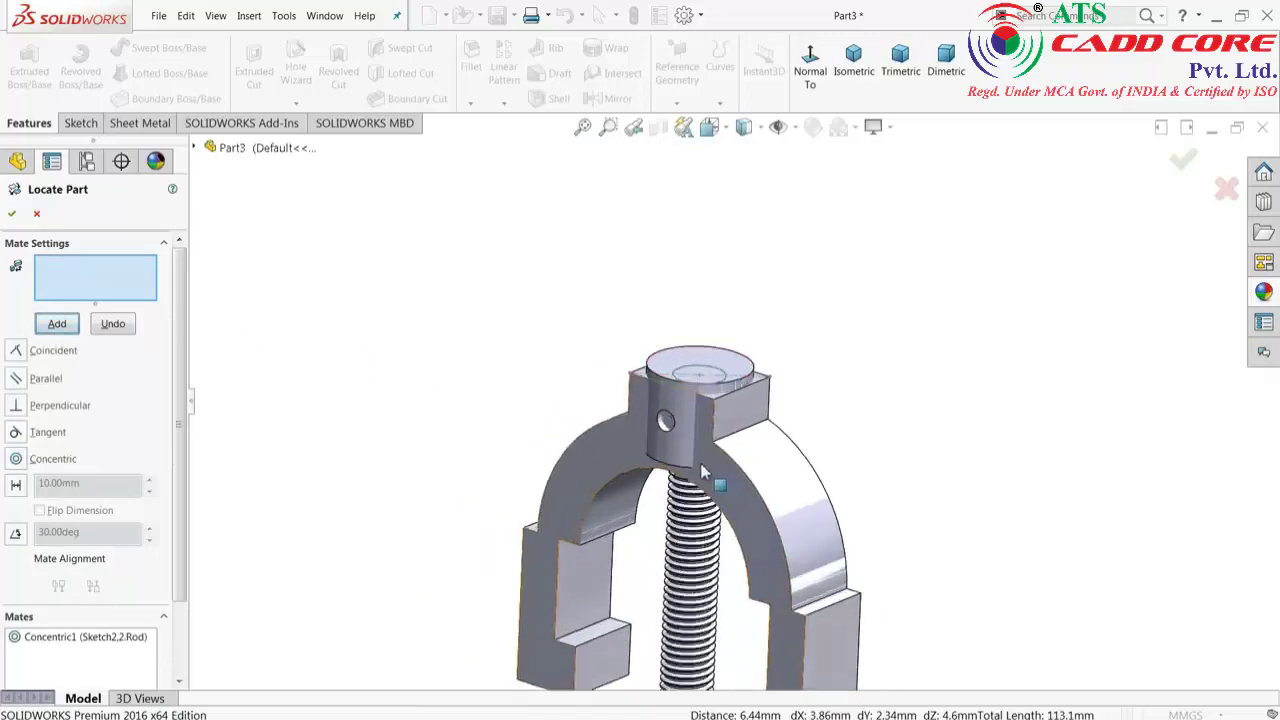
scroll(700, 450, down, 2)
scroll(728, 388, down, 2)
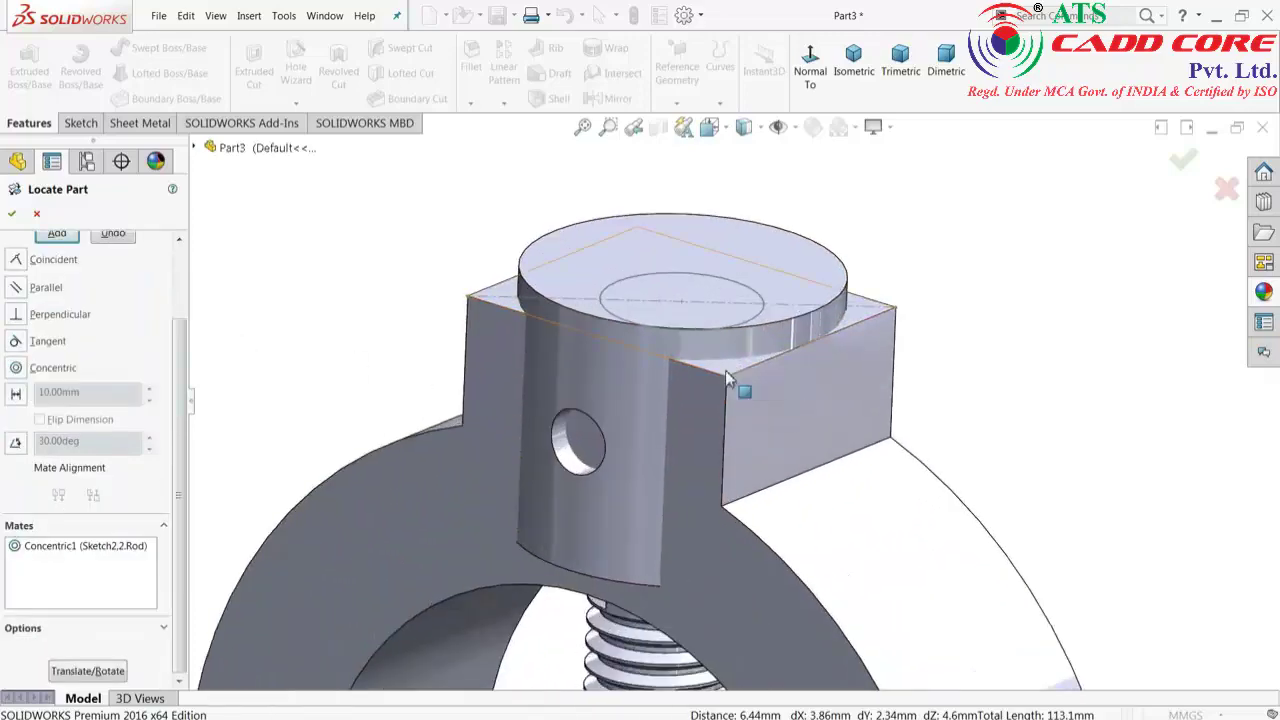
click(726, 370)
scroll(697, 488, up, 2)
middle_drag(697, 488, 743, 309)
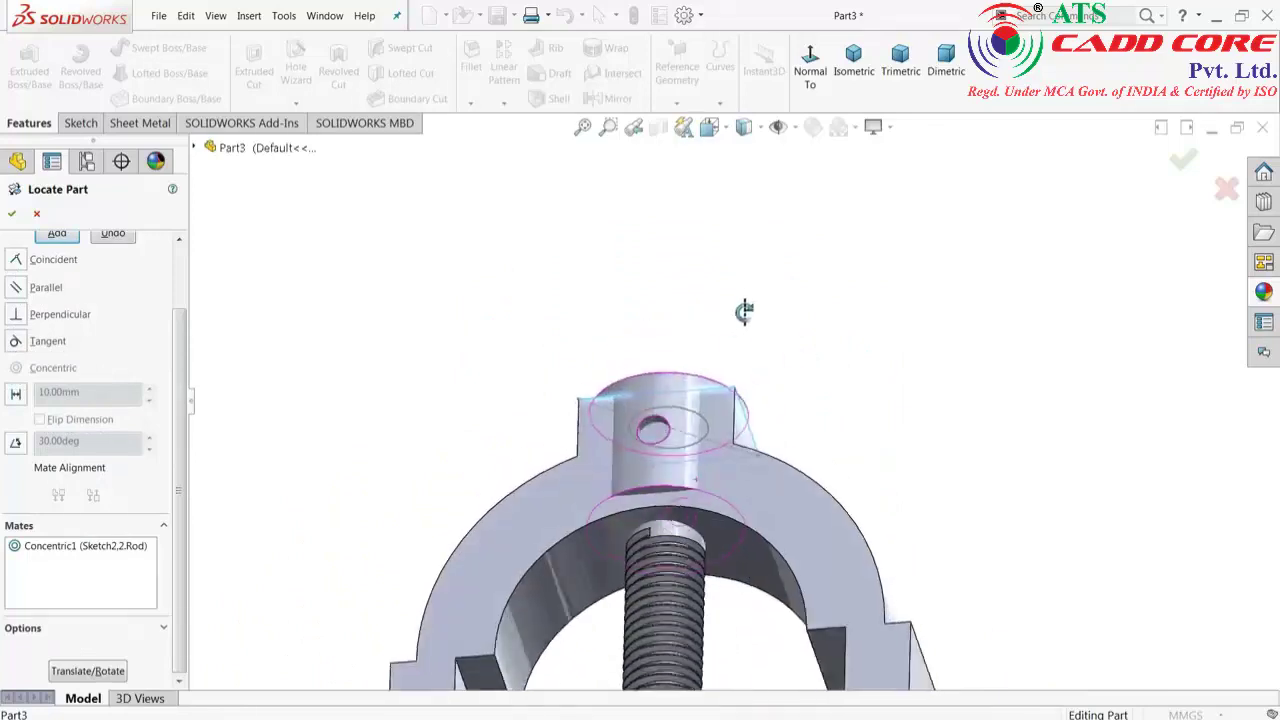
scroll(663, 490, down, 2)
Add a 30 mm Distance mate between the rod face and the block top, then confirm.
click(666, 474)
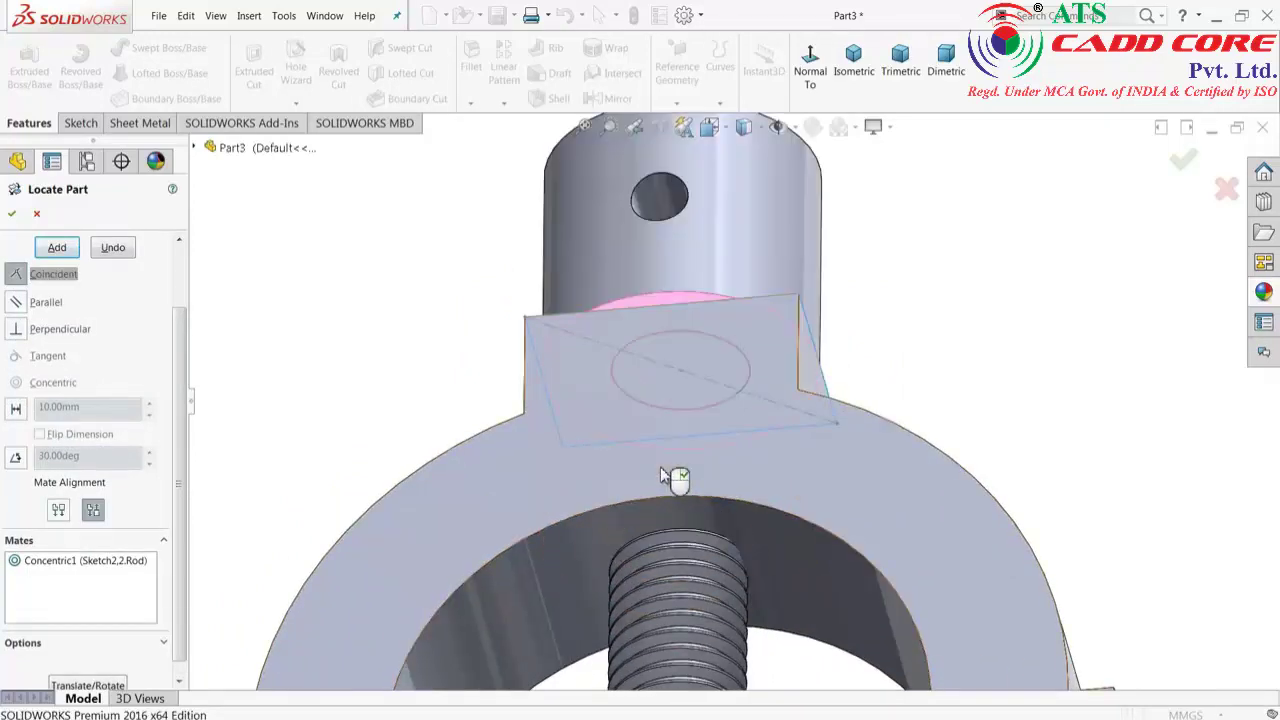
scroll(666, 478, up, 3)
middle_drag(855, 315, 829, 486)
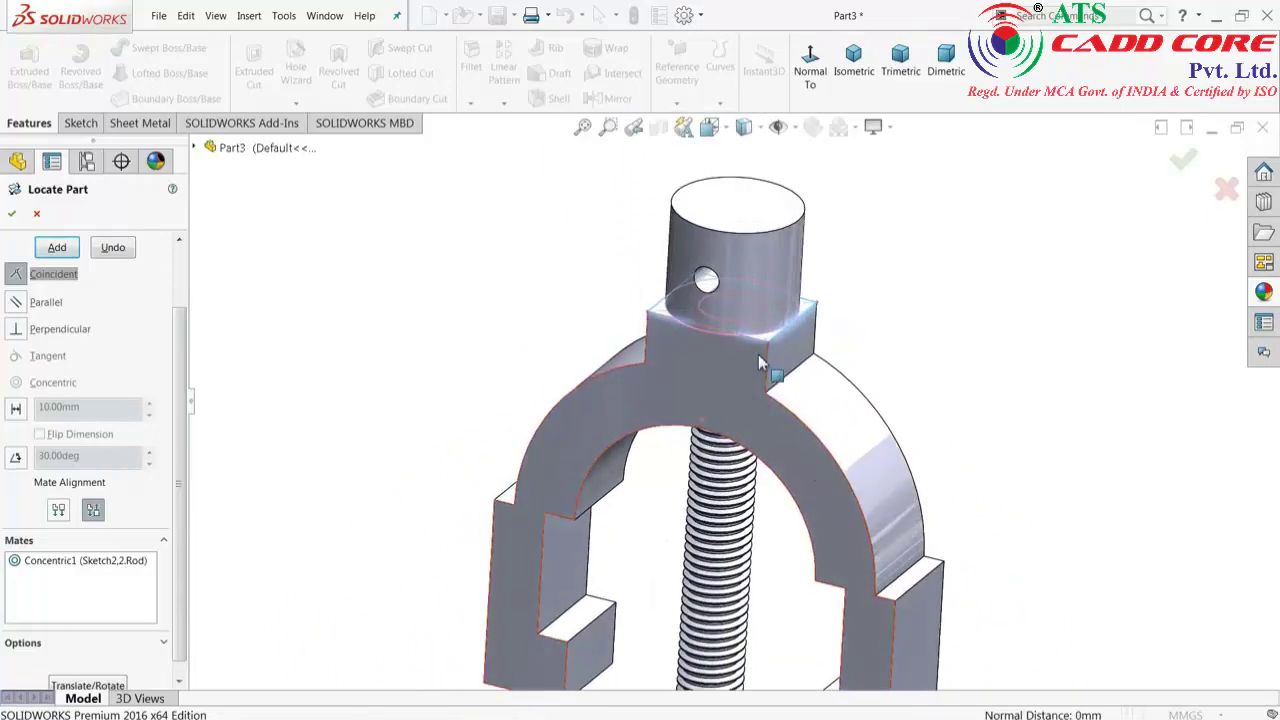
scroll(708, 343, down, 3)
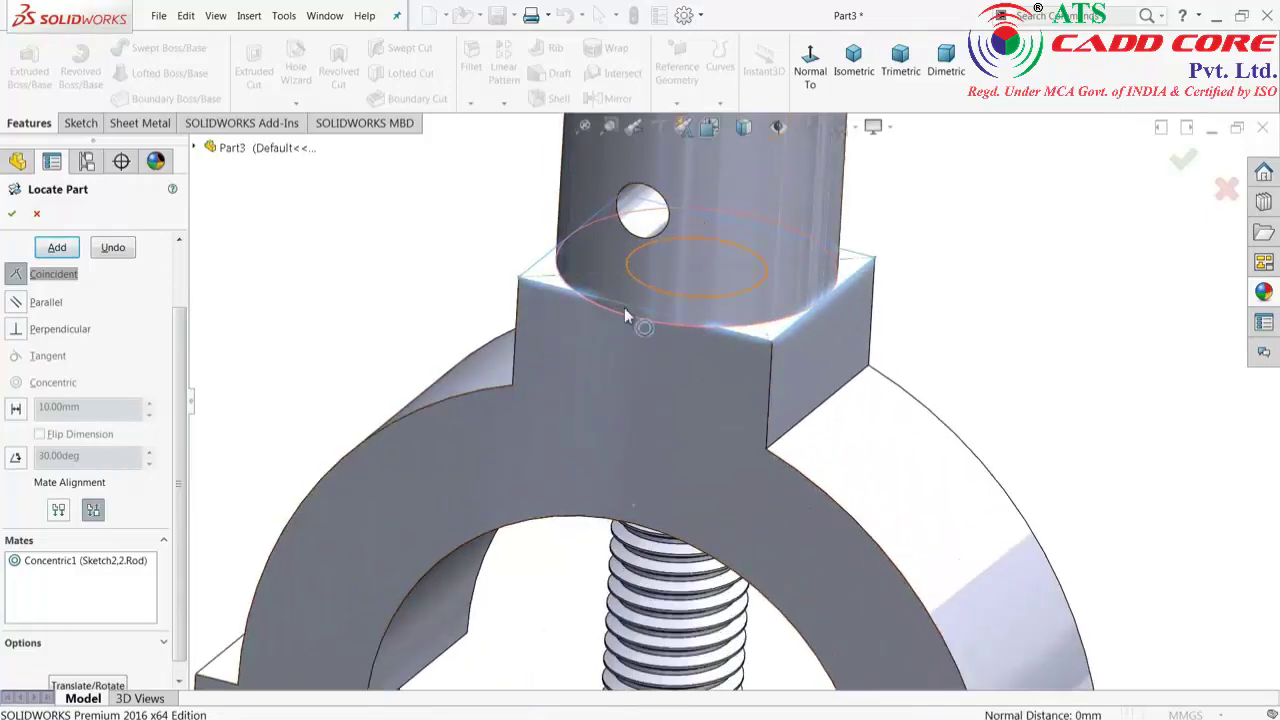
click(22, 410)
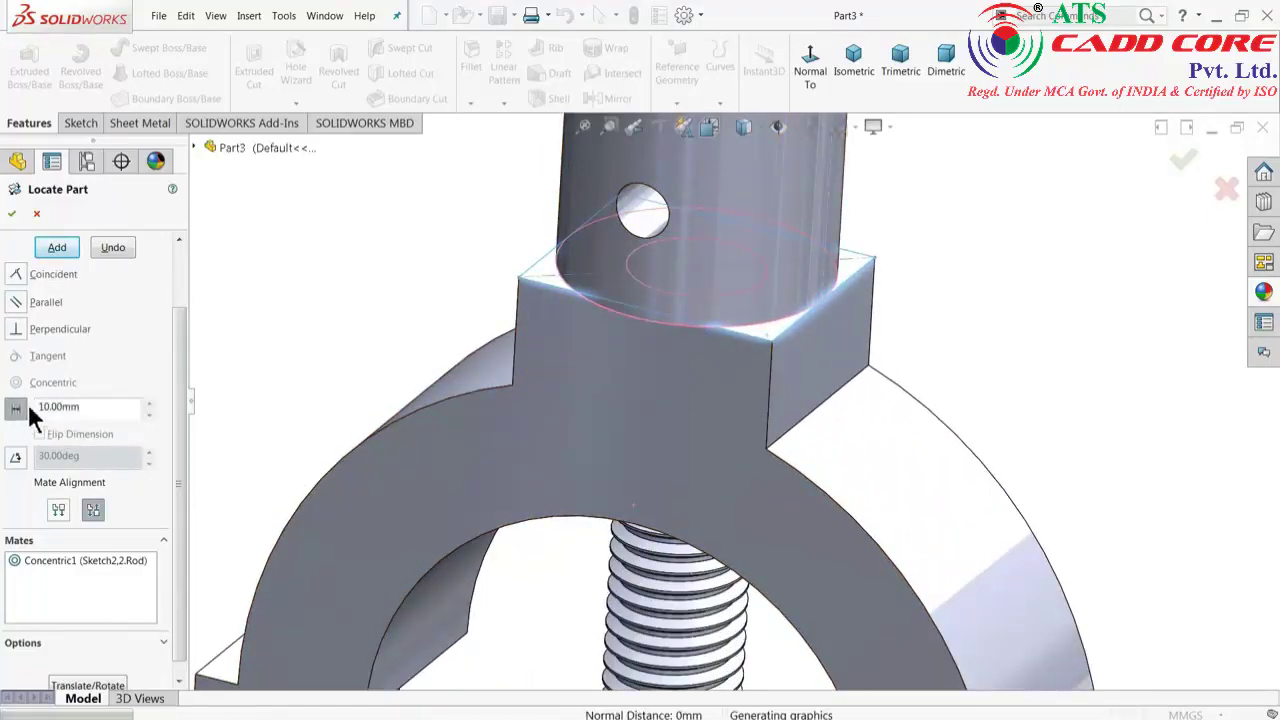
click(150, 402)
click(150, 402)
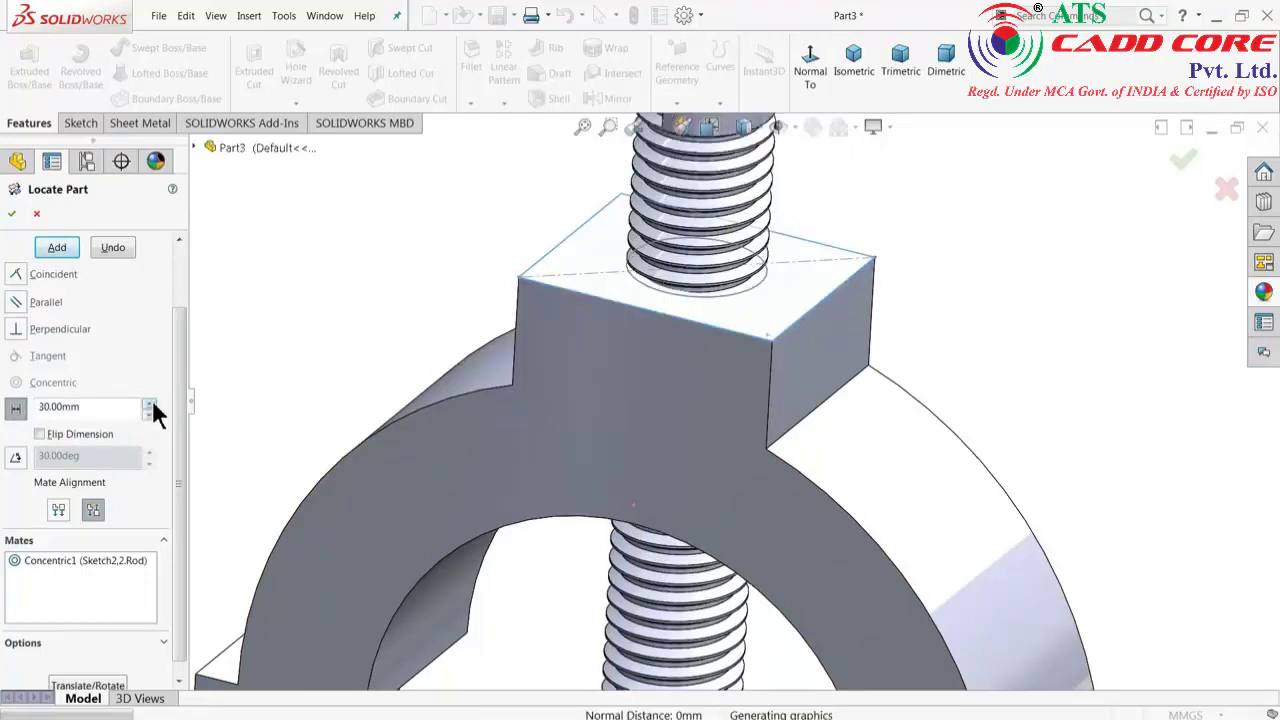
mouse_move(409, 380)
middle_down()
mouse_move(397, 349)
mouse_move(373, 380)
mouse_move(380, 354)
middle_up()
scroll(505, 370, up, 5)
scroll(729, 374, down, 5)
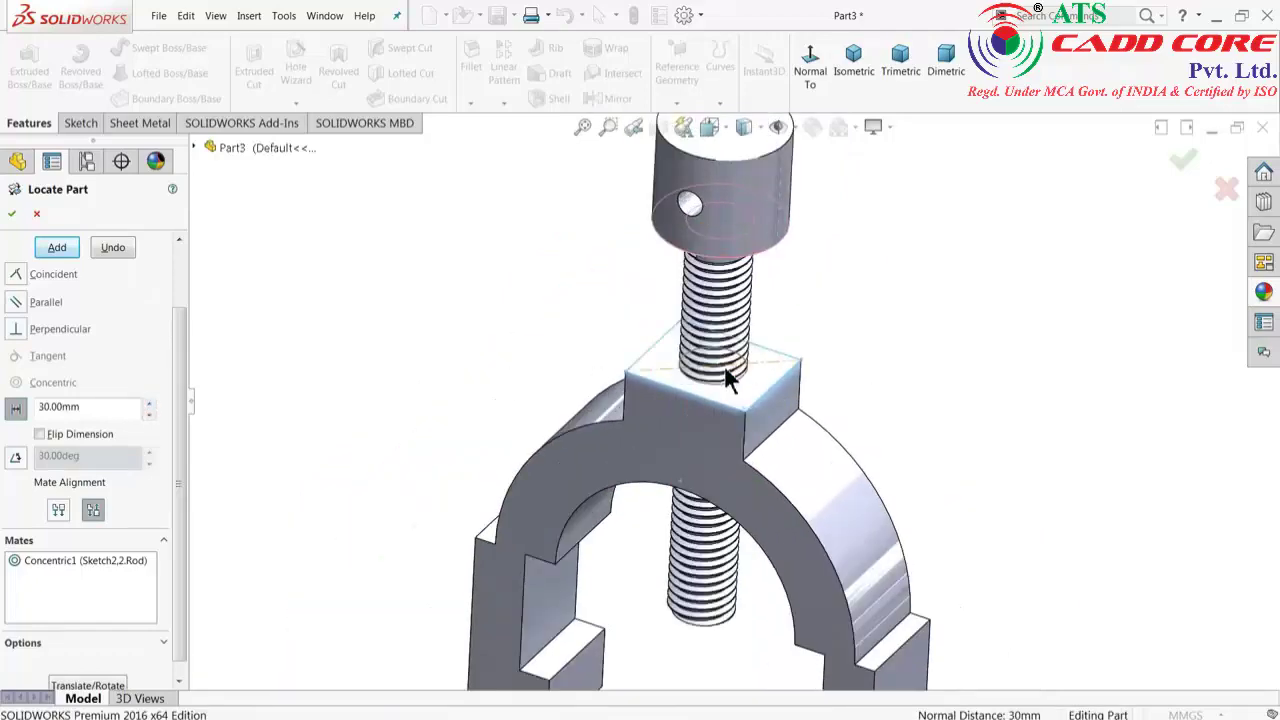
middle_drag(560, 370, 552, 349)
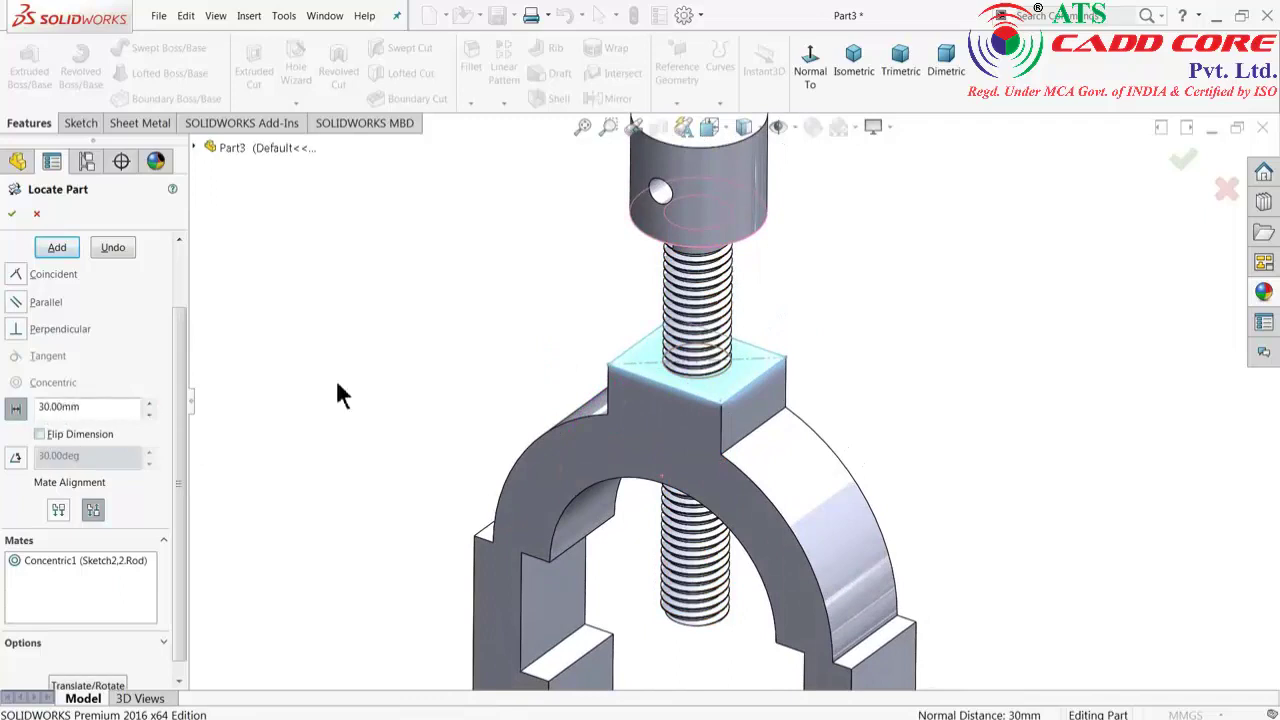
click(13, 215)
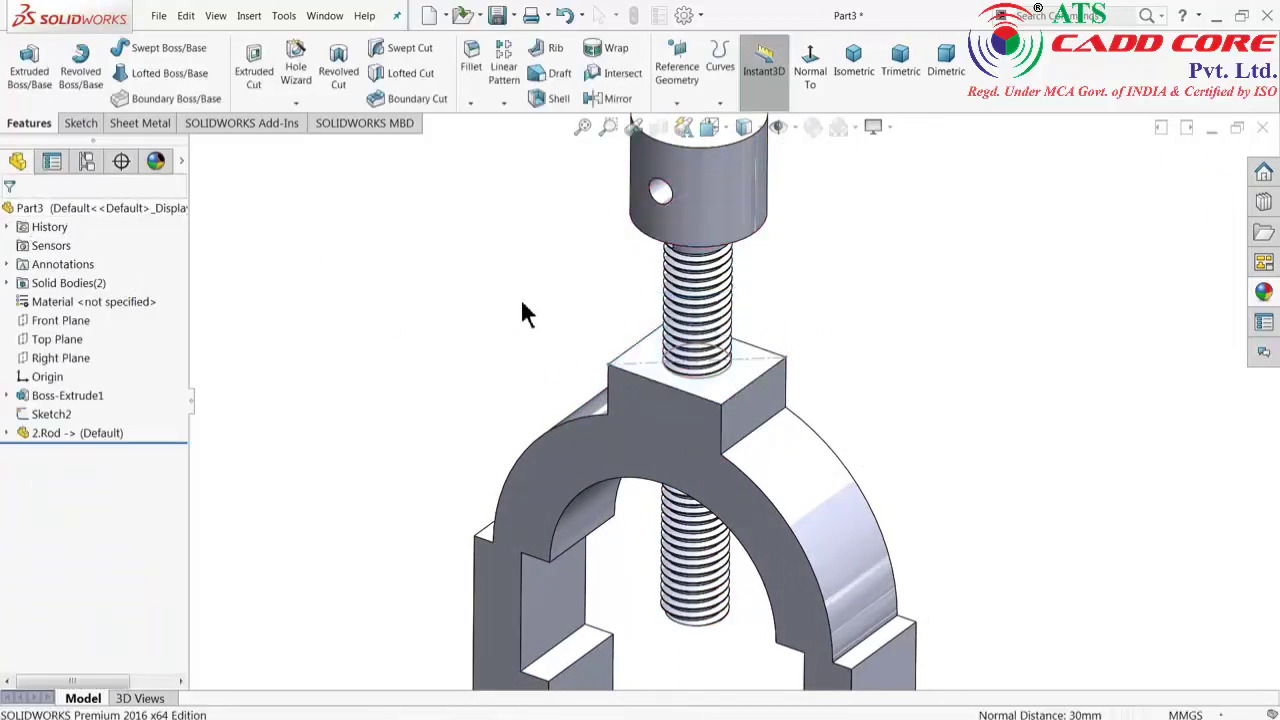
Start a Combine feature from Insert > Features.
scroll(715, 376, down, 2)
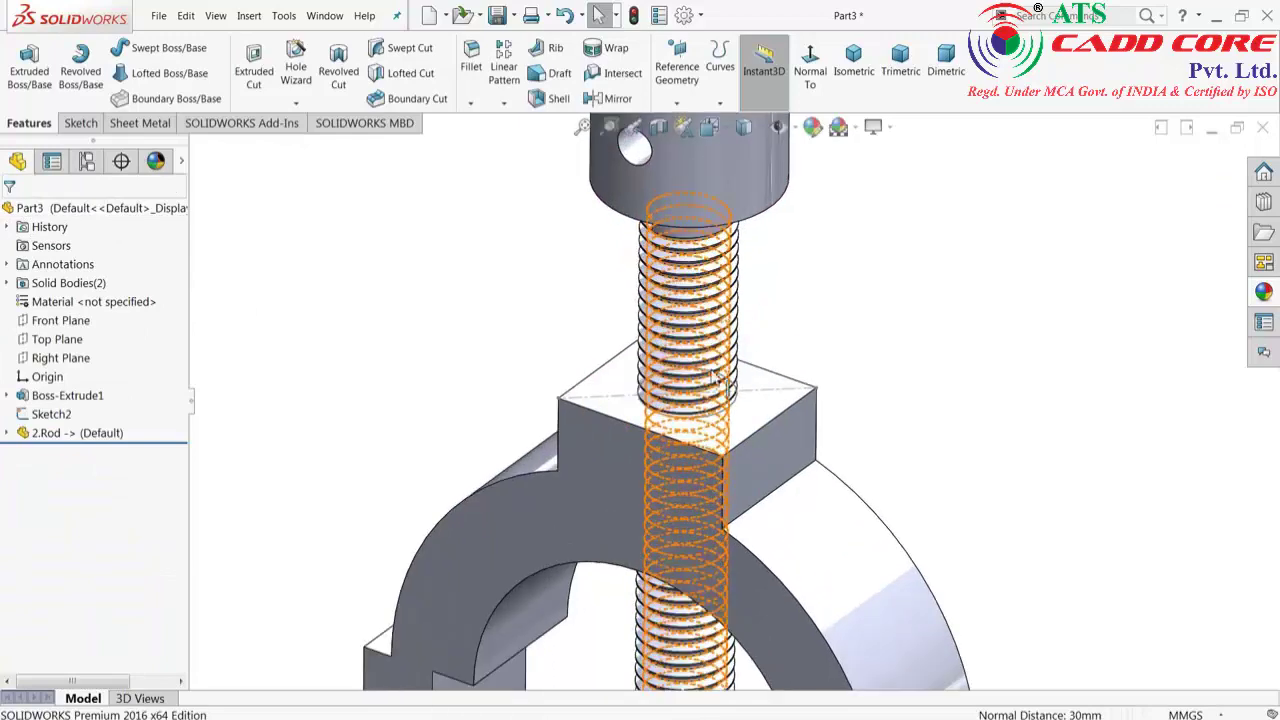
click(752, 188)
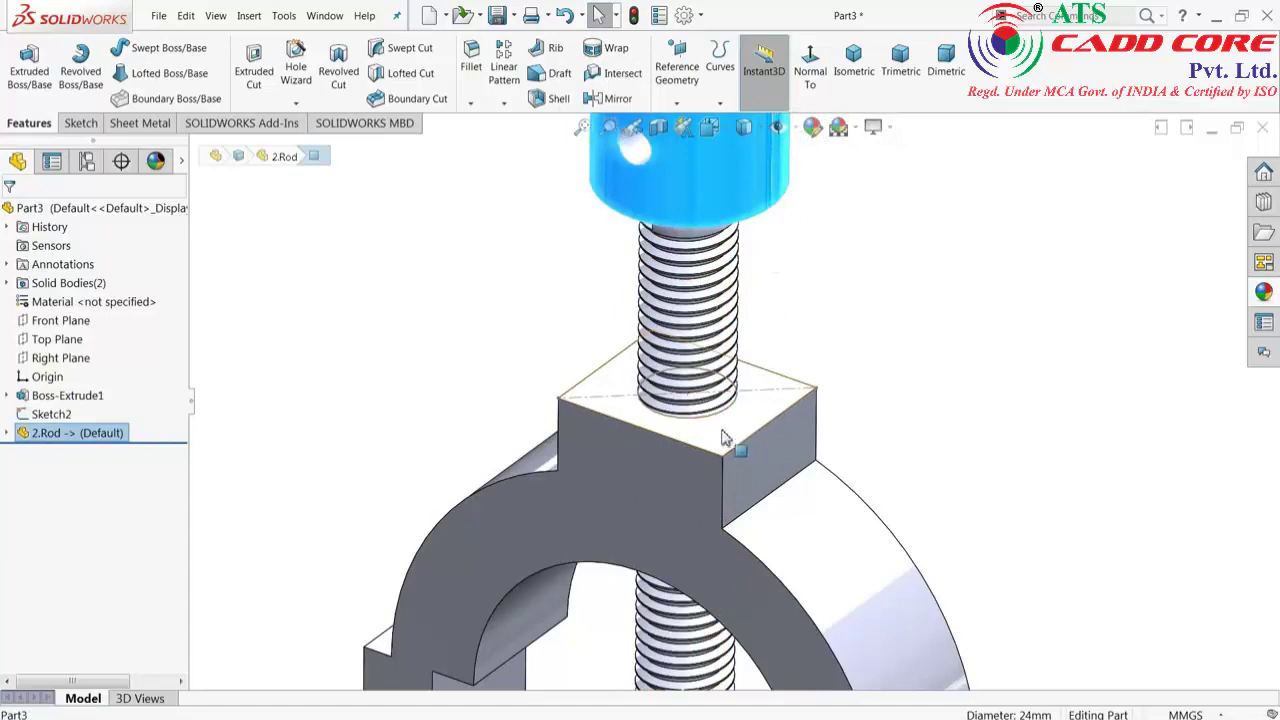
click(388, 340)
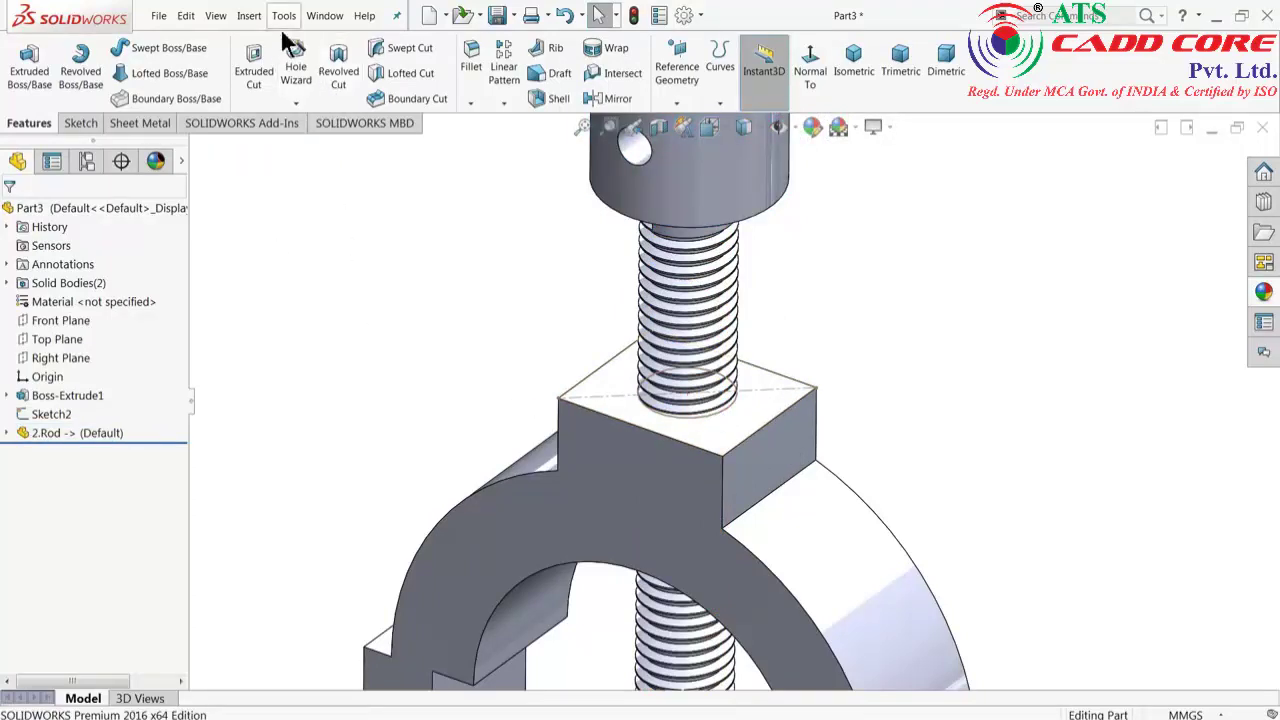
click(249, 15)
mouse_move(277, 80)
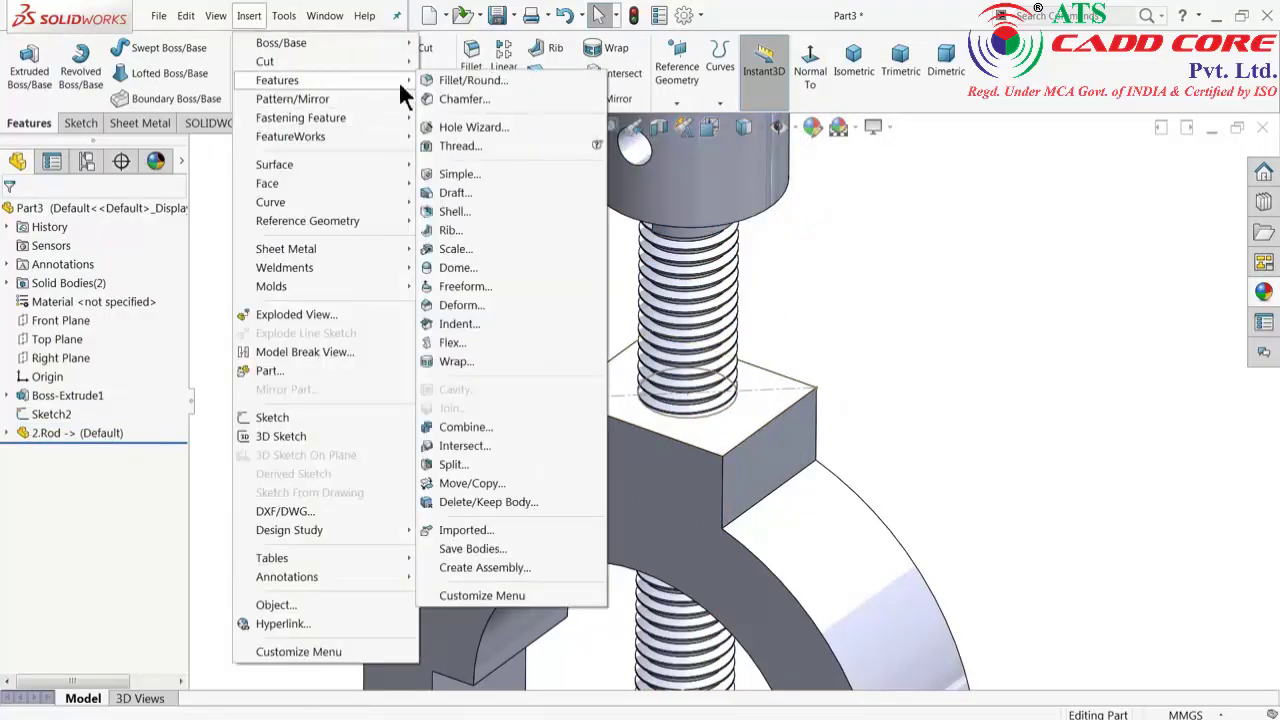
click(461, 428)
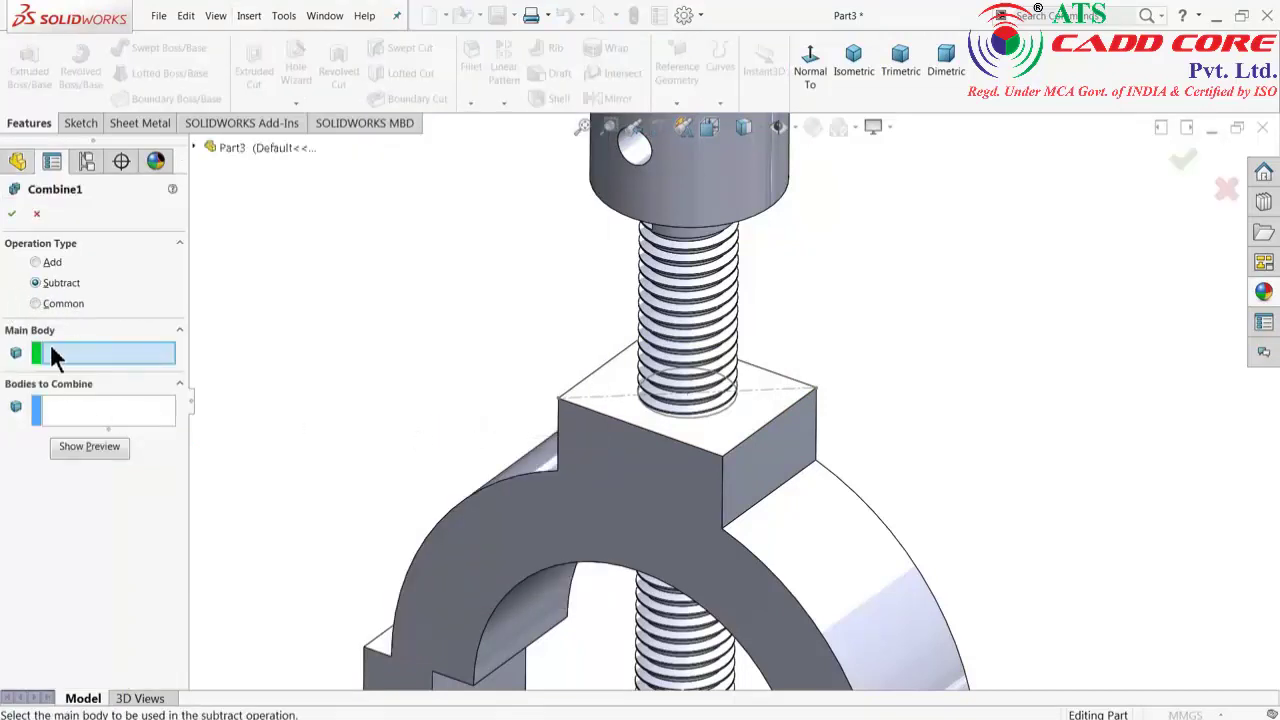
Subtract the threaded rod body from Boss-Extrude1 to create Combine1.
click(586, 506)
scroll(594, 484, up, 3)
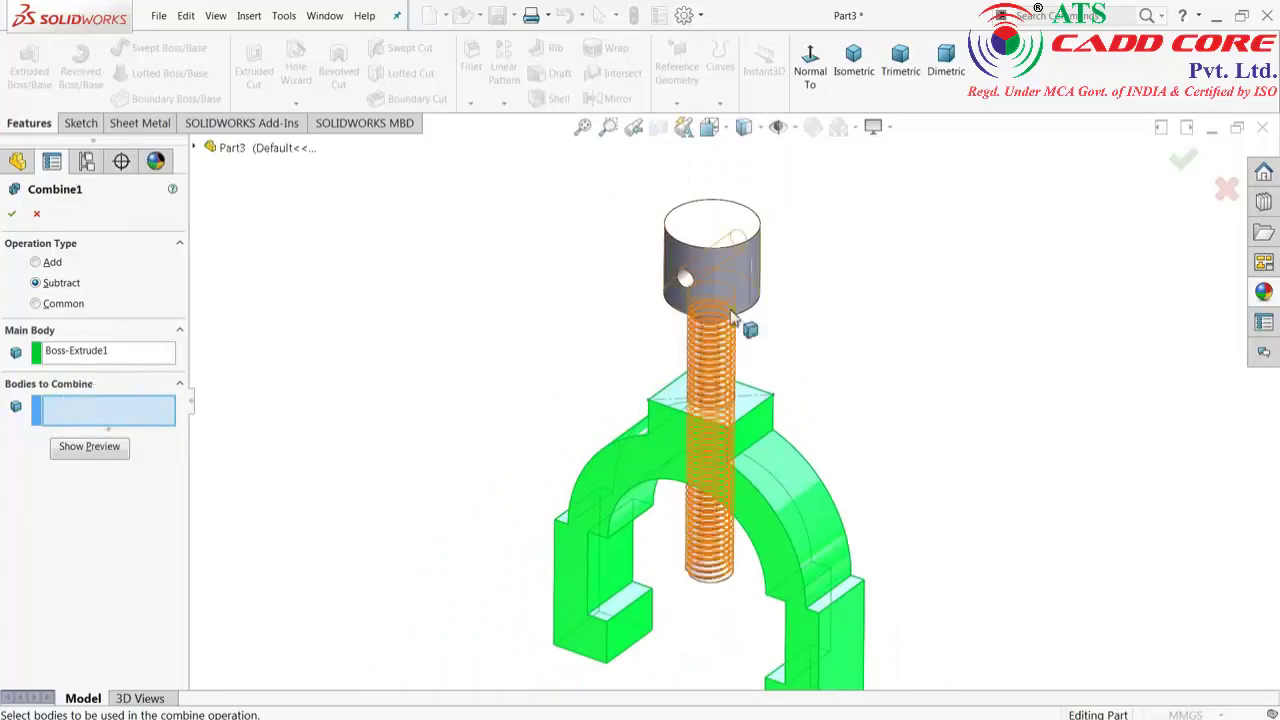
click(724, 286)
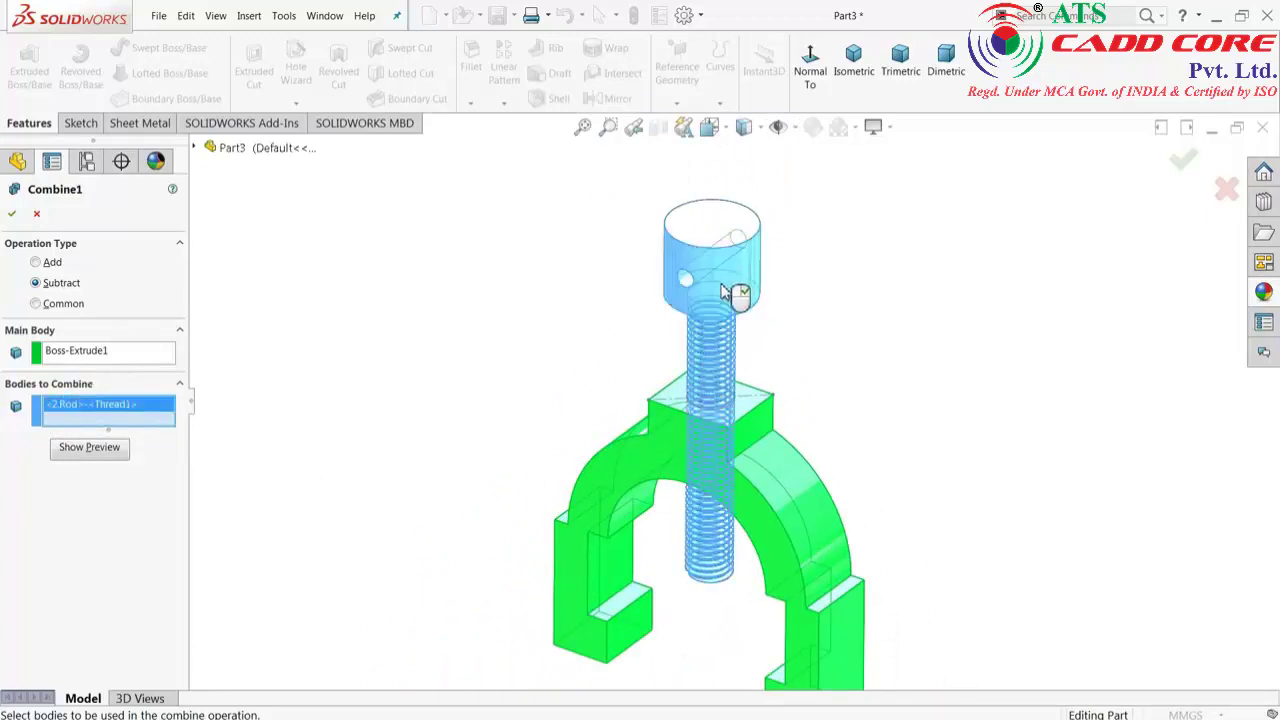
click(90, 447)
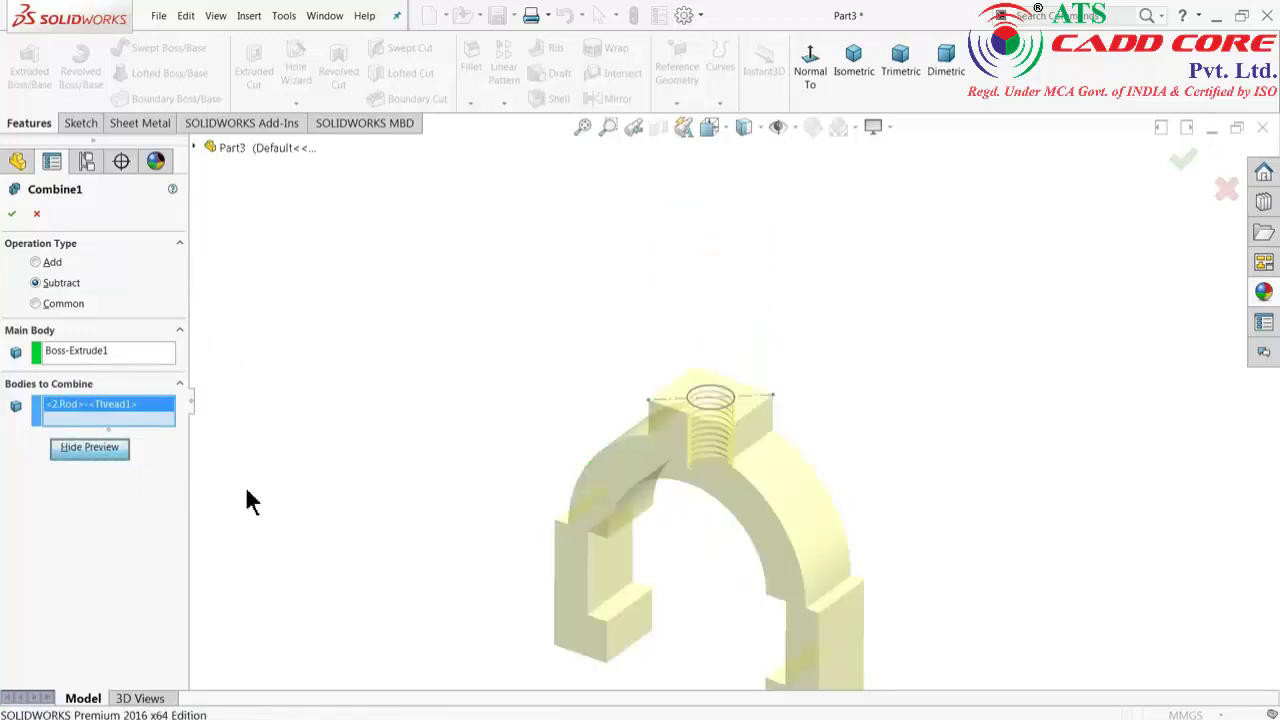
scroll(720, 515, down, 2)
scroll(760, 420, down, 4)
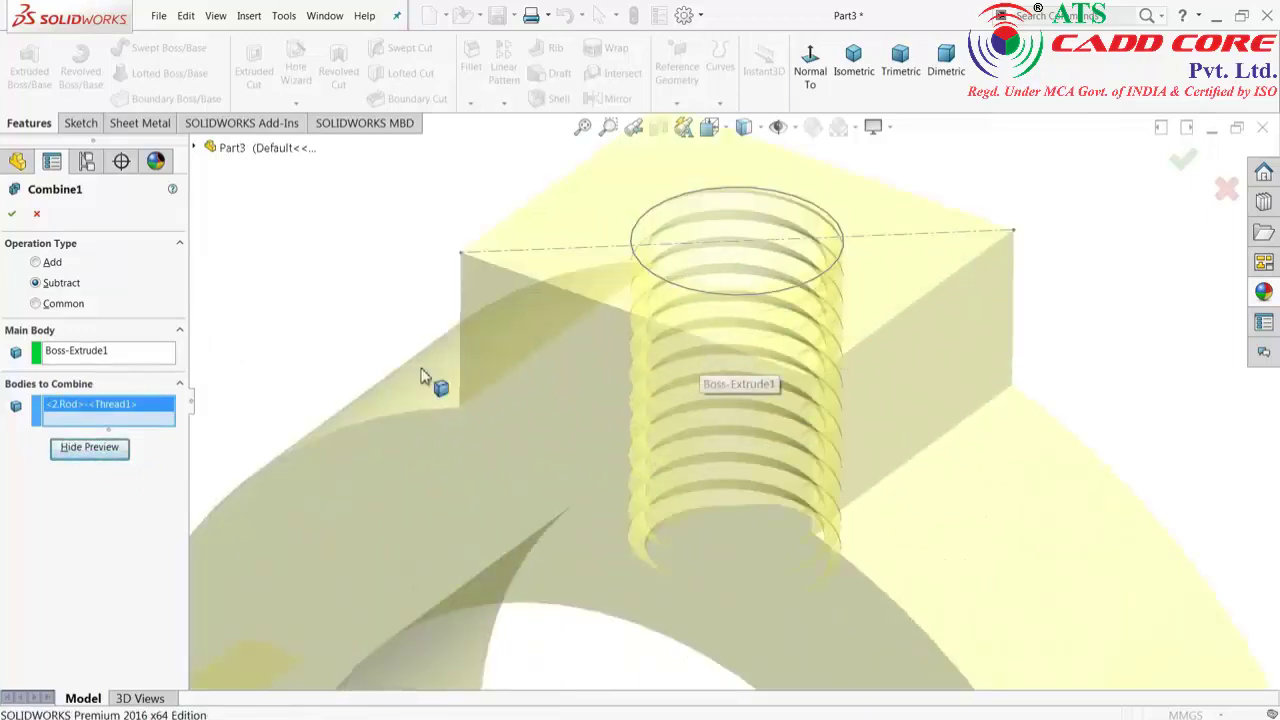
click(12, 213)
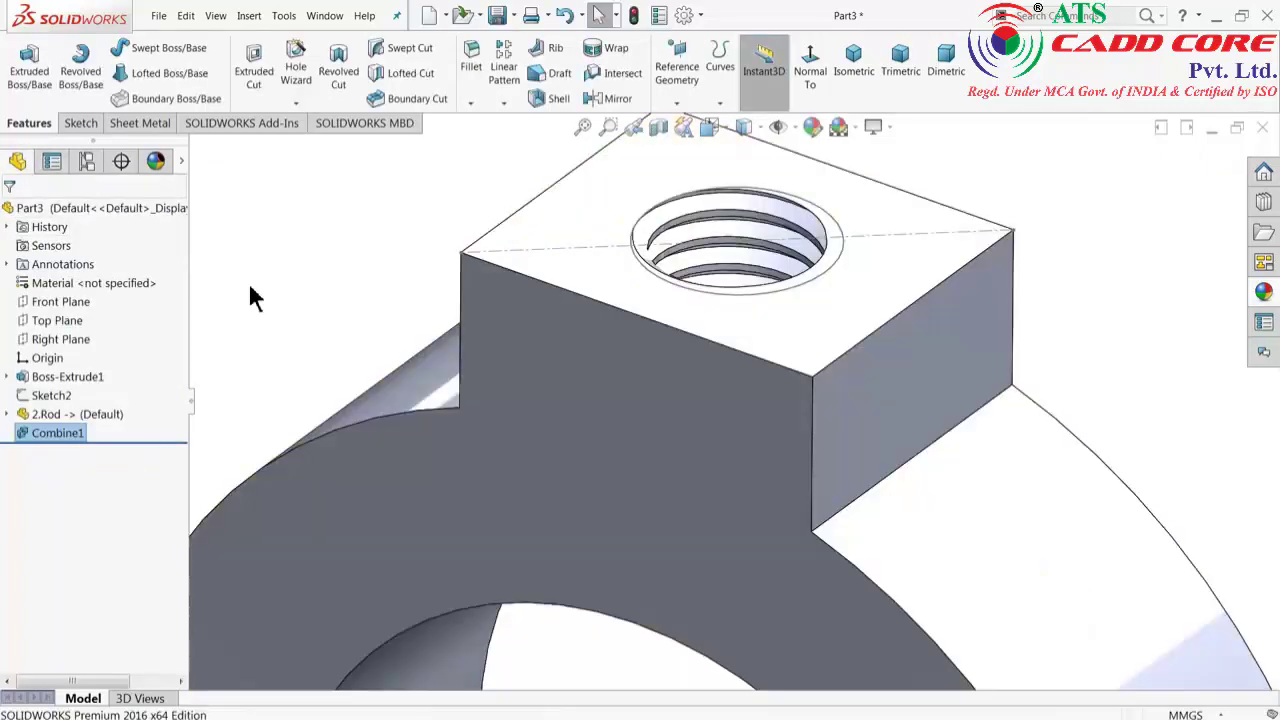
Hide Sketch2 so only the bracket with its threaded hole shows, then view it from the front.
mouse_move(563, 277)
middle_down()
mouse_move(550, 417)
mouse_move(583, 360)
mouse_move(608, 414)
mouse_move(604, 338)
middle_up()
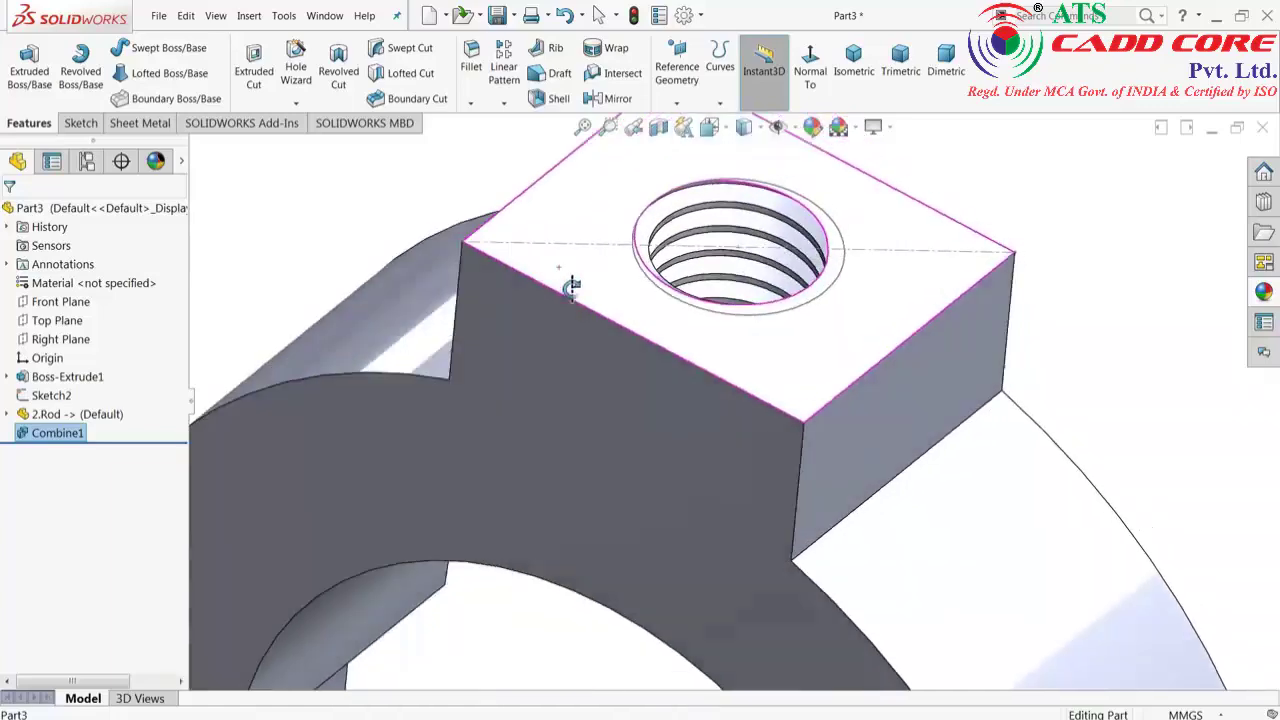
middle_drag(522, 325, 540, 289)
click(315, 262)
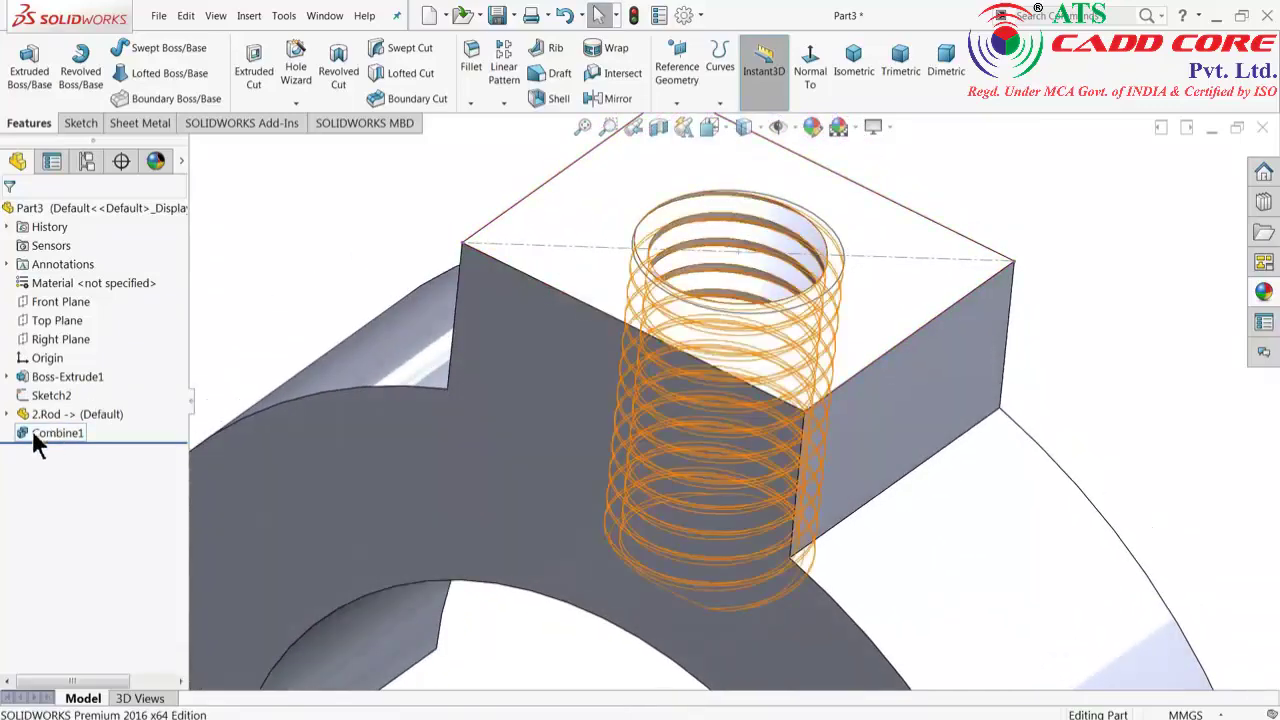
click(45, 395)
click(38, 373)
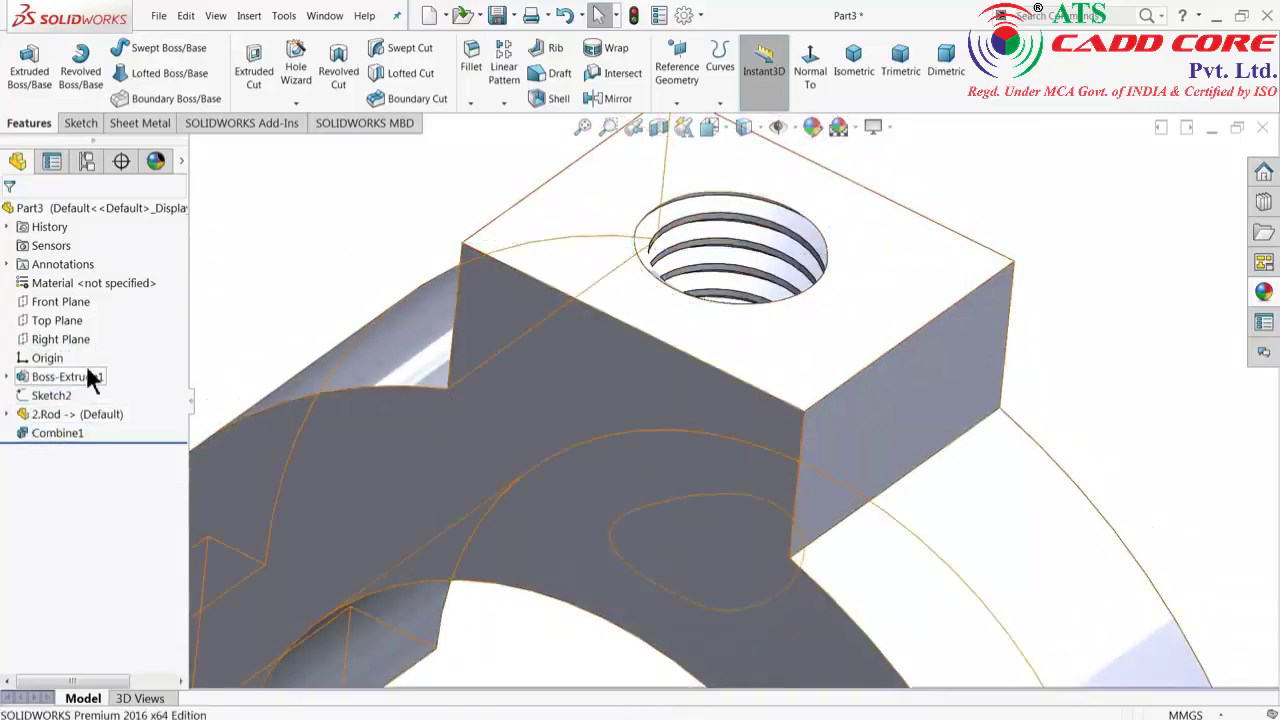
scroll(300, 285, up, 3)
scroll(400, 330, up, 2)
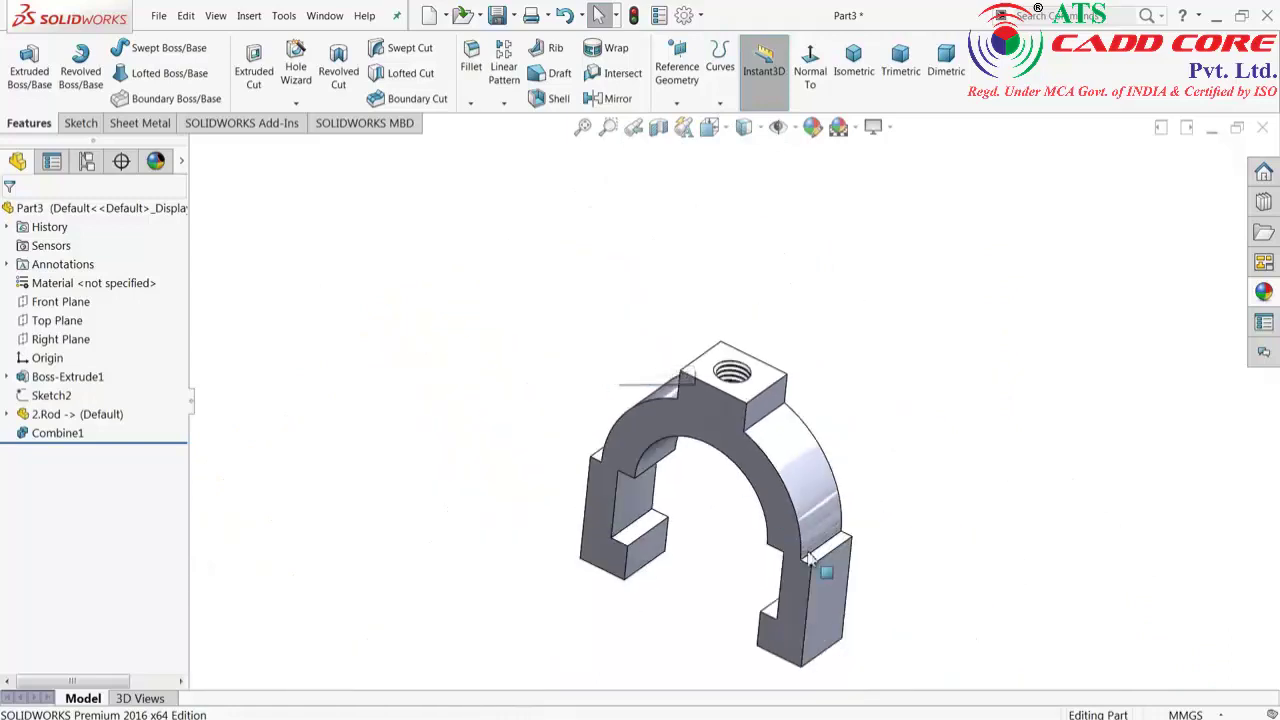
mouse_move(826, 571)
middle_down()
mouse_move(691, 509)
mouse_move(694, 431)
mouse_move(694, 454)
middle_up()
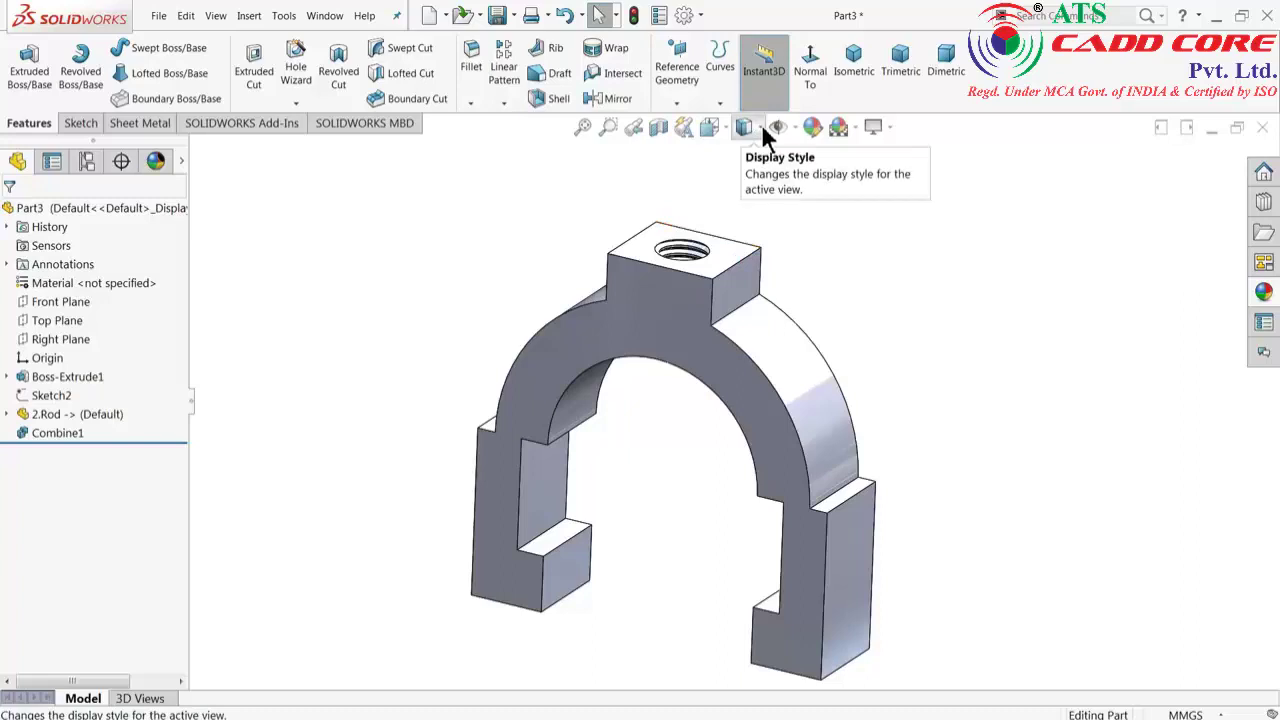
Give the whole arch-shaped bracket a bright green appearance.
click(811, 127)
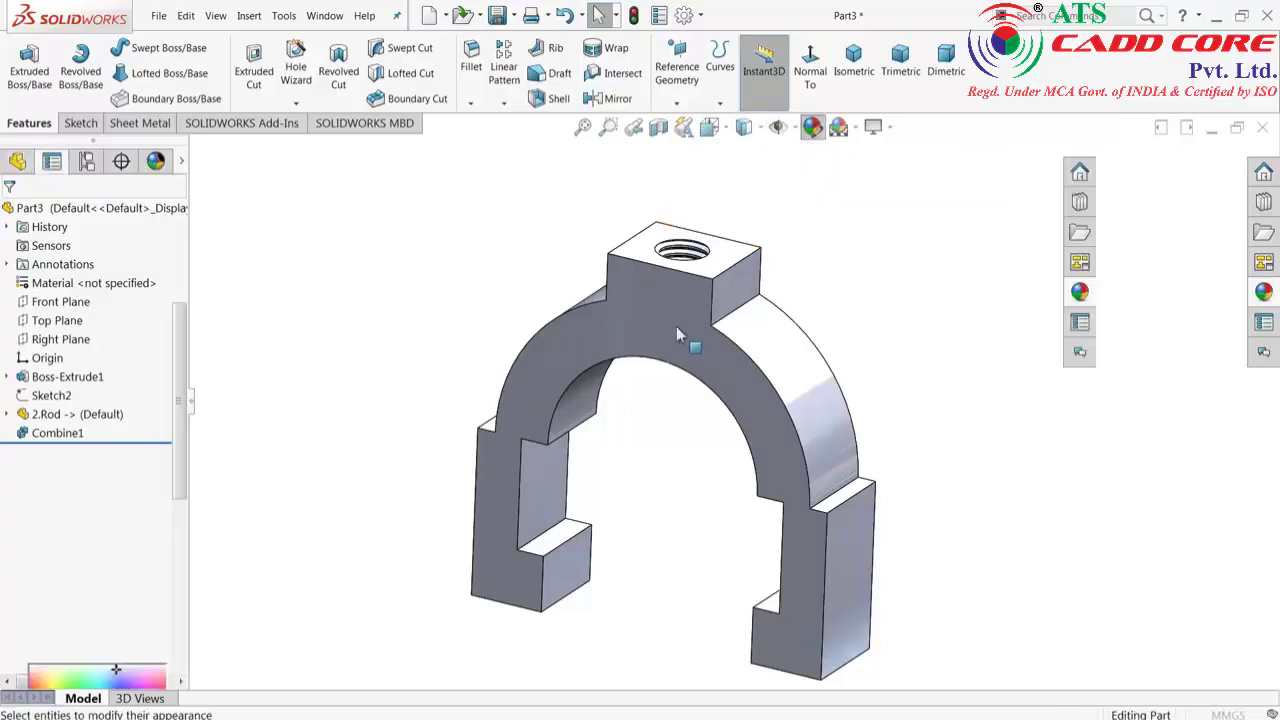
click(82, 595)
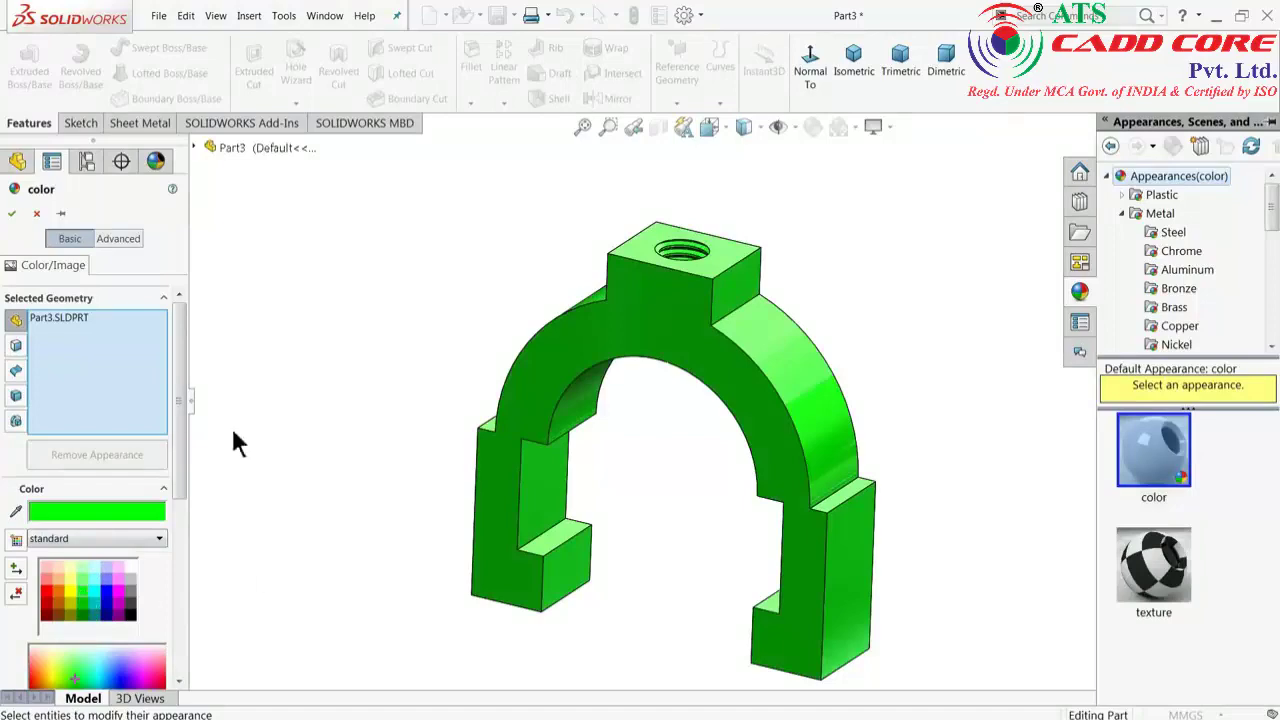
click(12, 214)
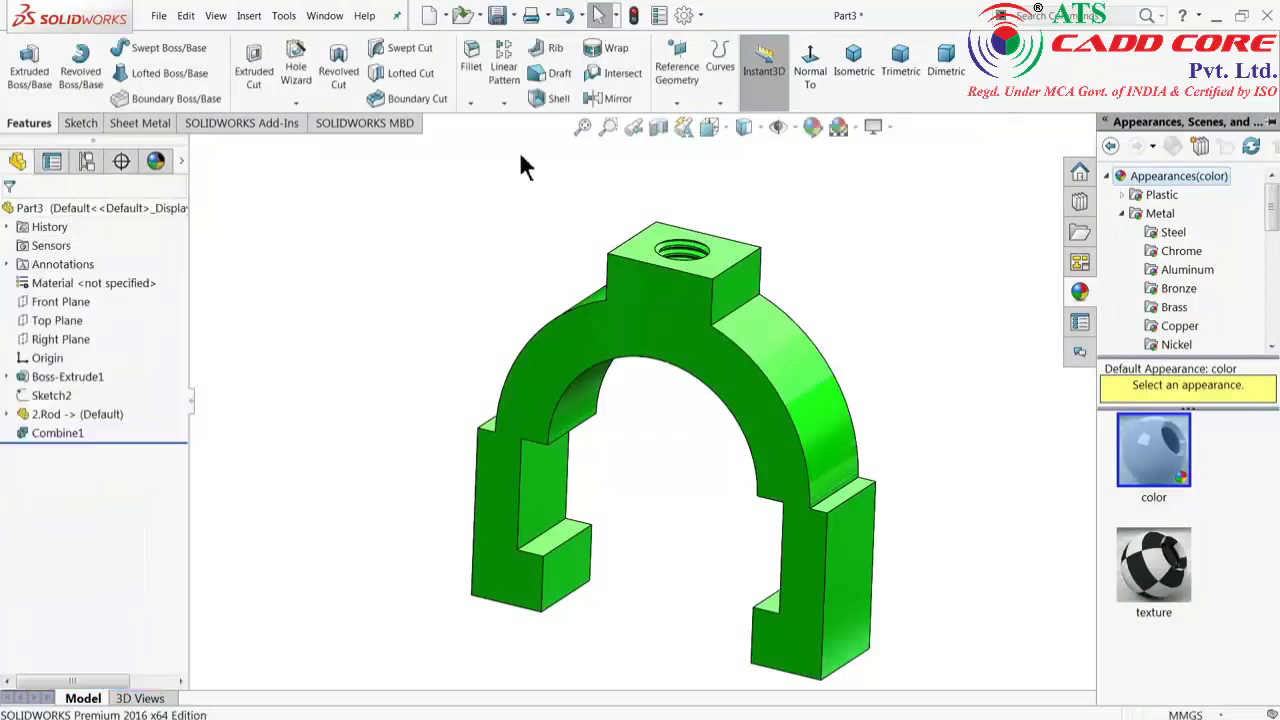
click(498, 18)
text(3.Slider)
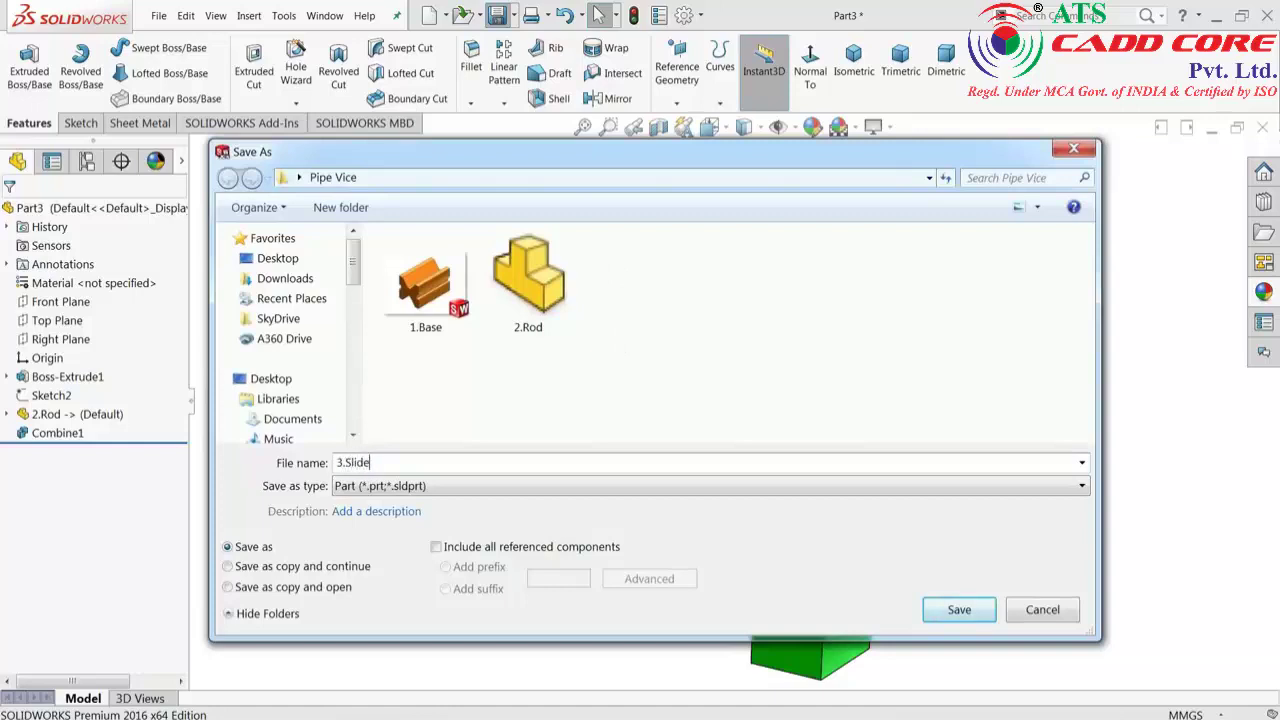
Save the green bracket as 3.Slider in the Pipe Vice folder.
click(959, 612)
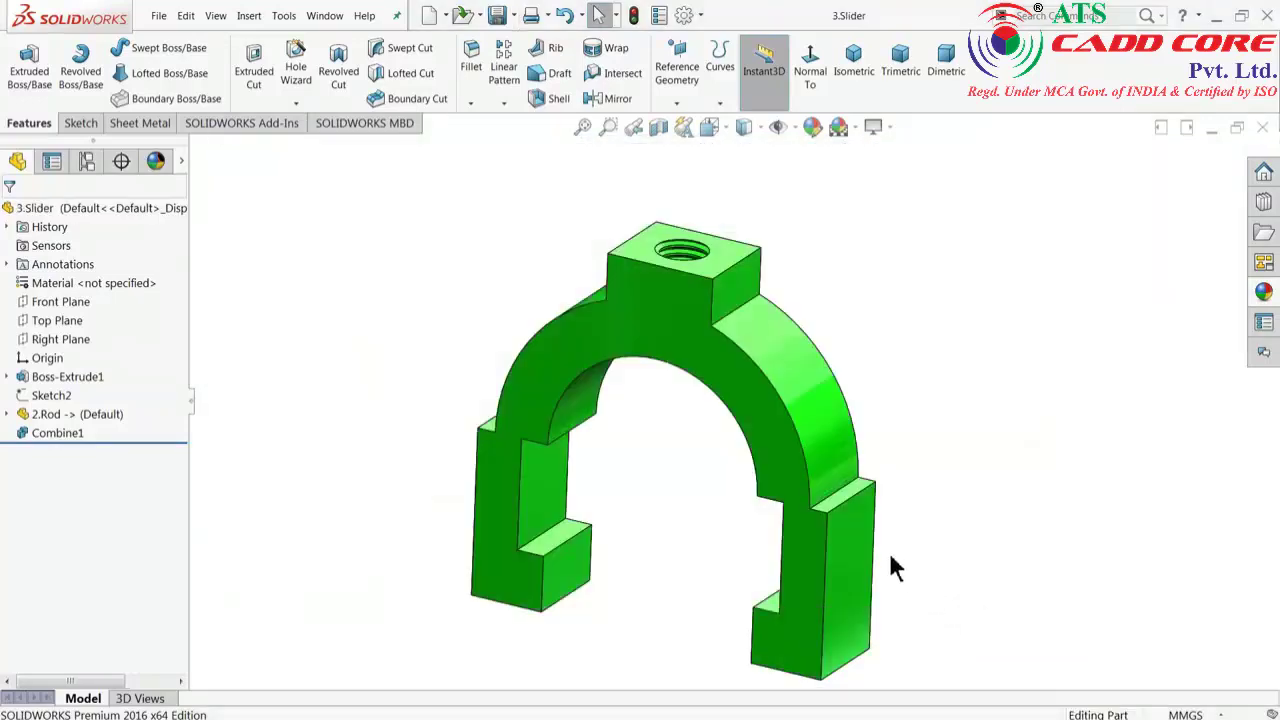
scroll(885, 560, up, 2)
scroll(810, 515, down, 2)
mouse_move(683, 463)
middle_down()
mouse_move(680, 431)
mouse_move(689, 457)
middle_up()
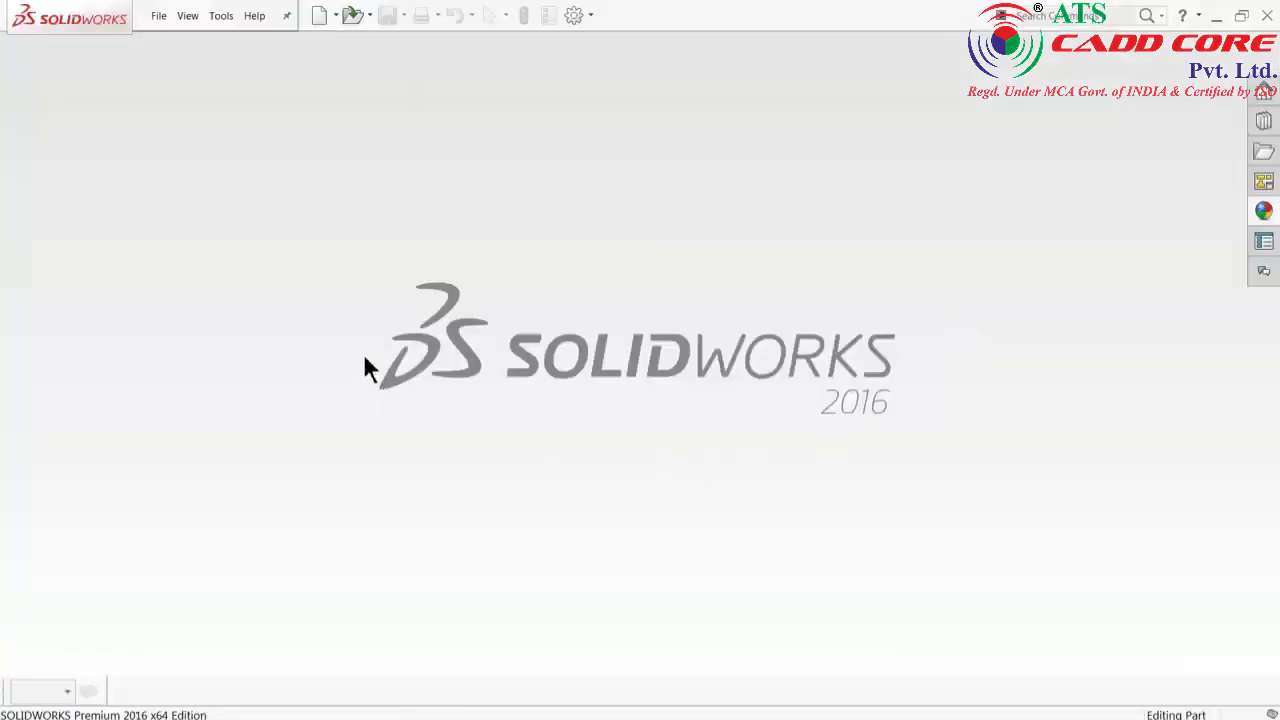
Create a new assembly document.
click(159, 17)
click(177, 43)
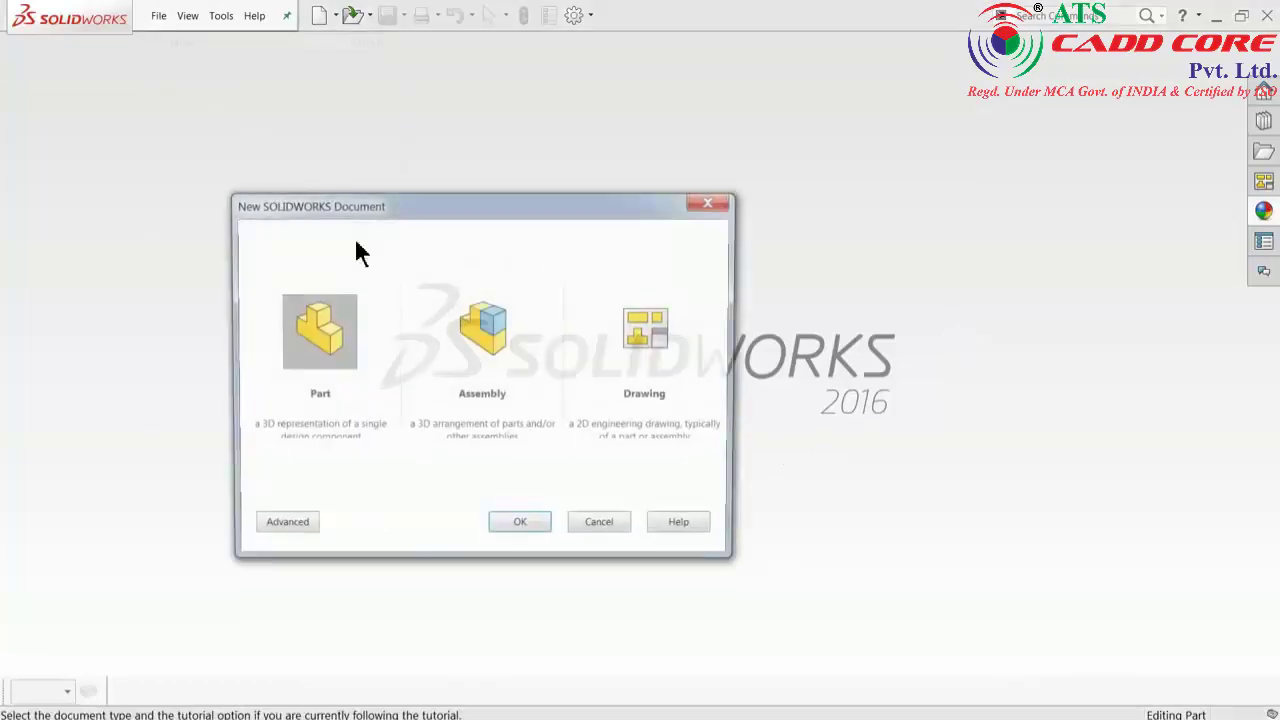
click(485, 348)
click(520, 530)
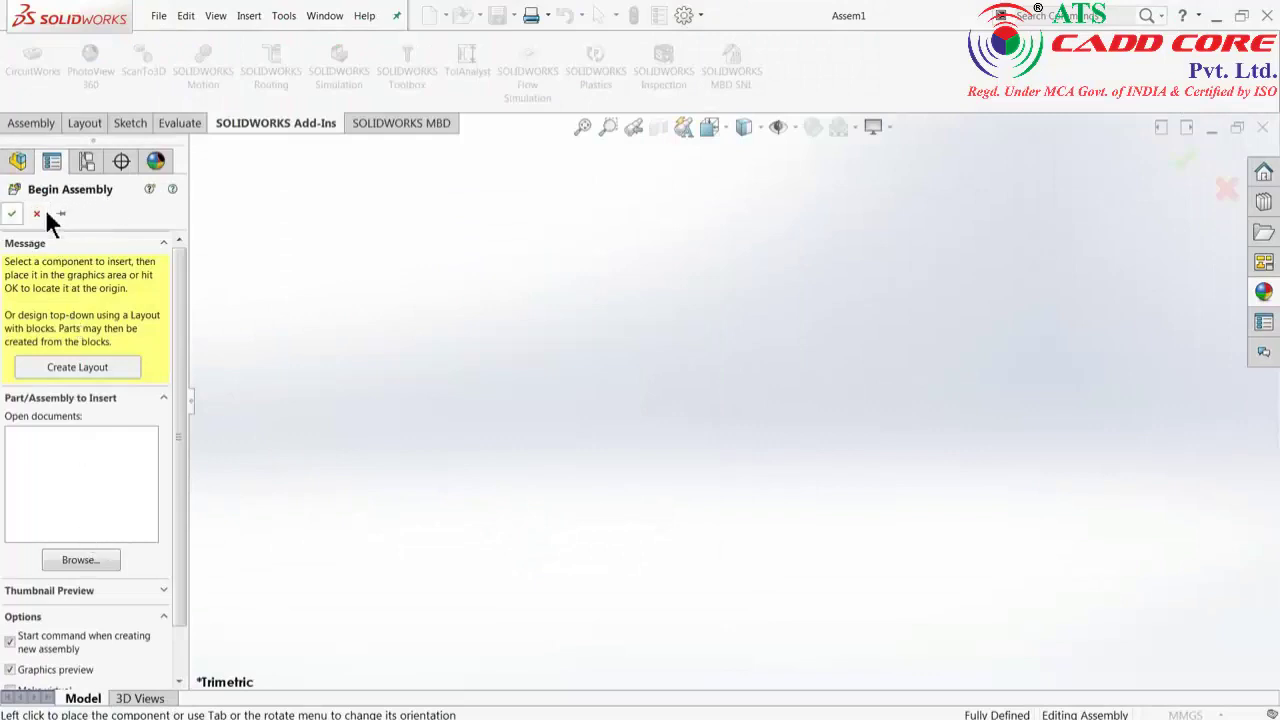
Insert the 1.Base part as the assembly's first component.
click(76, 562)
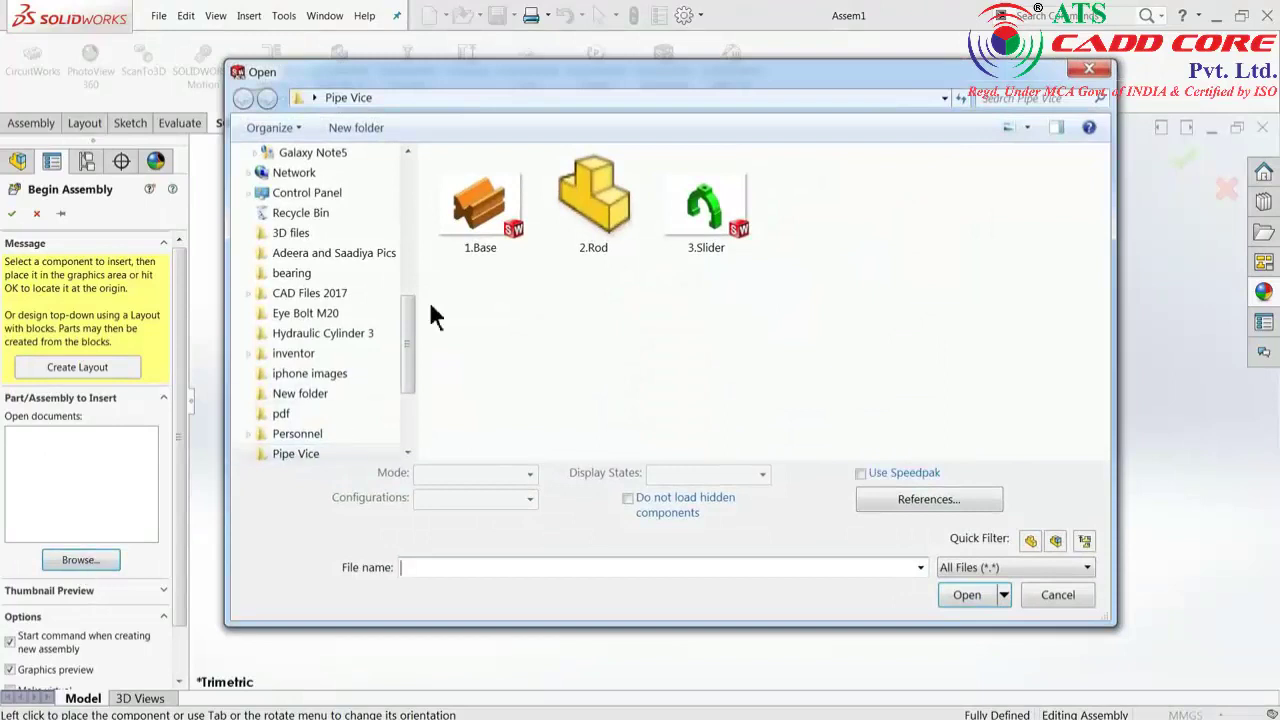
click(487, 220)
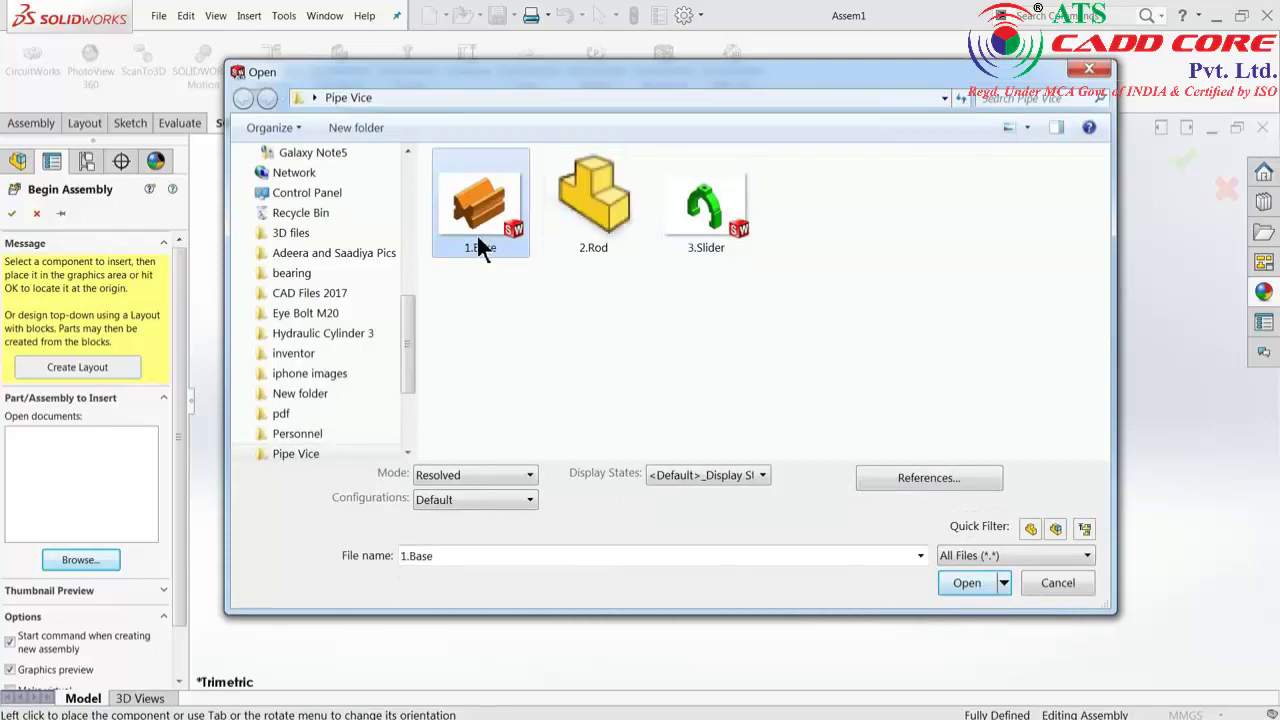
click(968, 583)
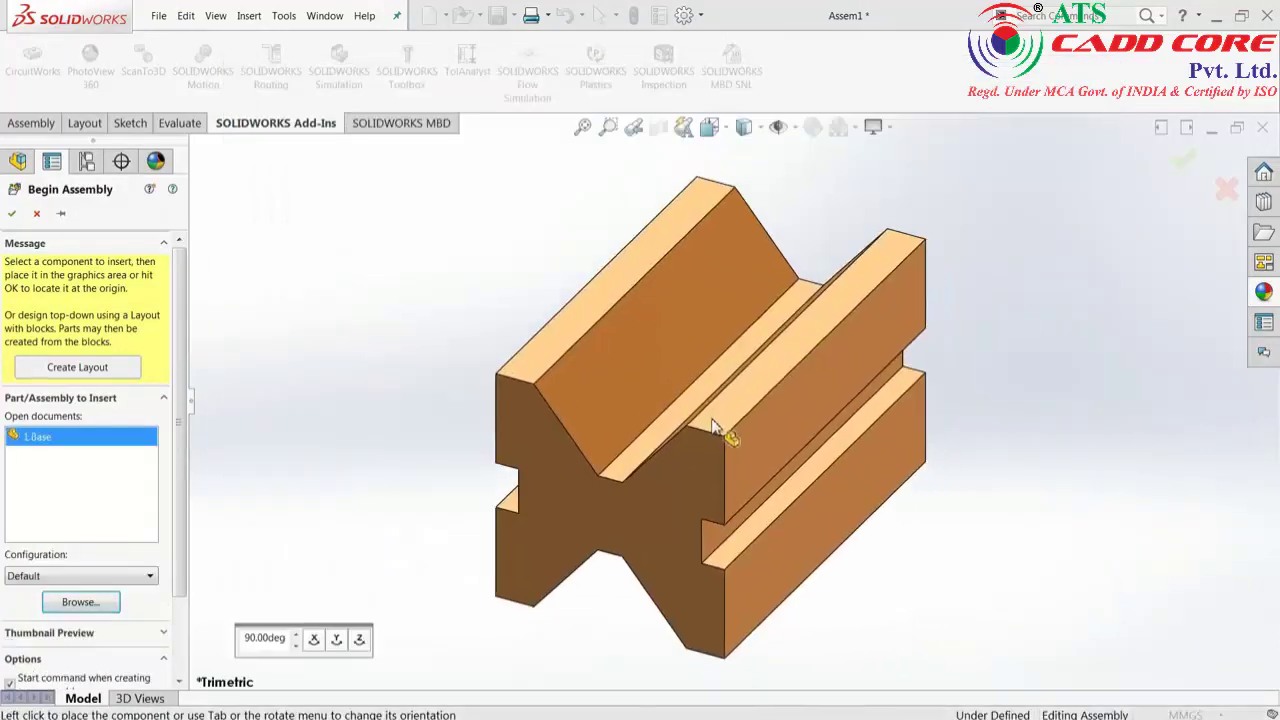
click(712, 425)
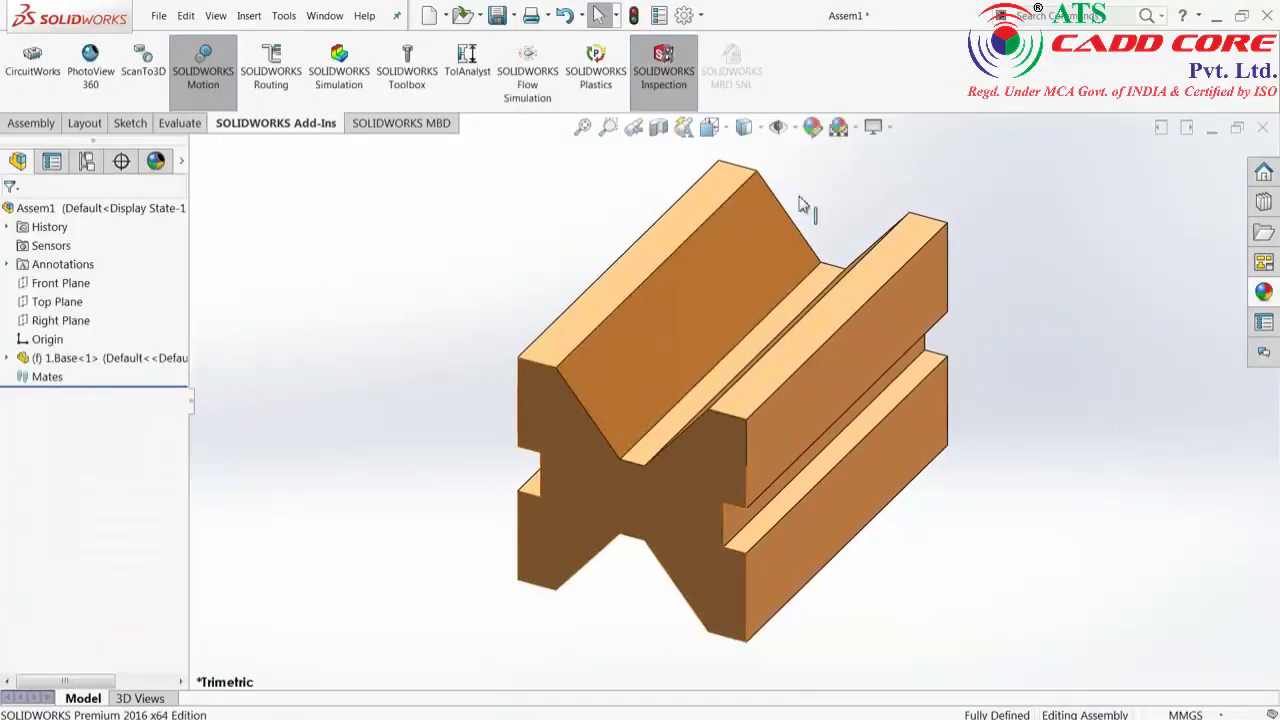
Switch the assembly scene to a Plain White background.
click(852, 124)
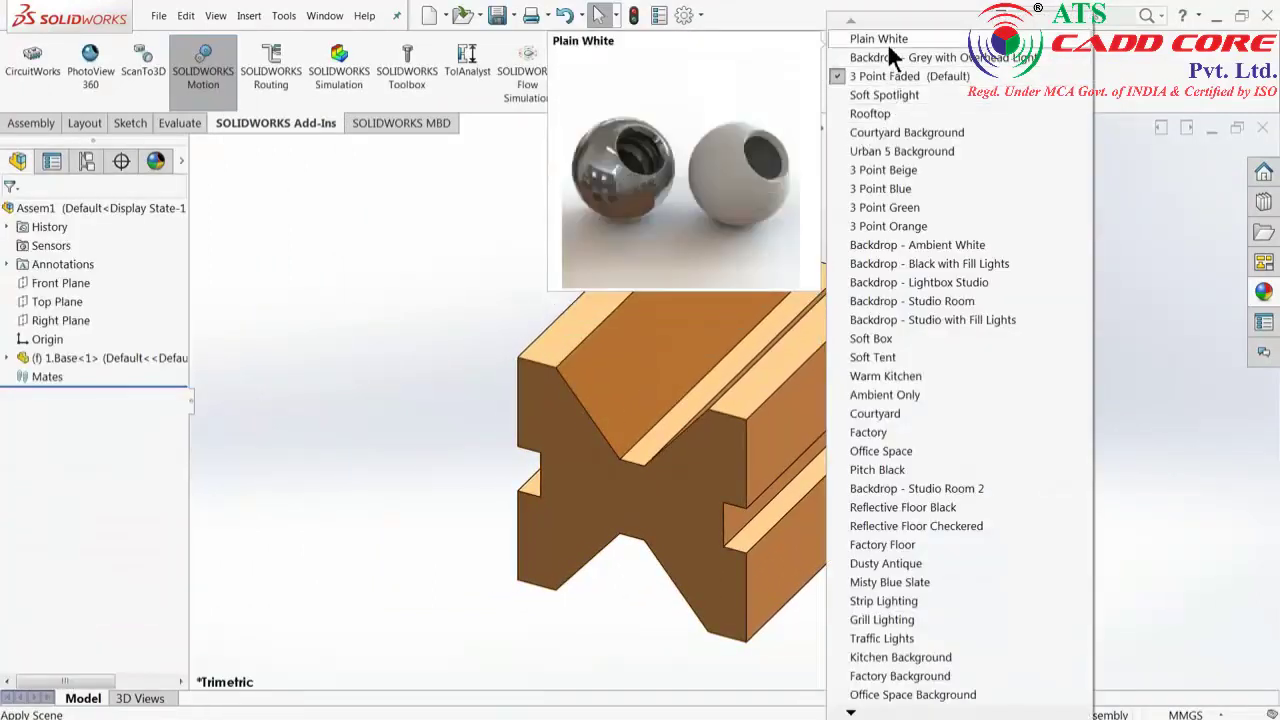
click(887, 43)
click(25, 123)
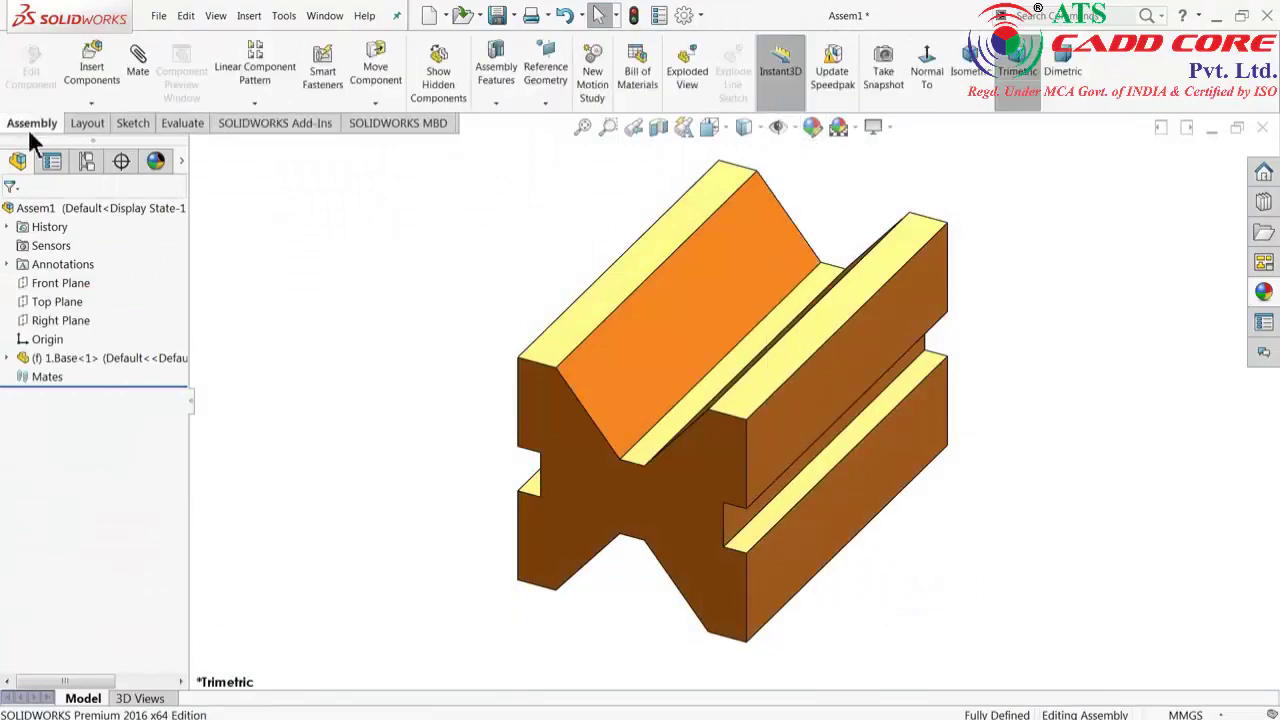
Insert 2.Rod and 3.Slider together and place them beside the base.
click(93, 62)
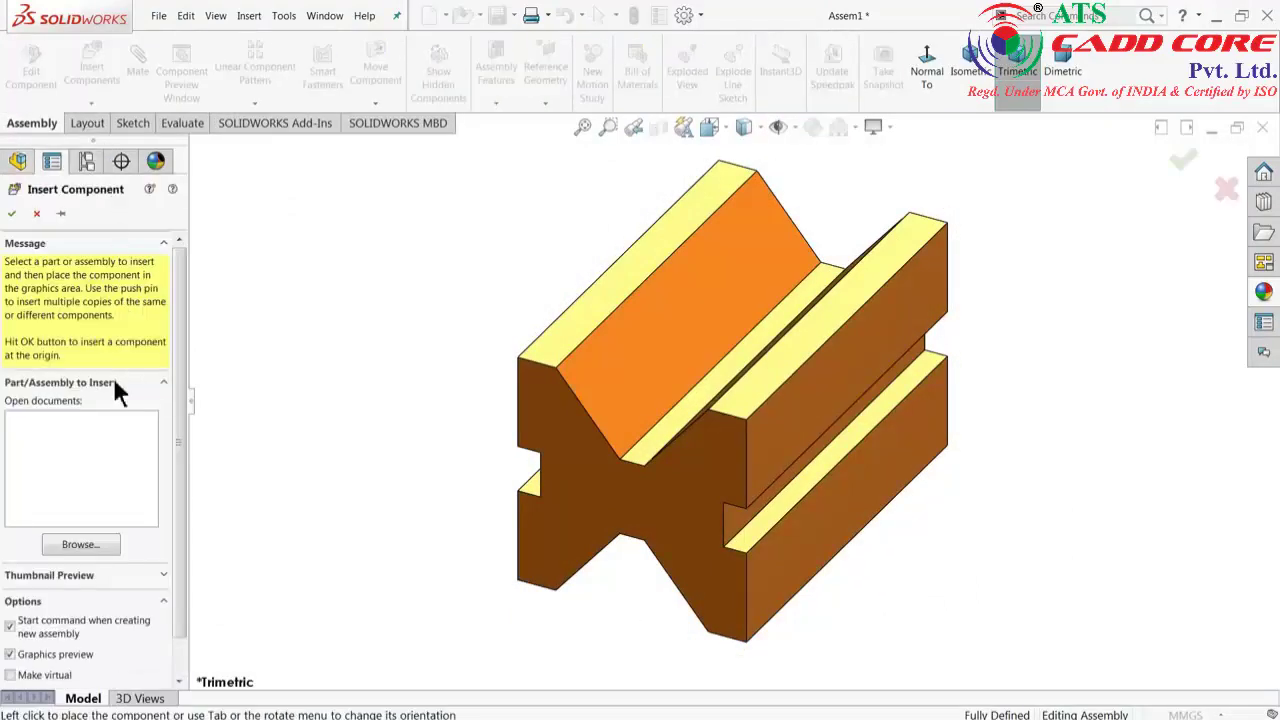
click(80, 547)
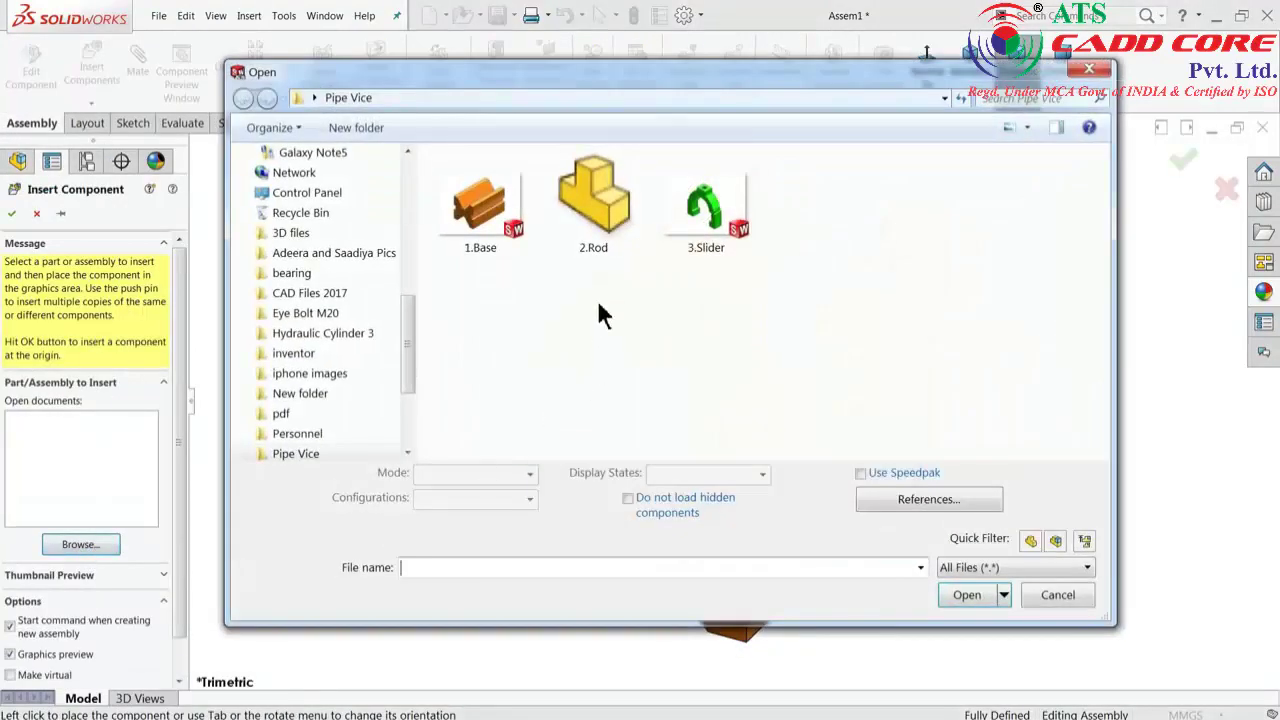
drag(600, 315, 726, 200)
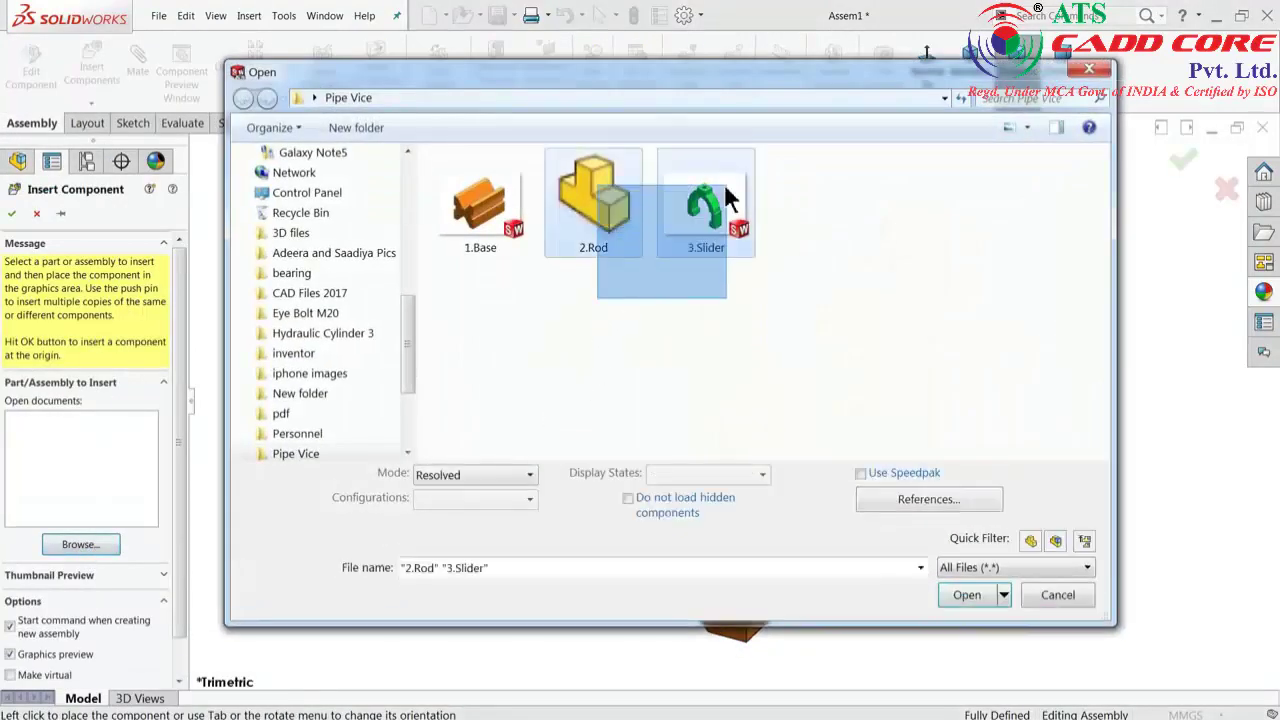
click(955, 595)
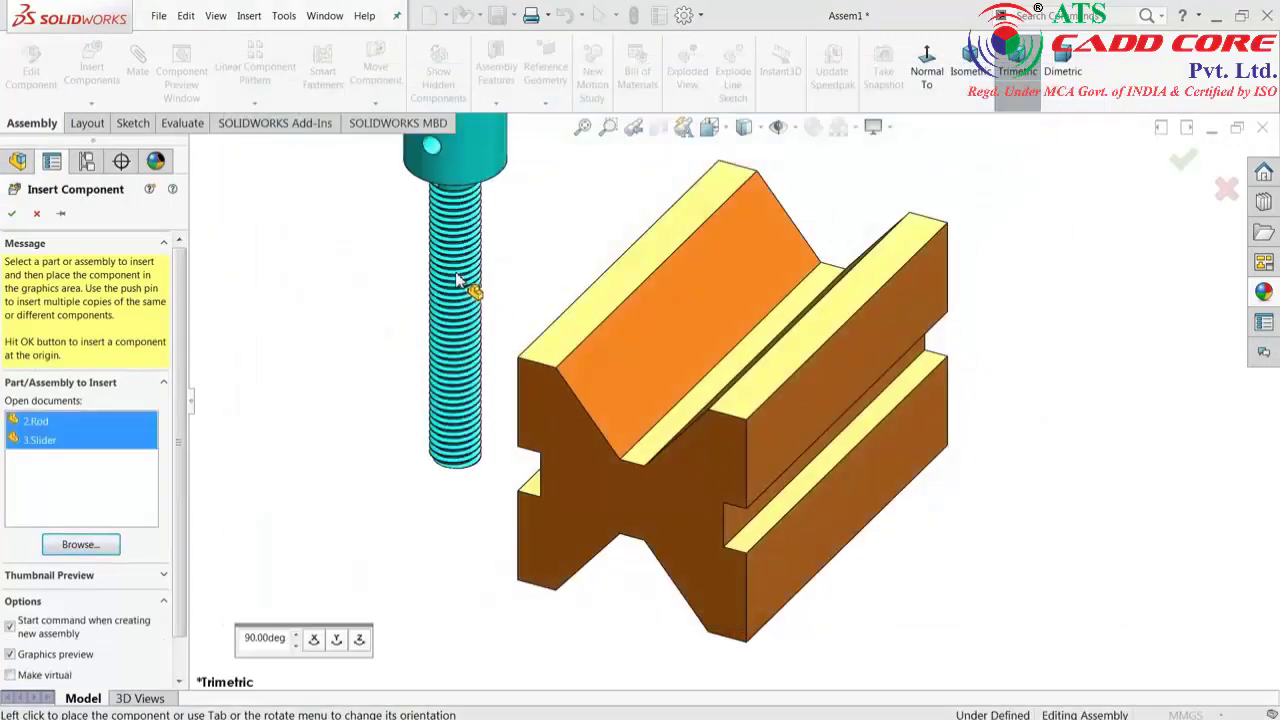
click(465, 328)
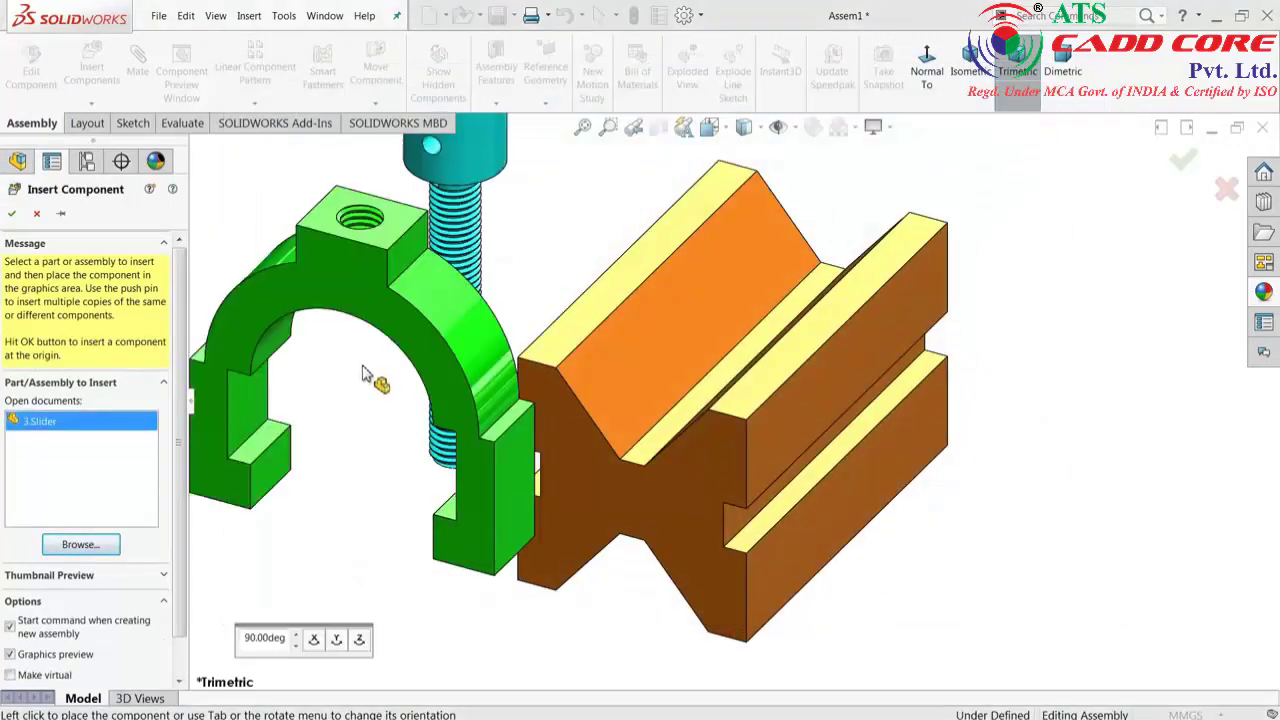
click(398, 372)
key(f)
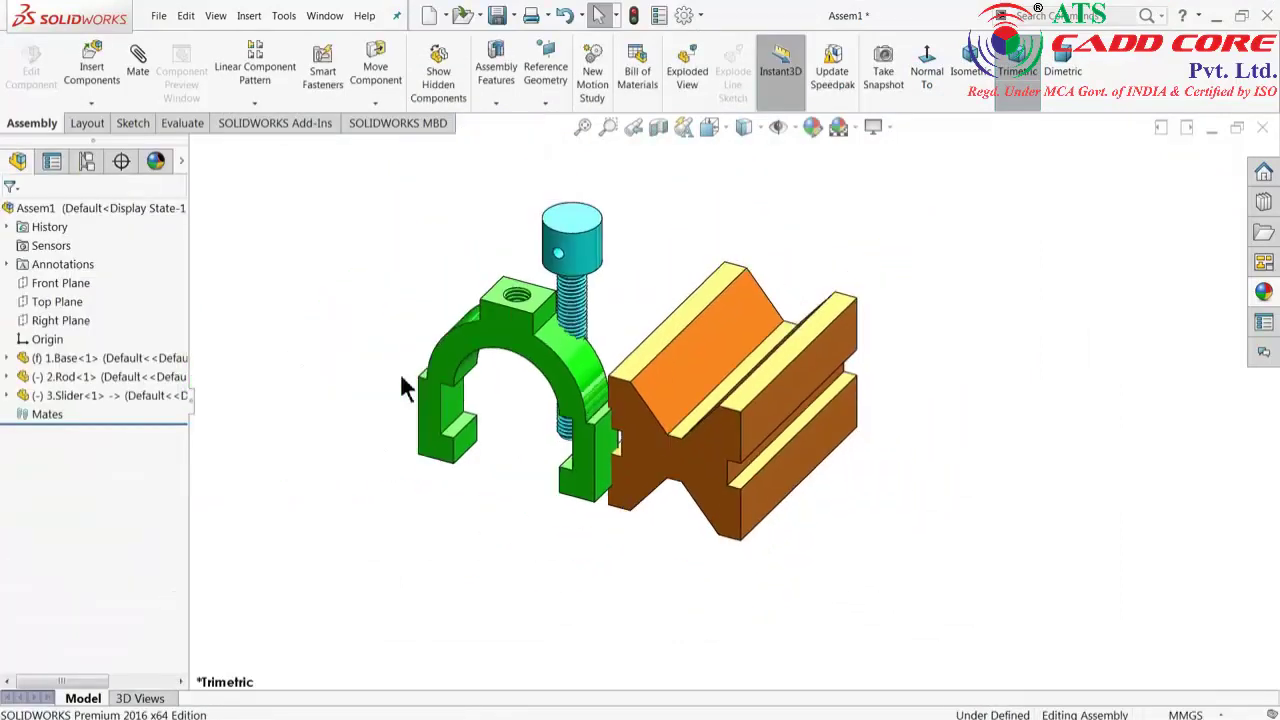
Move the slider off to the upper right, clear of the base.
scroll(791, 365, down, 2)
mouse_move(450, 368)
mouse_down()
mouse_move(565, 388)
mouse_move(945, 290)
mouse_up()
click(918, 370)
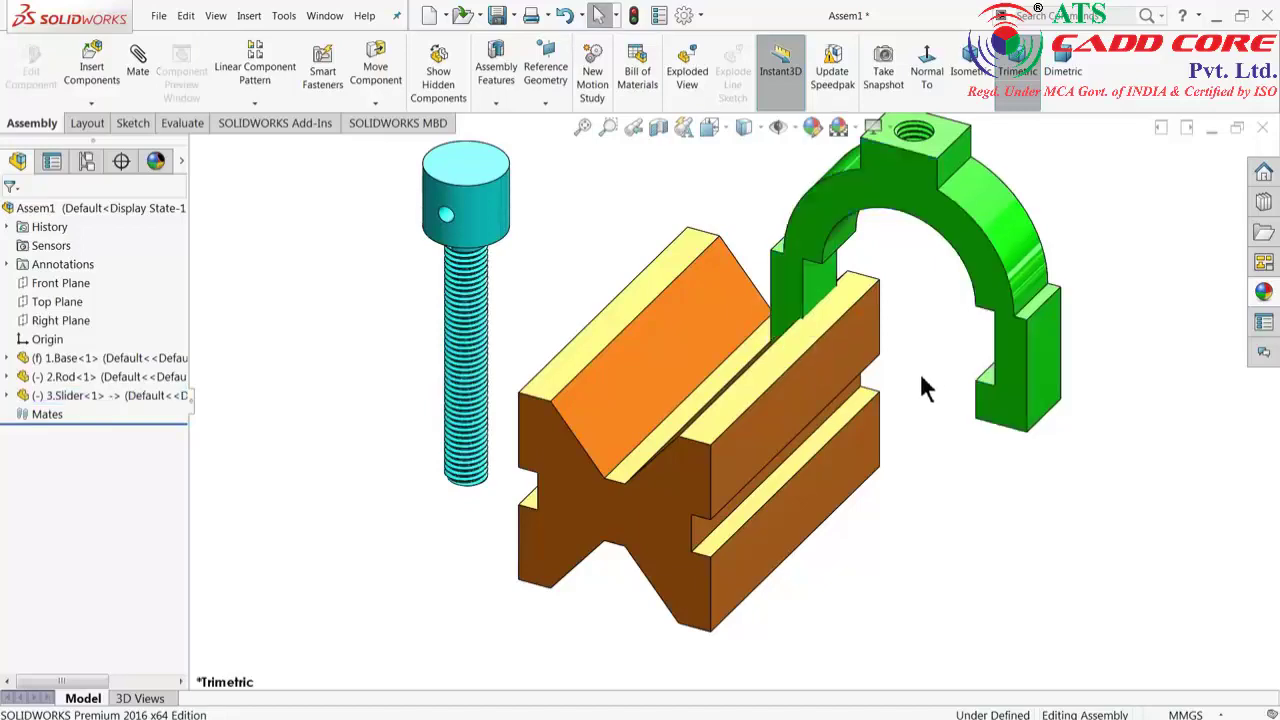
mouse_move(918, 370)
middle_down()
mouse_move(942, 408)
mouse_move(974, 380)
mouse_move(968, 396)
middle_up()
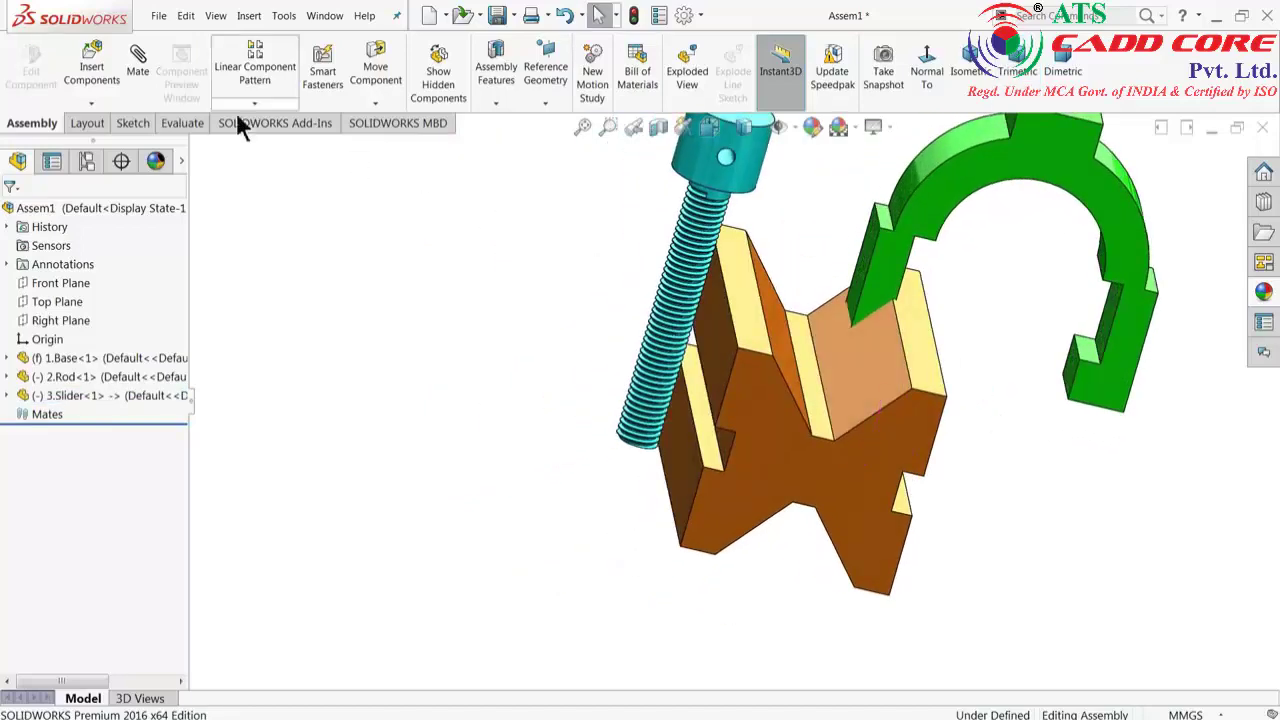
Add a coincident mate between a slider face and the base's groove.
click(142, 58)
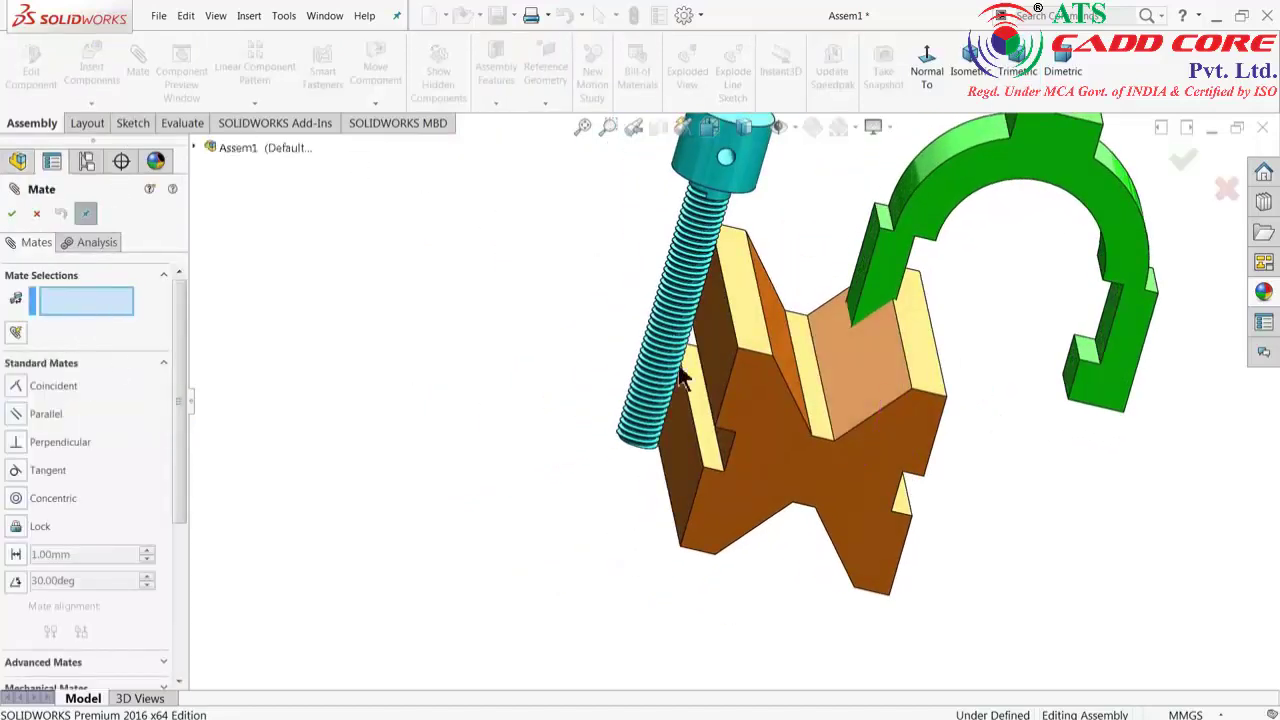
scroll(1057, 357, down, 3)
scroll(1014, 423, down, 2)
click(1018, 410)
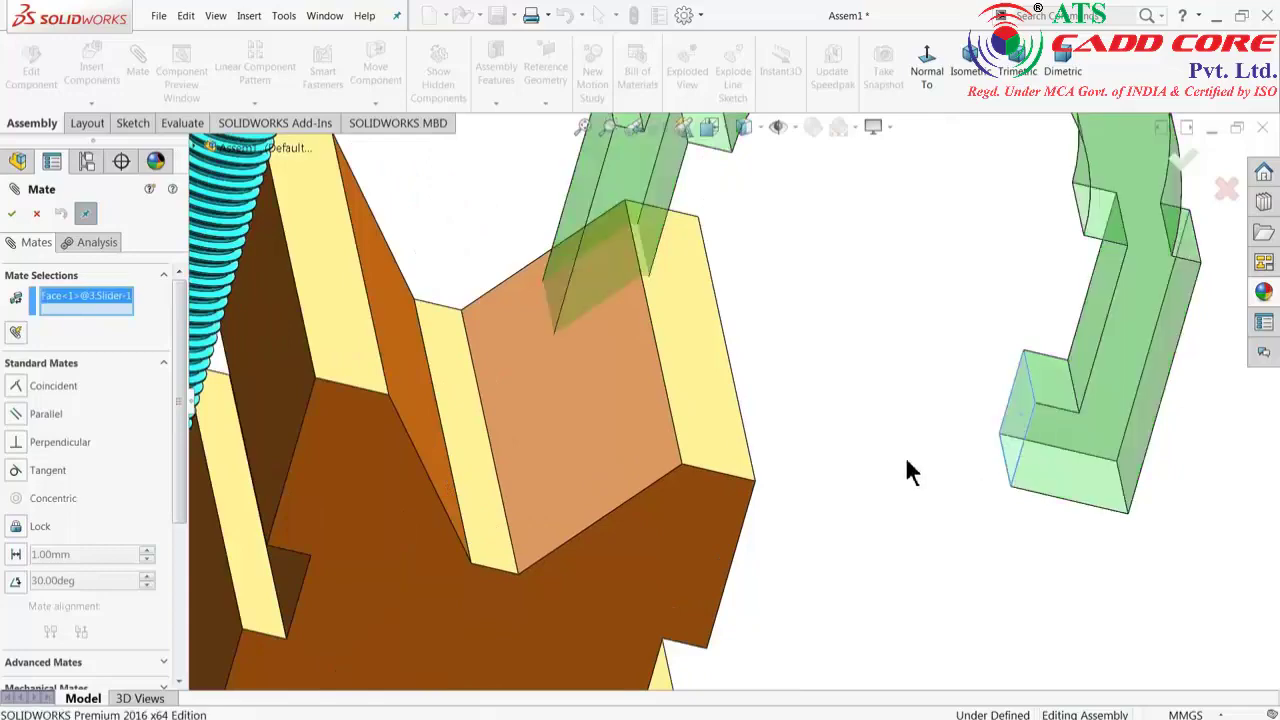
scroll(880, 465, up, 4)
middle_drag(840, 486, 766, 437)
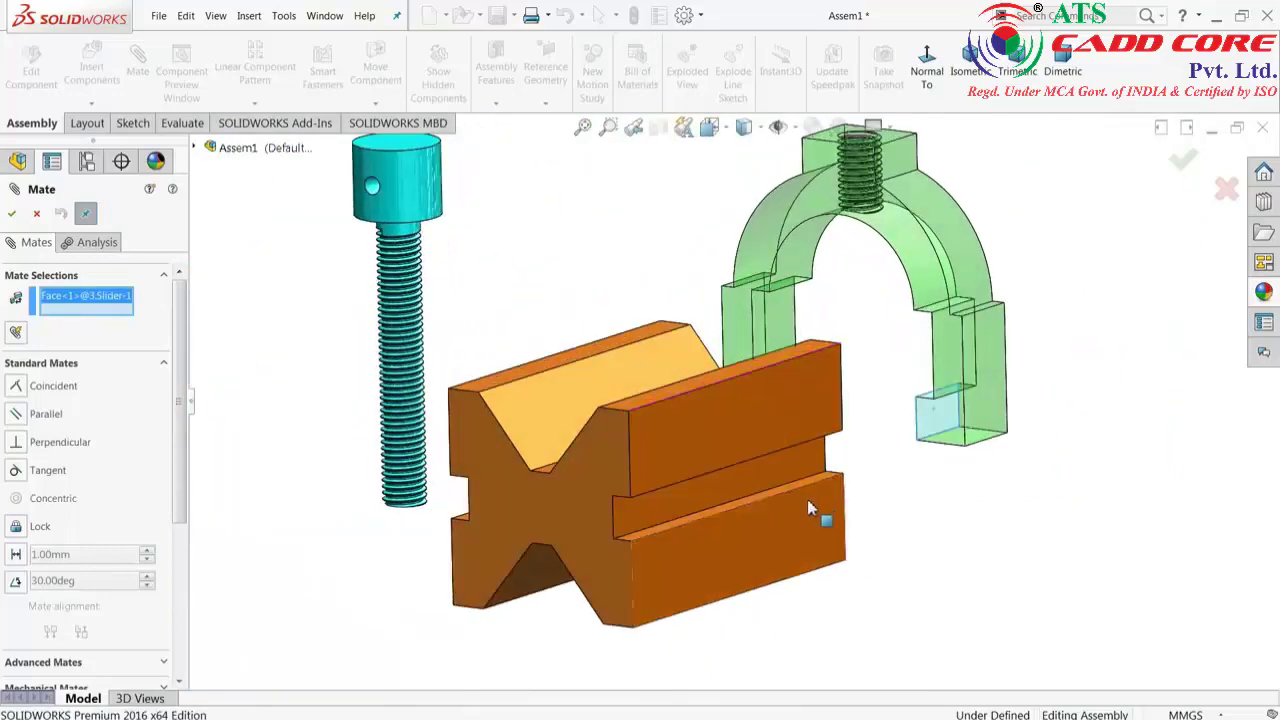
scroll(790, 490, down, 3)
click(770, 425)
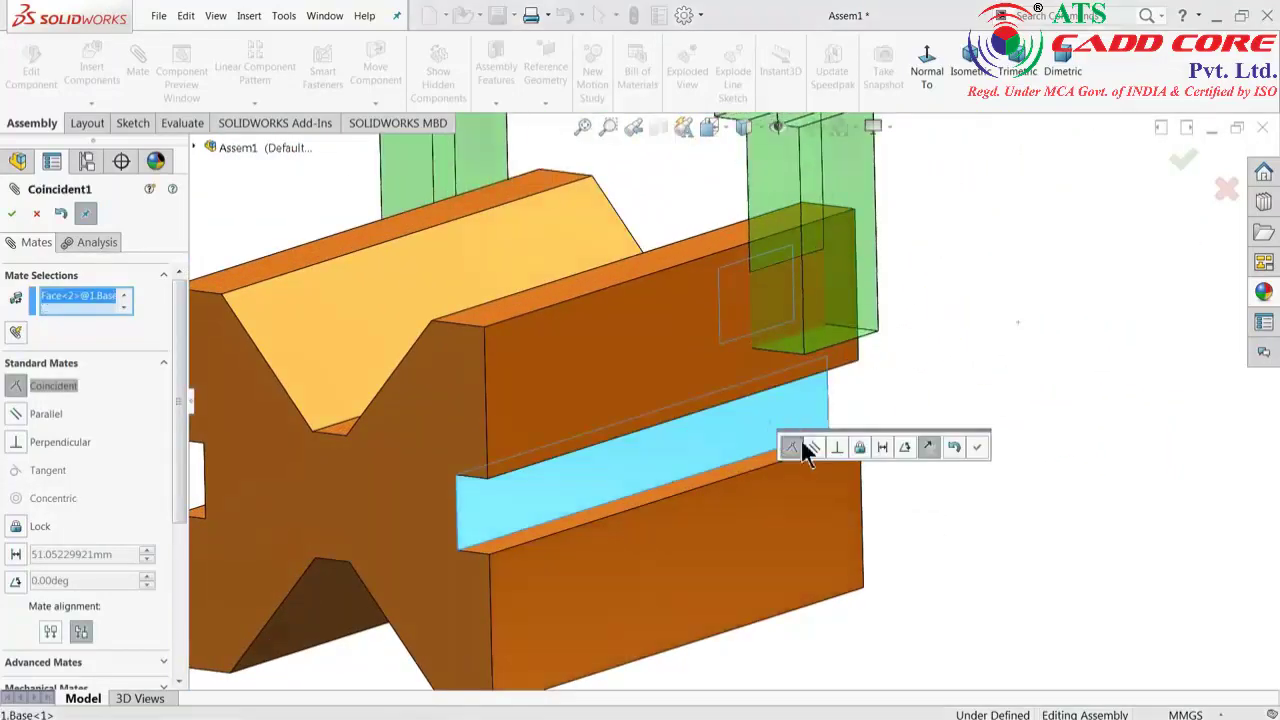
click(975, 447)
Add a second coincident mate between the slider's bottom face and the base.
click(820, 438)
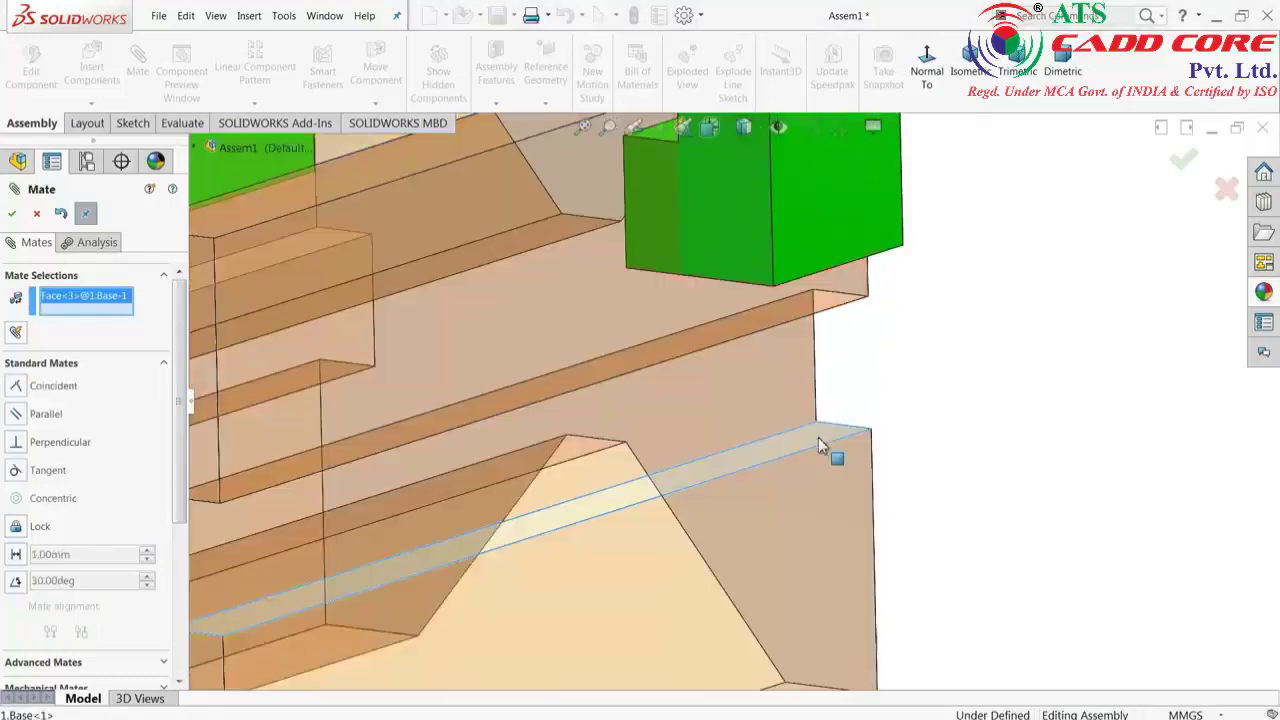
middle_drag(902, 394, 917, 294)
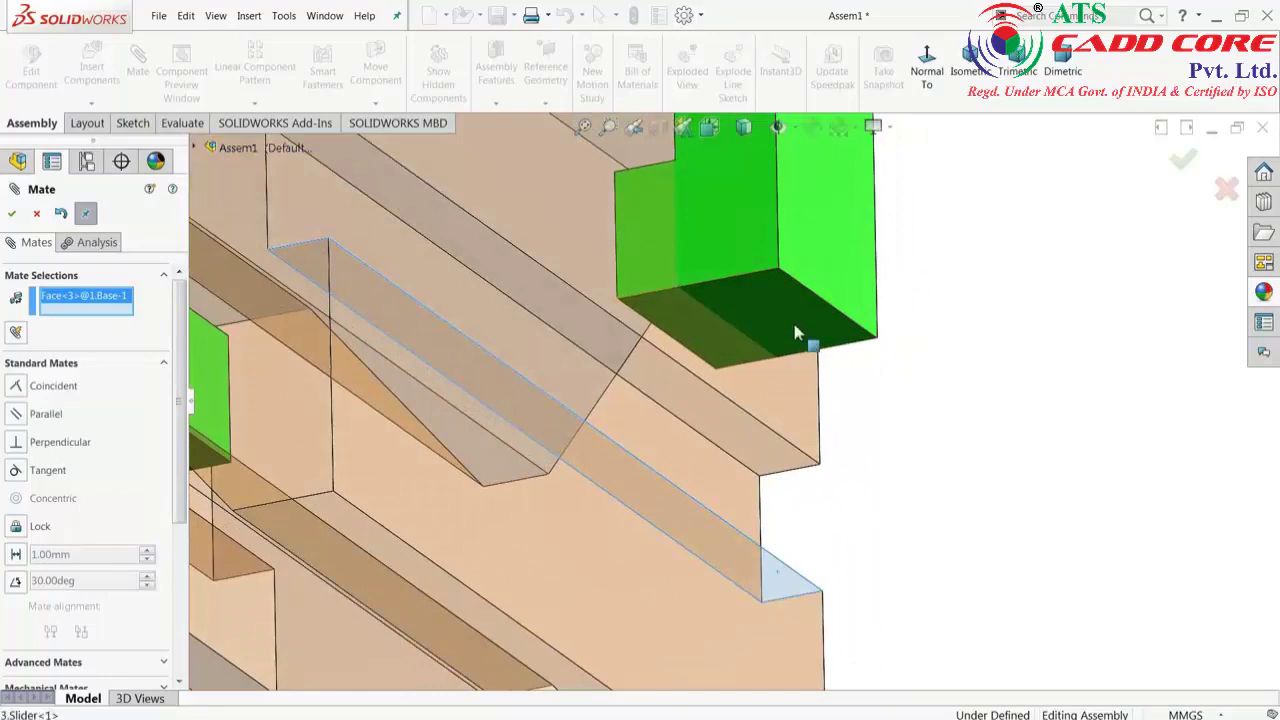
click(792, 334)
mouse_move(923, 434)
middle_down()
mouse_move(928, 407)
mouse_move(970, 380)
mouse_move(923, 434)
mouse_move(1000, 382)
middle_up()
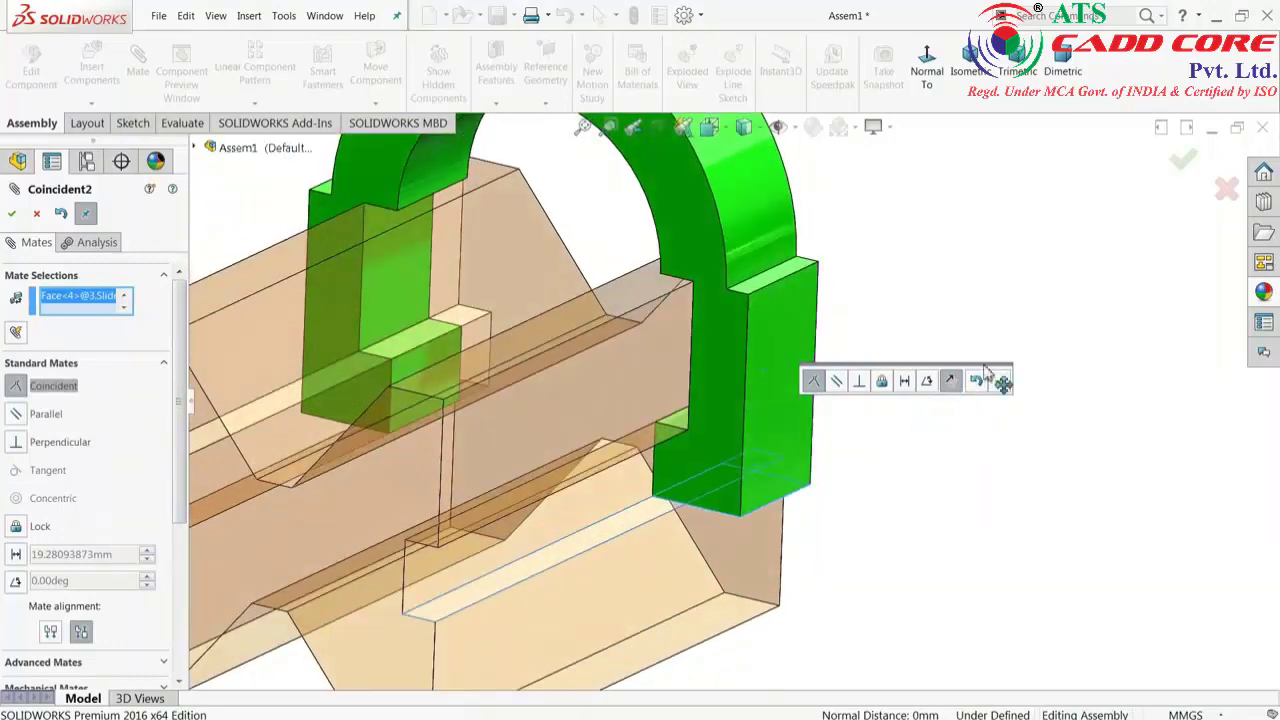
click(1000, 381)
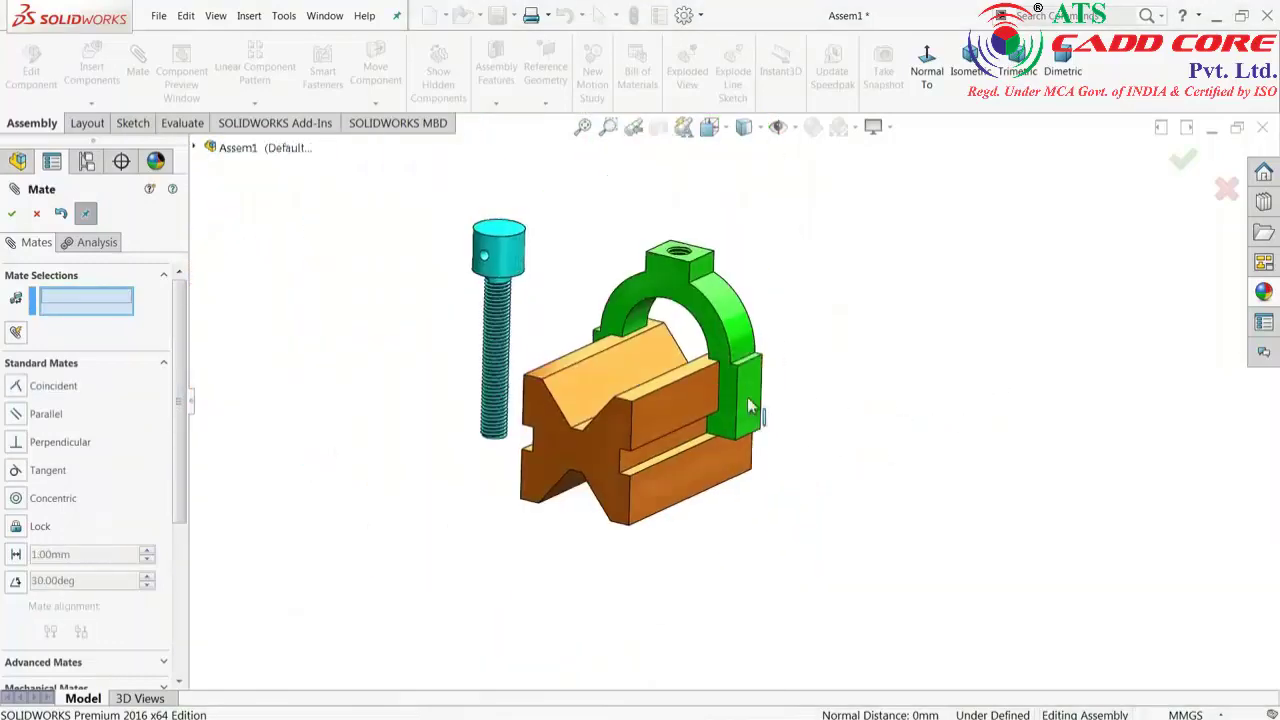
Slide the slider along the base to test the mates, then zoom onto its threaded hole.
scroll(707, 425, down, 2)
middle_drag(714, 320, 606, 400)
mouse_move(606, 400)
mouse_down()
mouse_move(826, 305)
mouse_move(600, 371)
mouse_move(786, 286)
mouse_move(802, 339)
mouse_up()
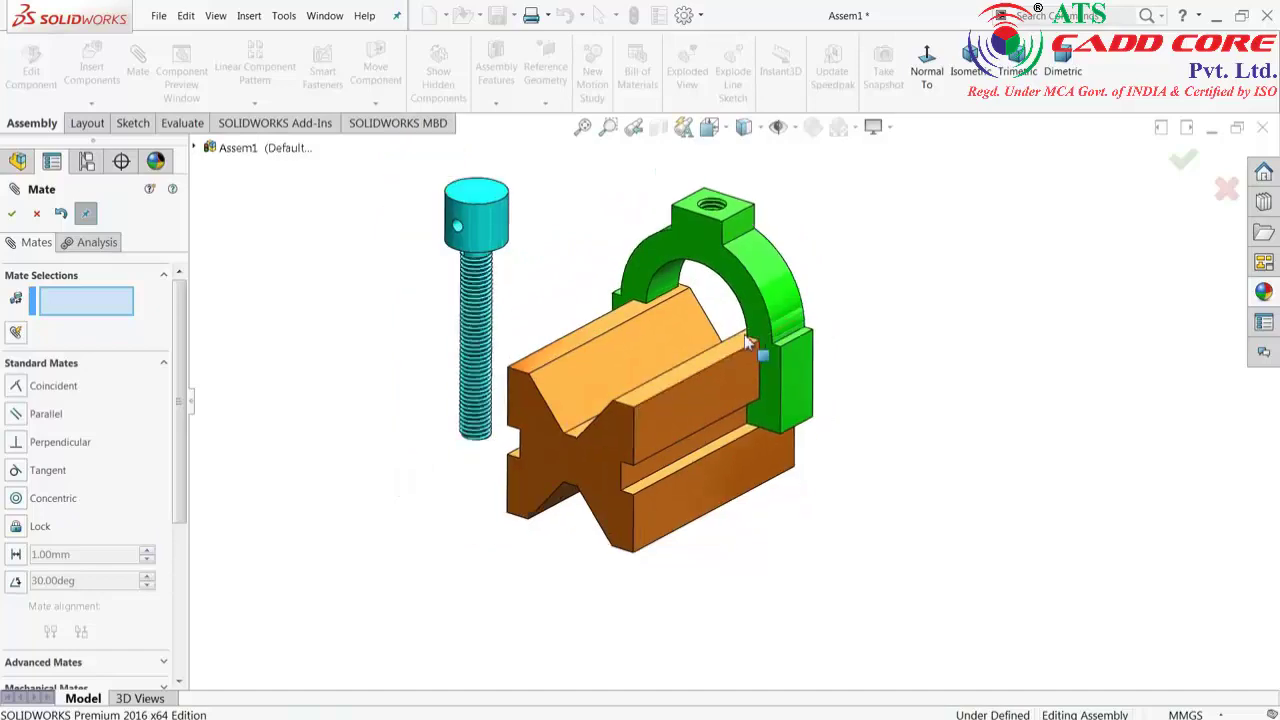
scroll(670, 278, down, 2)
scroll(667, 277, down, 2)
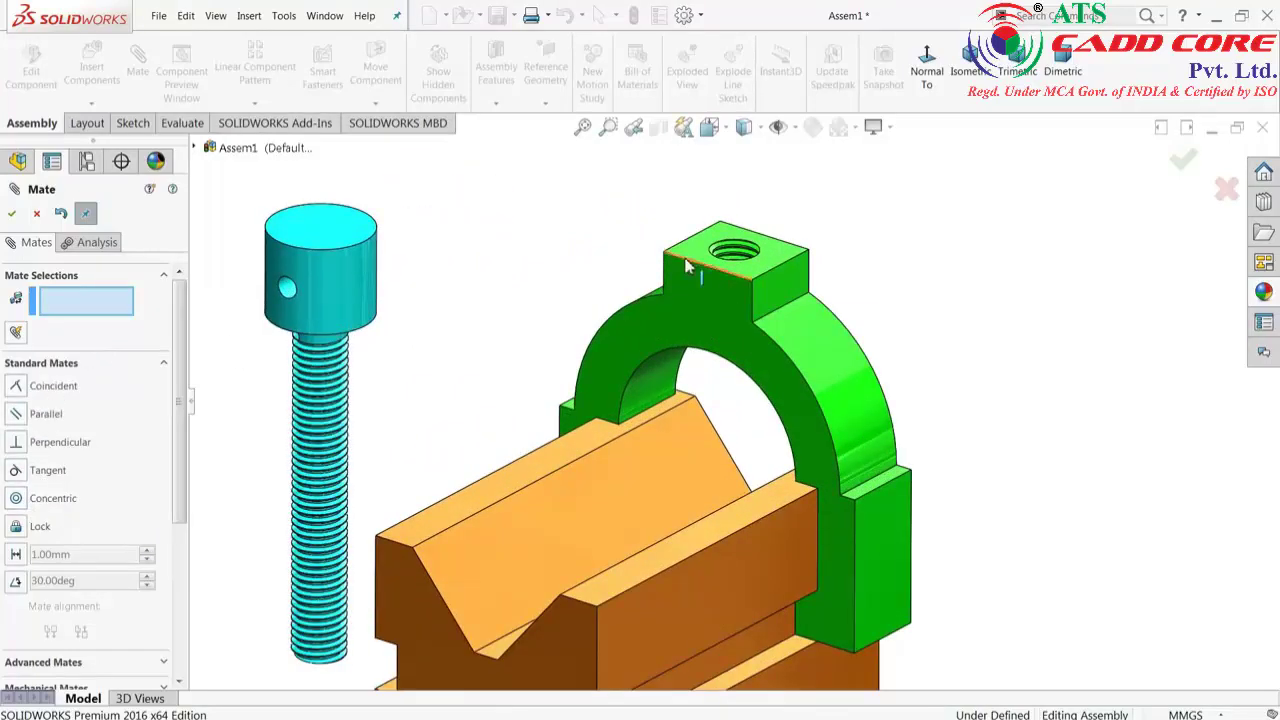
scroll(690, 270, down, 3)
scroll(728, 305, down, 4)
scroll(728, 305, down, 3)
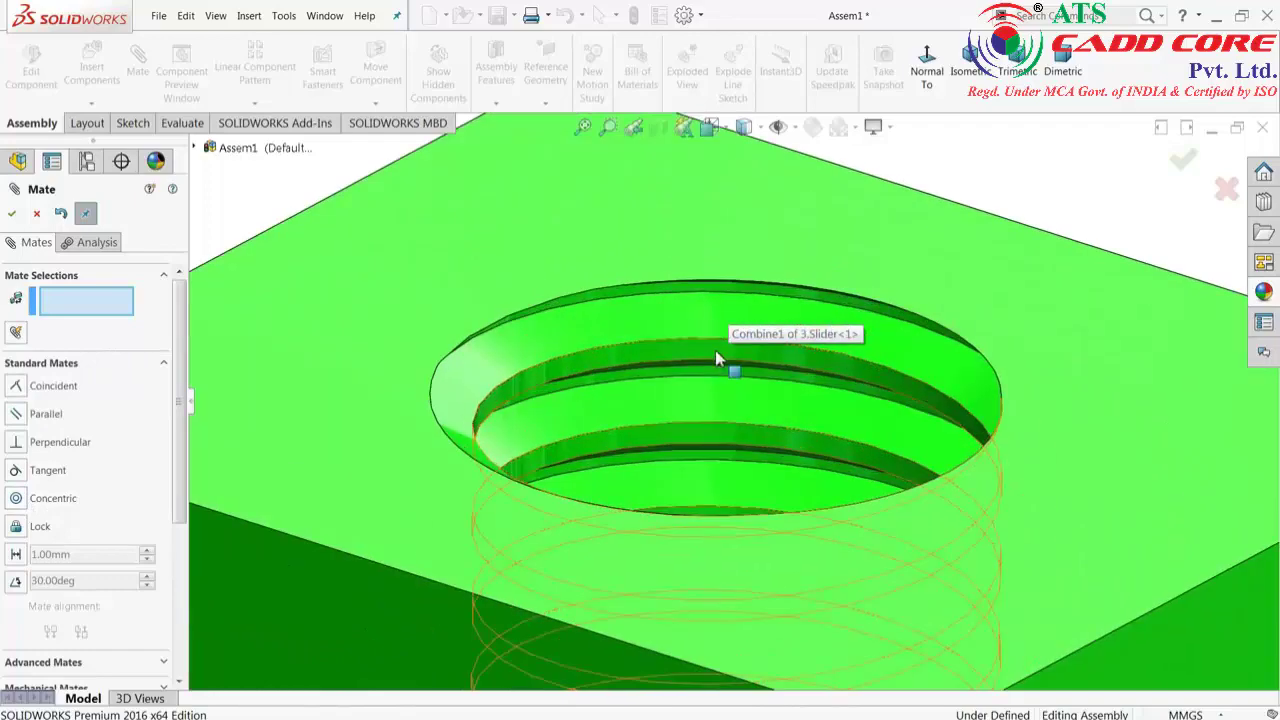
Pick the slider's hole and rod faces, clearing wrong picks and rejecting a tangent preview.
click(715, 358)
scroll(722, 371, up, 5)
scroll(757, 500, up, 1)
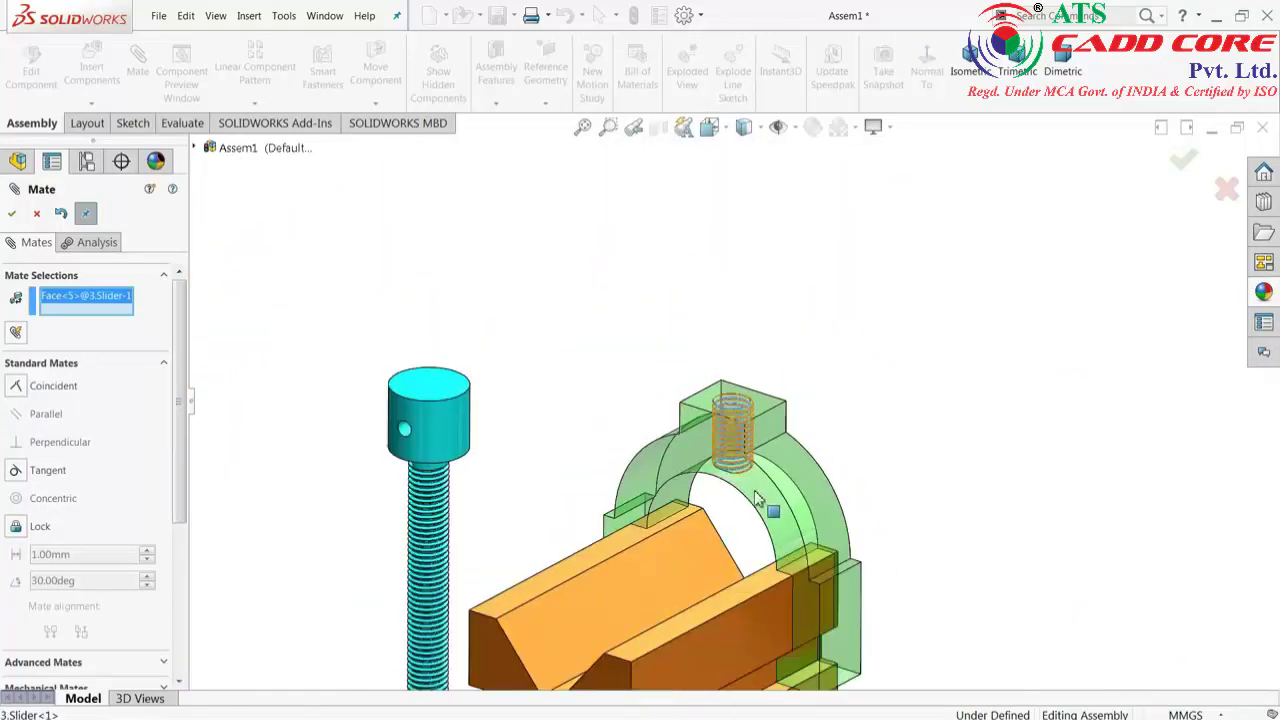
click(331, 401)
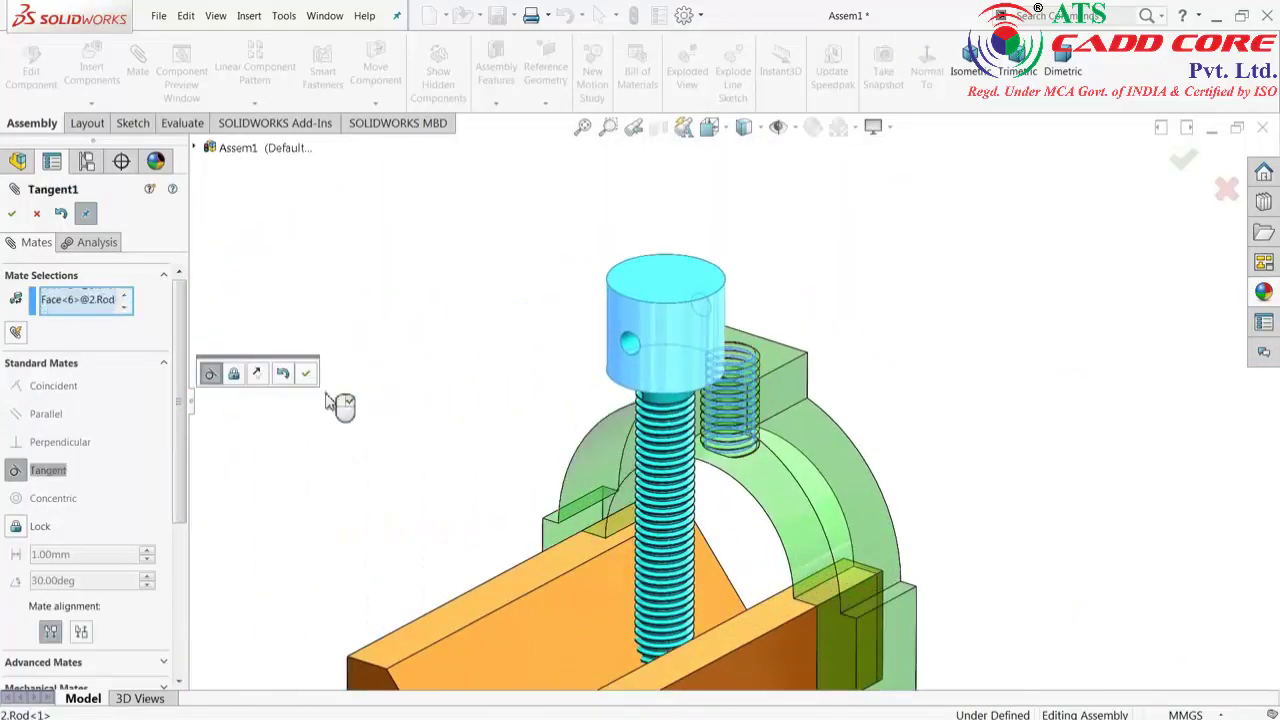
right_click(76, 297)
click(115, 308)
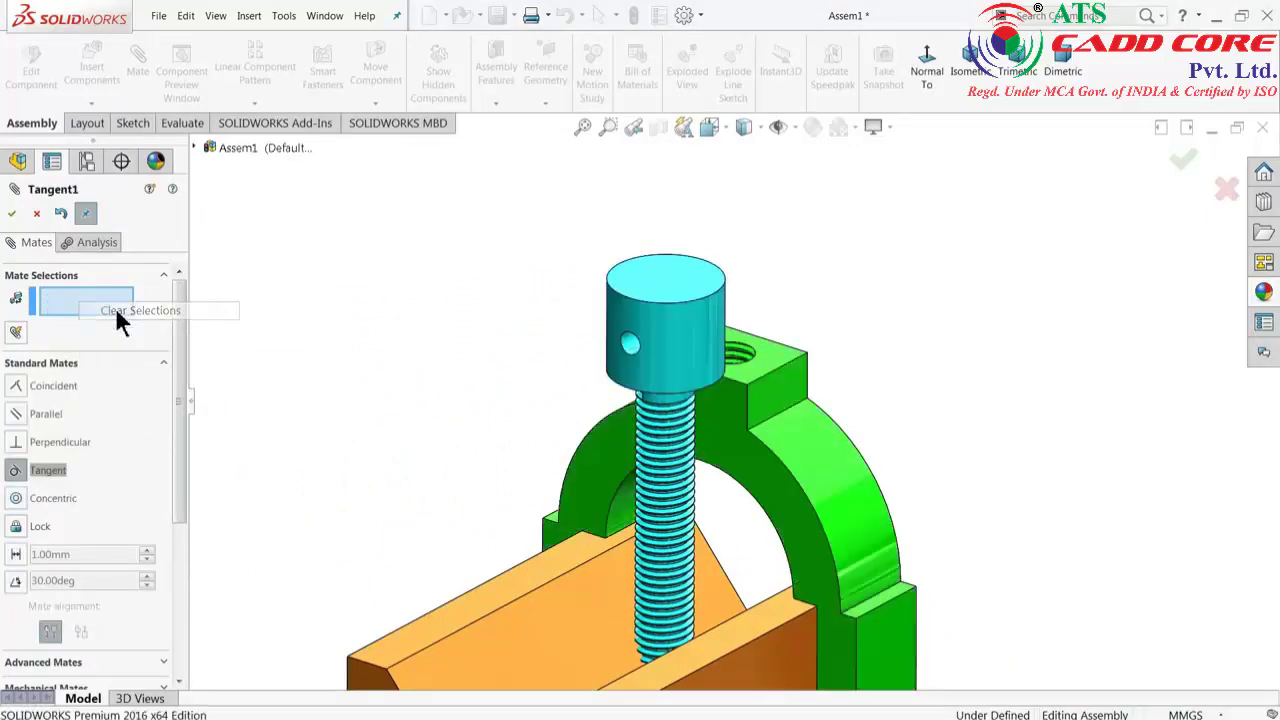
scroll(774, 363, down, 3)
scroll(706, 370, down, 3)
scroll(688, 346, down, 2)
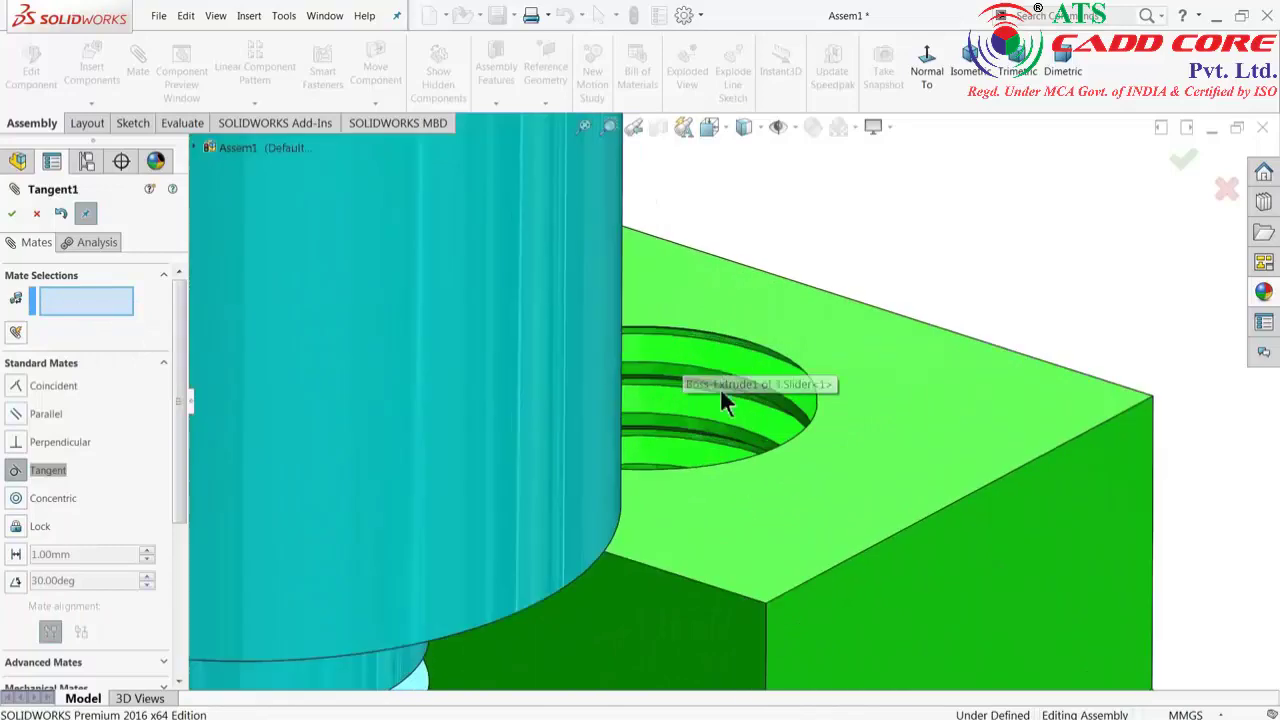
click(725, 350)
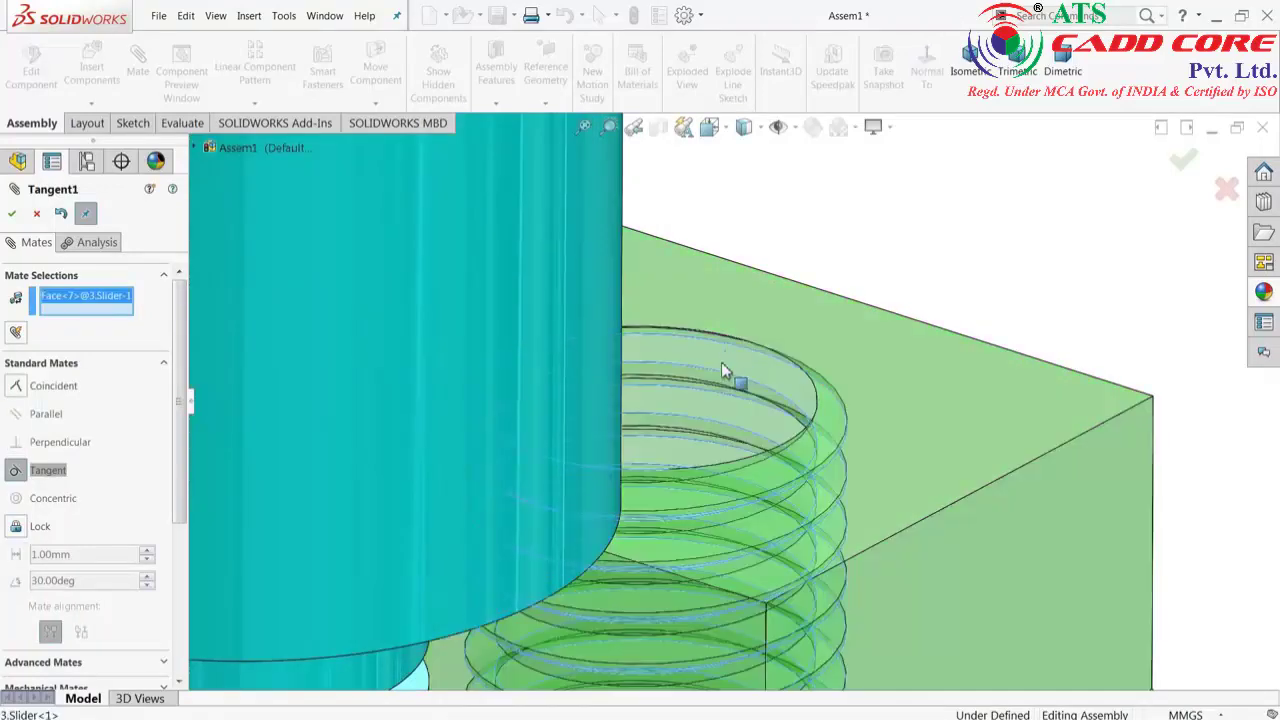
scroll(724, 370, up, 5)
click(580, 390)
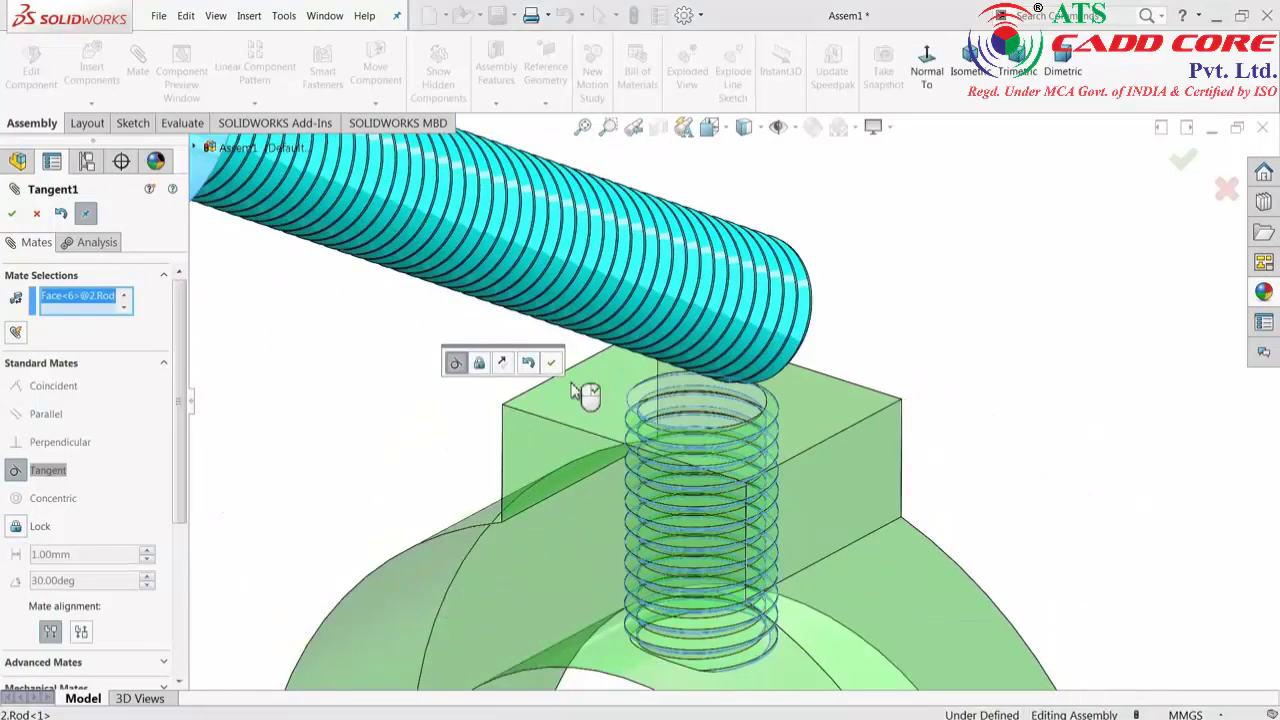
click(62, 214)
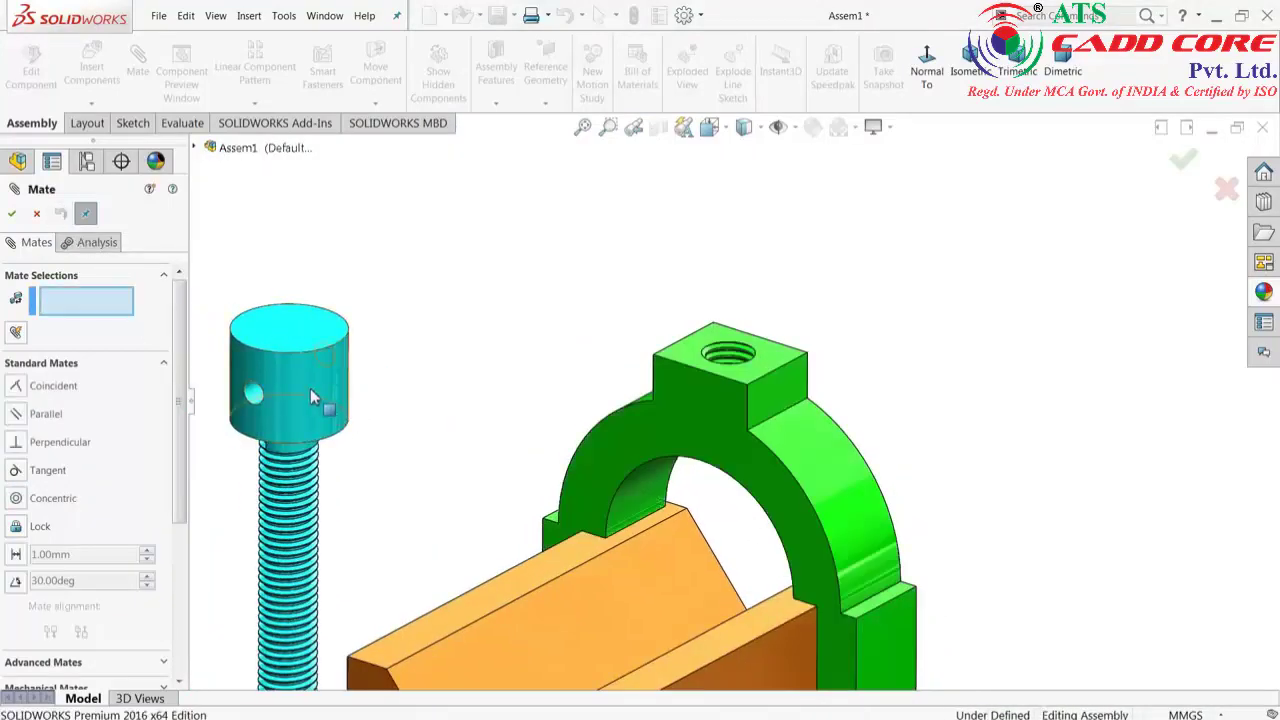
Mate the rod's cylindrical face concentric with the slider's threaded hole.
click(310, 397)
scroll(720, 360, down, 3)
scroll(664, 368, down, 2)
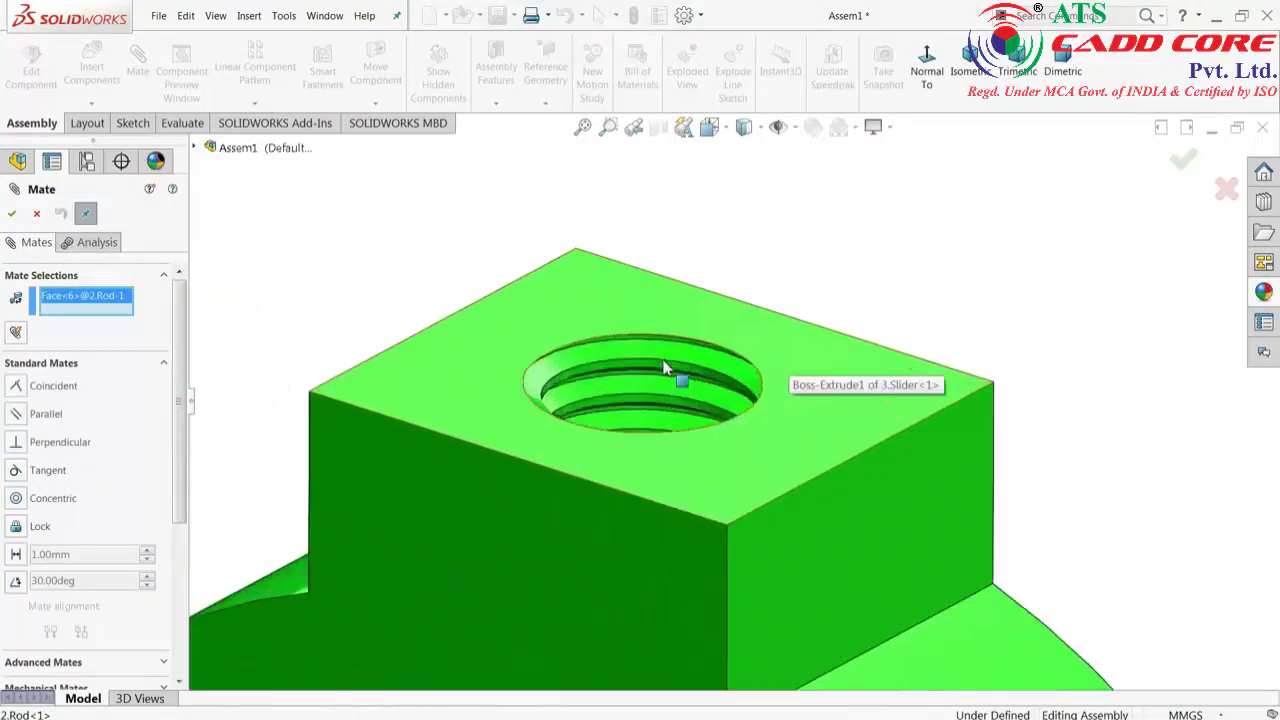
scroll(664, 368, down, 3)
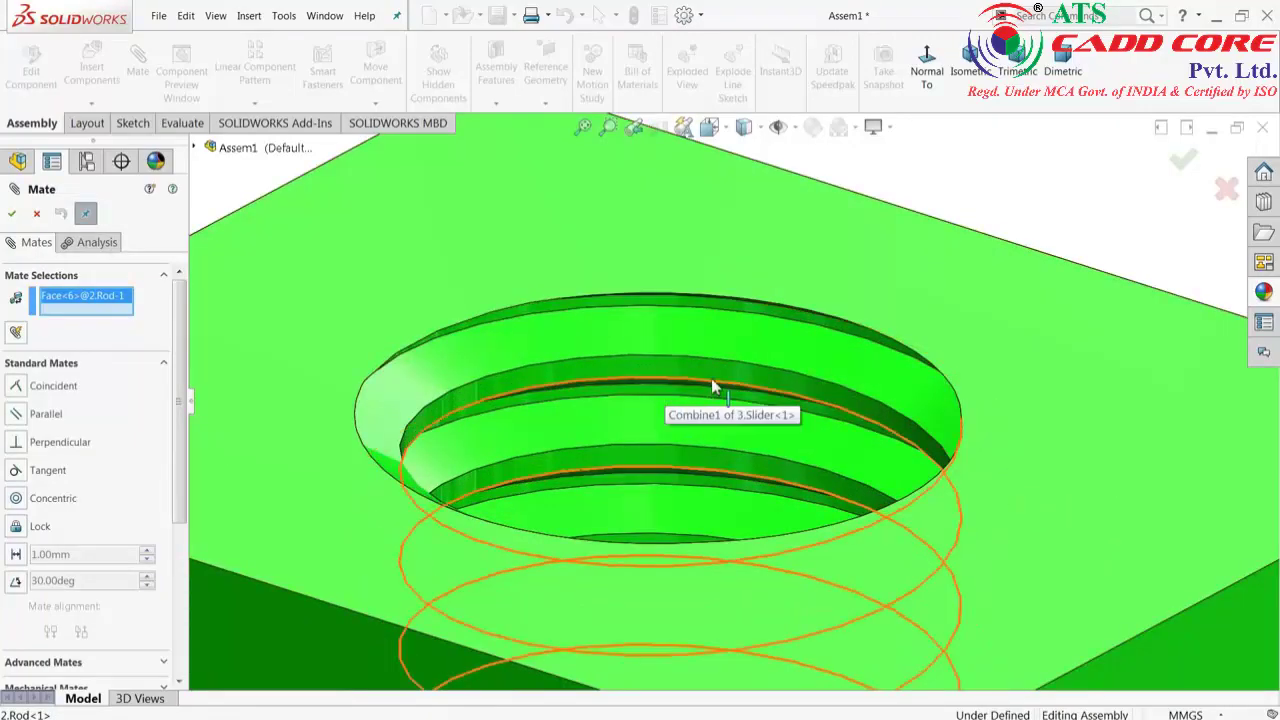
scroll(712, 382, up, 4)
scroll(660, 357, down, 3)
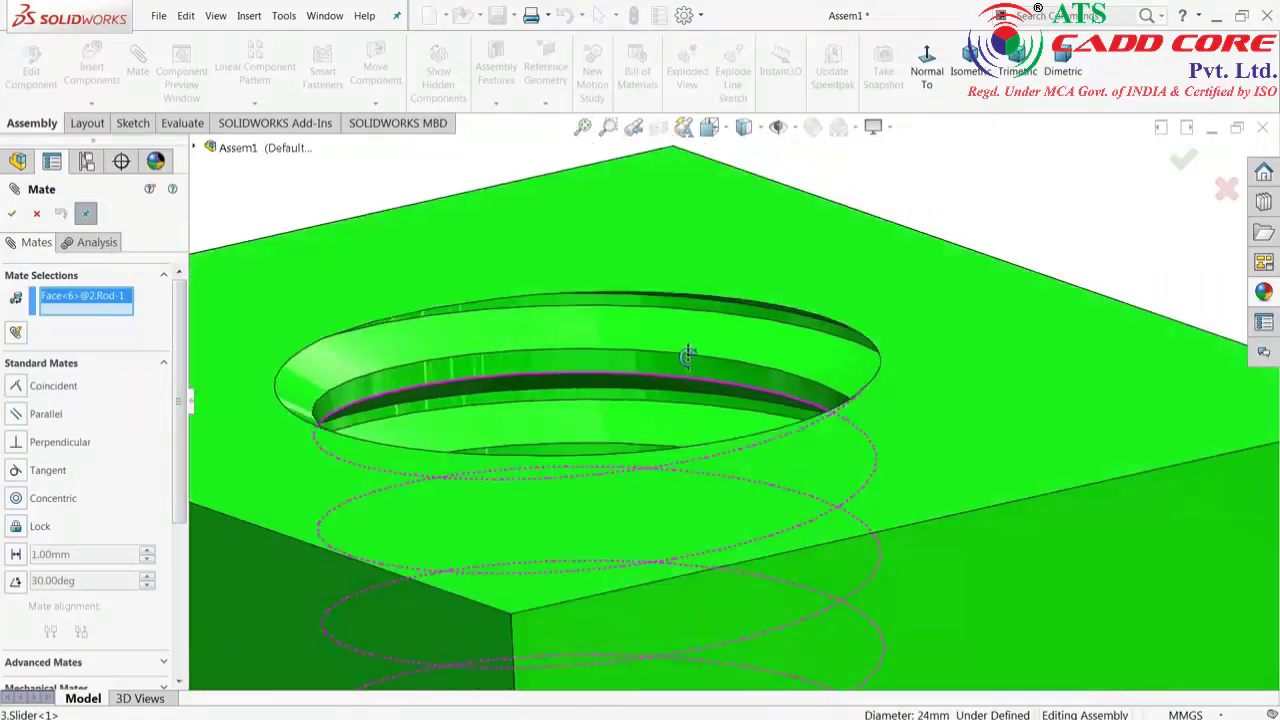
middle_drag(688, 355, 697, 411)
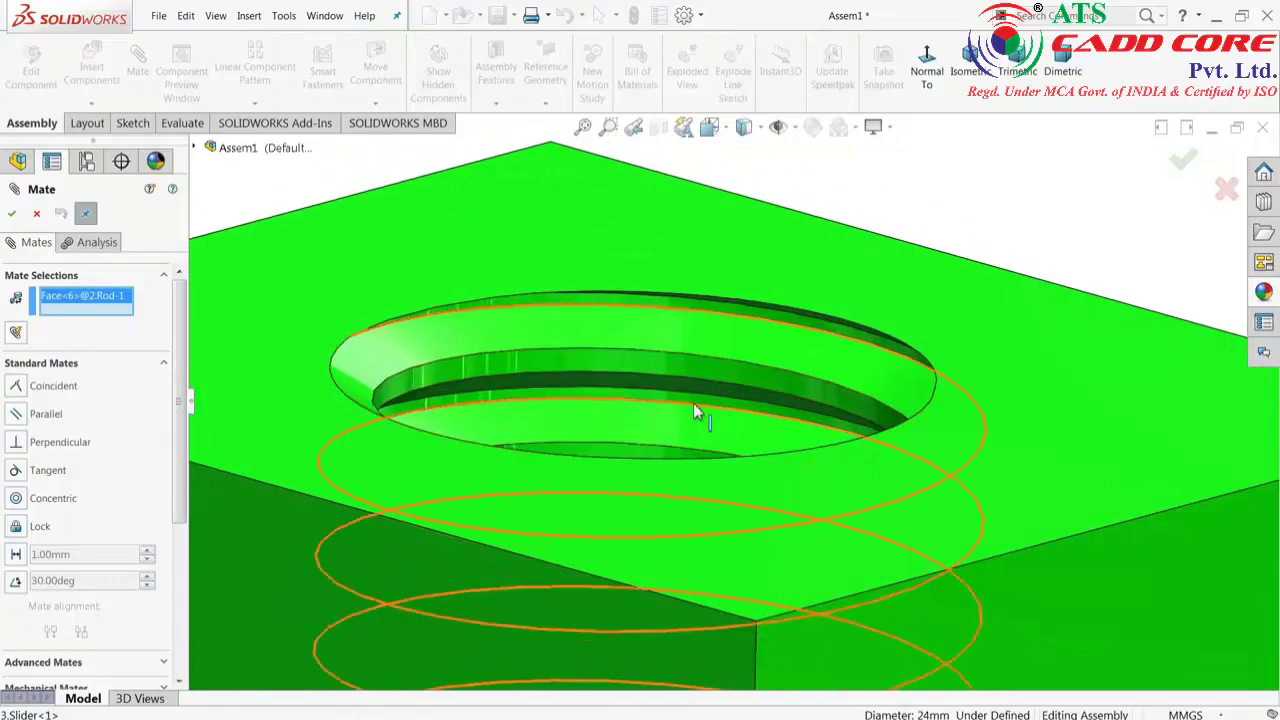
click(700, 413)
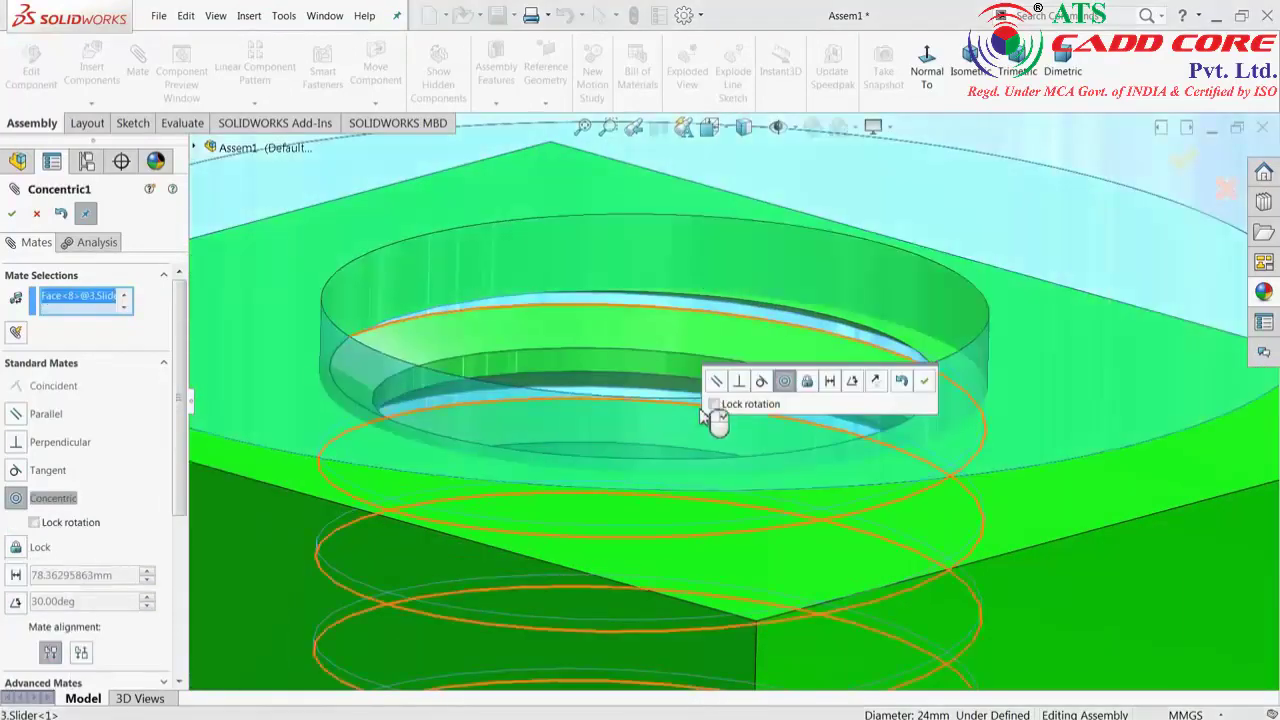
scroll(704, 416, up, 2)
scroll(725, 430, up, 2)
scroll(770, 428, up, 2)
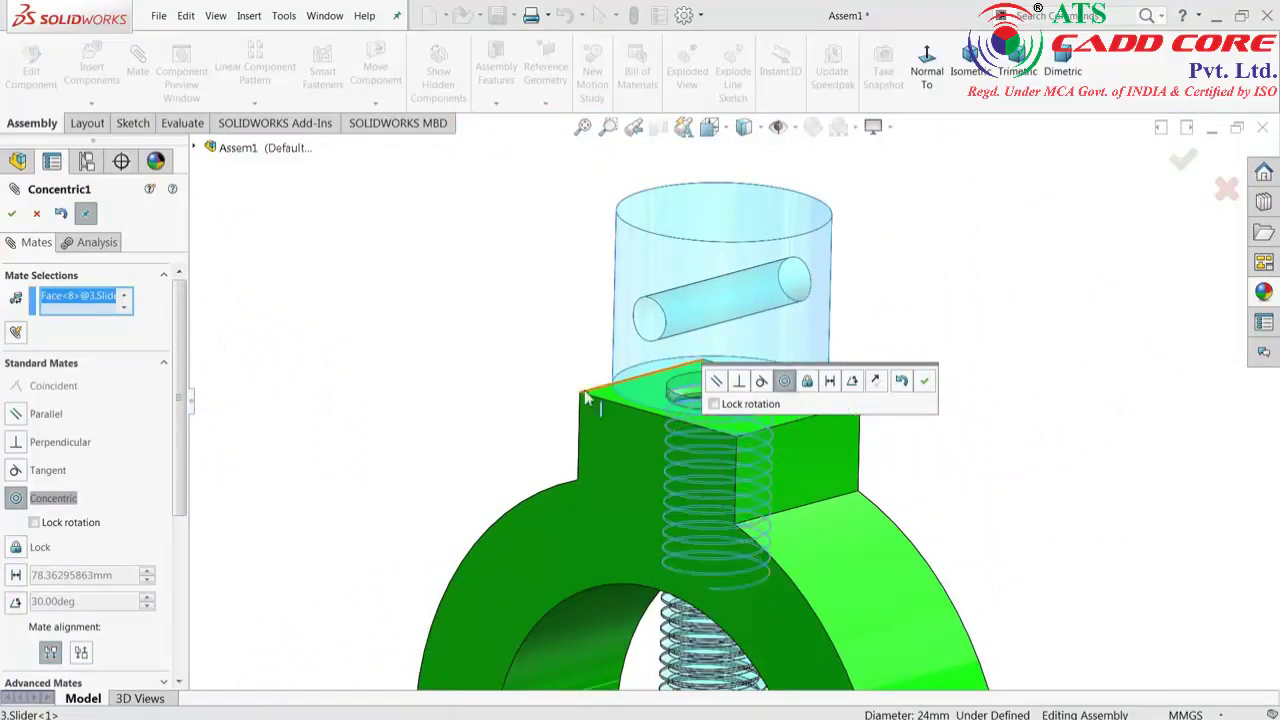
scroll(730, 398, up, 3)
click(924, 380)
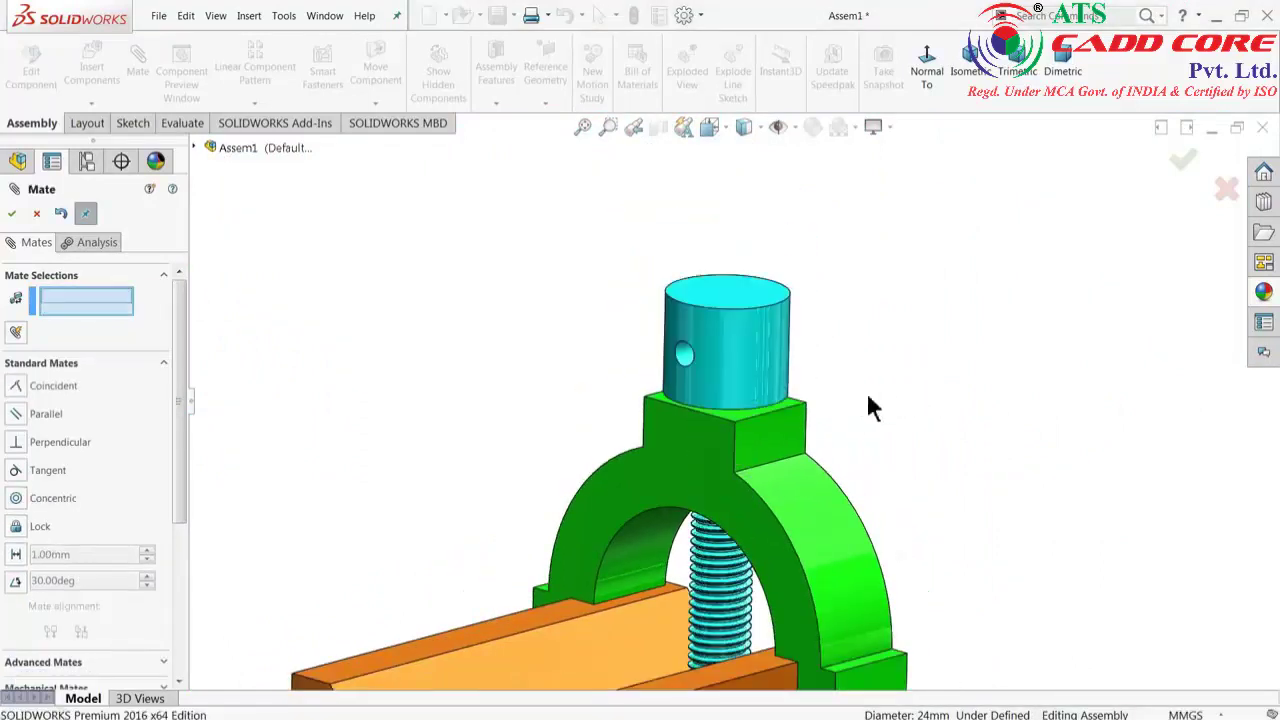
Slide the rod up through the slider and move the slider down onto the base.
scroll(866, 392, up, 3)
mouse_move(812, 462)
middle_down()
mouse_move(814, 500)
mouse_move(705, 519)
mouse_move(752, 292)
middle_up()
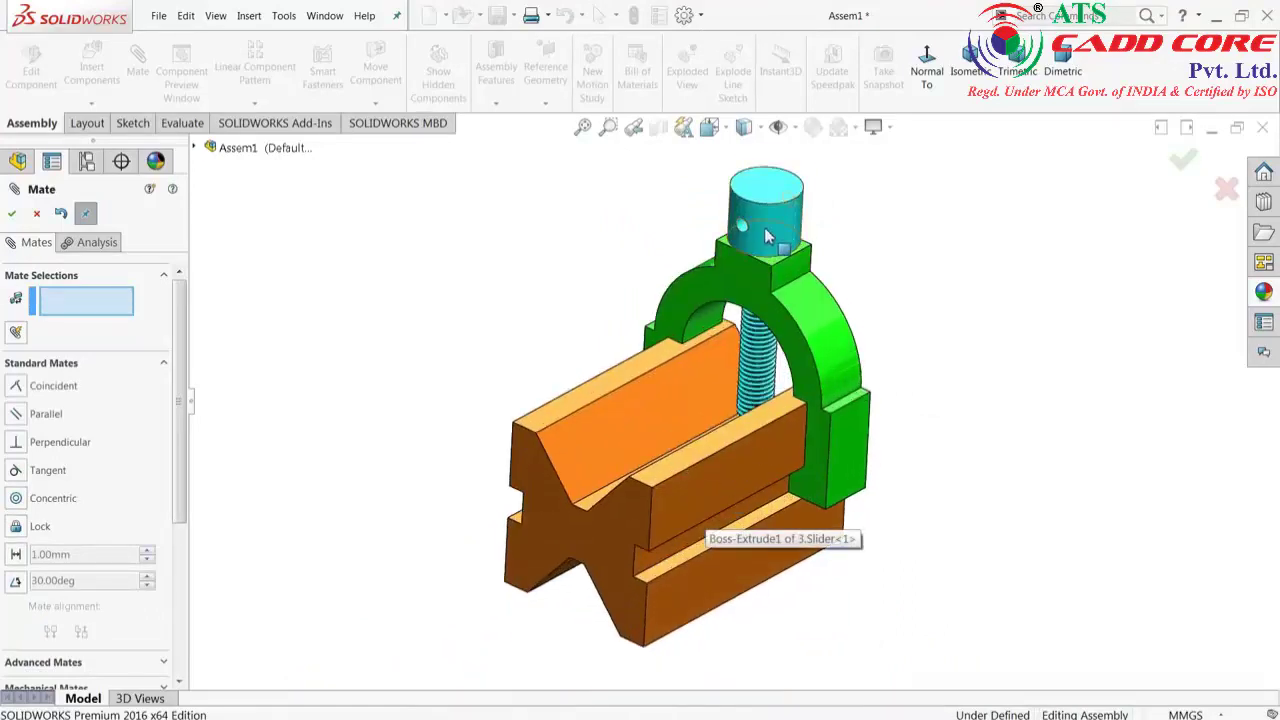
drag(768, 240, 779, 125)
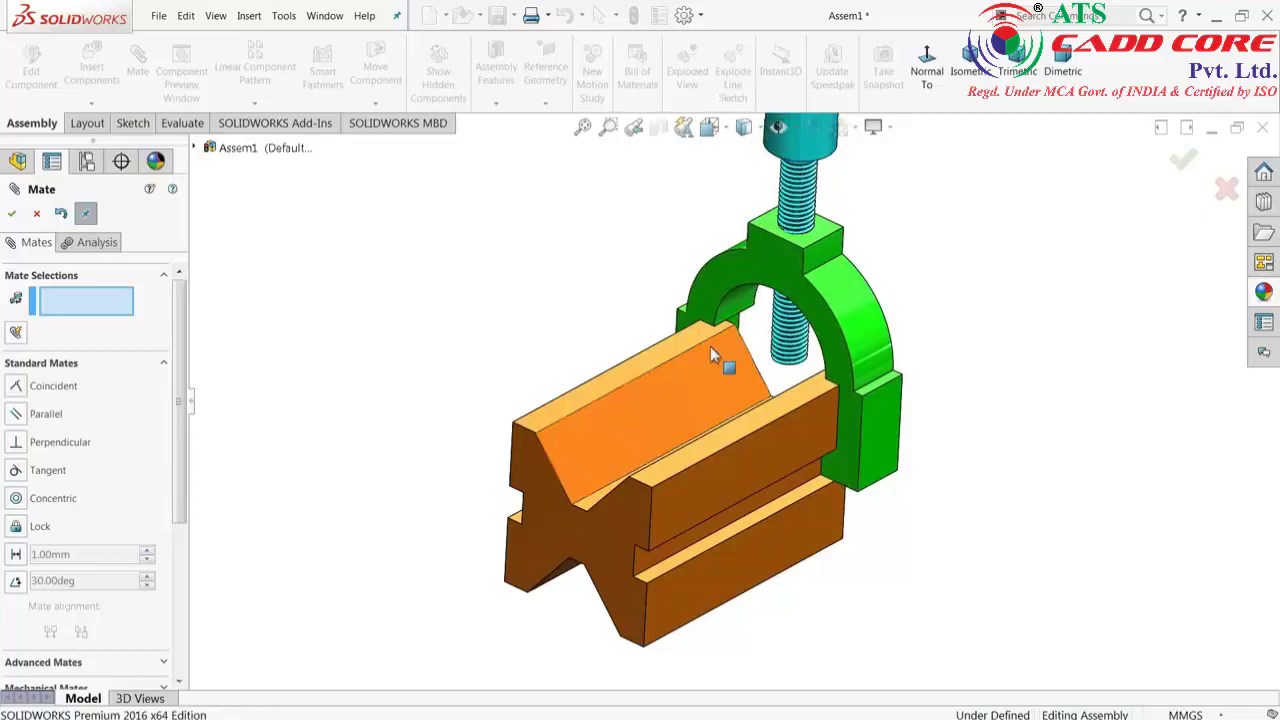
middle_drag(723, 363, 704, 334)
drag(848, 328, 754, 358)
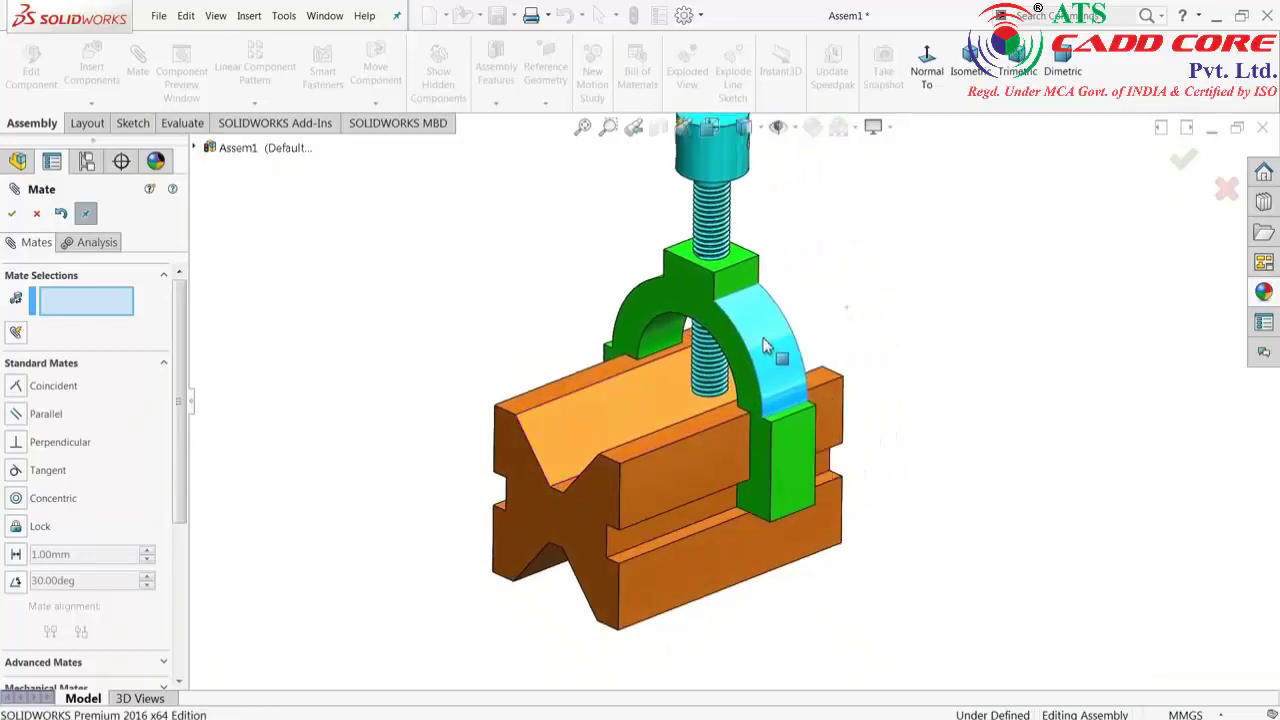
scroll(640, 375, up, 3)
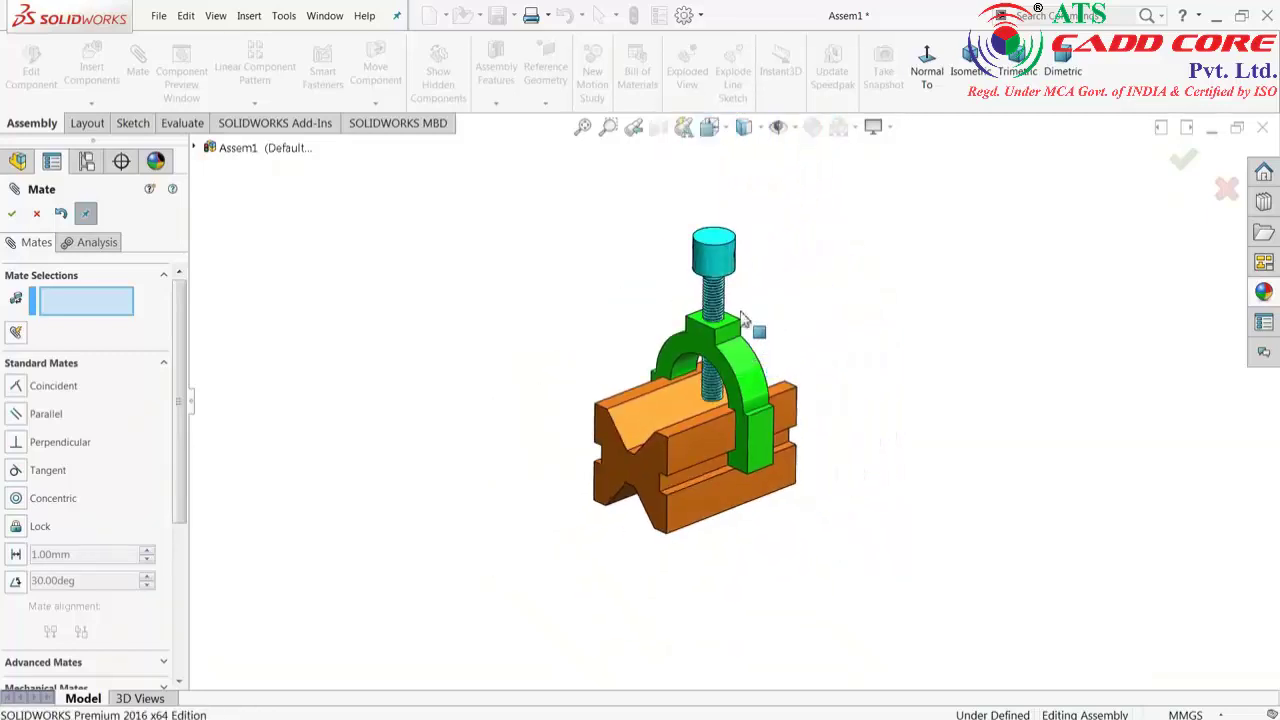
scroll(538, 386, down, 2)
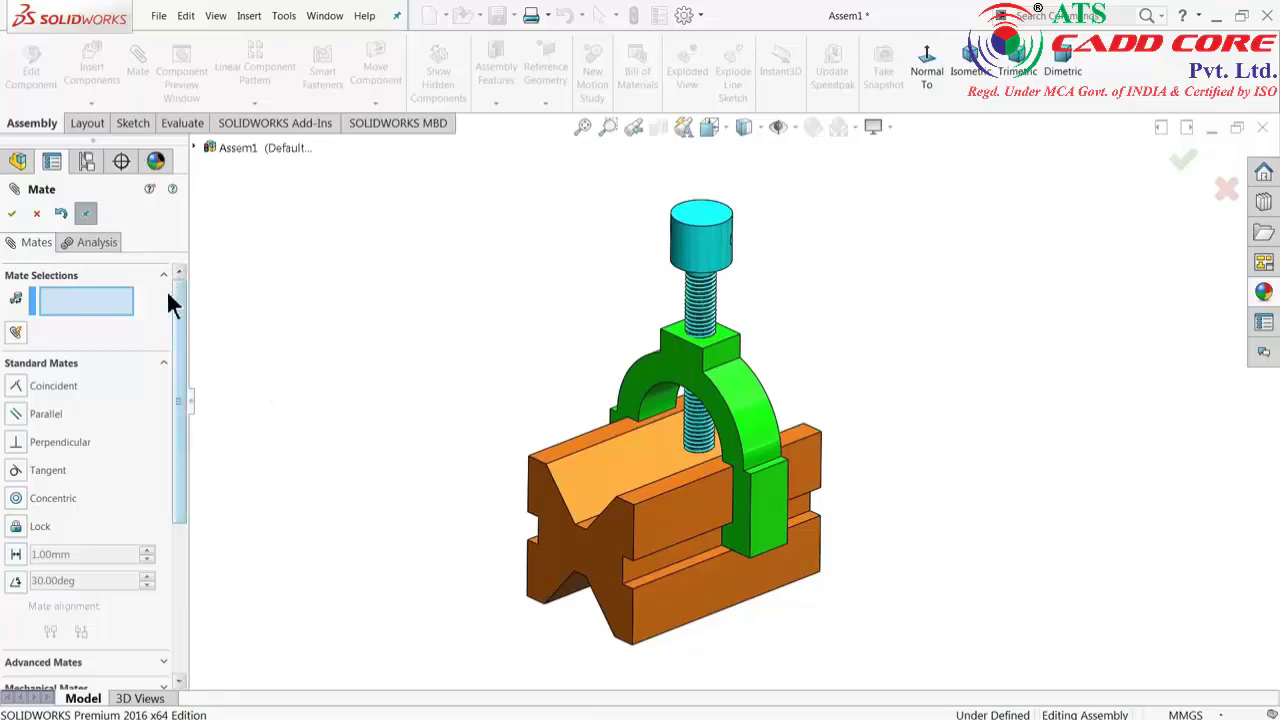
Choose the Screw mate under Mechanical Mates and pull the rod up out of the slider.
click(166, 364)
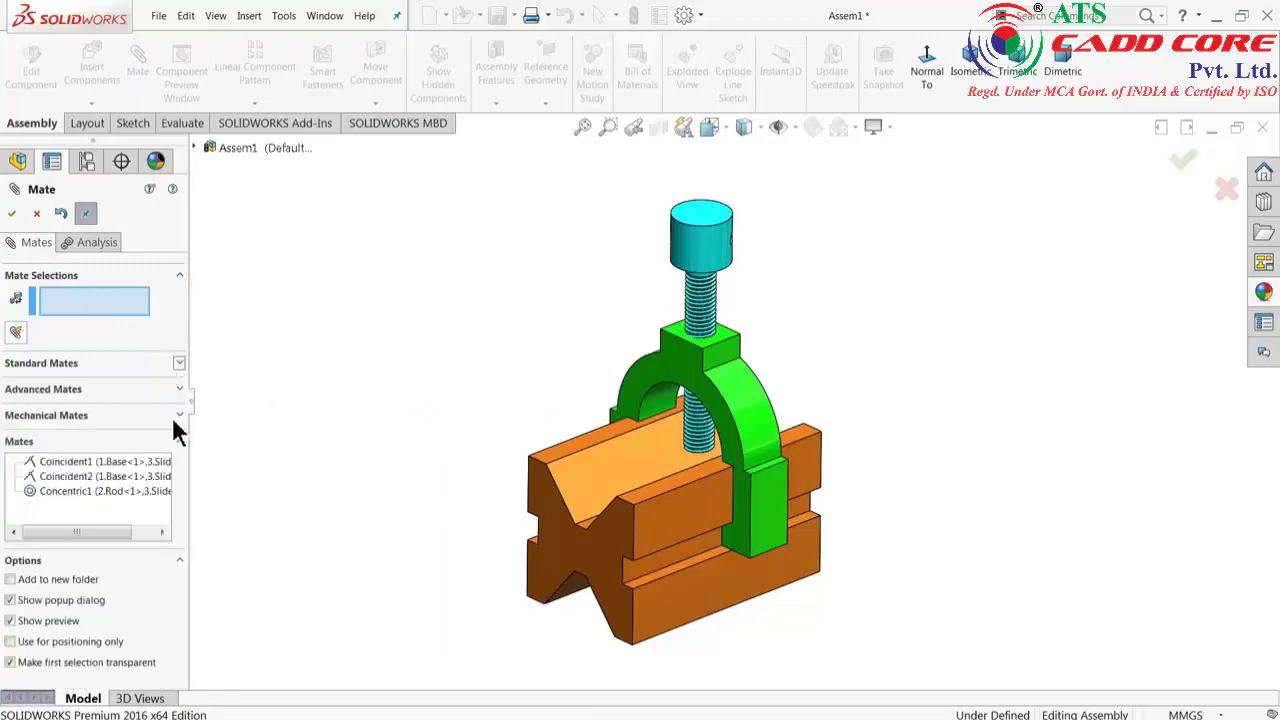
click(180, 418)
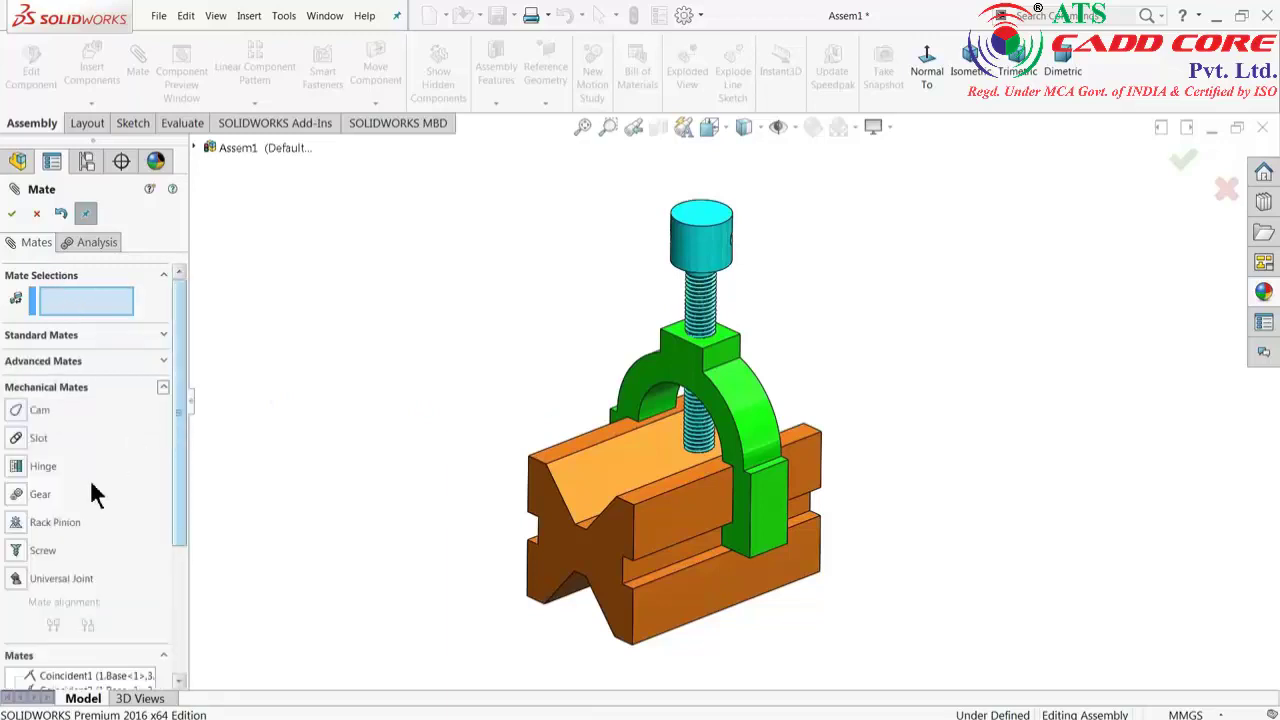
click(34, 551)
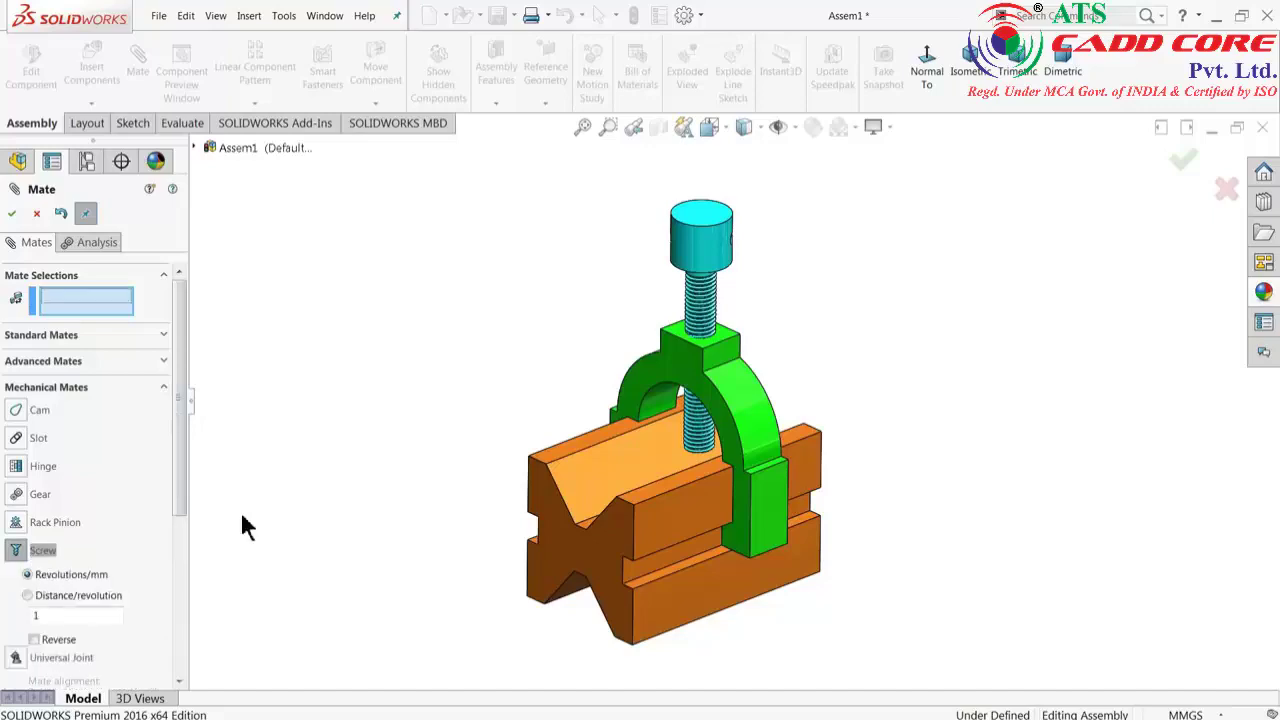
scroll(721, 358, down, 3)
scroll(721, 352, down, 1)
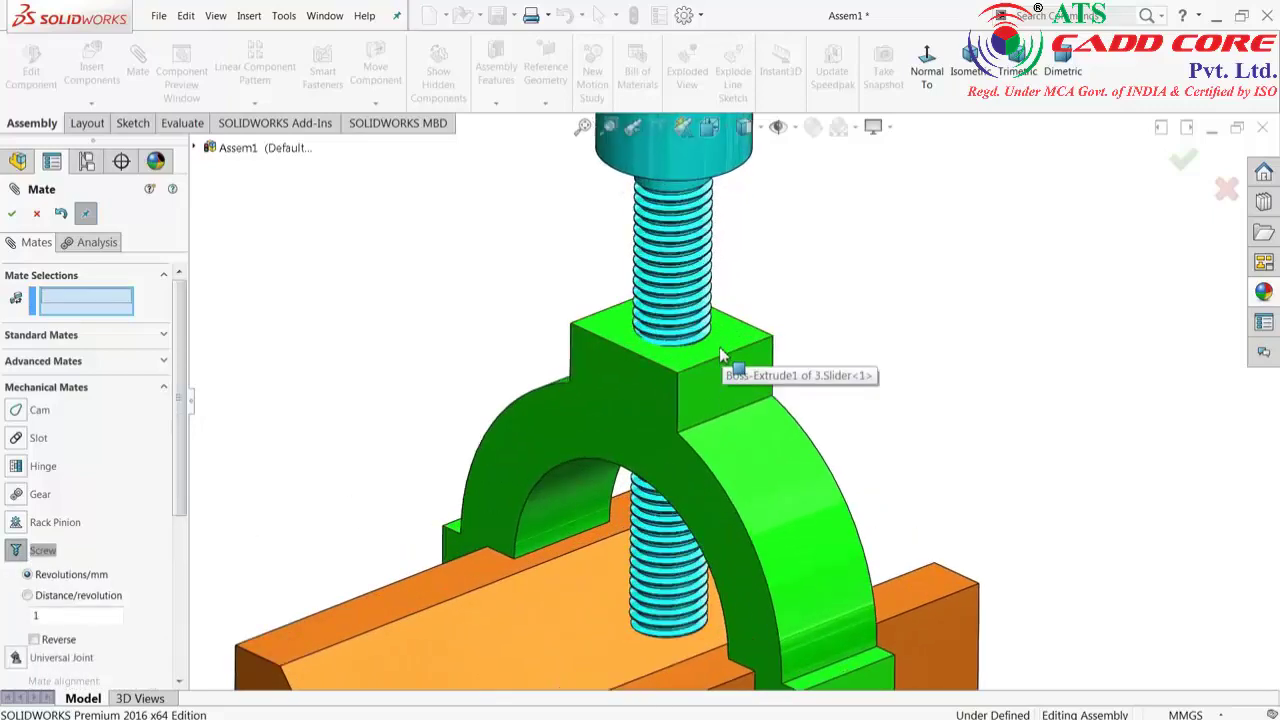
scroll(719, 347, down, 2)
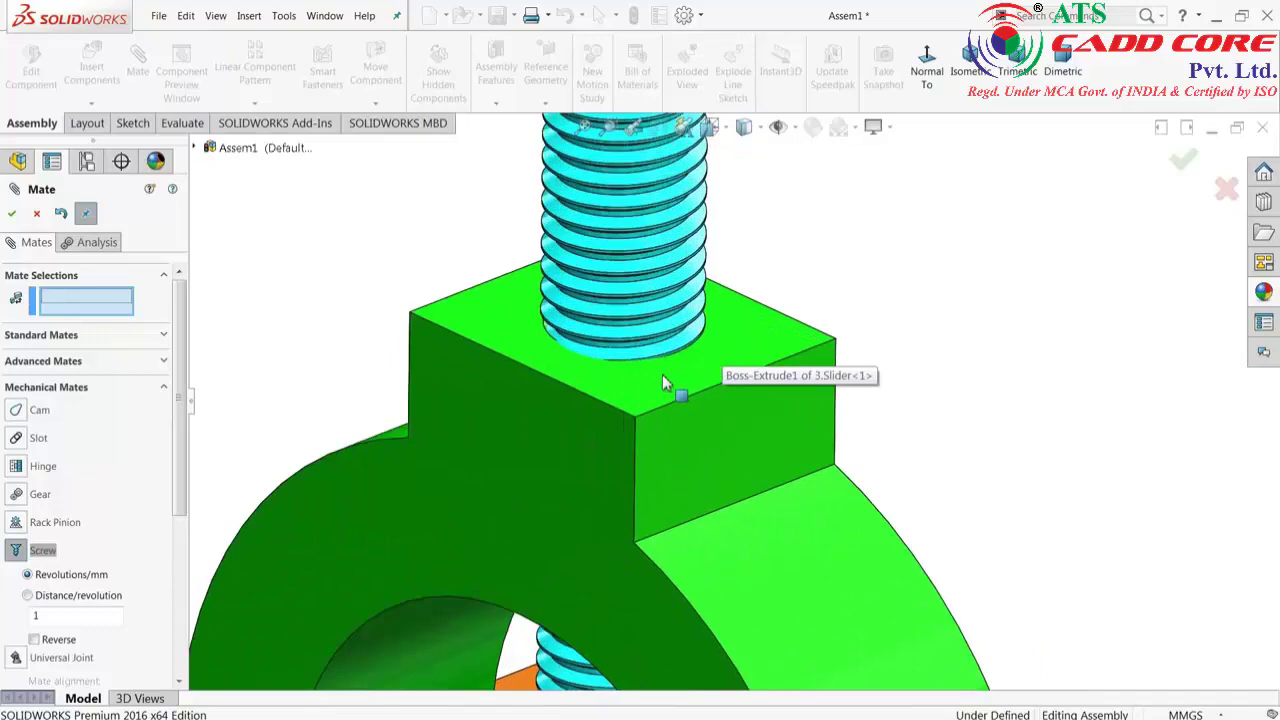
scroll(664, 366, up, 4)
scroll(706, 338, up, 2)
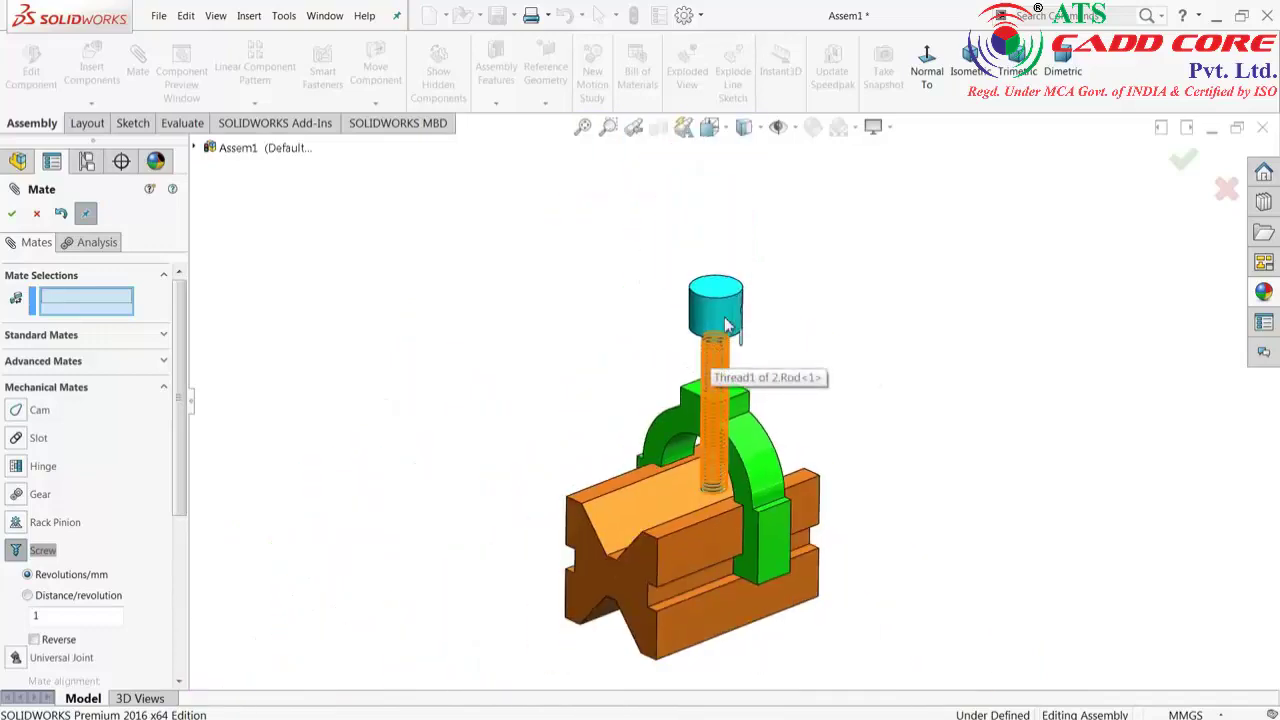
drag(727, 325, 752, 190)
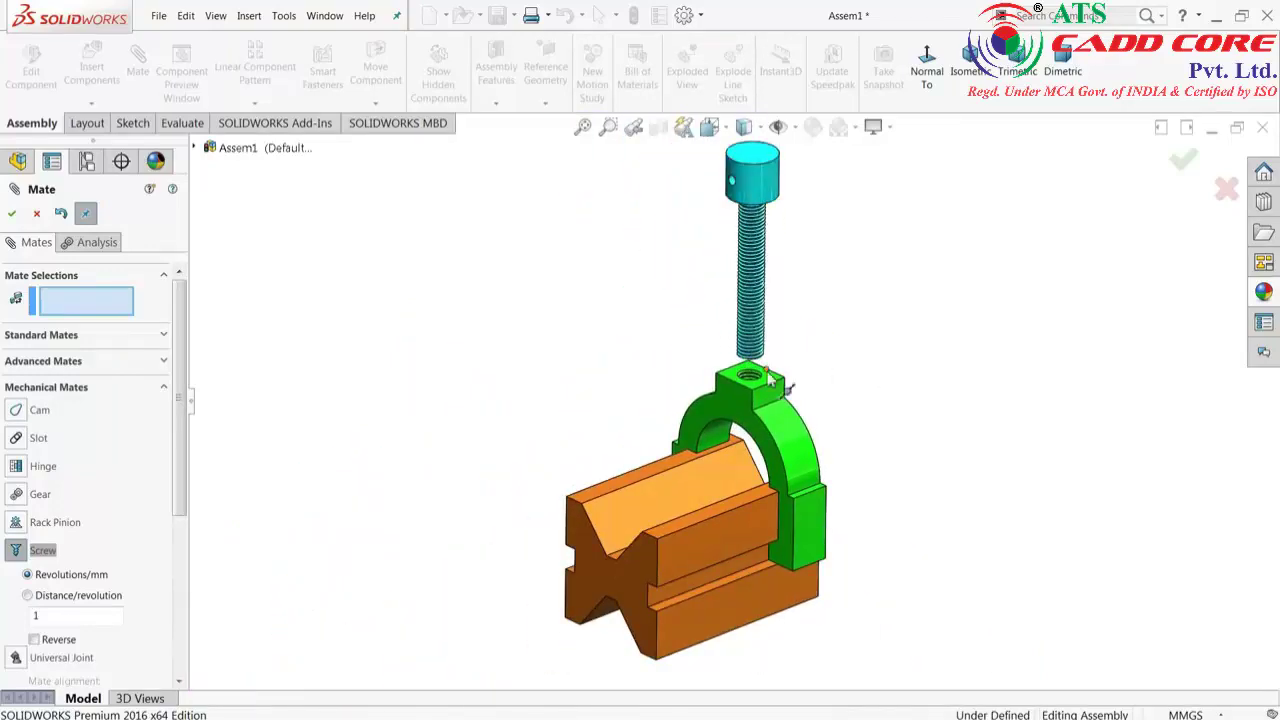
scroll(770, 378, down, 2)
scroll(749, 322, down, 2)
scroll(700, 330, down, 2)
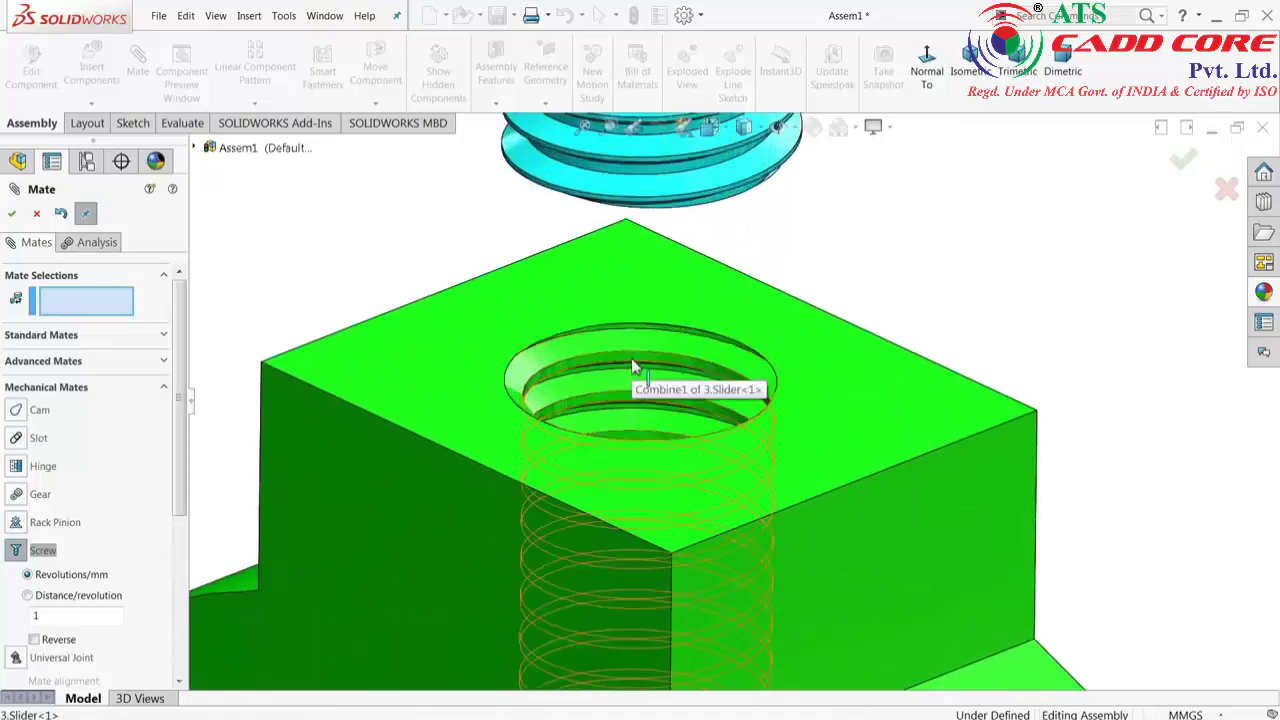
Select the slider's threaded hole face and the rod's cylindrical face for the screw mate.
click(641, 356)
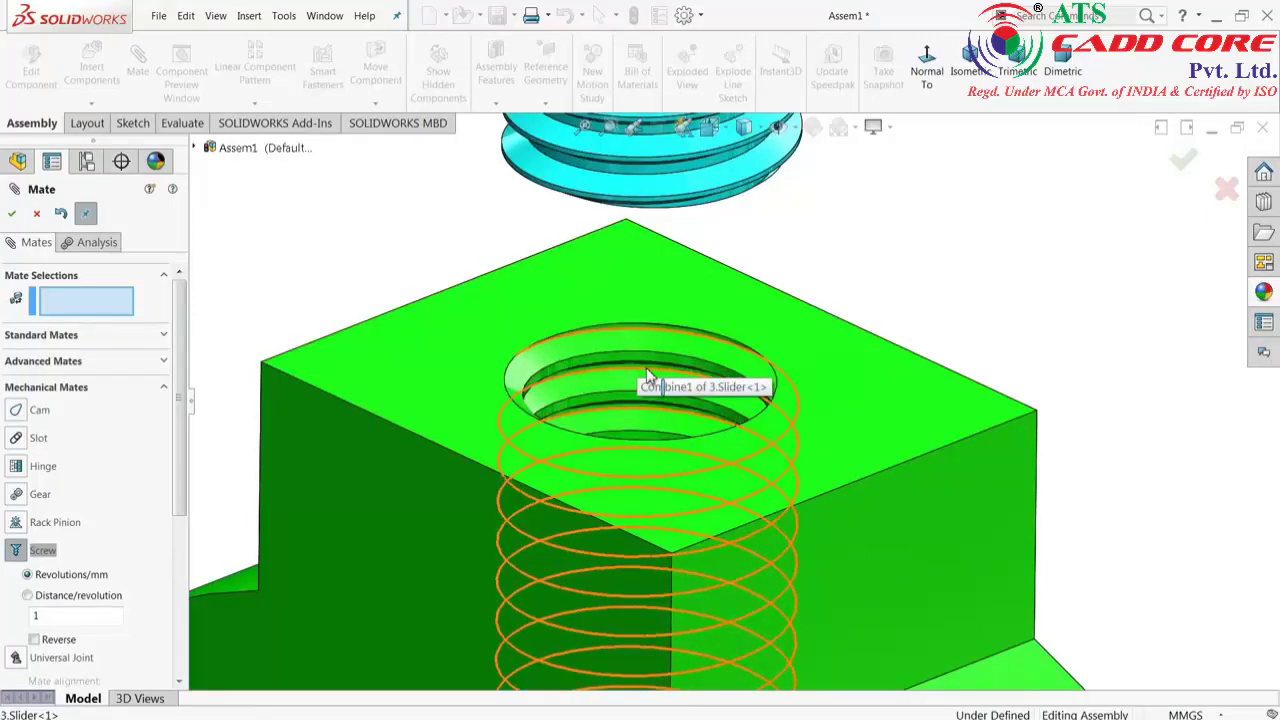
scroll(646, 367, down, 3)
scroll(650, 355, down, 2)
scroll(660, 335, down, 2)
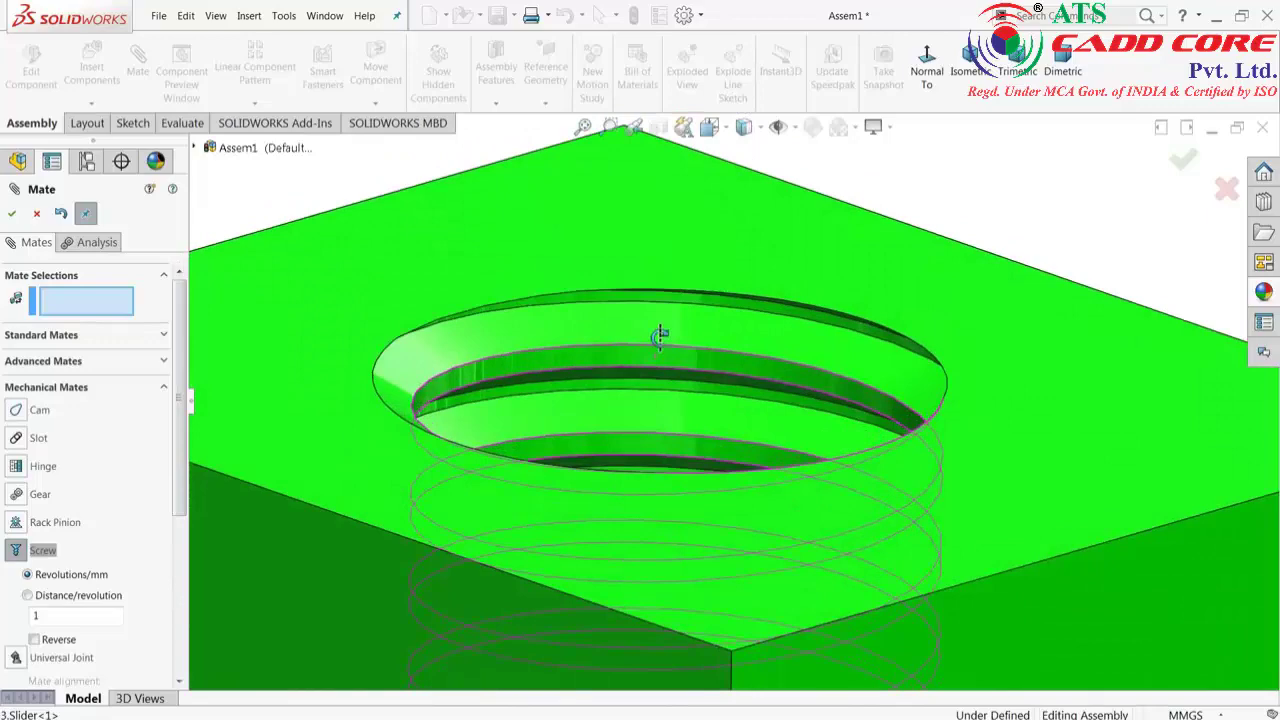
click(657, 392)
scroll(669, 385, up, 2)
scroll(640, 330, up, 2)
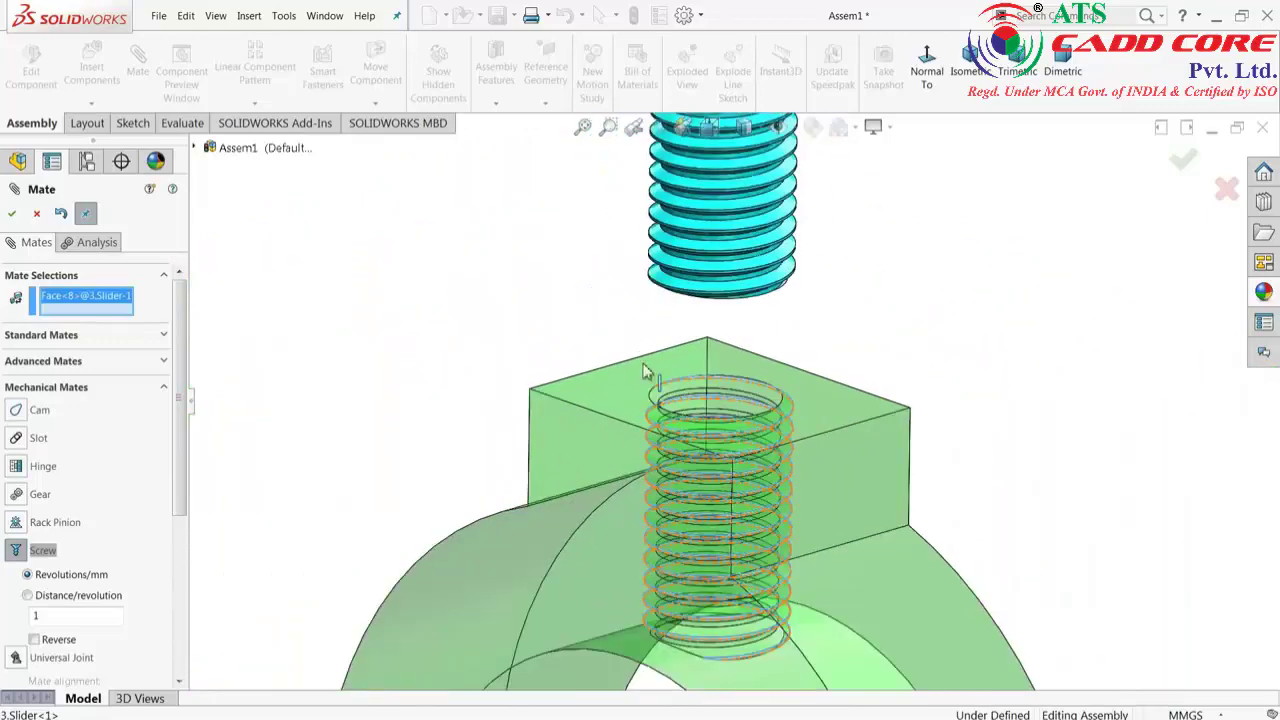
scroll(700, 290, up, 1)
scroll(712, 288, down, 2)
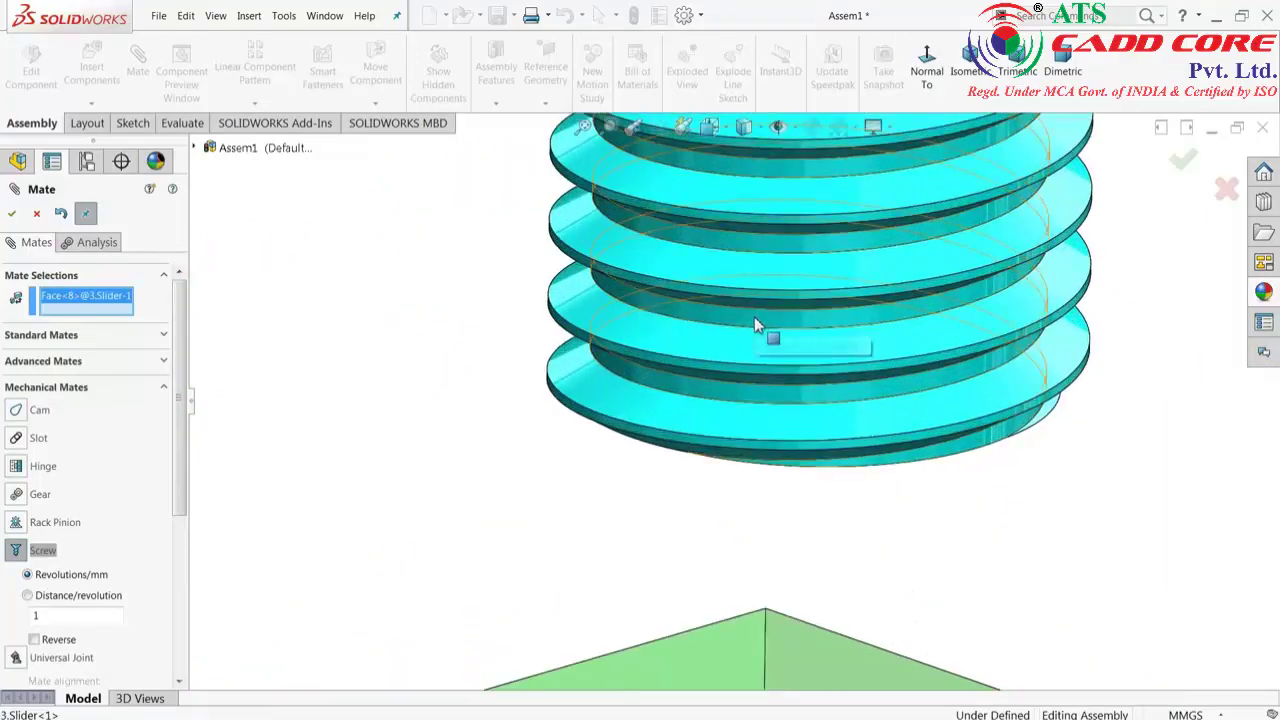
click(754, 316)
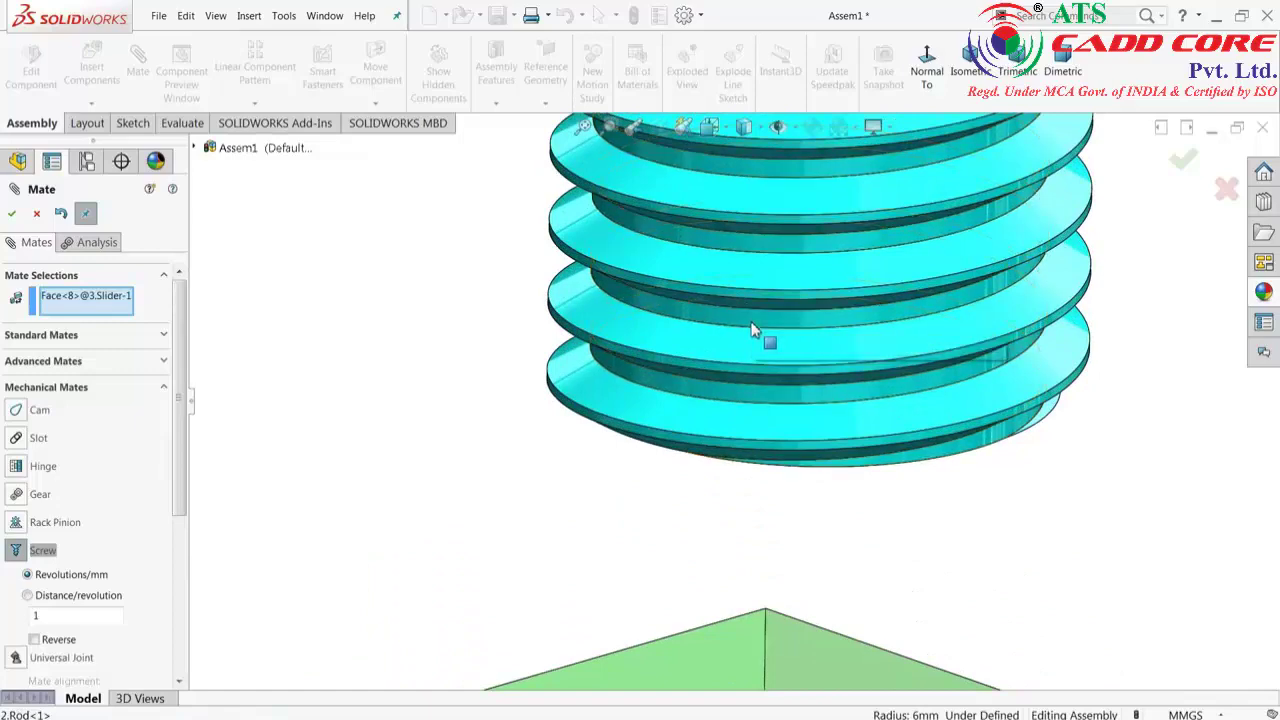
click(708, 369)
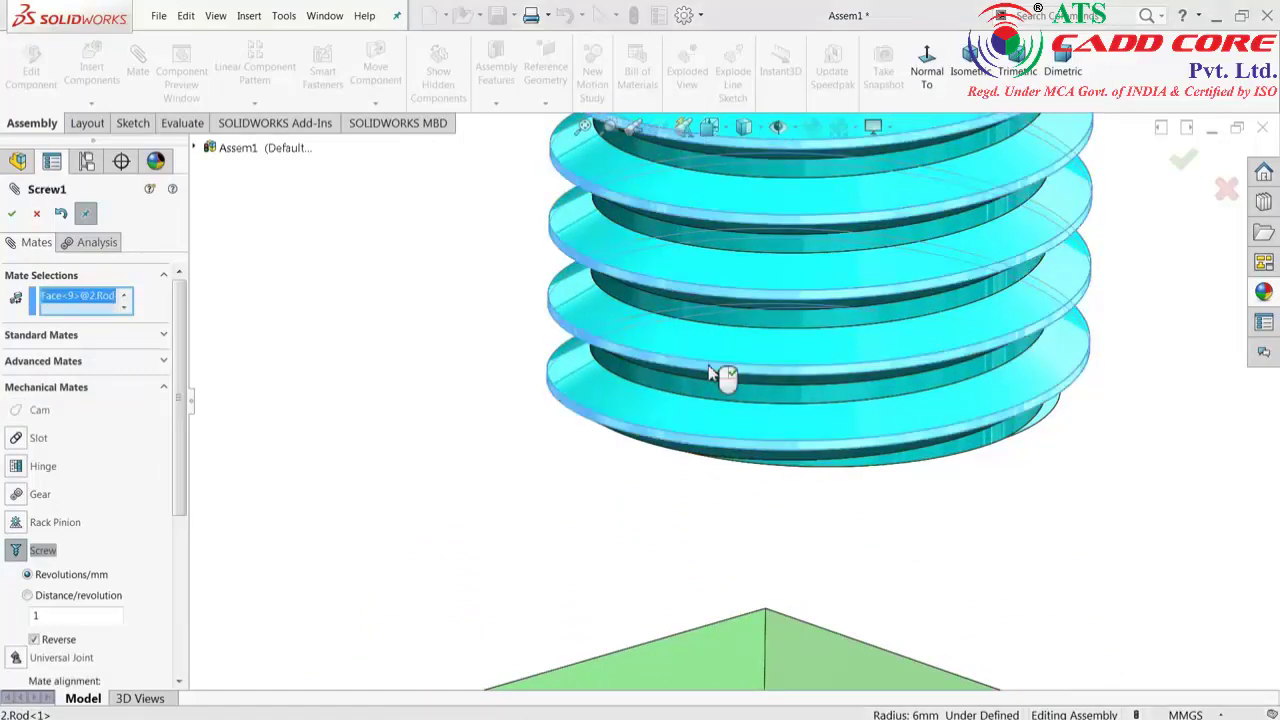
scroll(731, 436, up, 5)
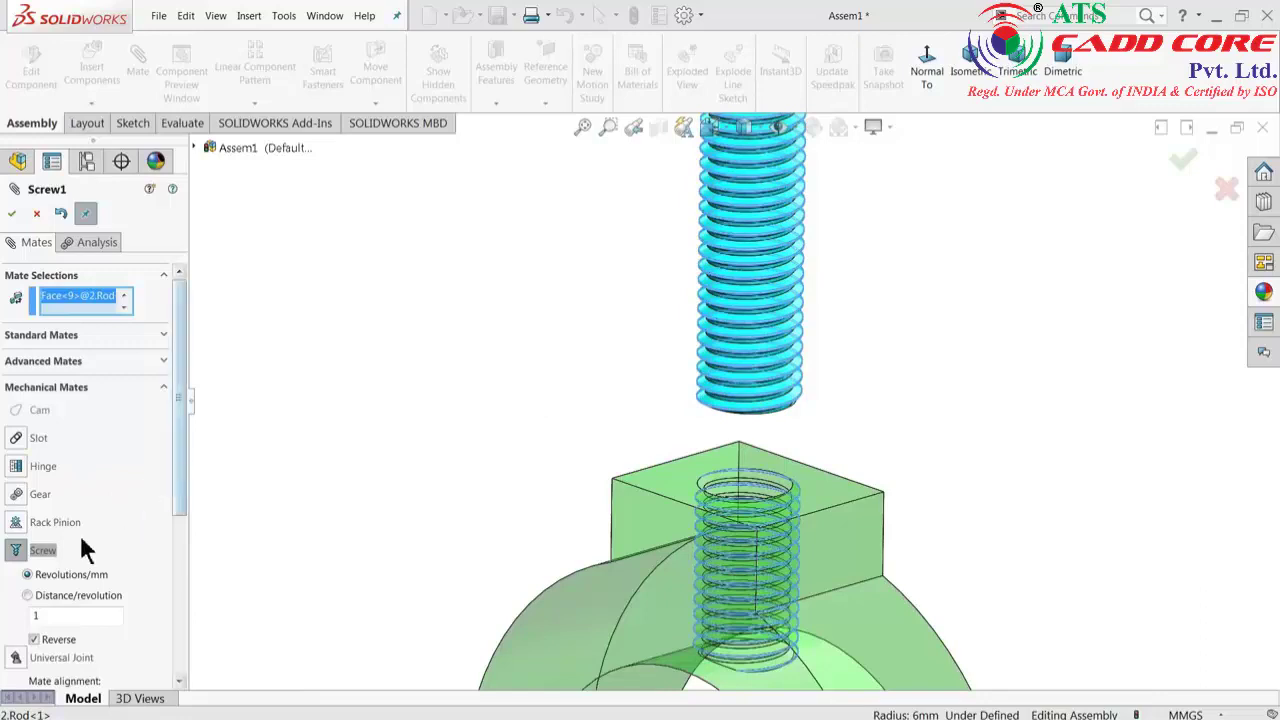
Set the screw mate to 50 revolutions per mm, reversed, and accept it.
drag(57, 619, 15, 619)
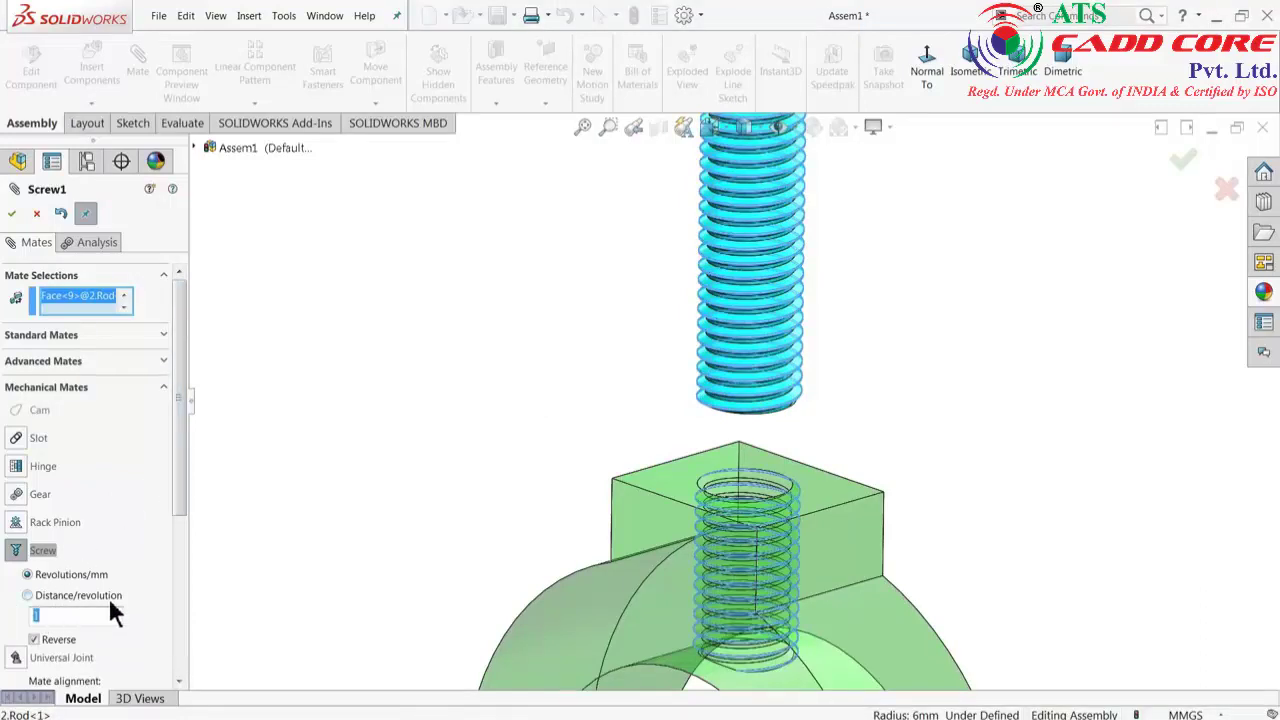
text(50)
click(12, 215)
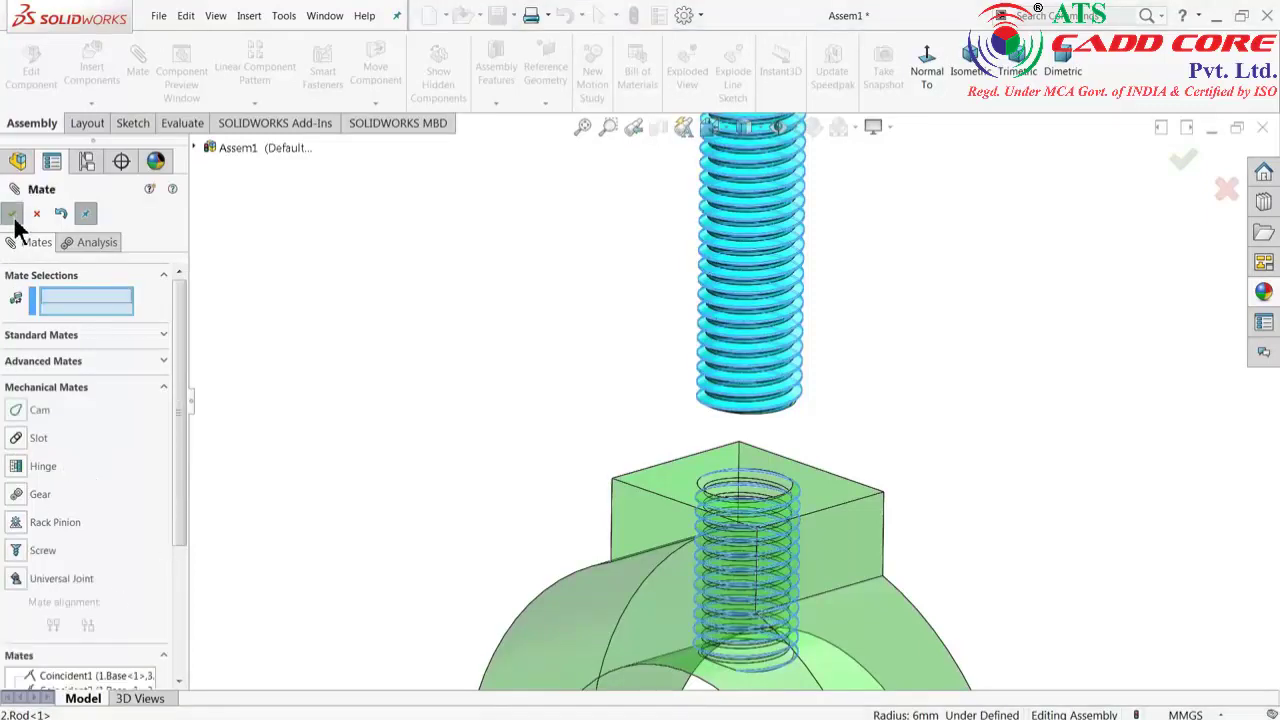
Close the Mate settings and move the rod and slider down onto the base.
click(12, 214)
scroll(648, 308, up, 5)
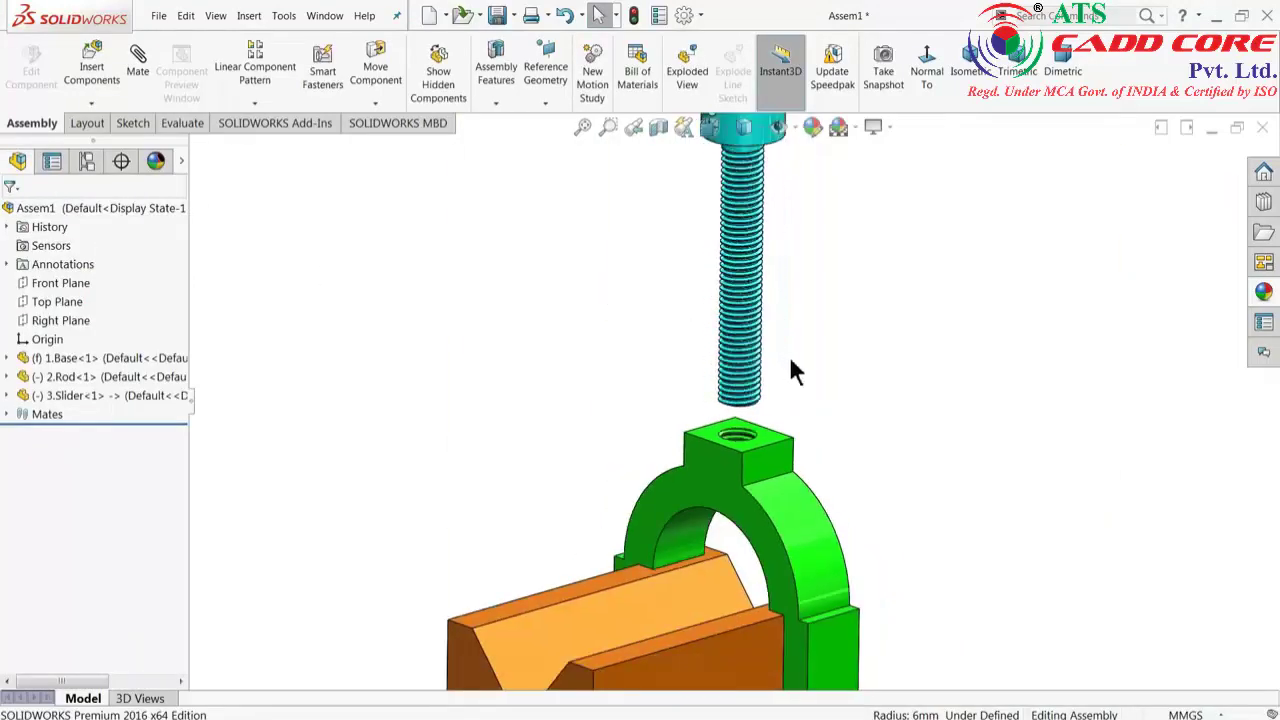
drag(750, 225, 715, 280)
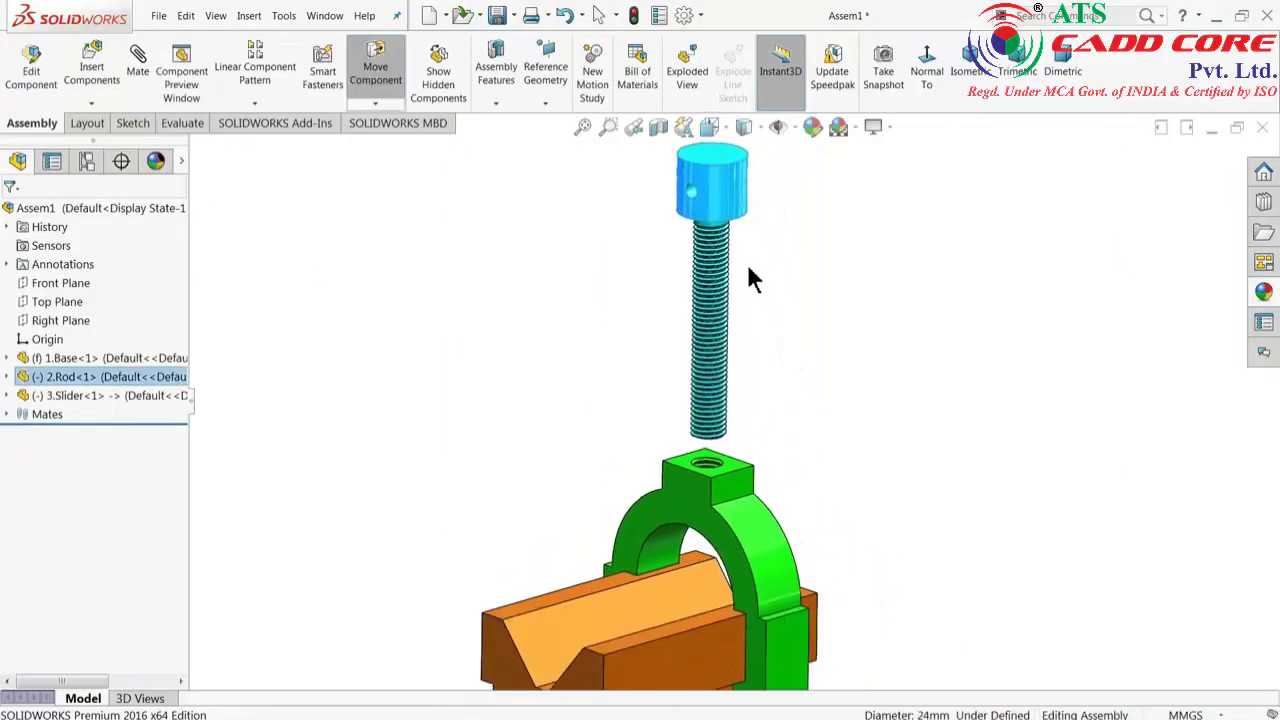
key(Escape)
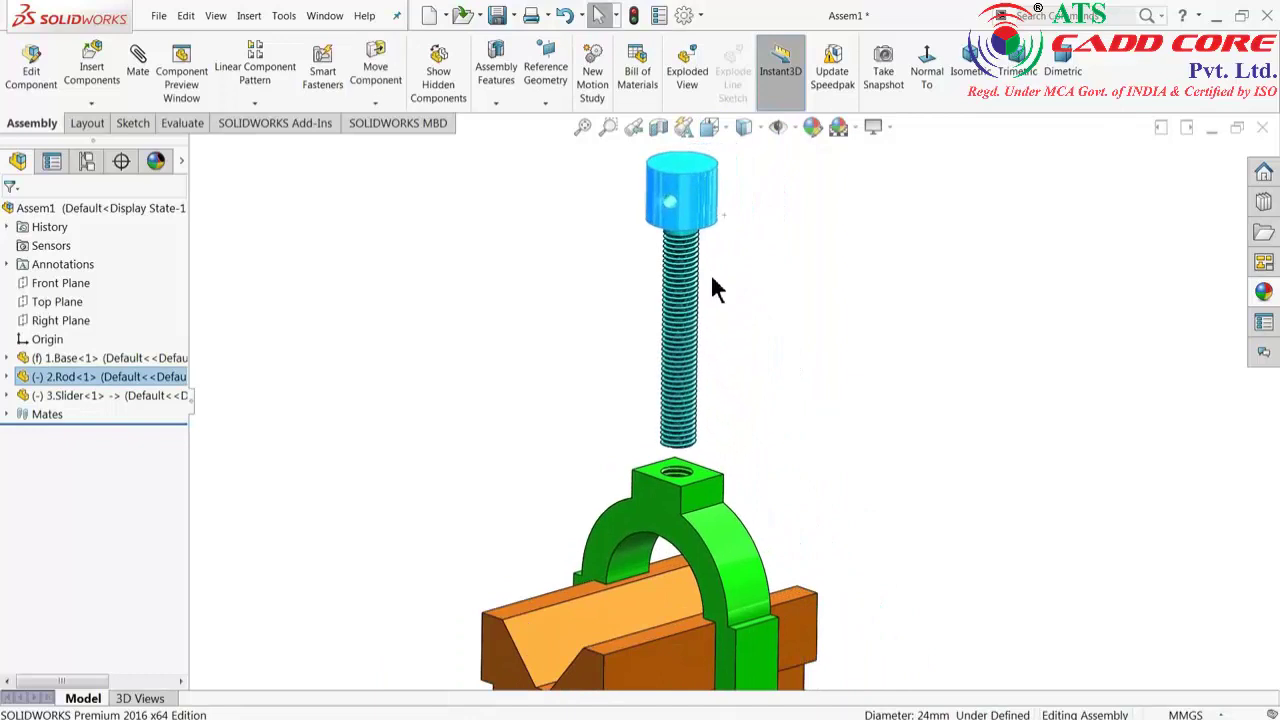
middle_drag(723, 251, 731, 285)
drag(733, 288, 694, 306)
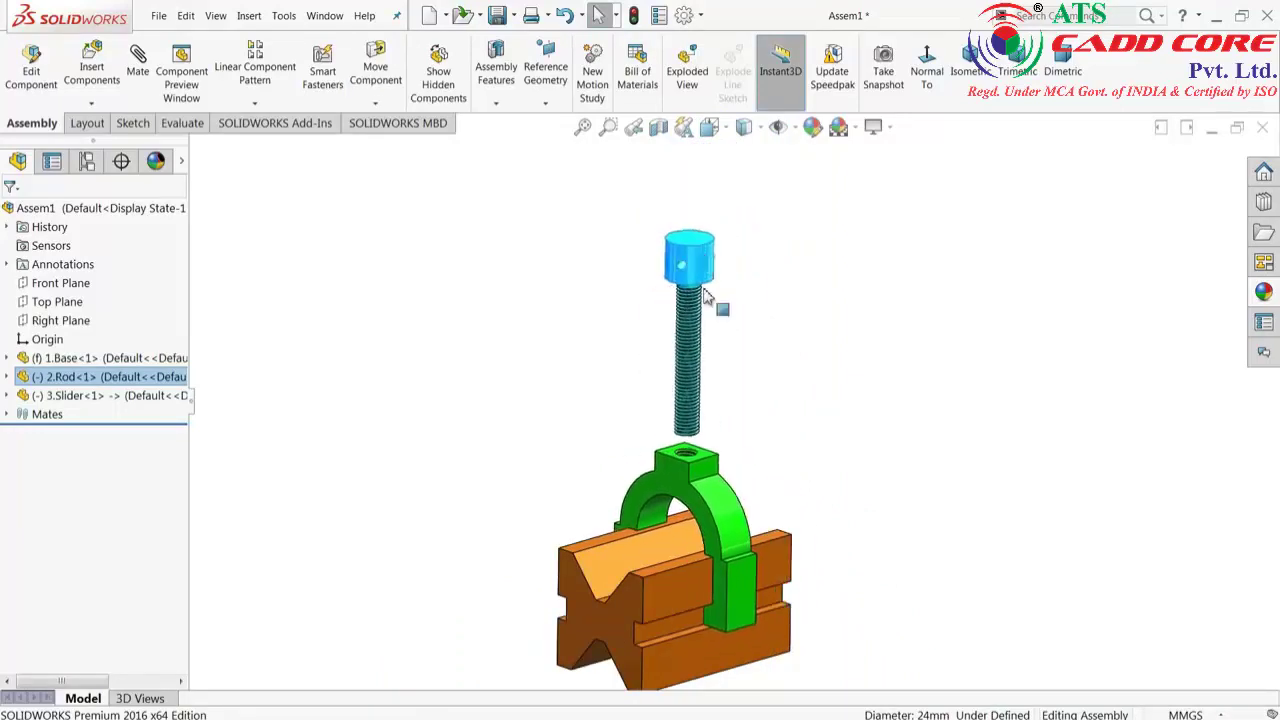
Fix the slider in place.
click(697, 515)
right_click(697, 515)
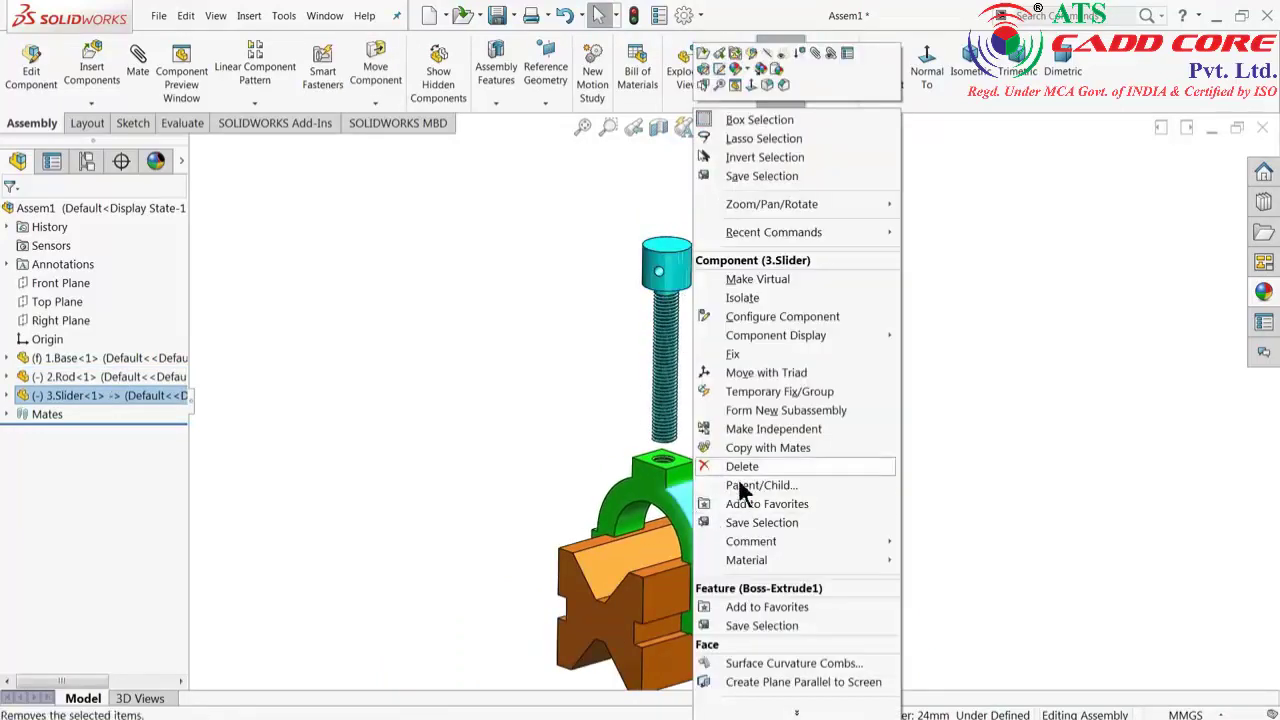
click(735, 351)
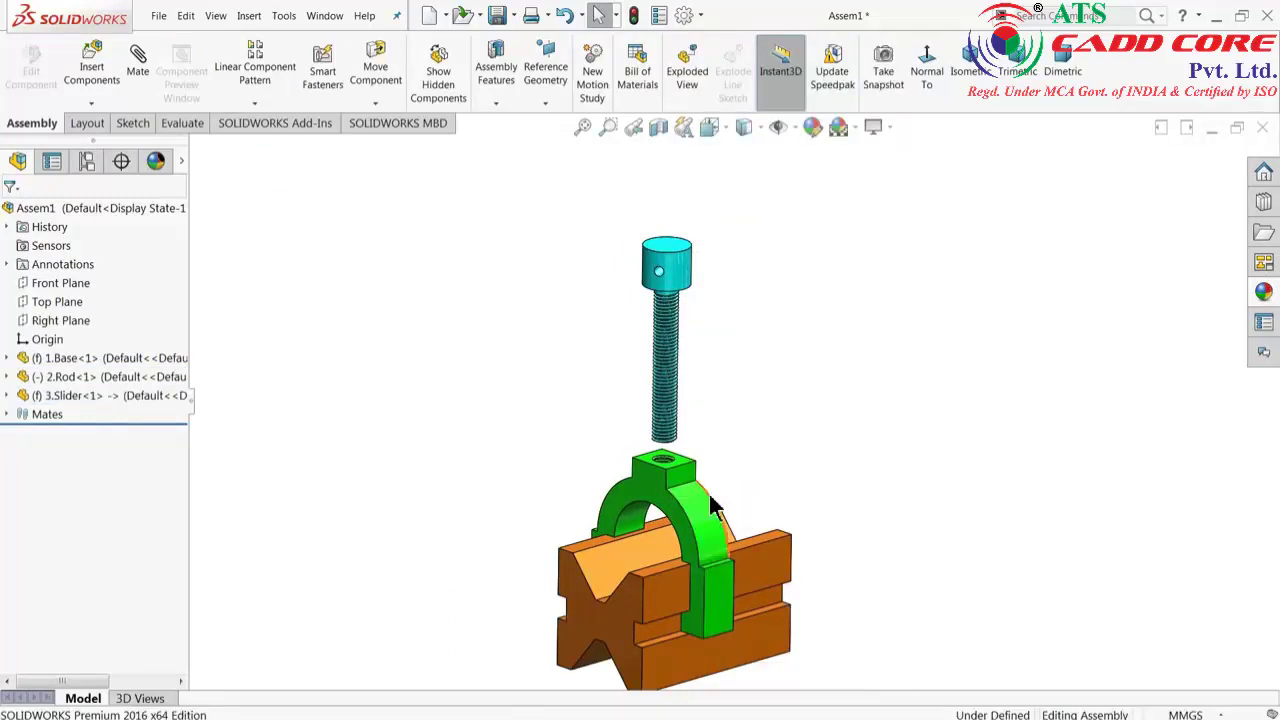
scroll(702, 528, down, 2)
Rotate the rod about its axis so it threads down into the slider.
drag(675, 262, 620, 265)
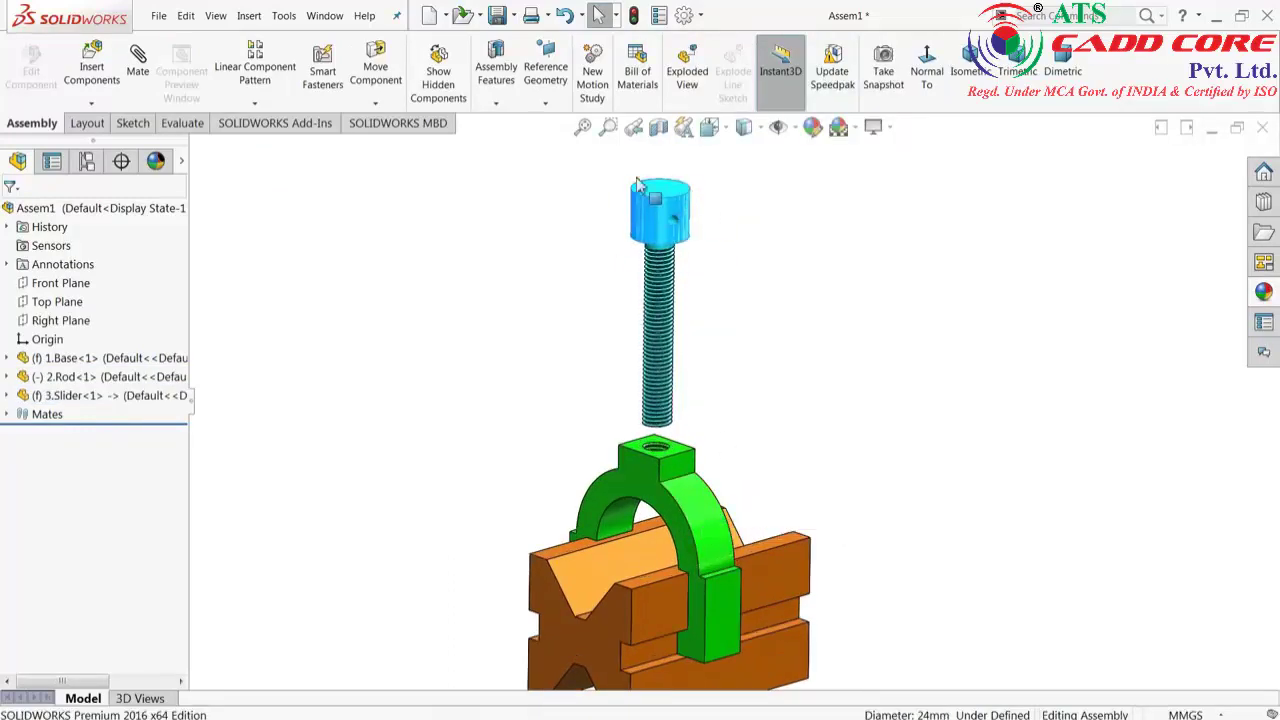
click(665, 250)
scroll(678, 226, down, 2)
mouse_move(678, 226)
mouse_down()
mouse_move(607, 204)
mouse_move(645, 320)
mouse_move(823, 306)
mouse_move(777, 266)
mouse_move(777, 243)
mouse_move(685, 178)
mouse_move(660, 300)
mouse_move(700, 310)
mouse_move(543, 292)
mouse_move(618, 395)
mouse_up()
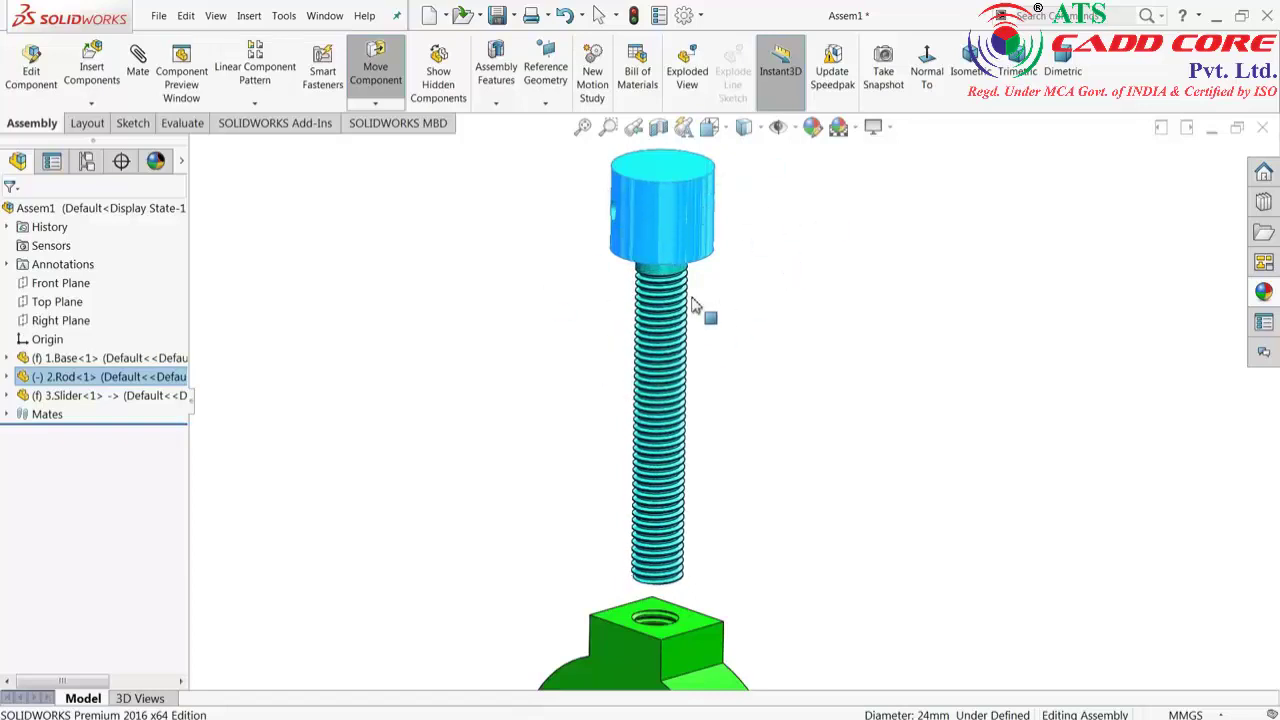
key(Escape)
Turn the rod so its cap hole faces front, then view the whole assembly isometrically.
mouse_move(700, 309)
middle_down()
mouse_move(774, 337)
mouse_move(770, 368)
middle_up()
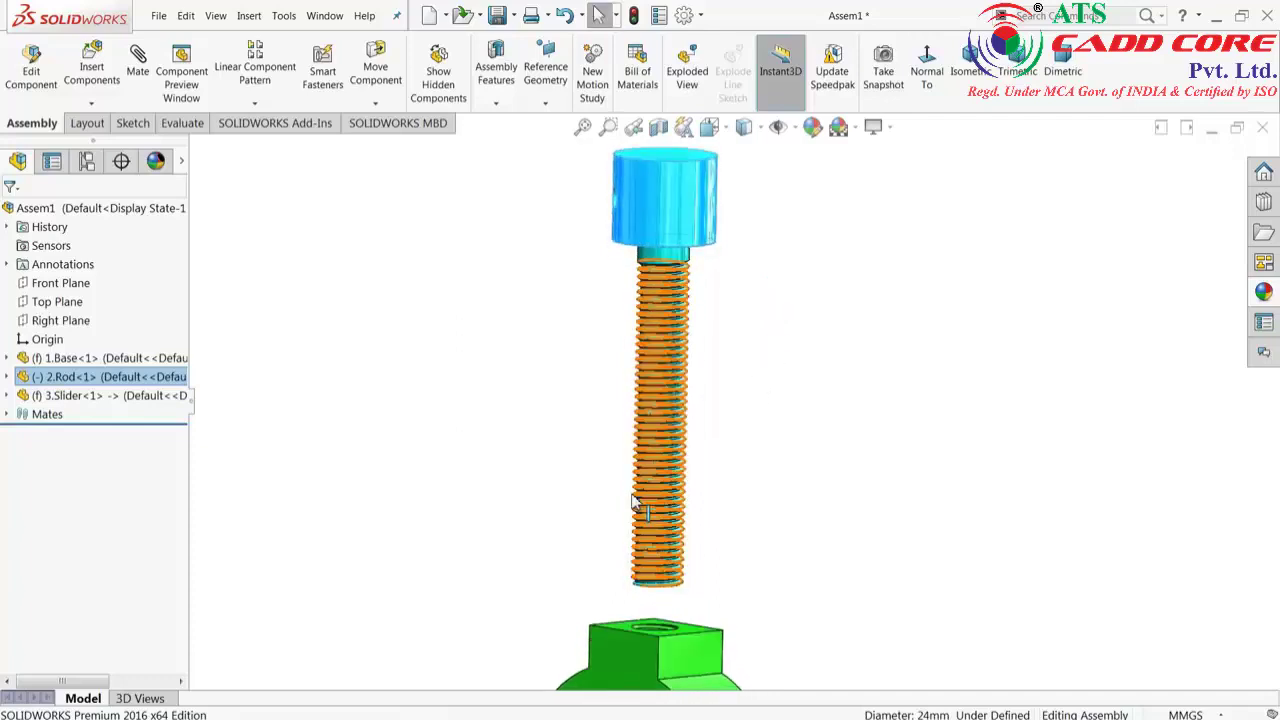
drag(640, 495, 700, 540)
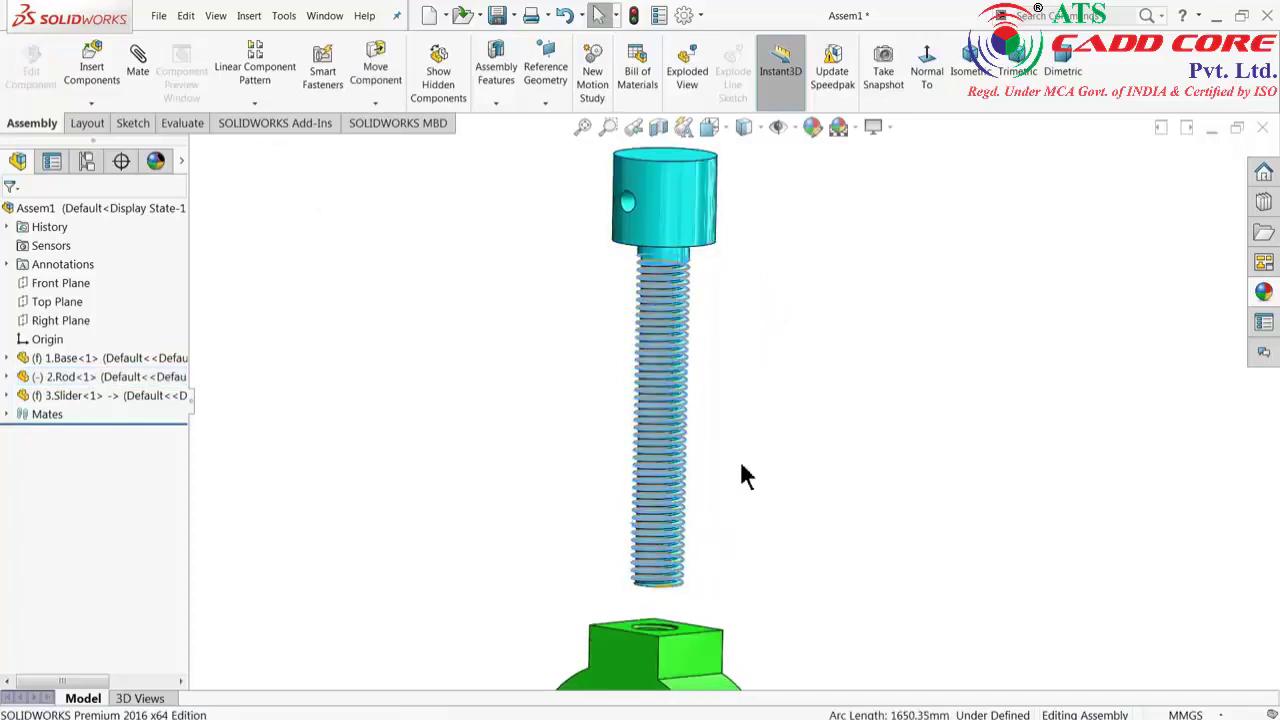
scroll(743, 471, up, 5)
mouse_move(743, 471)
middle_down()
mouse_move(751, 443)
mouse_move(785, 515)
mouse_move(765, 450)
middle_up()
scroll(782, 510, up, 2)
scroll(762, 425, down, 3)
Set the fixed slider to Float again.
scroll(762, 425, down, 2)
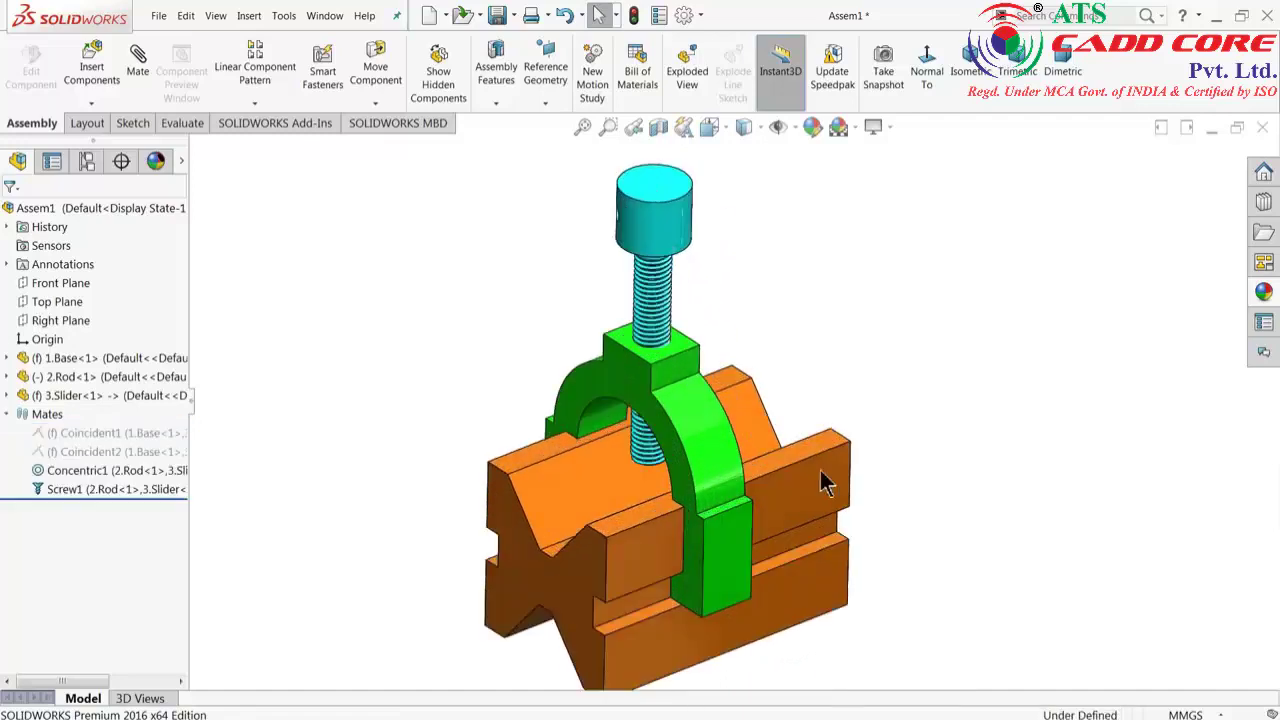
drag(690, 415, 722, 402)
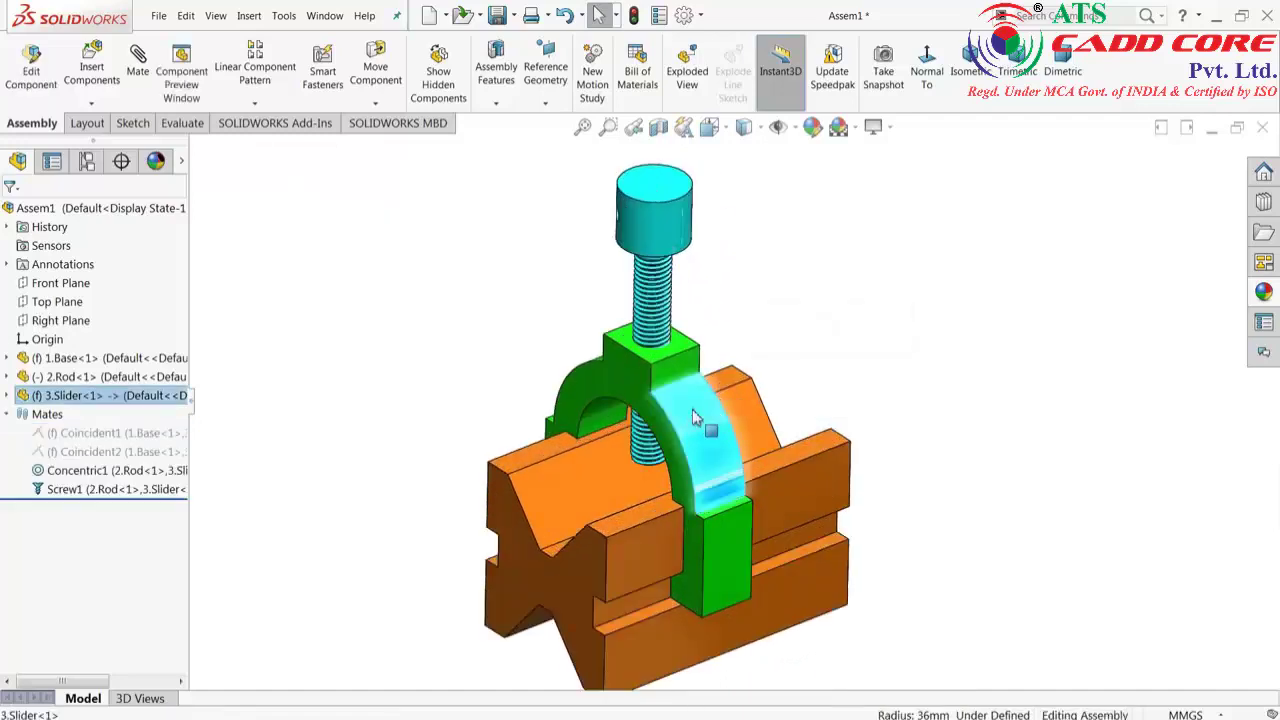
right_click(722, 402)
click(736, 373)
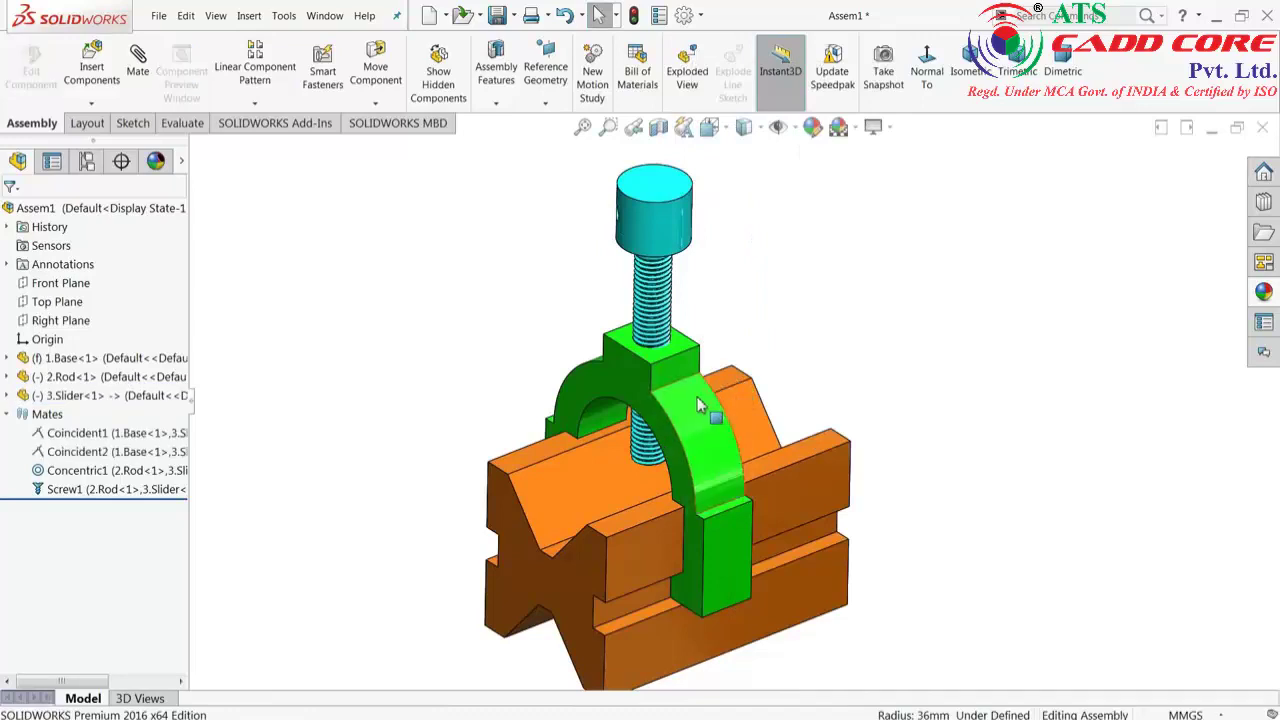
Drag the slider and rod along the screw, then orbit to check the V-block's end face.
drag(736, 373, 705, 352)
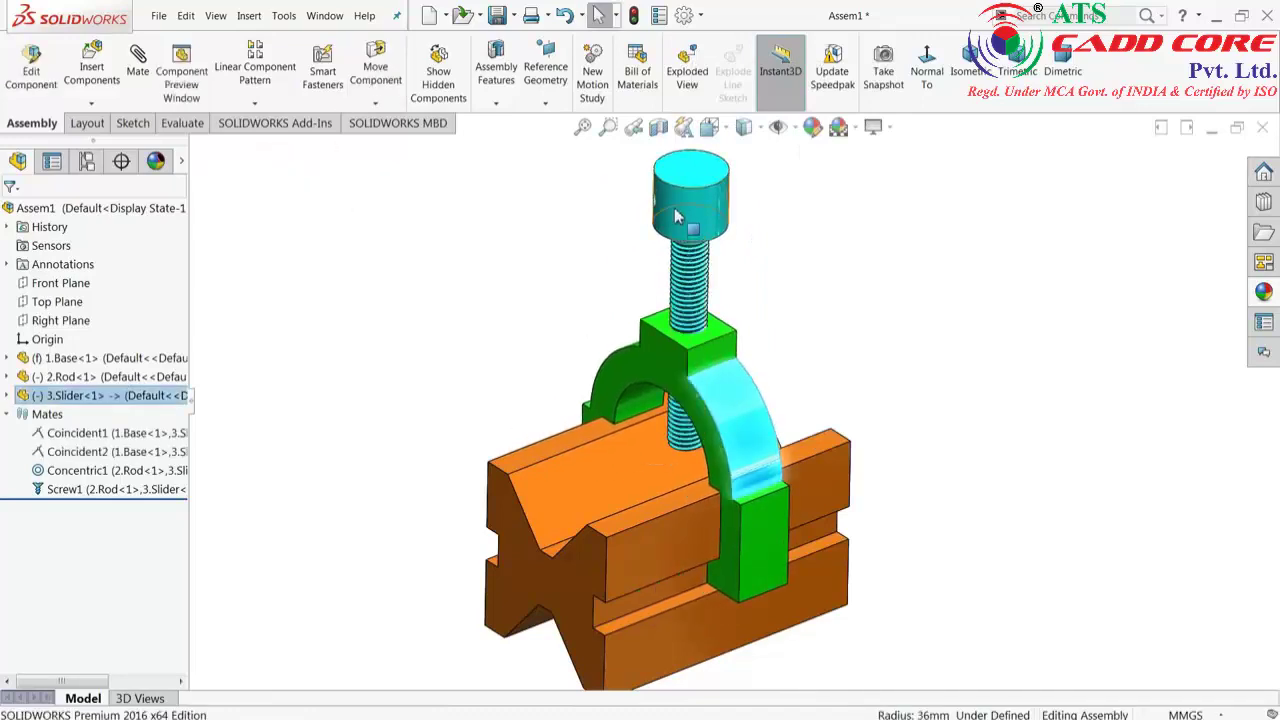
drag(722, 228, 705, 232)
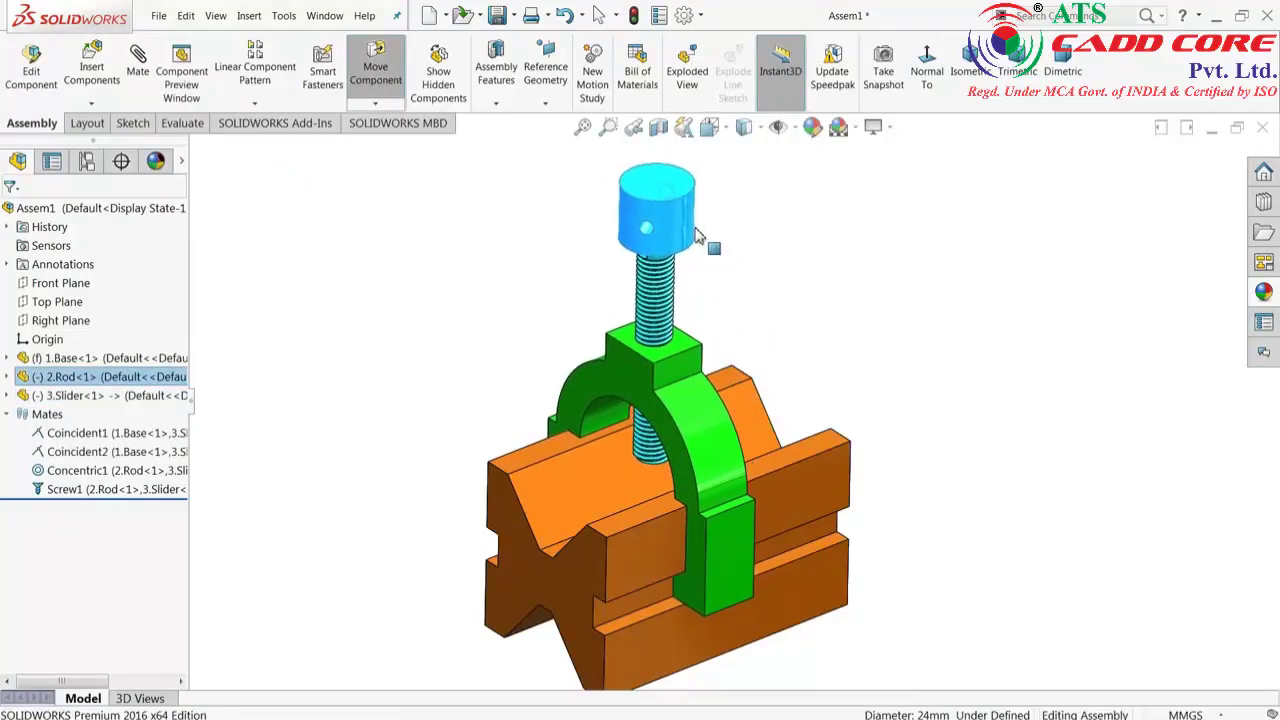
drag(704, 232, 731, 229)
click(793, 263)
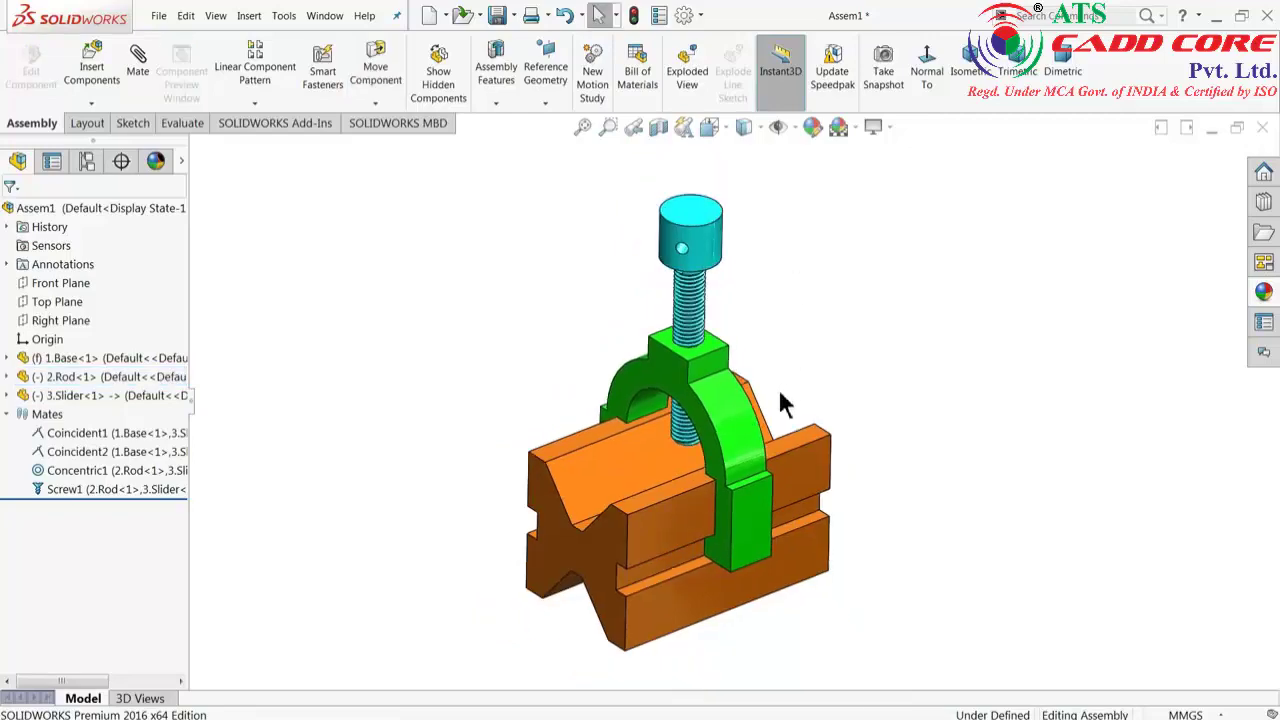
mouse_move(700, 485)
middle_down()
mouse_move(697, 445)
mouse_move(708, 470)
middle_up()
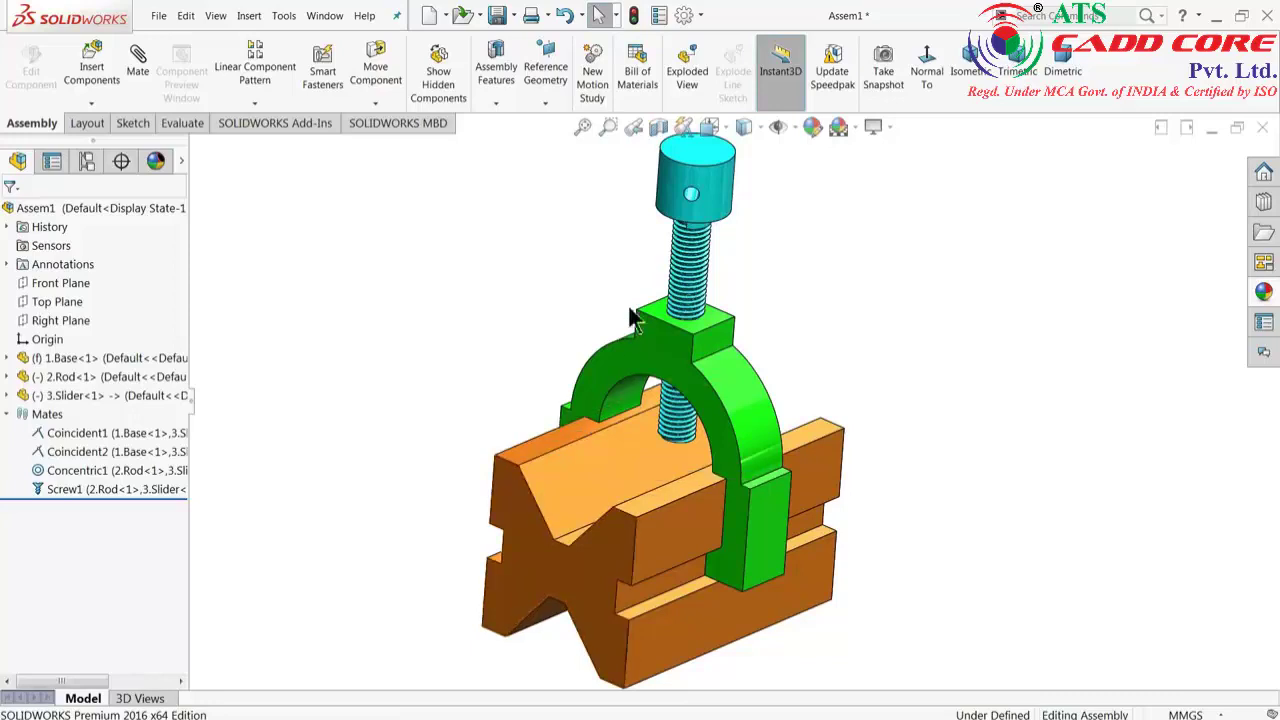
middle_drag(650, 390, 640, 390)
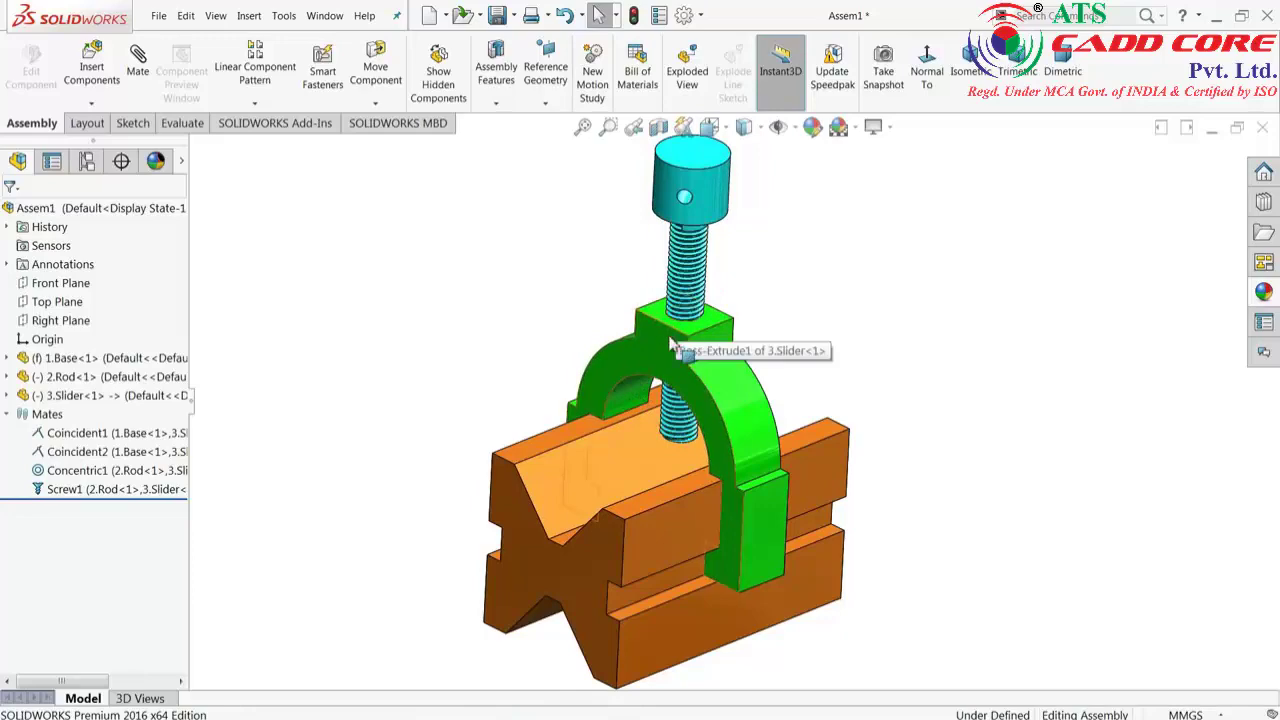
mouse_move(660, 365)
middle_down()
mouse_move(510, 397)
mouse_move(737, 251)
mouse_move(757, 314)
mouse_move(772, 270)
middle_up()
Snap the assembly view to the standard Isometric orientation.
click(990, 68)
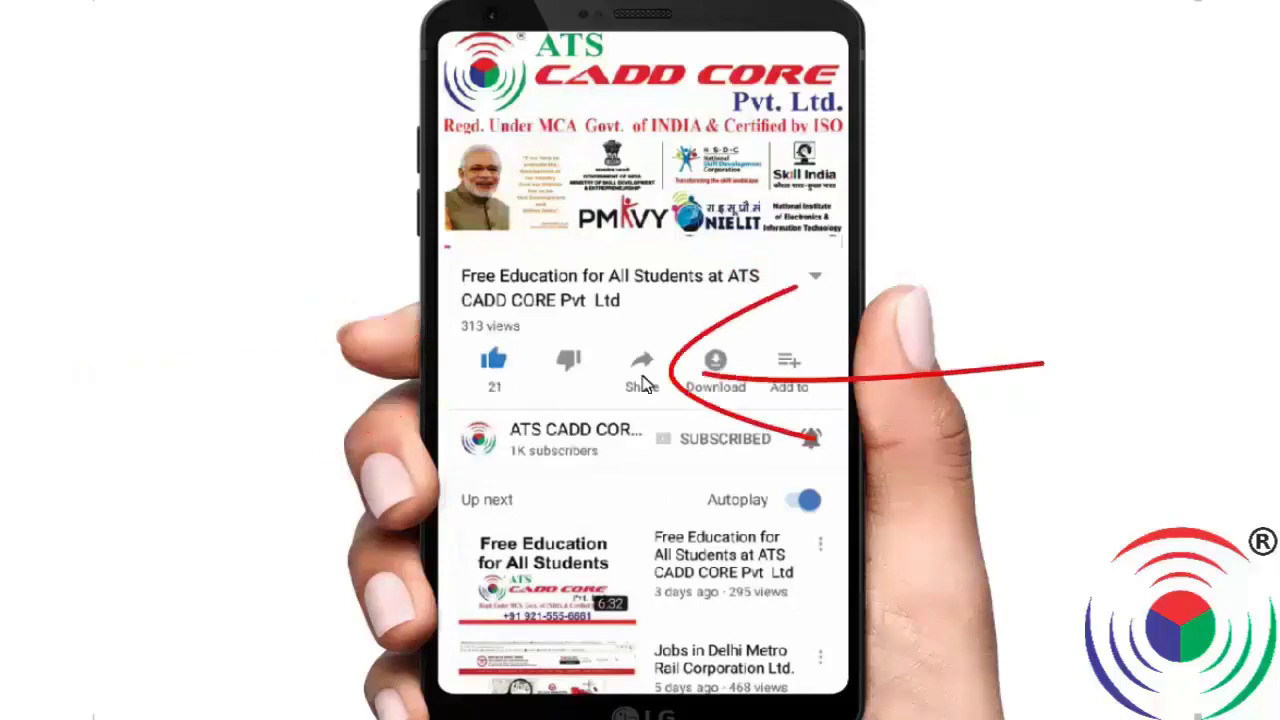
Open the Share sheet for the promo video on the phone screen.
click(643, 375)
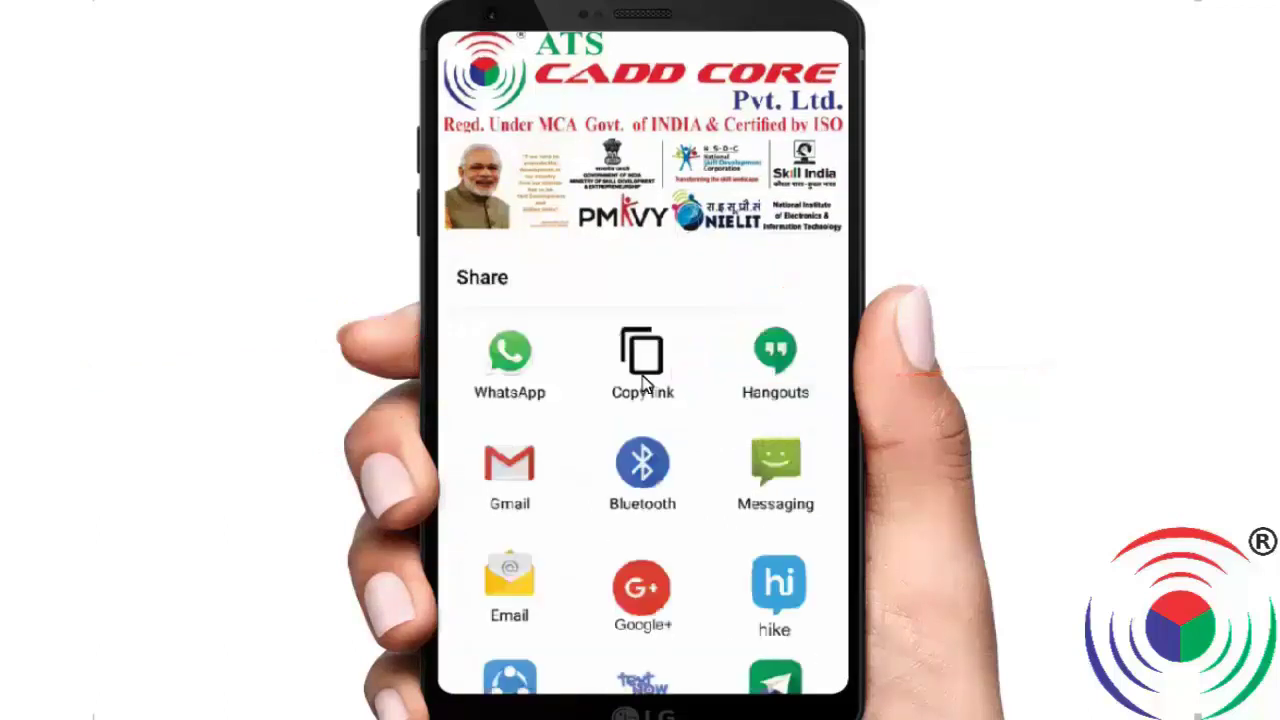